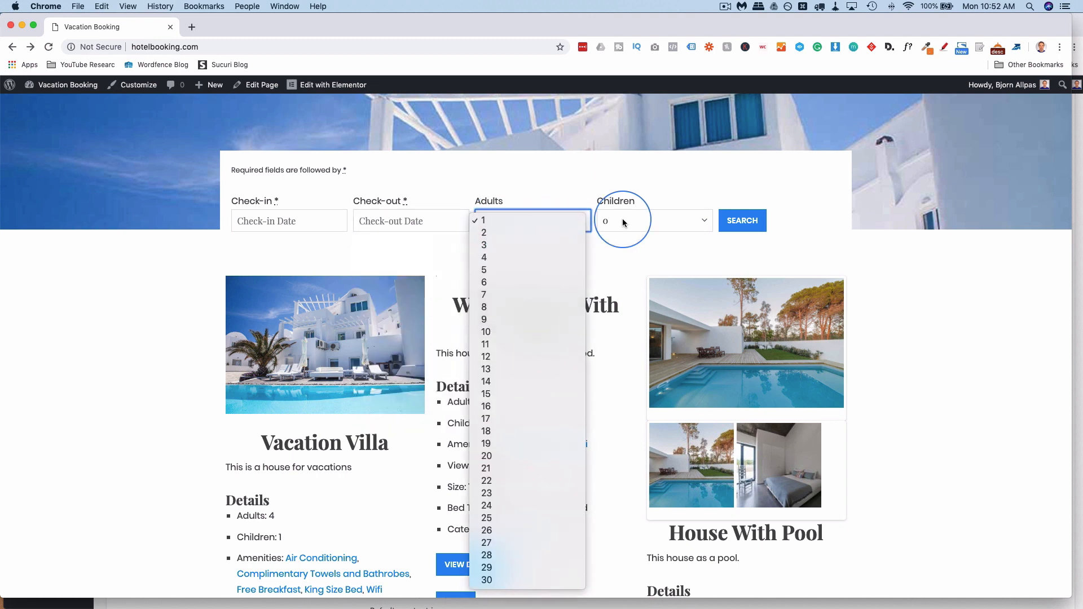
# Check the adults dropdown choices and scroll through the accommodation listings.
pyautogui.click(651, 219)
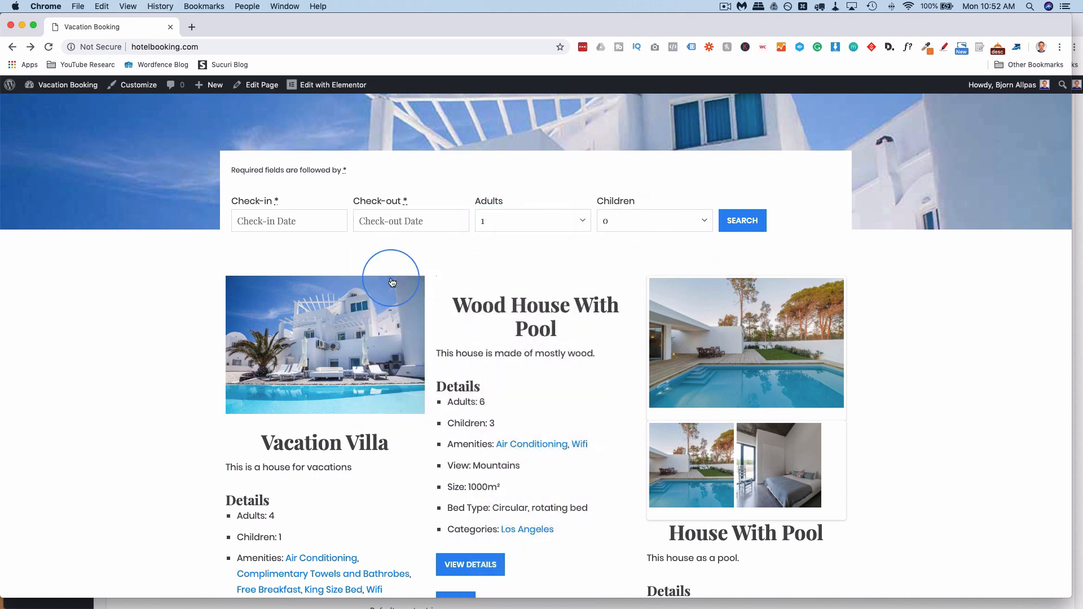
pyautogui.scroll(-5, 615, 257)
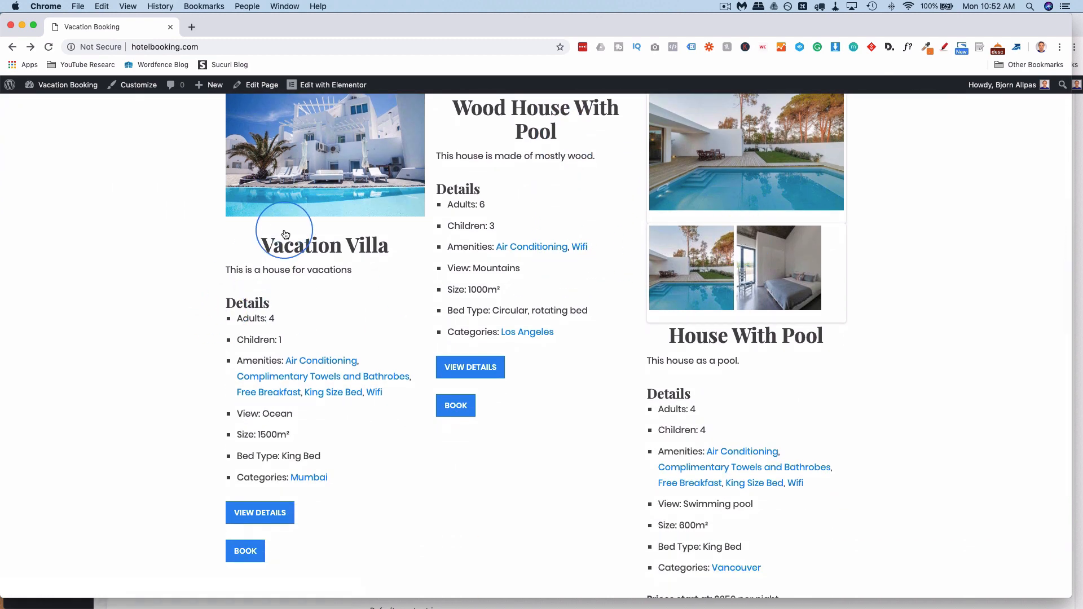
pyautogui.scroll(1, 383, 239)
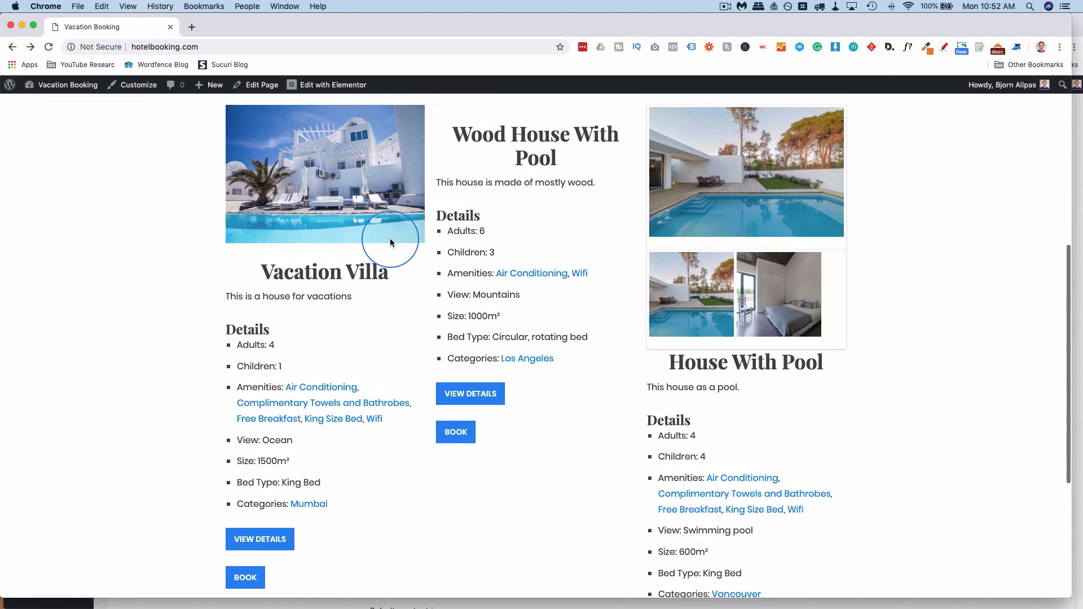
pyautogui.scroll(-5, 736, 353)
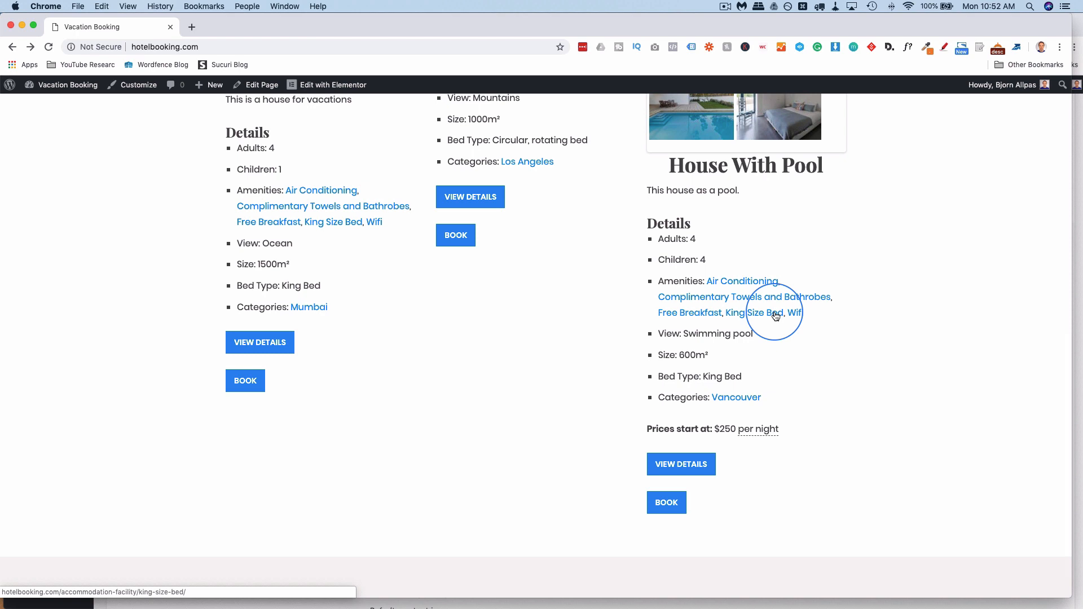
pyautogui.scroll(-2, 776, 316)
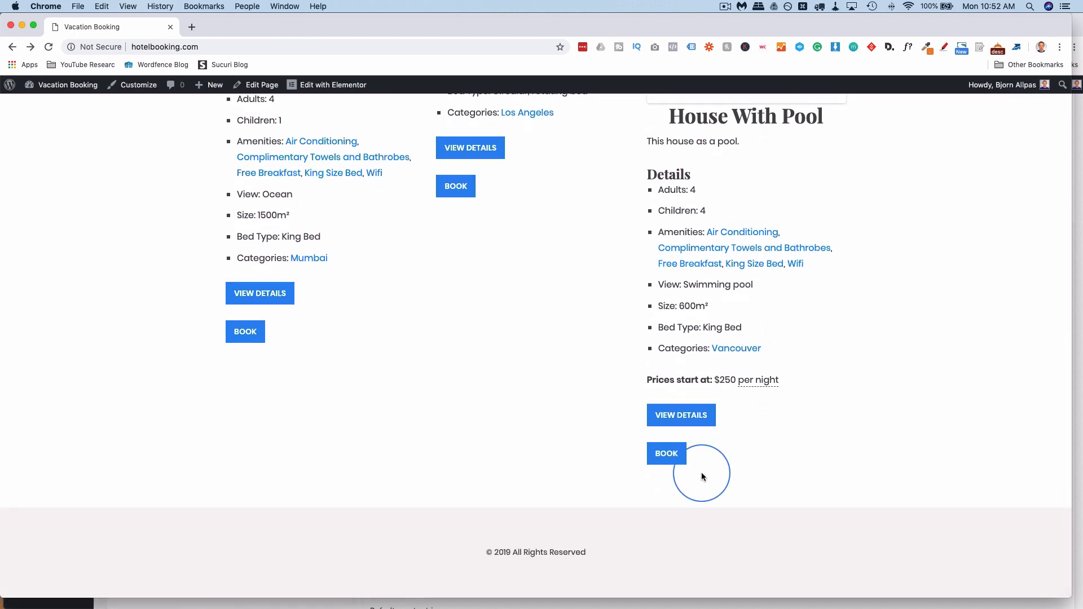
# Open the House With Pool booking page and review its availability calendar and reservation form.
pyautogui.click(675, 460)
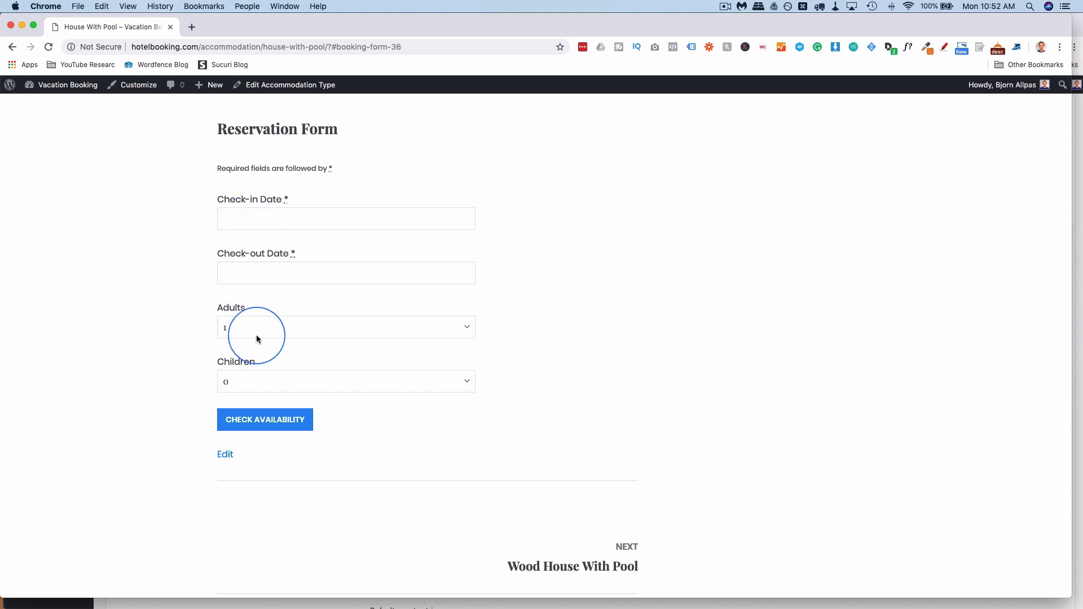
pyautogui.scroll(5, 167, 316)
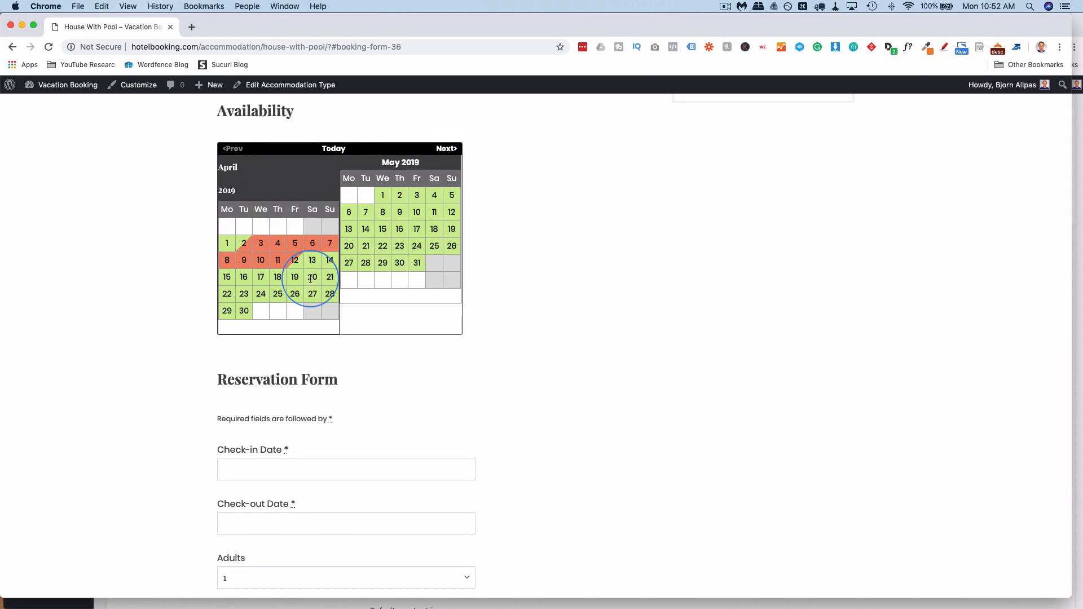
pyautogui.scroll(-5, 310, 278)
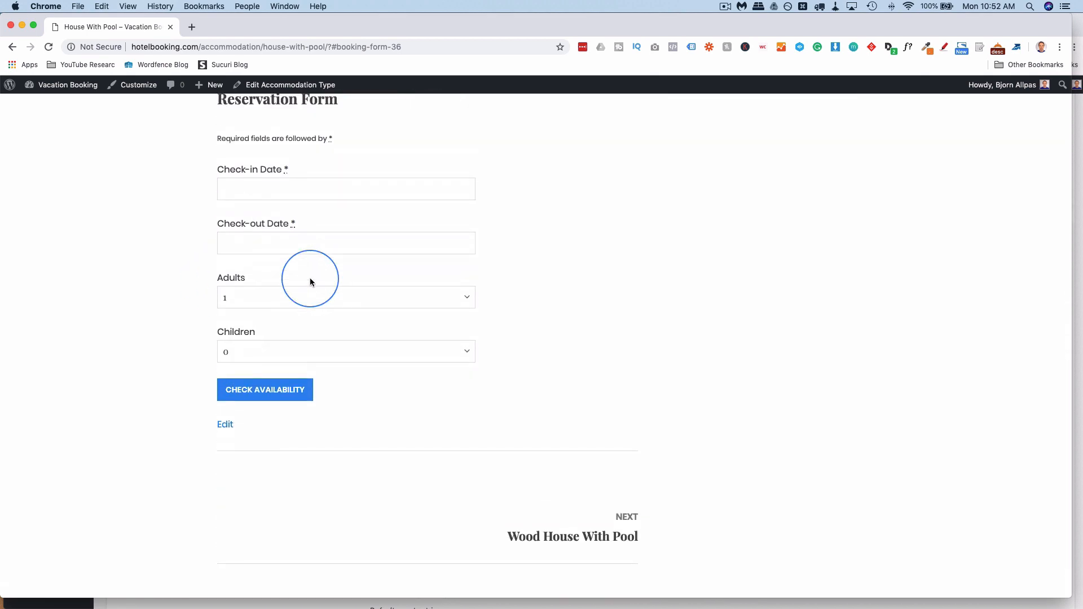
pyautogui.scroll(15, 310, 282)
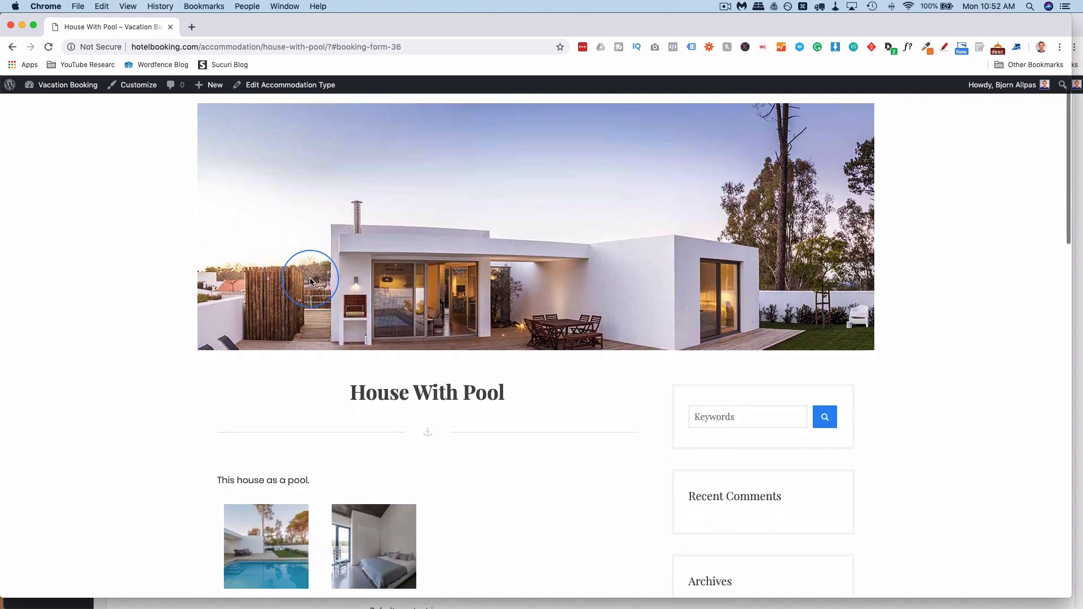
pyautogui.scroll(2, 310, 282)
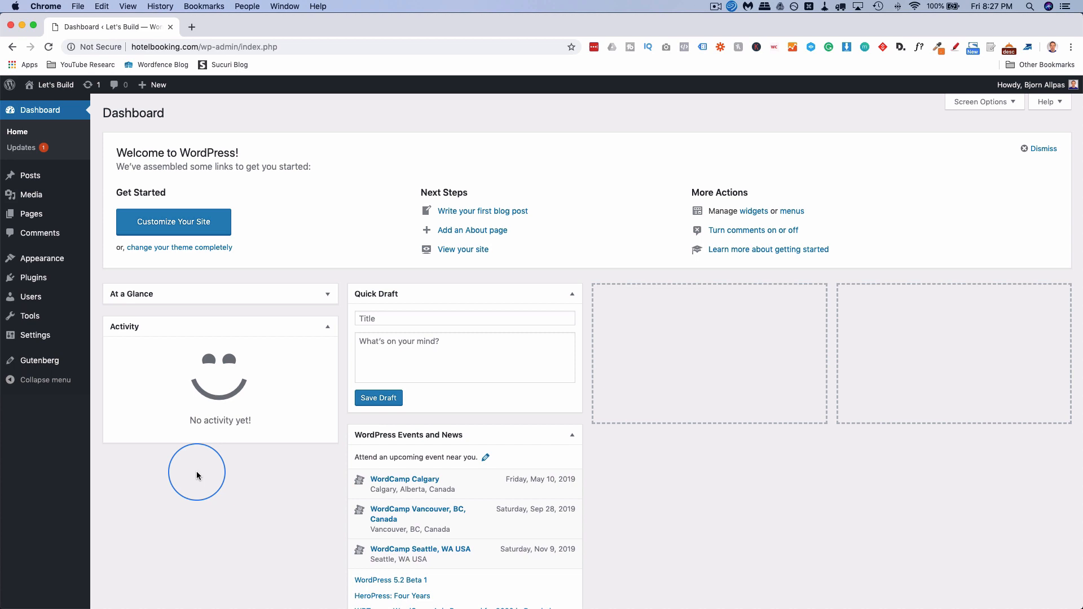
# Go to Plugins > Add New and show the Upload Plugin form.
pyautogui.moveTo(48, 264)
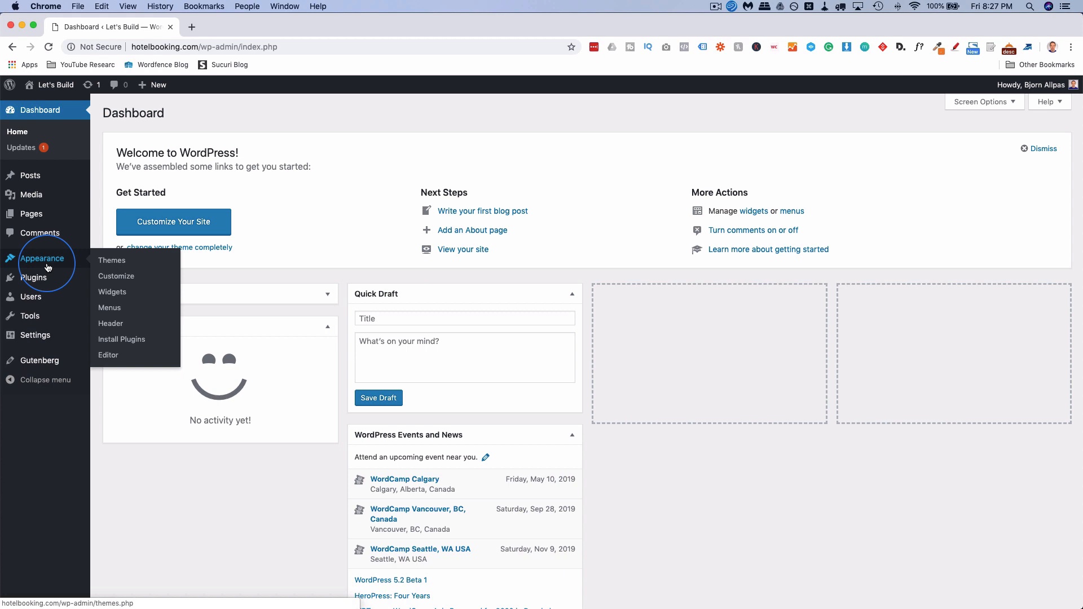
pyautogui.moveTo(47, 285)
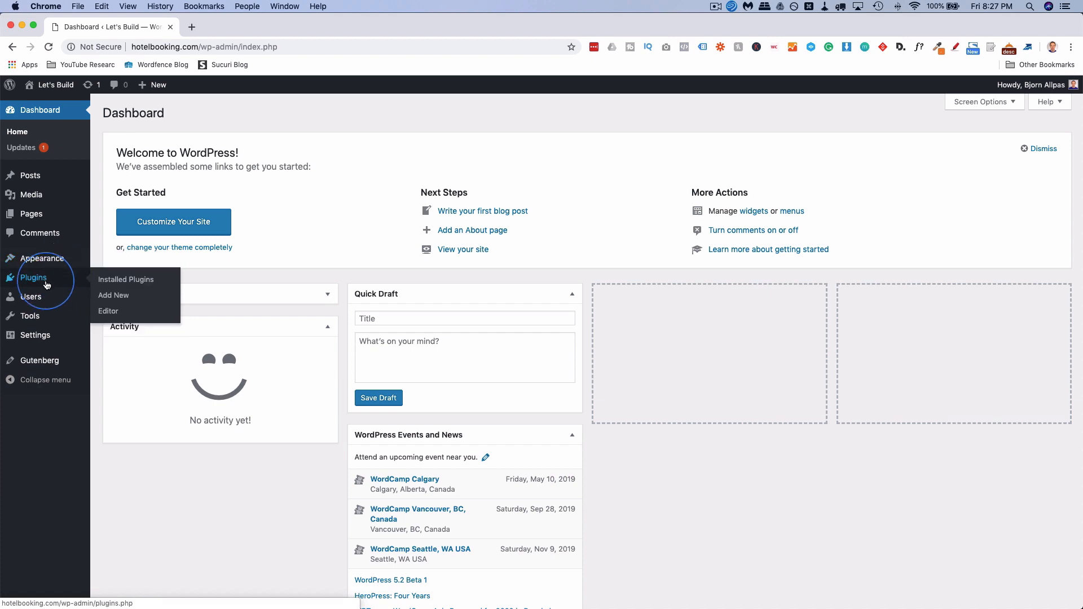
pyautogui.click(120, 299)
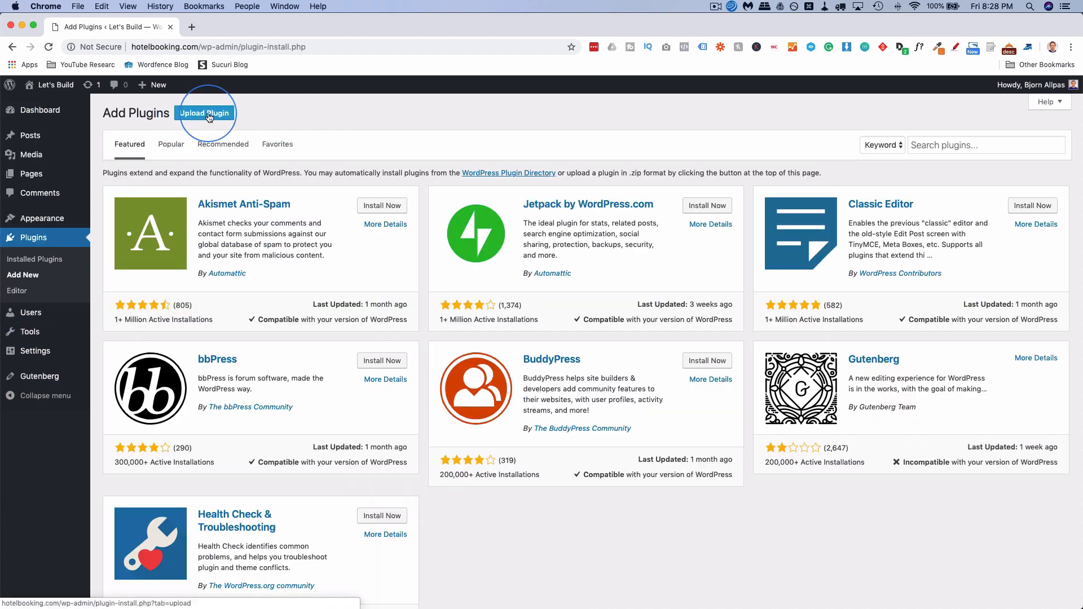
pyautogui.click(204, 113)
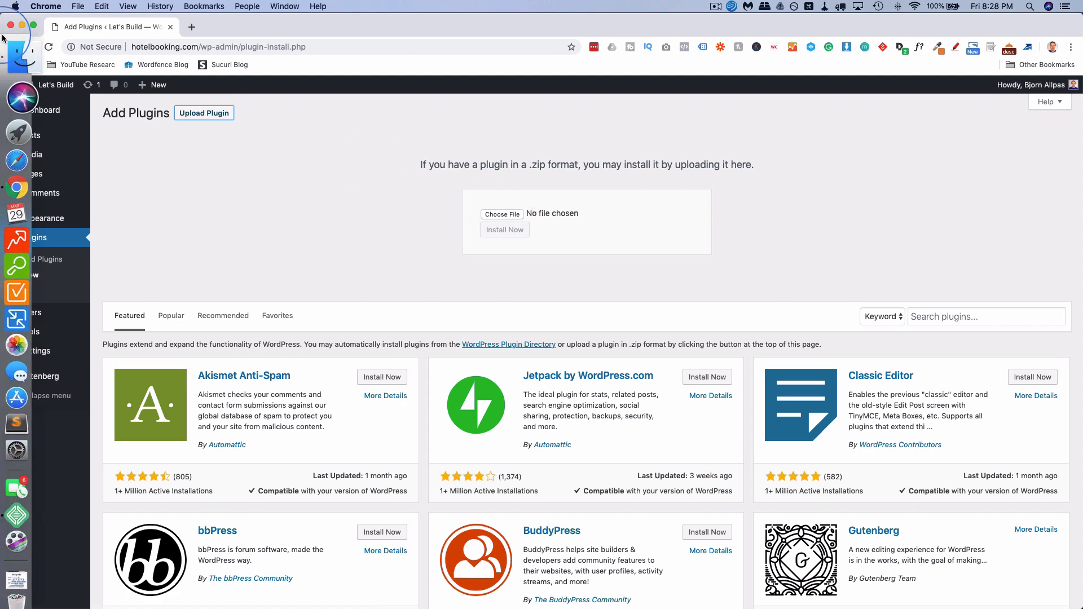
# Upload the MotoPress Hotel Booking zip, install it and activate the plugin.
pyautogui.click(13, 48)
pyautogui.moveTo(790, 171); pyautogui.dragTo(1082, 204)
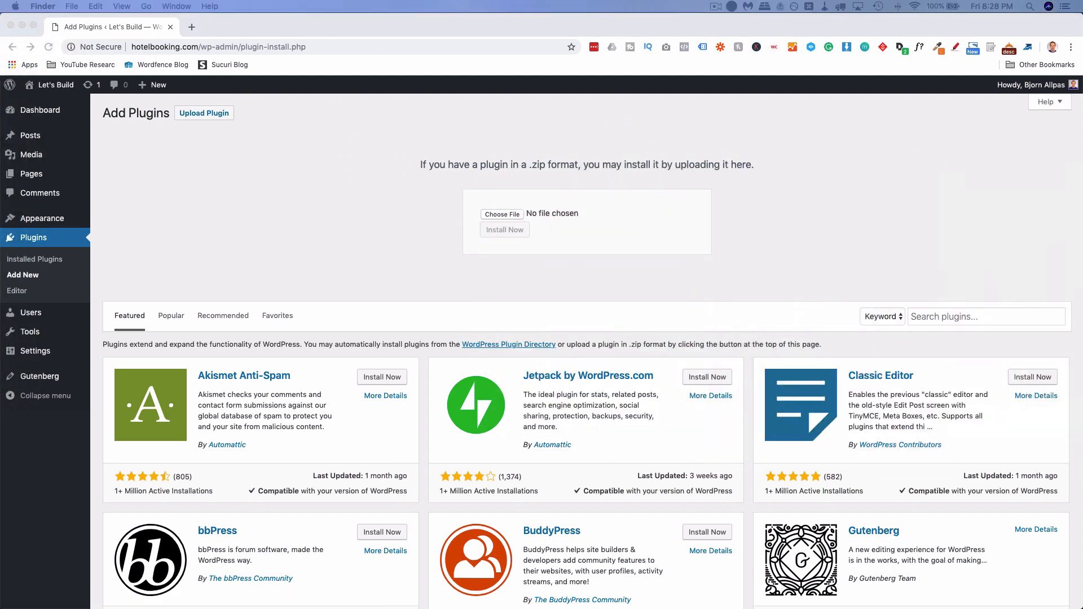
pyautogui.moveTo(1082, 276); pyautogui.dragTo(534, 215)
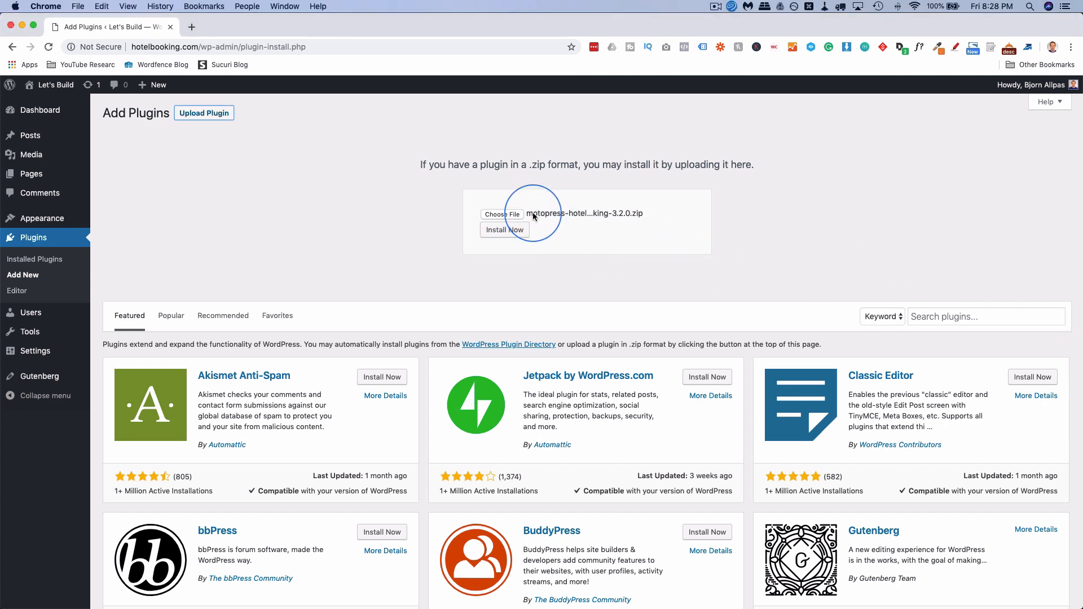
pyautogui.click(500, 232)
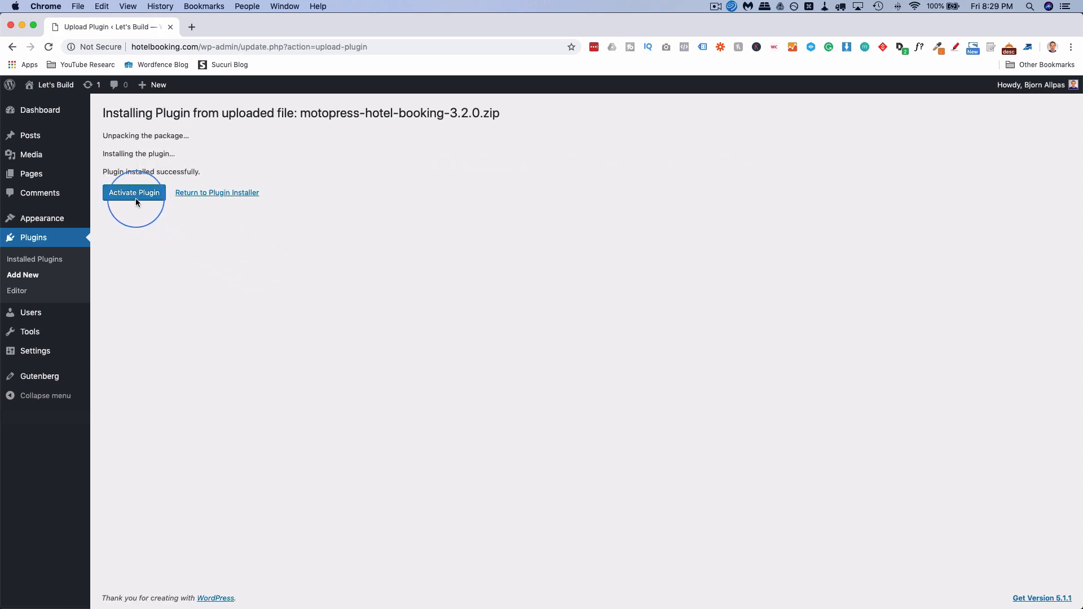
pyautogui.click(135, 194)
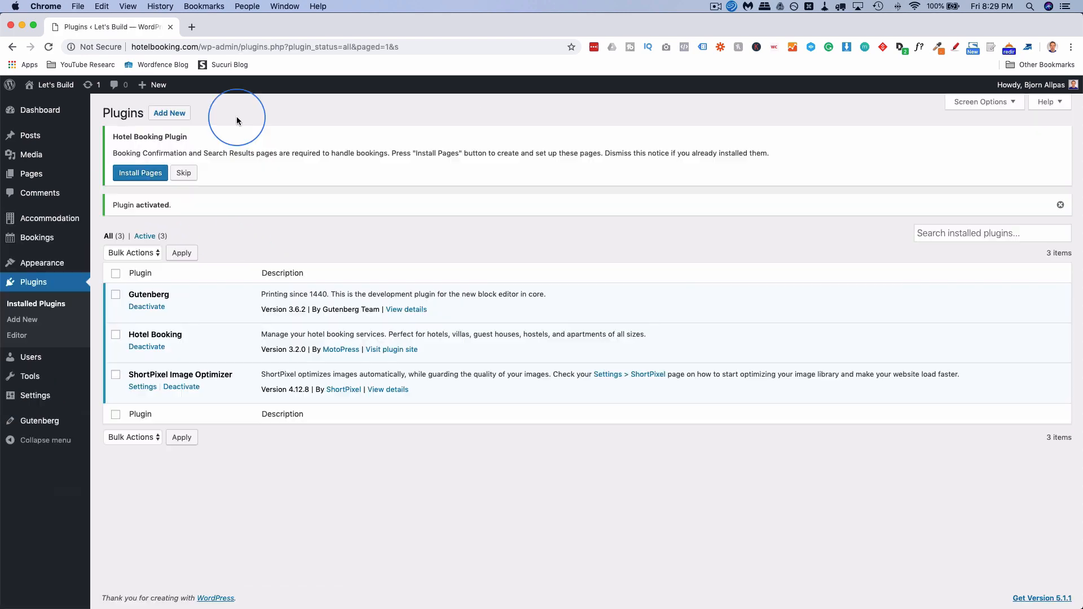
# Install the Hotel Booking pages and open All Pages in a new tab.
pyautogui.click(142, 175)
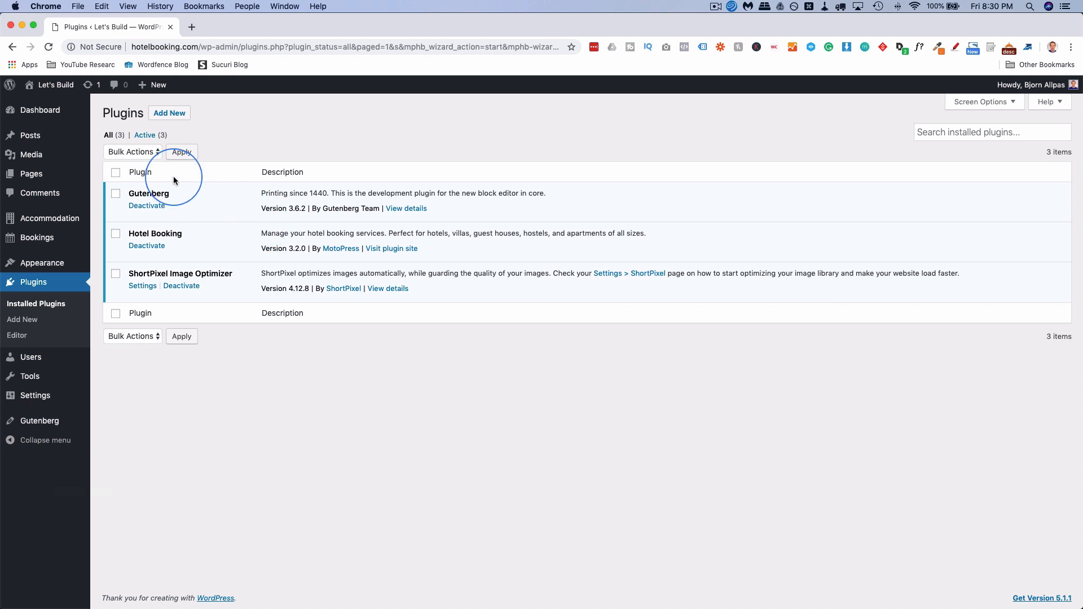
pyautogui.moveTo(35, 176)
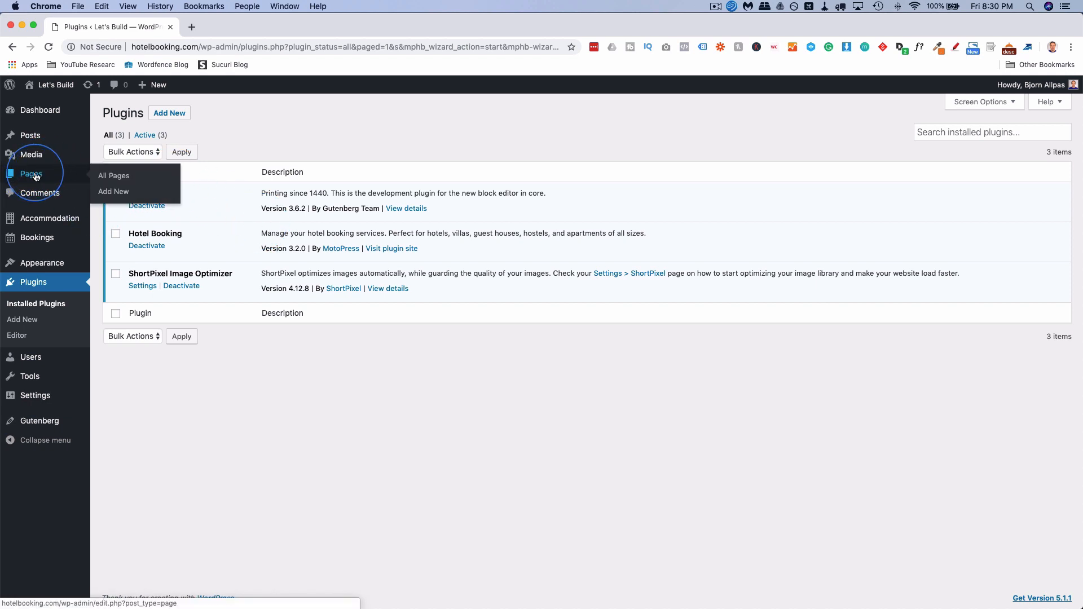
pyautogui.keyDown('super'); pyautogui.click(117, 180); pyautogui.keyUp('super')
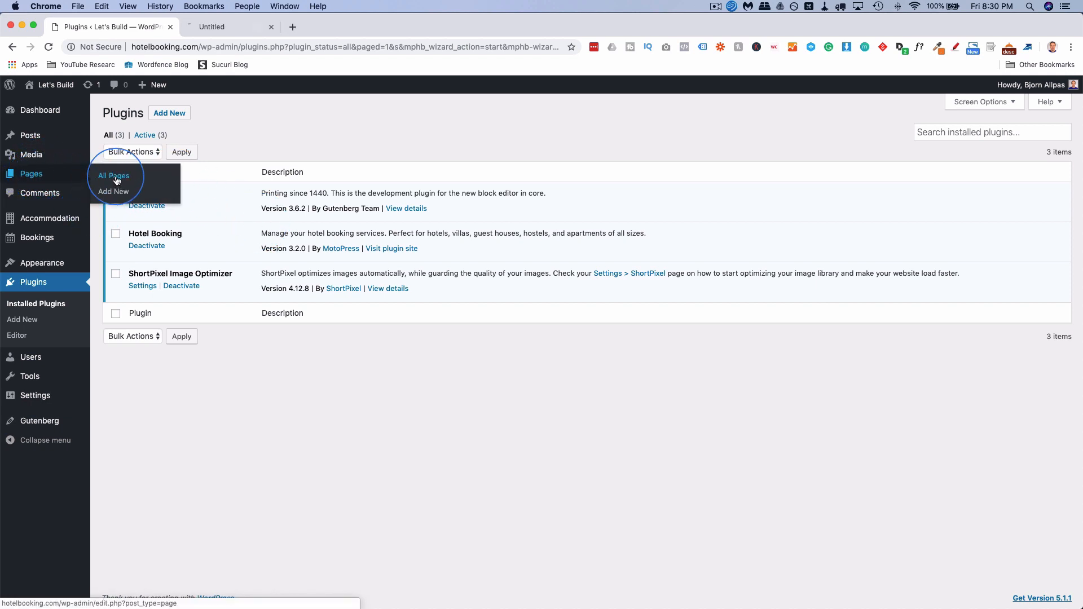
pyautogui.click(252, 29)
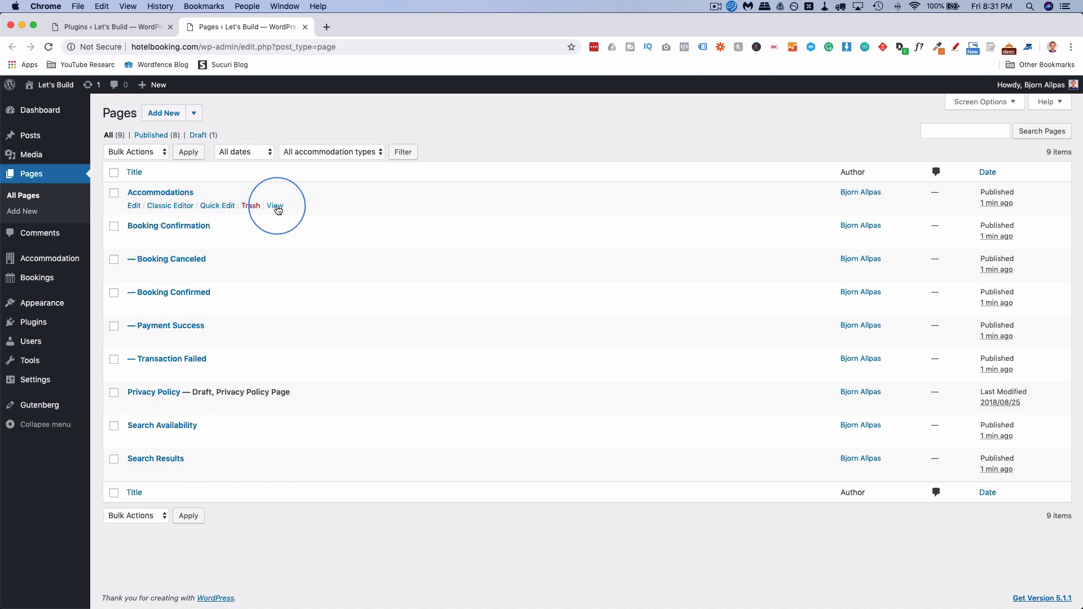
# Preview the Accommodations page in a new tab, then close that tab.
pyautogui.keyDown('super'); pyautogui.click(277, 209); pyautogui.keyUp('super')
pyautogui.click(364, 26)
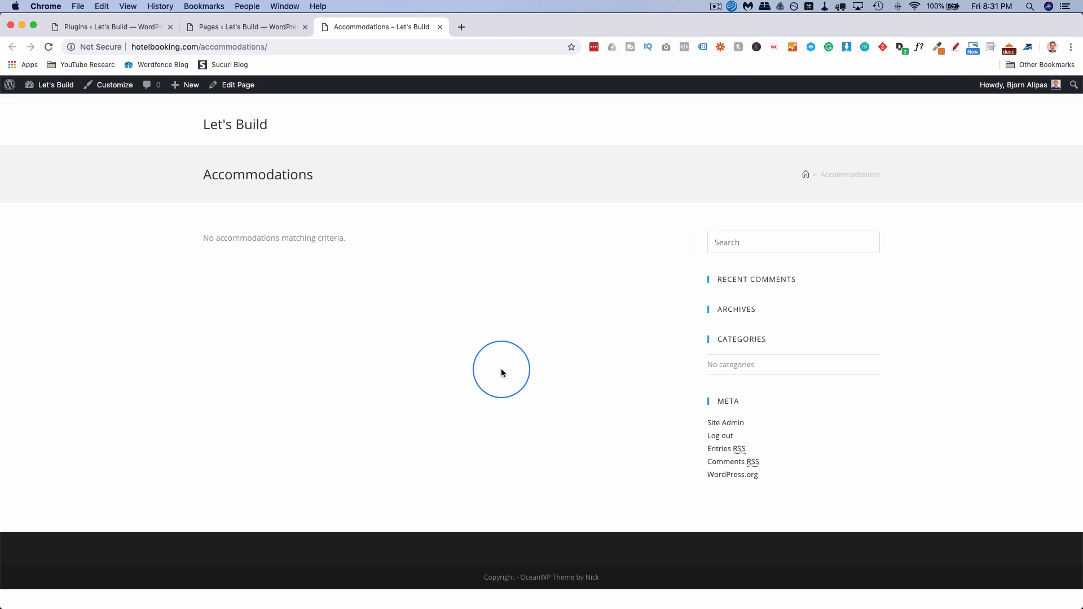
pyautogui.press('super+w')
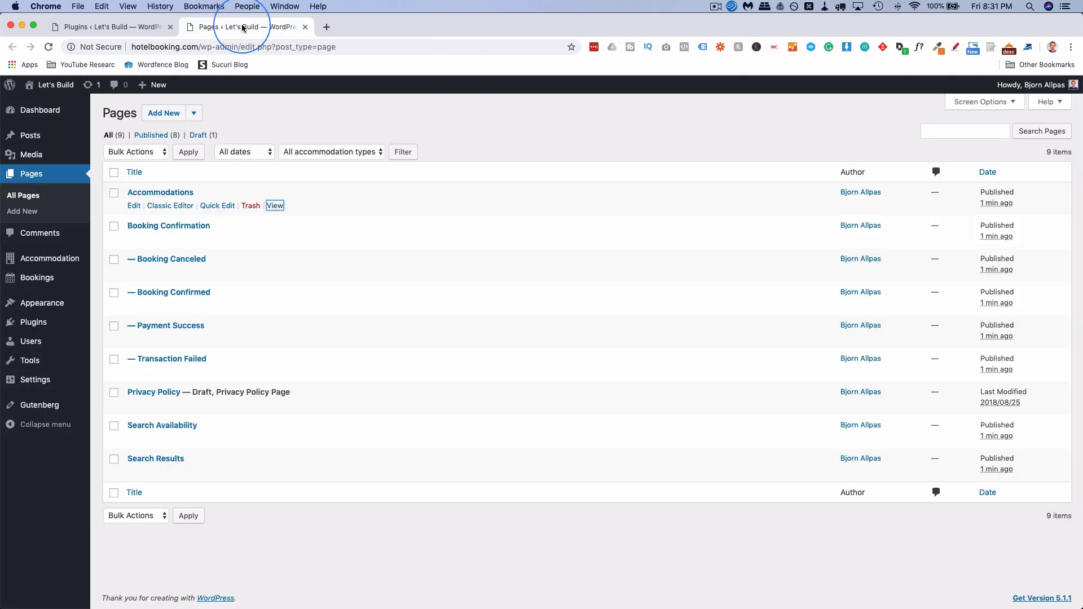
pyautogui.moveTo(44, 262)
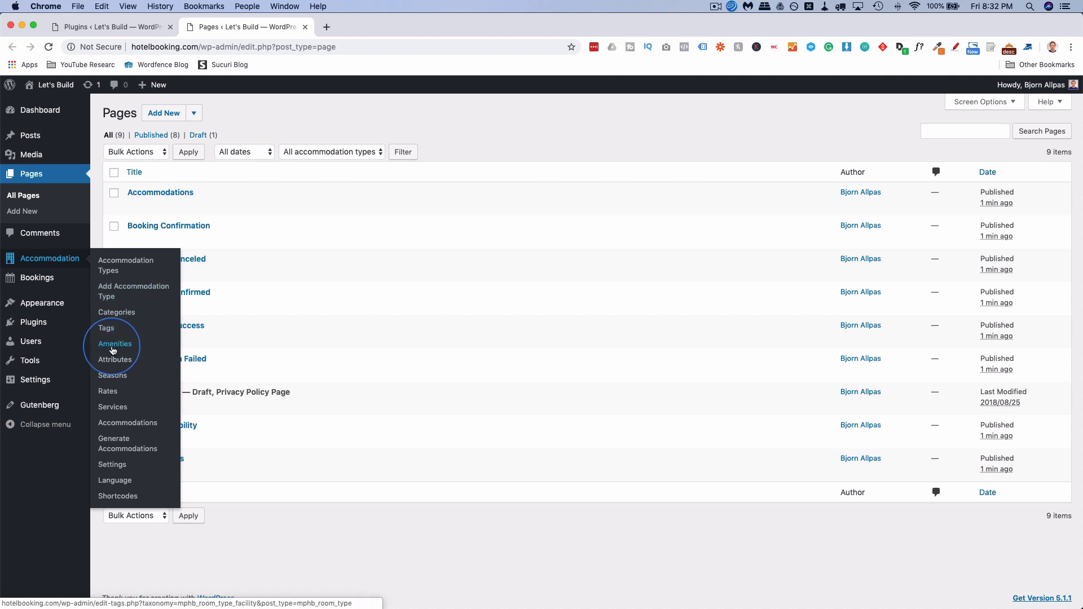
# Add Vancouver as an accommodation category.
pyautogui.click(123, 314)
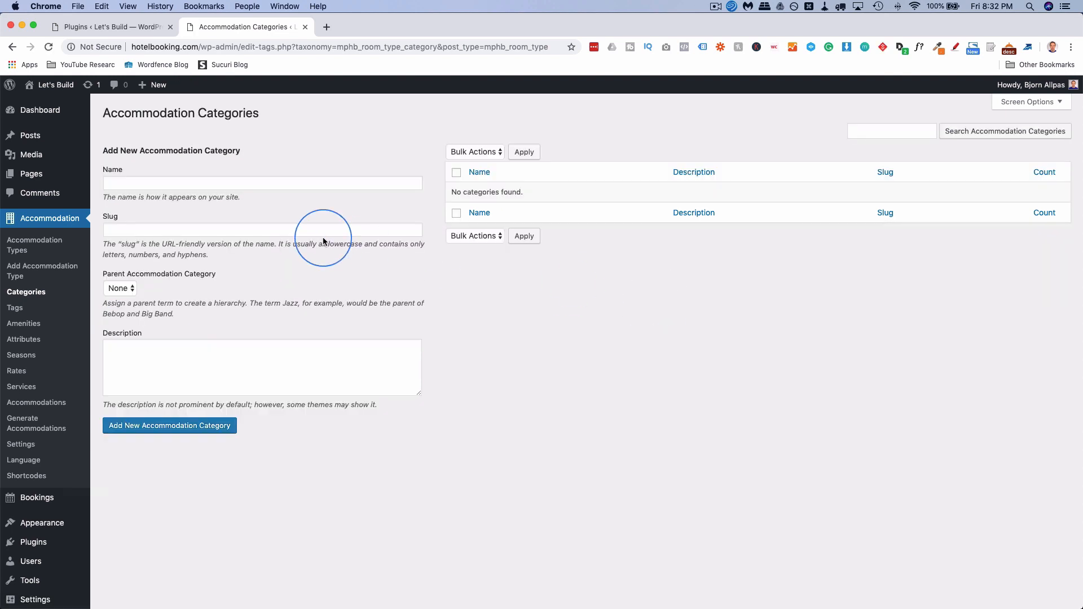
pyautogui.click(232, 183)
pyautogui.write('Vancouv')
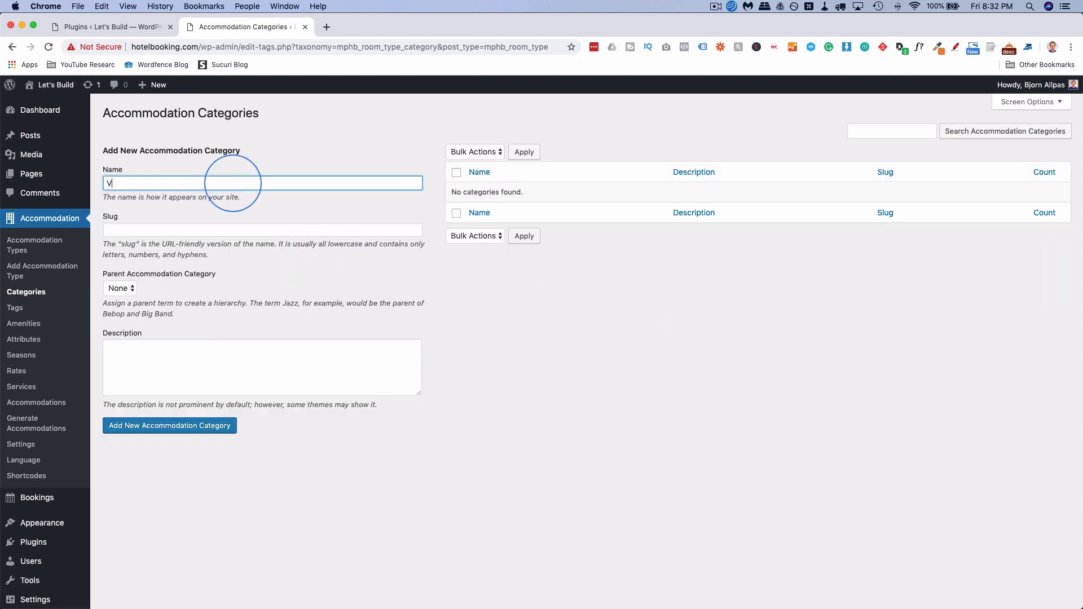
pyautogui.write('er')
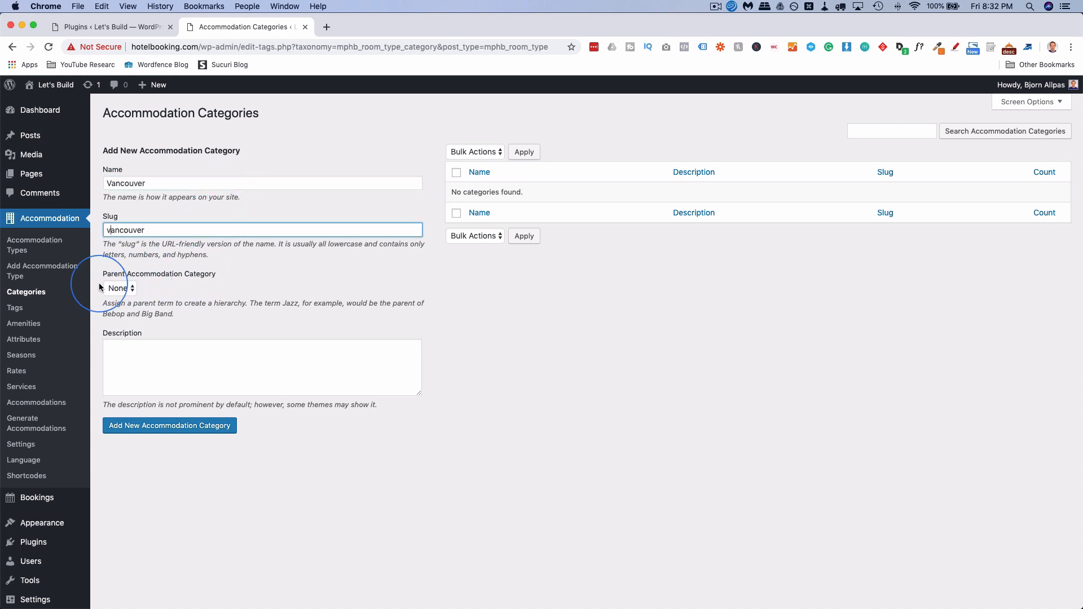
pyautogui.click(175, 427)
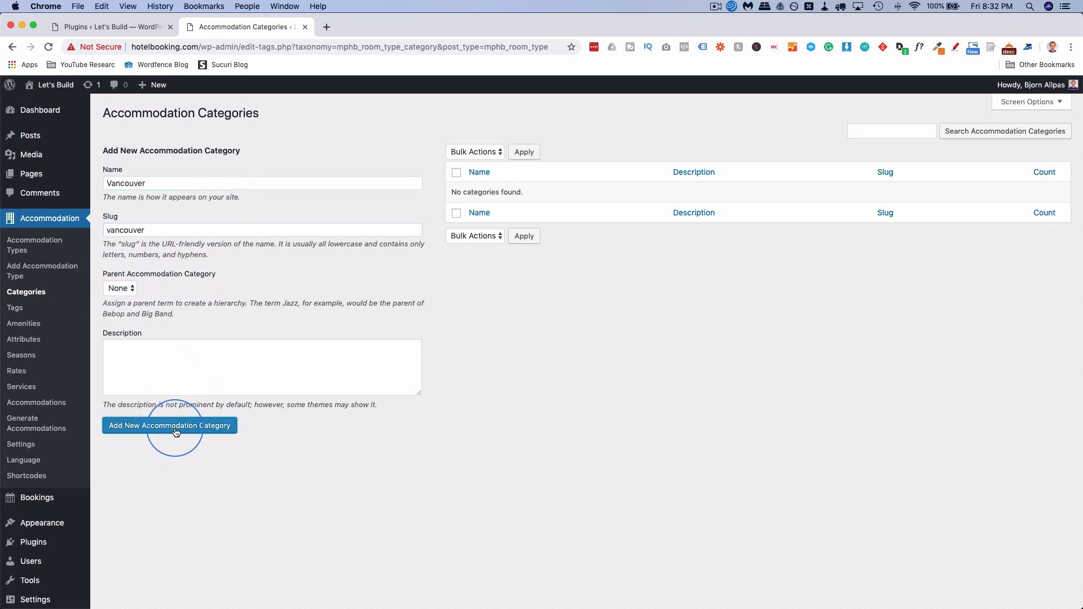
# Add Los Angeles and Mumbai (slug mumbai) as categories, then go to Amenities.
pyautogui.click(143, 189)
pyautogui.write('Lo')
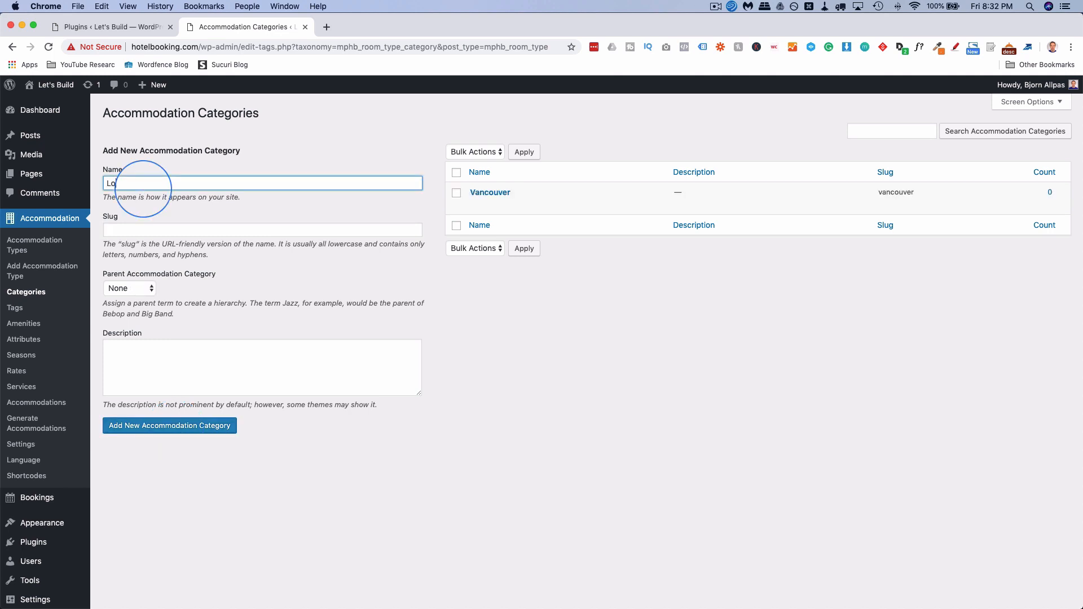
pyautogui.write('s Angeles')
pyautogui.press('Return')
pyautogui.write('Mumbai')
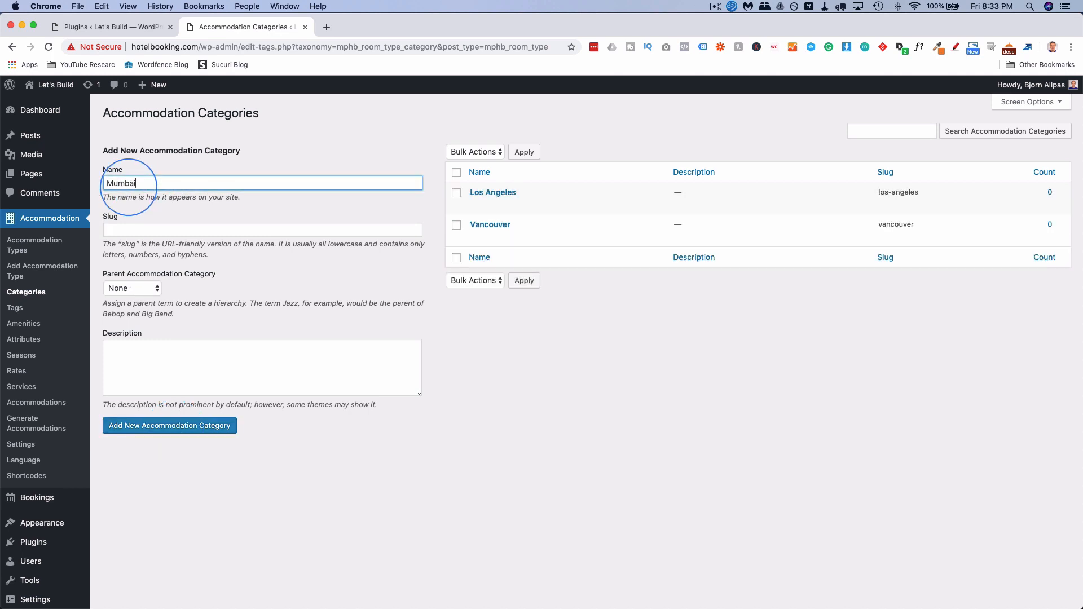
pyautogui.press('Tab')
pyautogui.write('mumbai')
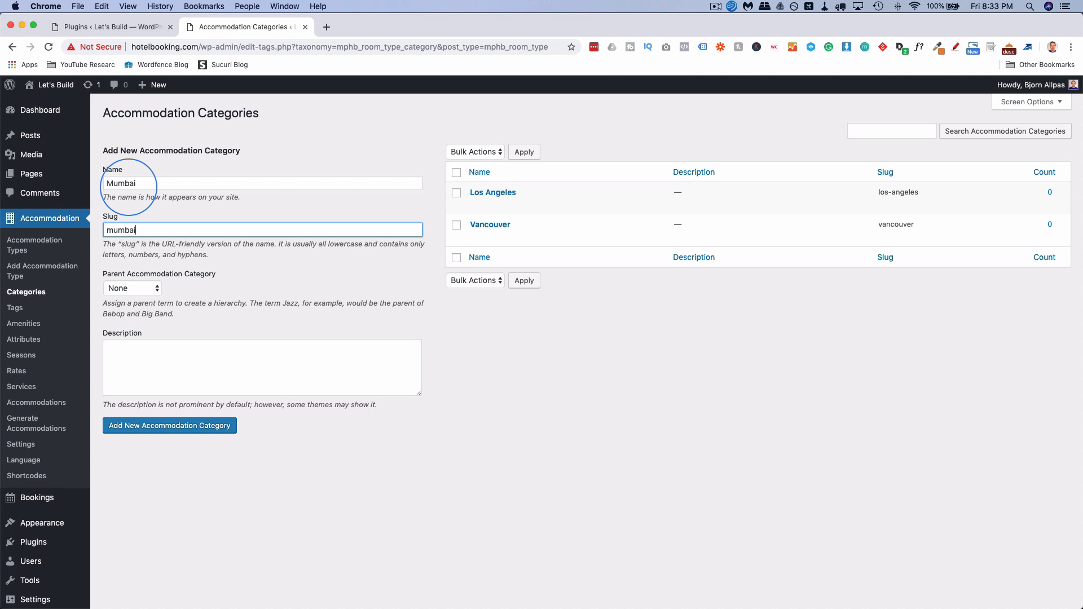
pyautogui.click(138, 427)
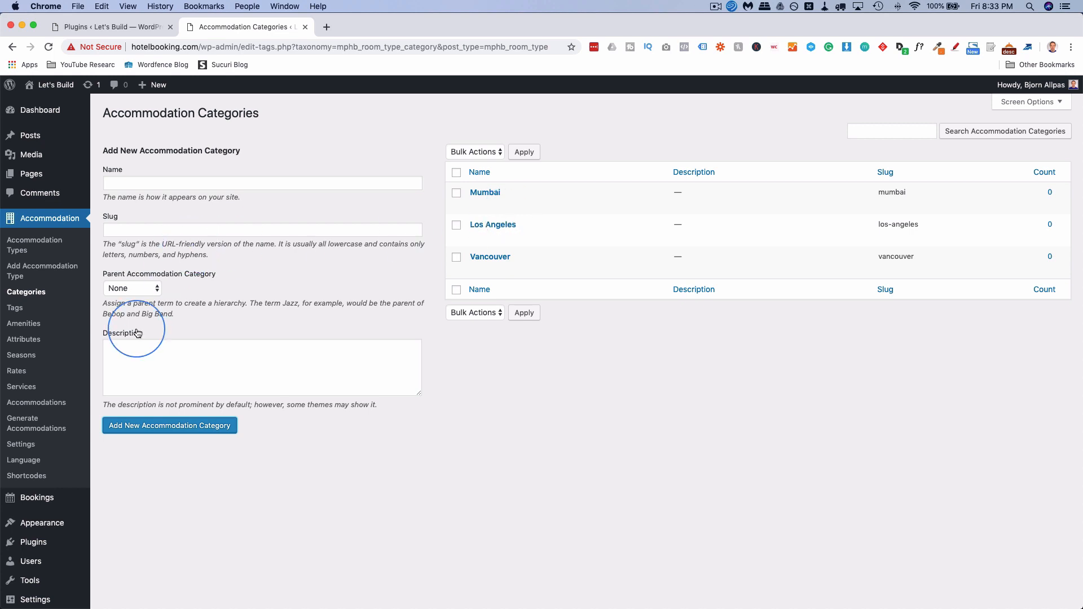
pyautogui.click(17, 324)
pyautogui.click(213, 212)
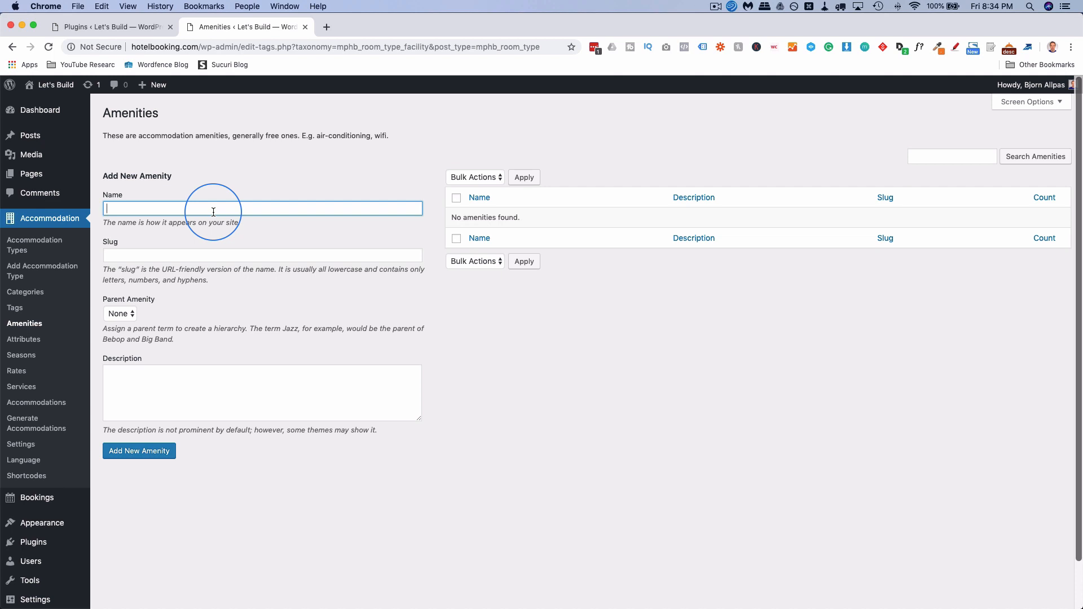
# Add the Wifi and Air Conditioning (slug air-conditioning) amenities.
pyautogui.write('Wifi')
pyautogui.press('Return')
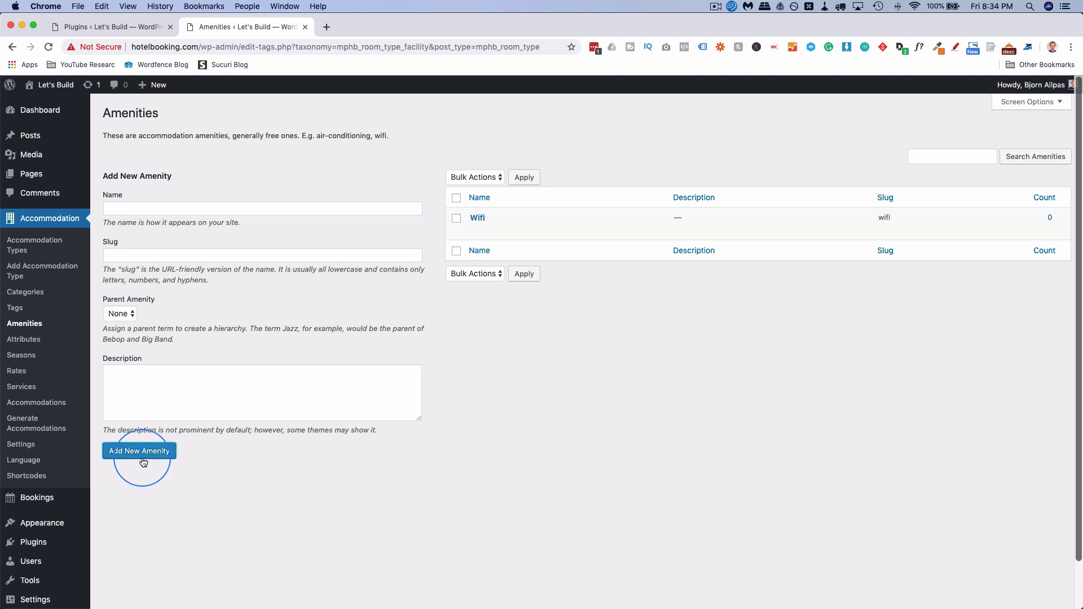
pyautogui.click(155, 208)
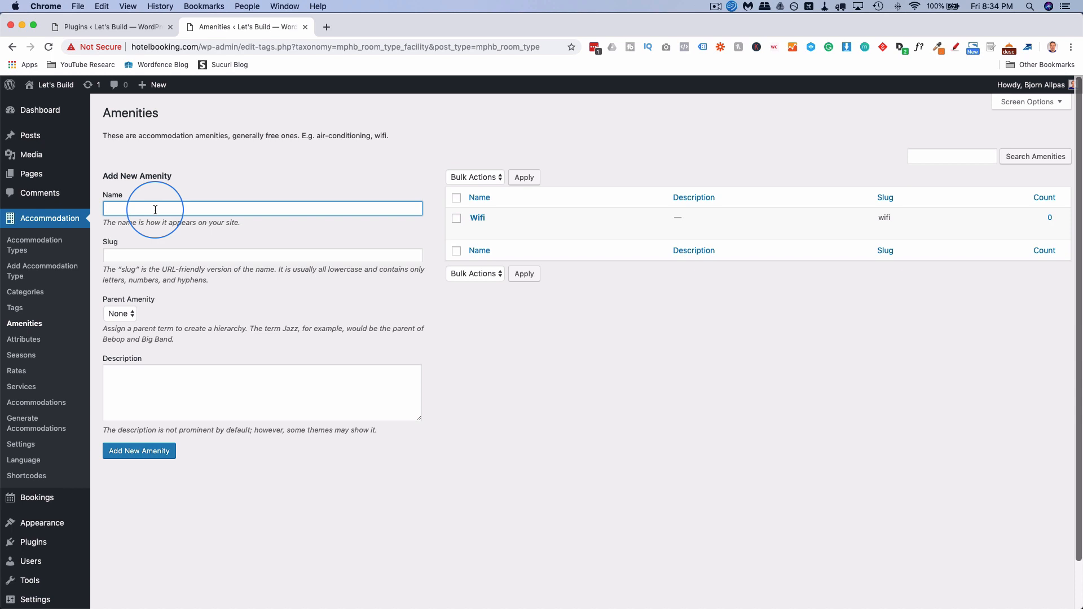
pyautogui.write('Air Conditioning')
pyautogui.press('Tab')
pyautogui.write('air-condition')
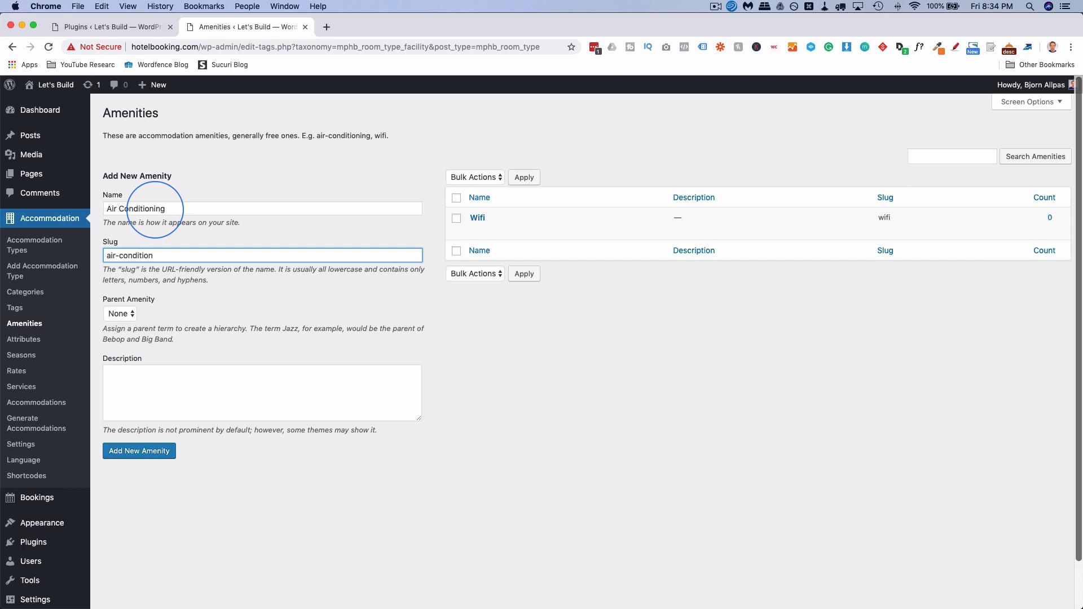
pyautogui.write('ing')
pyautogui.press('Return')
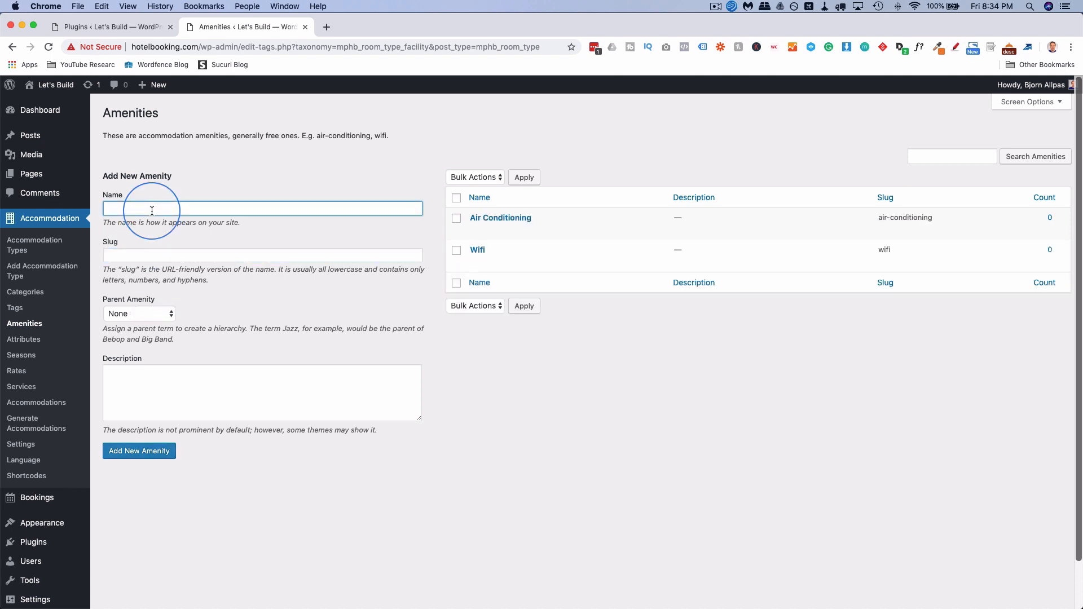
# Add the King Size Bed amenity with slug king-size-bed, capitalising its name.
pyautogui.write('king Size Bed')
pyautogui.press('Tab')
pyautogui.write('king-size-bed')
pyautogui.click(109, 208)
pyautogui.press('BackSpace')
pyautogui.write('K')
pyautogui.click(120, 447)
pyautogui.click(139, 210)
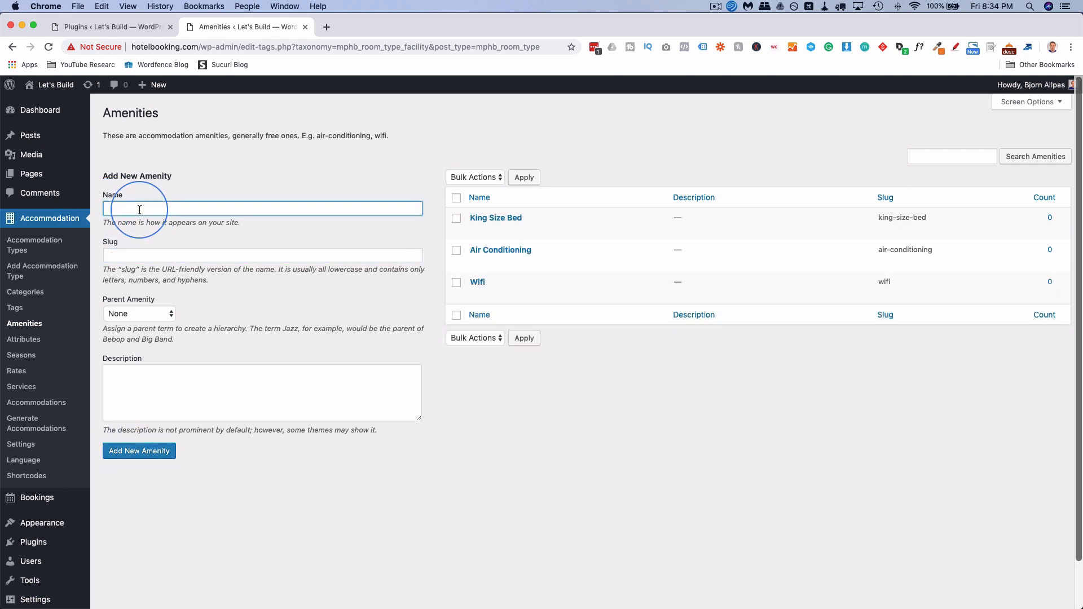
# Add Complimentary Towels and Bathrobes (towels-and-bathrobes) and Free Breakfast (free-breakfast) amenities.
pyautogui.write('Complimentary Towels and Bathrobes')
pyautogui.press('Tab')
pyautogui.write('towels-and-bathrobes')
pyautogui.press('Return')
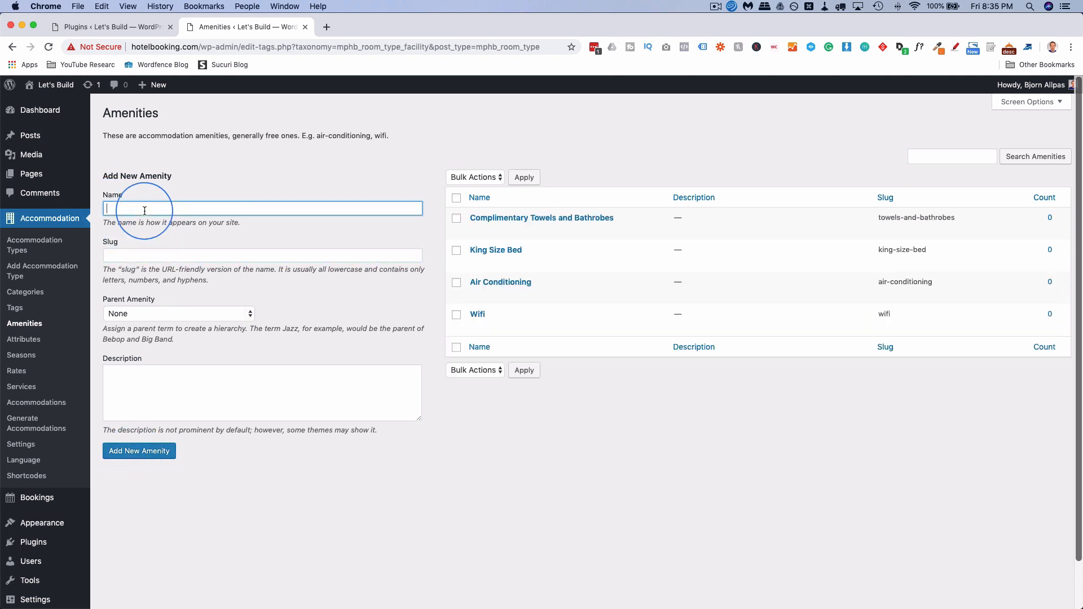
pyautogui.write('Free Breakfast')
pyautogui.press('Tab')
pyautogui.write('free-breakfast')
pyautogui.press('Return')
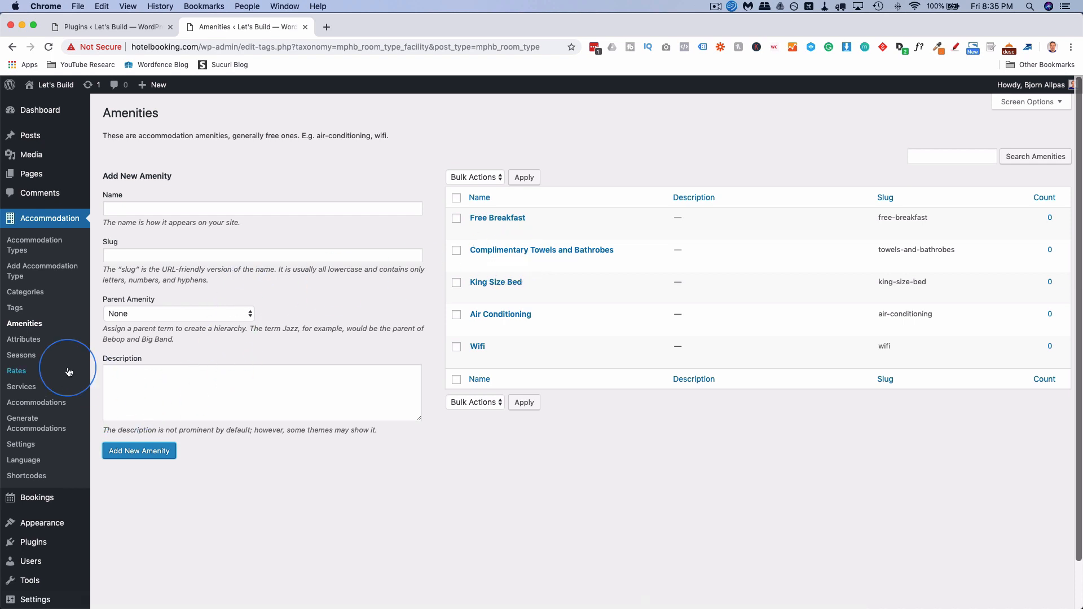
pyautogui.click(26, 390)
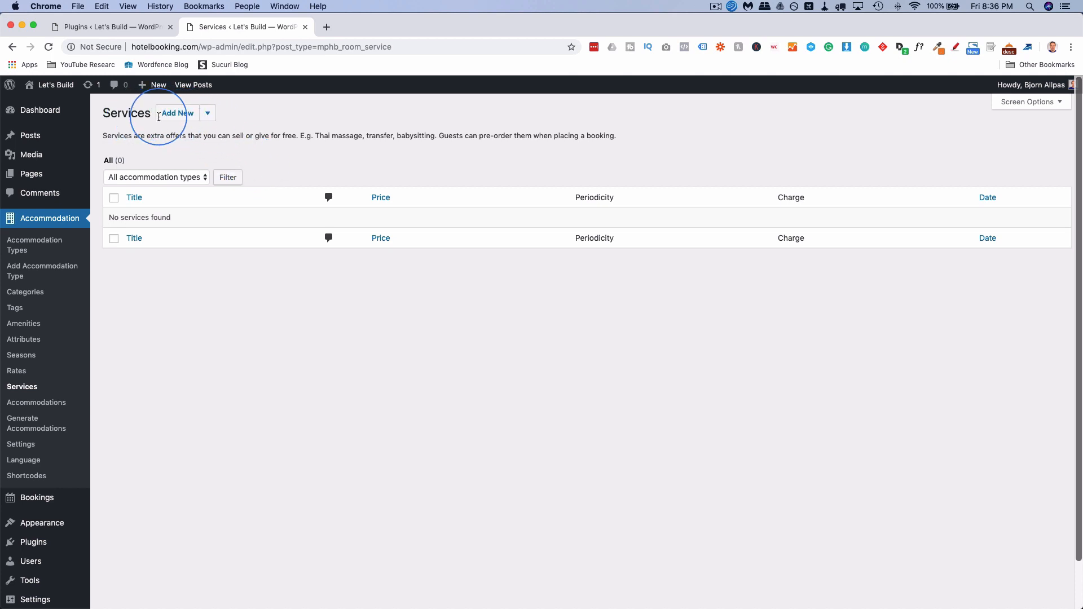
# Start a Car Rental service described as 'You can pre-pay for a car rental.'.
pyautogui.click(178, 113)
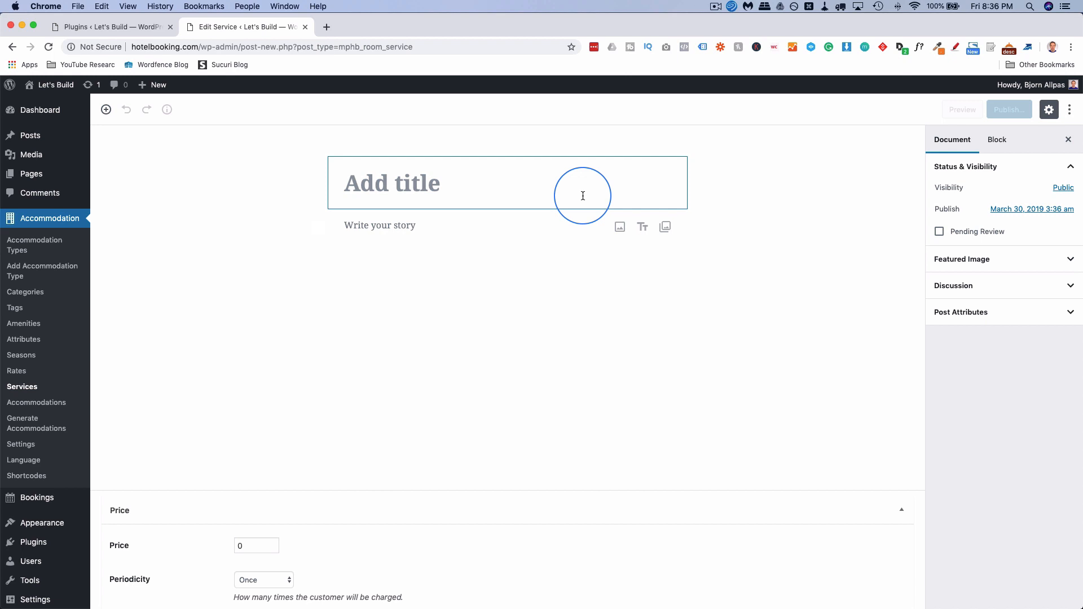
pyautogui.click(481, 194)
pyautogui.write('Car')
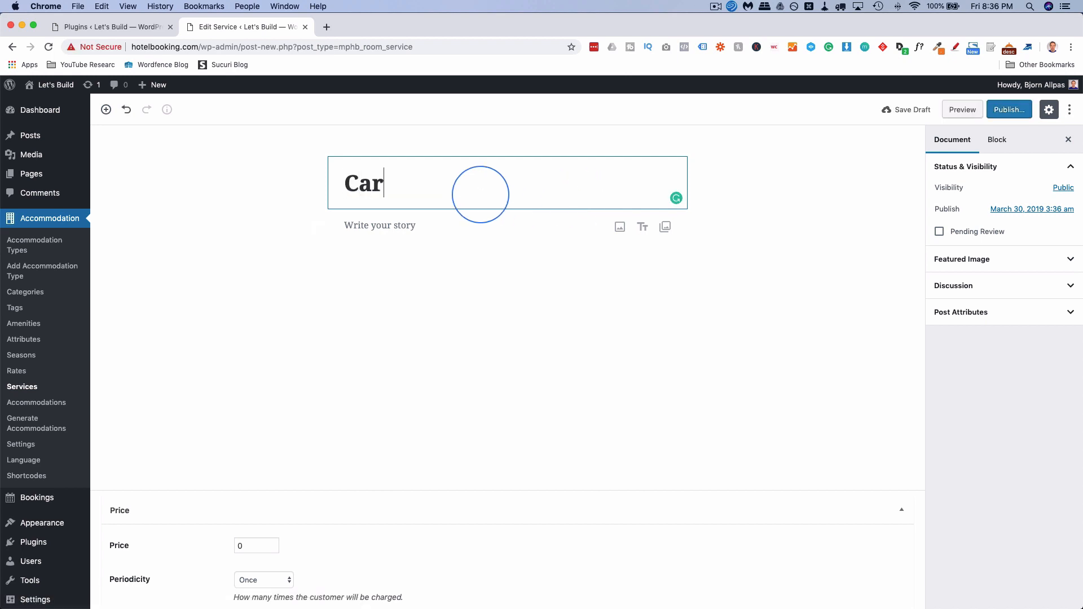
pyautogui.write(' Rental')
pyautogui.press('Return')
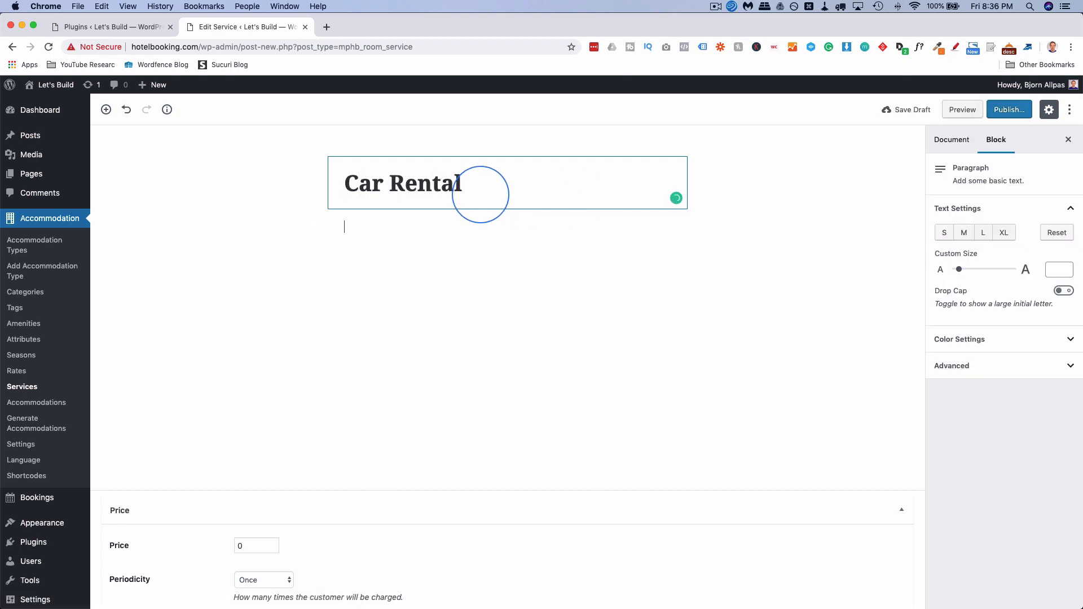
pyautogui.write('You can pre-pay for a car rental.')
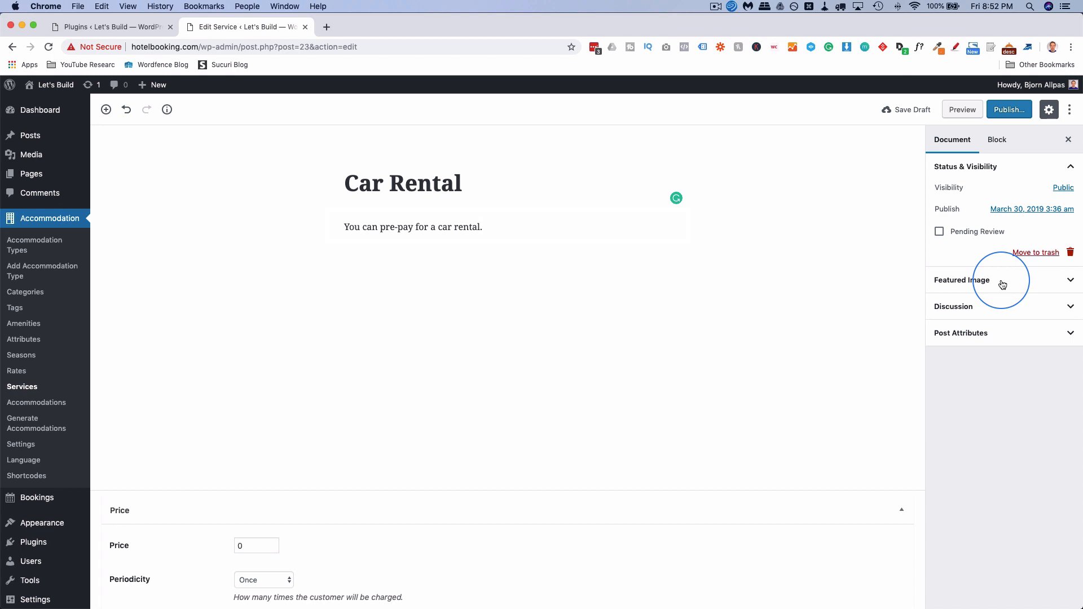
pyautogui.click(1061, 282)
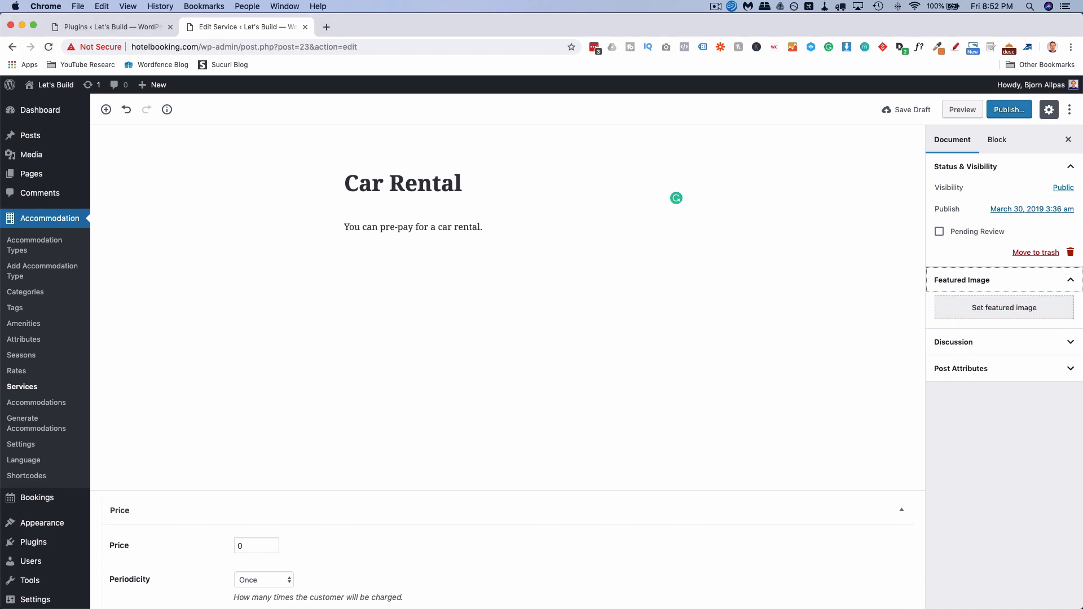
# Upload red-car.jpg and set it as the Car Rental featured image.
pyautogui.click(978, 303)
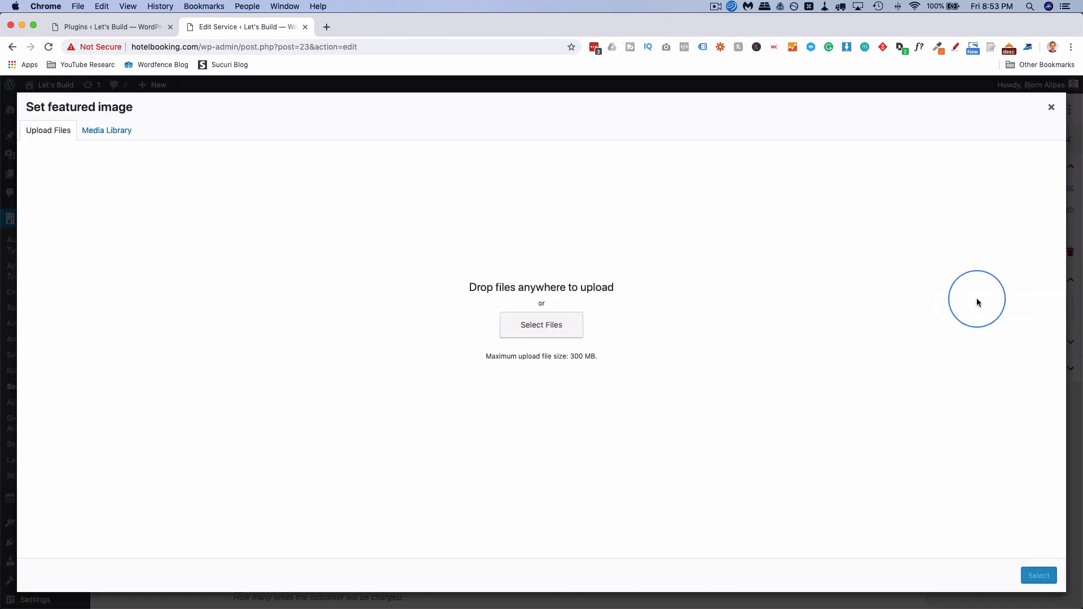
pyautogui.moveTo(1080, 366); pyautogui.dragTo(388, 278)
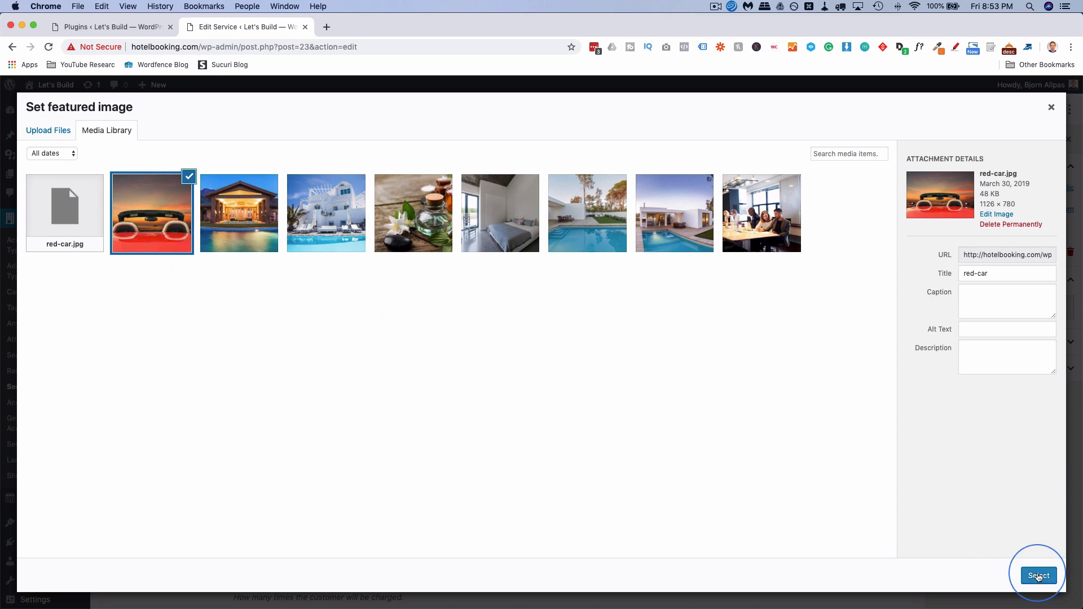
pyautogui.click(1039, 575)
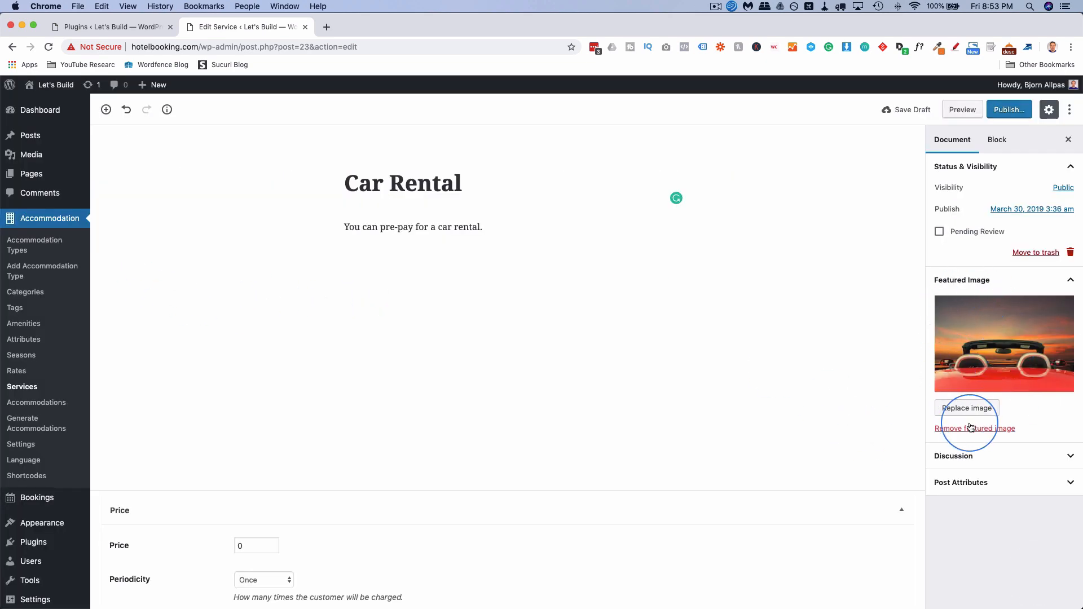
pyautogui.scroll(-2, 599, 433)
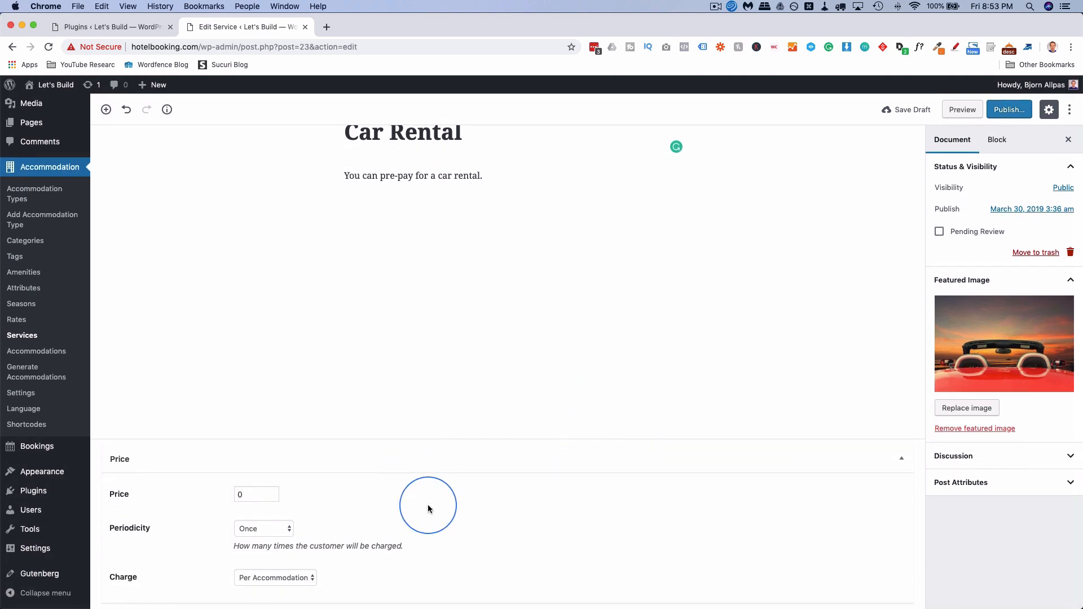
# Set the Car Rental price to 100, periodicity Once, charged per accommodation.
pyautogui.click(248, 491)
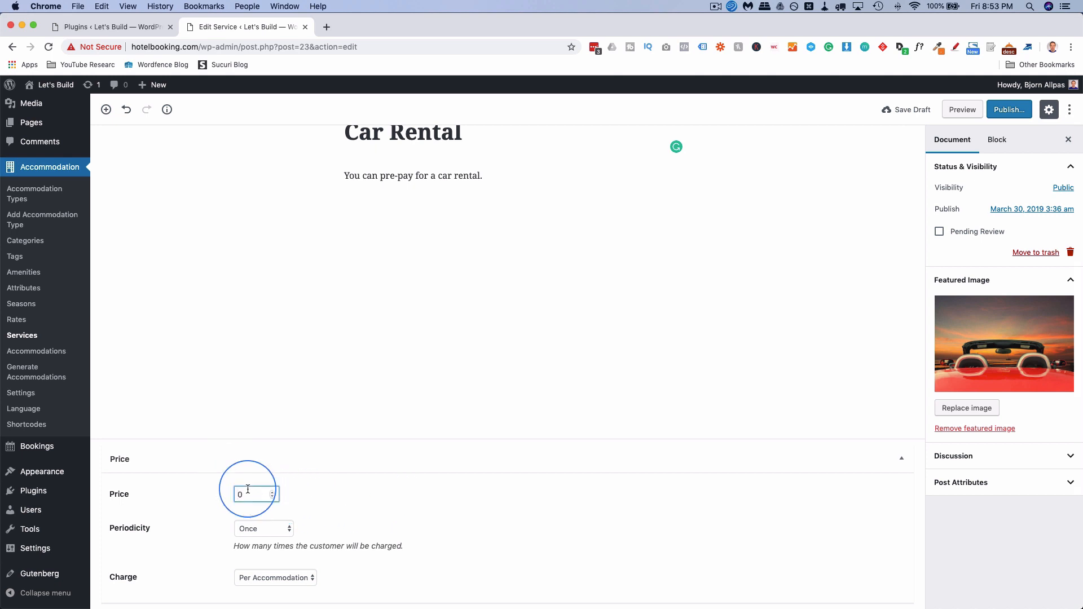
pyautogui.press('BackSpace')
pyautogui.write('100')
pyautogui.click(264, 529)
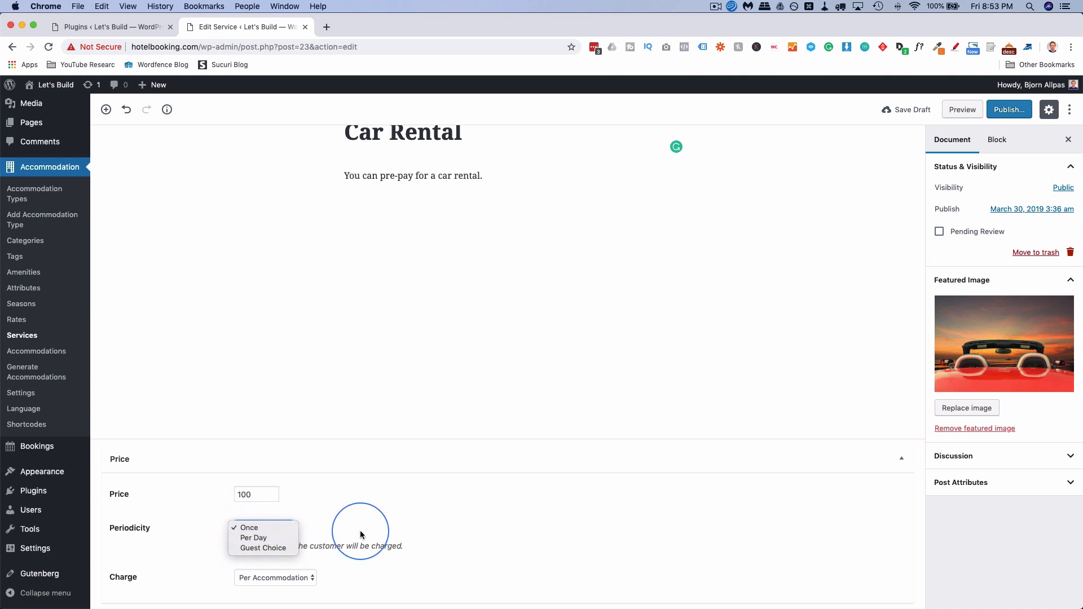
pyautogui.click(308, 535)
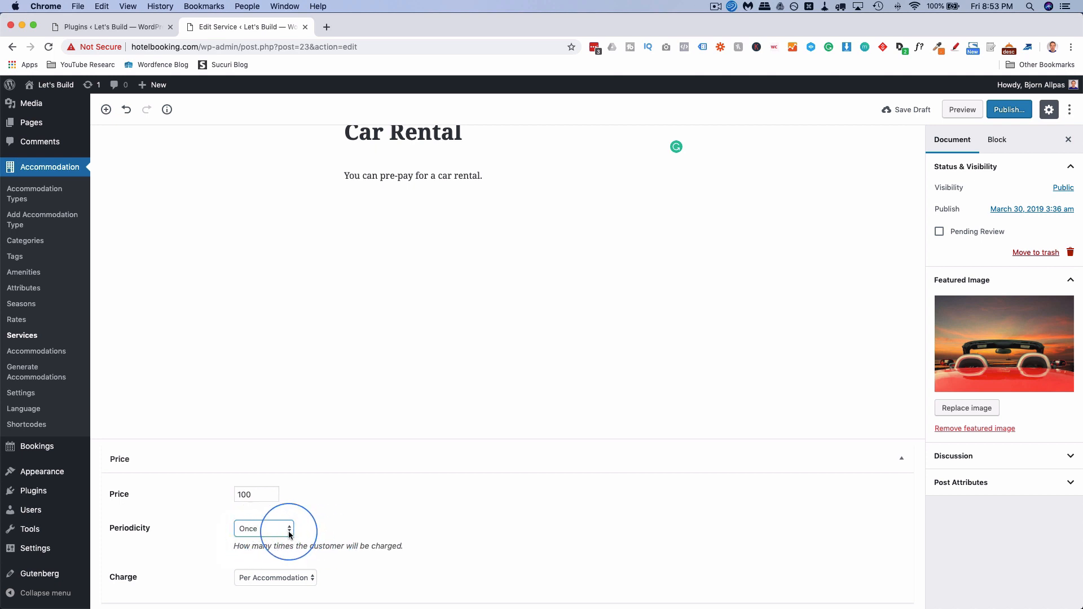
pyautogui.click(281, 579)
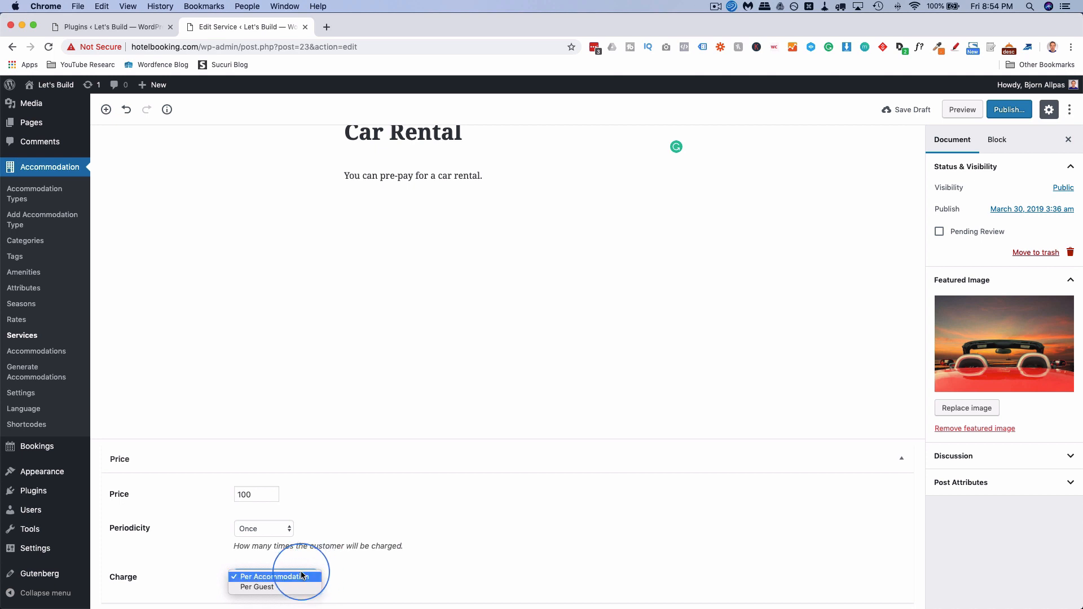
pyautogui.click(275, 576)
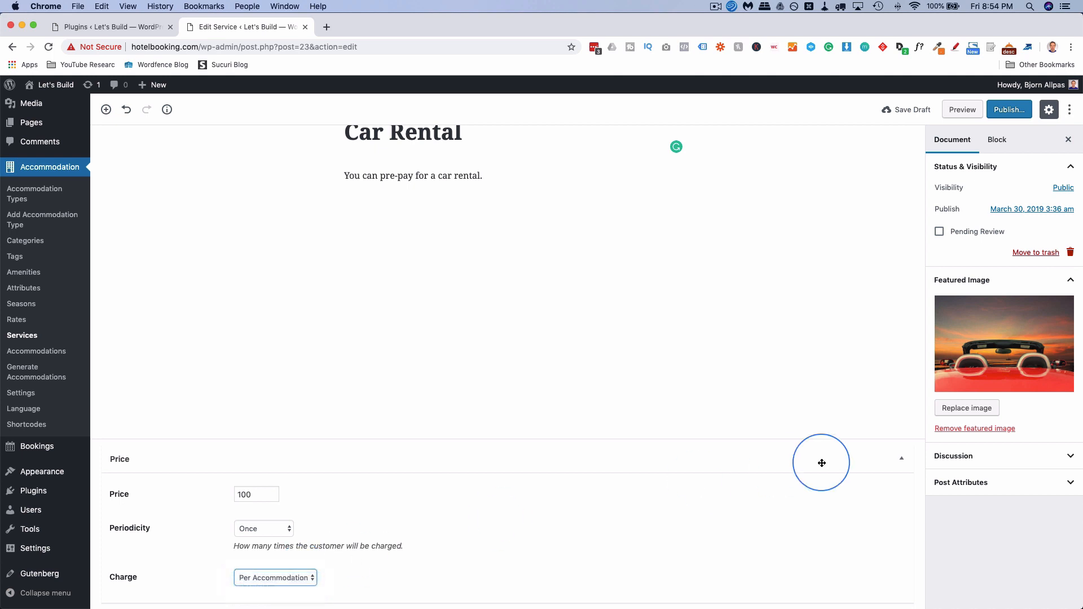
pyautogui.scroll(2, 822, 392)
# Publish Car Rental and view its live page, noting the comment form.
pyautogui.moveTo(1021, 85)
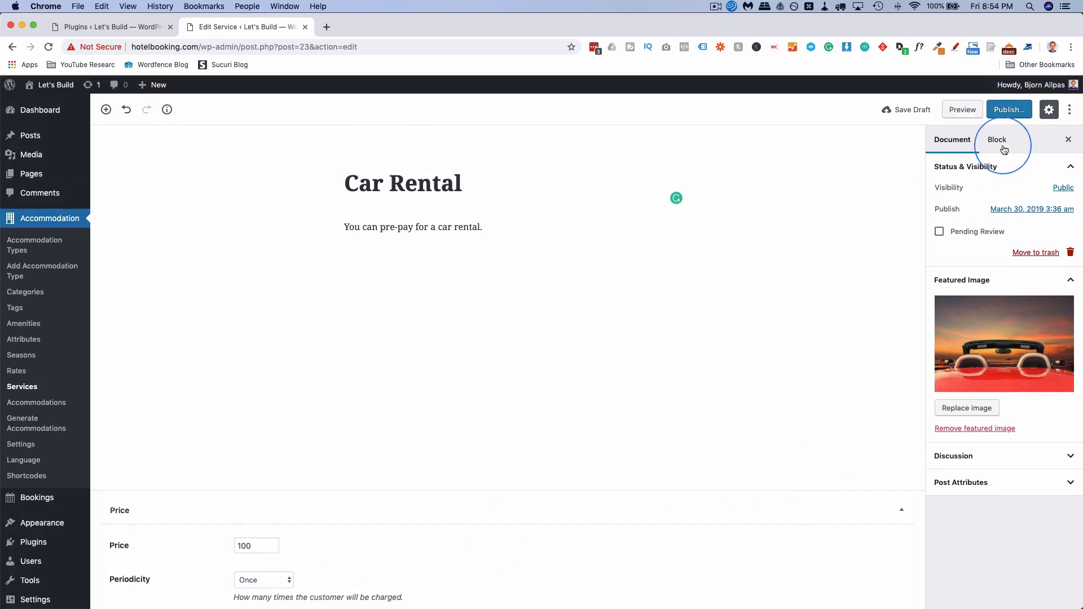
pyautogui.click(1003, 106)
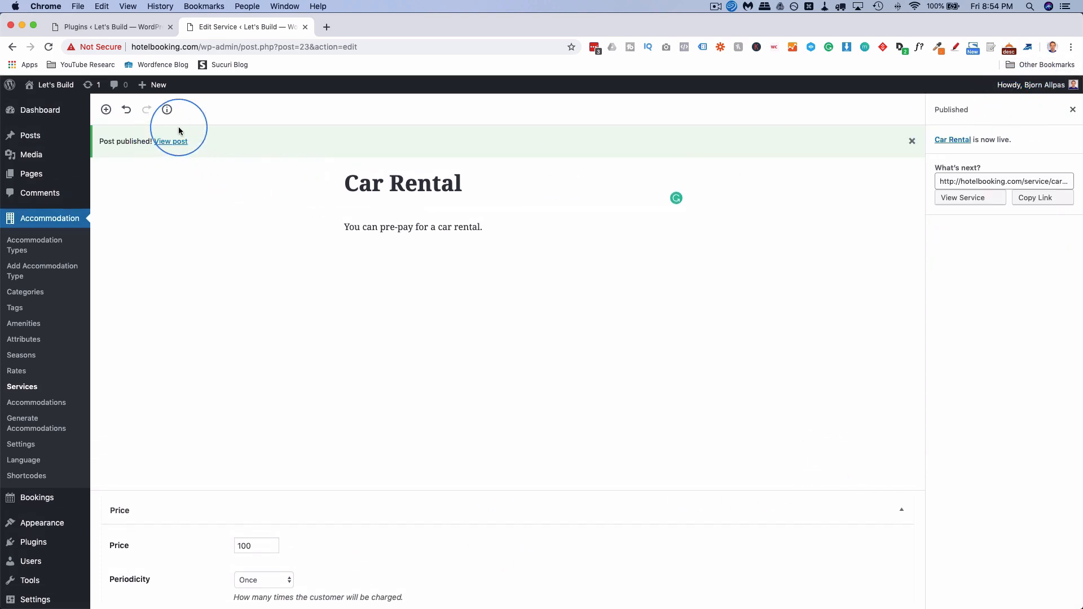
pyautogui.keyDown('super'); pyautogui.click(181, 142); pyautogui.keyUp('super')
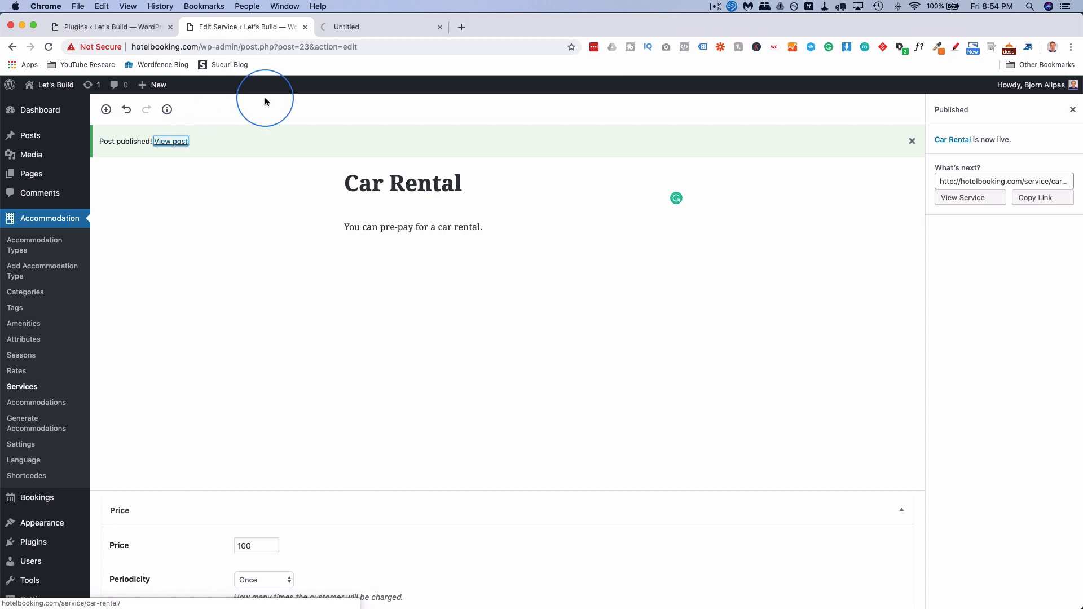
pyautogui.click(379, 33)
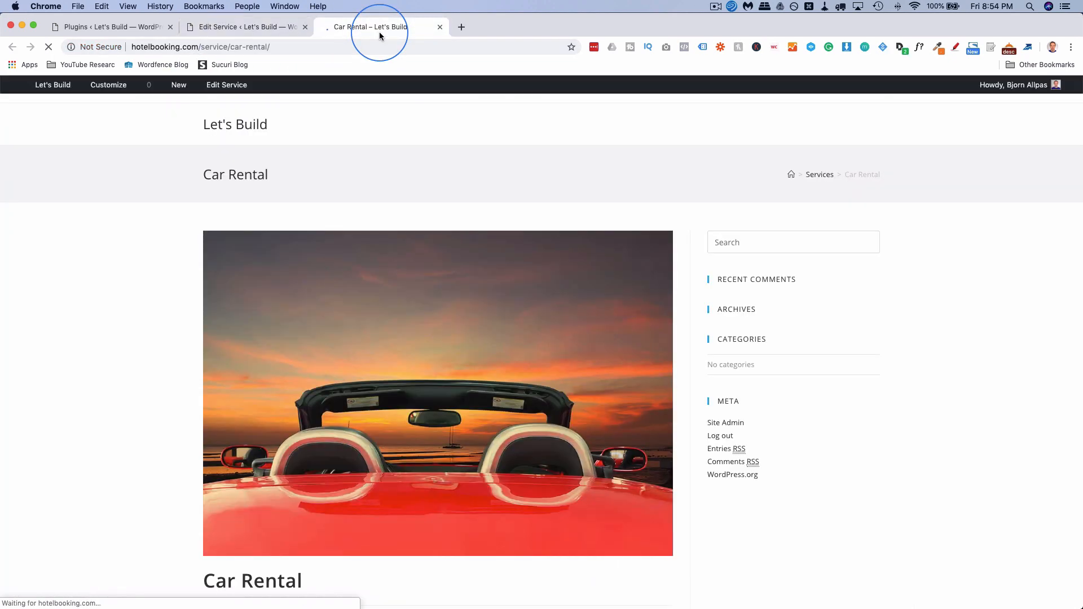
pyautogui.scroll(-6, 177, 224)
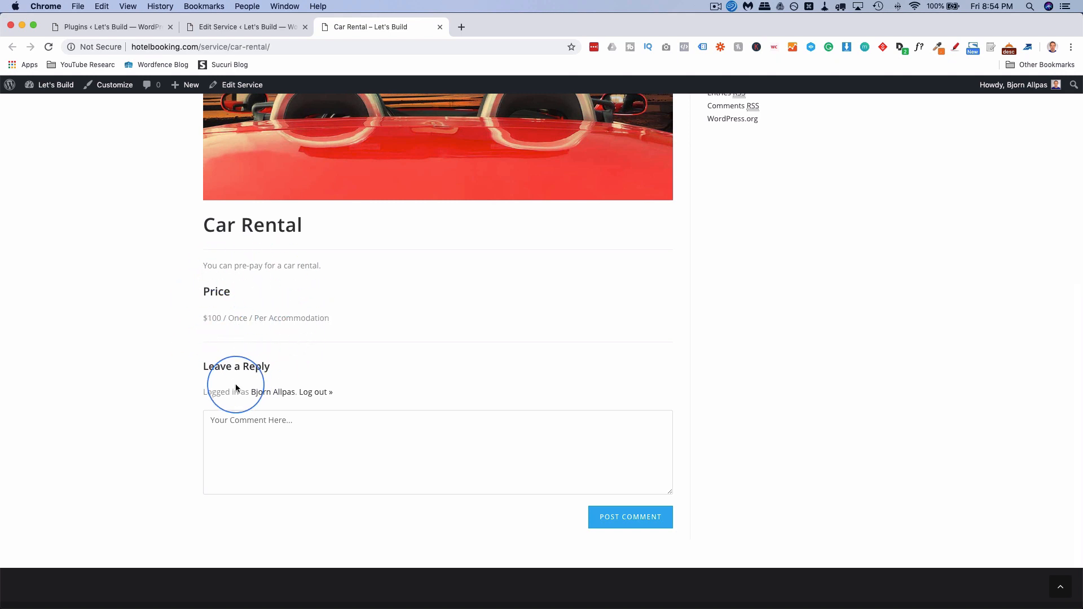
pyautogui.moveTo(210, 386); pyautogui.dragTo(296, 425)
pyautogui.hotkey('ctrl', 'shift', 'Tab')
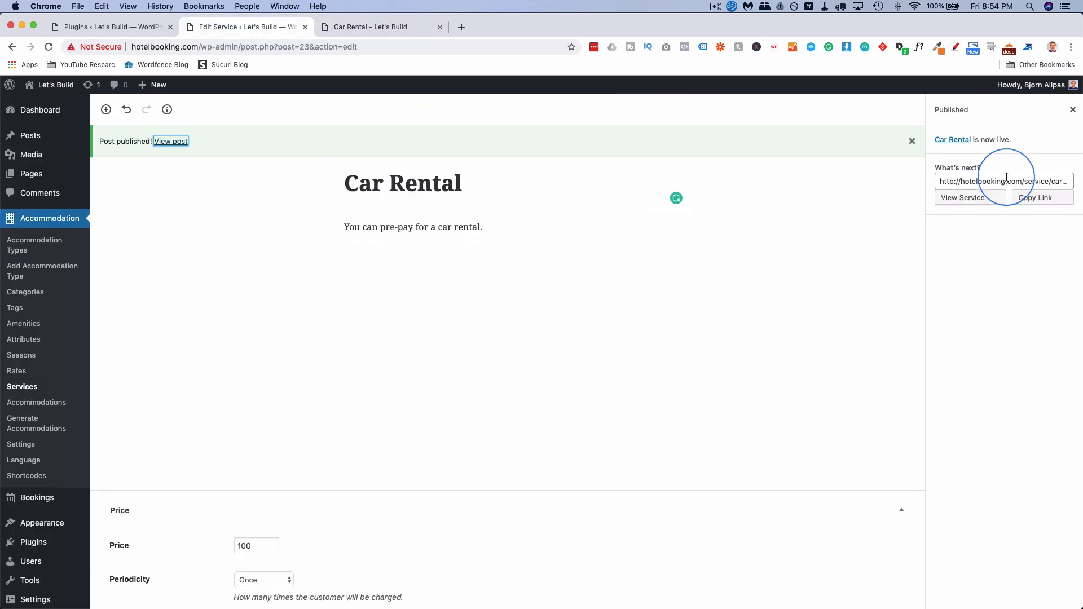
# Uncheck Allow Comments, update the service, and reload the live page to confirm.
pyautogui.click(1072, 109)
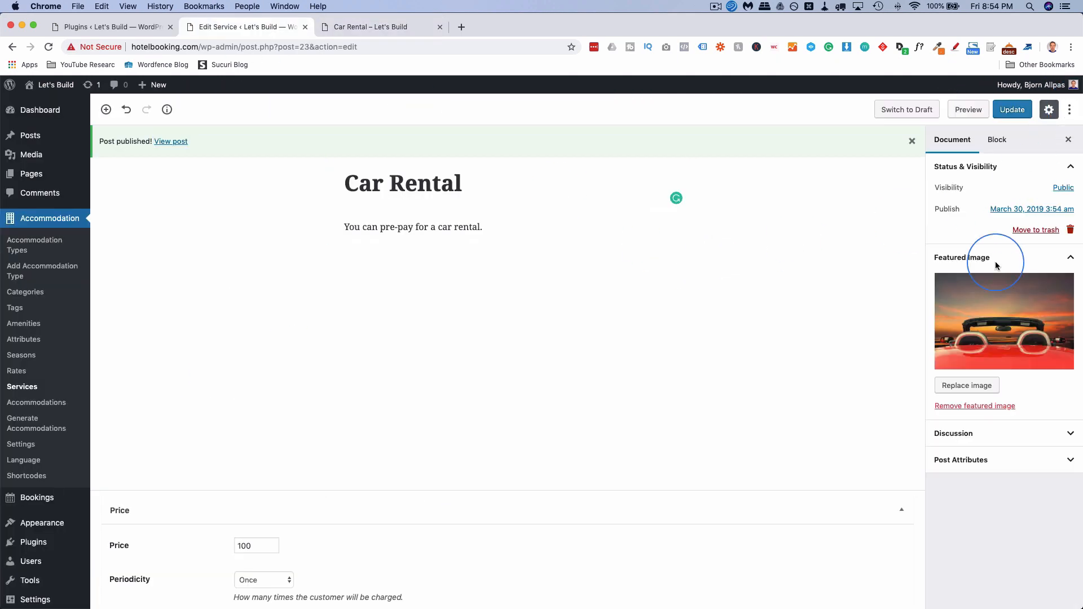
pyautogui.click(985, 442)
pyautogui.click(938, 455)
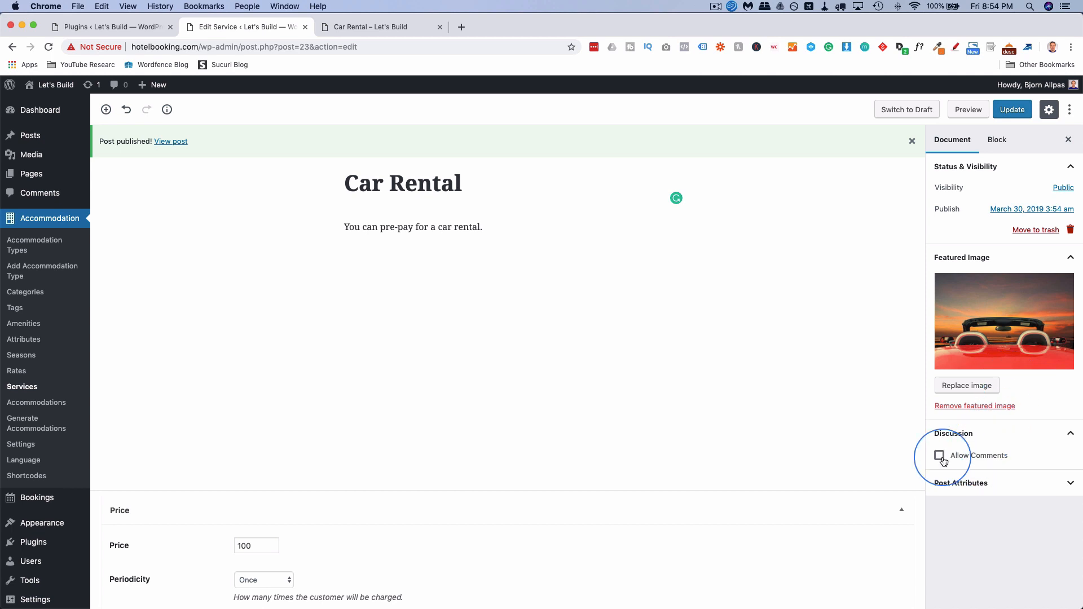
pyautogui.click(1012, 113)
pyautogui.click(389, 26)
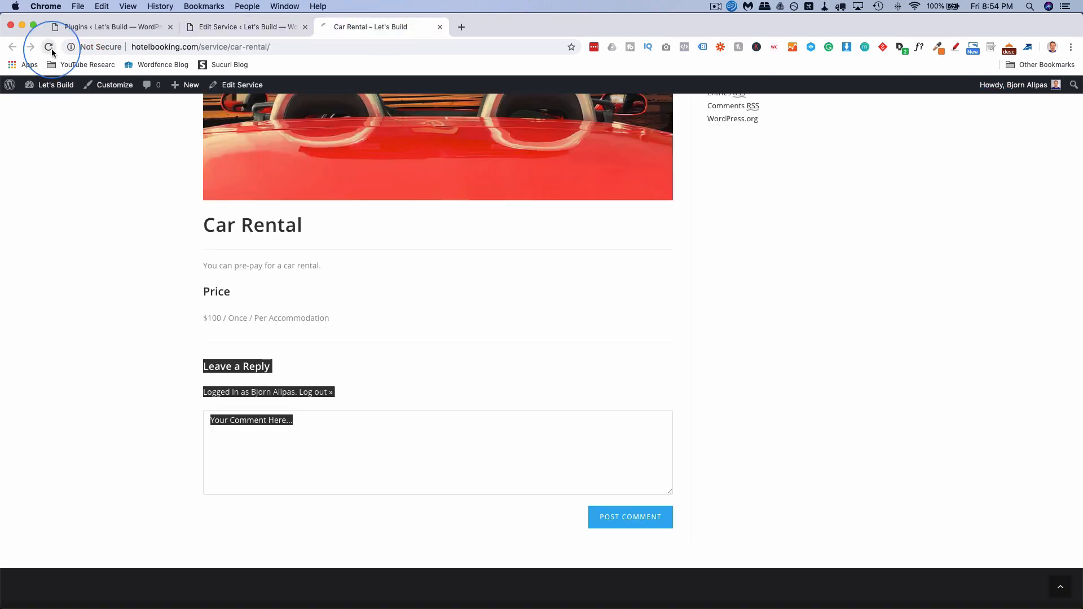
pyautogui.click(48, 46)
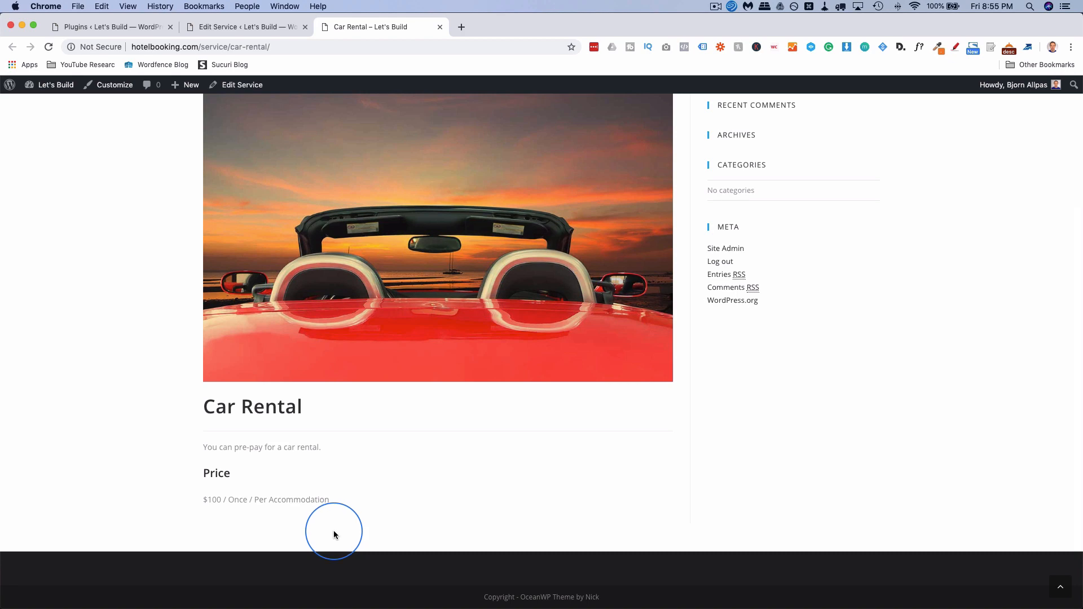
pyautogui.hotkey('ctrl', 'shift', 'Tab')
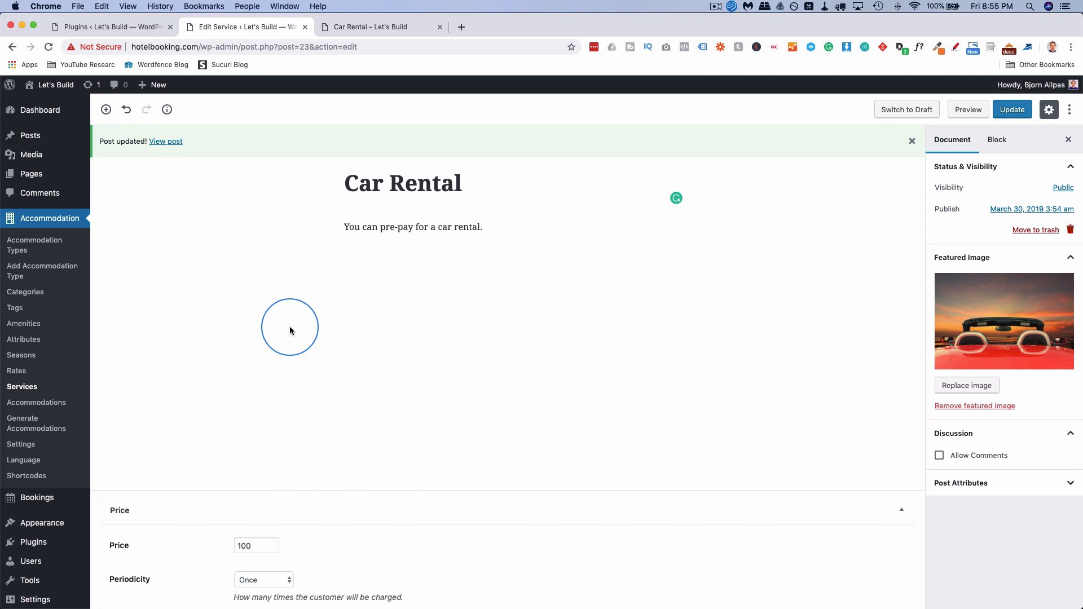
# Start a Spa Treatments service described as 'Book your spa treatment'.
pyautogui.click(25, 389)
pyautogui.click(174, 110)
pyautogui.click(363, 182)
pyautogui.write('Spa Treamte')
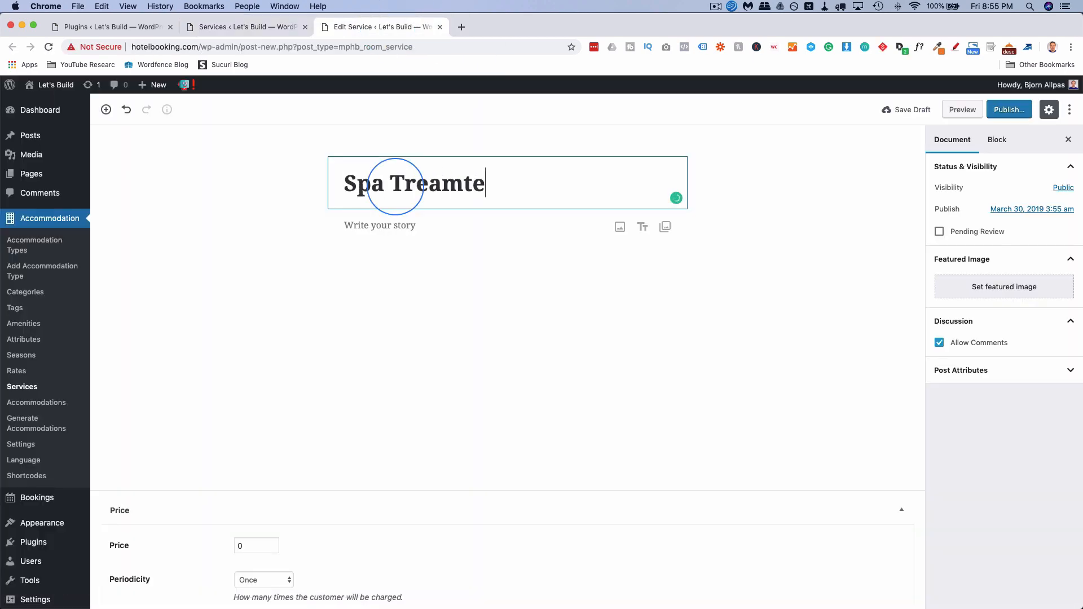
pyautogui.press('BackSpace')
pyautogui.press('BackSpace')
pyautogui.press('BackSpace')
pyautogui.write('tments')
pyautogui.click(431, 227)
pyautogui.write('Book your spa treatment')
# Set the spa photo from the media library as its featured image.
pyautogui.click(952, 139)
pyautogui.click(1004, 307)
pyautogui.click(63, 213)
pyautogui.click(1037, 575)
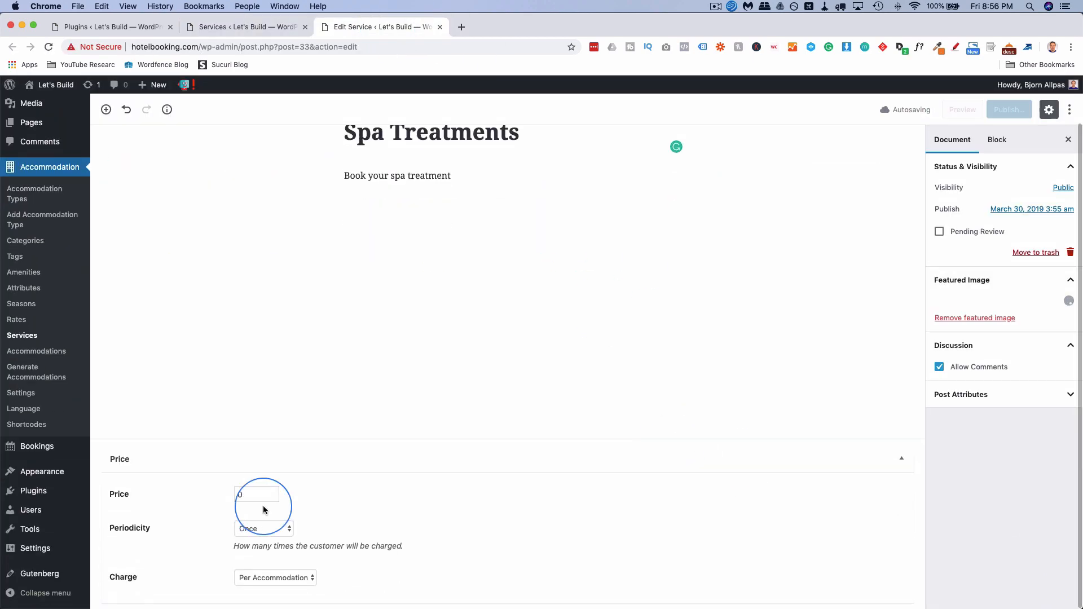
# Price Spa Treatments at 50, per day and per guest, and publish it.
pyautogui.moveTo(253, 496); pyautogui.dragTo(232, 502)
pyautogui.write('50')
pyautogui.click(264, 529)
pyautogui.click(254, 540)
pyautogui.click(276, 578)
pyautogui.click(265, 588)
pyautogui.click(1002, 110)
pyautogui.click(956, 110)
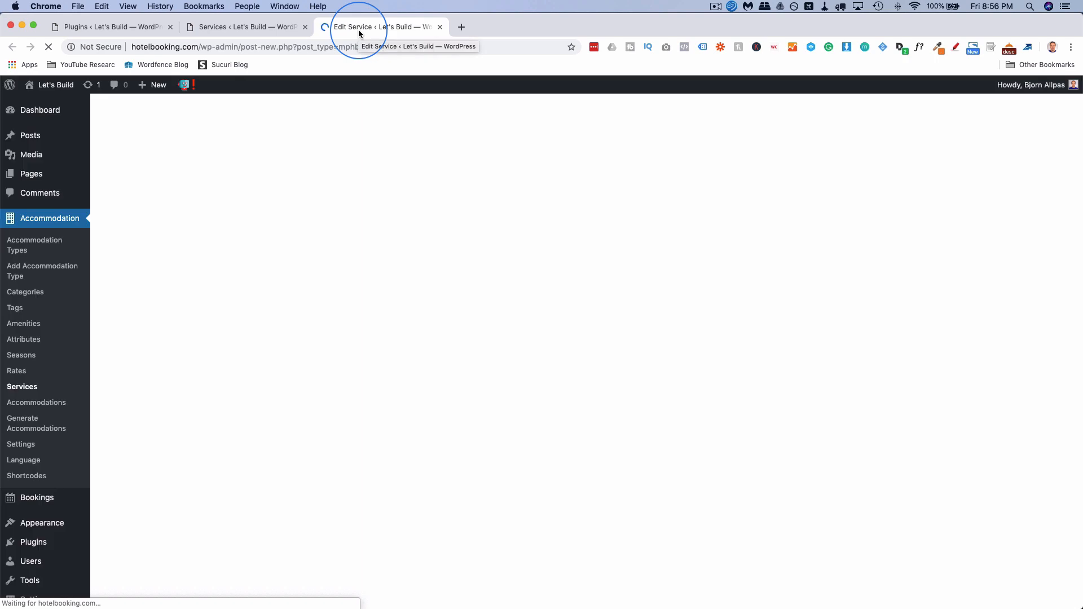
# Start a Conference Room Booking service described as 'Book a conference room for your meeting.'.
pyautogui.click(406, 186)
pyautogui.write('Conference Room Booking')
pyautogui.press('Return')
pyautogui.write('Book a conference room for your meeting.')
# Price it at 150 with Guest Choice periodicity, charged per guest.
pyautogui.moveTo(252, 545); pyautogui.dragTo(233, 546)
pyautogui.write('150')
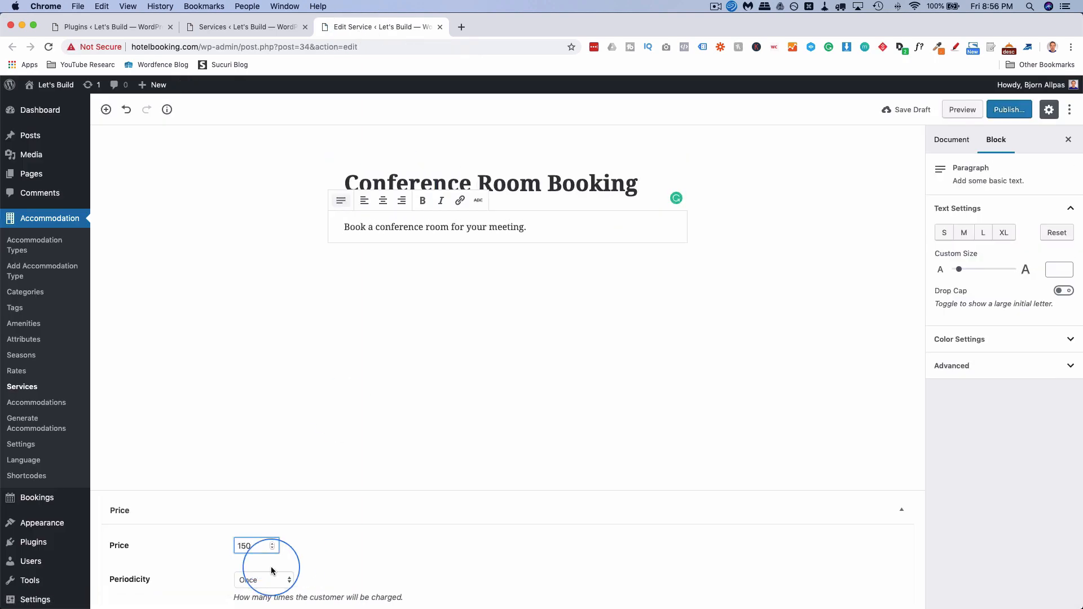
pyautogui.click(271, 579)
pyautogui.click(265, 601)
pyautogui.scroll(-3, 271, 592)
pyautogui.click(282, 577)
pyautogui.click(286, 589)
pyautogui.click(238, 496)
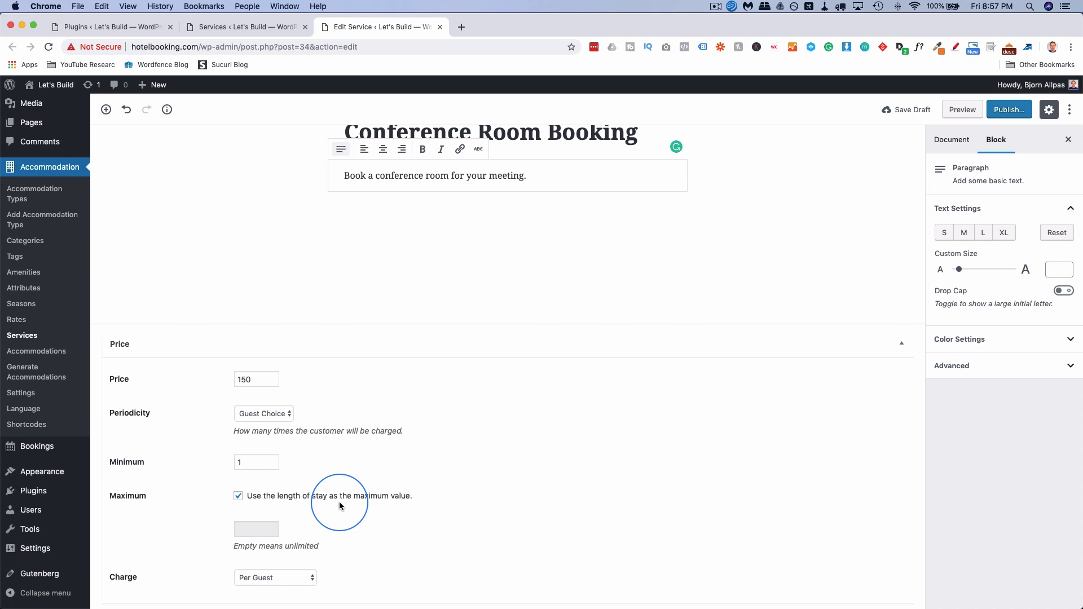
# Try a custom maximum value, then cap the maximum at the length of stay again.
pyautogui.click(238, 497)
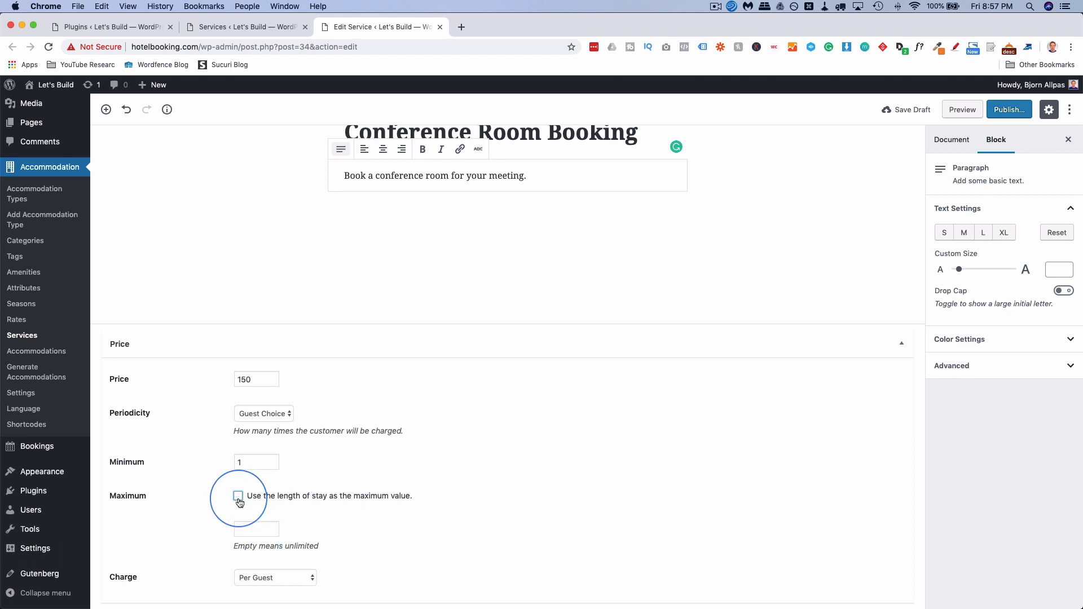
pyautogui.click(255, 531)
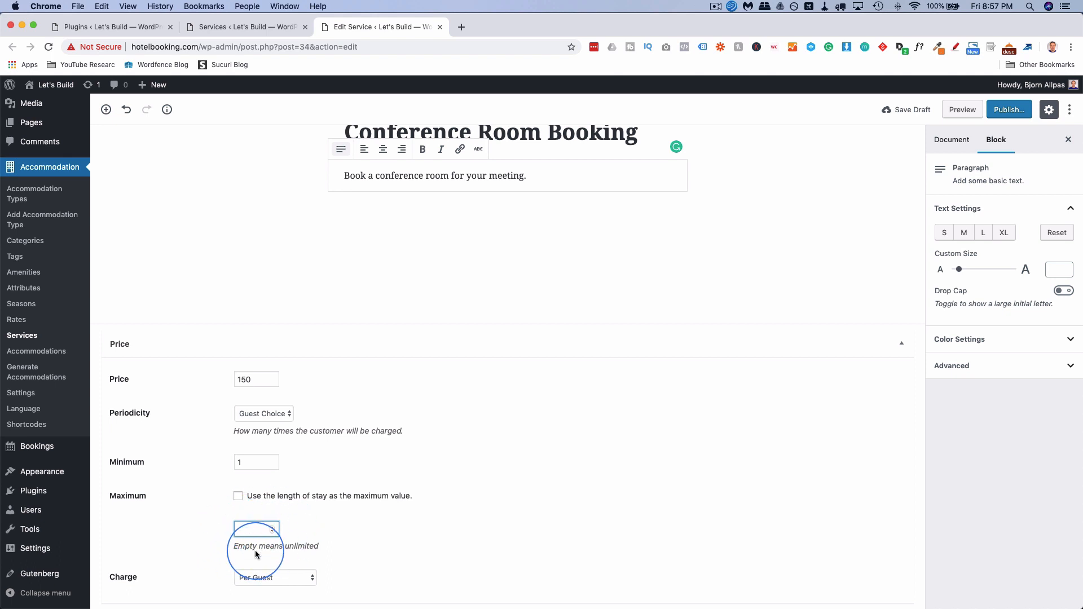
pyautogui.click(238, 497)
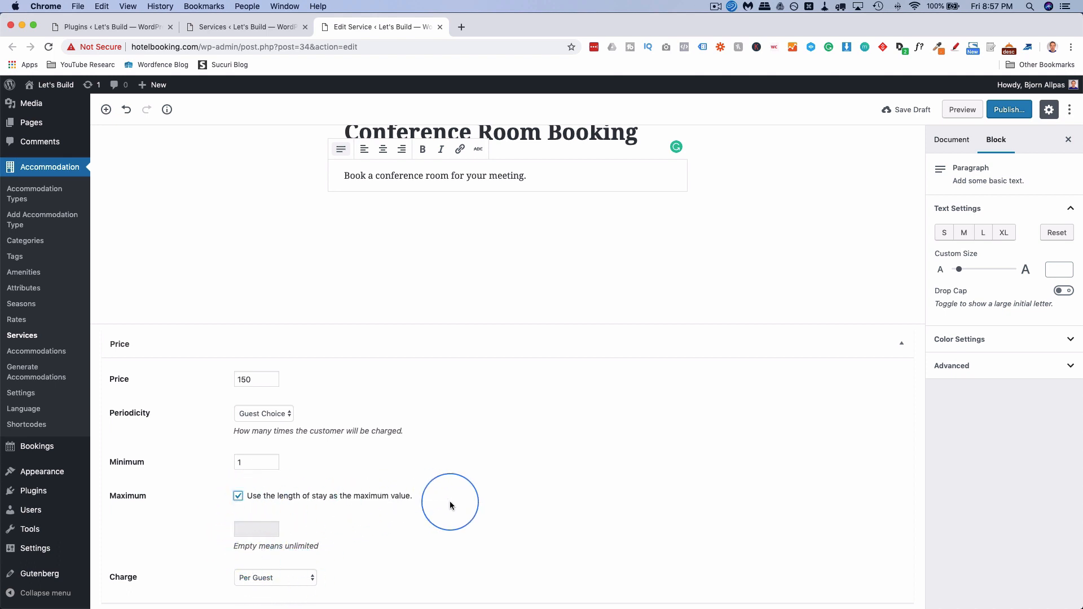
pyautogui.scroll(2, 653, 527)
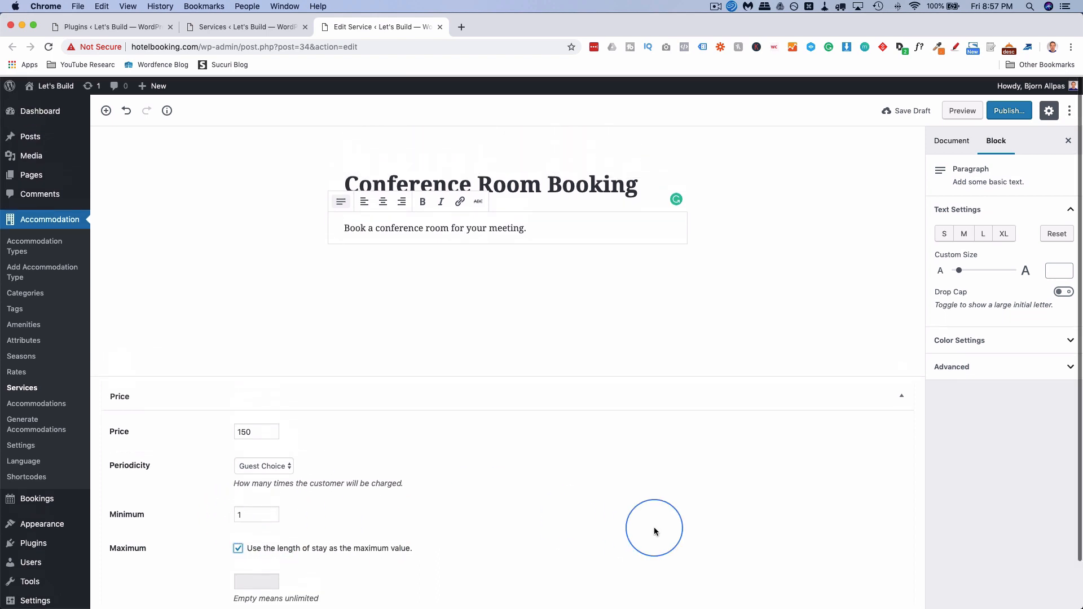
# Publish Conference Room Booking with conference-room.jpg as its featured image and close the editor.
pyautogui.click(951, 139)
pyautogui.click(1005, 308)
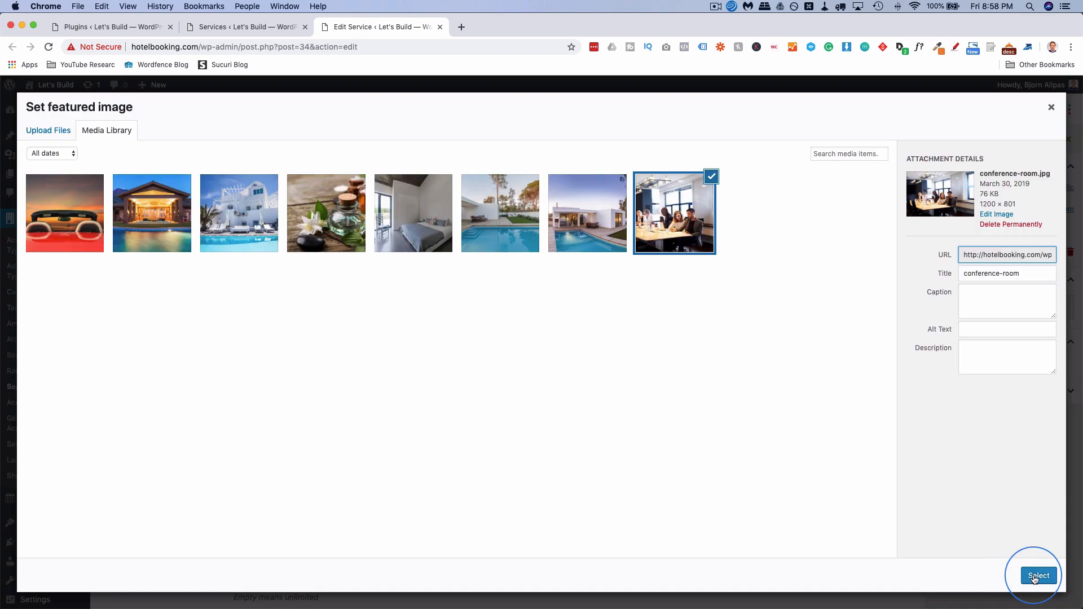
pyautogui.click(1036, 576)
pyautogui.click(1009, 109)
pyautogui.click(1010, 109)
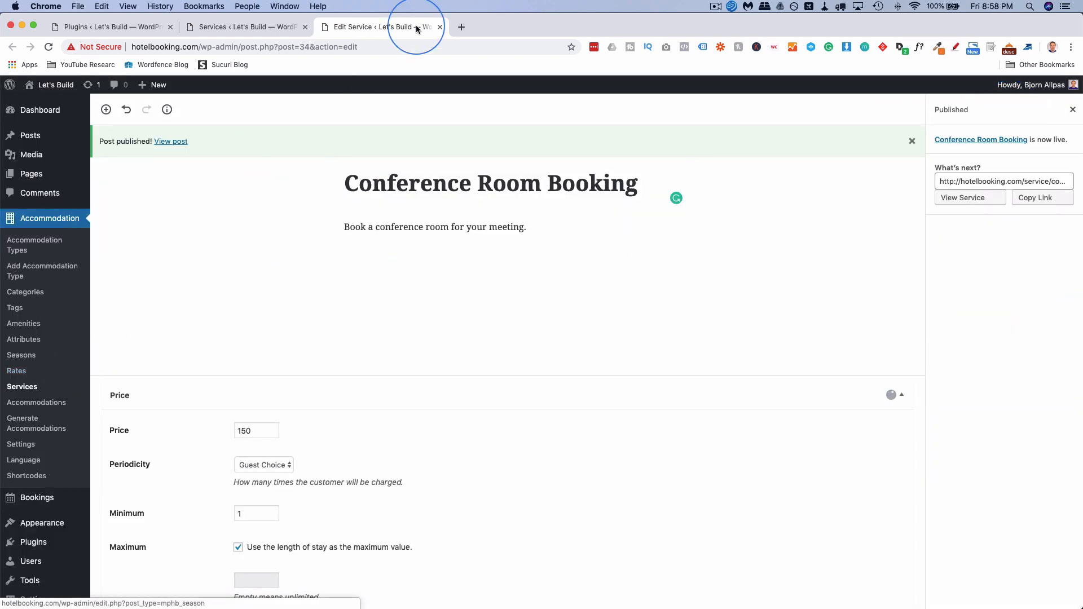
pyautogui.click(440, 27)
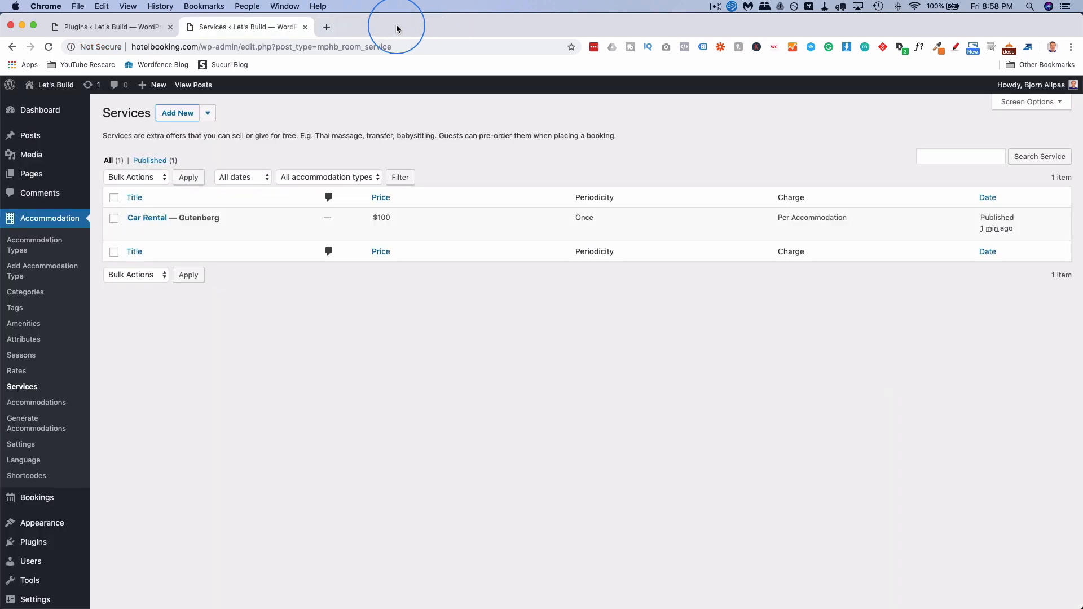
# Reload the Services list, then start a new Accommodation Type from the Accommodation menu.
pyautogui.click(48, 47)
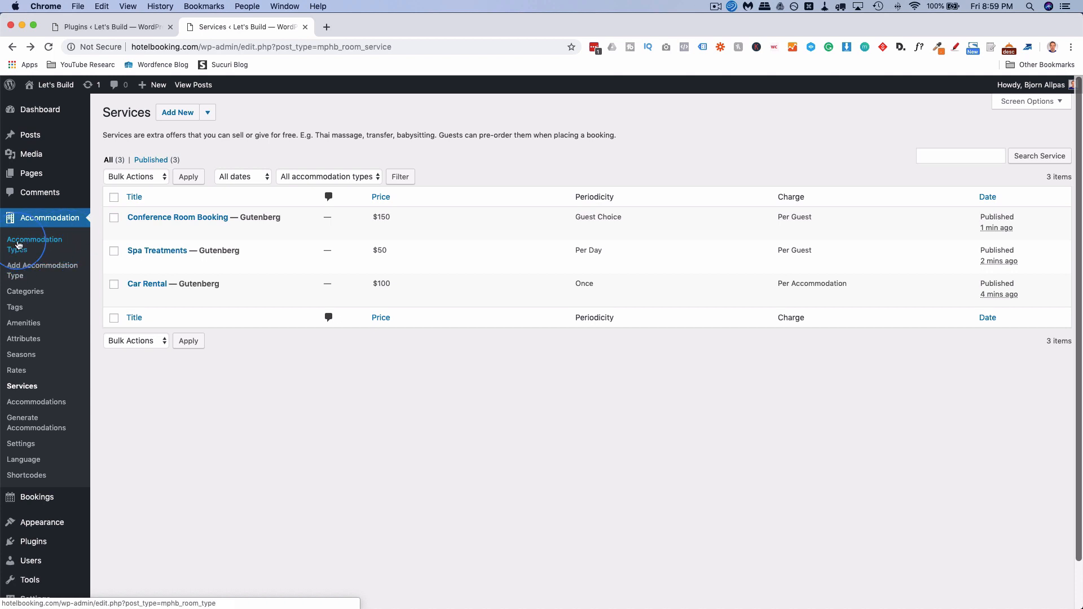
pyautogui.click(52, 272)
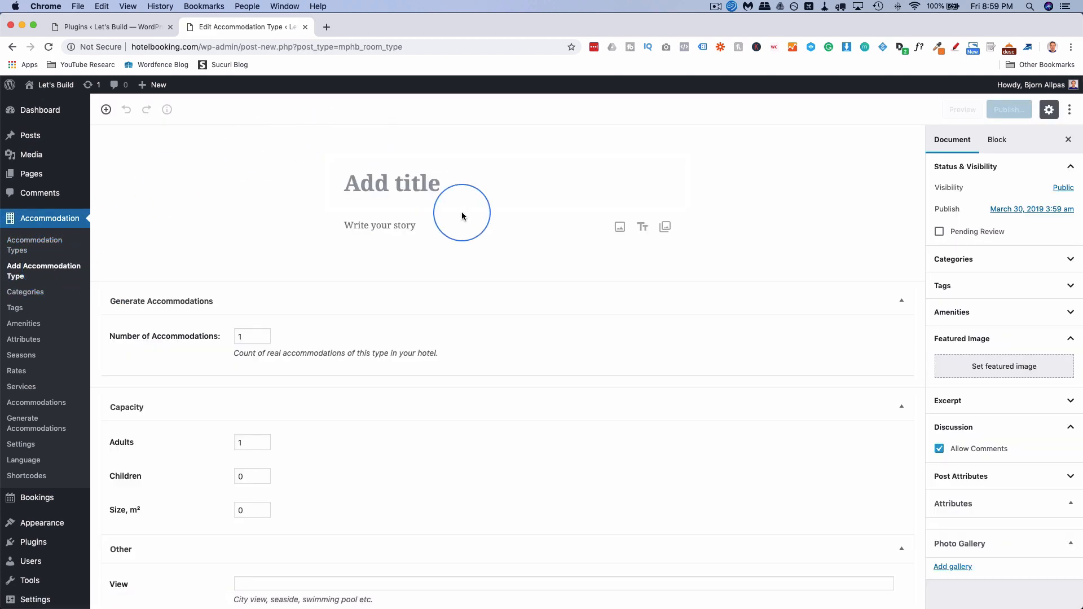
# Title the accommodation 'House With Pool' with the description 'This house as a pool.'.
pyautogui.click(452, 202)
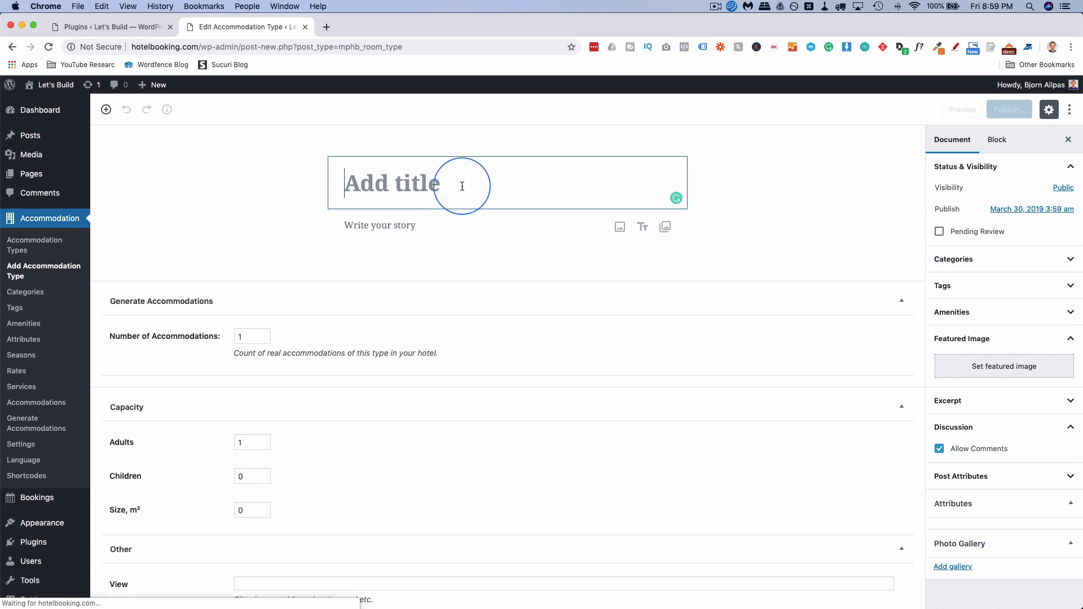
pyautogui.write('House With Pool')
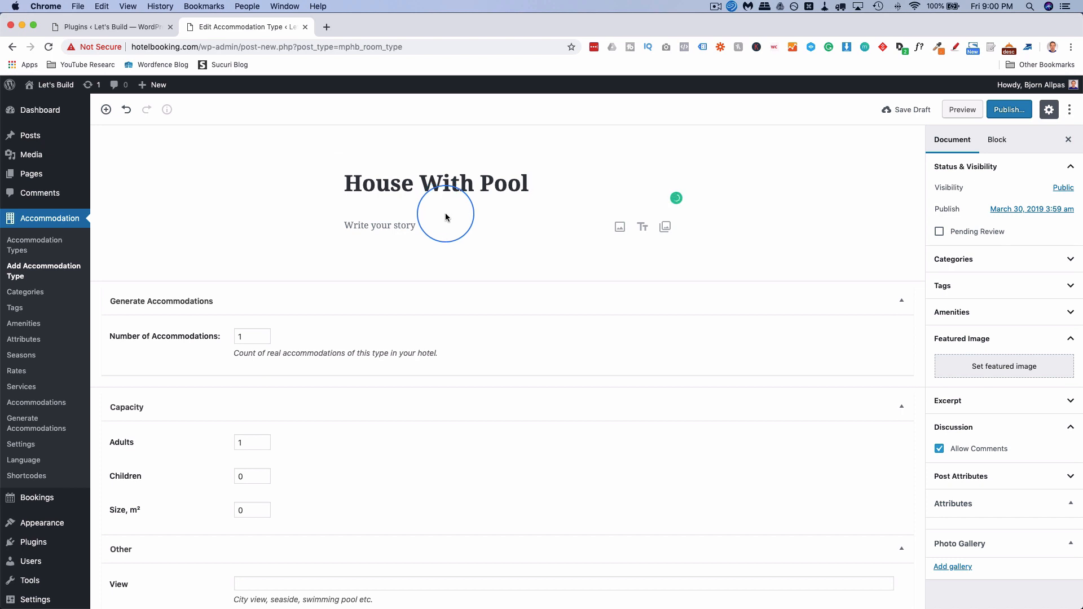
pyautogui.click(418, 225)
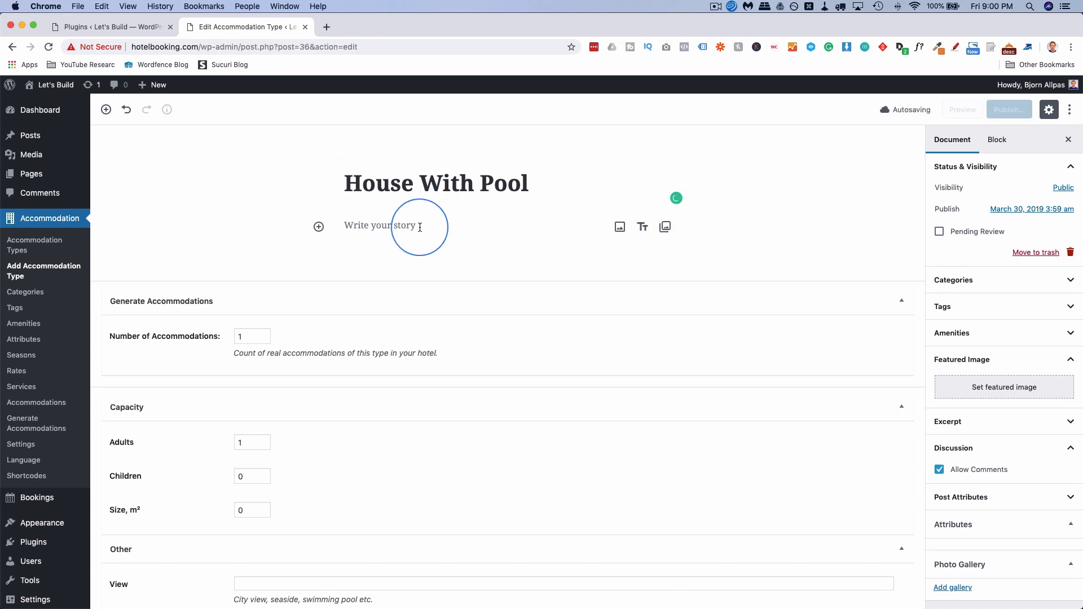
pyautogui.write('This ho')
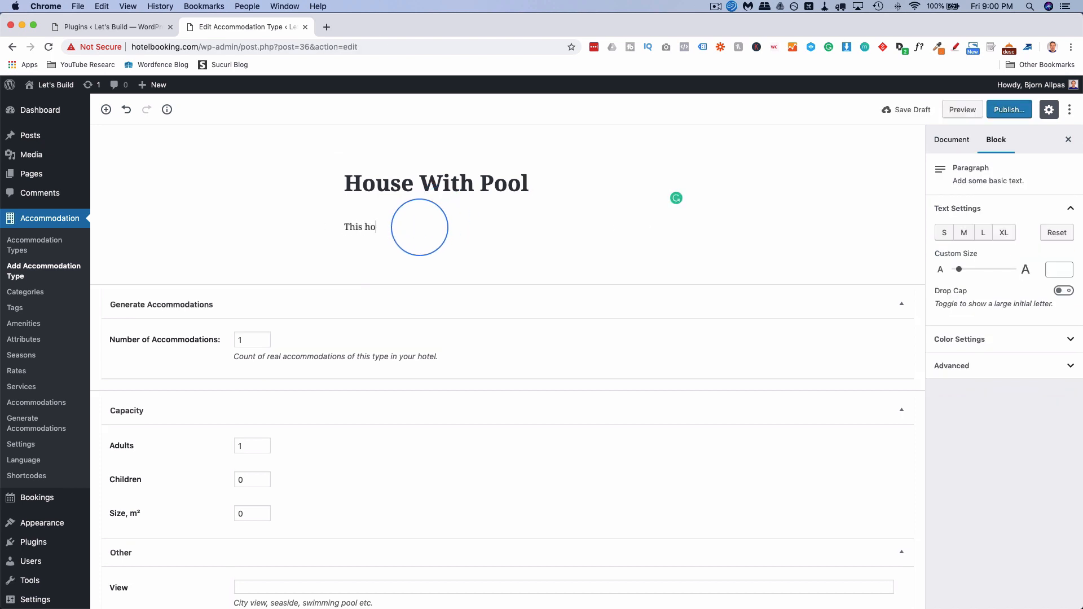
pyautogui.write('use as a pool.')
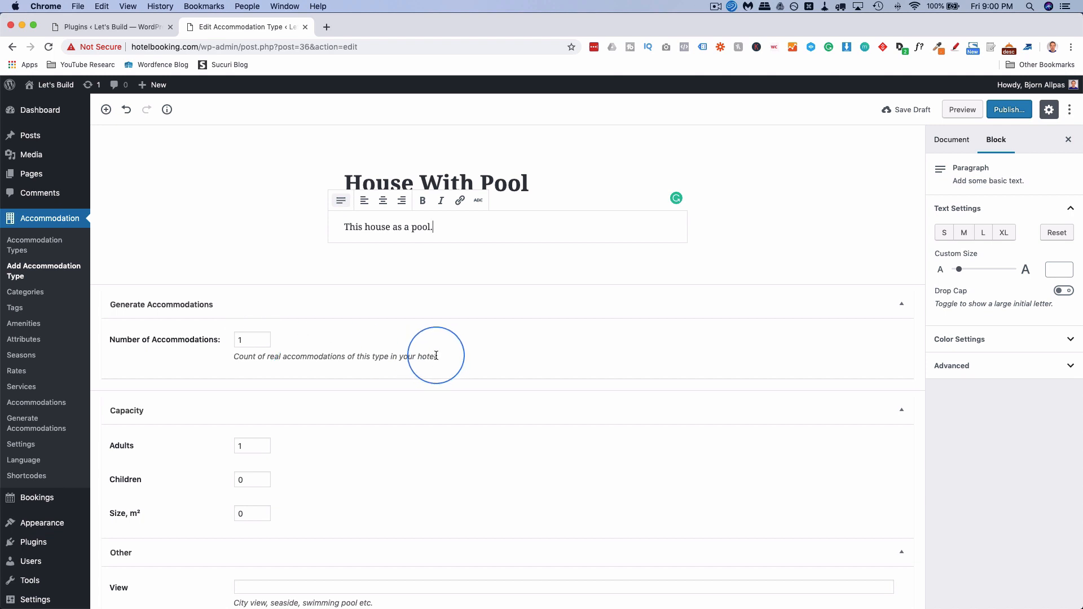
pyautogui.click(357, 182)
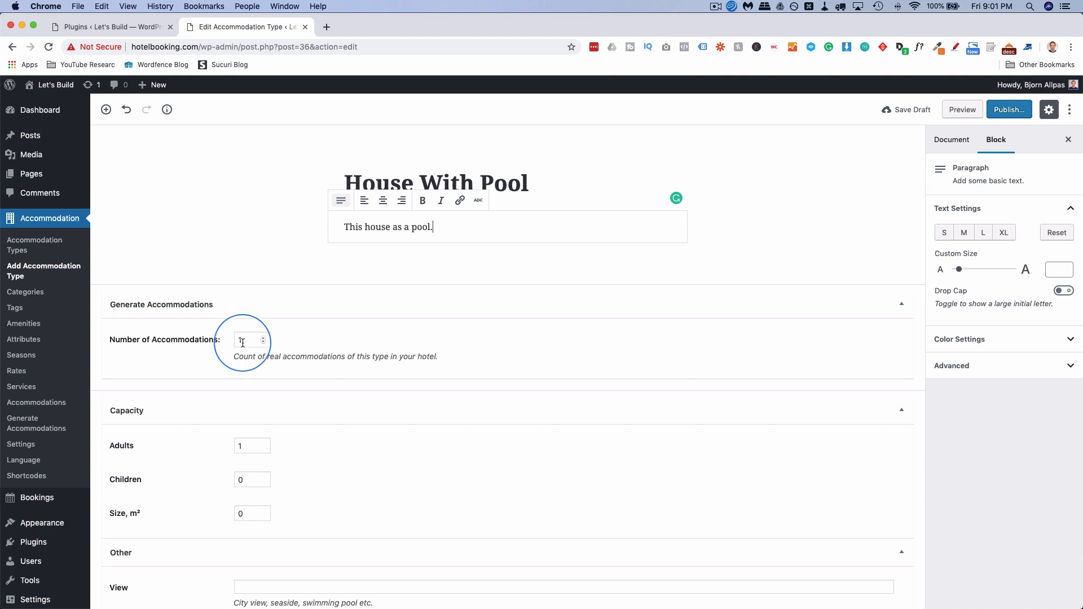
# Enter 4 adults, 4 children, 600 m² size and a 'Swimming pool' view, then open bed-type settings.
pyautogui.scroll(-5, 210, 373)
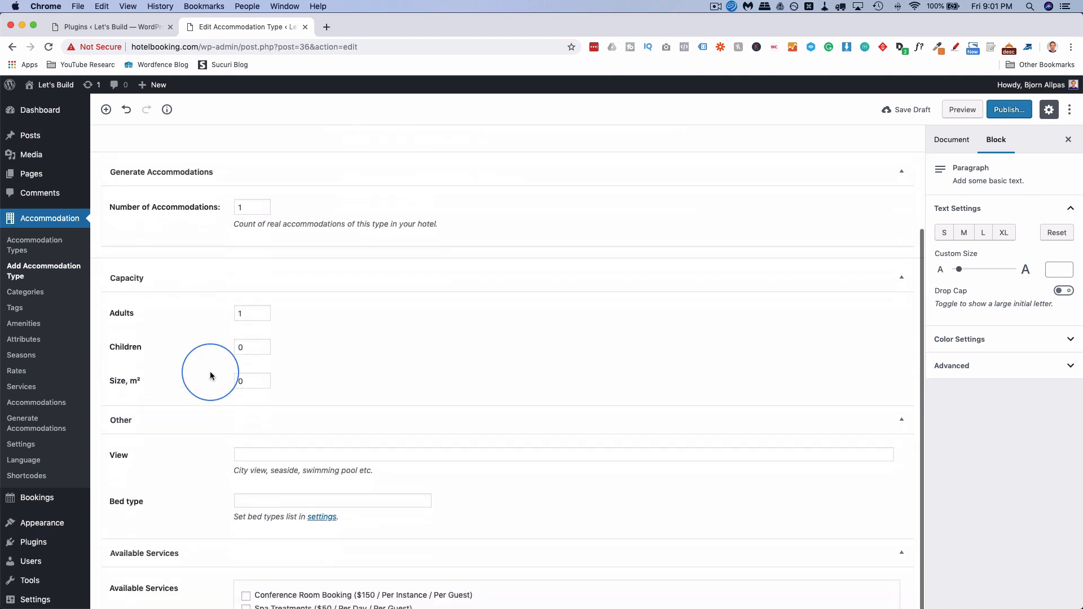
pyautogui.doubleClick(240, 306)
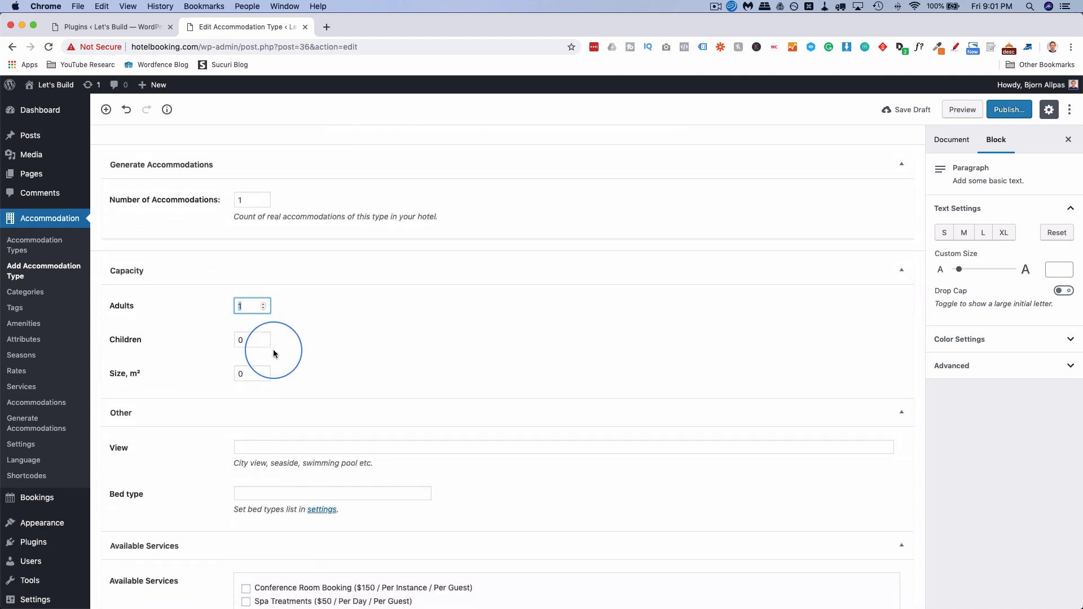
pyautogui.write('4')
pyautogui.press('Tab')
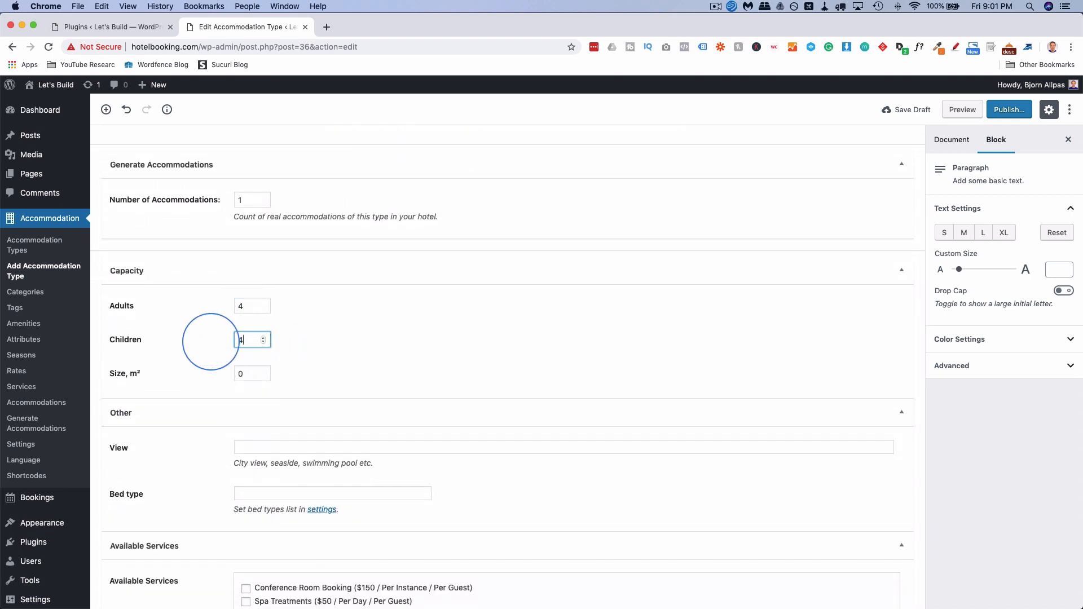
pyautogui.doubleClick(242, 374)
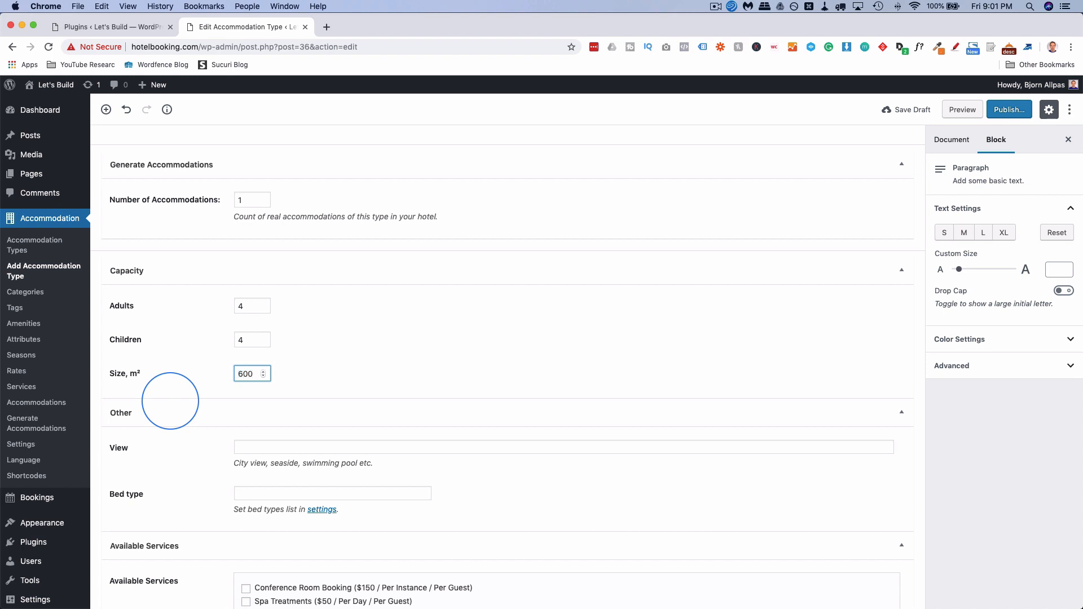
pyautogui.scroll(-1, 174, 338)
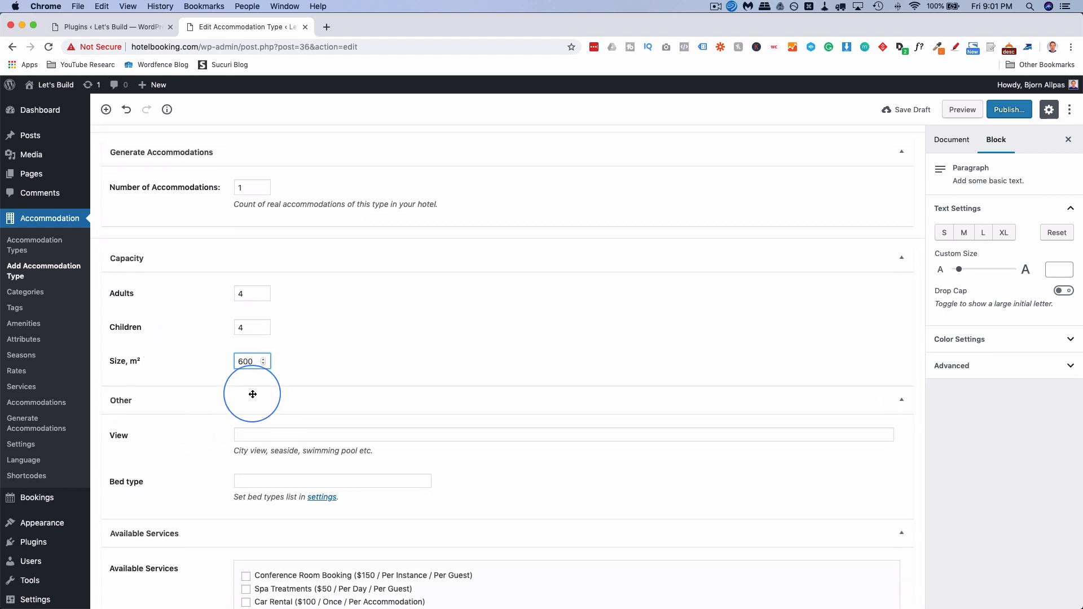
pyautogui.click(255, 435)
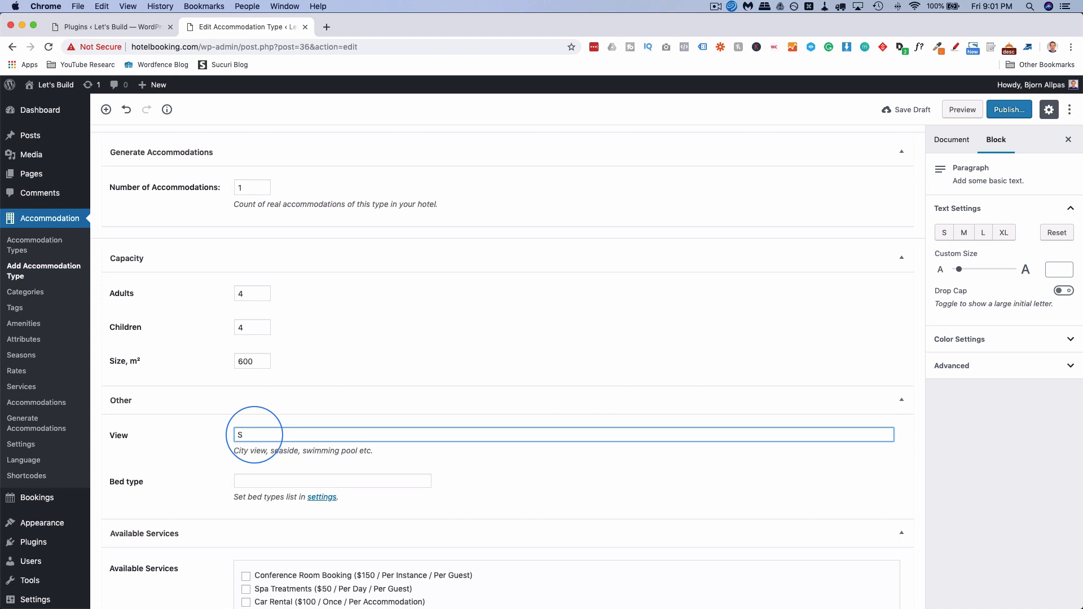
pyautogui.write('Swimming po')
pyautogui.write('ol')
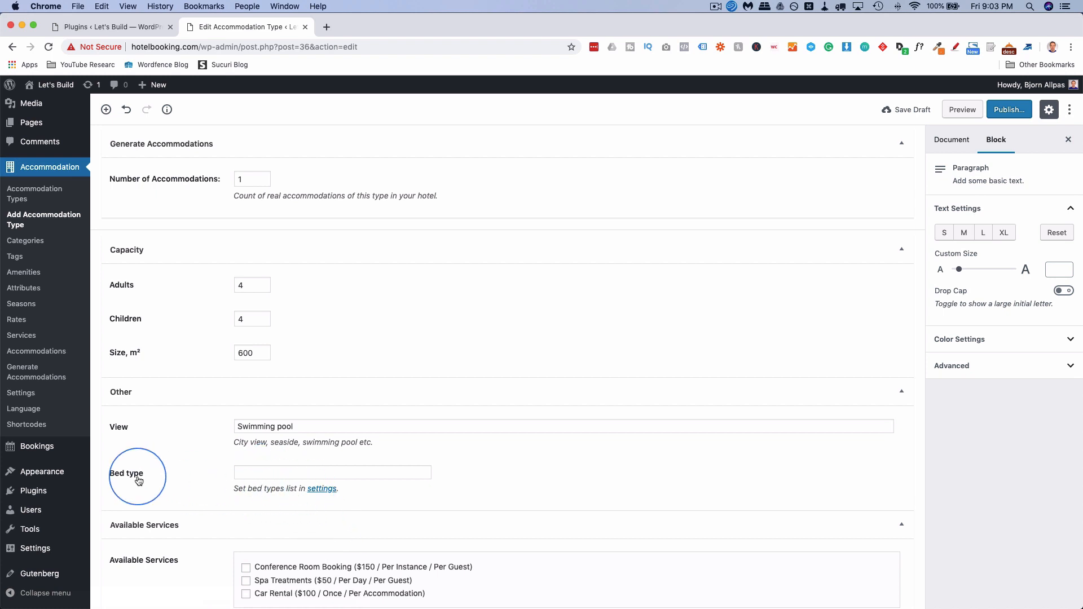
pyautogui.click(325, 491)
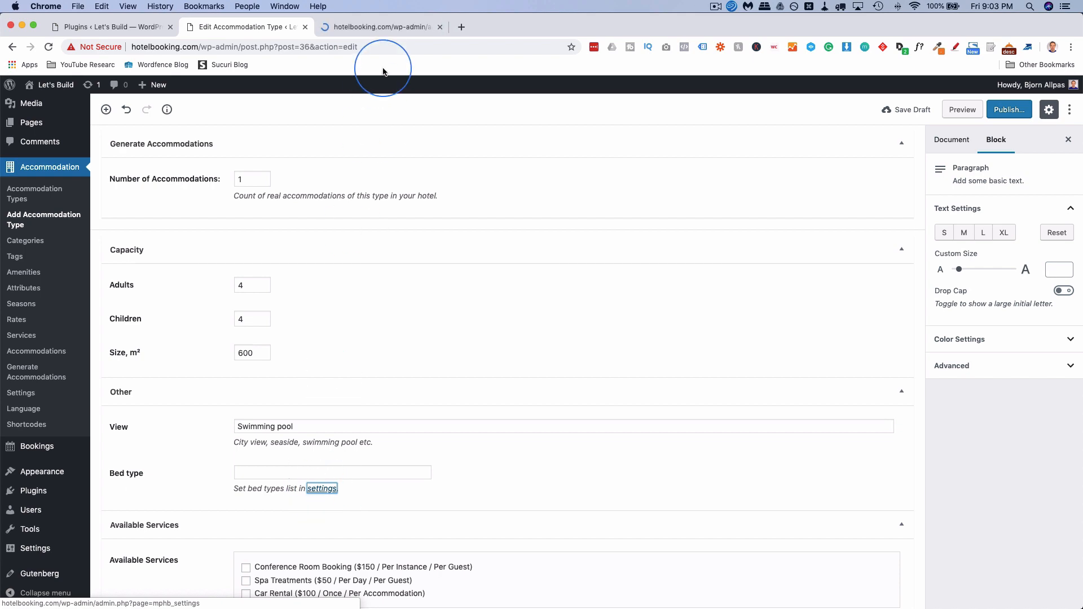
pyautogui.click(389, 33)
# Add the first two bed types, King Bed and Queen Bed.
pyautogui.scroll(-15, 401, 254)
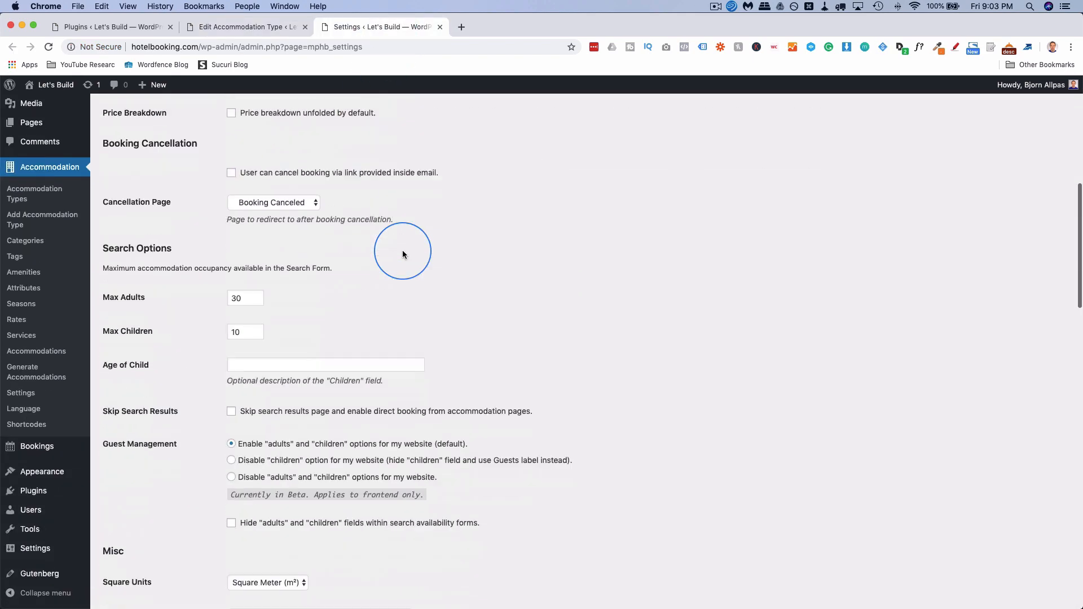
pyautogui.scroll(-6, 402, 254)
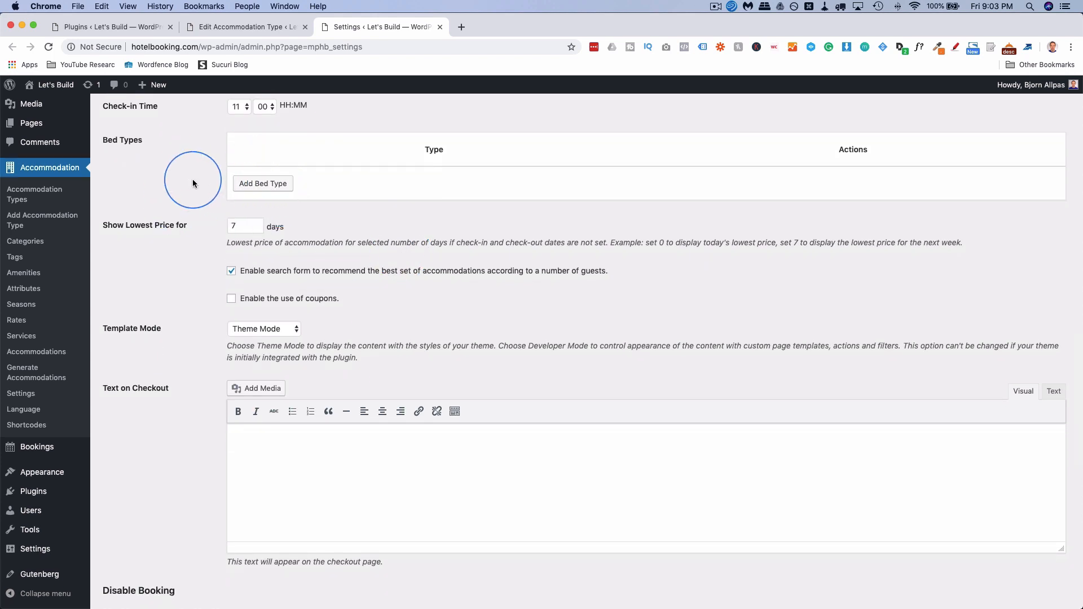
pyautogui.click(266, 186)
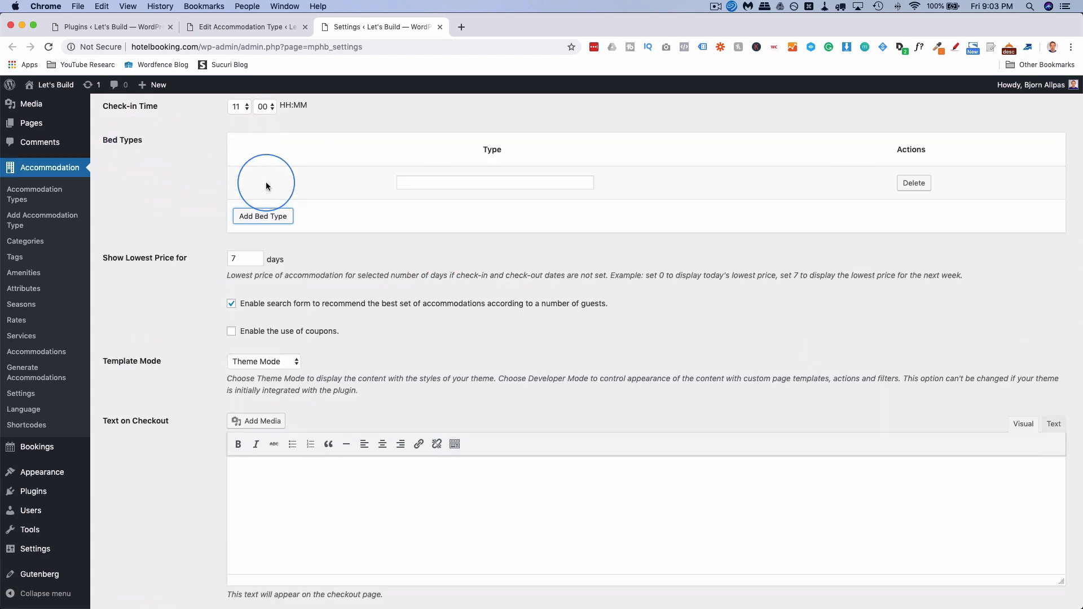
pyautogui.click(455, 183)
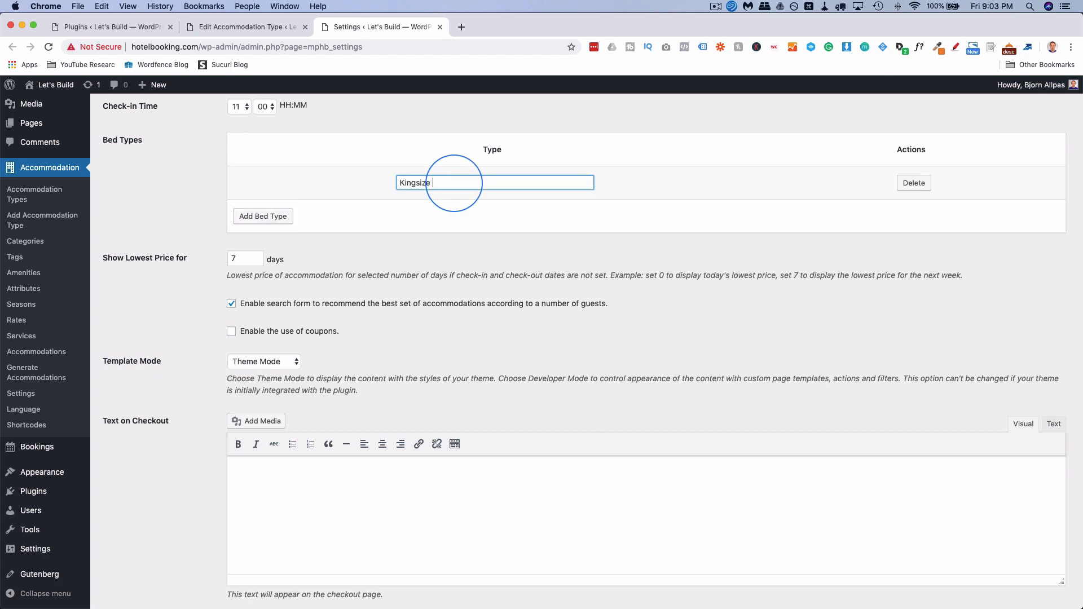
pyautogui.click(264, 216)
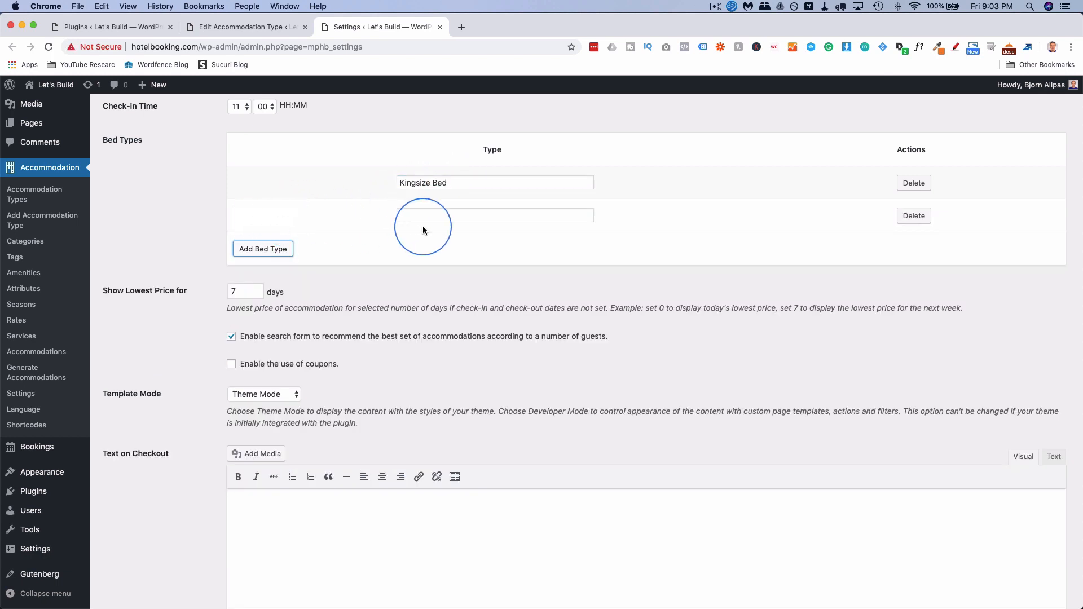
pyautogui.click(435, 219)
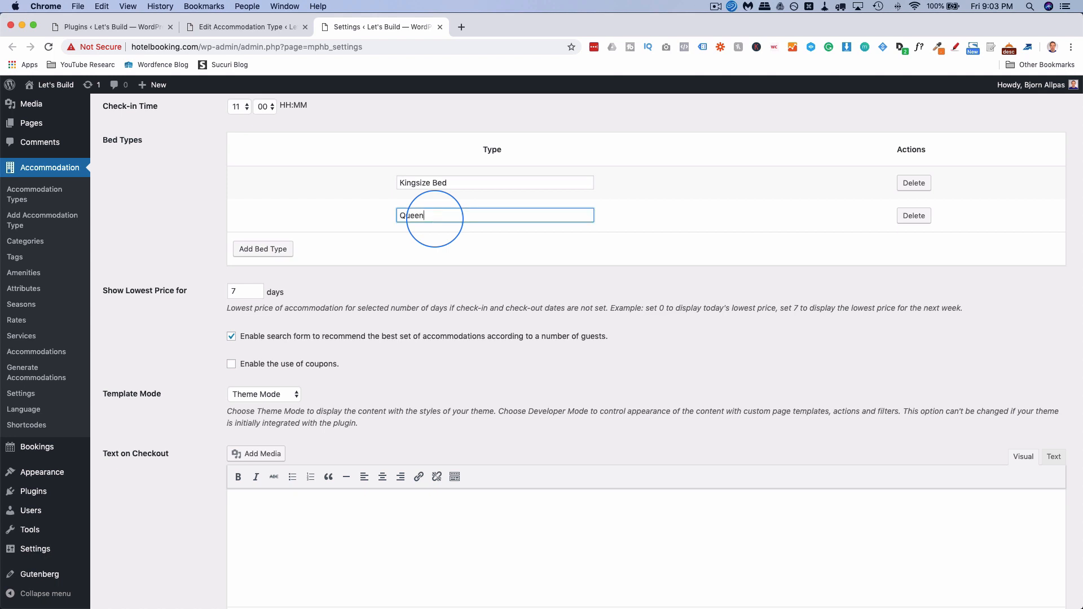
pyautogui.click(432, 183)
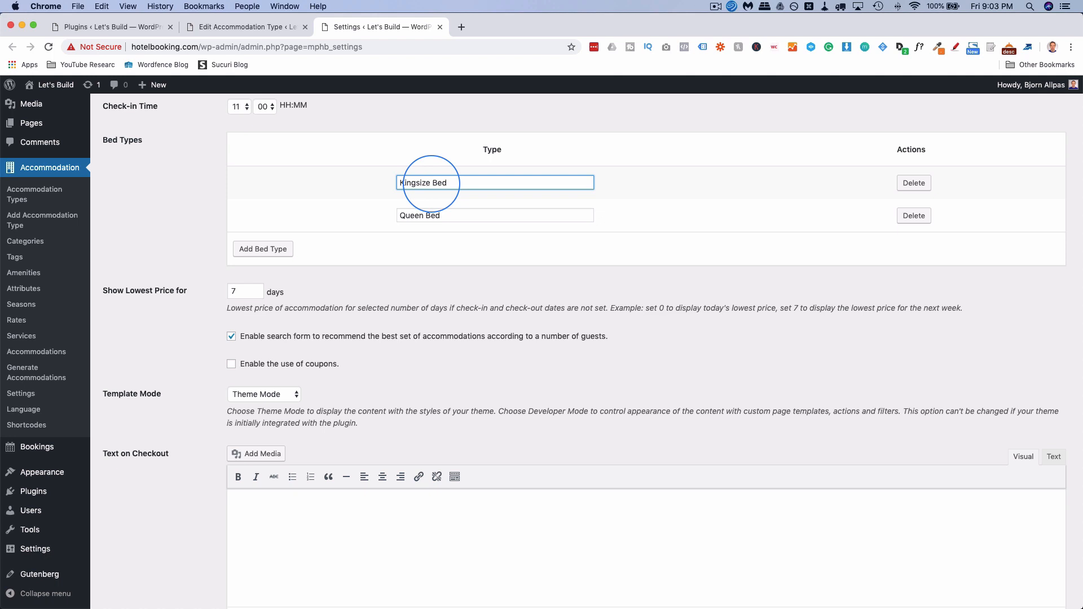
# Add Double Bed, Single Bed and 'Circular, rotating bed', then save the settings.
pyautogui.click(282, 249)
pyautogui.click(453, 247)
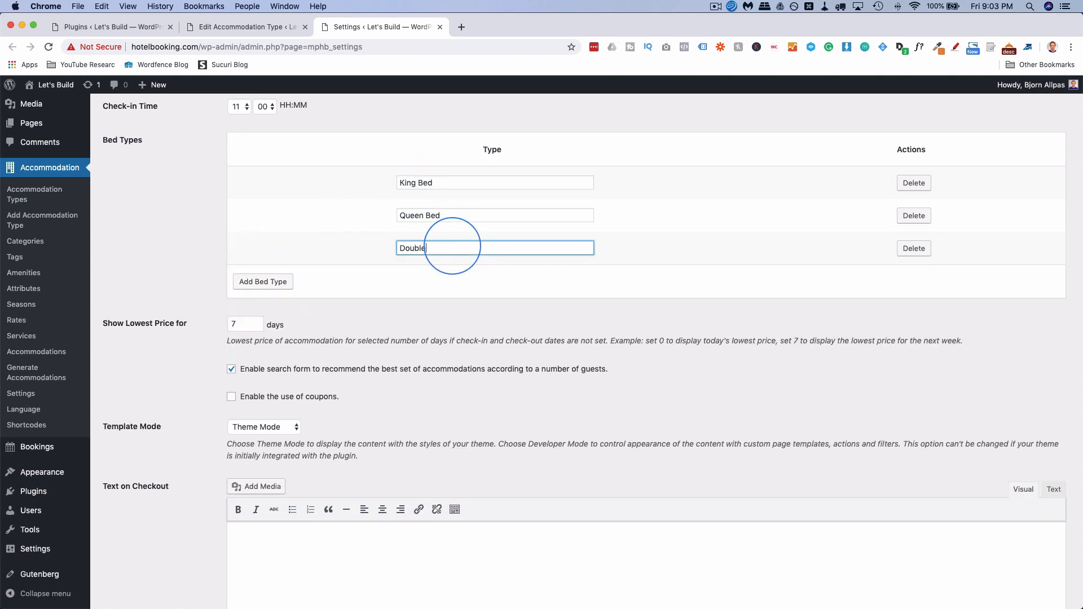
pyautogui.click(263, 281)
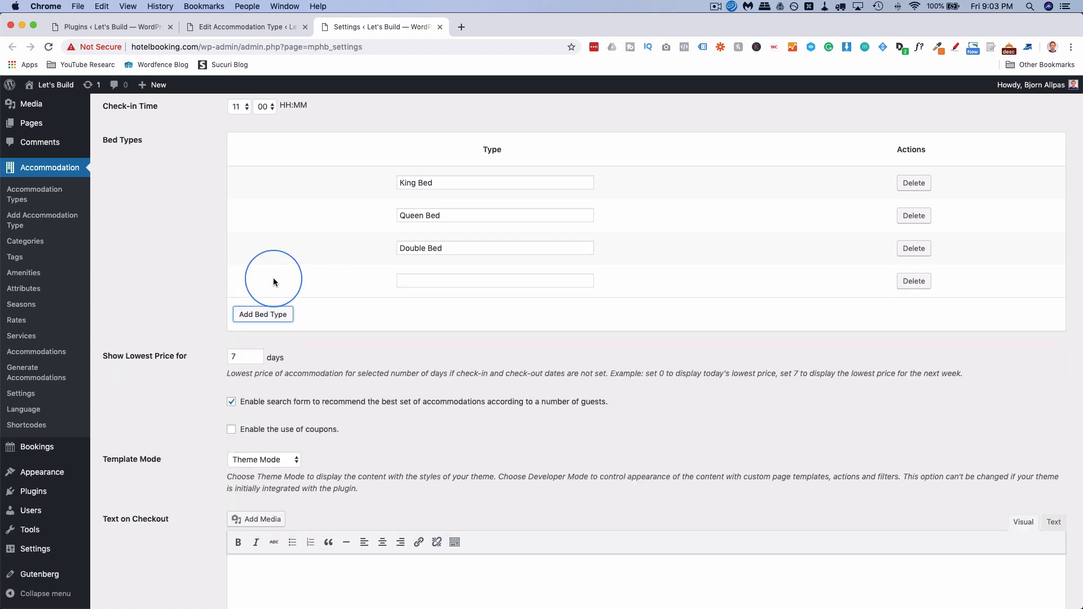
pyautogui.click(423, 280)
pyautogui.write('Single')
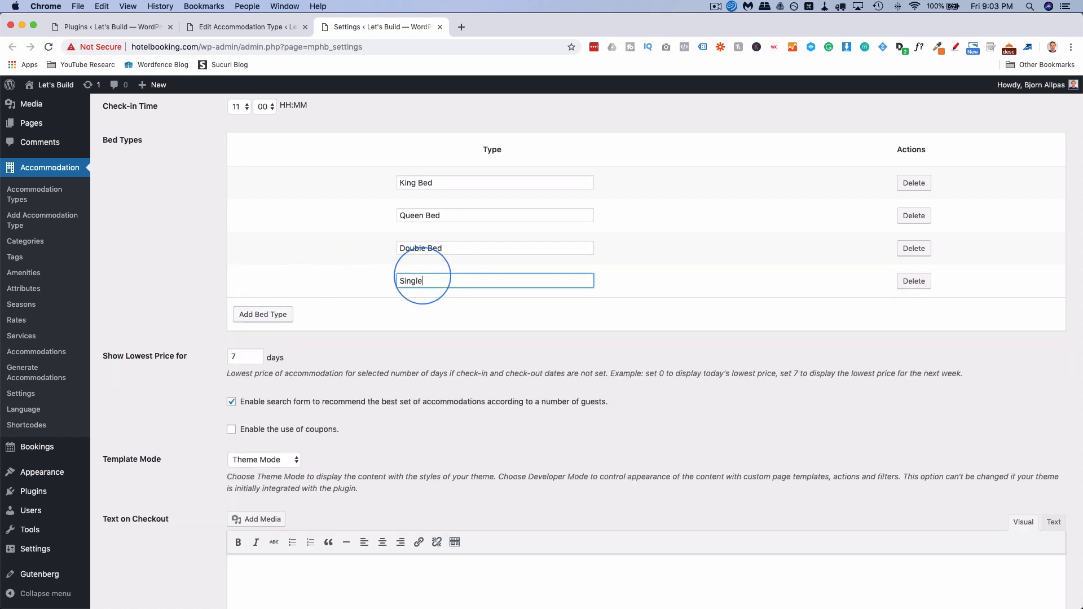
pyautogui.write(' Bed')
pyautogui.click(278, 316)
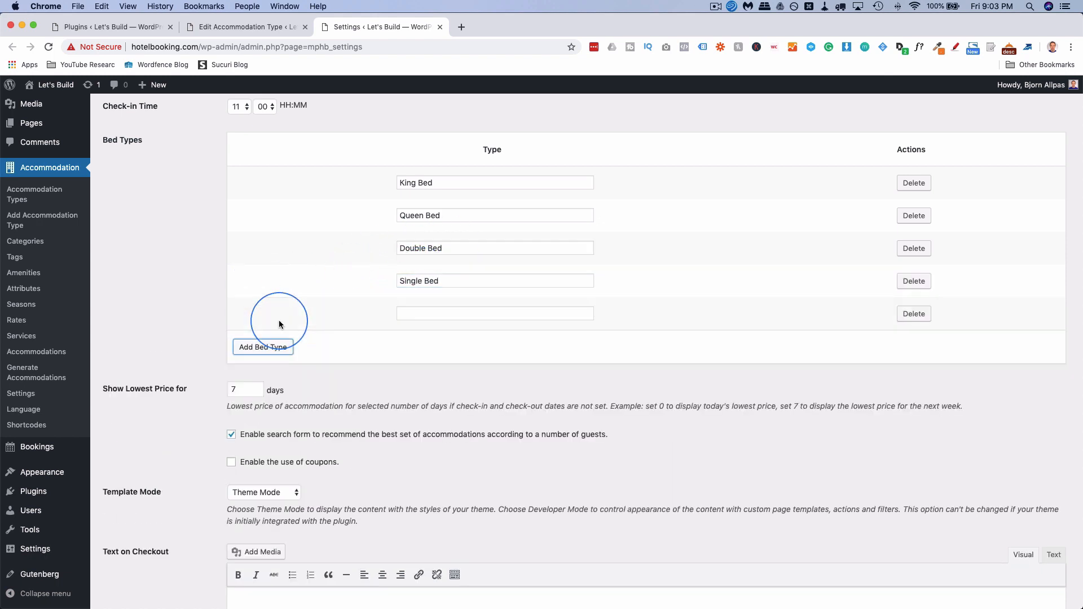
pyautogui.click(428, 316)
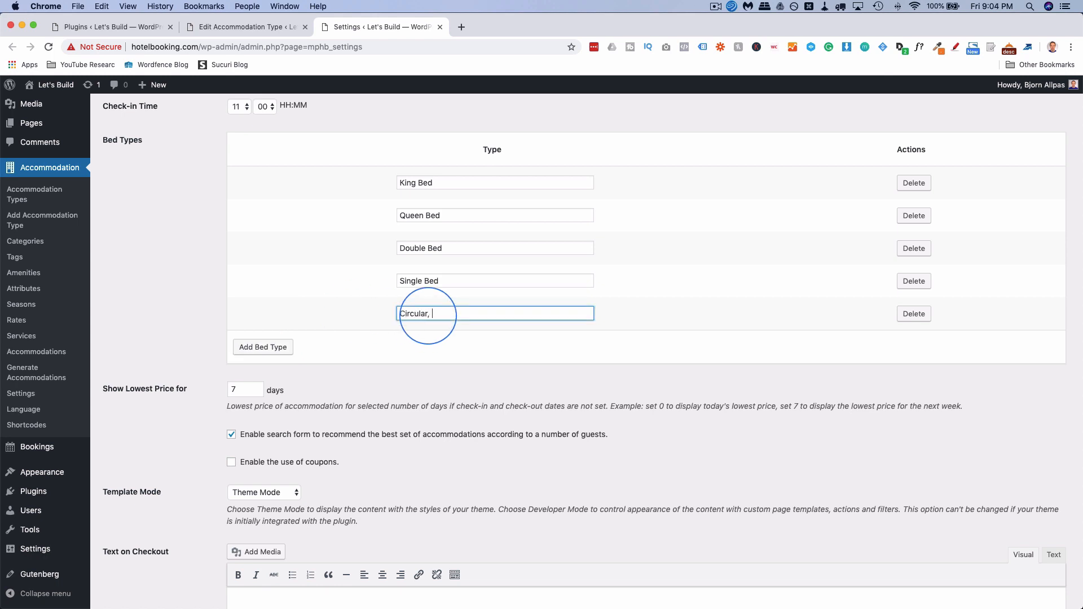
pyautogui.click(475, 303)
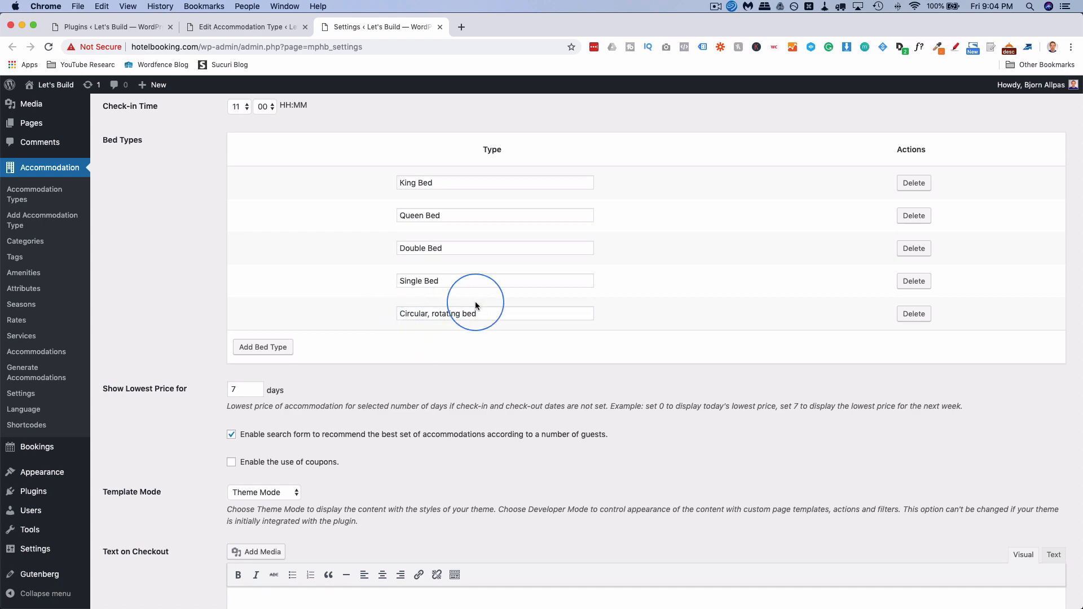
pyautogui.moveTo(479, 309); pyautogui.dragTo(375, 307)
pyautogui.click(375, 355)
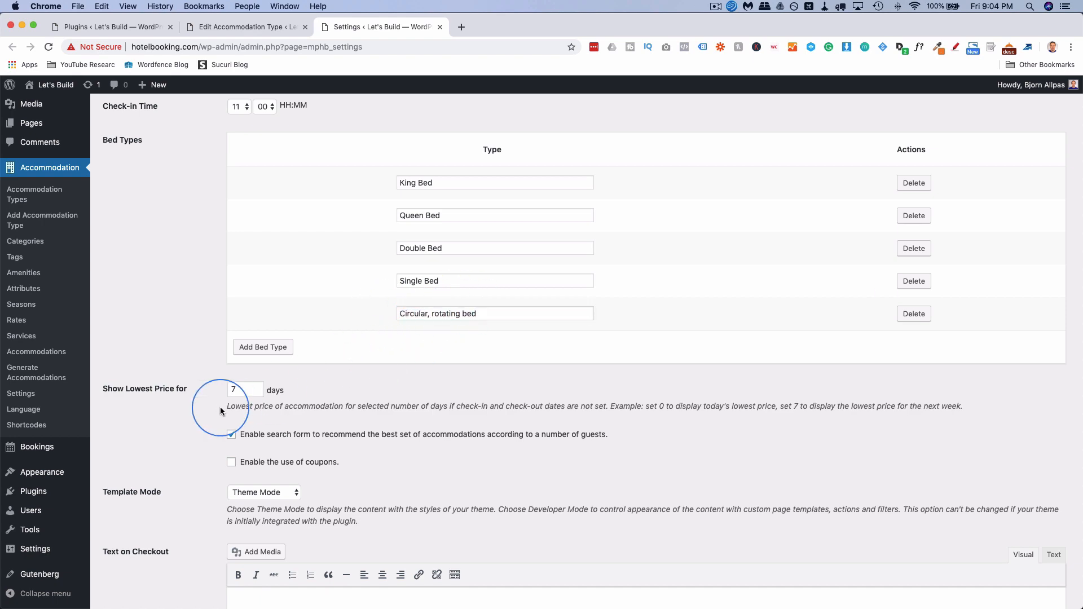
pyautogui.scroll(-5, 222, 404)
pyautogui.scroll(-10, 220, 411)
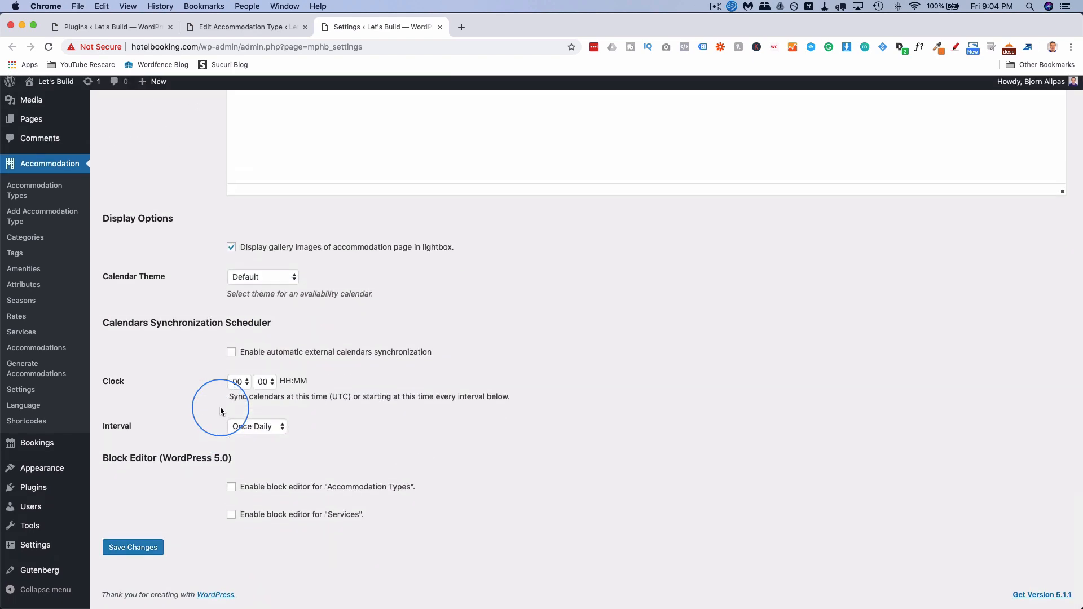
pyautogui.click(133, 551)
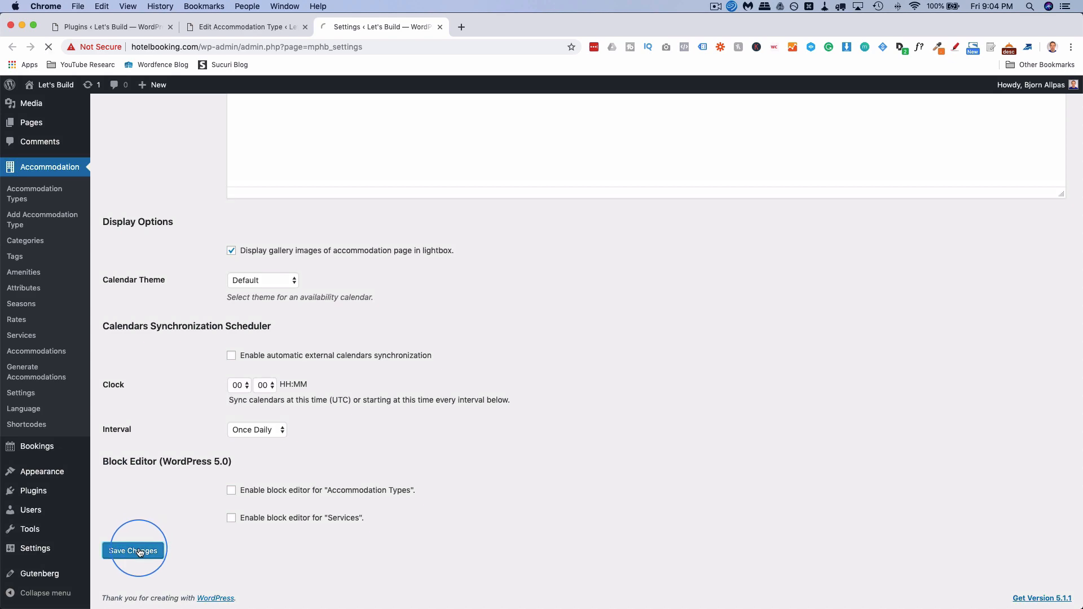
# Save House With Pool as a draft and reload the editor to load the new bed types.
pyautogui.click(229, 30)
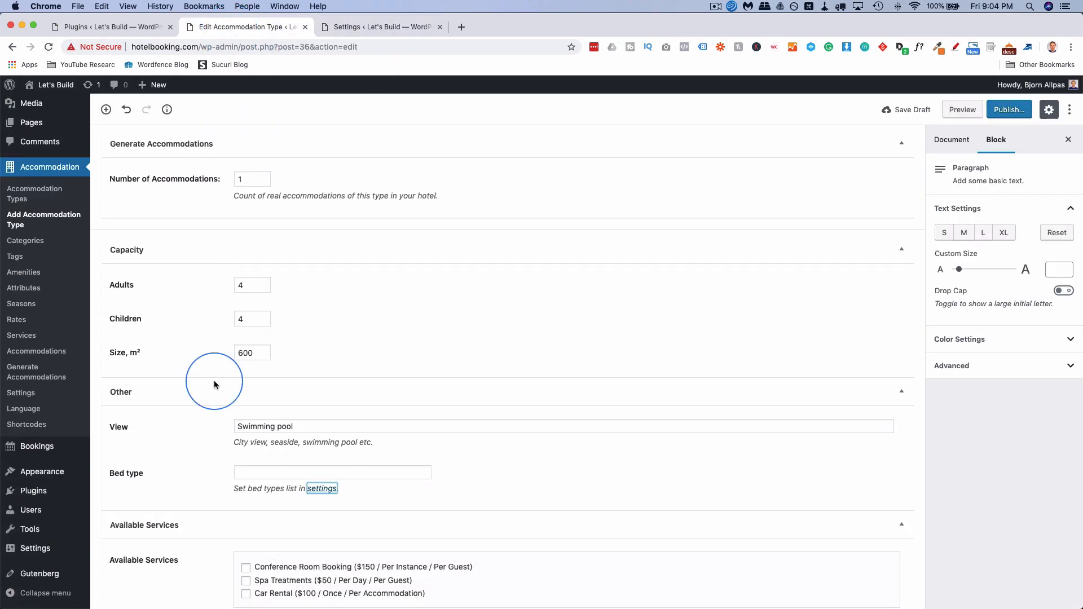
pyautogui.scroll(-1, 216, 429)
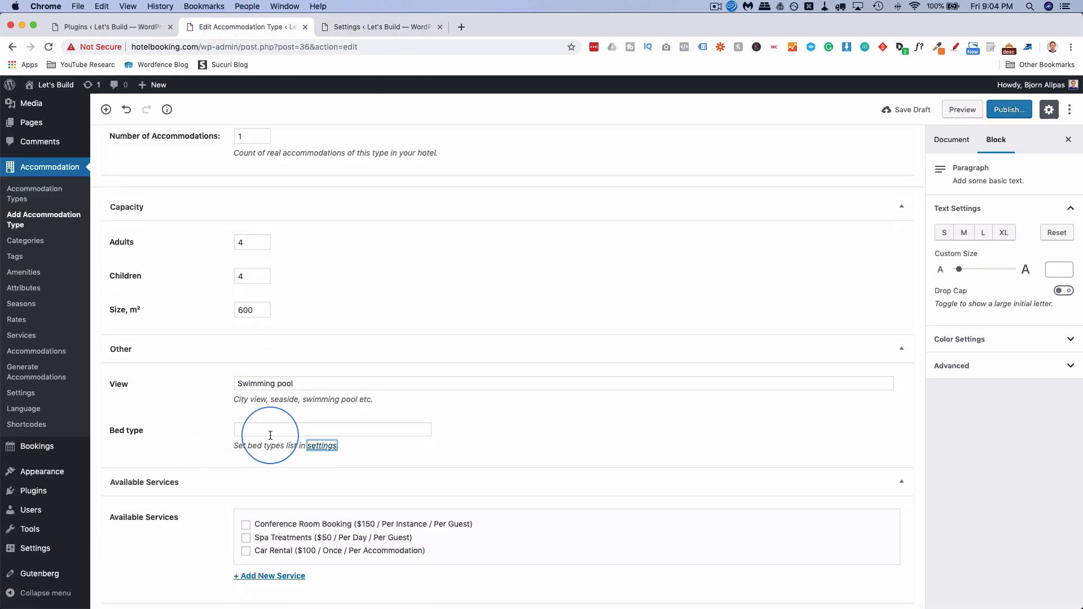
pyautogui.click(905, 109)
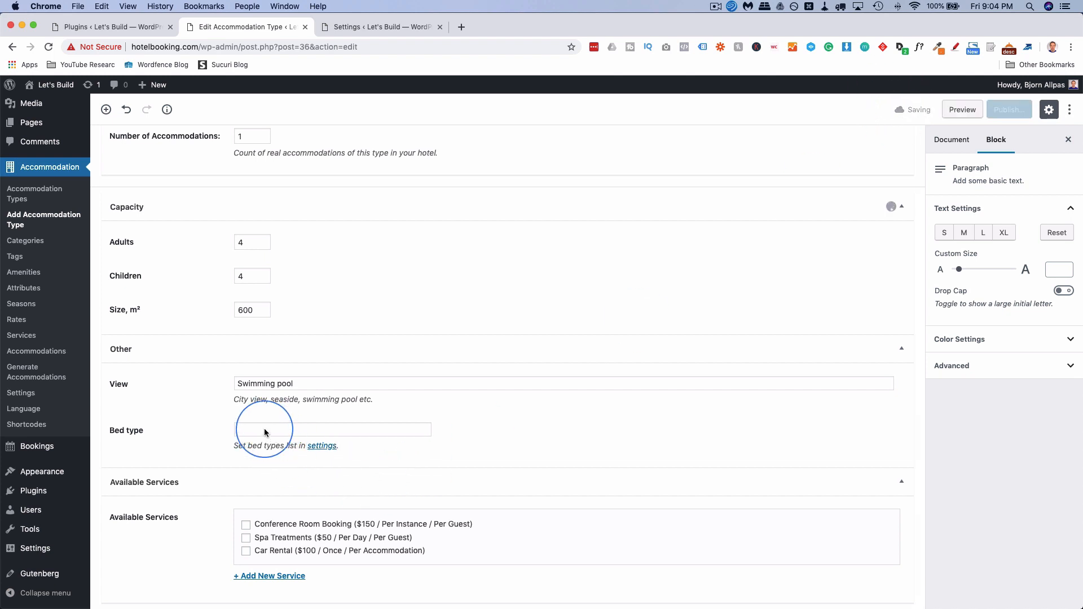
pyautogui.click(48, 47)
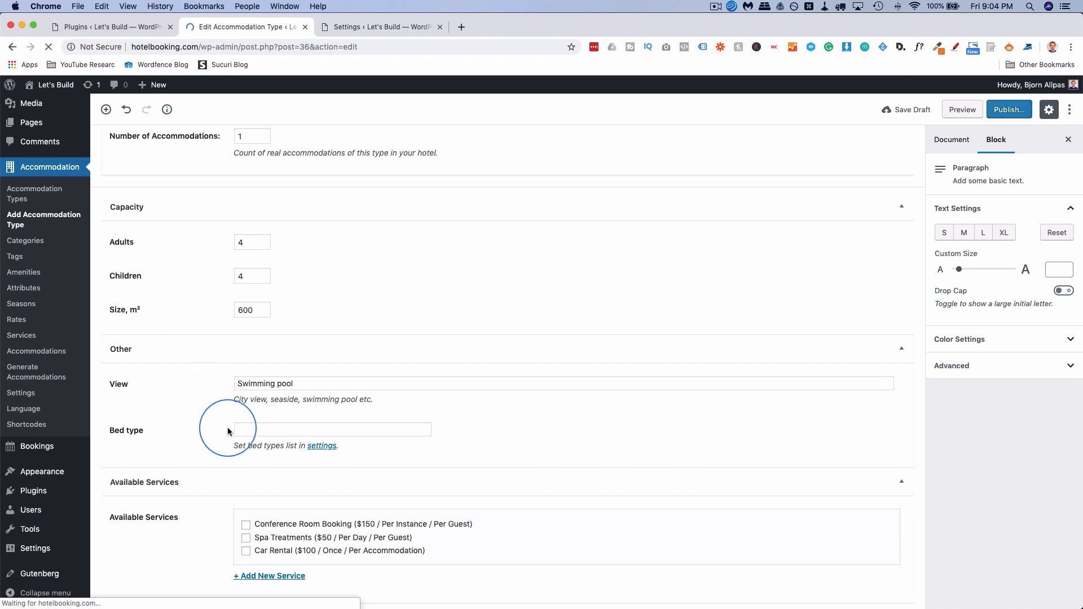
# Choose King Bed as the House With Pool bed type.
pyautogui.click(249, 429)
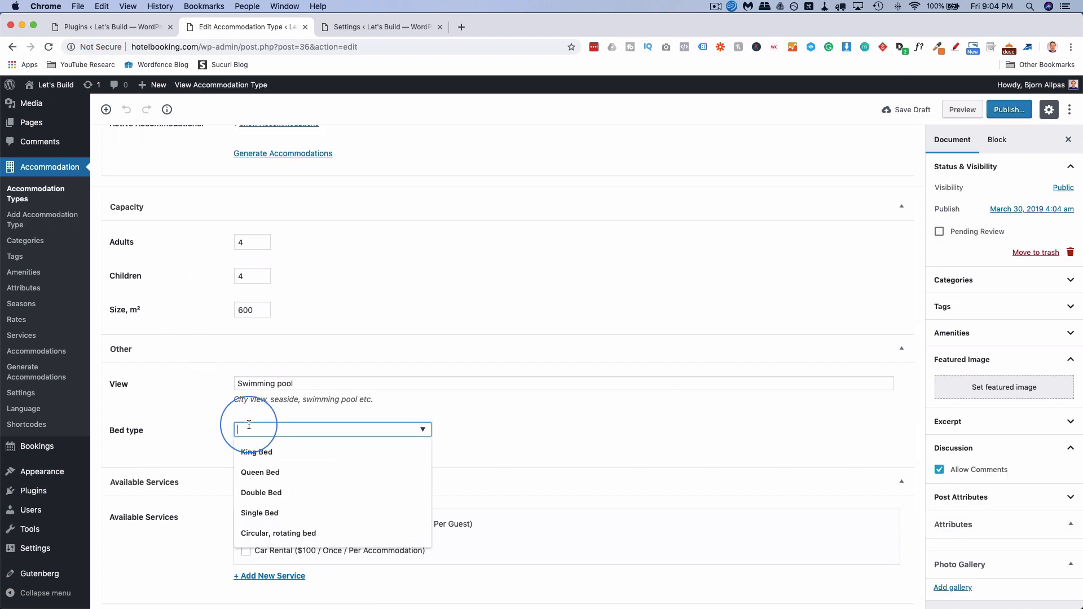
pyautogui.click(277, 452)
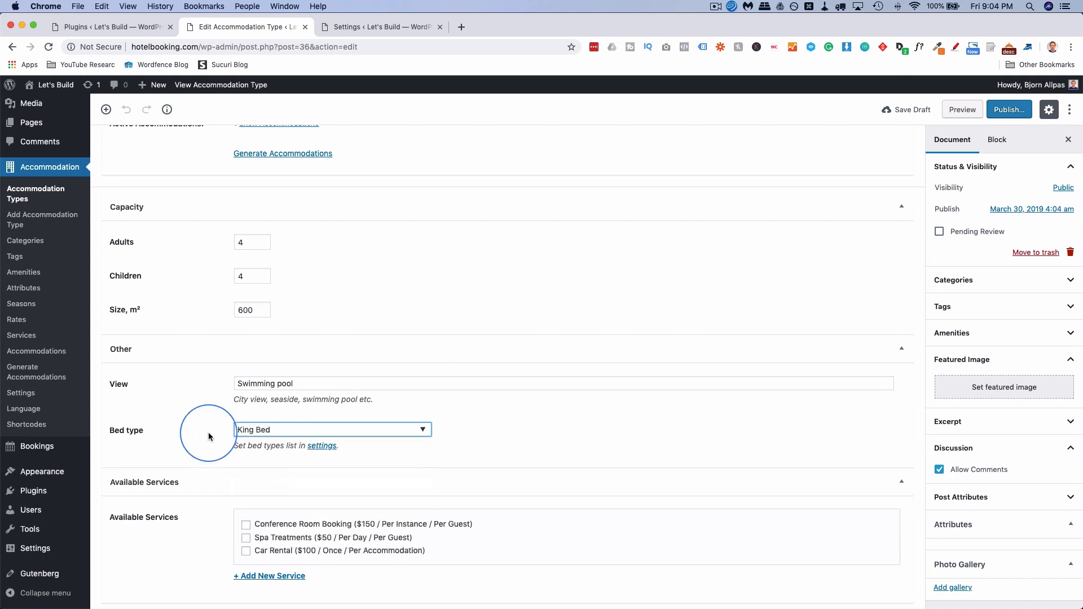
pyautogui.scroll(2, 181, 434)
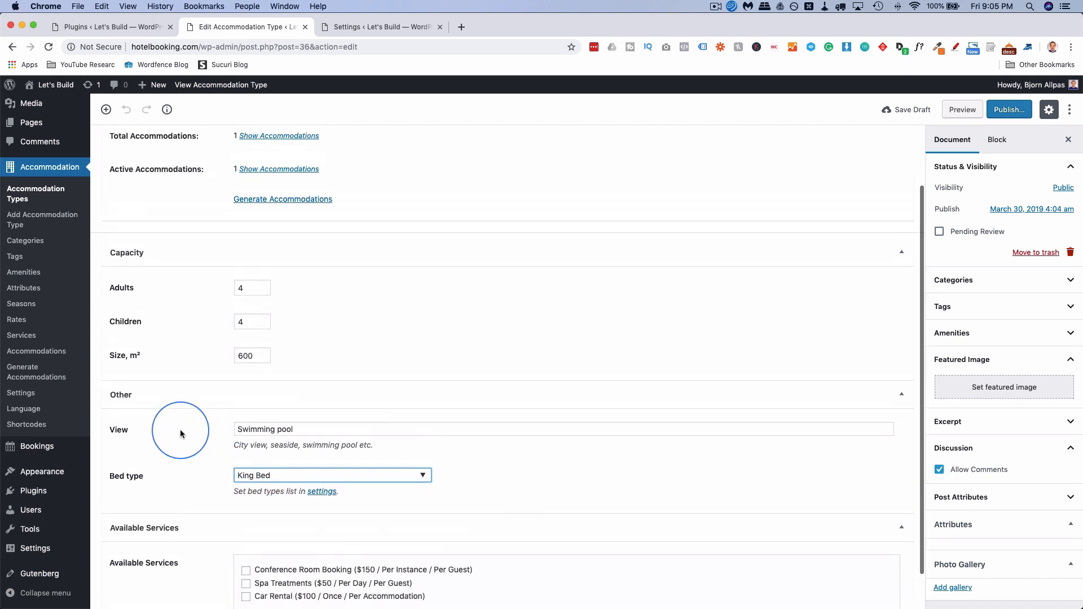
pyautogui.scroll(-2, 180, 433)
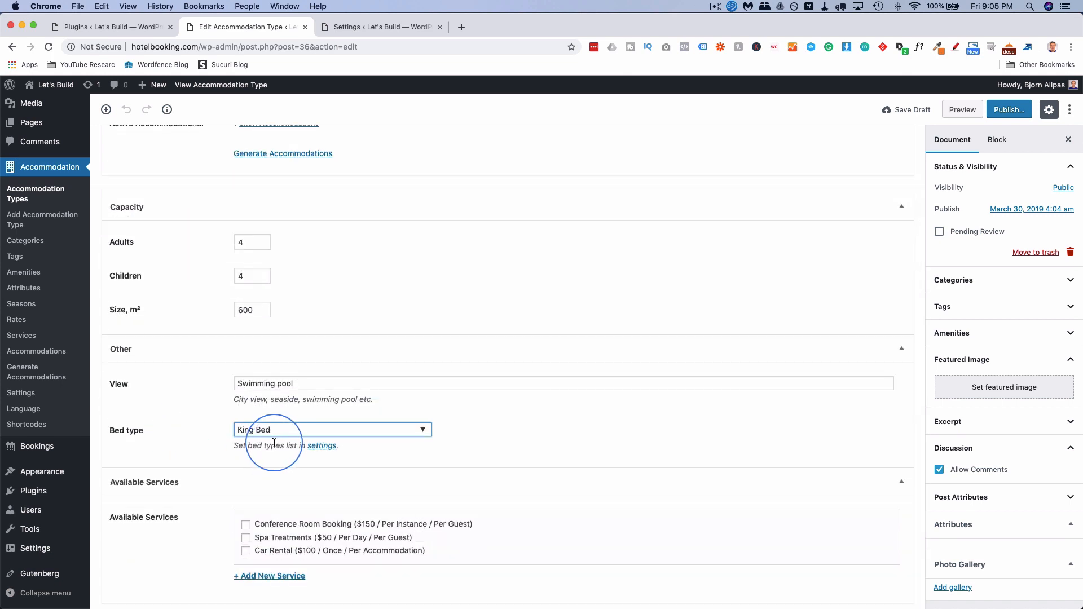
pyautogui.click(278, 437)
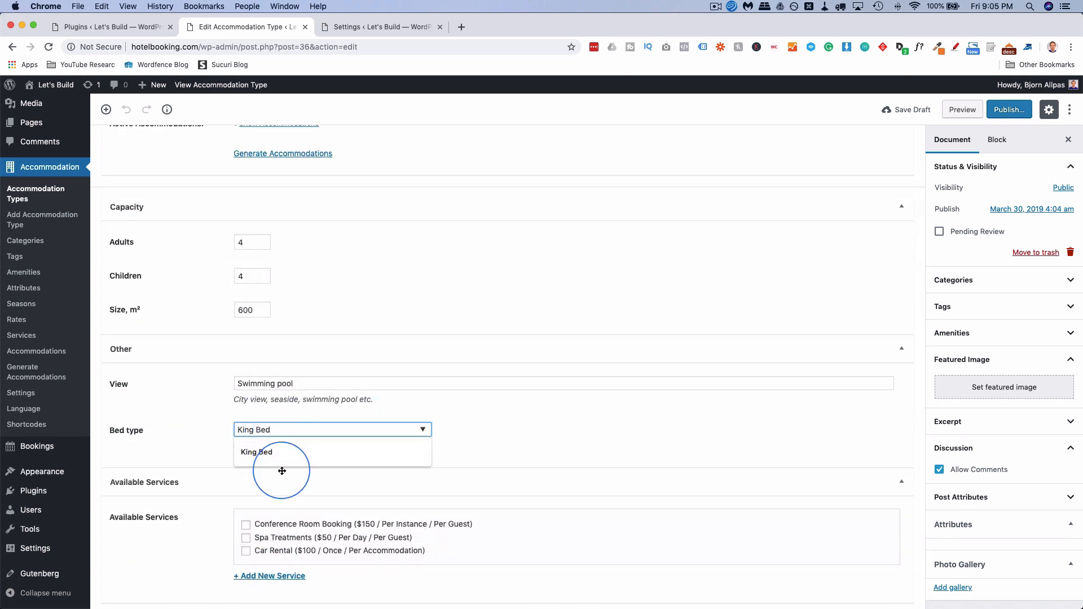
pyautogui.click(255, 452)
pyautogui.scroll(5, 213, 428)
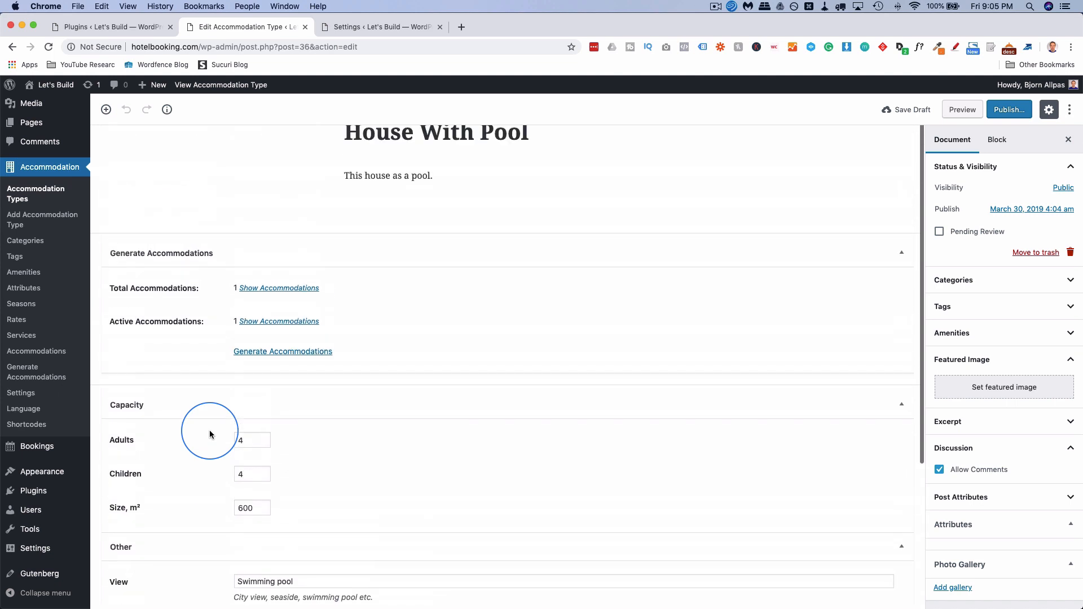
pyautogui.scroll(-5, 145, 349)
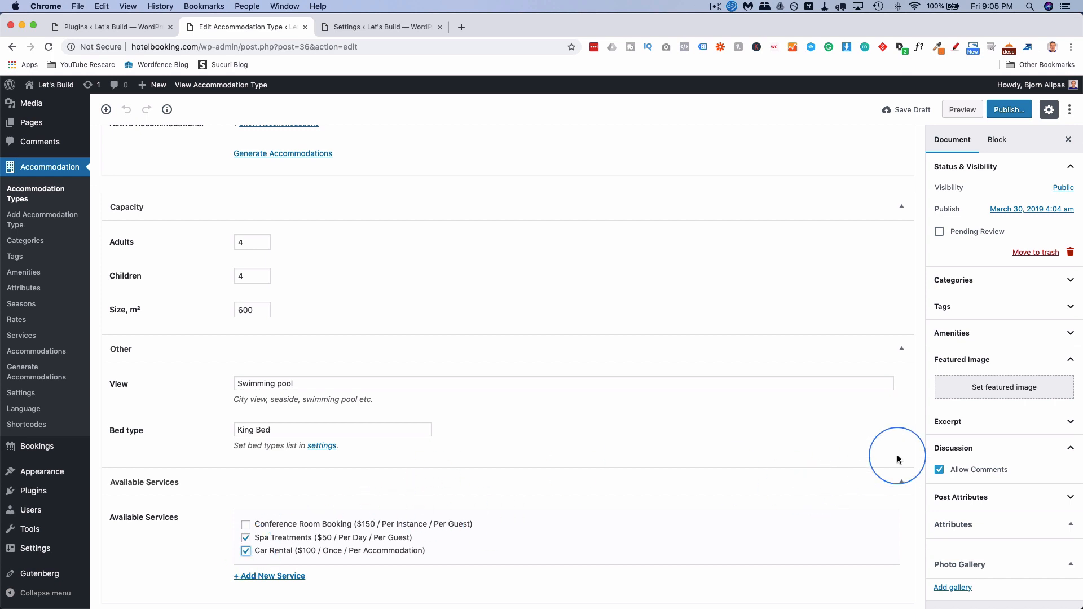
# Set the modern-house-1 pool photo as the featured image.
pyautogui.click(1012, 387)
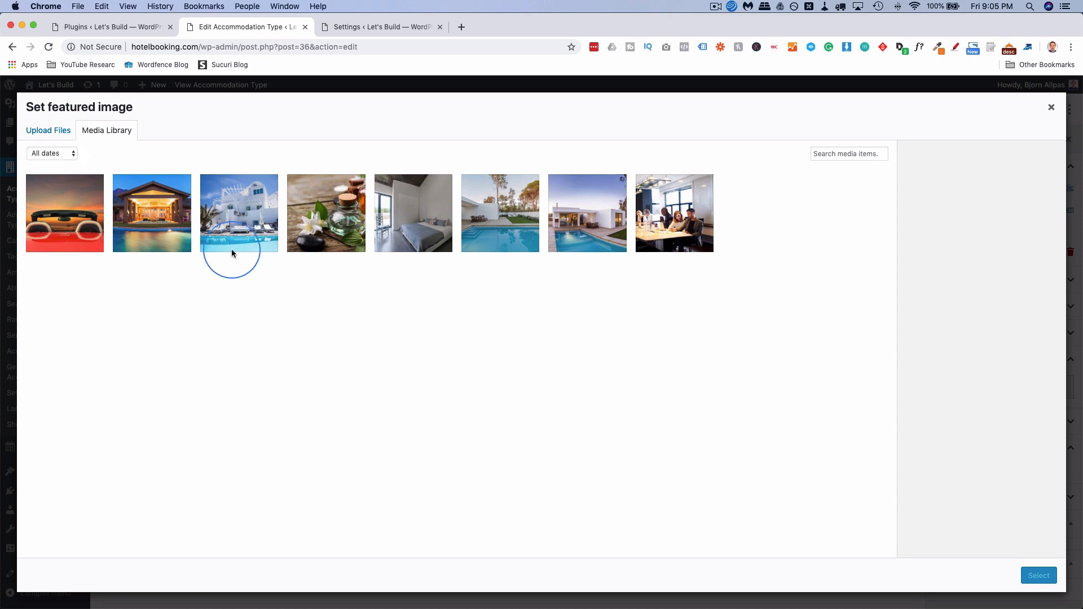
pyautogui.click(583, 198)
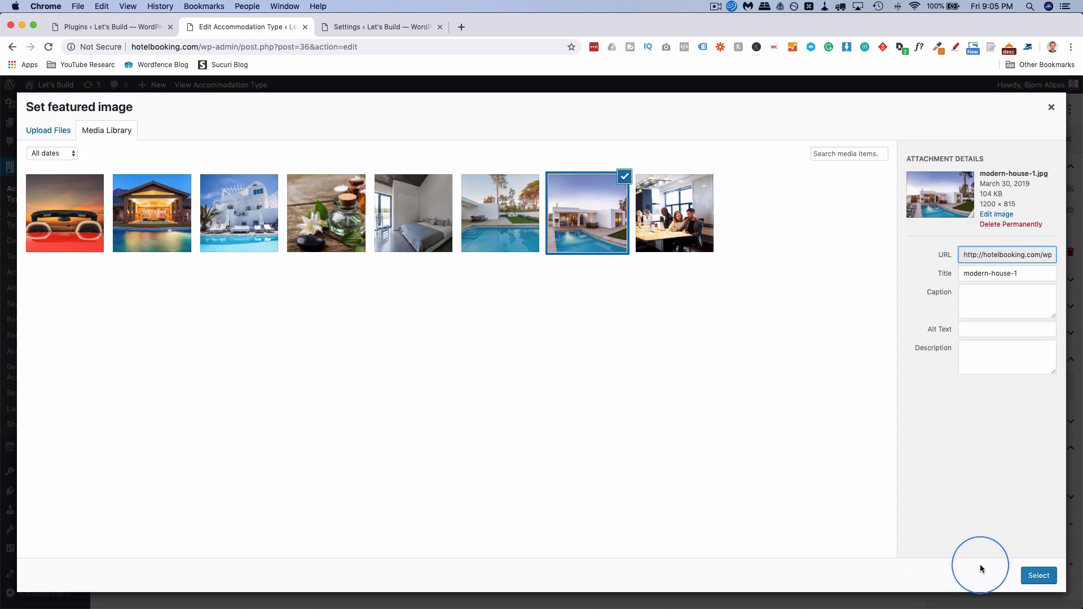
pyautogui.click(1038, 576)
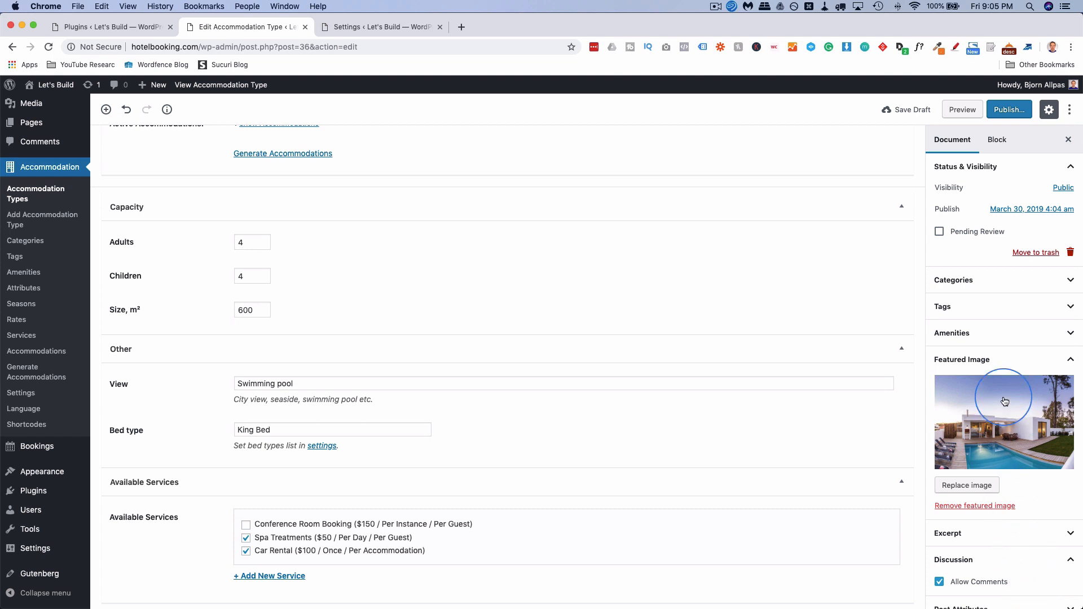
# Create a Photo Gallery with the pool and bedroom photos.
pyautogui.scroll(-3, 998, 351)
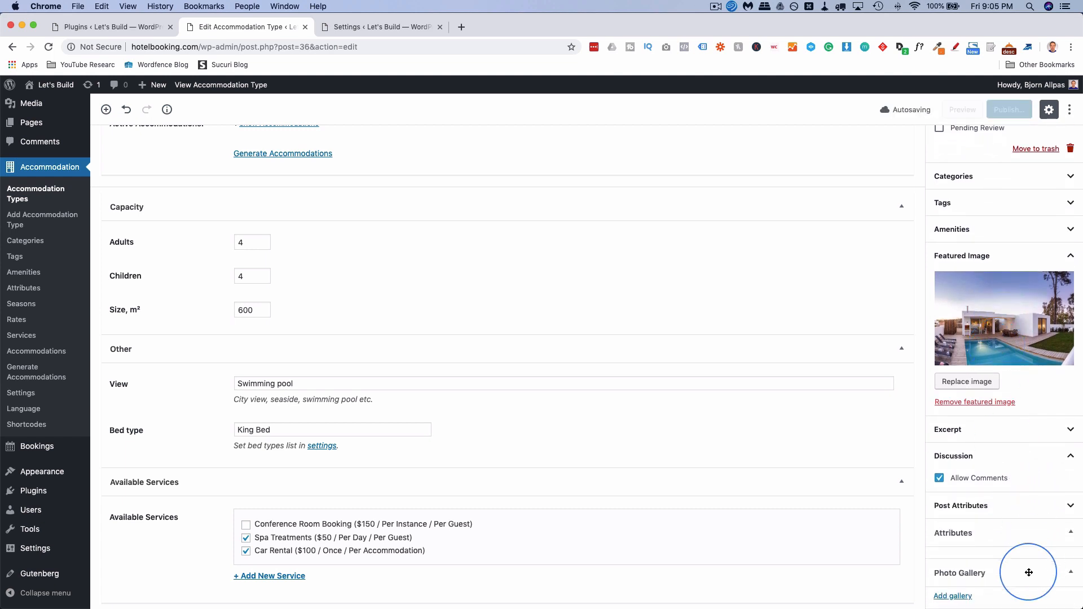
pyautogui.moveTo(955, 575); pyautogui.dragTo(980, 606)
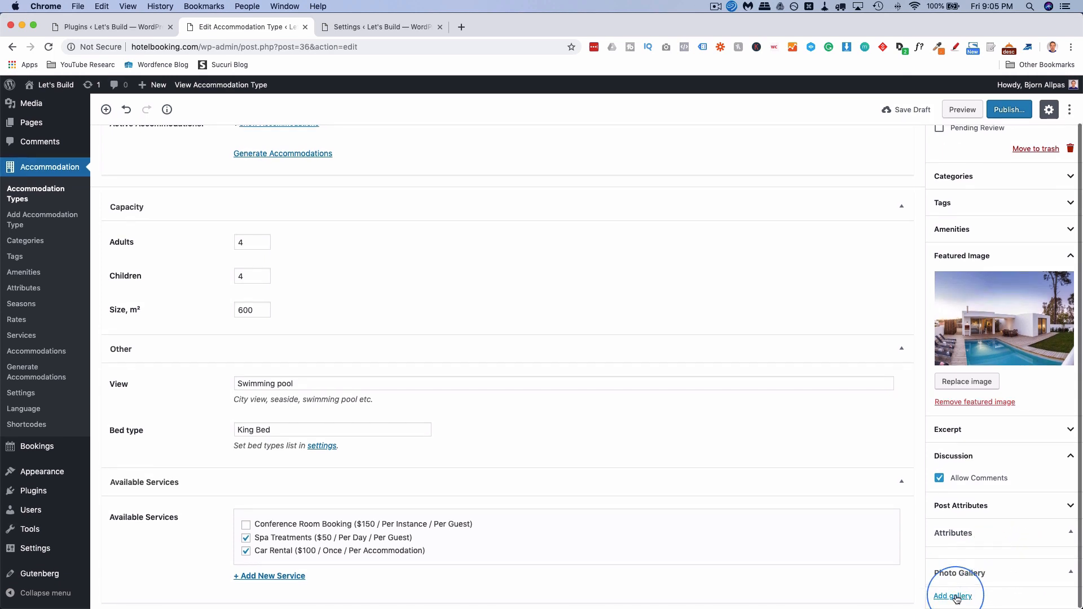
pyautogui.click(956, 597)
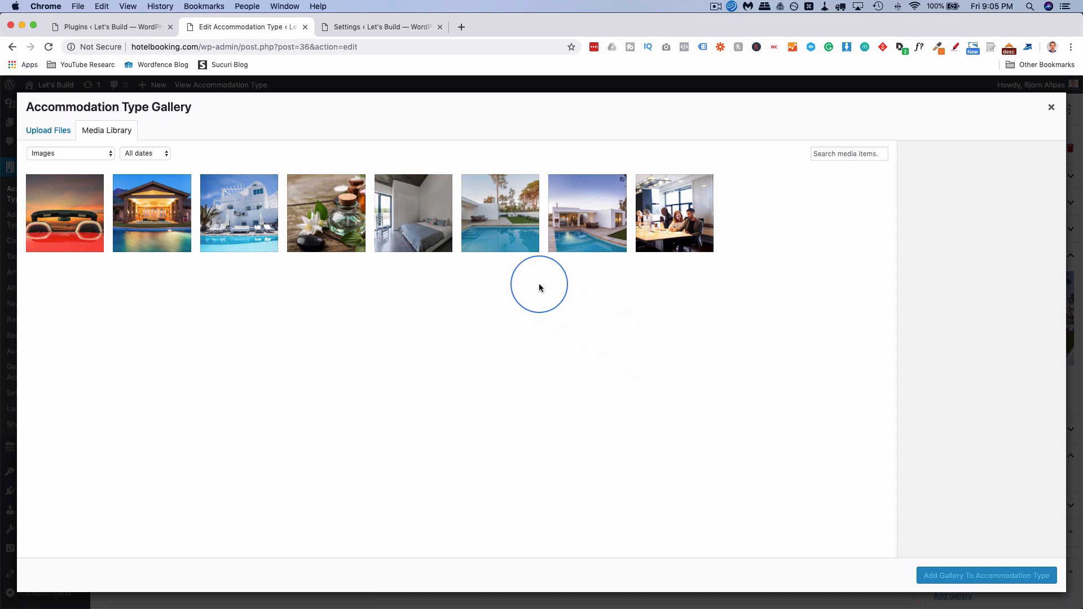
pyautogui.click(497, 217)
pyautogui.click(417, 227)
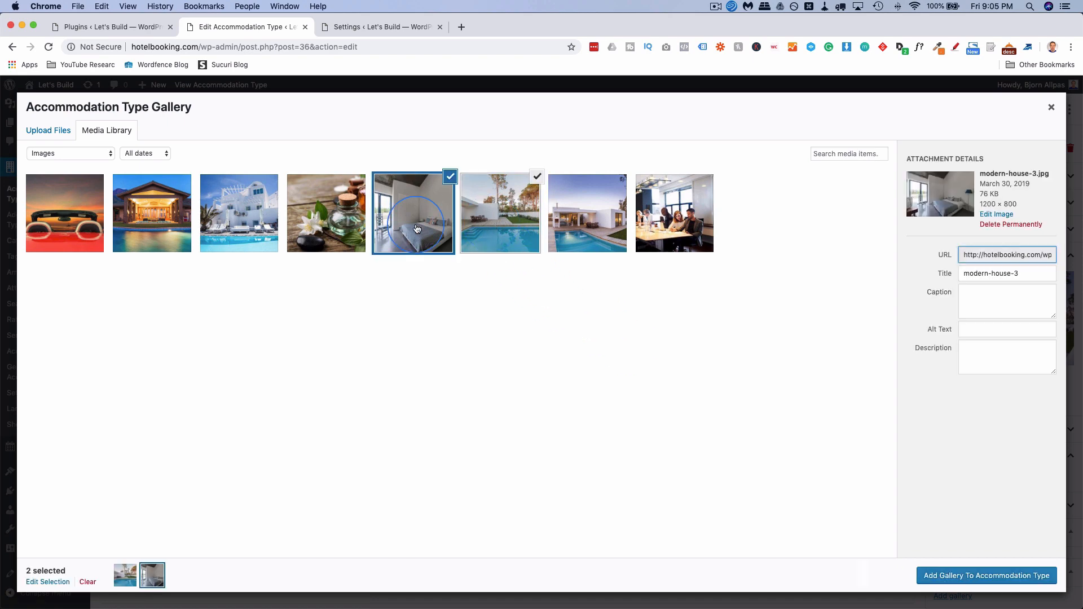
pyautogui.click(963, 576)
pyautogui.scroll(-2, 970, 570)
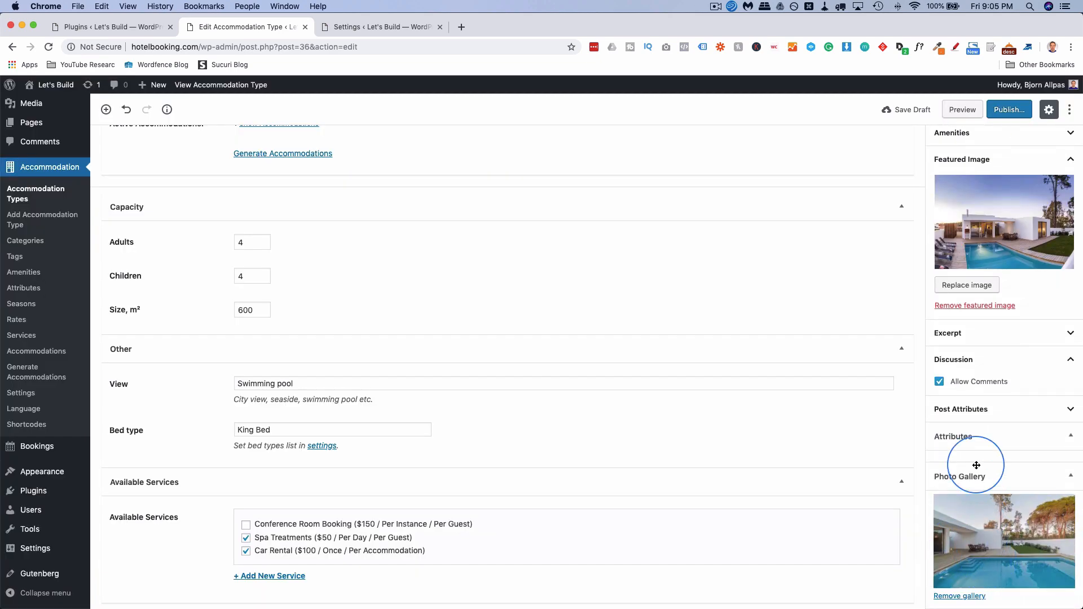
pyautogui.scroll(3, 976, 465)
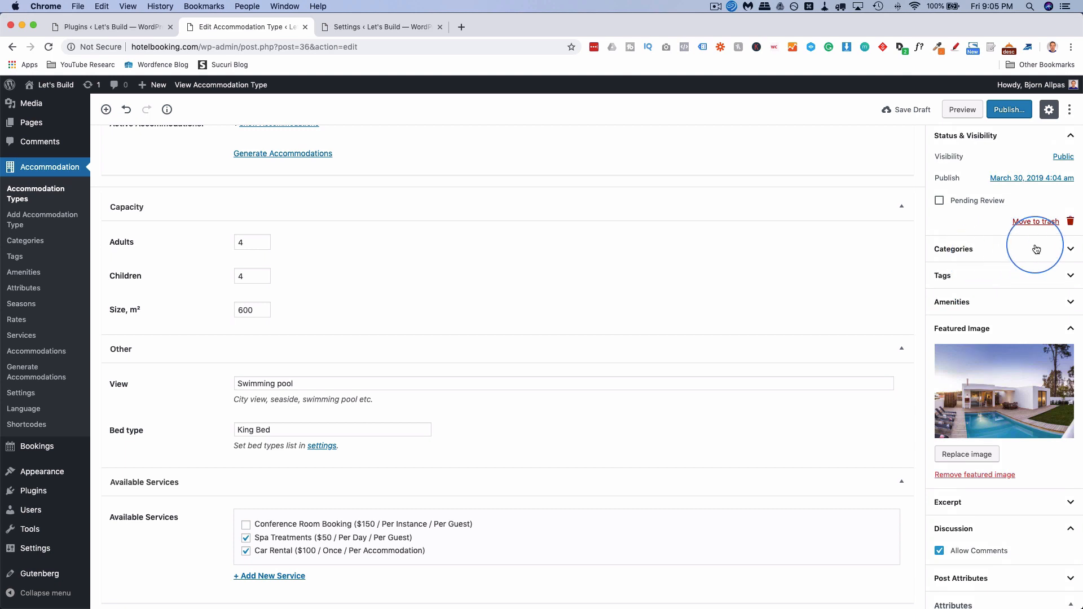
# Put House With Pool in Vancouver and tick Wifi, Air Conditioning, King Size Bed and Free Breakfast.
pyautogui.click(1060, 246)
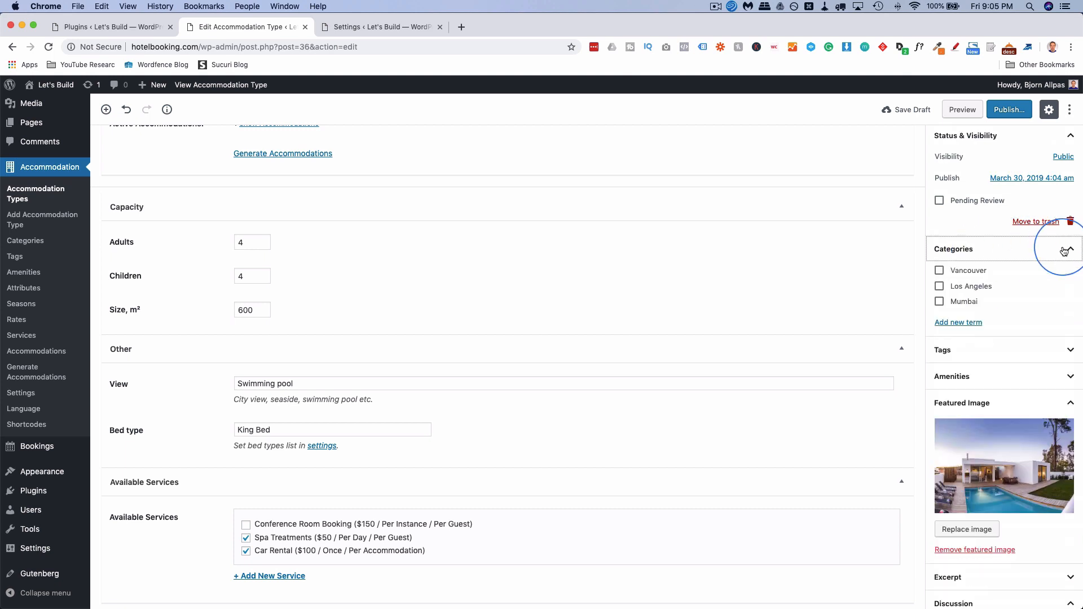
pyautogui.click(939, 270)
pyautogui.click(1064, 376)
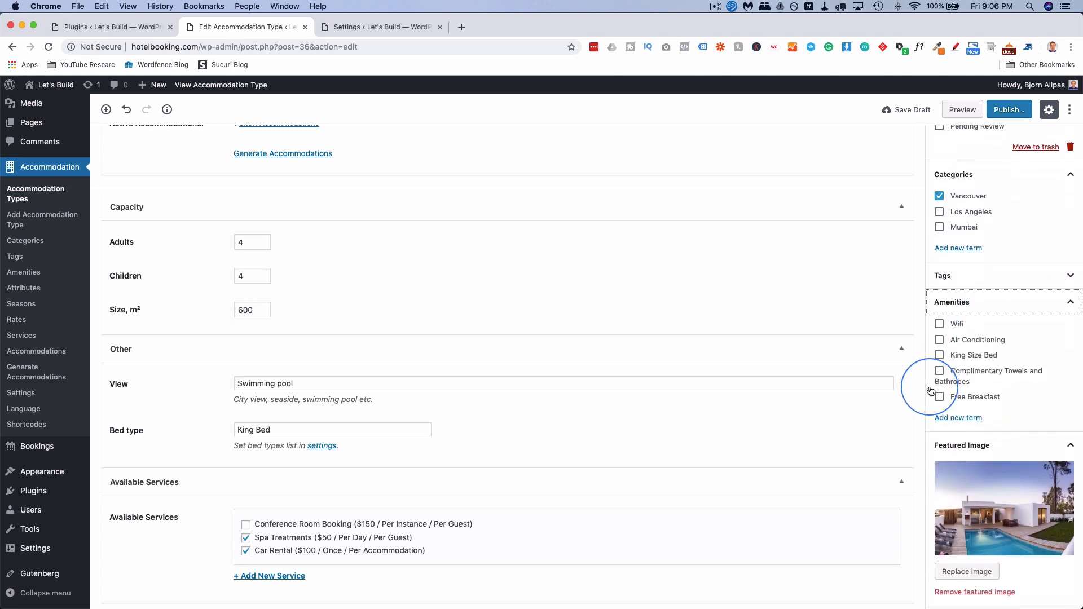
pyautogui.click(939, 309)
pyautogui.click(939, 325)
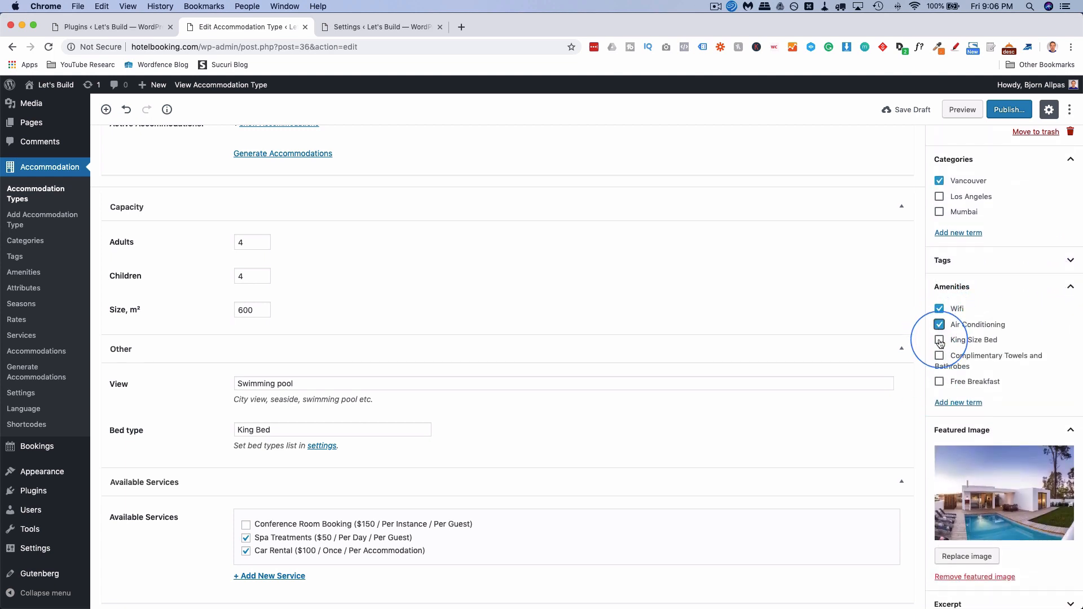
pyautogui.click(939, 356)
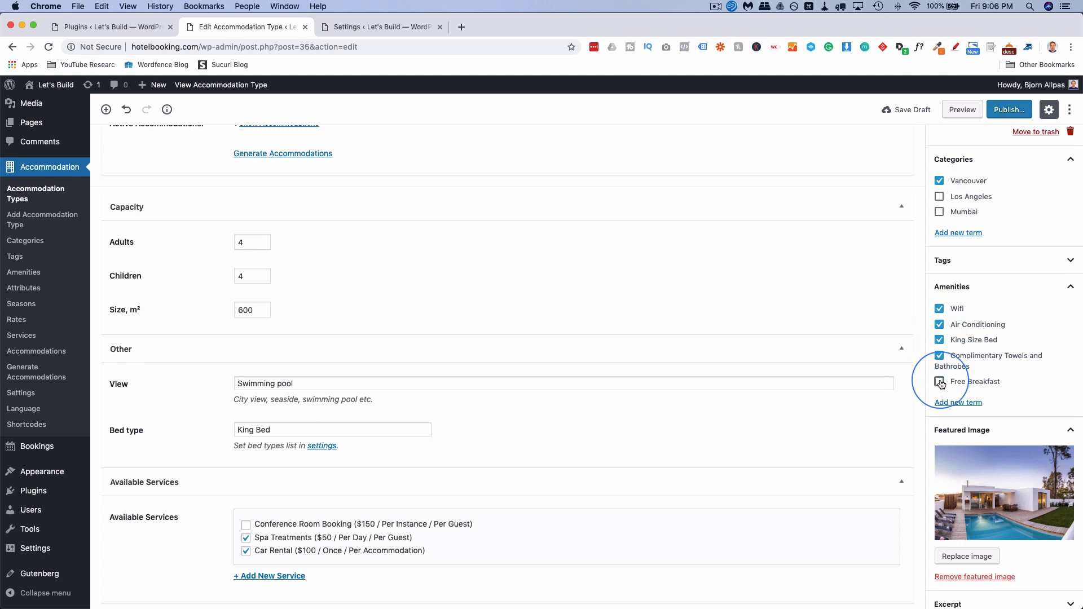
pyautogui.click(939, 382)
pyautogui.scroll(-5, 970, 417)
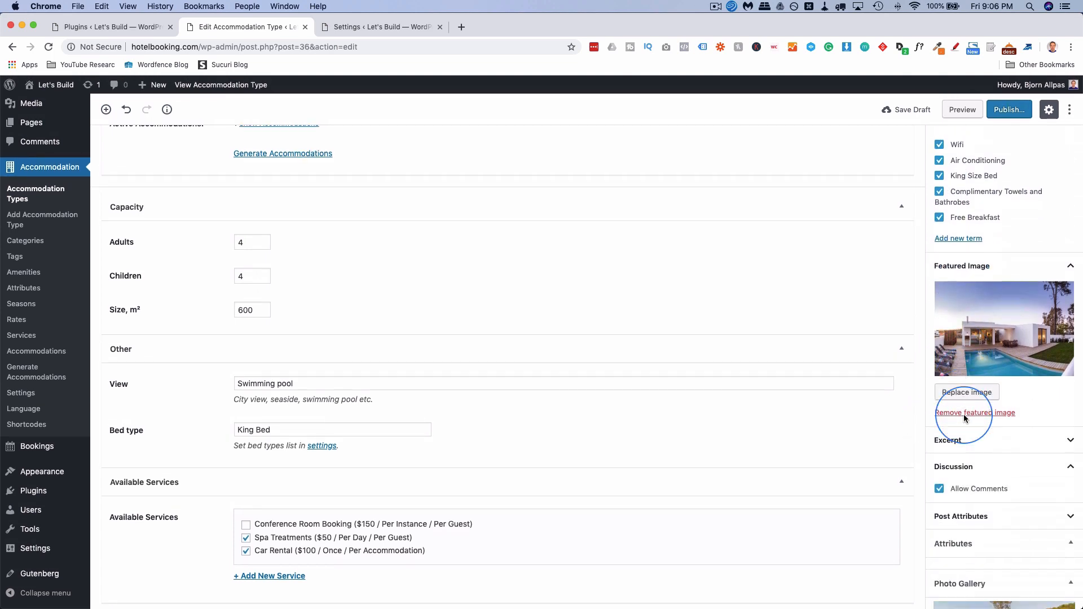
pyautogui.scroll(4, 1015, 426)
pyautogui.scroll(4, 1022, 430)
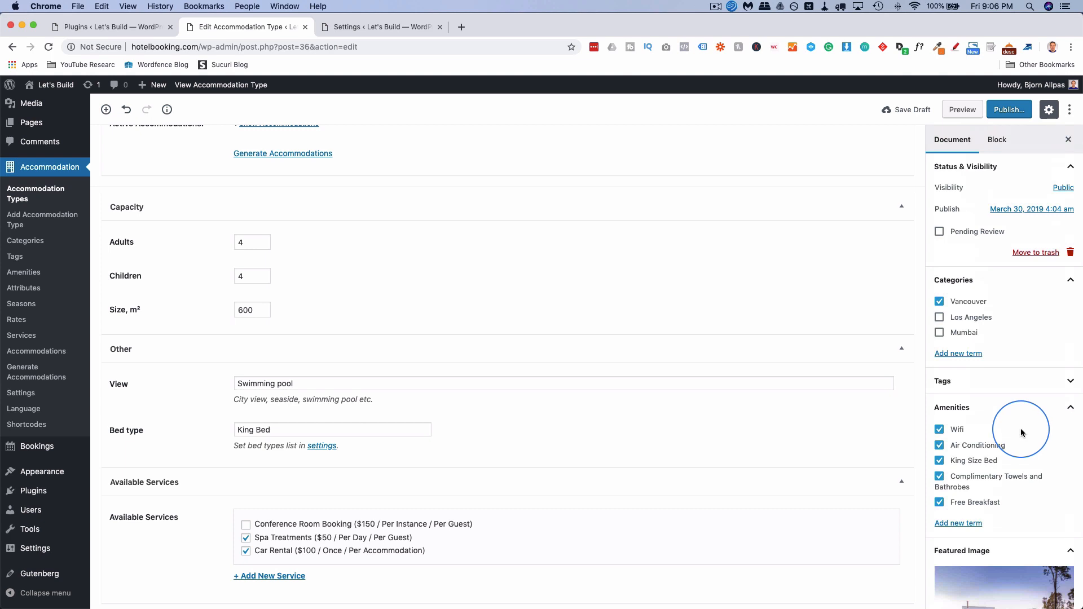
pyautogui.scroll(2, 1015, 394)
pyautogui.scroll(-1, 1010, 333)
# Publish House With Pool and view its public page.
pyautogui.click(1009, 109)
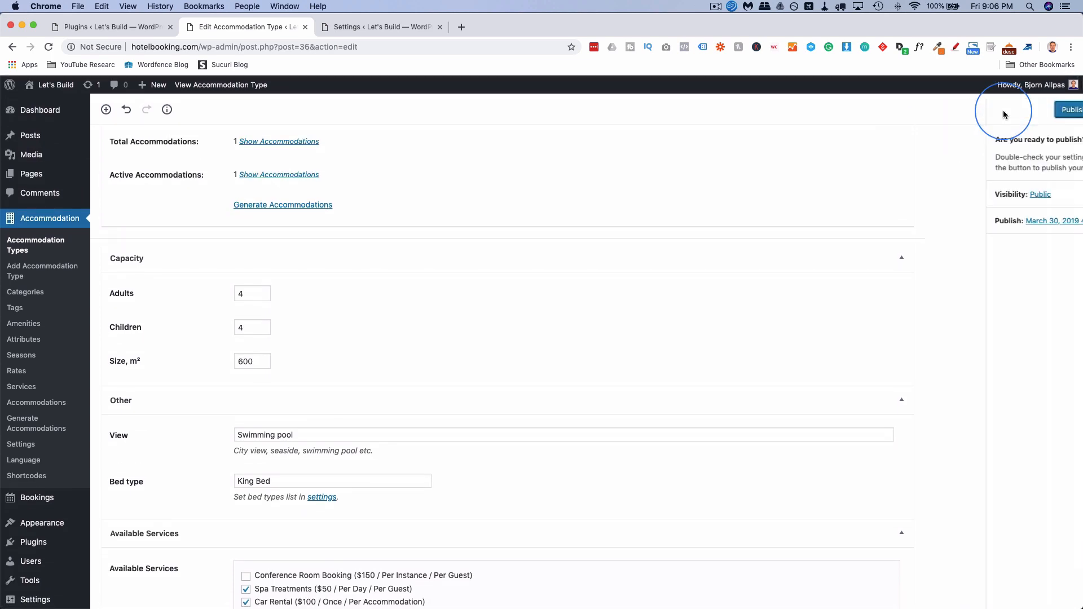
pyautogui.click(1004, 112)
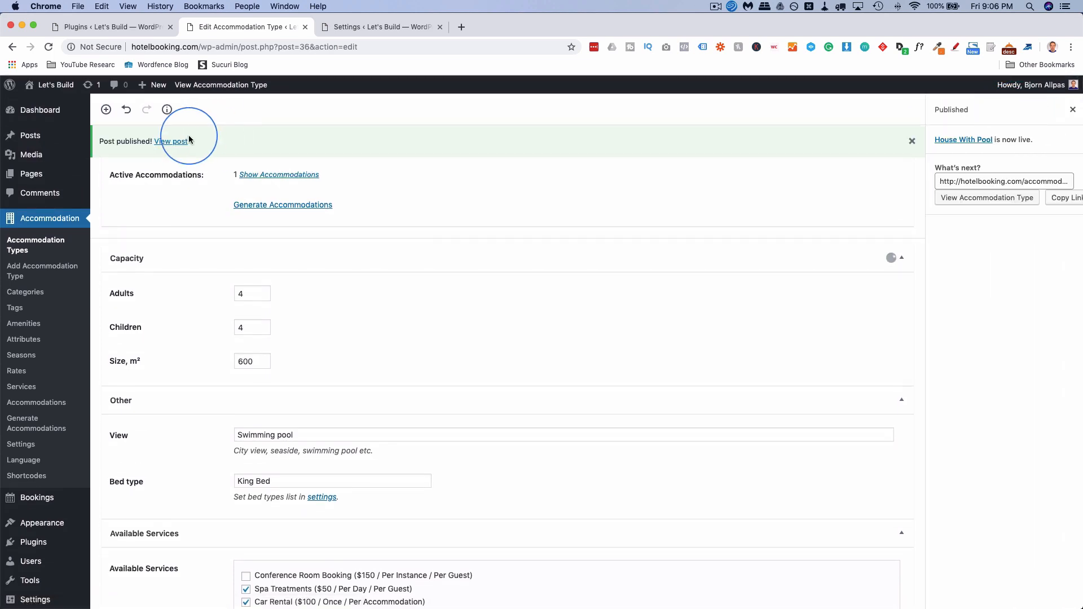
pyautogui.click(172, 141)
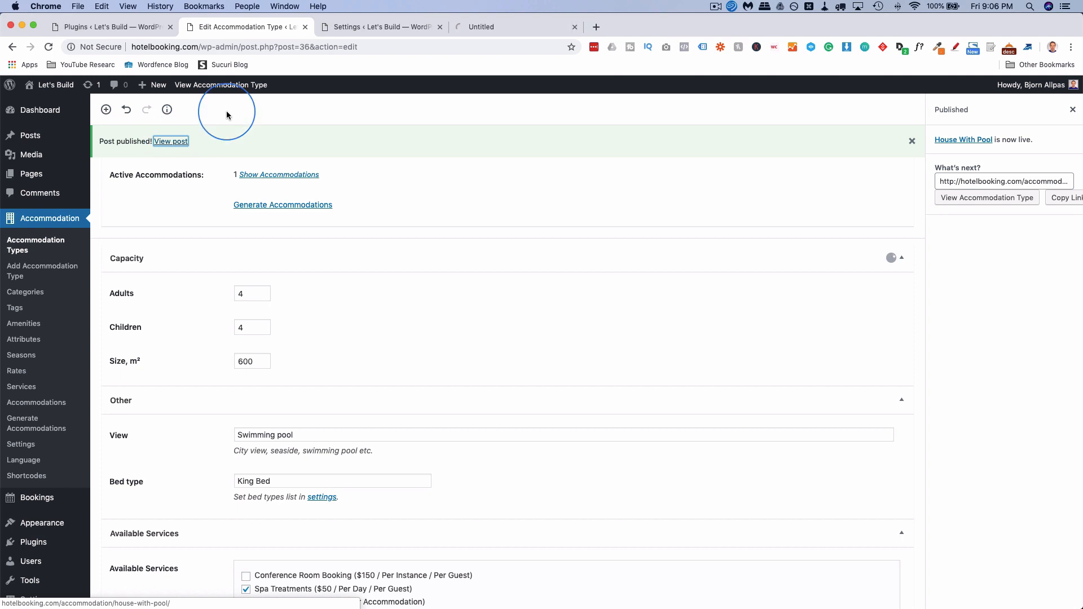
# Scroll the live House With Pool page's photos, details and availability calendar, then return to Settings.
pyautogui.click(515, 27)
pyautogui.scroll(-5, 157, 244)
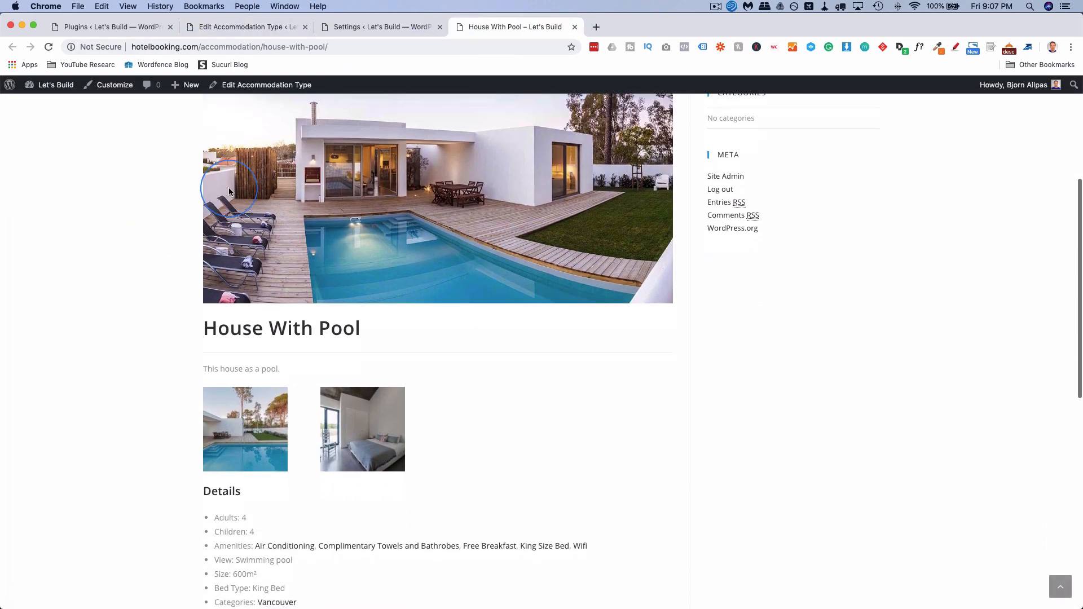
pyautogui.scroll(-3, 154, 339)
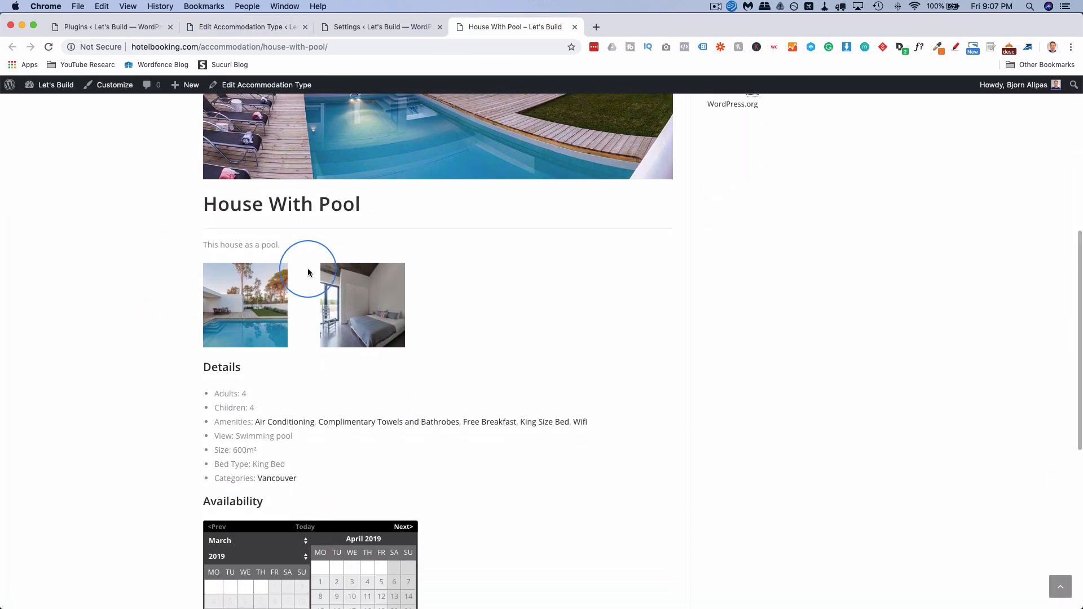
pyautogui.scroll(-4, 358, 297)
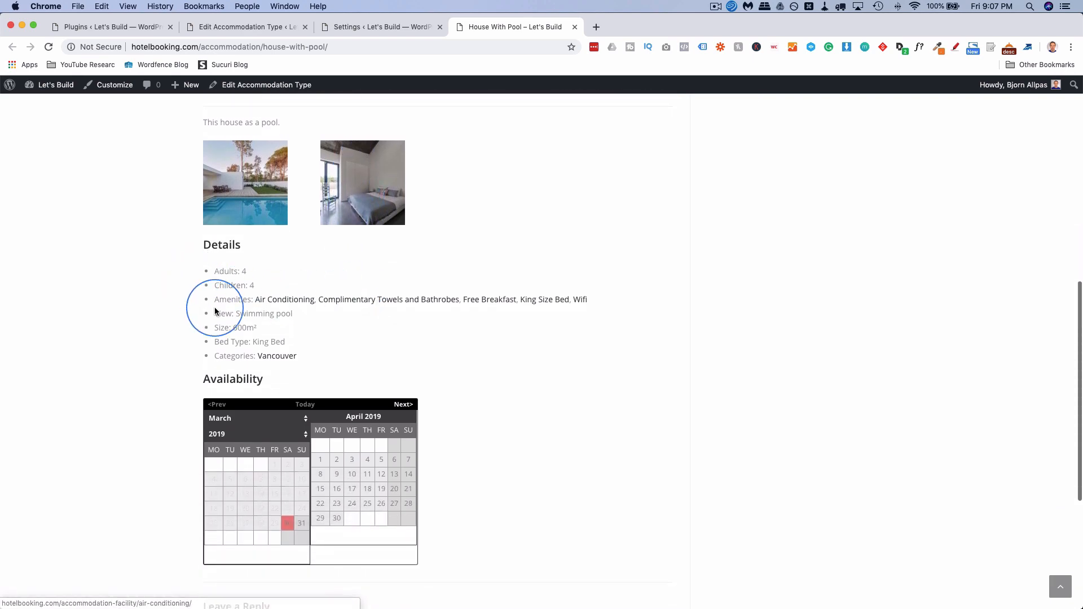
pyautogui.scroll(-1, 235, 337)
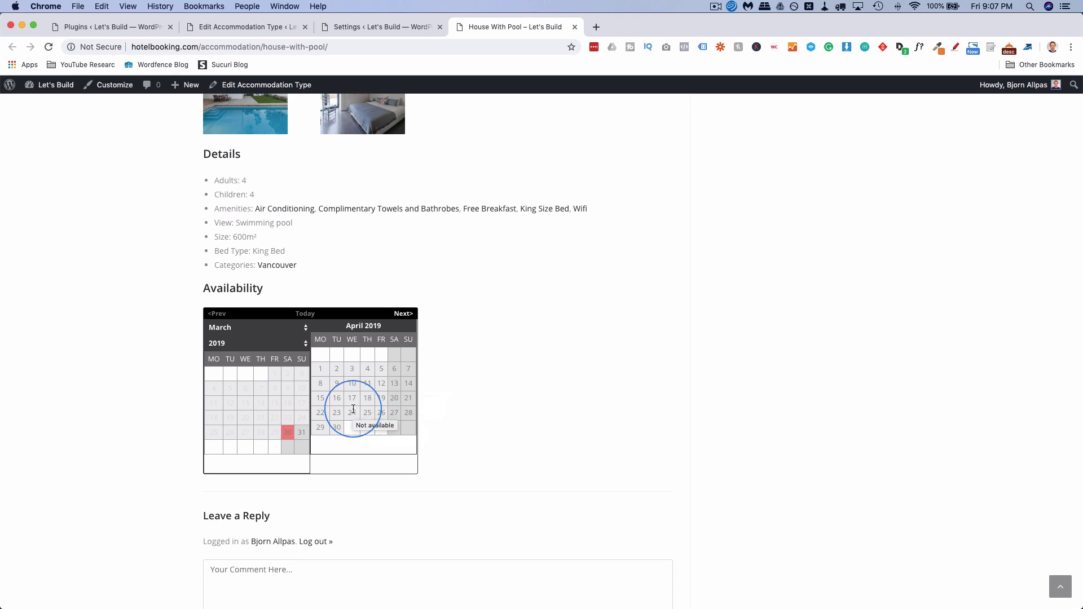
pyautogui.scroll(-3, 467, 424)
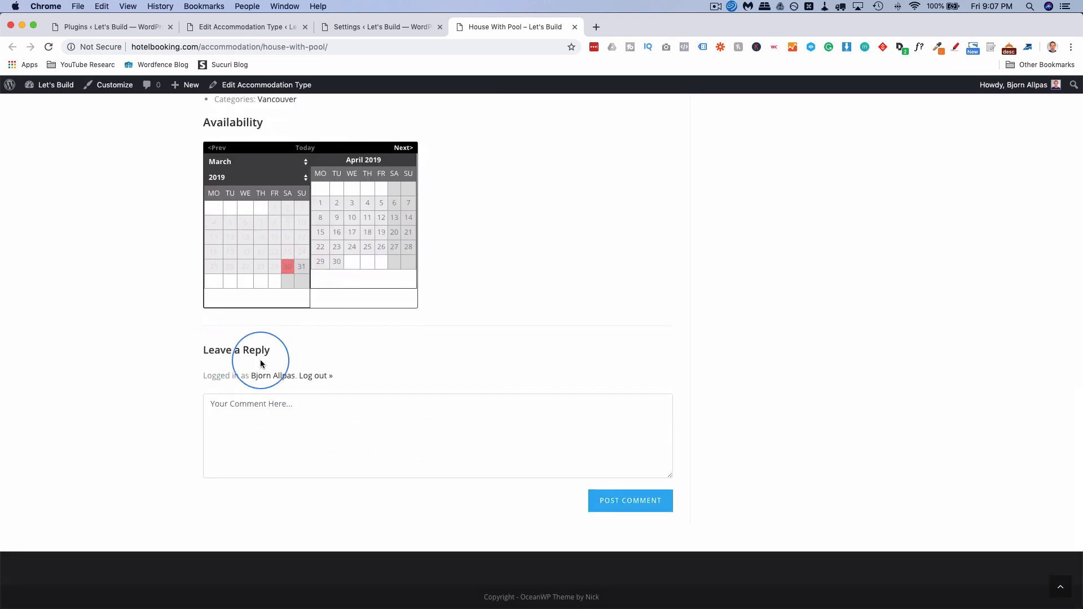
pyautogui.click(349, 27)
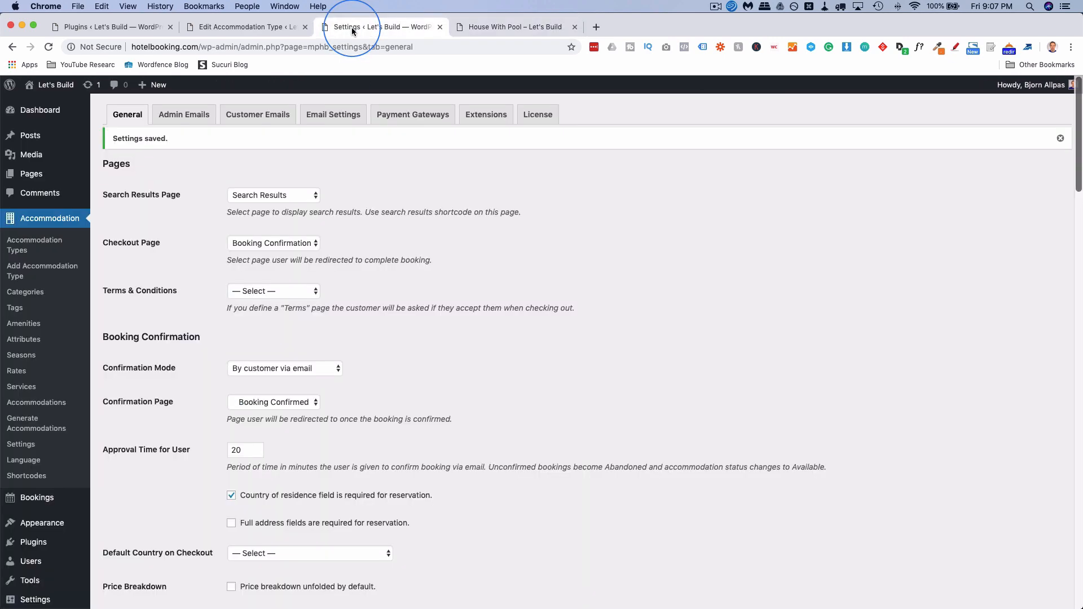
# Turn off comments for House With Pool and save the change.
pyautogui.click(259, 28)
pyautogui.scroll(-5, 997, 400)
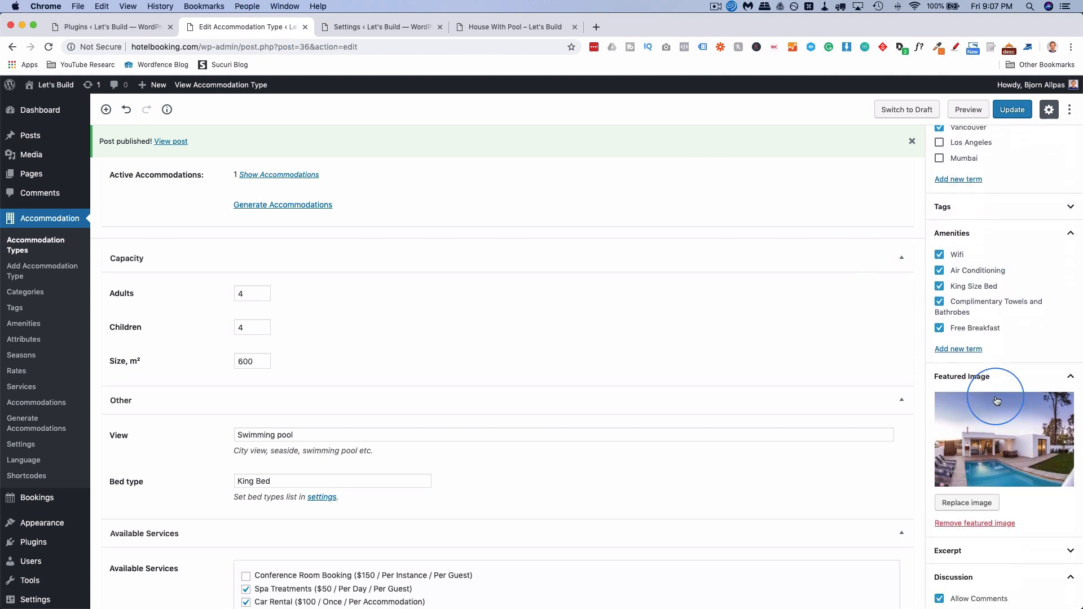
pyautogui.click(939, 456)
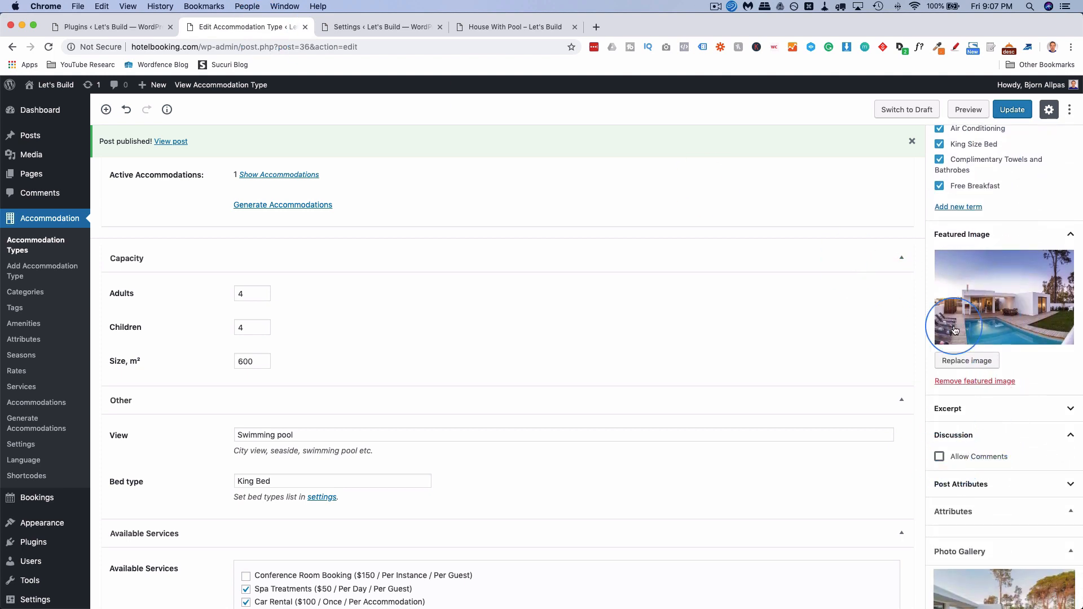
pyautogui.click(1012, 109)
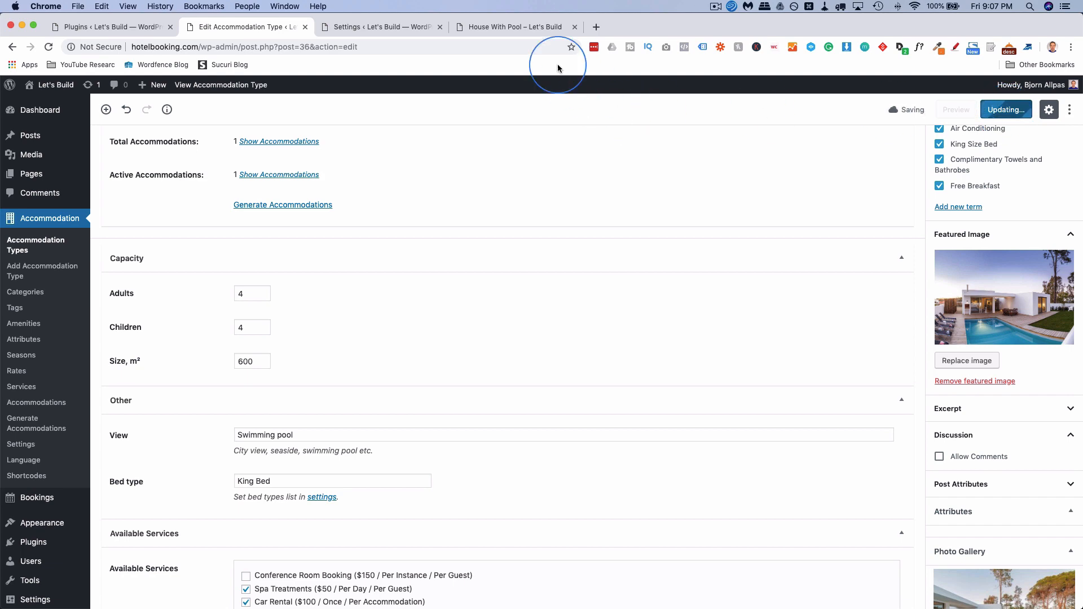
# Check the public page again, then return to the top of the House With Pool editor.
pyautogui.click(515, 26)
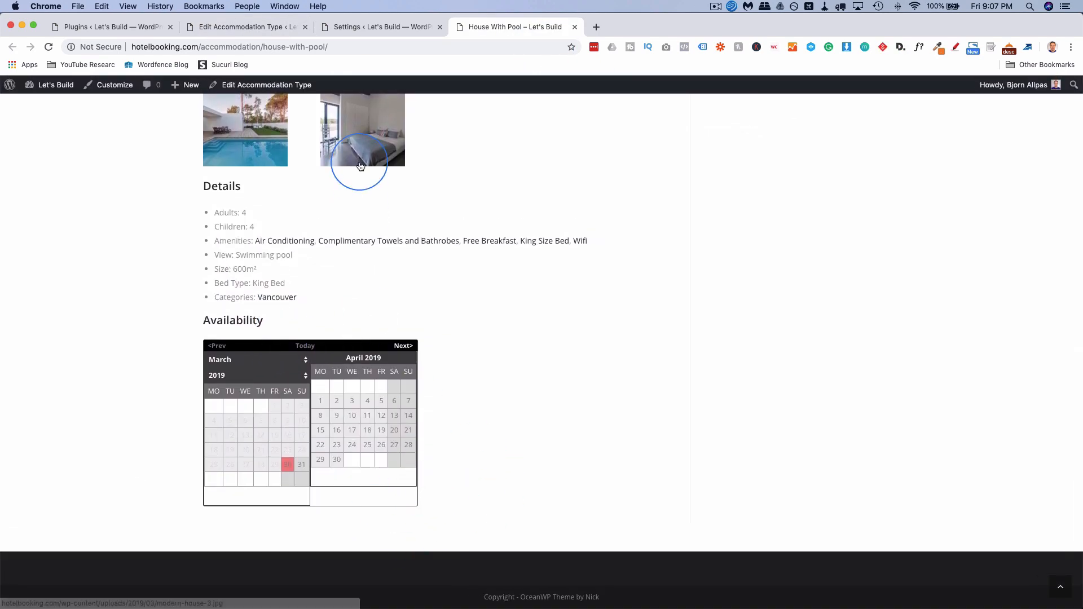
pyautogui.scroll(9, 358, 164)
pyautogui.click(272, 31)
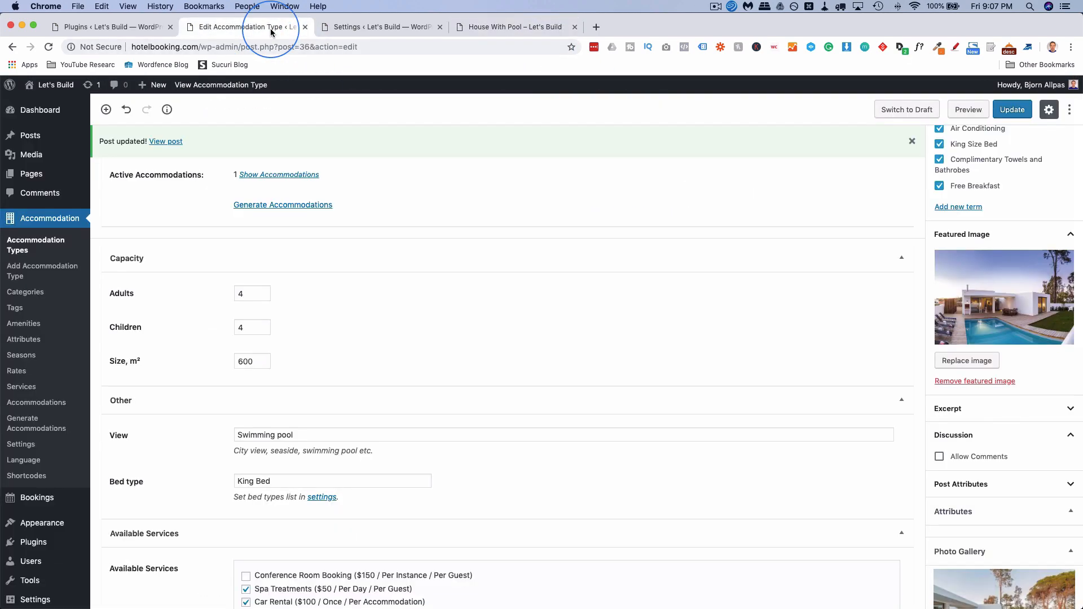
pyautogui.scroll(5, 418, 337)
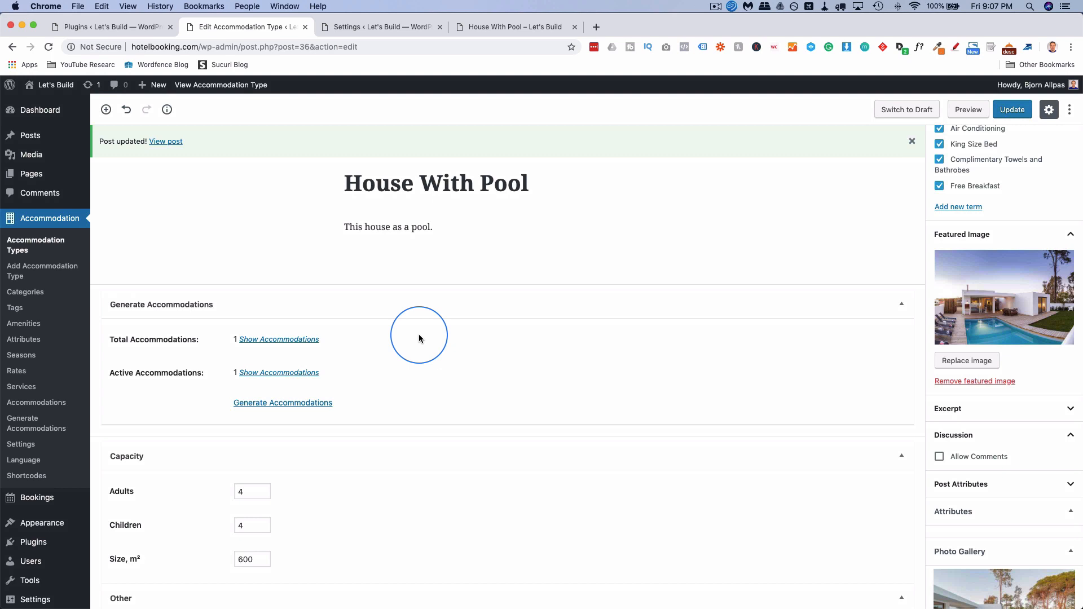
# Draft Wood House With Pool: mostly-wood description, 6 adults, 3 children, size 1000, Mountains view.
pyautogui.keyDown('super'); pyautogui.click(52, 268); pyautogui.keyUp('super')
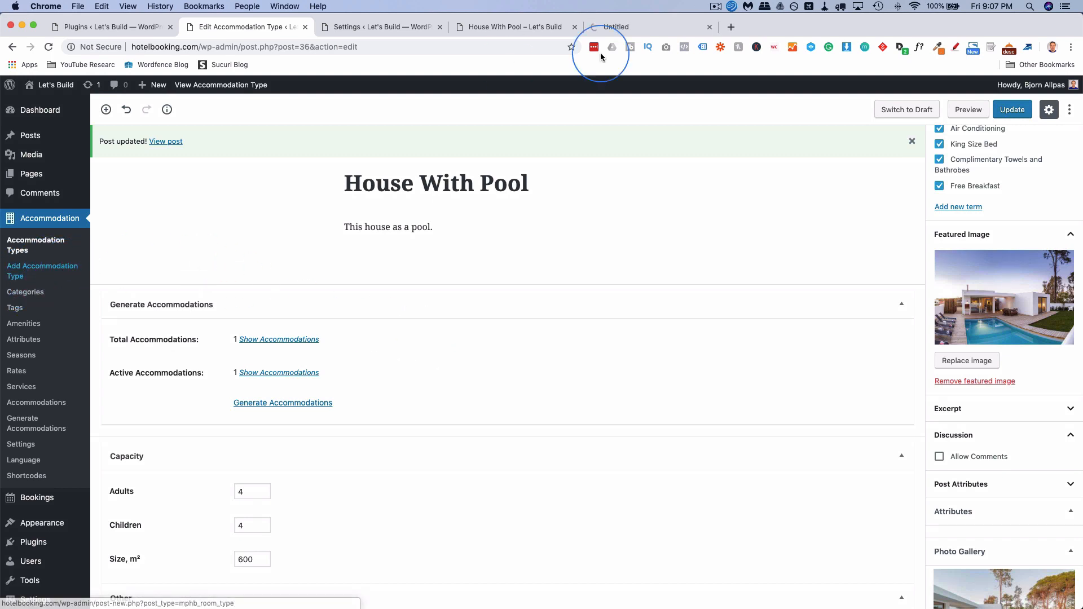
pyautogui.moveTo(544, 27); pyautogui.dragTo(275, 30)
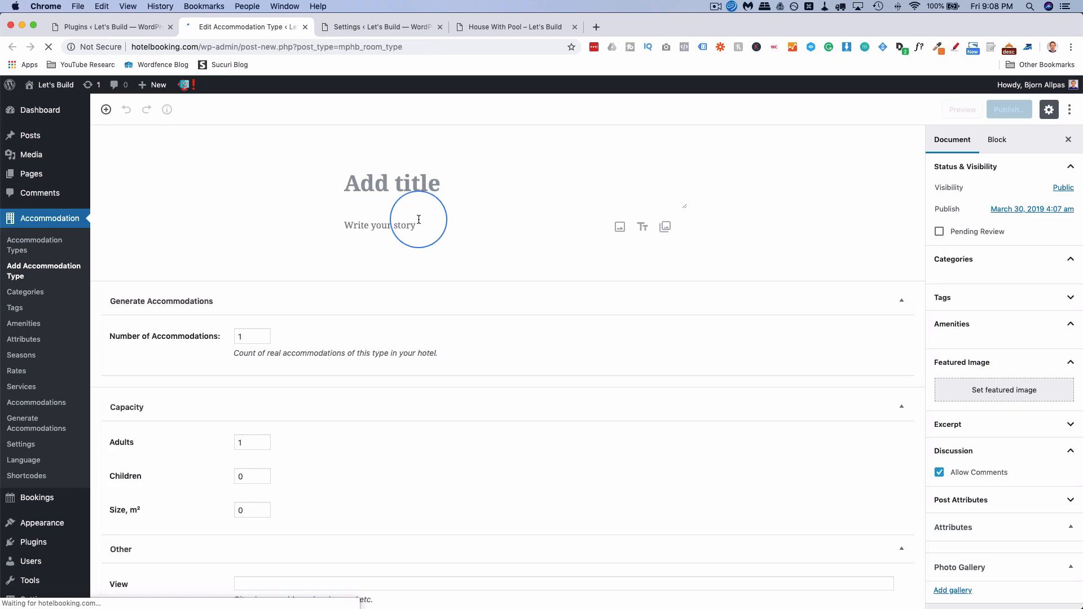
pyautogui.click(387, 182)
pyautogui.write('Wooden')
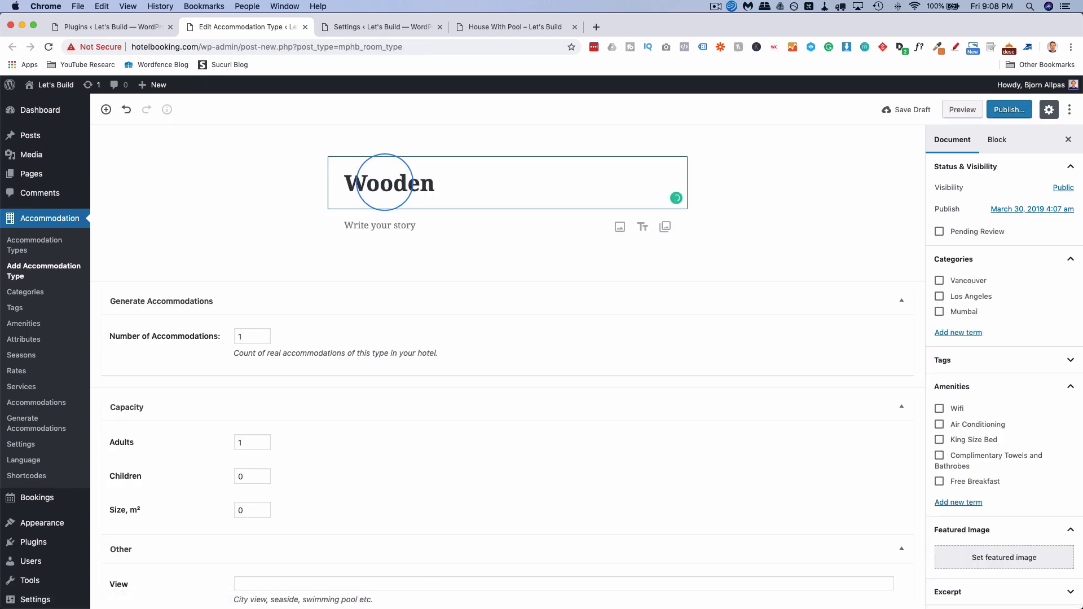
pyautogui.press('BackSpace')
pyautogui.press('BackSpace')
pyautogui.write('House With Pool')
pyautogui.press('Return')
pyautogui.write('This house is made of mostly wood')
pyautogui.scroll(-3, 226, 298)
pyautogui.click(226, 298)
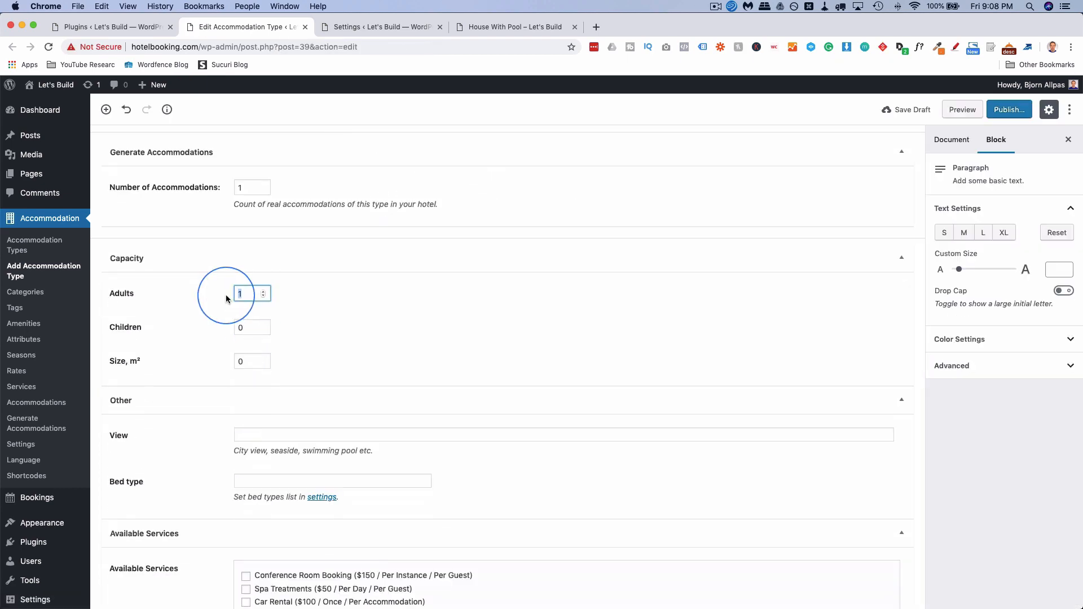
pyautogui.write('6')
pyautogui.moveTo(245, 328); pyautogui.dragTo(226, 327)
pyautogui.write('3')
pyautogui.moveTo(245, 362); pyautogui.dragTo(223, 363)
pyautogui.write('1000')
pyautogui.scroll(-2, 223, 364)
pyautogui.click(251, 385)
pyautogui.write('Mountains')
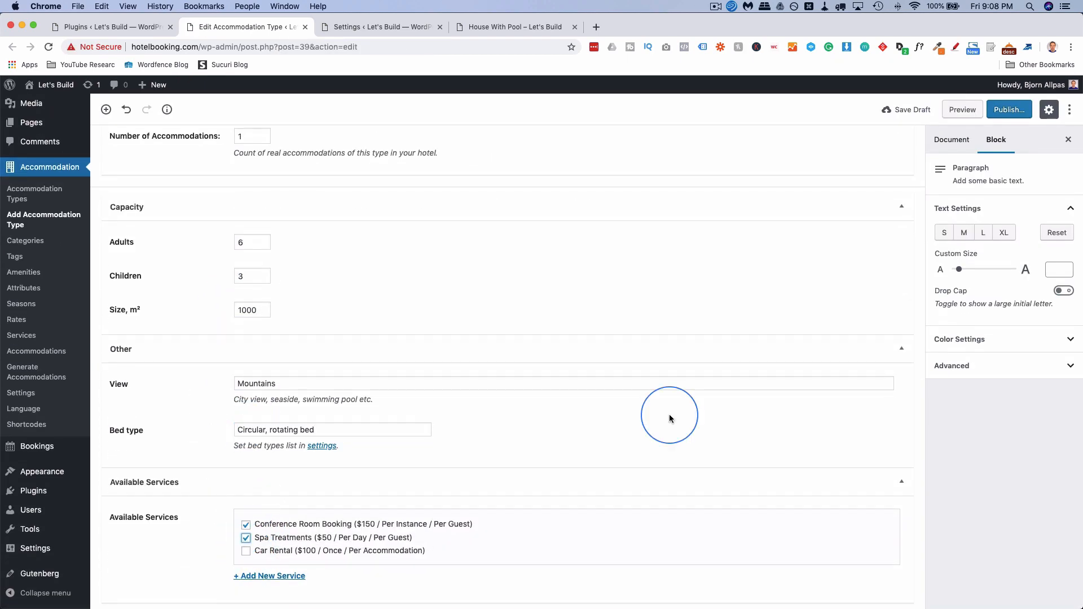
pyautogui.scroll(3, 670, 419)
# Give it the Los Angeles category, two amenities and the wood house featured photo, then publish.
pyautogui.click(951, 140)
pyautogui.click(959, 279)
pyautogui.click(941, 317)
pyautogui.click(940, 428)
pyautogui.click(941, 445)
pyautogui.scroll(-3, 941, 444)
pyautogui.click(992, 396)
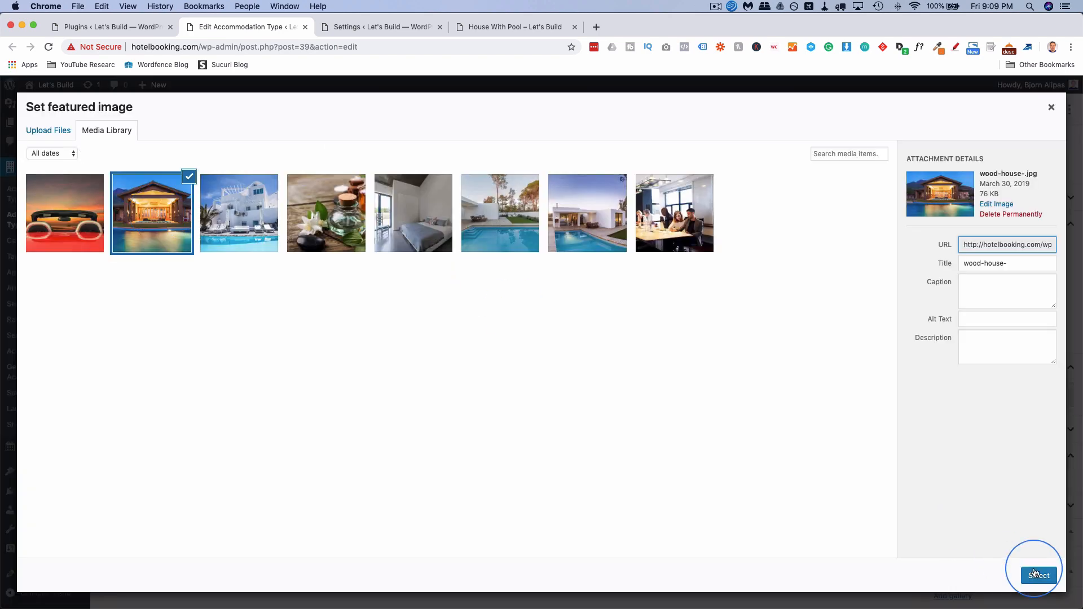
pyautogui.click(1038, 575)
pyautogui.scroll(3, 967, 411)
pyautogui.scroll(-3, 991, 502)
pyautogui.click(1014, 109)
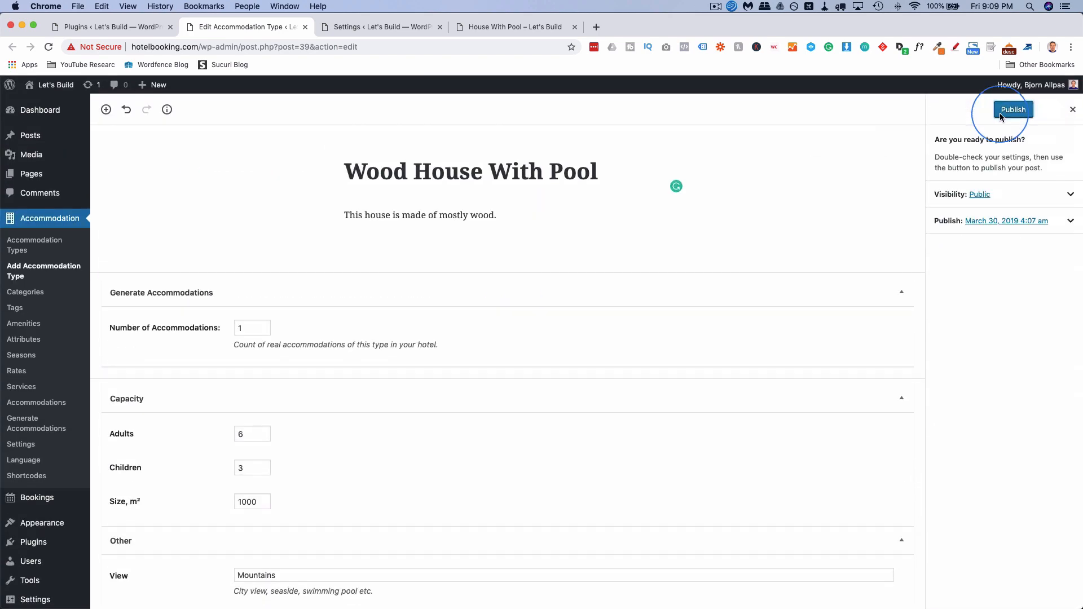
pyautogui.click(1001, 114)
# Draft Vacation Villa: 'This is a house for vacations', 4 adults, 1500 m², Ocean view, King Bed.
pyautogui.click(43, 270)
pyautogui.click(387, 187)
pyautogui.write('V')
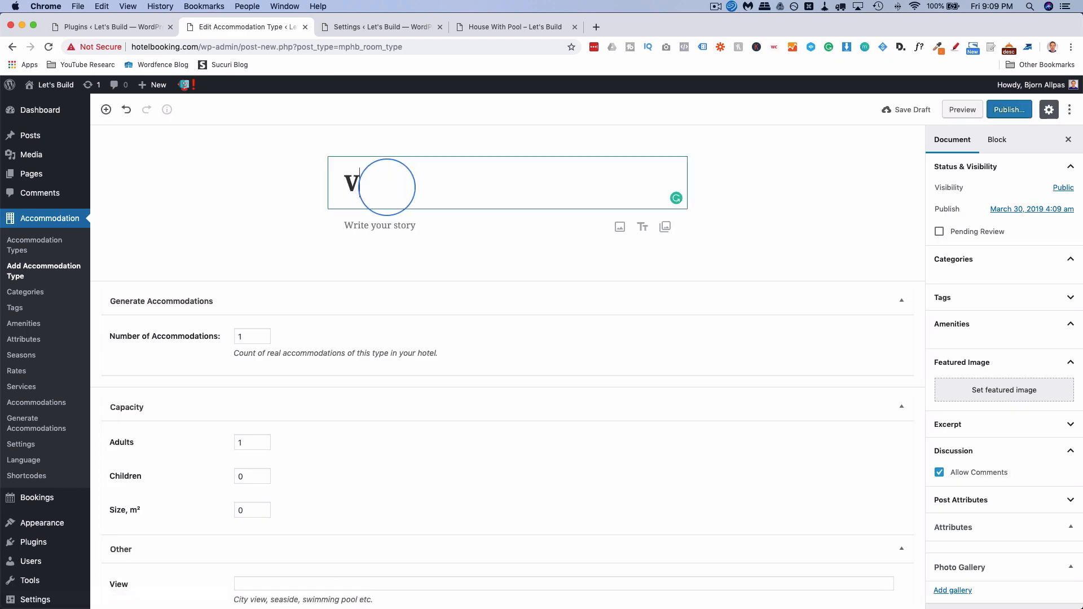
pyautogui.write('acation Villa')
pyautogui.click(368, 225)
pyautogui.write('This is a house for vacations')
pyautogui.scroll(-3, 252, 383)
pyautogui.moveTo(249, 344); pyautogui.dragTo(215, 346)
pyautogui.write('4')
pyautogui.moveTo(247, 411); pyautogui.dragTo(192, 410)
pyautogui.write('1500')
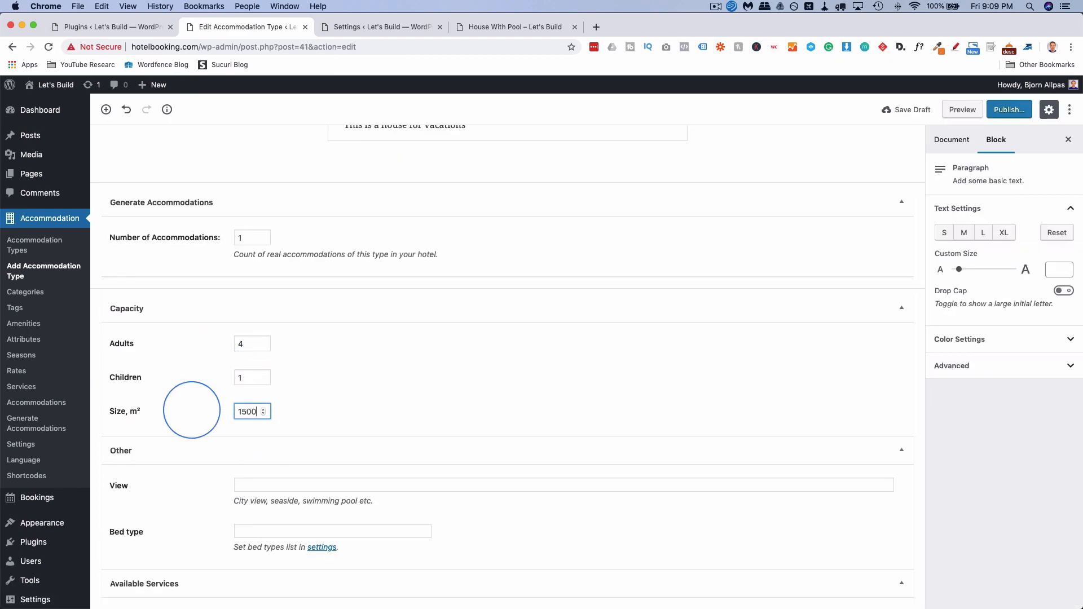
pyautogui.scroll(-2, 226, 414)
pyautogui.click(254, 435)
pyautogui.write('Ocean')
pyautogui.click(255, 481)
pyautogui.write('King Bed')
pyautogui.scroll(-2, 255, 496)
# Add the villa's services, Mumbai category, Free Breakfast amenity and white villa photo, then publish.
pyautogui.click(246, 525)
pyautogui.click(246, 538)
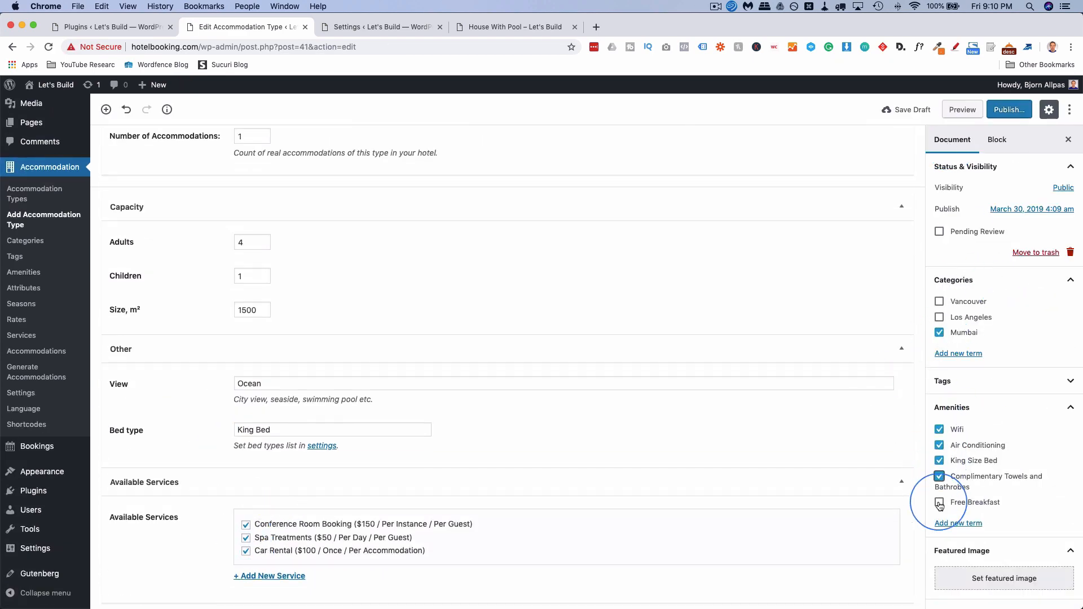
pyautogui.click(939, 503)
pyautogui.click(1004, 578)
pyautogui.click(240, 213)
pyautogui.click(1039, 576)
pyautogui.scroll(-4, 1008, 489)
pyautogui.scroll(3, 982, 525)
pyautogui.click(1007, 110)
pyautogui.click(1005, 111)
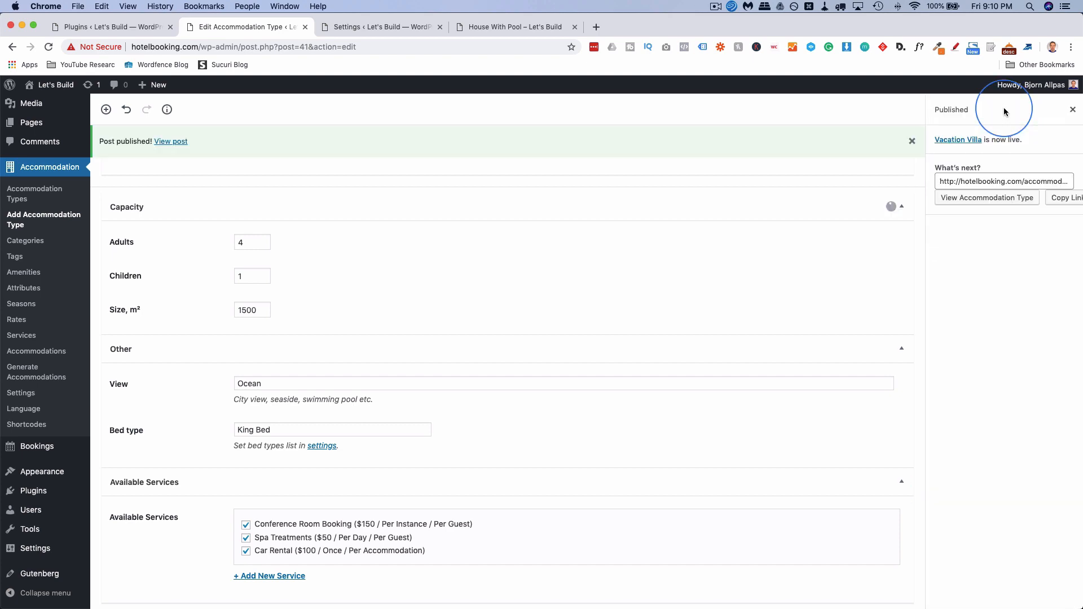
pyautogui.scroll(3, 512, 329)
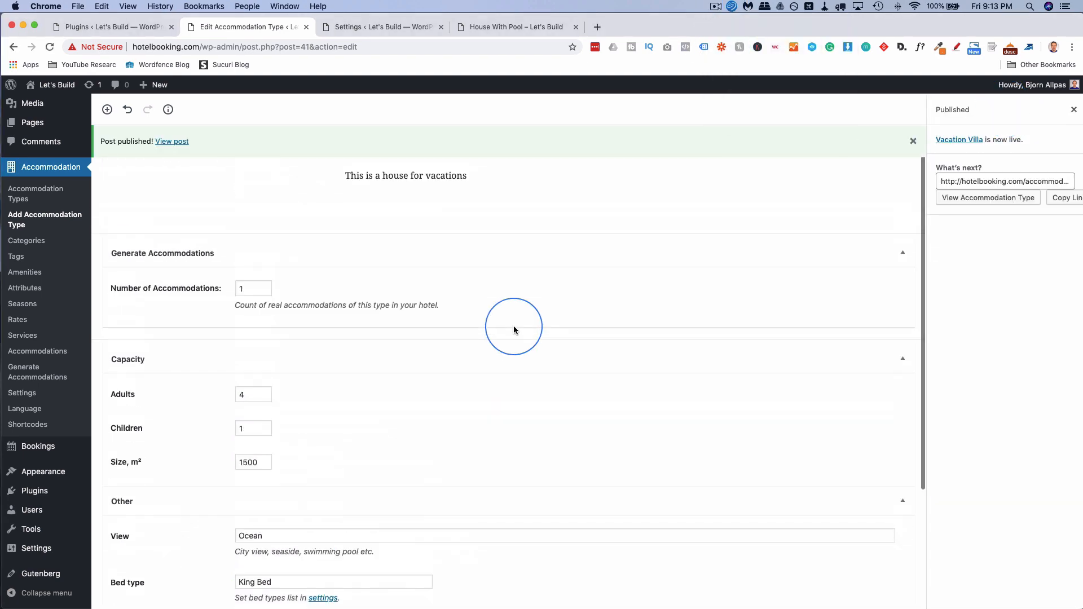
pyautogui.scroll(2, 513, 329)
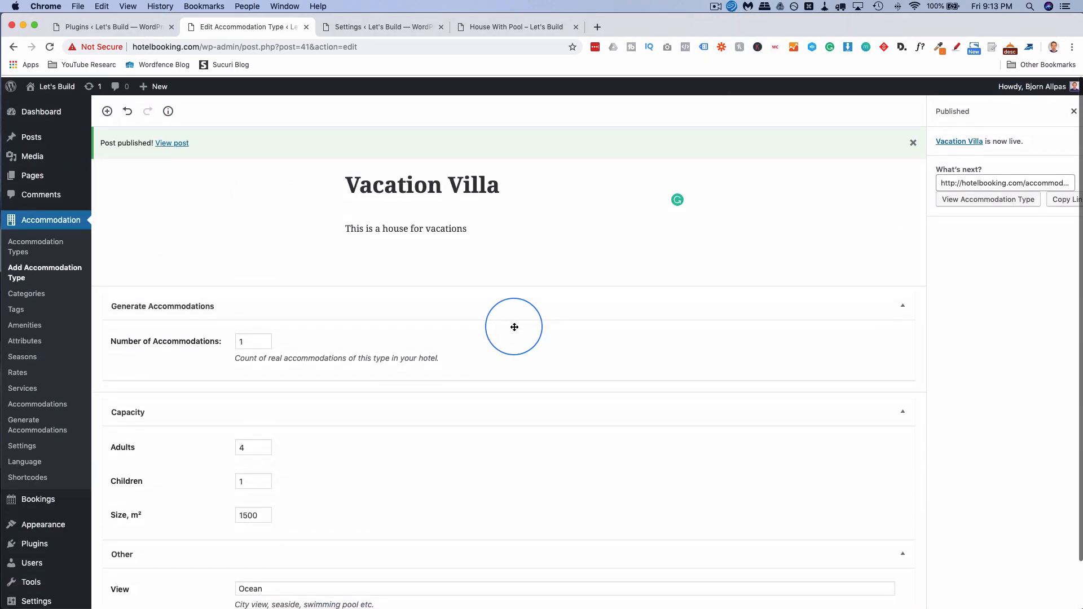
# View the live Vacation Villa page, scroll through it, then return to Installed Plugins.
pyautogui.keyDown('super'); pyautogui.click(172, 142); pyautogui.keyUp('super')
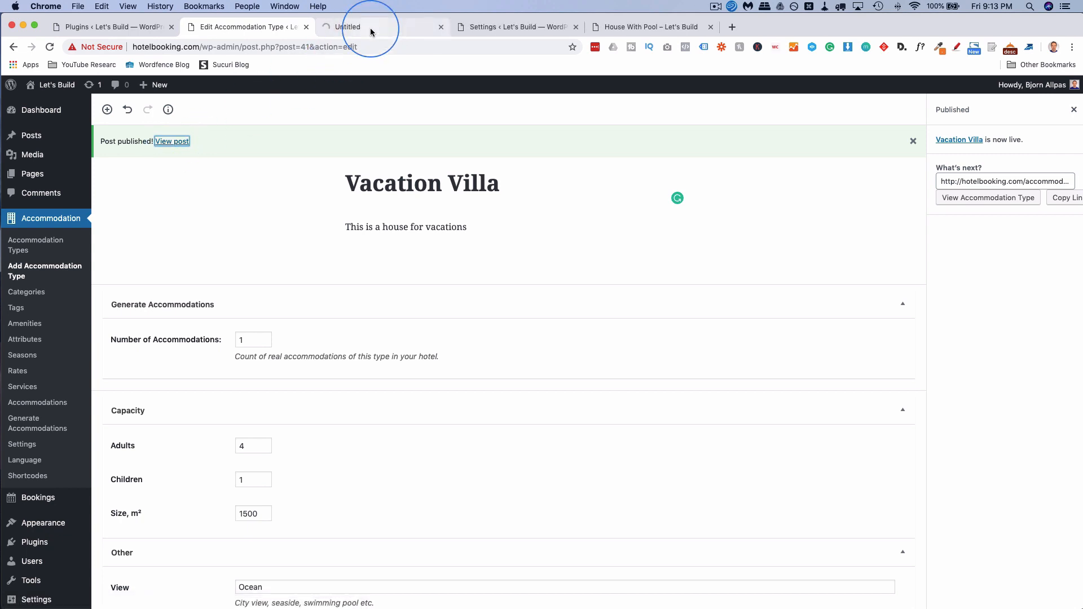
pyautogui.click(370, 29)
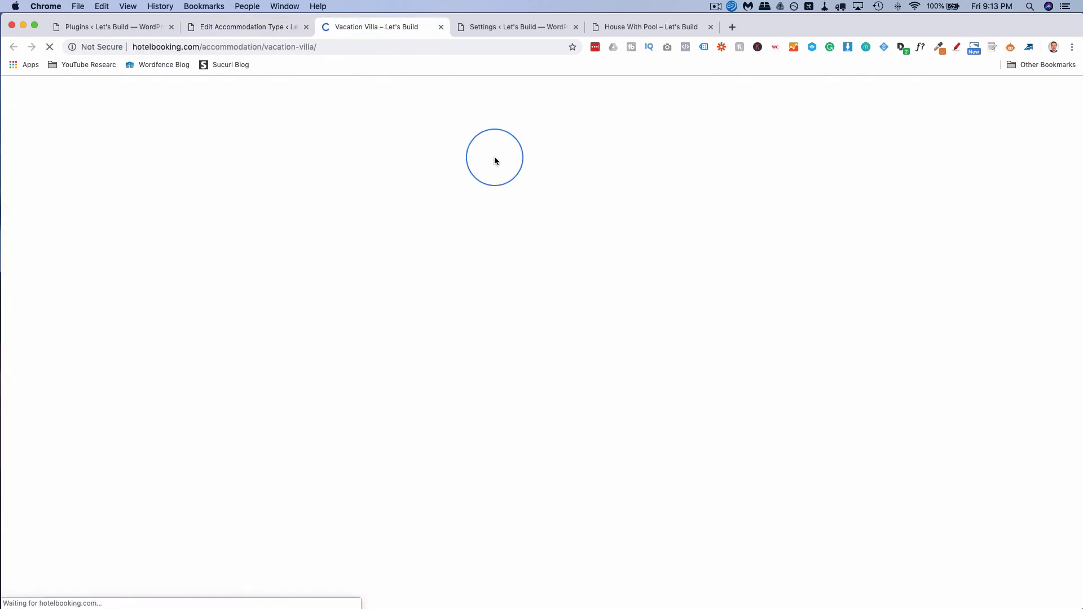
pyautogui.scroll(-3, 266, 214)
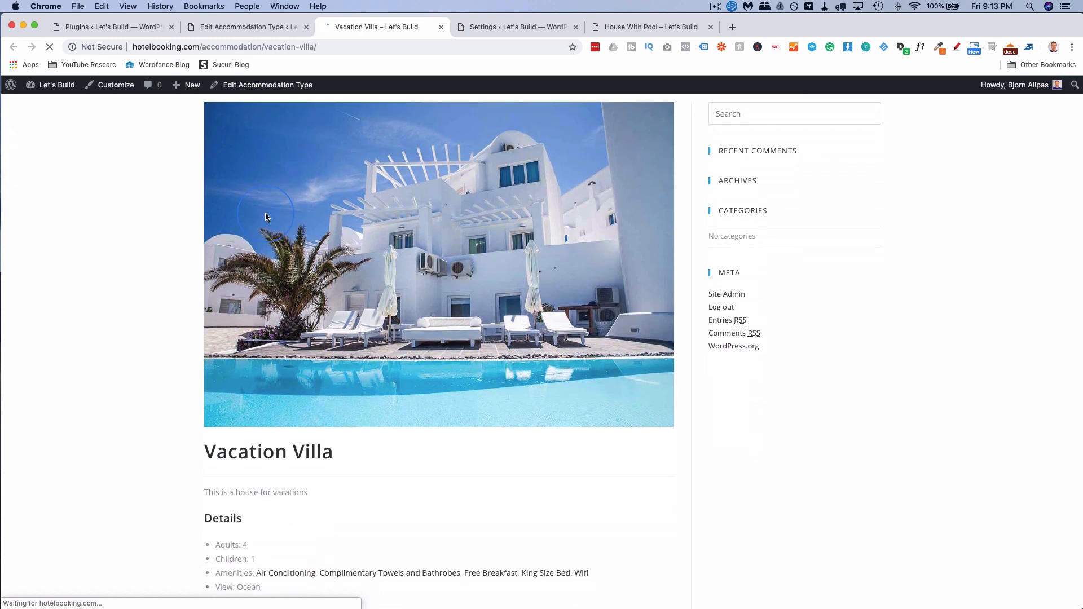
pyautogui.scroll(-6, 266, 217)
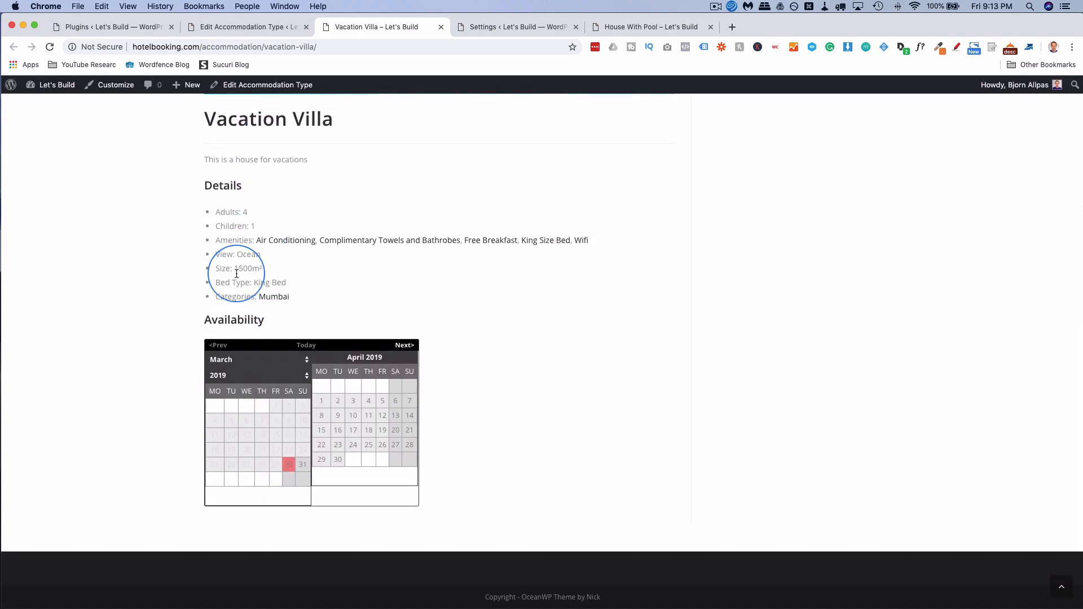
pyautogui.scroll(10, 236, 274)
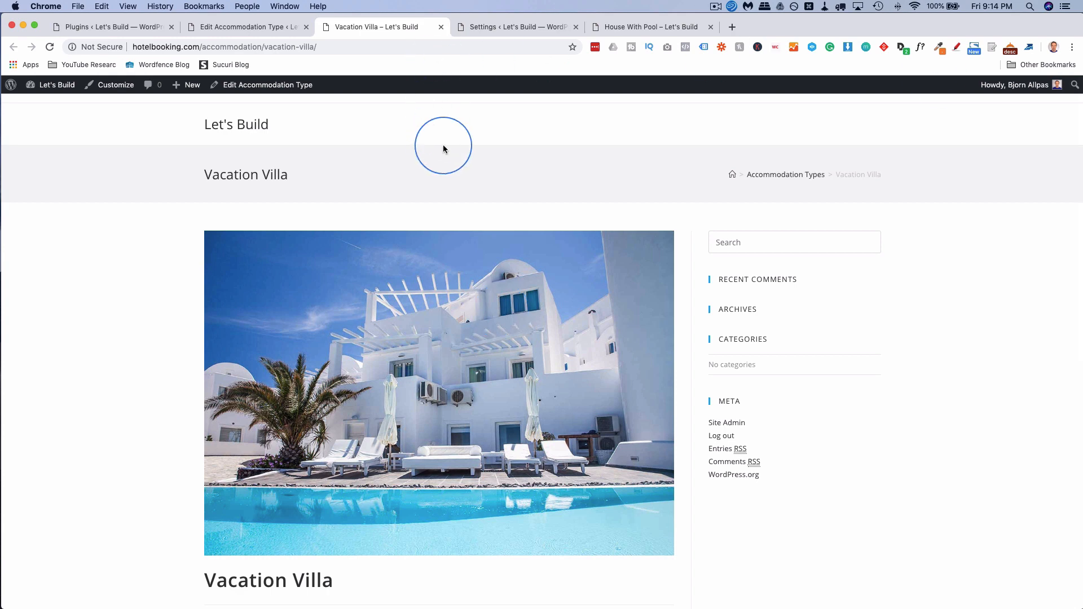
pyautogui.click(108, 28)
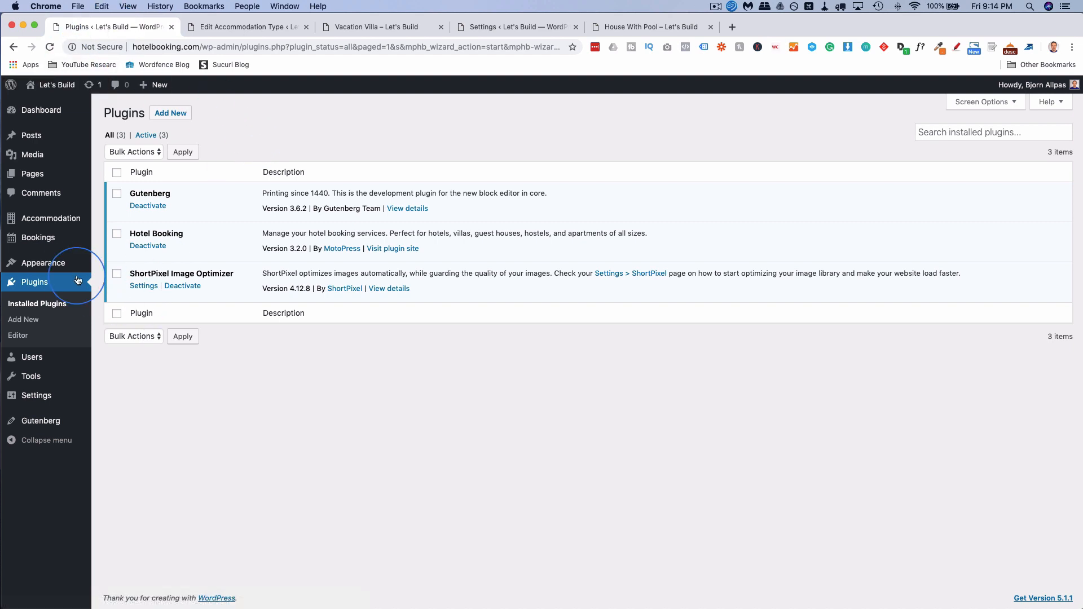
# Activate the Oceanica Lite theme from the installed themes.
pyautogui.moveTo(62, 263)
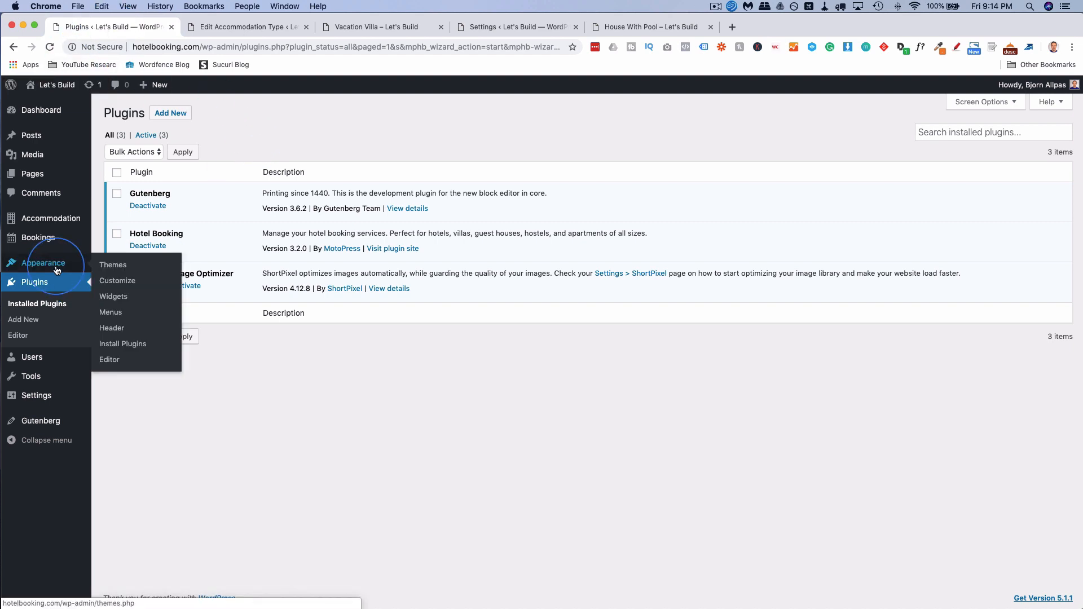
pyautogui.click(130, 269)
pyautogui.moveTo(392, 283)
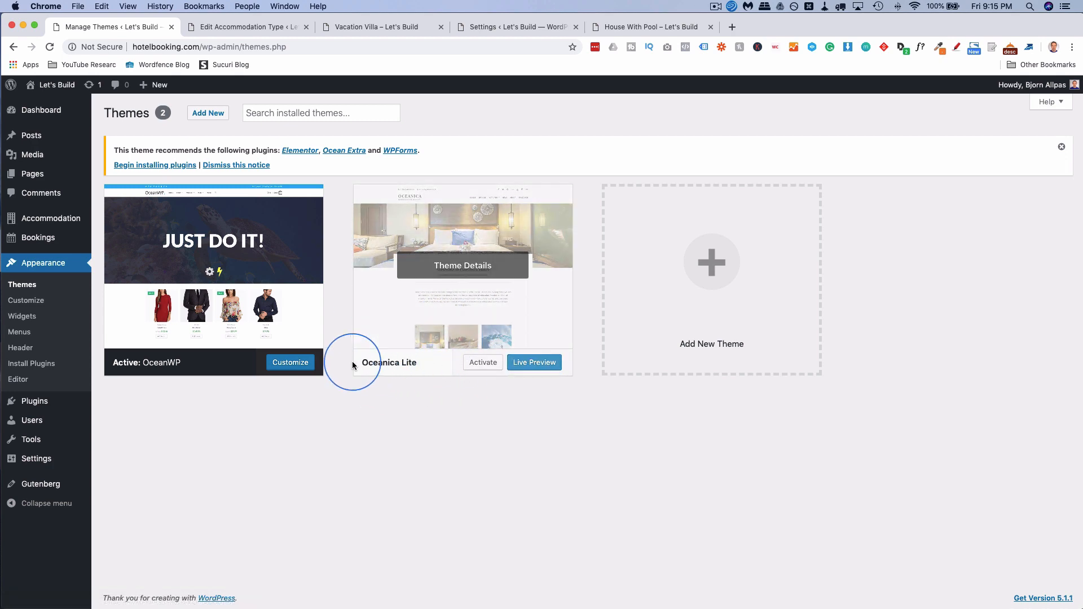
pyautogui.click(479, 365)
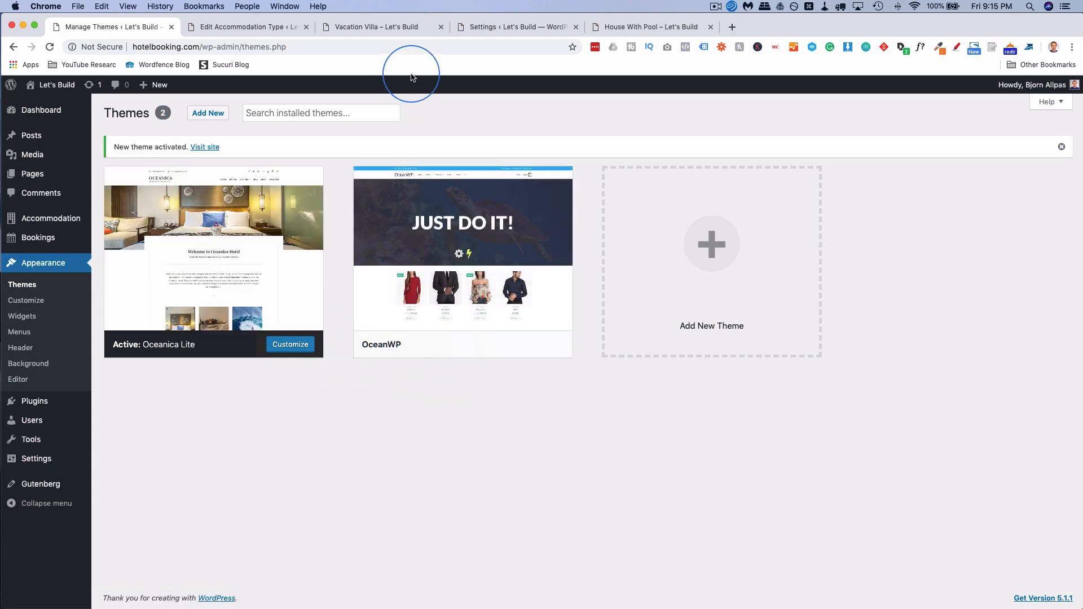
# Reload the Vacation Villa page to review it in the new theme, then return to its editor.
pyautogui.click(369, 30)
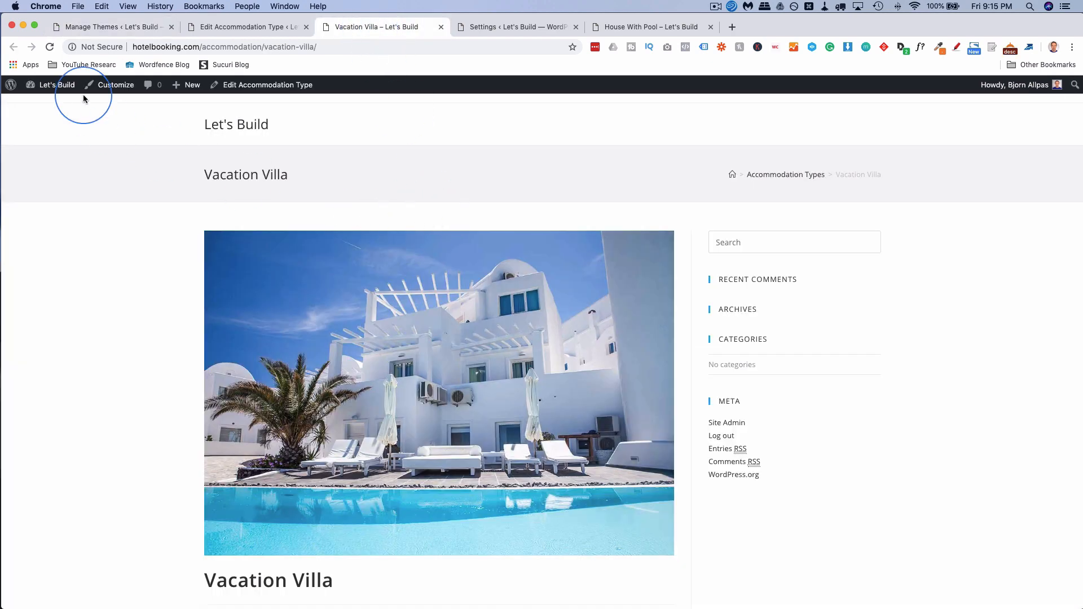
pyautogui.click(53, 49)
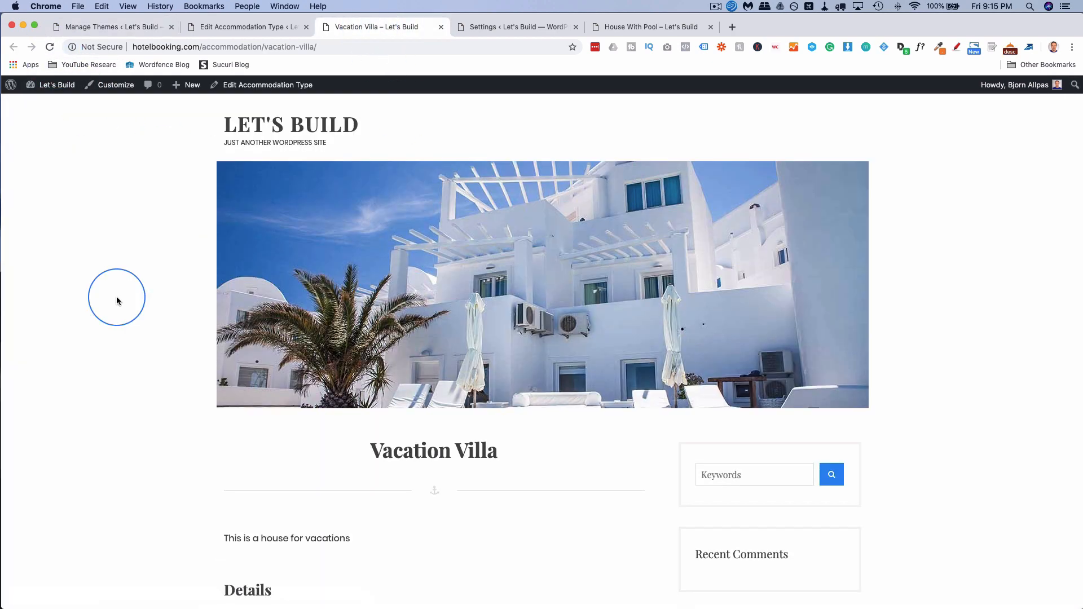
pyautogui.scroll(-5, 116, 300)
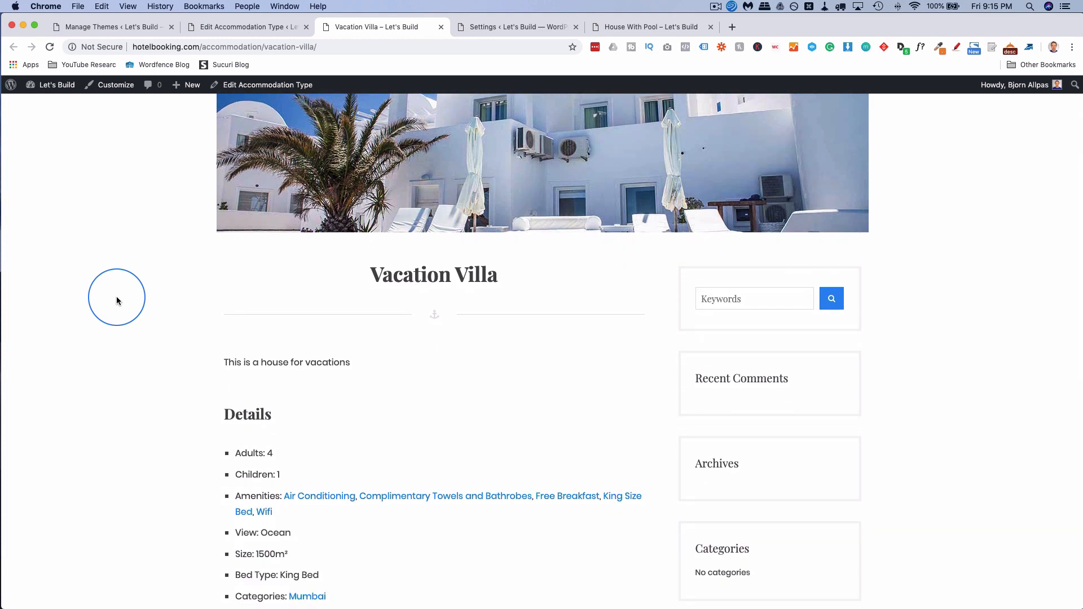
pyautogui.scroll(-10, 117, 300)
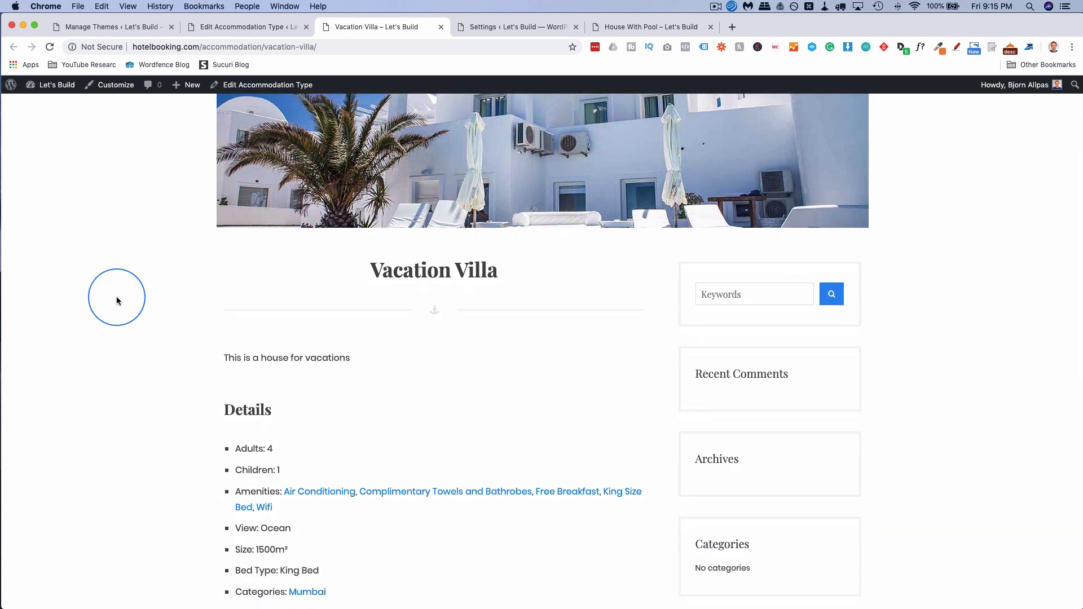
pyautogui.scroll(-5, 117, 300)
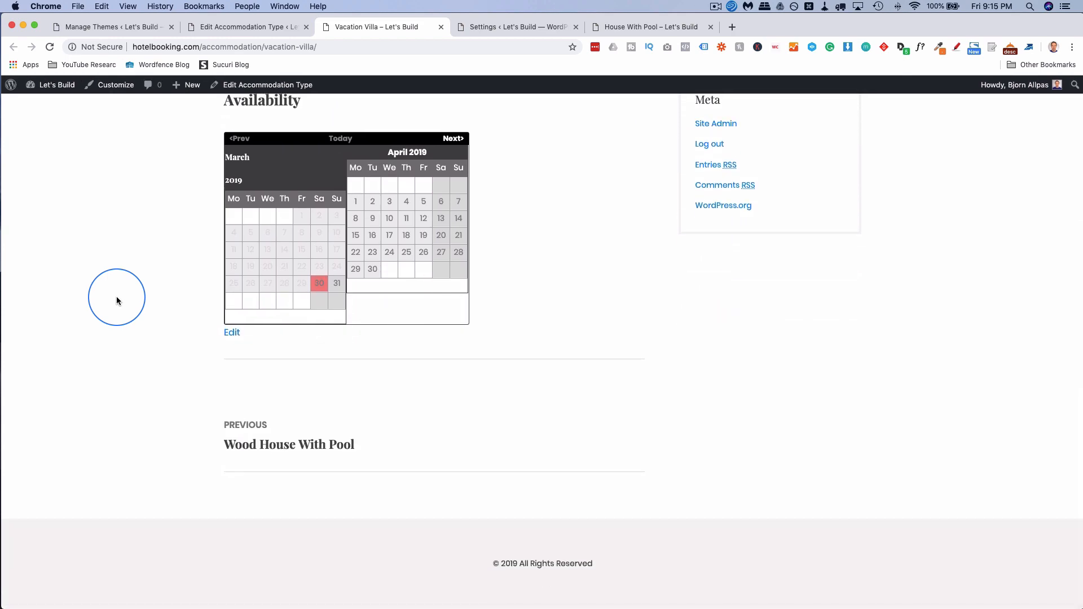
pyautogui.scroll(14, 117, 300)
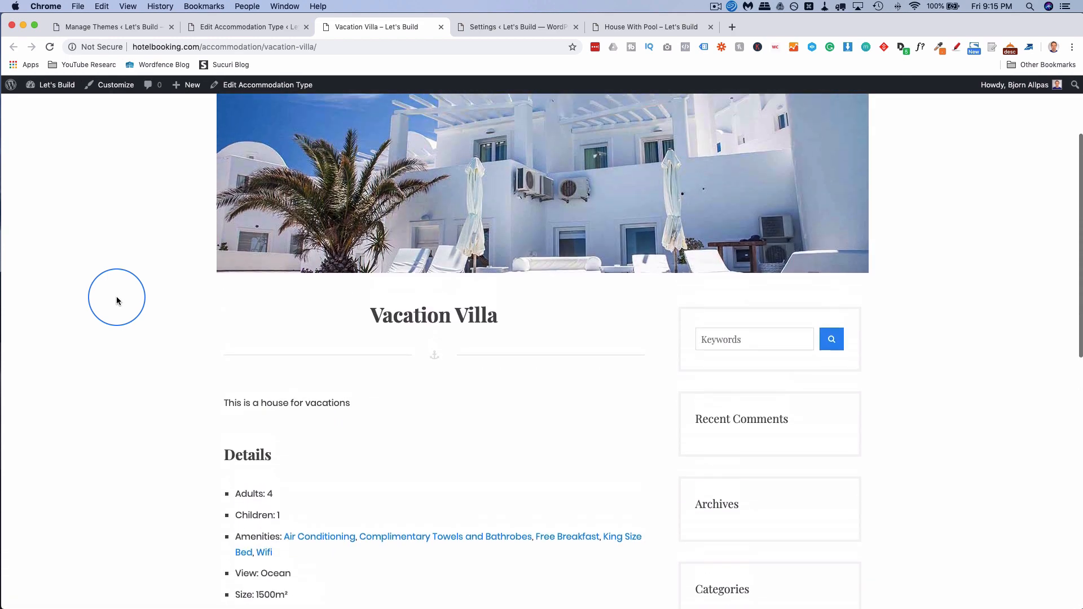
pyautogui.scroll(2, 117, 300)
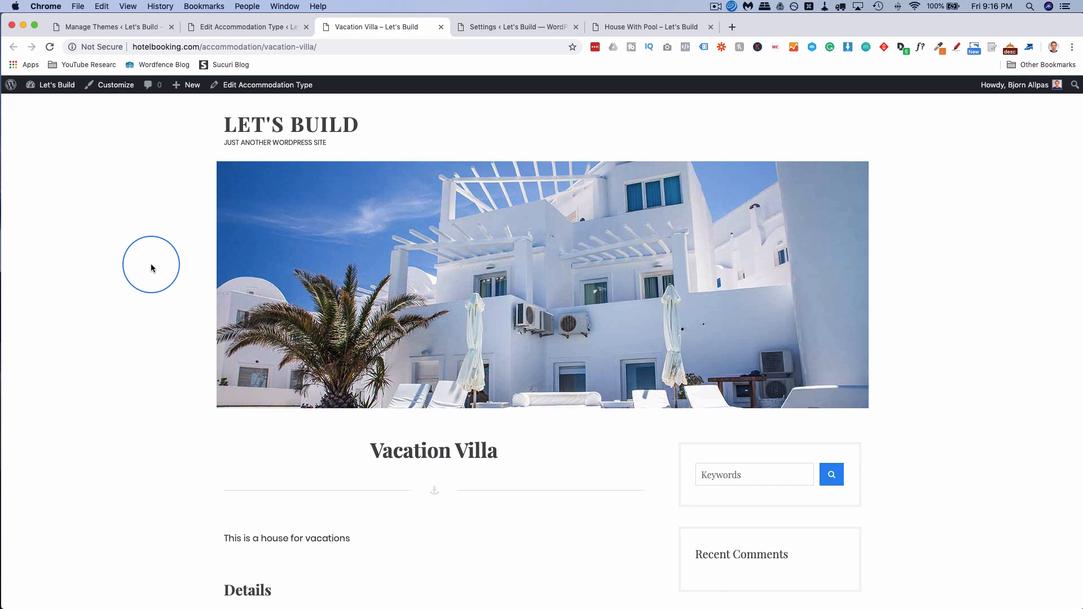
pyautogui.click(237, 27)
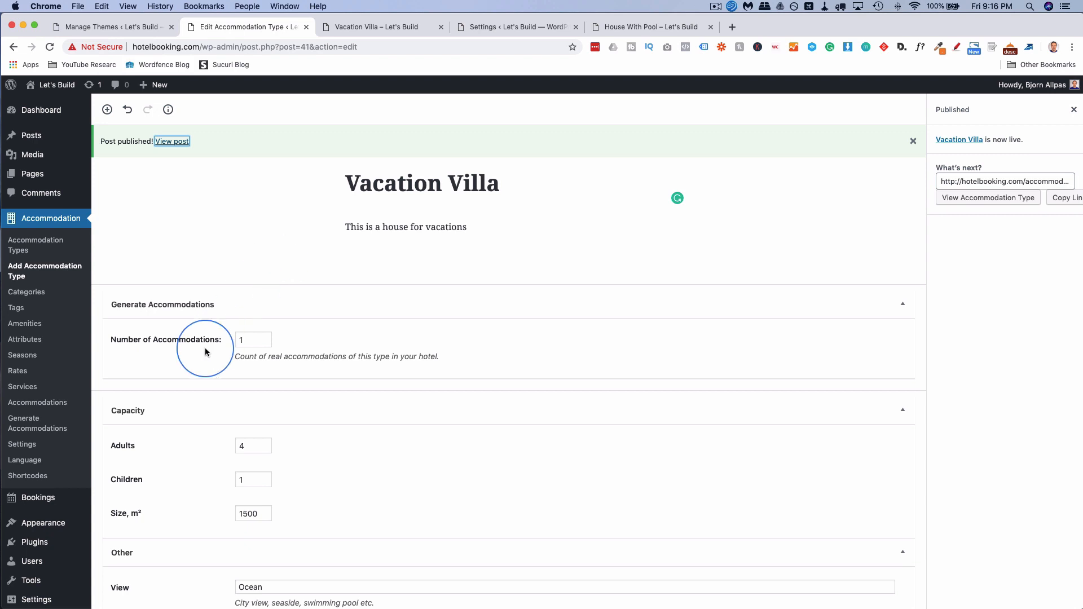
# Start a new season titled High Season.
pyautogui.click(25, 360)
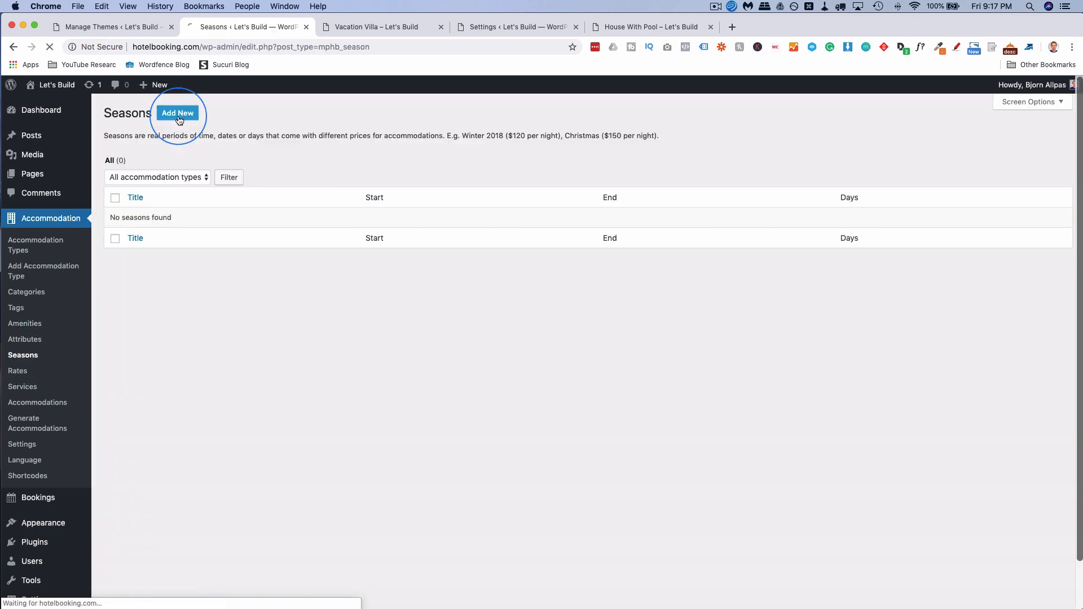
pyautogui.click(182, 143)
pyautogui.write('High Season')
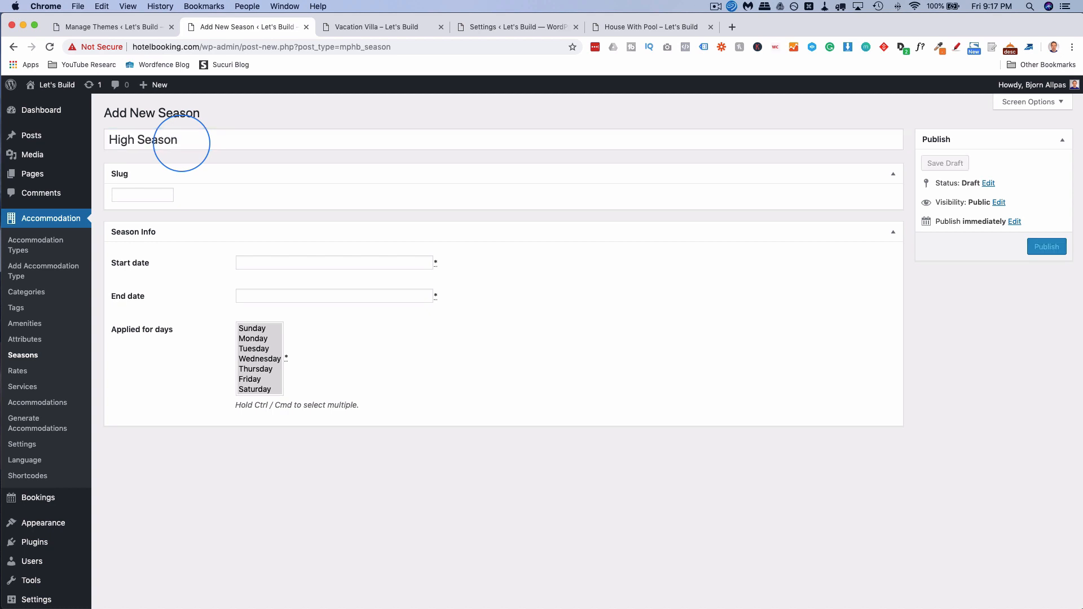
pyautogui.click(68, 132)
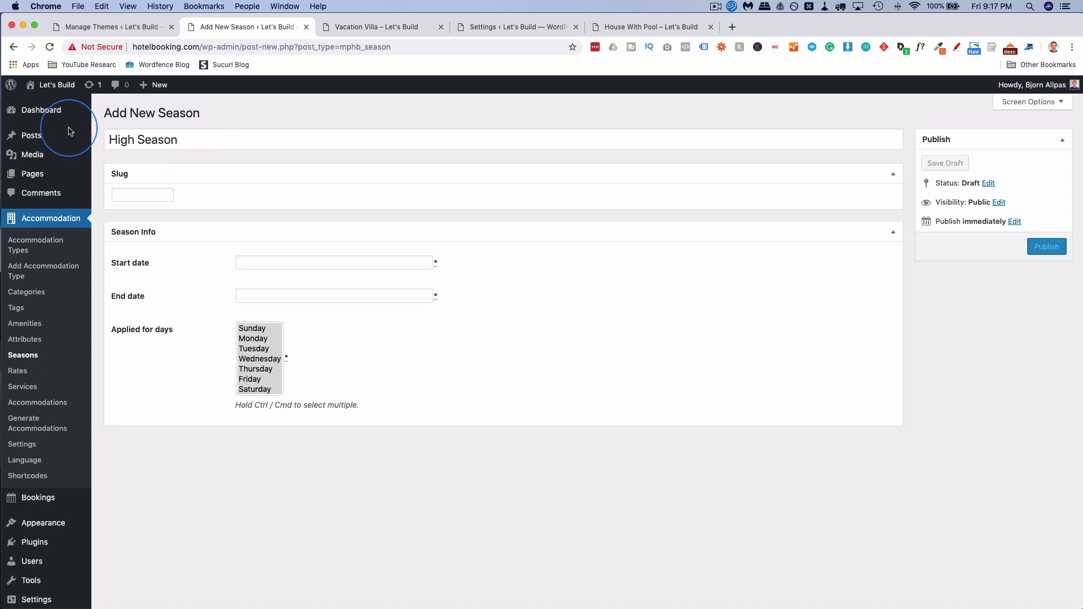
pyautogui.click(120, 195)
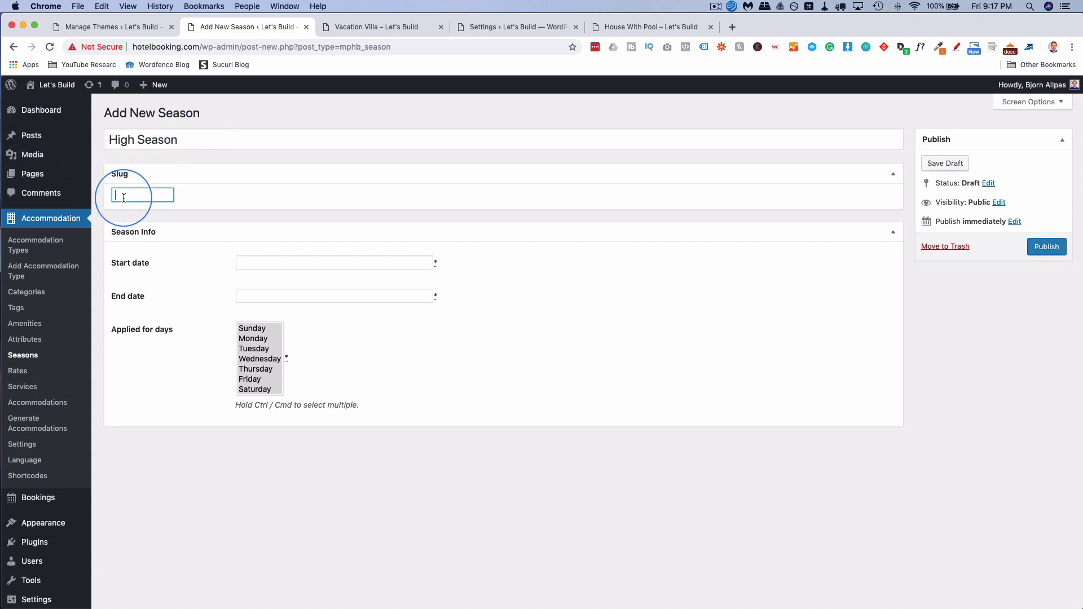
# Set the season dates from 01/03/2019 to 31/08/2019.
pyautogui.click(411, 263)
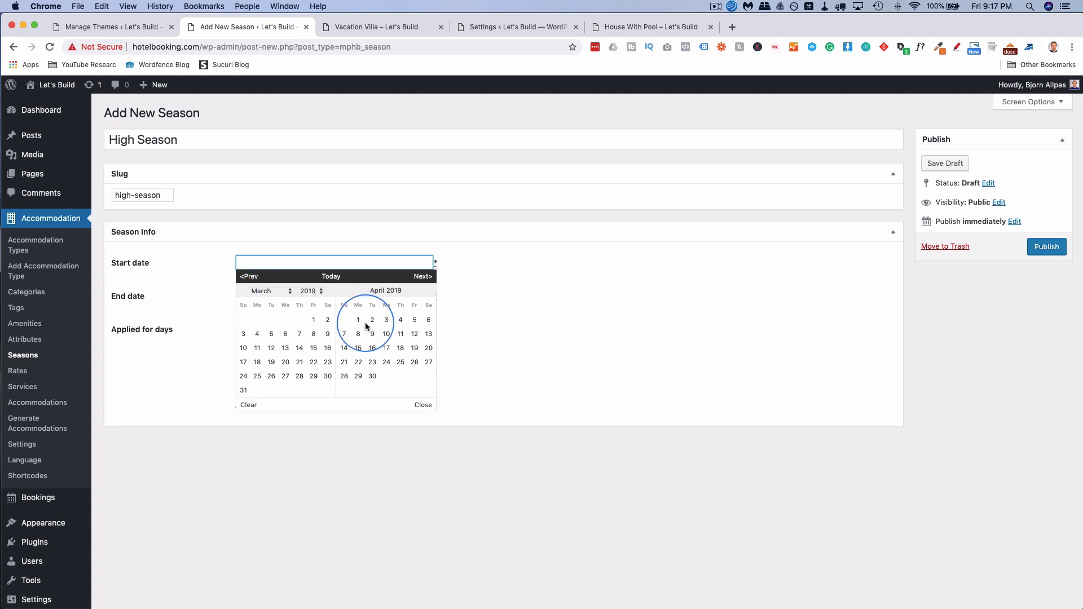
pyautogui.click(311, 322)
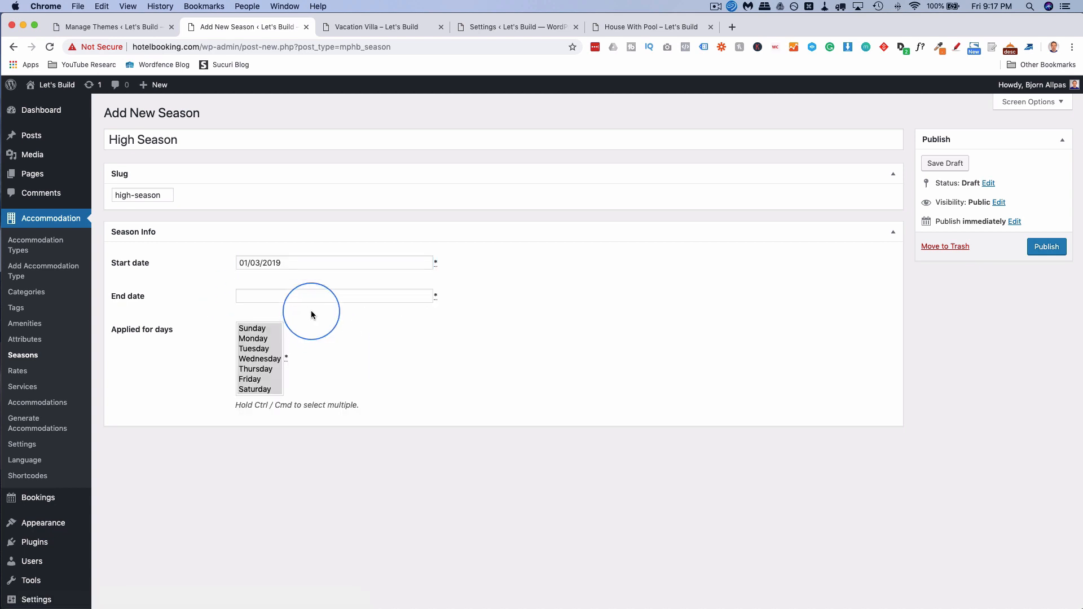
pyautogui.click(351, 295)
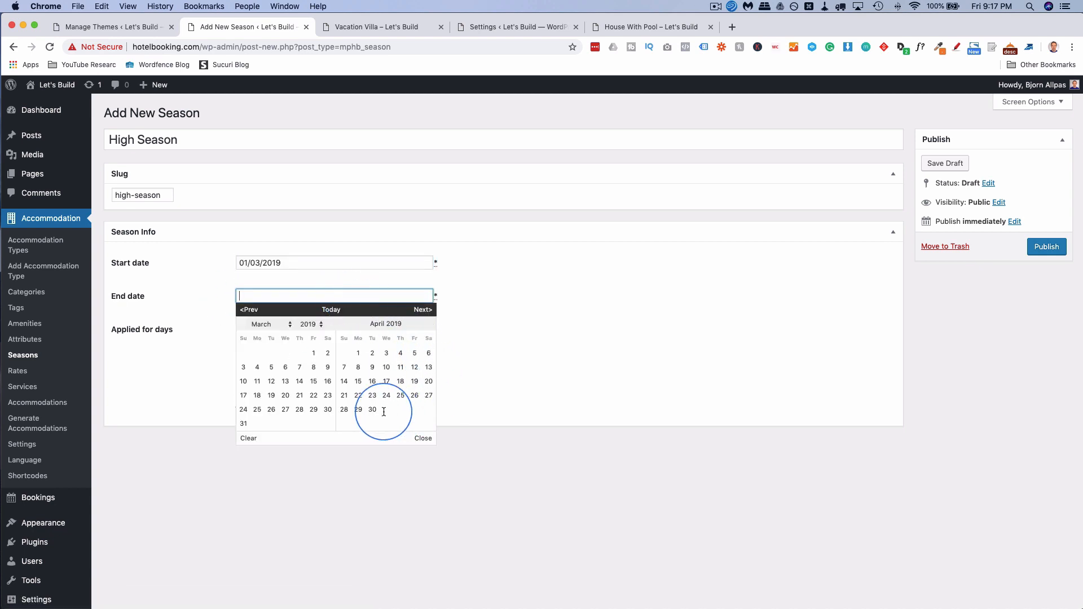
pyautogui.click(428, 311)
pyautogui.click(429, 313)
pyautogui.click(427, 311)
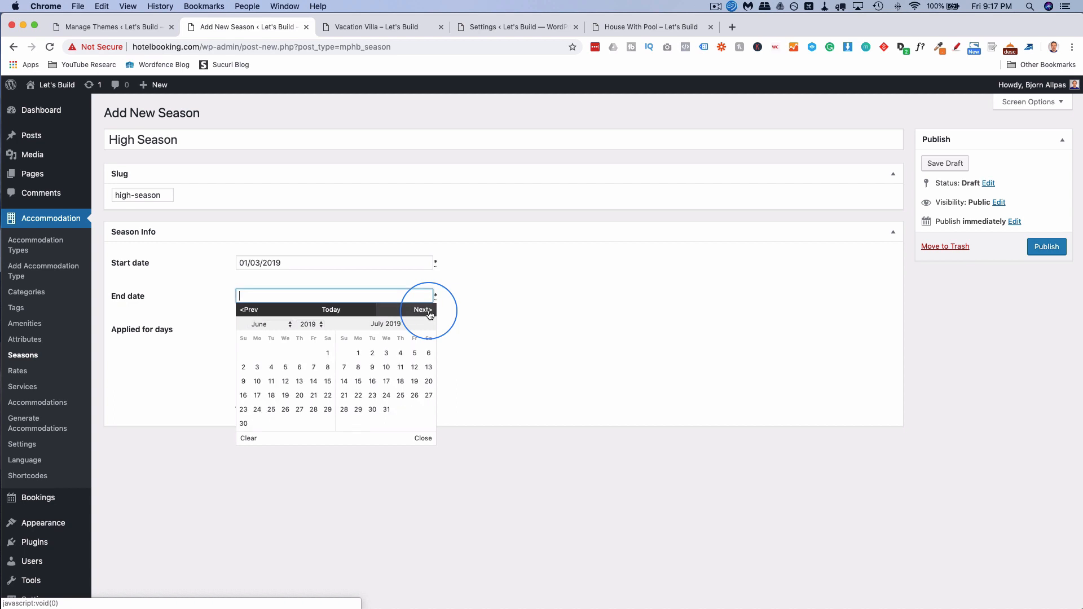
pyautogui.click(428, 312)
pyautogui.click(430, 411)
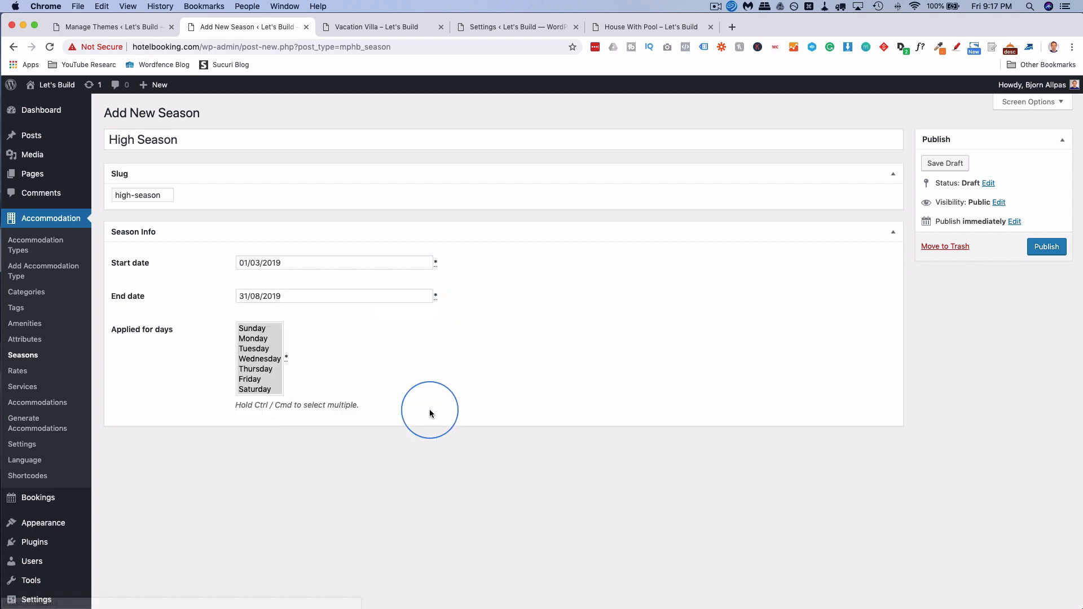
# Apply the season to Sunday through Saturday and publish it.
pyautogui.moveTo(247, 329); pyautogui.dragTo(261, 392)
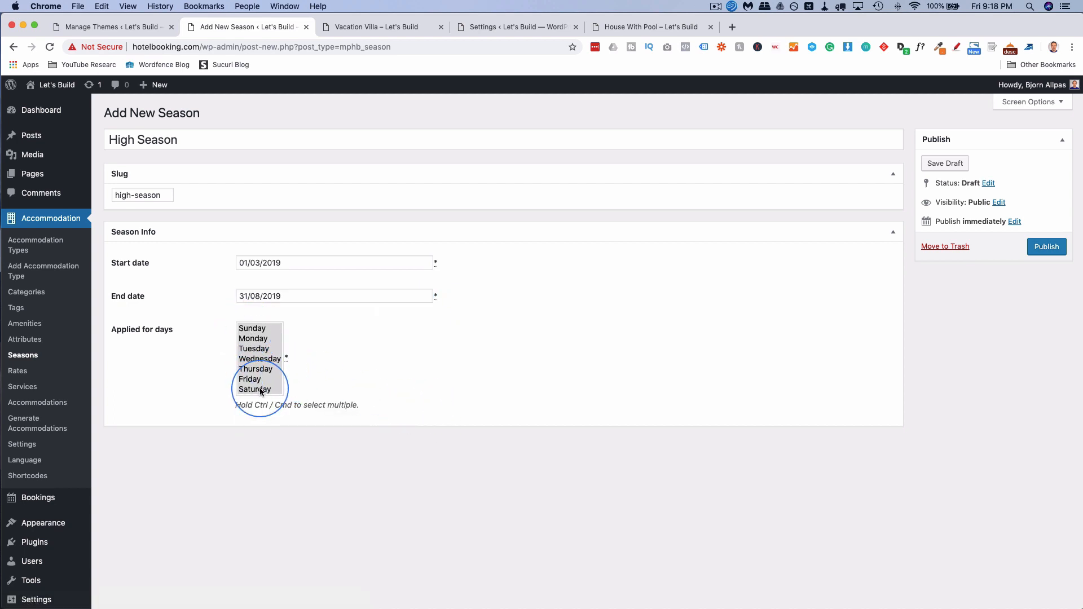
pyautogui.click(263, 337)
pyautogui.click(254, 328)
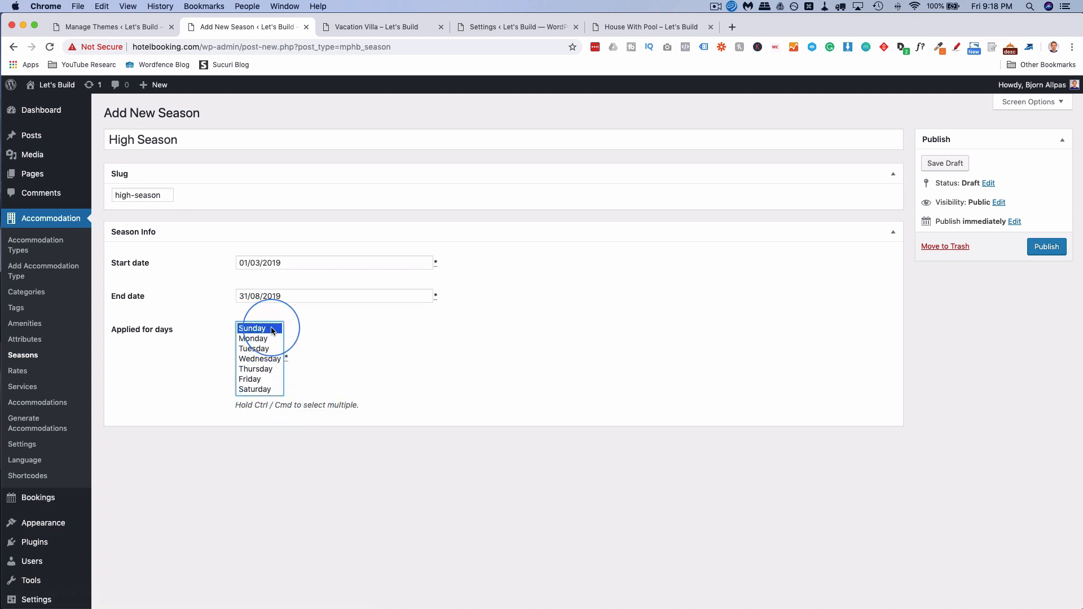
pyautogui.scroll(-2, 279, 384)
pyautogui.keyDown('shift'); pyautogui.click(265, 339); pyautogui.keyUp('shift')
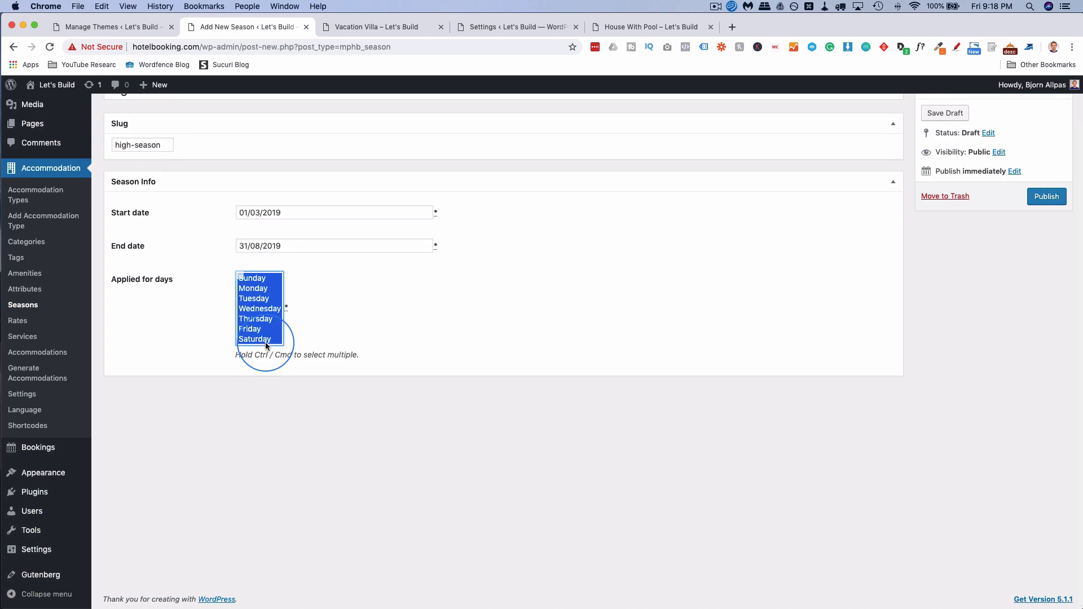
pyautogui.scroll(2, 624, 310)
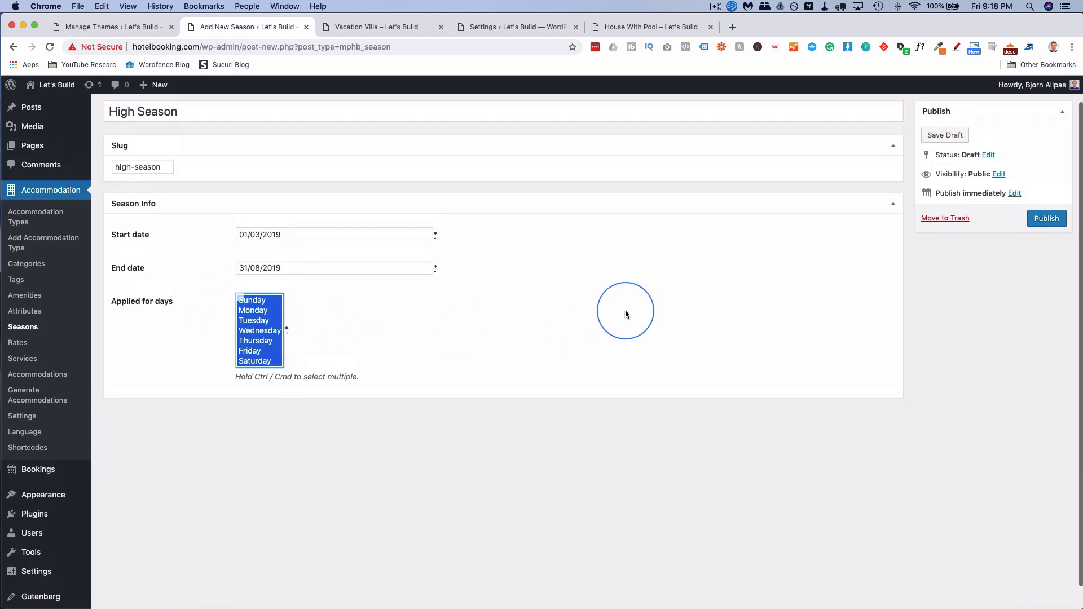
pyautogui.click(1046, 246)
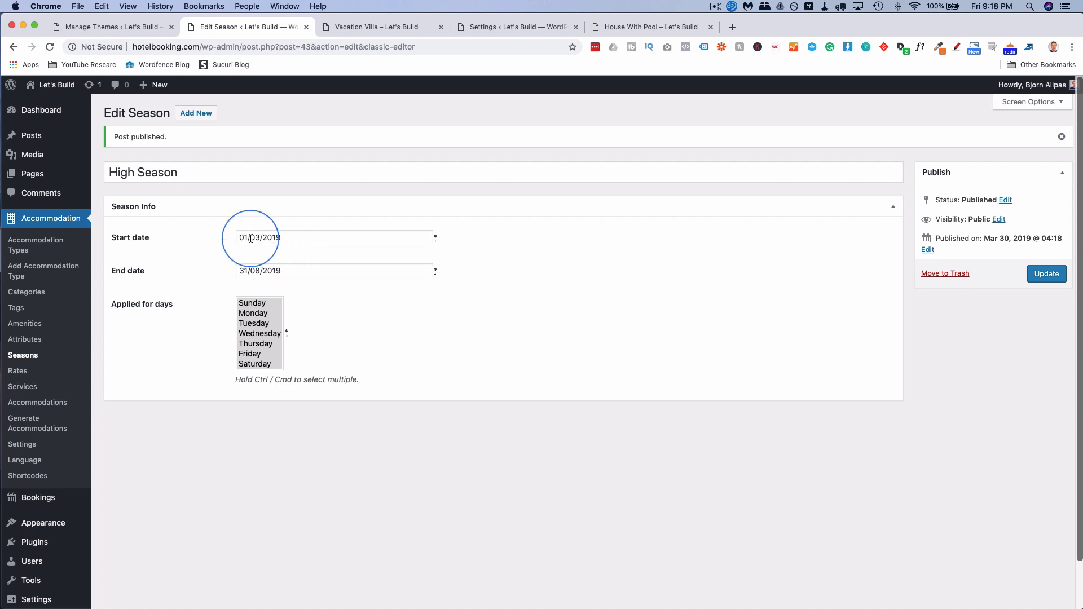
# Start another new season titled Low Season.
pyautogui.click(197, 120)
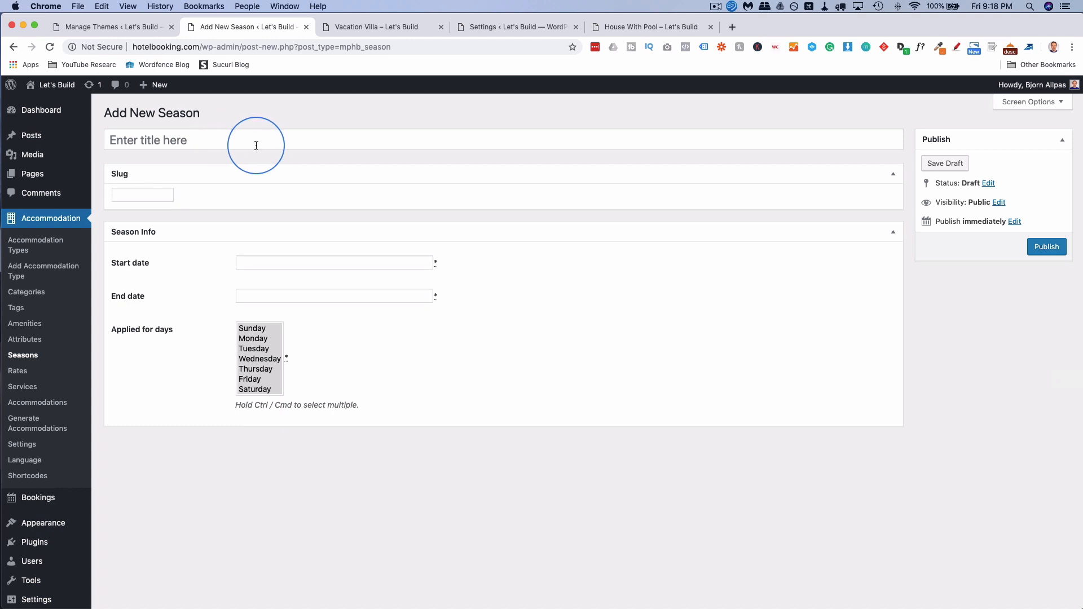
pyautogui.click(224, 145)
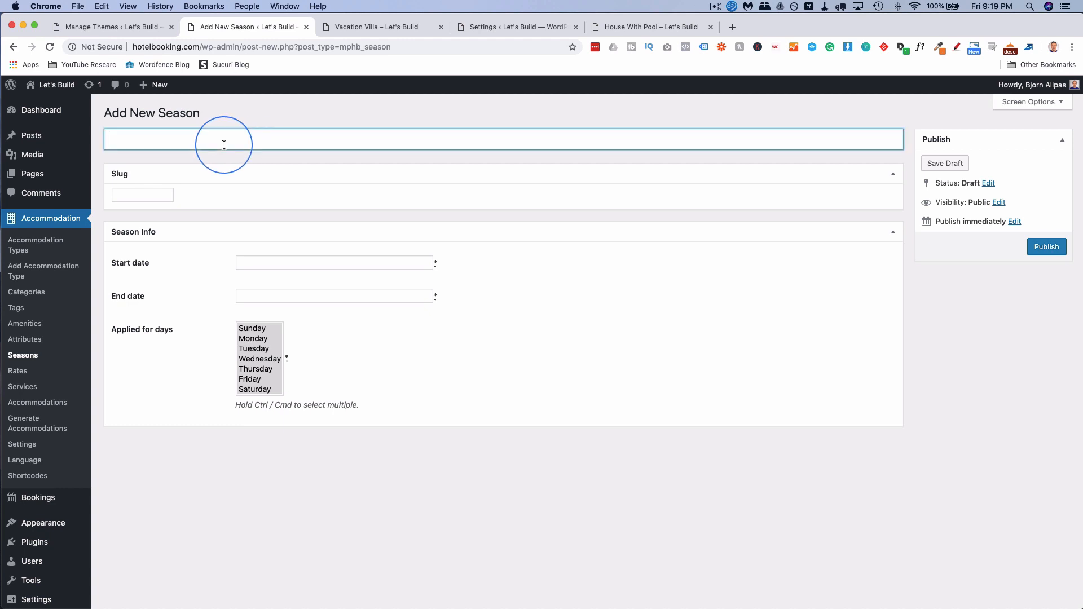
pyautogui.write('Low Season')
pyautogui.click(137, 194)
pyautogui.press('Escape')
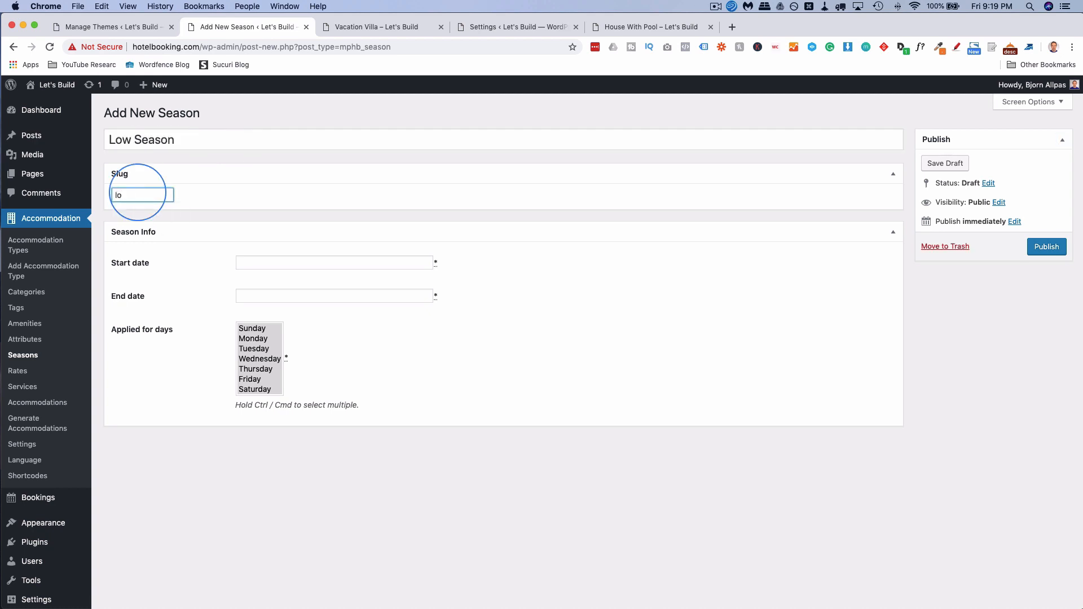
# Set dates 01/09/2019 to 29/02/2020, select all seven days, and publish.
pyautogui.click(271, 262)
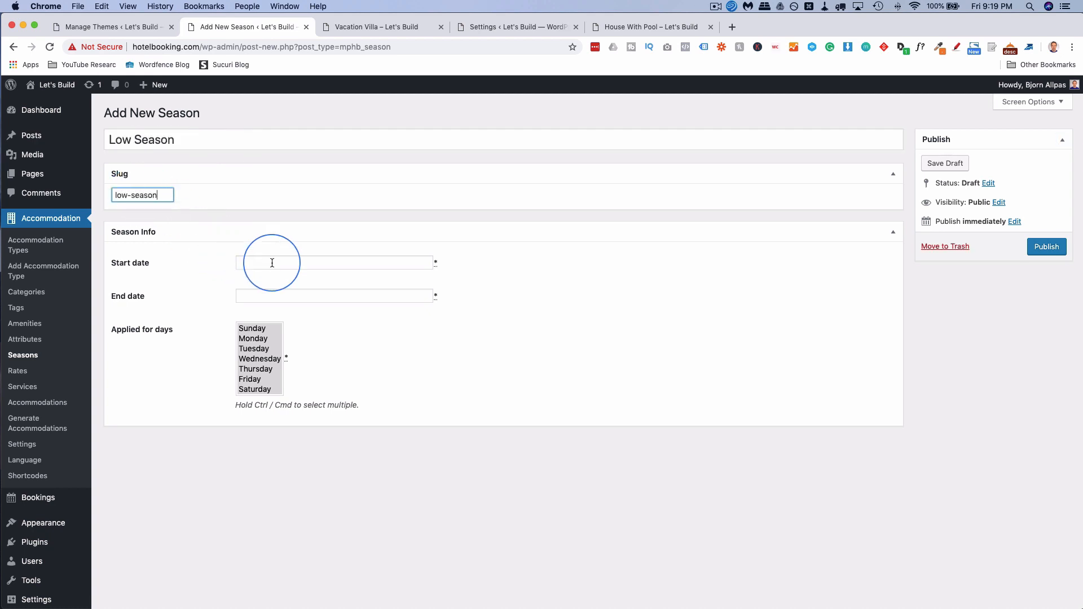
pyautogui.click(424, 278)
pyautogui.click(424, 278)
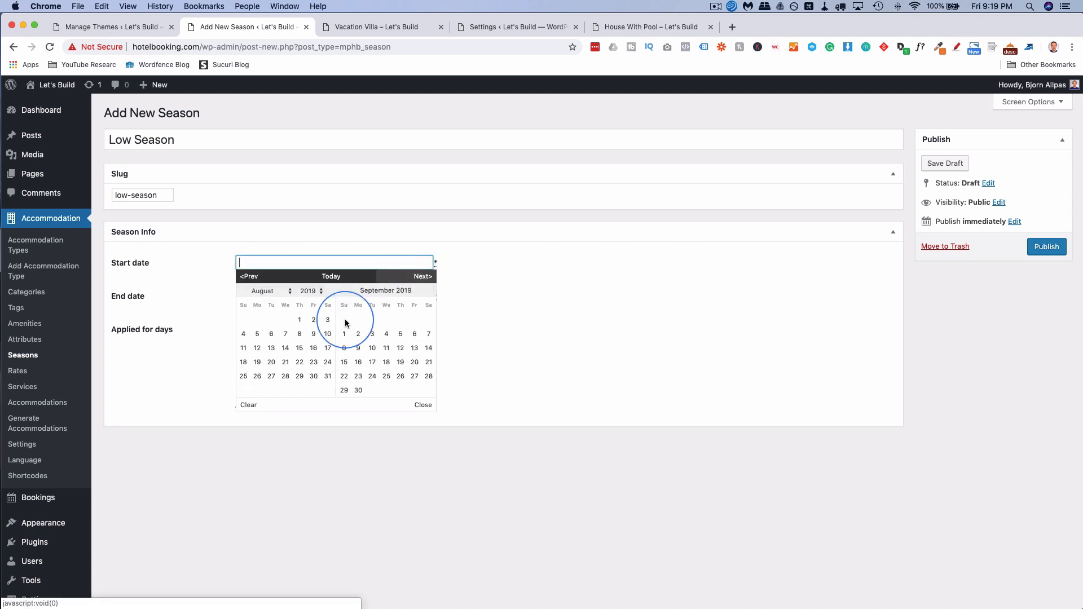
pyautogui.click(345, 319)
pyautogui.click(418, 297)
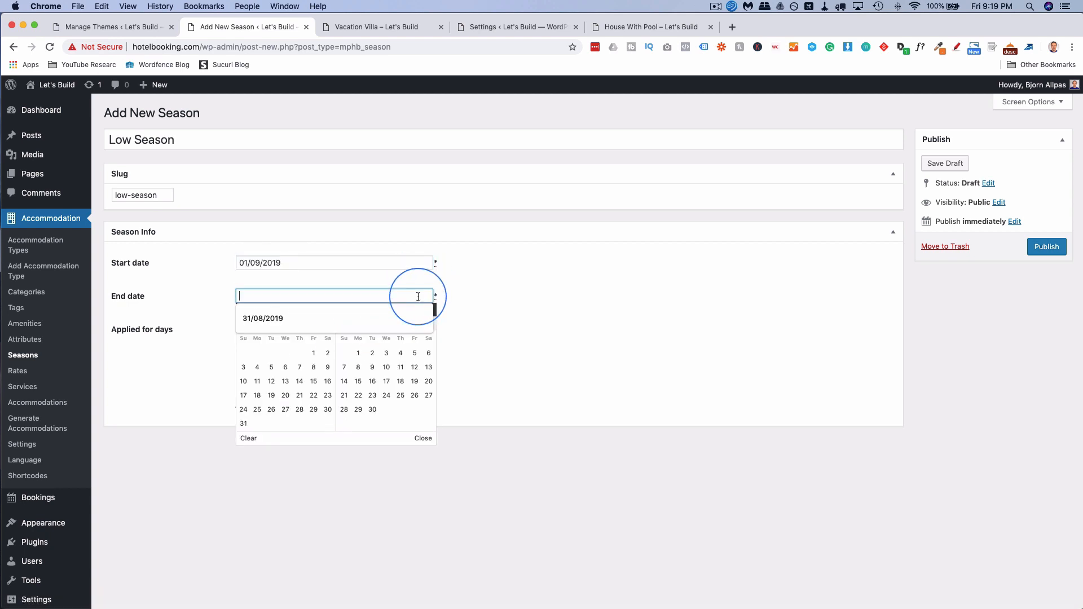
pyautogui.click(425, 310)
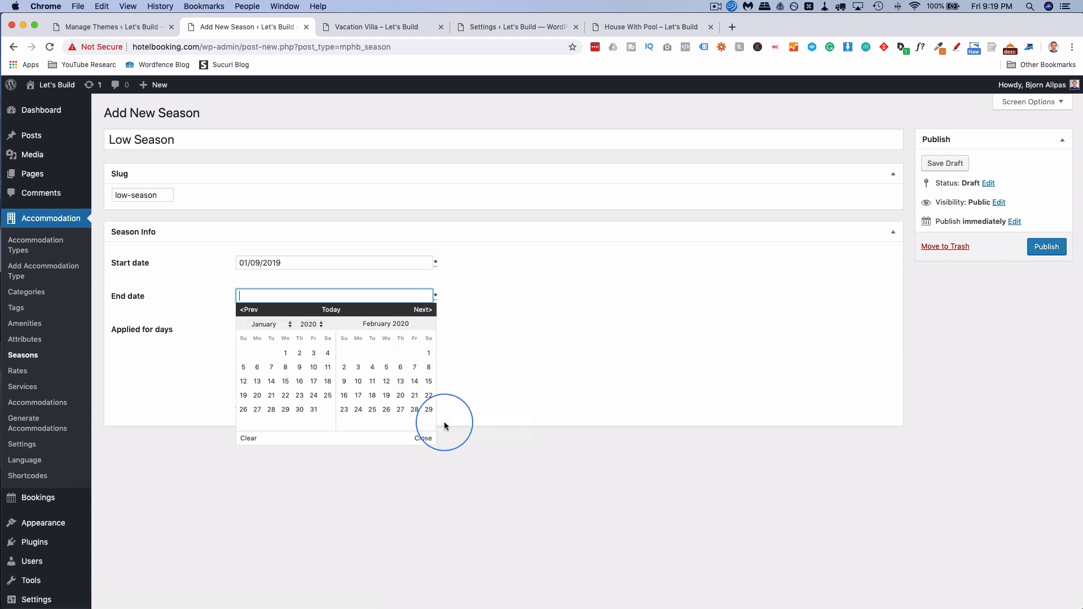
pyautogui.click(430, 412)
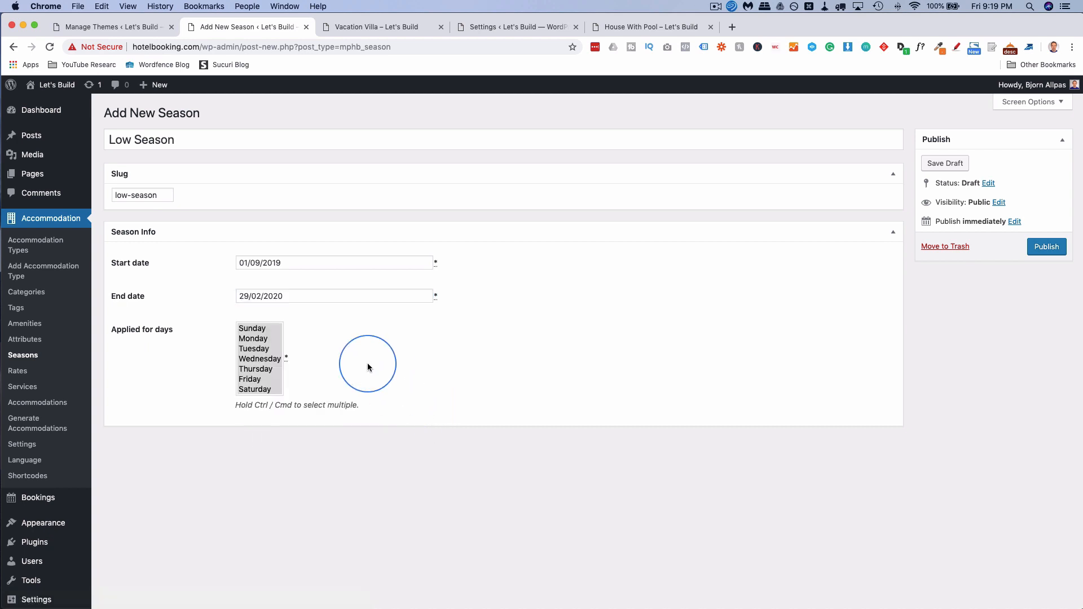
pyautogui.click(255, 329)
pyautogui.keyDown('shift'); pyautogui.click(257, 386); pyautogui.keyUp('shift')
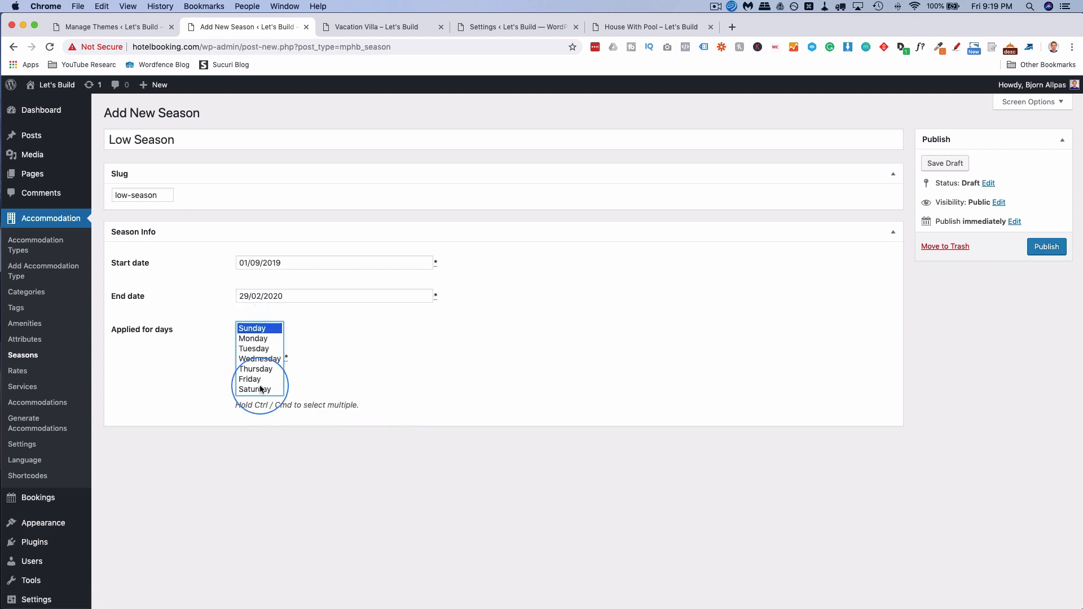
pyautogui.click(1047, 248)
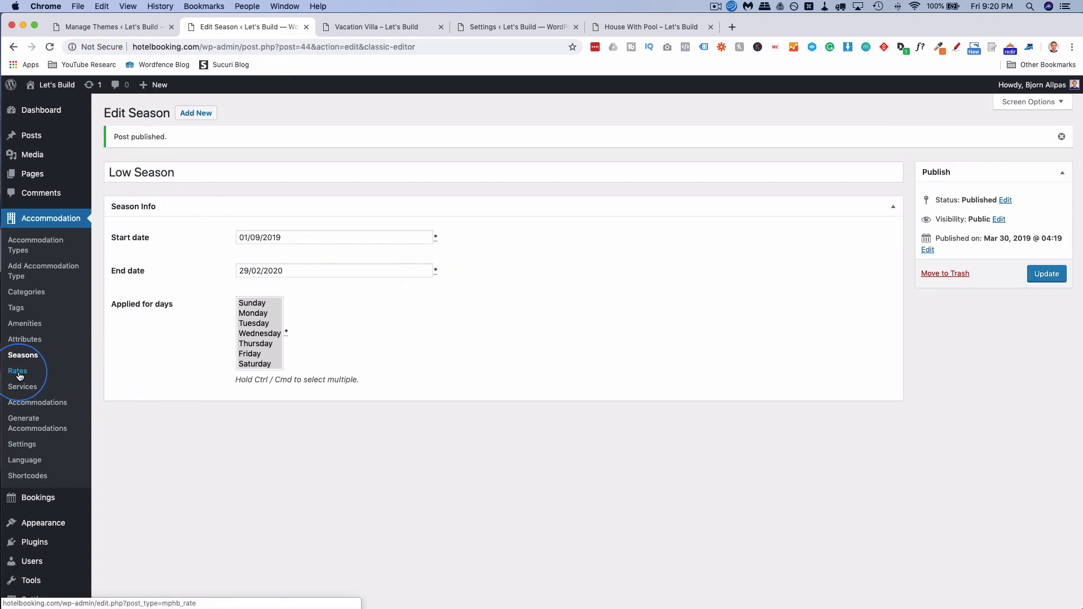
# Create a rate titled Standard assigned to the House With Pool accommodation type.
pyautogui.click(19, 371)
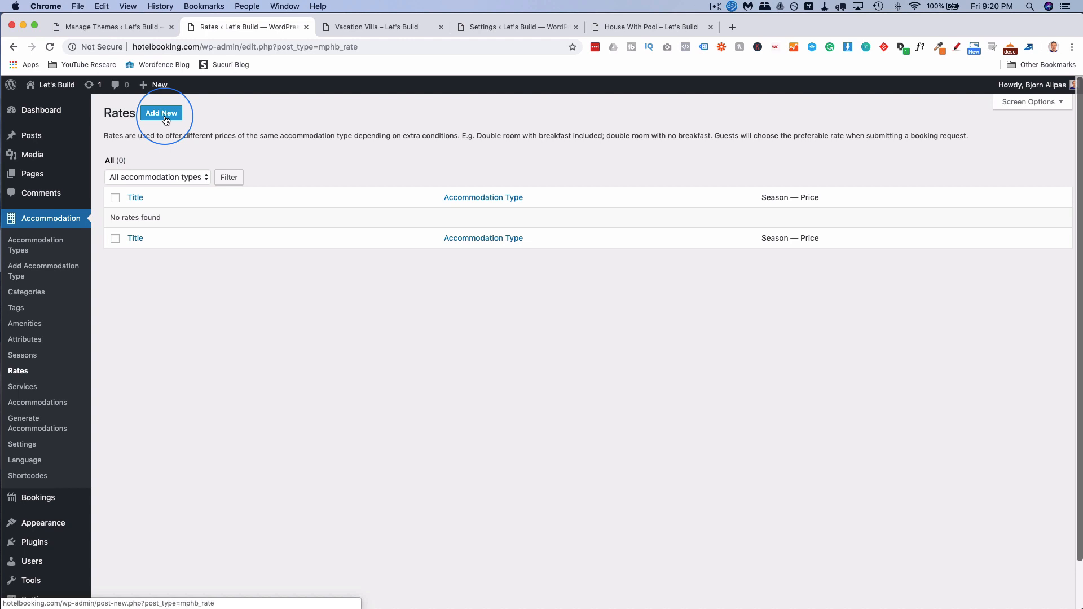
pyautogui.click(158, 112)
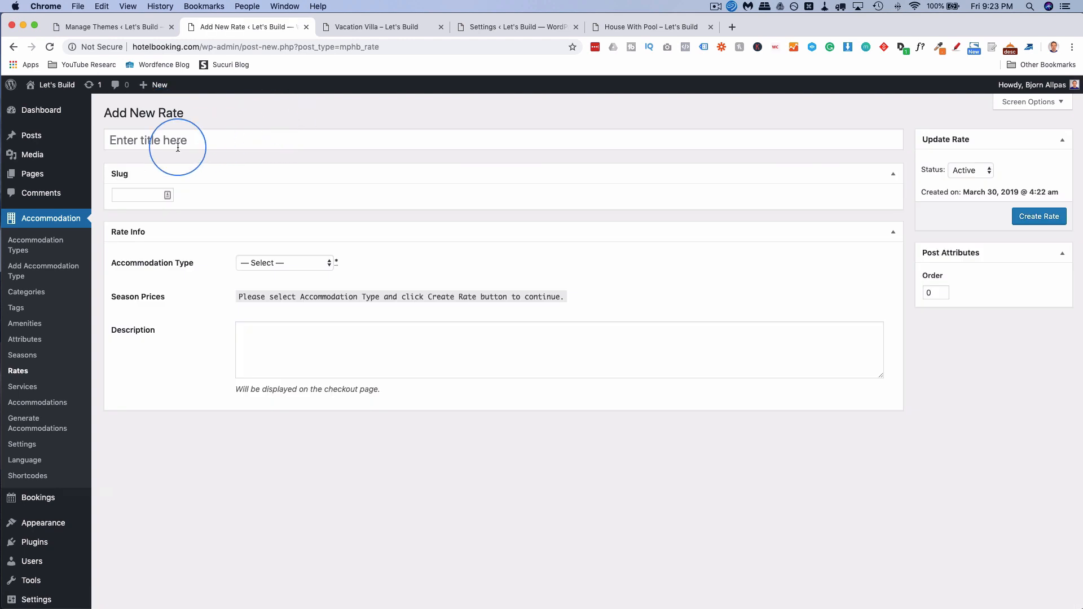
pyautogui.click(186, 141)
pyautogui.write('Stand')
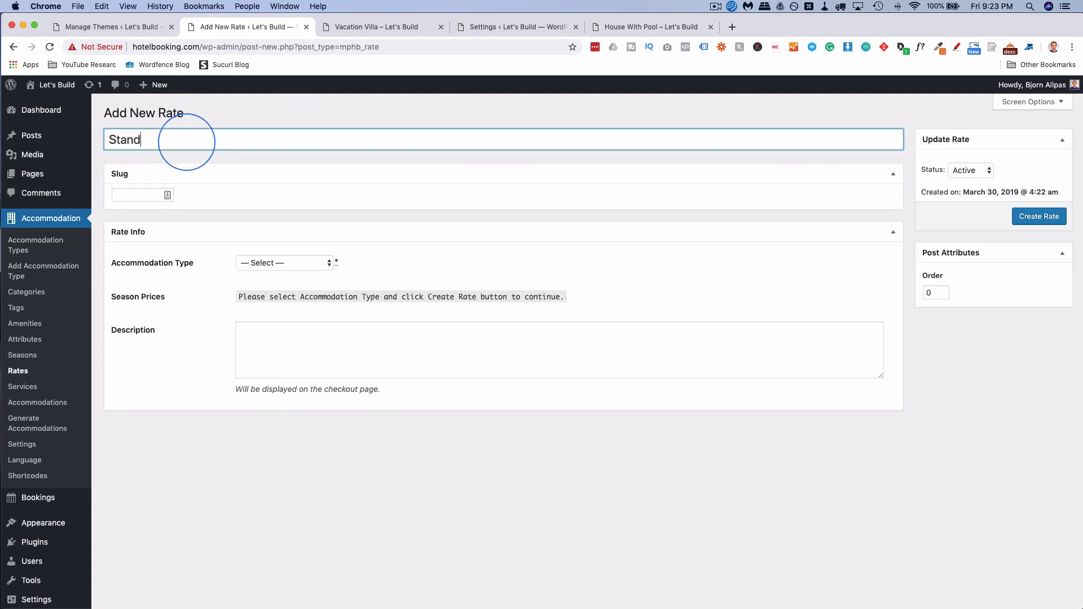
pyautogui.write('ard')
pyautogui.click(151, 196)
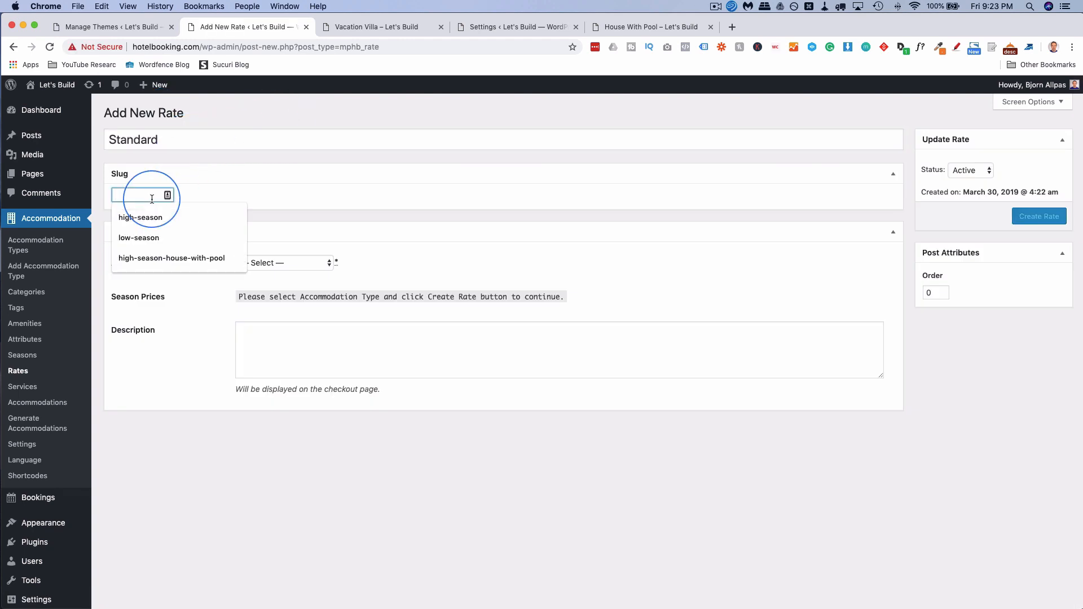
pyautogui.write('standard')
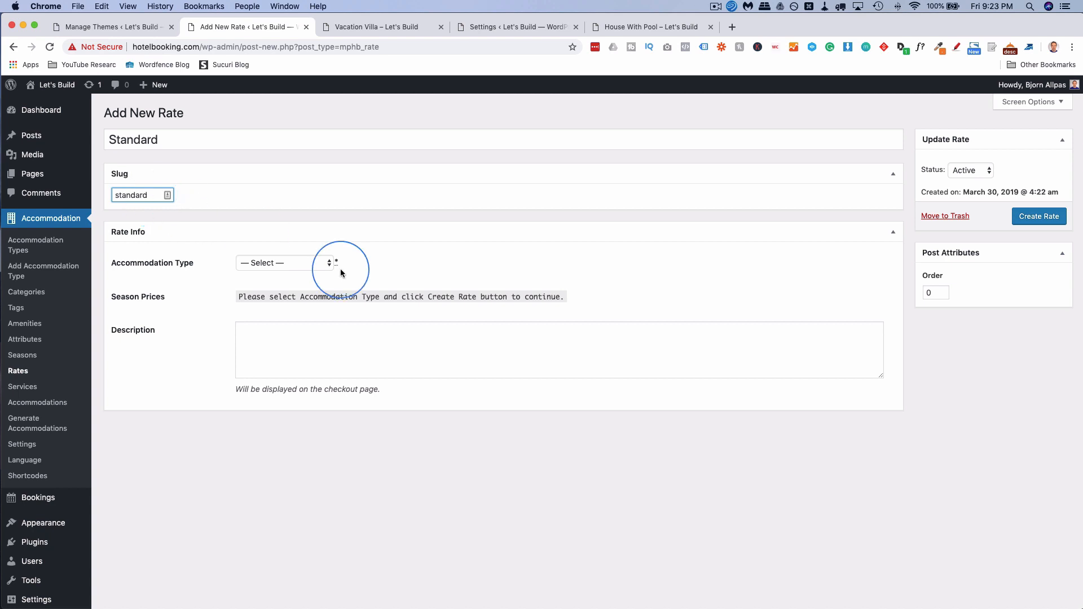
pyautogui.click(305, 264)
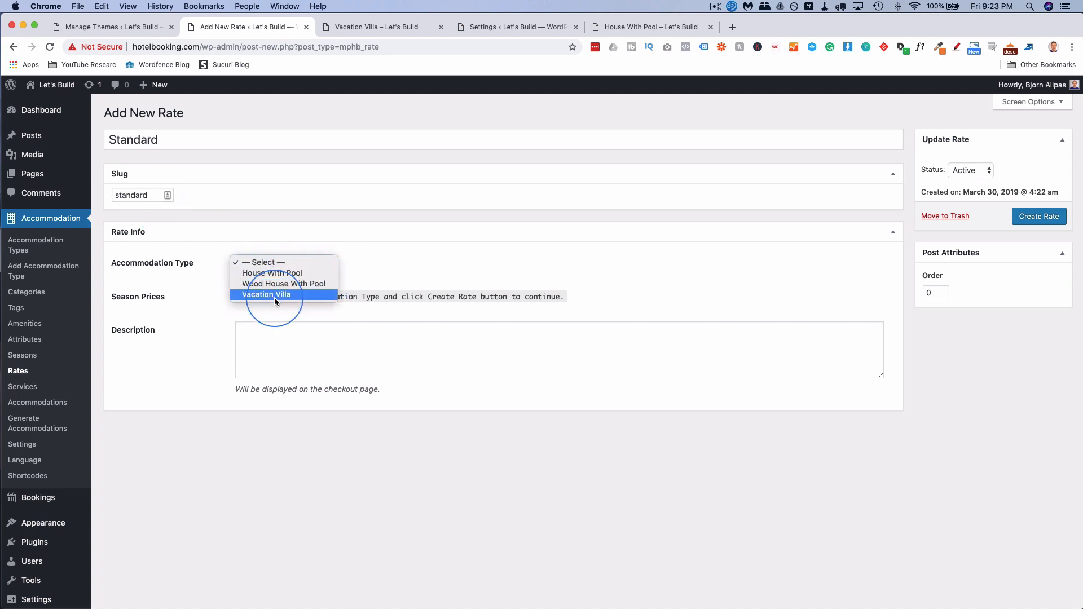
pyautogui.click(294, 275)
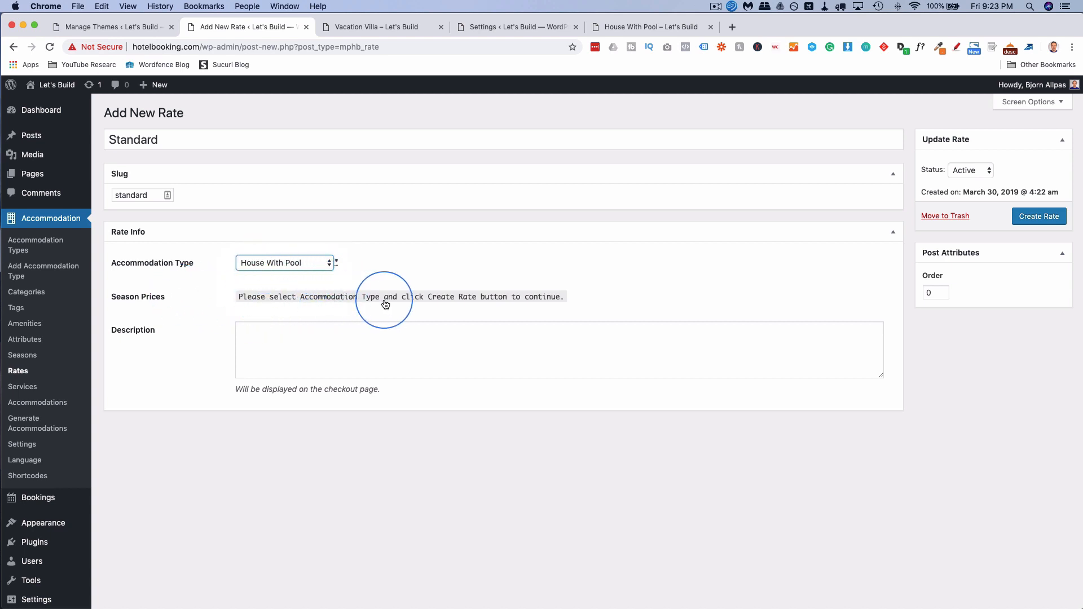
pyautogui.click(1029, 224)
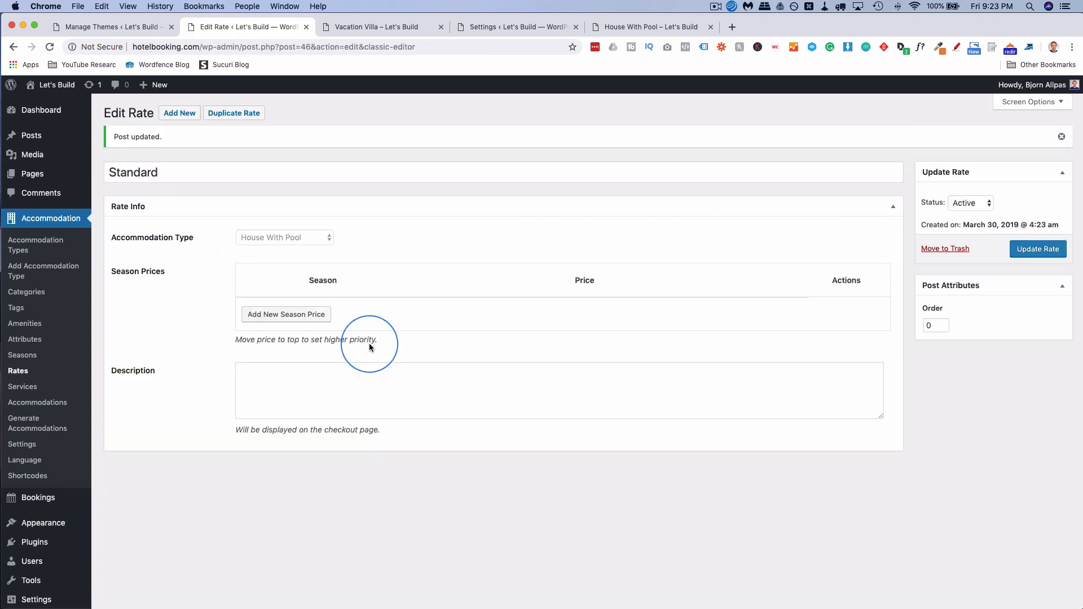
# Add a High Season price row to the Standard rate at 250 per night.
pyautogui.click(294, 317)
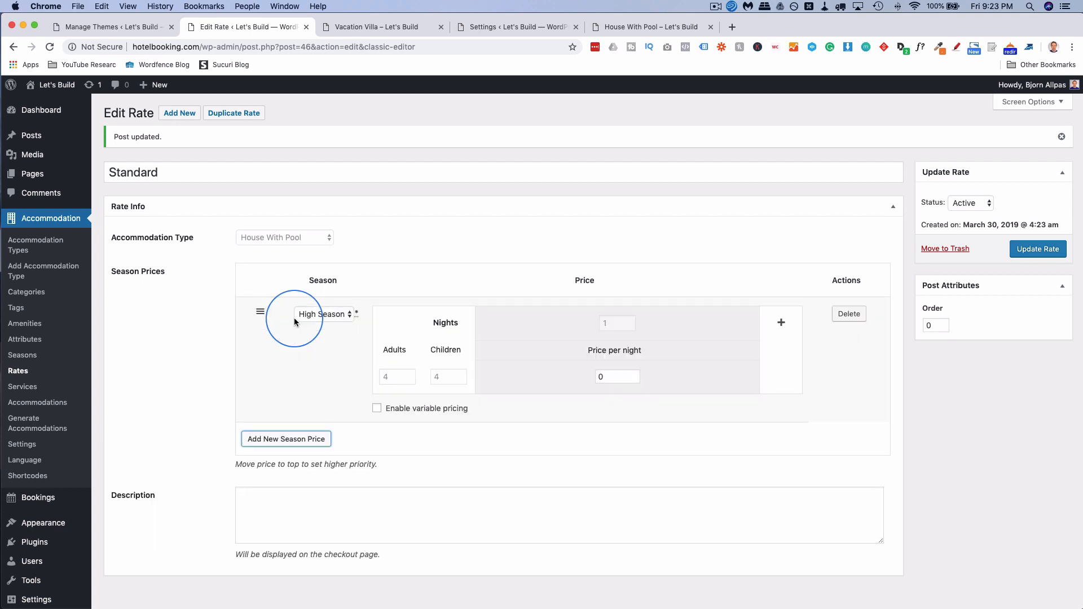
pyautogui.click(305, 320)
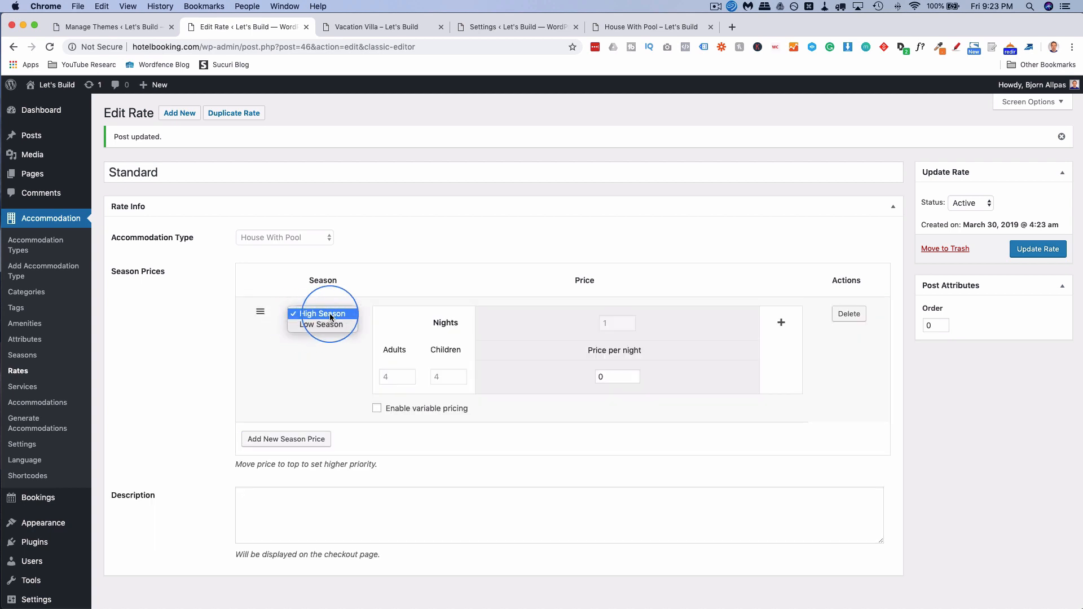
pyautogui.click(309, 314)
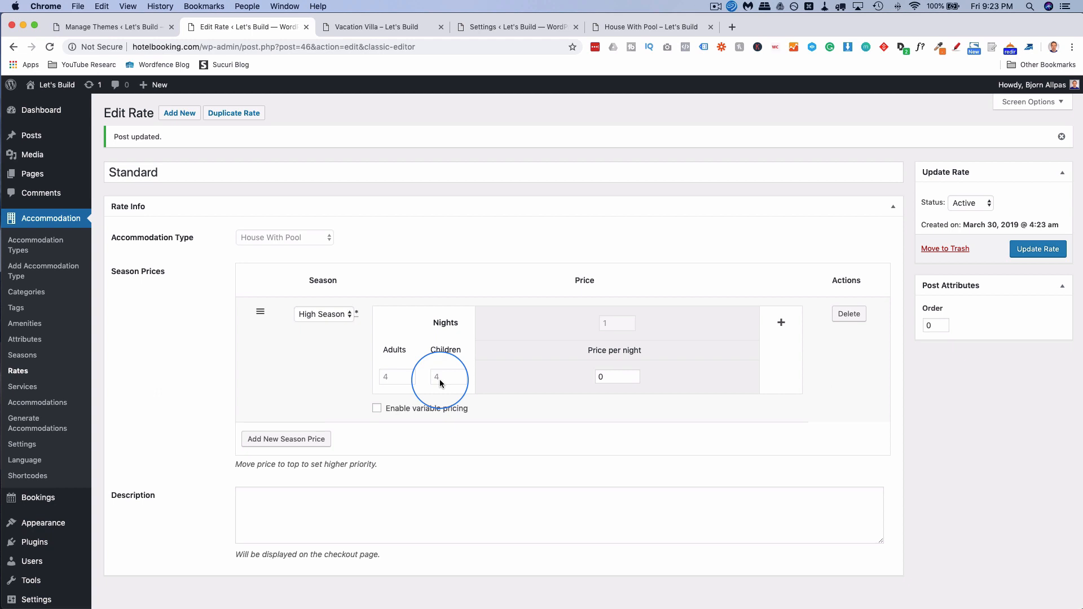
pyautogui.click(376, 409)
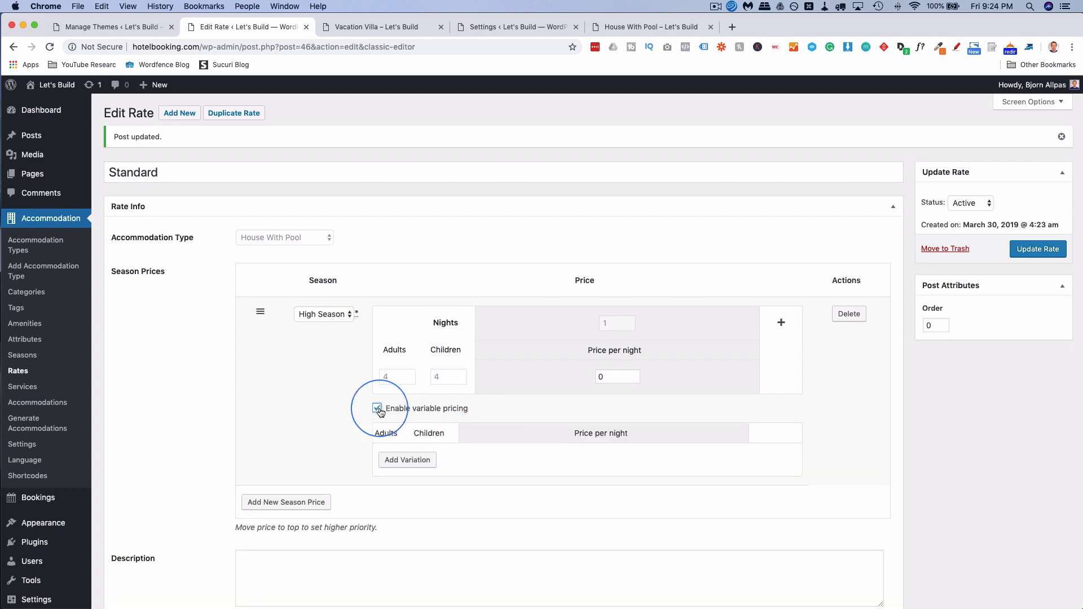
pyautogui.scroll(-2, 372, 411)
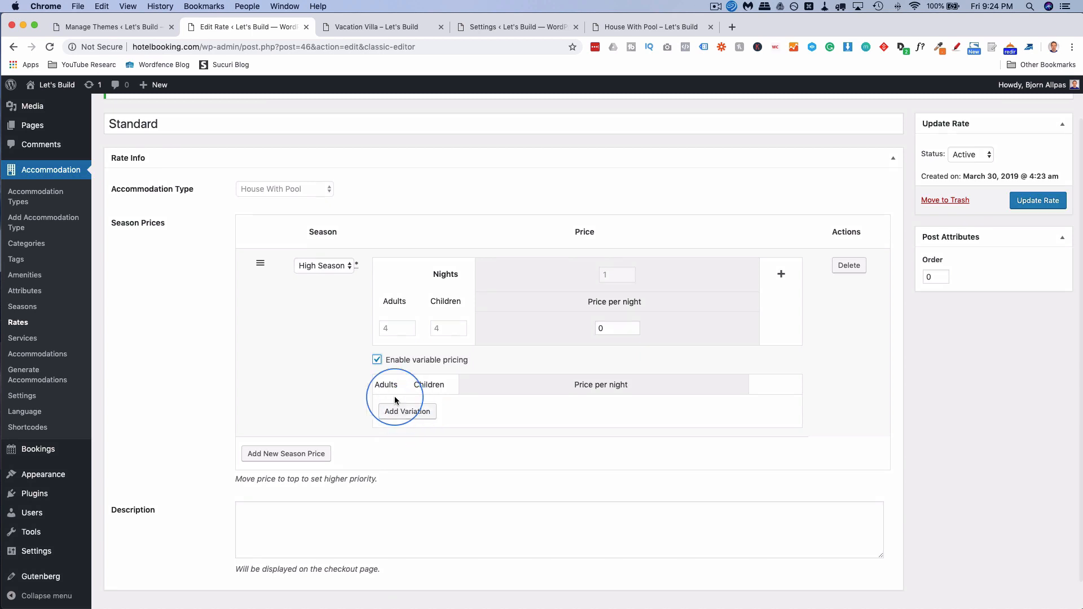
pyautogui.click(377, 361)
pyautogui.moveTo(619, 330); pyautogui.dragTo(595, 330)
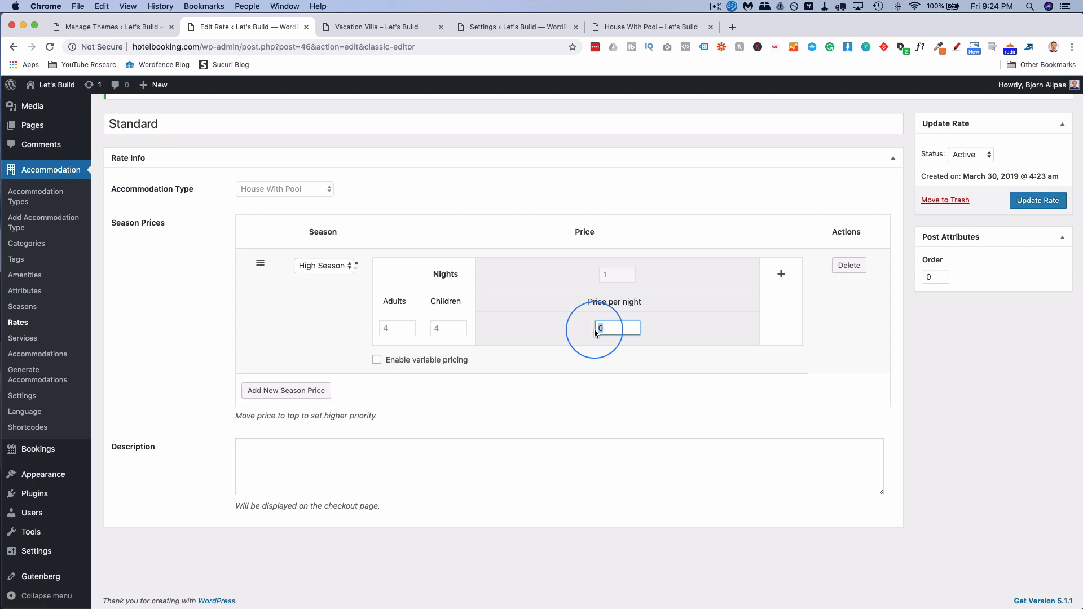
pyautogui.write('250')
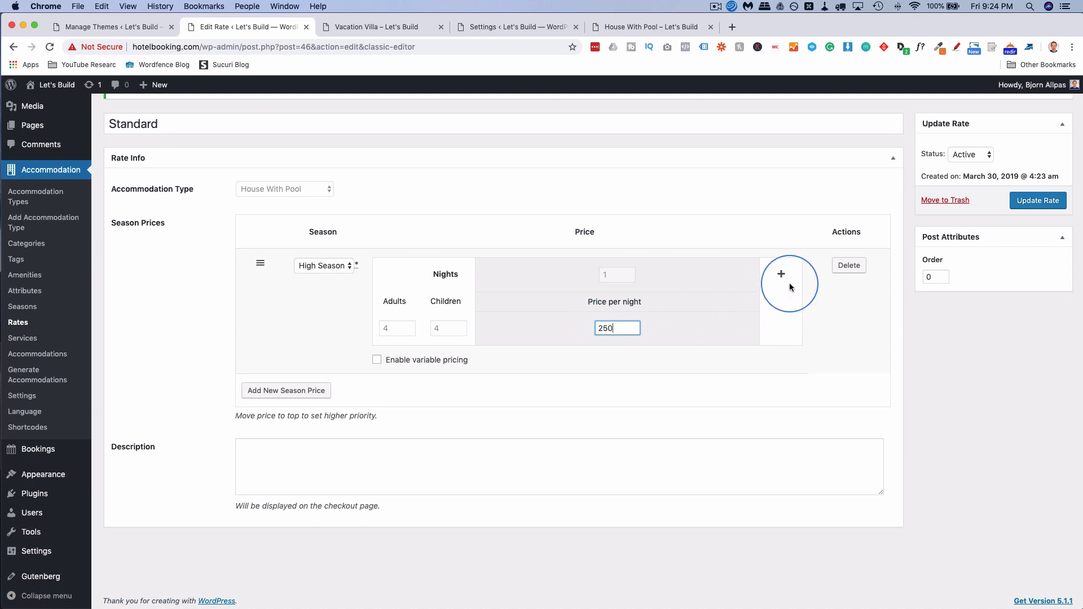
# Add a second season row for Low Season priced at 200 per night.
pyautogui.click(288, 390)
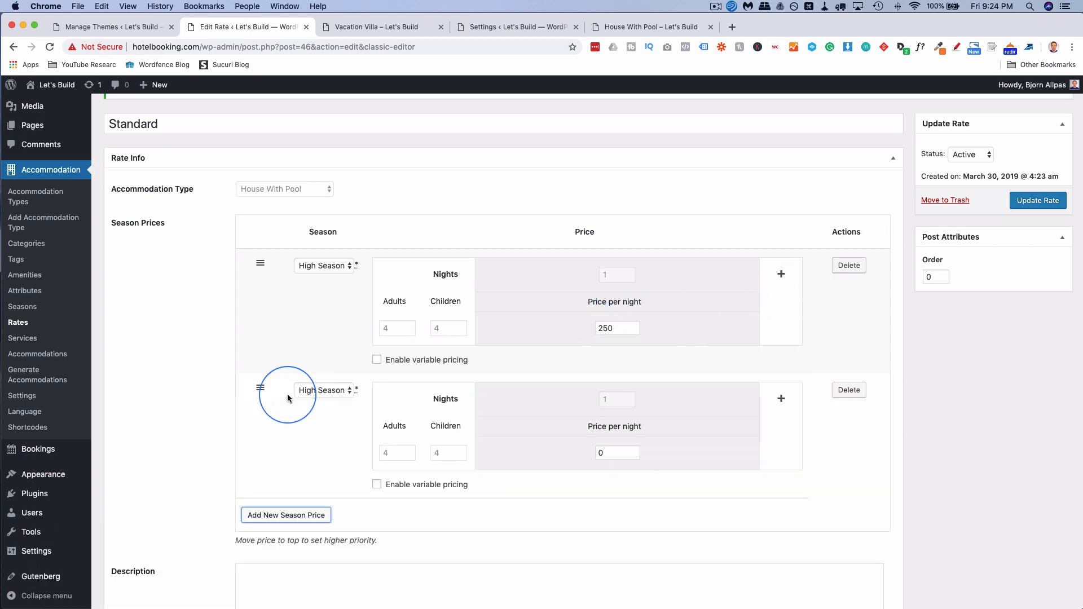
pyautogui.click(330, 391)
pyautogui.click(331, 401)
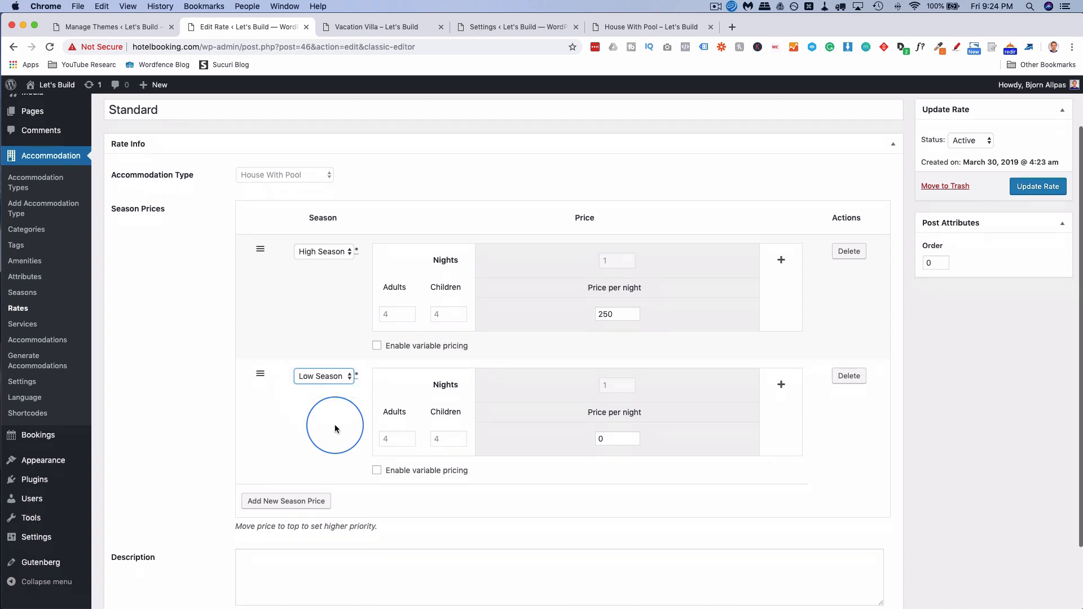
pyautogui.scroll(-2, 333, 424)
pyautogui.moveTo(608, 391); pyautogui.dragTo(596, 391)
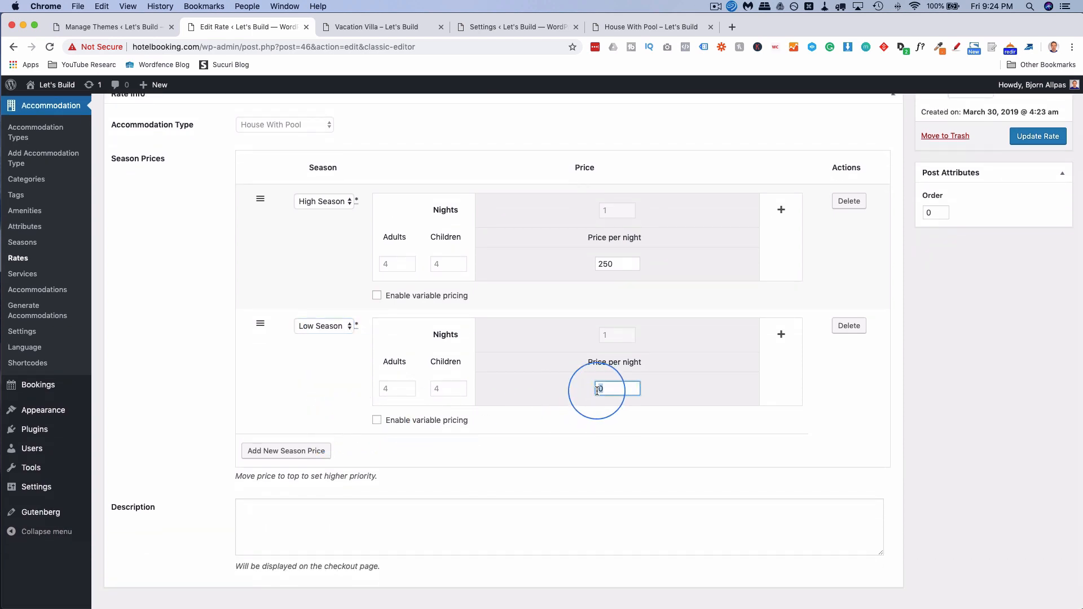
pyautogui.write('200')
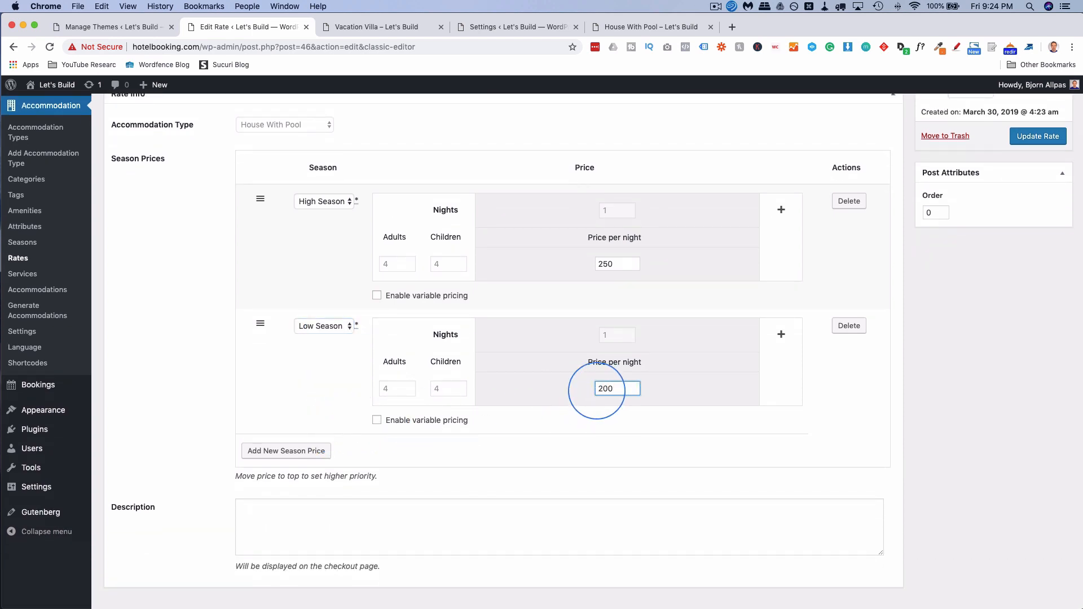
pyautogui.click(846, 411)
pyautogui.scroll(1, 733, 418)
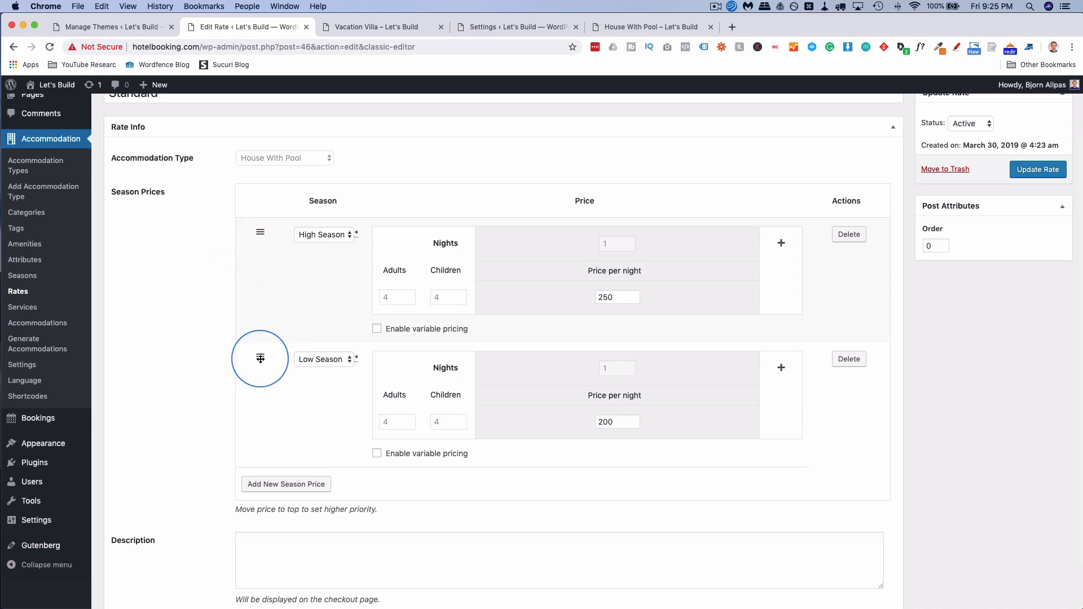
# Keep High Season above Low Season and update the Standard rate.
pyautogui.moveTo(261, 358); pyautogui.dragTo(241, 261)
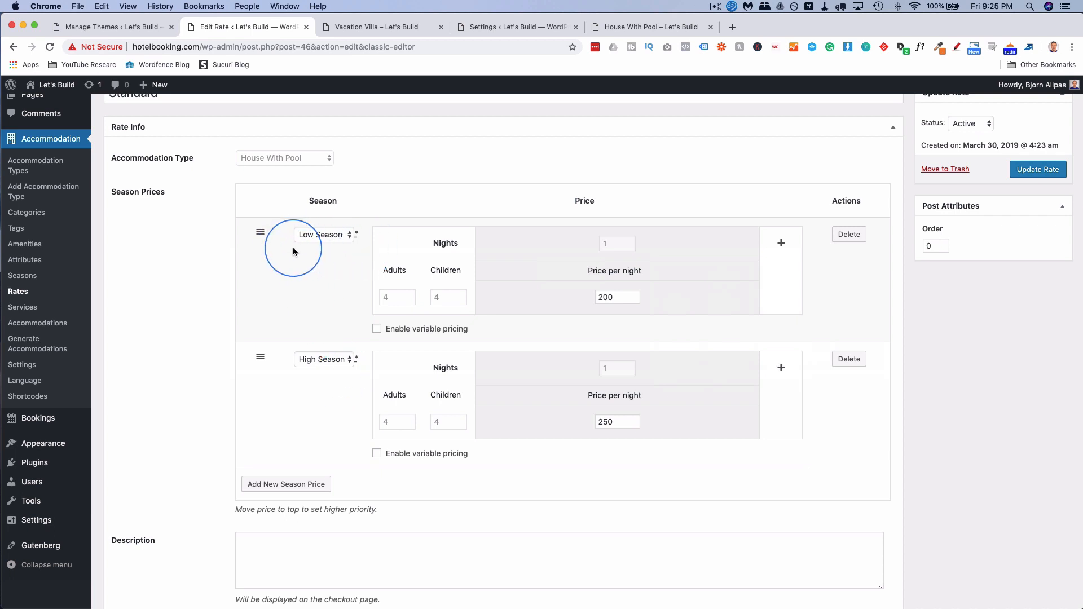
pyautogui.moveTo(260, 357); pyautogui.dragTo(259, 249)
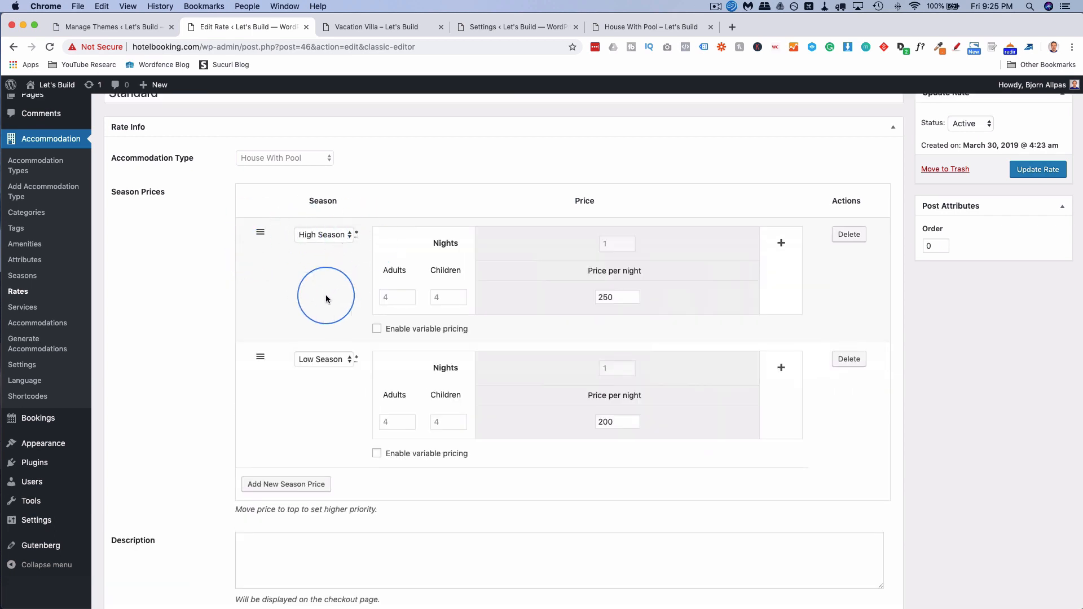
pyautogui.scroll(-1, 815, 374)
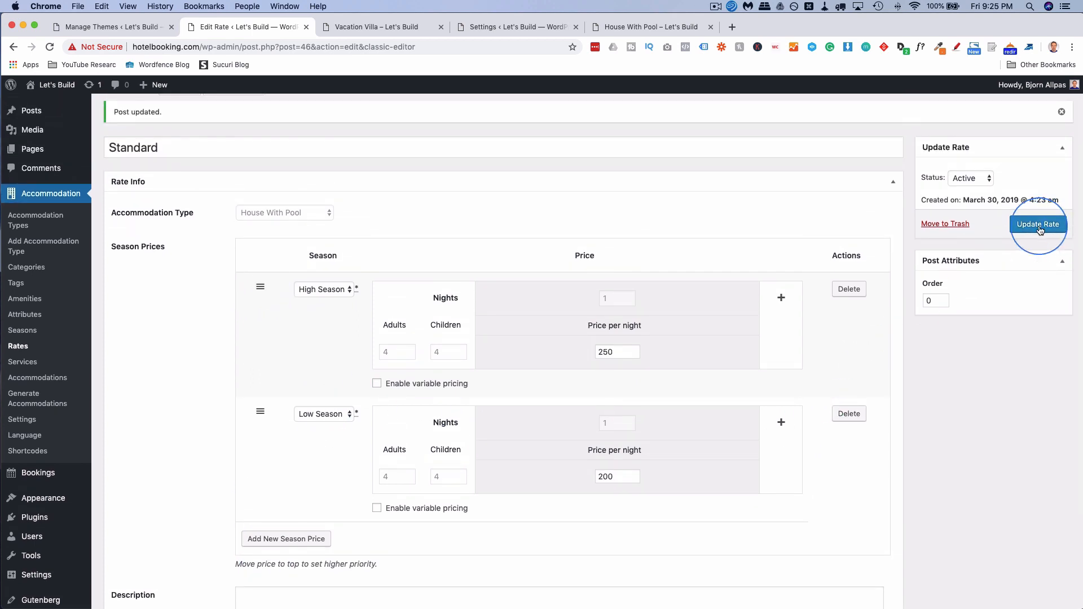
pyautogui.click(1040, 227)
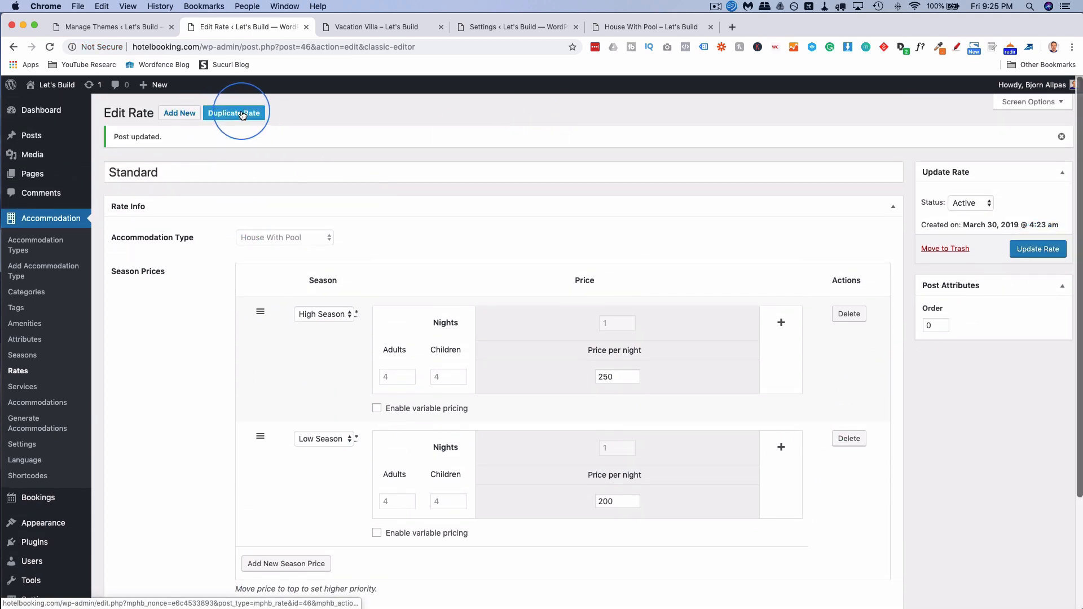
# Duplicate the Standard rate, retitle the copy 'Standard with Gourmet Breakfast' and set its slug to gourmet-breakfast.
pyautogui.click(243, 115)
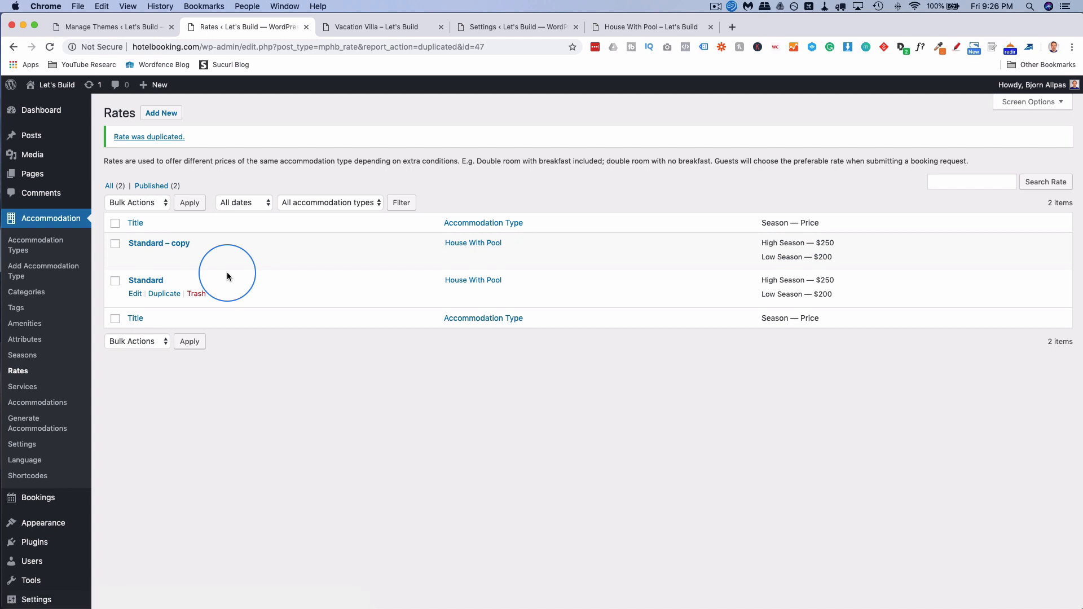
pyautogui.click(135, 259)
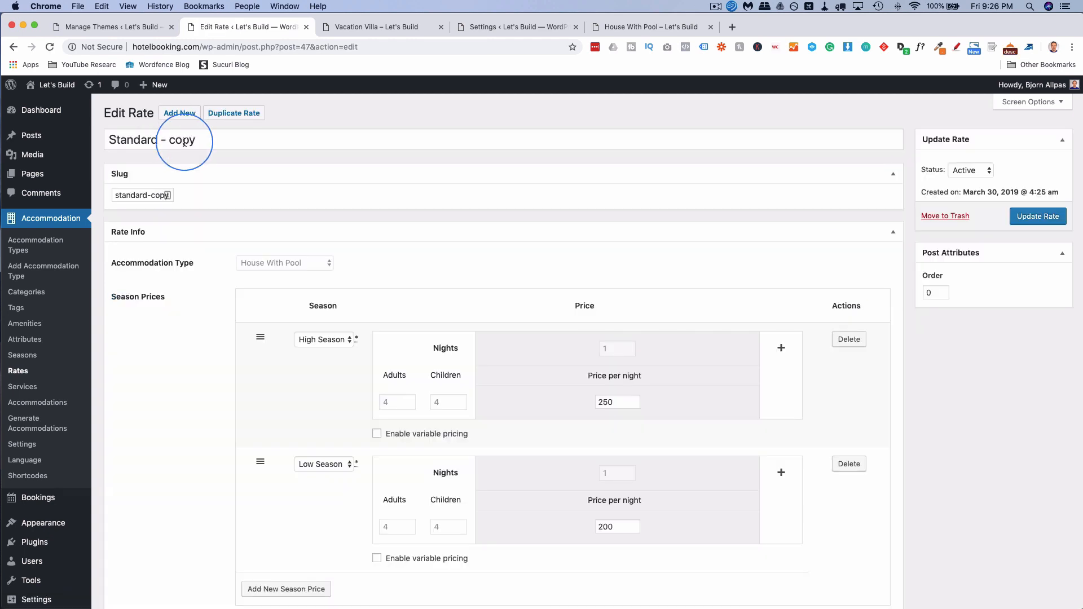
pyautogui.doubleClick(182, 140)
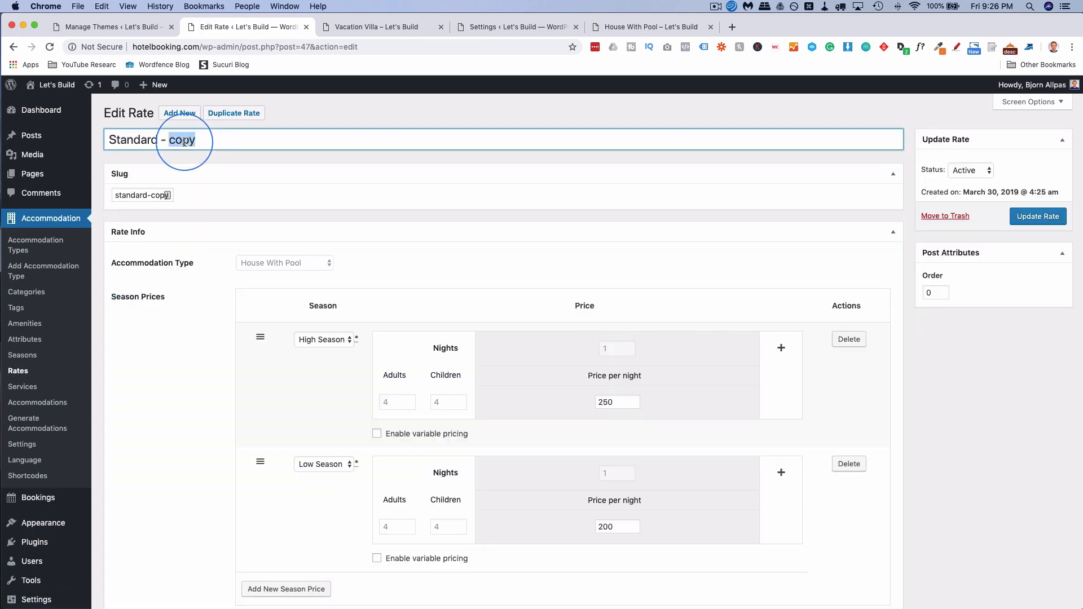
pyautogui.press('BackSpace')
pyautogui.press('BackSpace')
pyautogui.press('BackSpace')
pyautogui.press('BackSpace')
pyautogui.write('with Gourmet Brae')
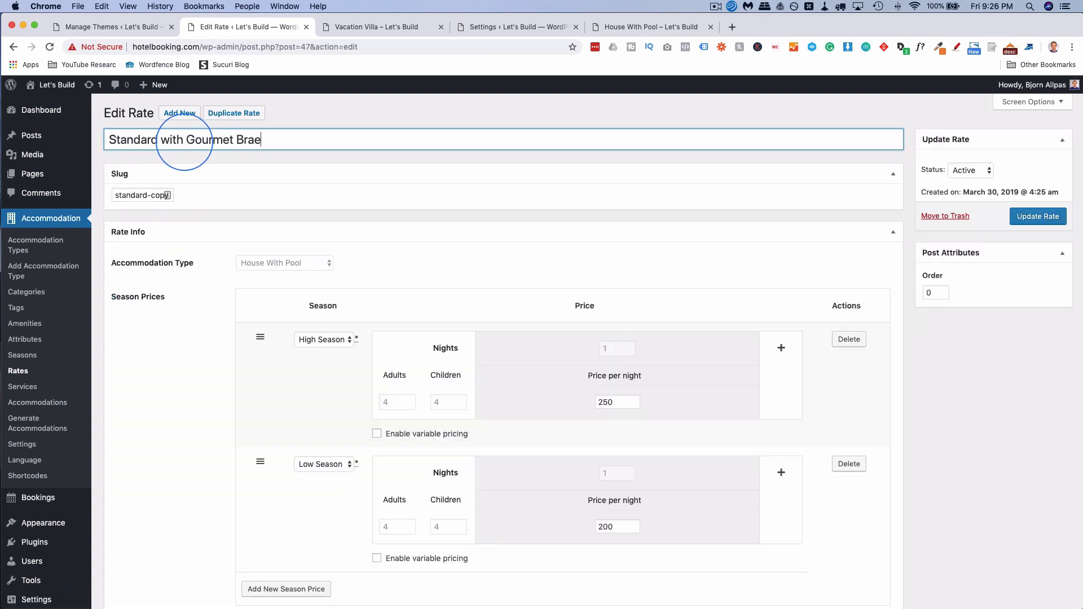
pyautogui.press('BackSpace')
pyautogui.press('BackSpace')
pyautogui.write('eakfast')
pyautogui.click(148, 194)
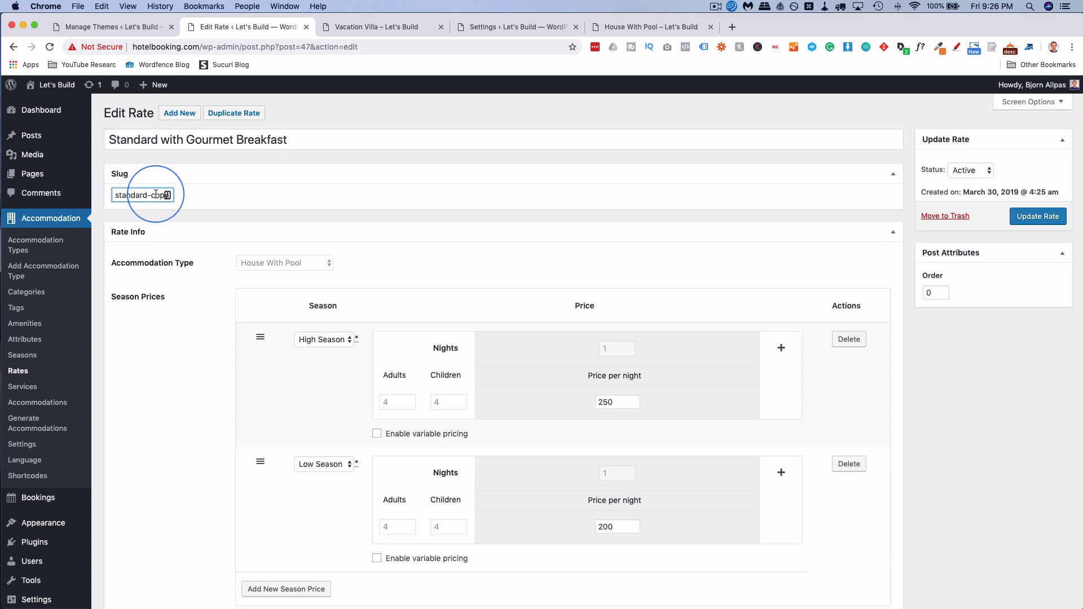
pyautogui.doubleClick(156, 195)
pyautogui.write('g')
pyautogui.write('ourmet-break')
pyautogui.write('fast')
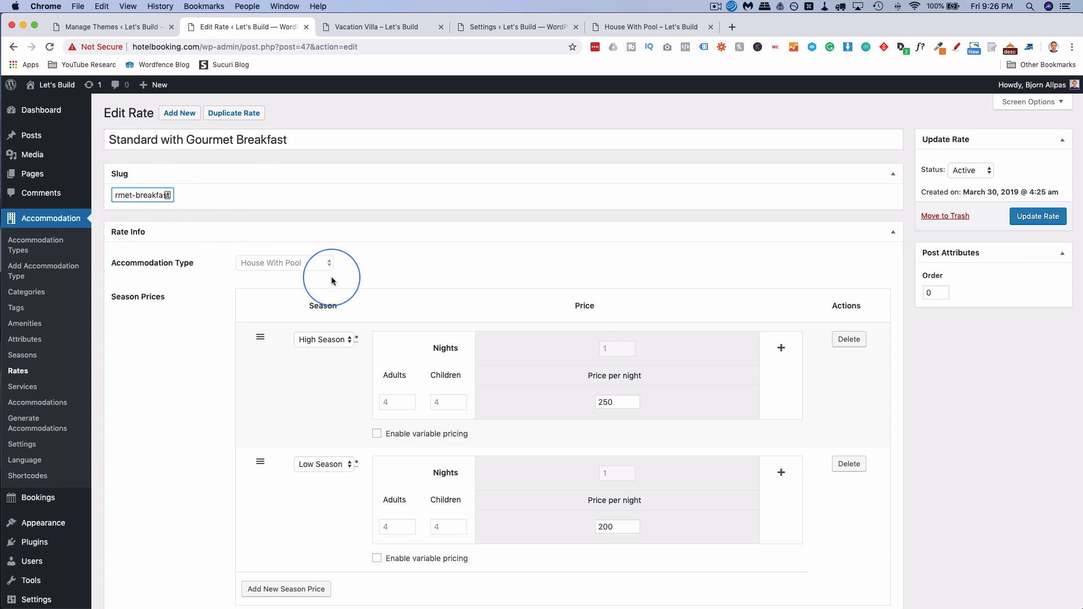
# Change the copy's prices to 350 for High Season and 300 for Low Season, then update it.
pyautogui.scroll(-3, 316, 270)
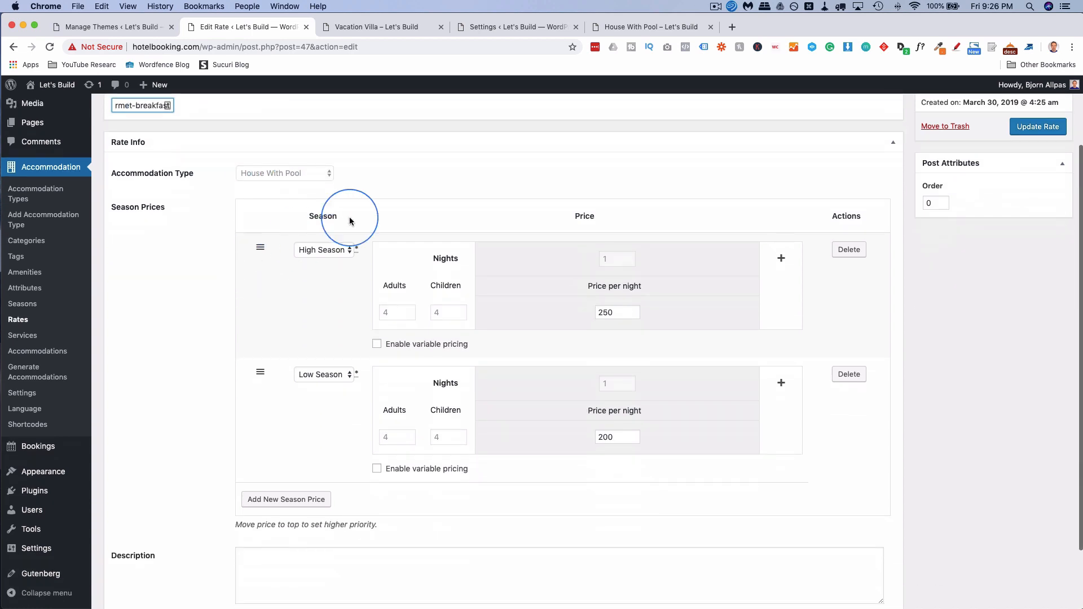
pyautogui.click(600, 313)
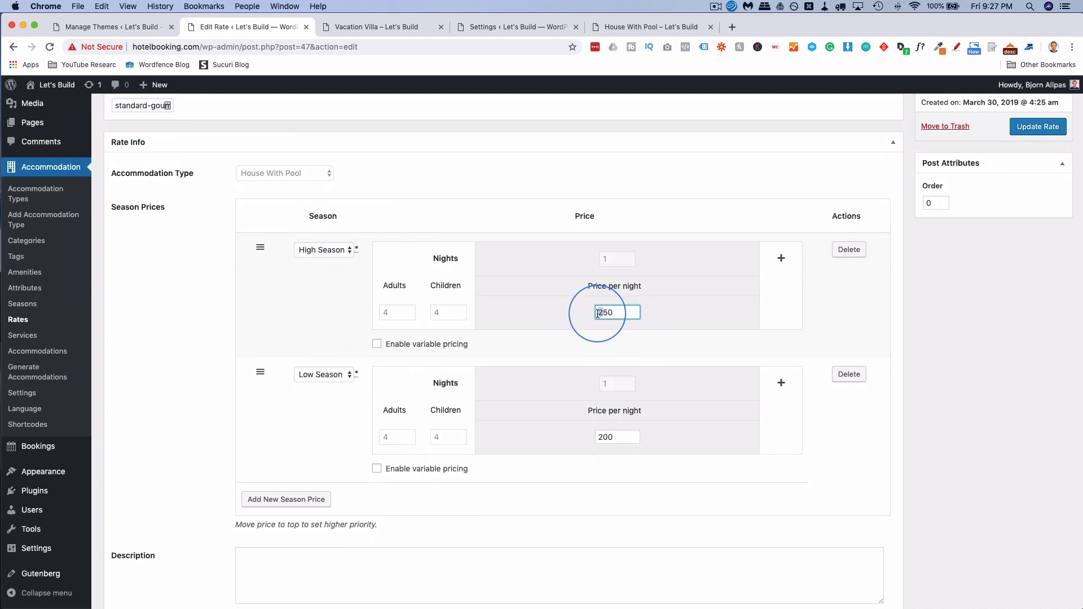
pyautogui.write('1')
pyautogui.press('BackSpace')
pyautogui.write('3')
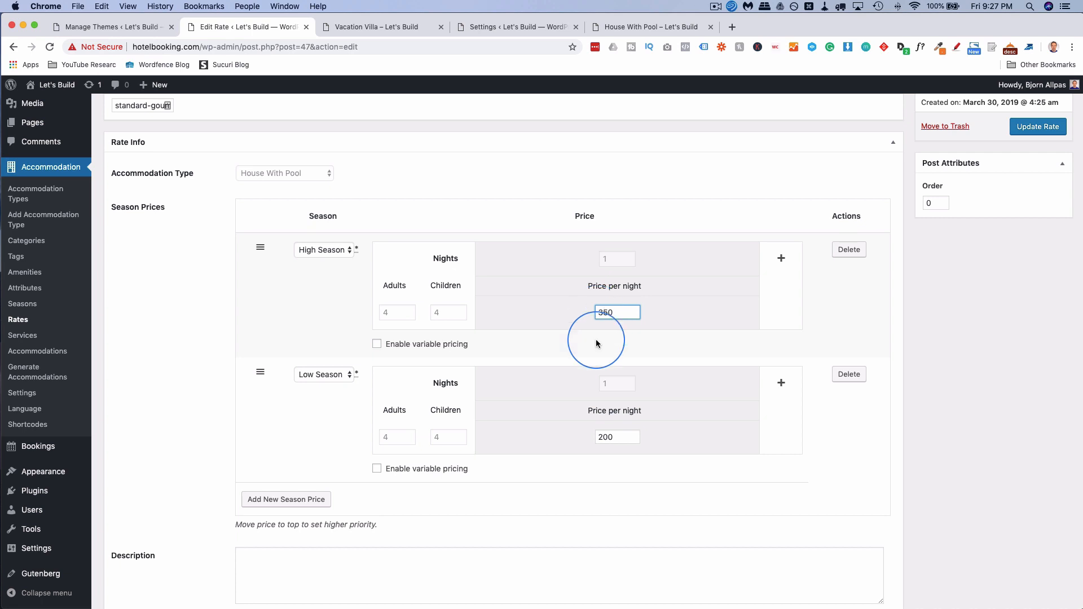
pyautogui.moveTo(604, 436); pyautogui.dragTo(598, 435)
pyautogui.write('3')
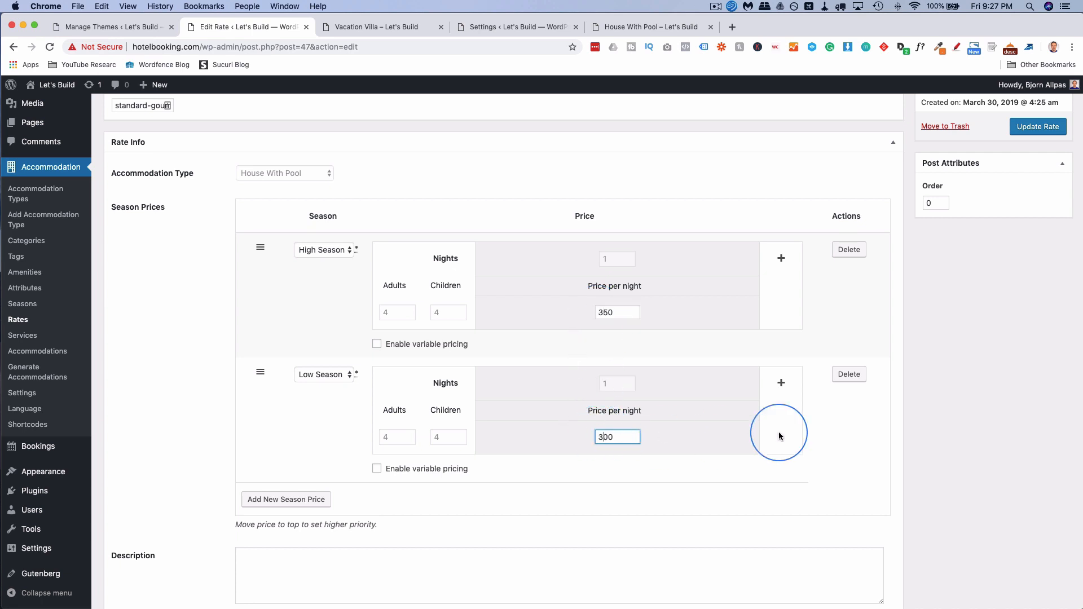
pyautogui.click(861, 448)
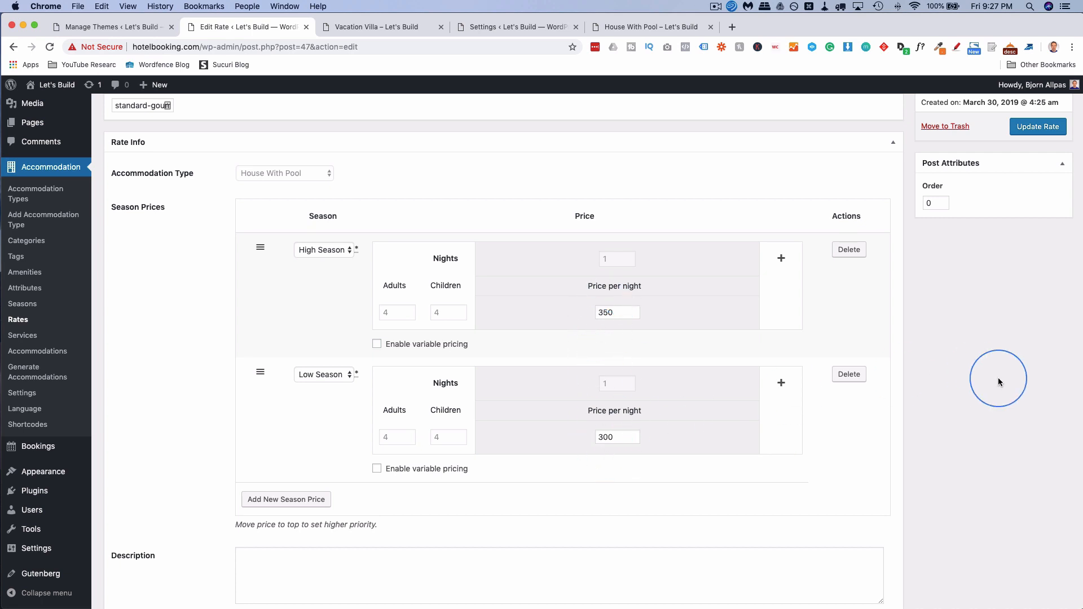
pyautogui.scroll(2, 997, 381)
pyautogui.click(1038, 184)
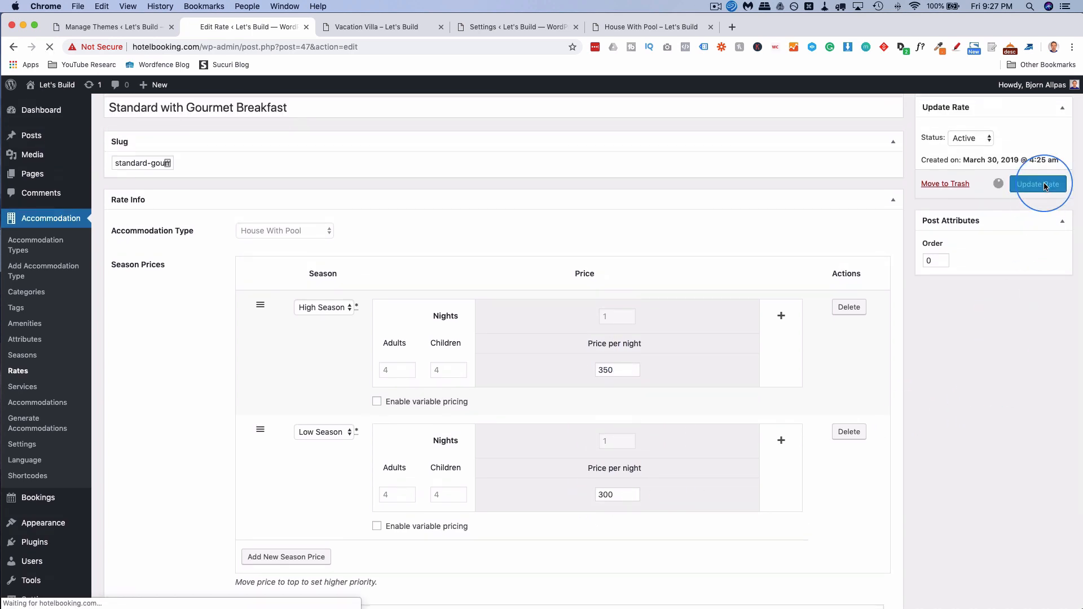
# Reload the live House With Pool page and check that prices start at $250 per night.
pyautogui.click(629, 34)
pyautogui.click(49, 47)
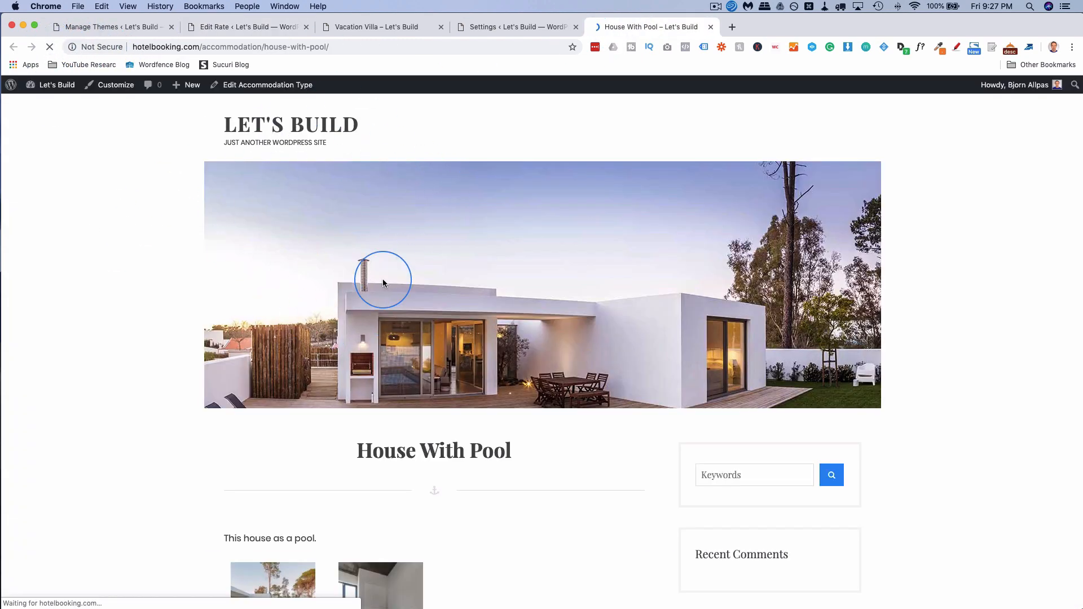
pyautogui.scroll(-3, 145, 341)
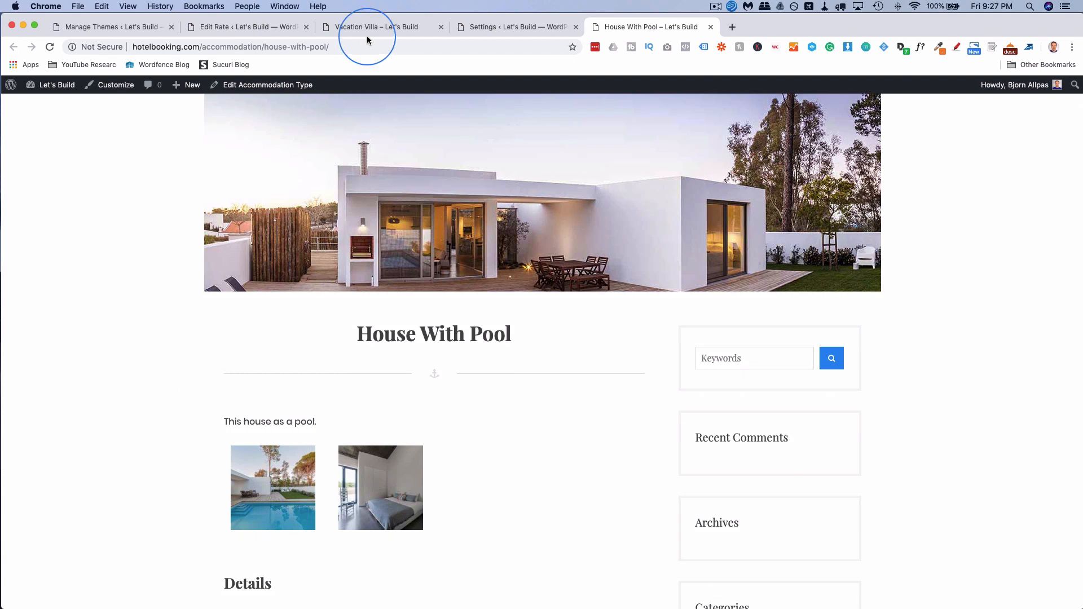
pyautogui.scroll(-10, 214, 217)
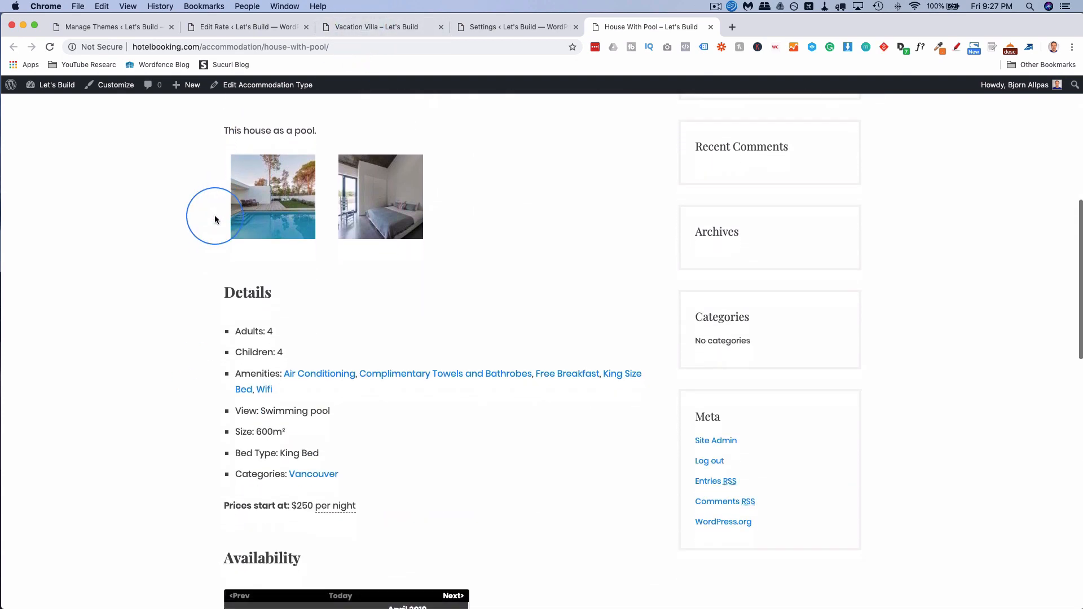
pyautogui.scroll(-5, 214, 219)
pyautogui.scroll(2, 237, 221)
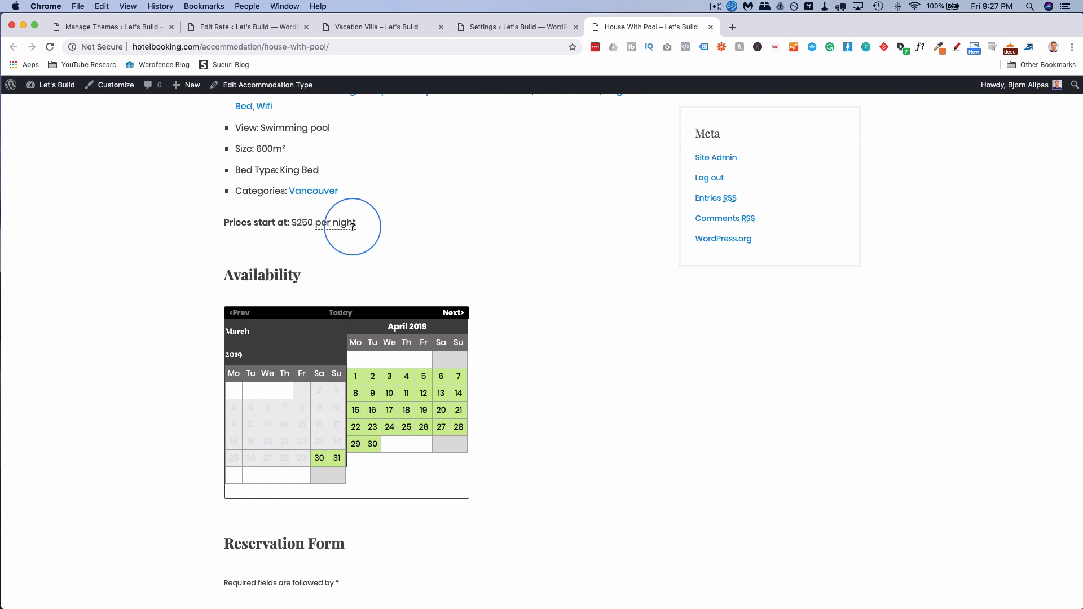
pyautogui.scroll(-5, 194, 249)
pyautogui.scroll(-3, 198, 251)
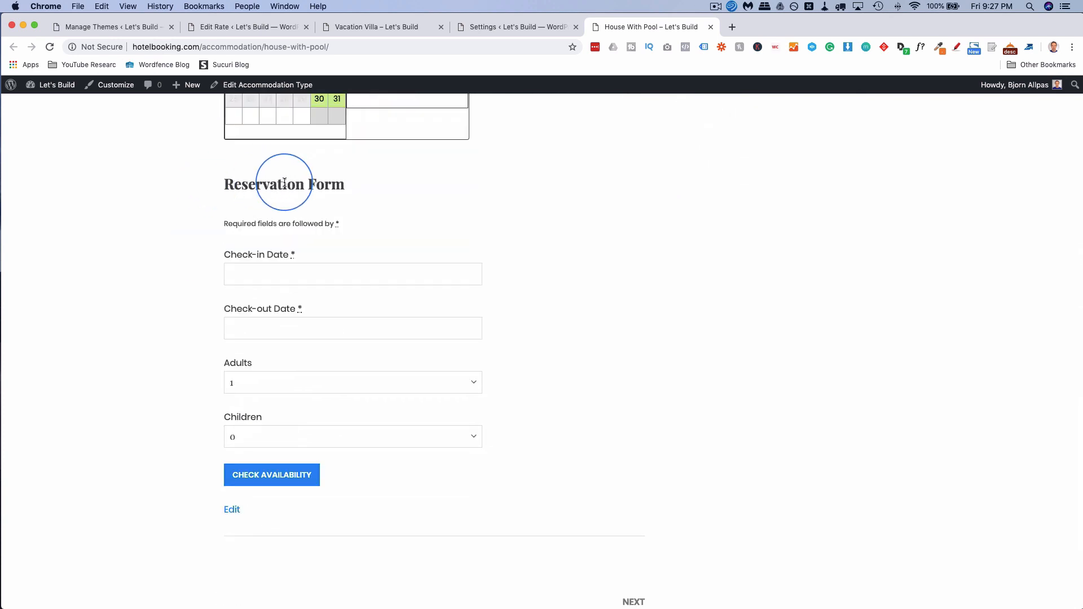
# Test the reservation form's check-in date picker, Adults count of 1 and Check Availability button.
pyautogui.click(281, 221)
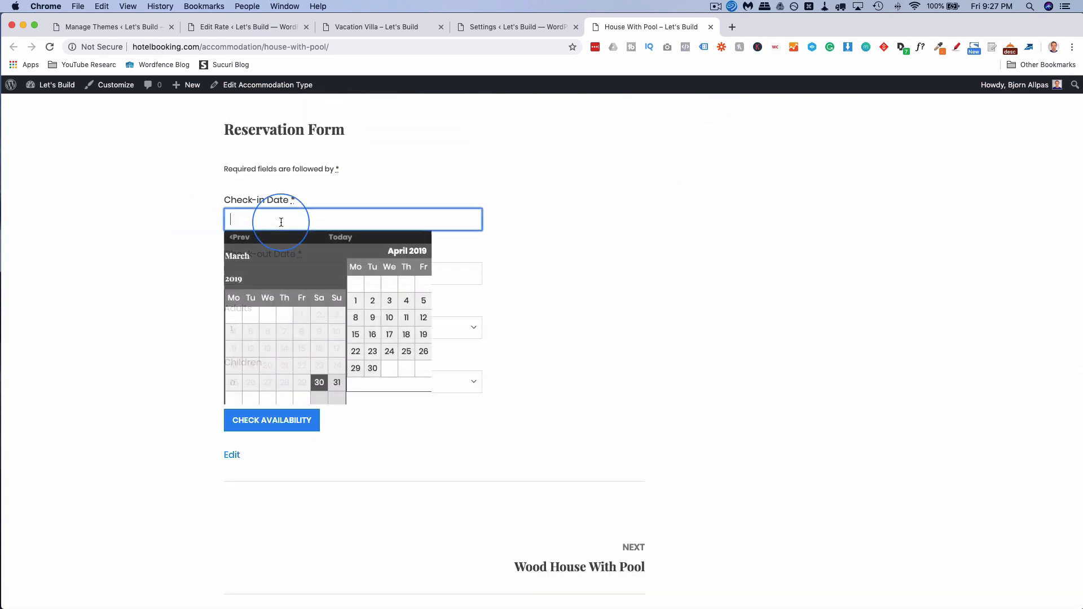
pyautogui.click(209, 266)
pyautogui.click(256, 333)
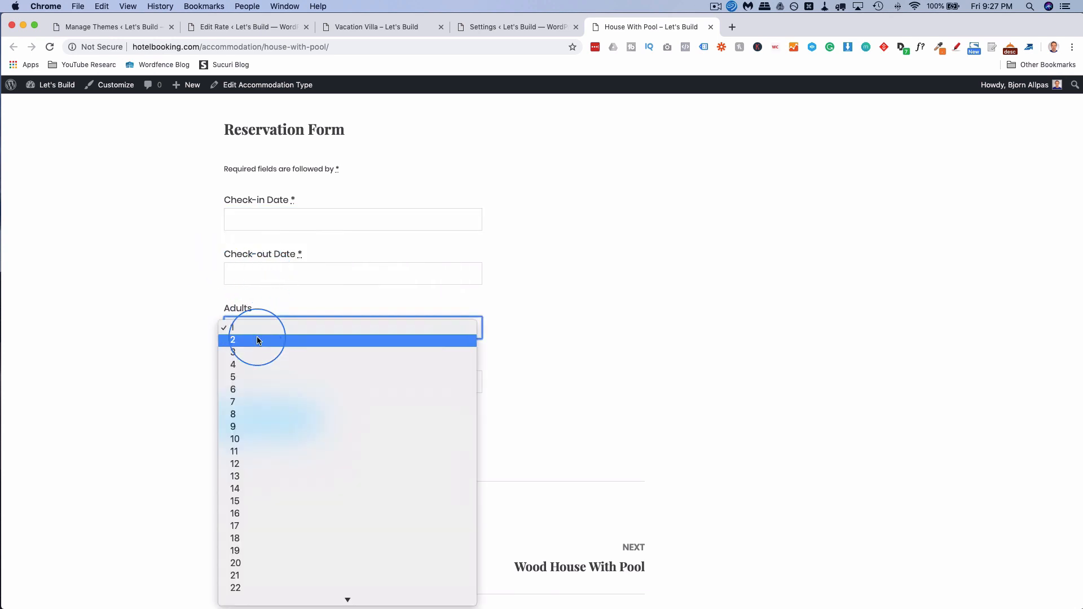
pyautogui.click(206, 370)
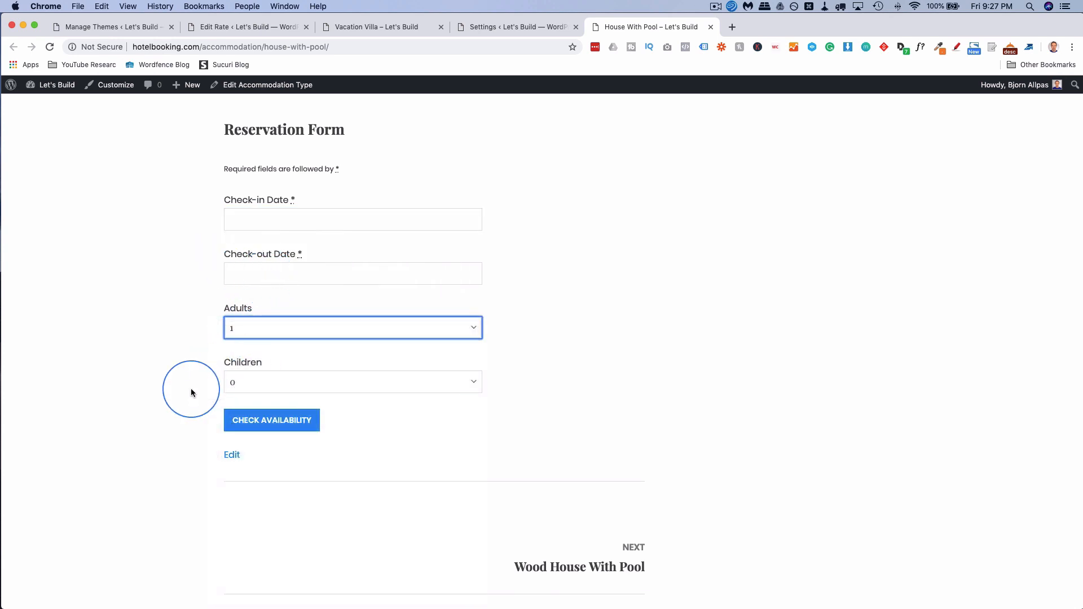
pyautogui.scroll(-5, 189, 392)
pyautogui.click(249, 304)
pyautogui.scroll(10, 198, 349)
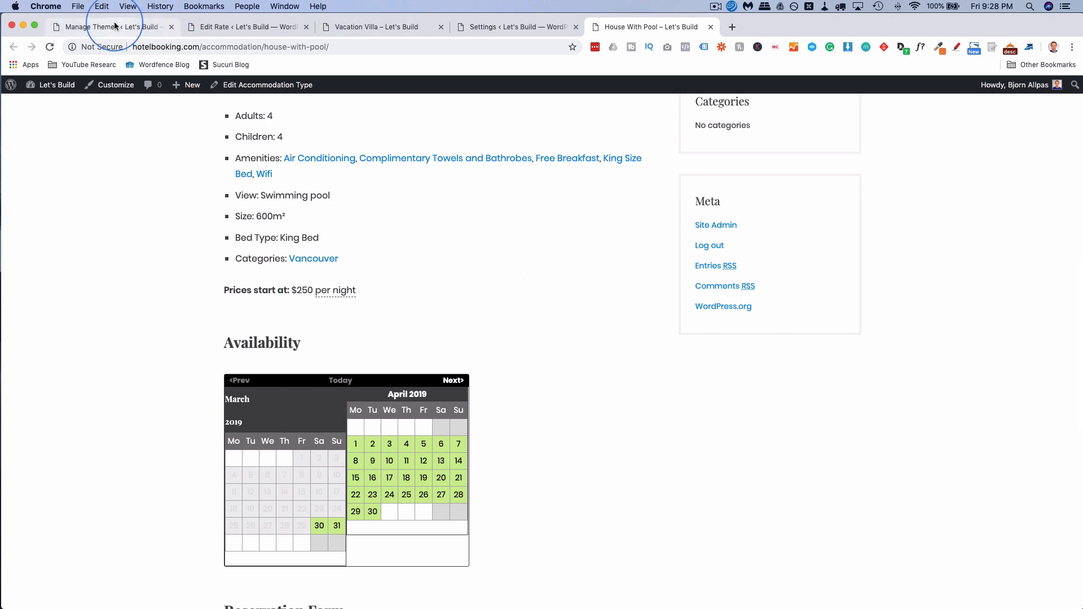
# Go from the admin to Accommodation Settings and show the Payment Gateways tab.
pyautogui.click(130, 27)
pyautogui.moveTo(61, 218)
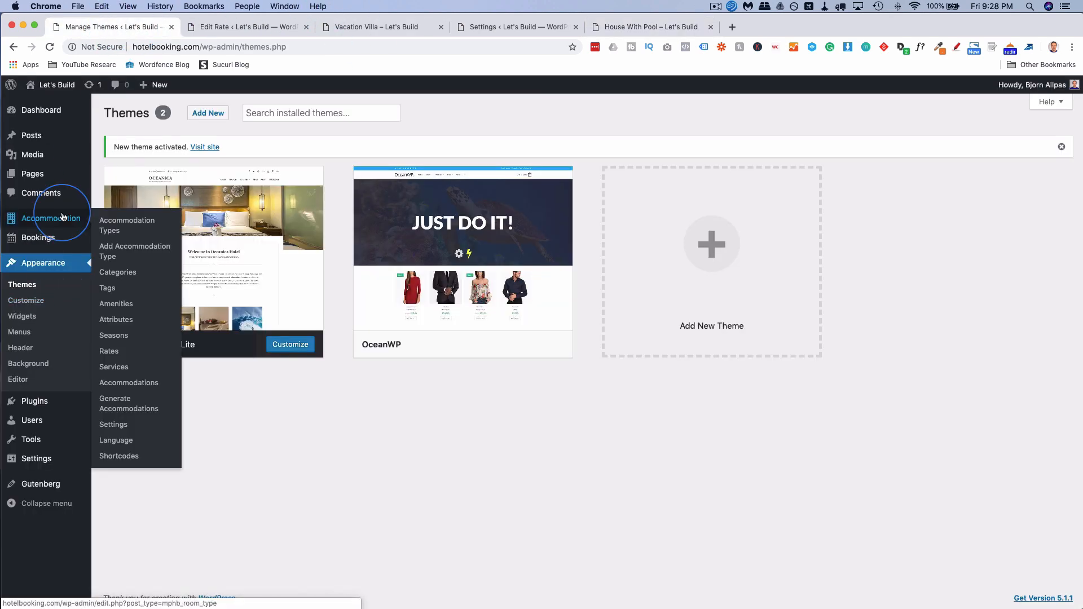
pyautogui.click(112, 429)
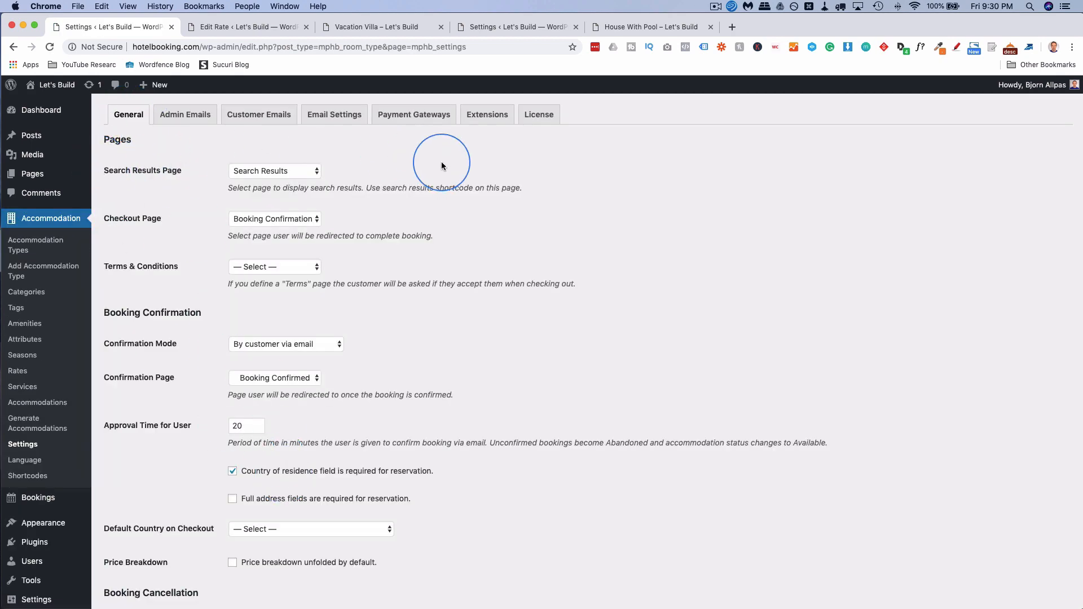
pyautogui.click(428, 118)
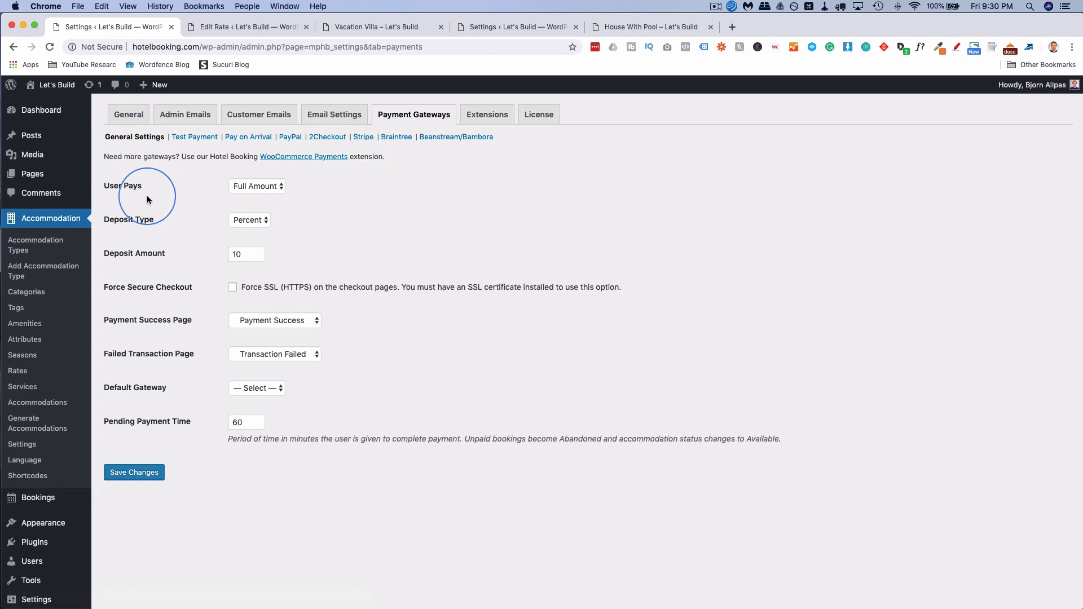
# Set User Pays to Deposit, with Deposit Type Percent and Deposit Amount 10.
pyautogui.click(281, 191)
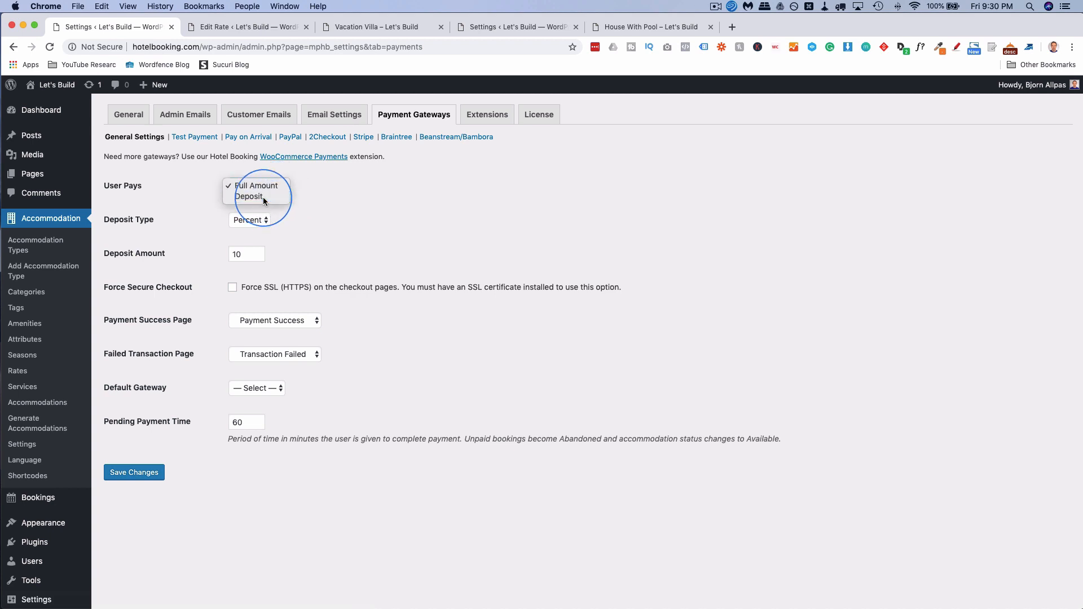
pyautogui.click(262, 198)
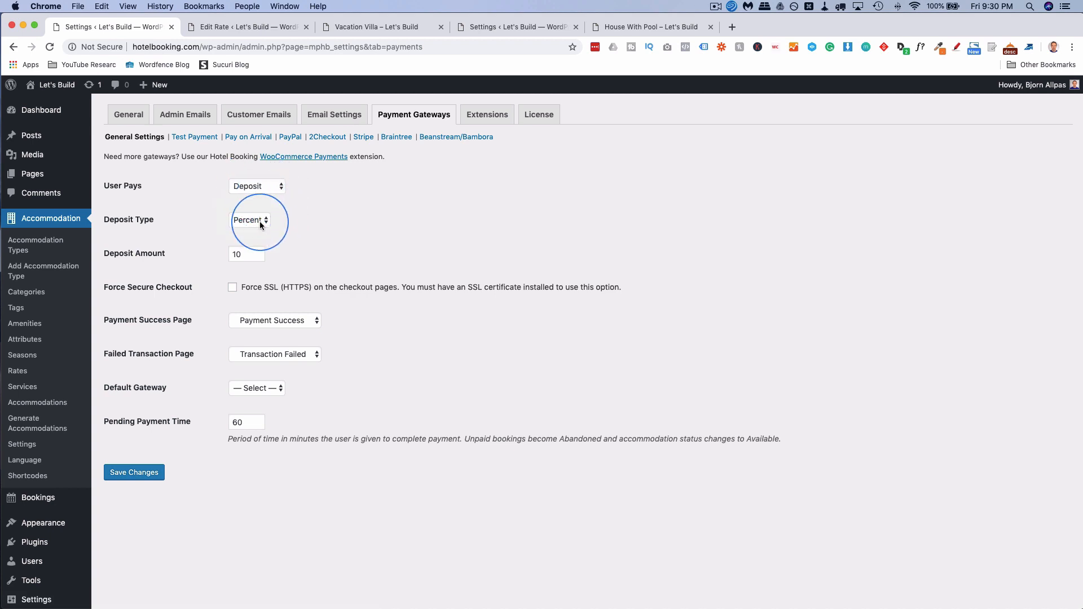
pyautogui.click(259, 221)
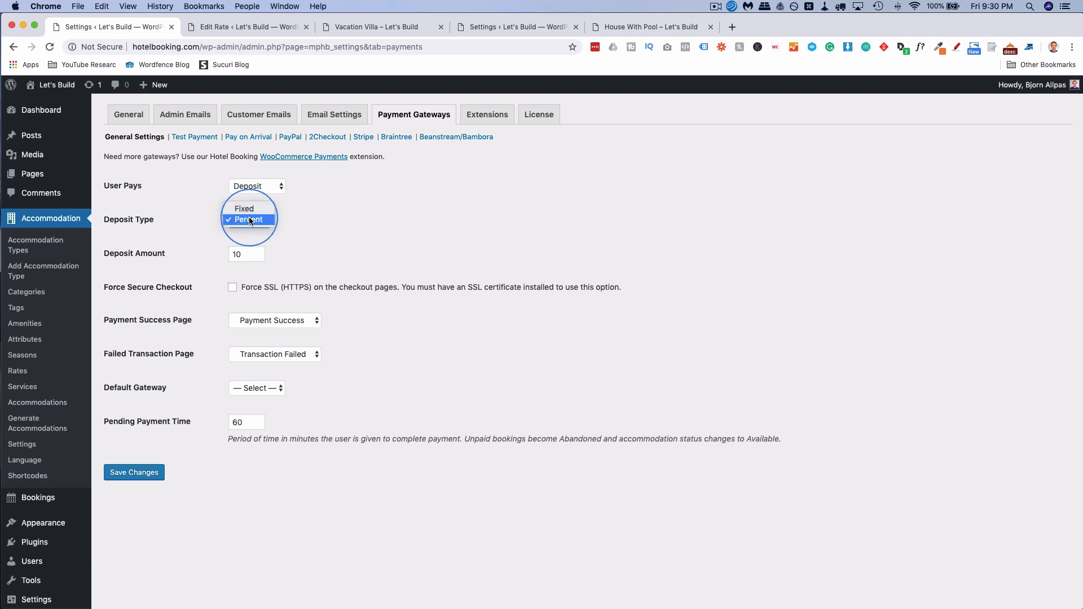
pyautogui.click(252, 208)
pyautogui.click(260, 221)
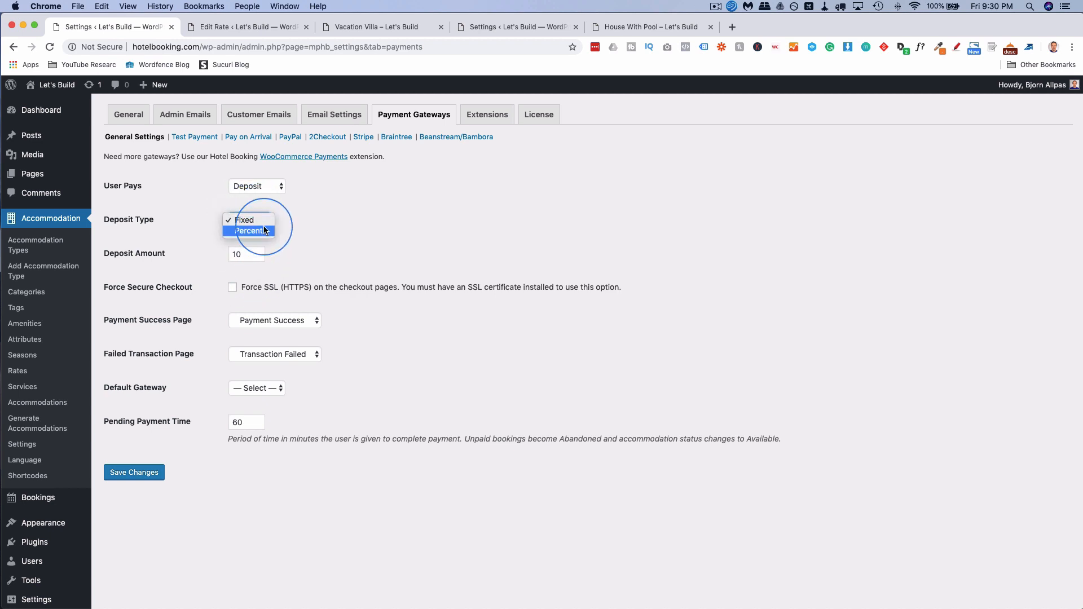
pyautogui.click(262, 229)
pyautogui.click(265, 220)
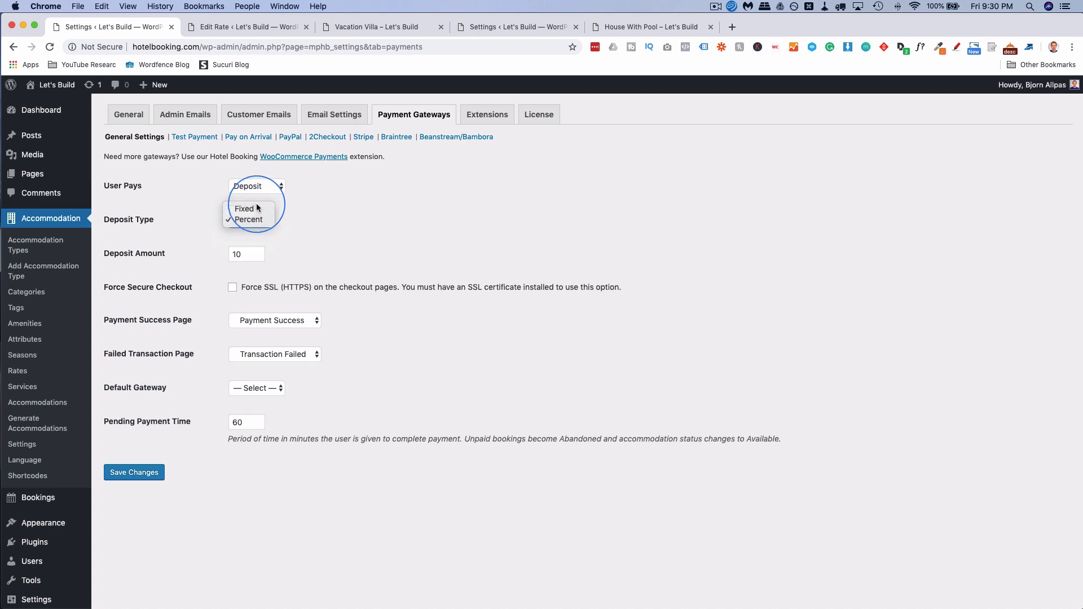
pyautogui.moveTo(244, 254); pyautogui.dragTo(229, 255)
pyautogui.click(249, 220)
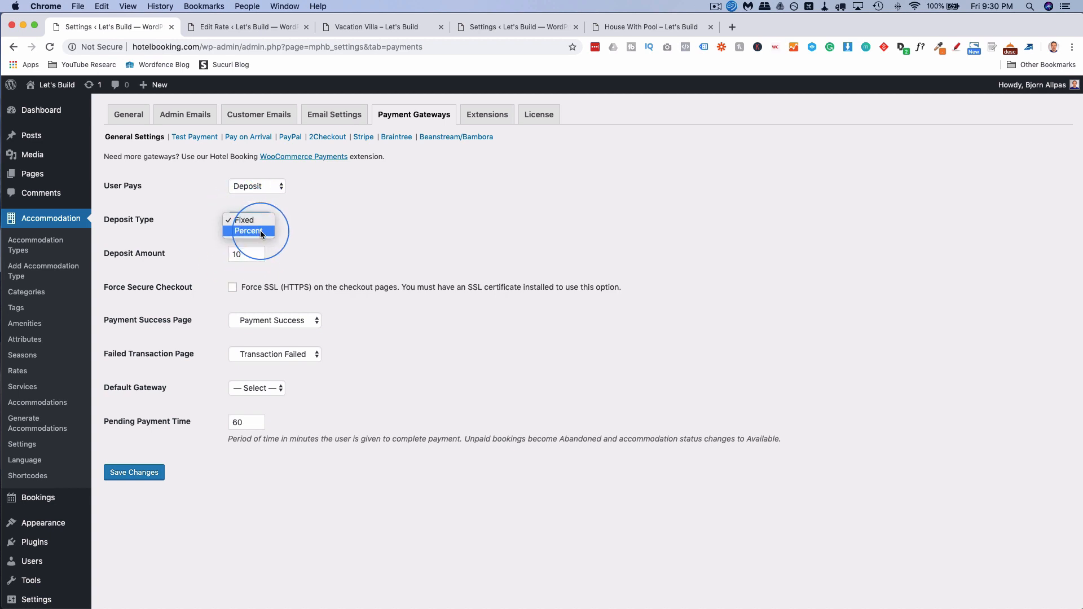
pyautogui.click(260, 230)
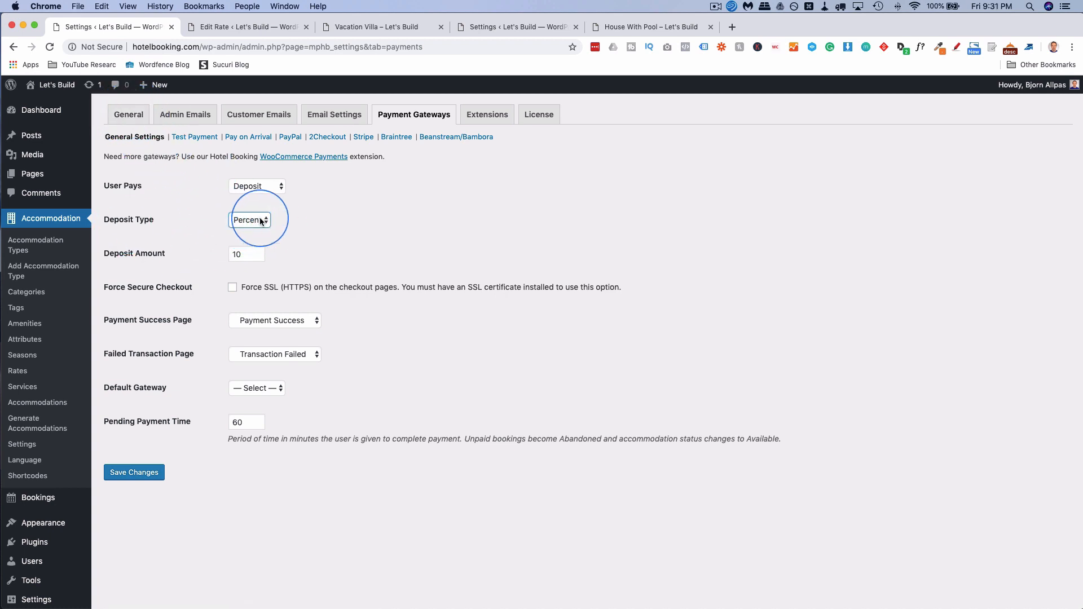
pyautogui.click(248, 255)
pyautogui.click(204, 262)
pyautogui.scroll(-2, 202, 263)
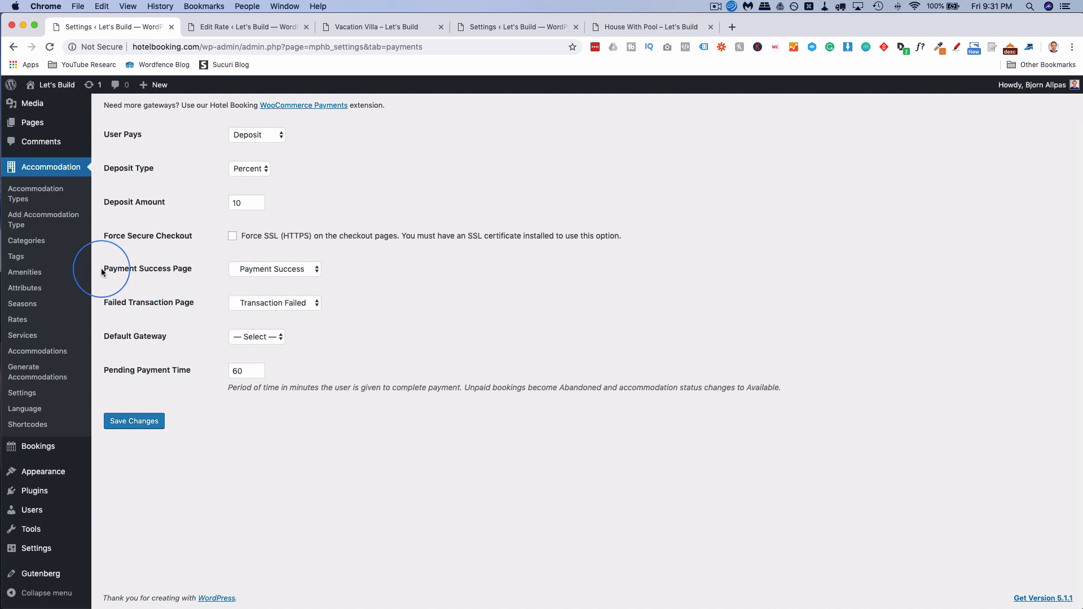
# Keep Payment Success and Transaction Failed as result pages, leaving the default gateway unset.
pyautogui.click(312, 270)
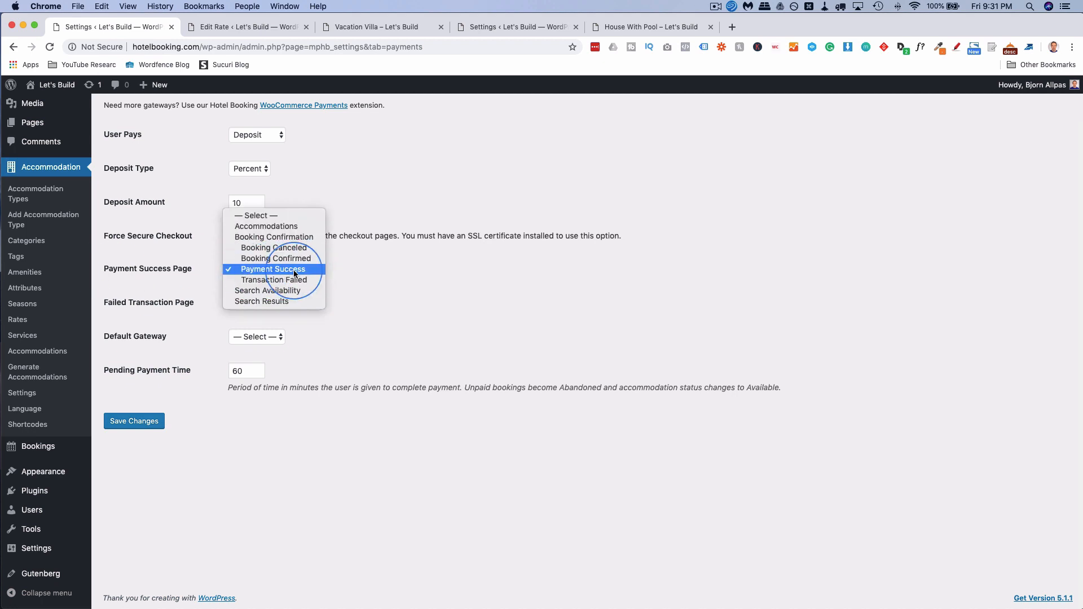
pyautogui.click(293, 274)
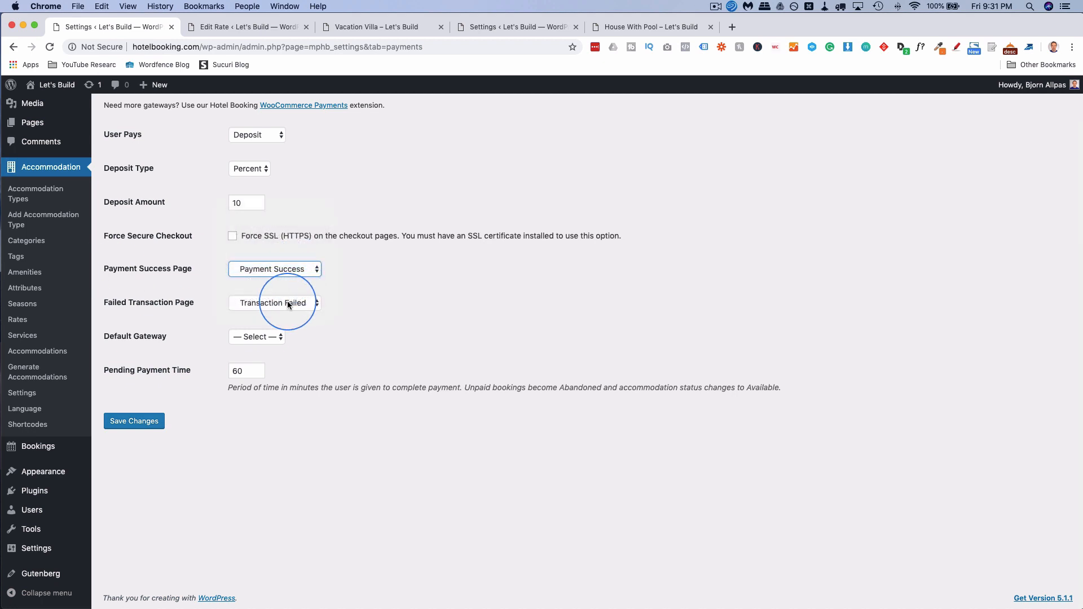
pyautogui.click(256, 306)
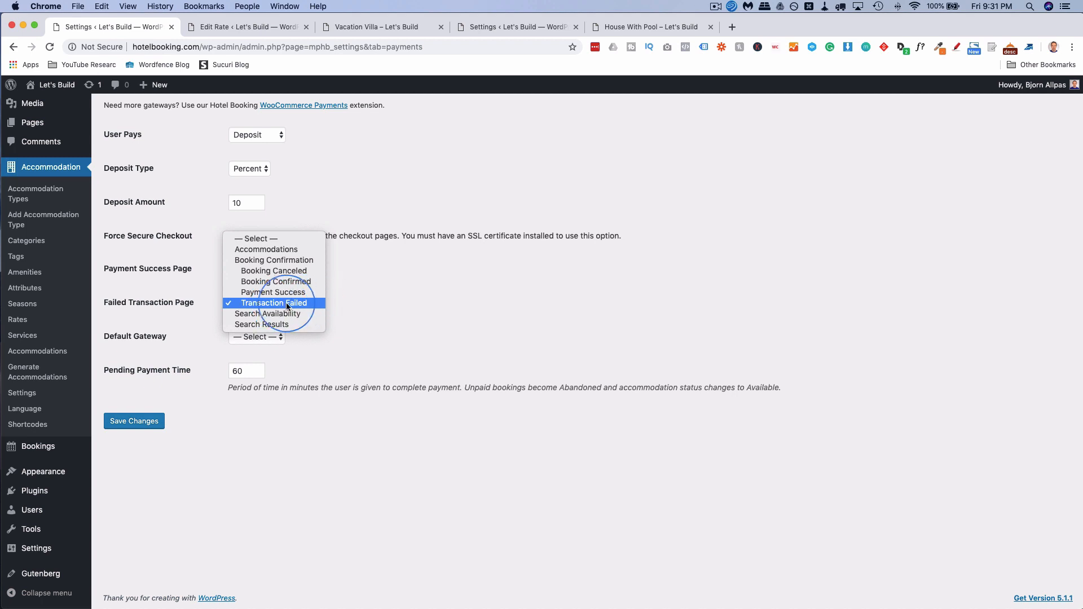
pyautogui.click(285, 303)
pyautogui.click(264, 337)
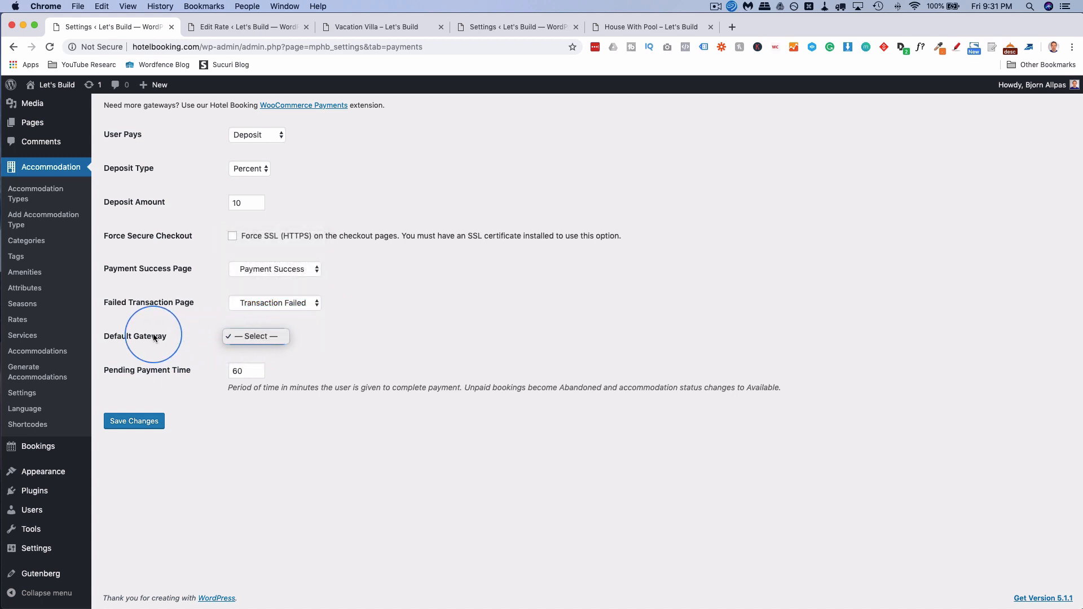
pyautogui.click(271, 336)
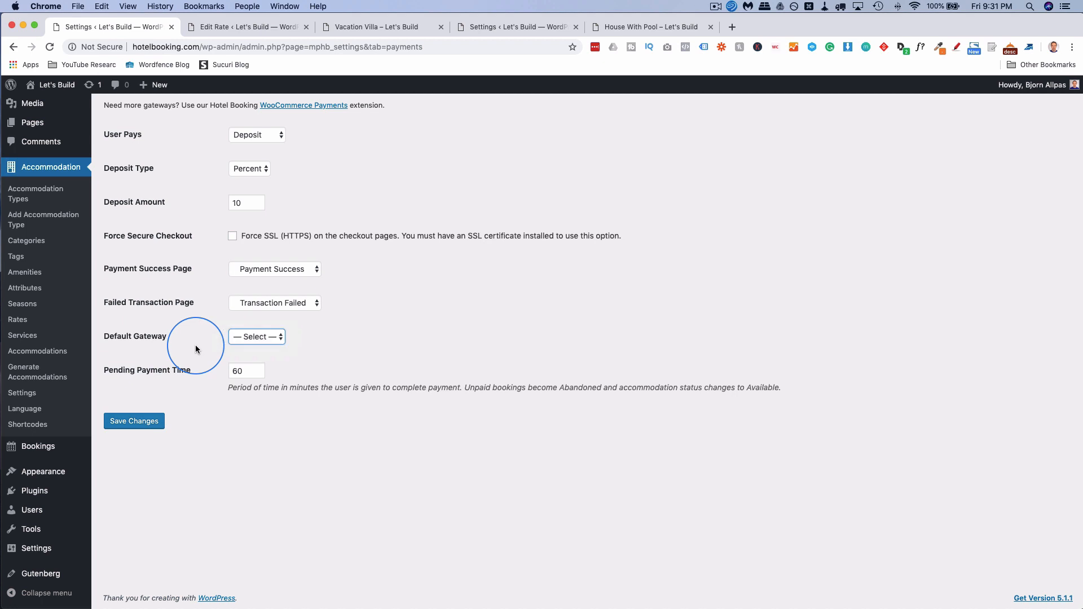
pyautogui.scroll(2, 195, 344)
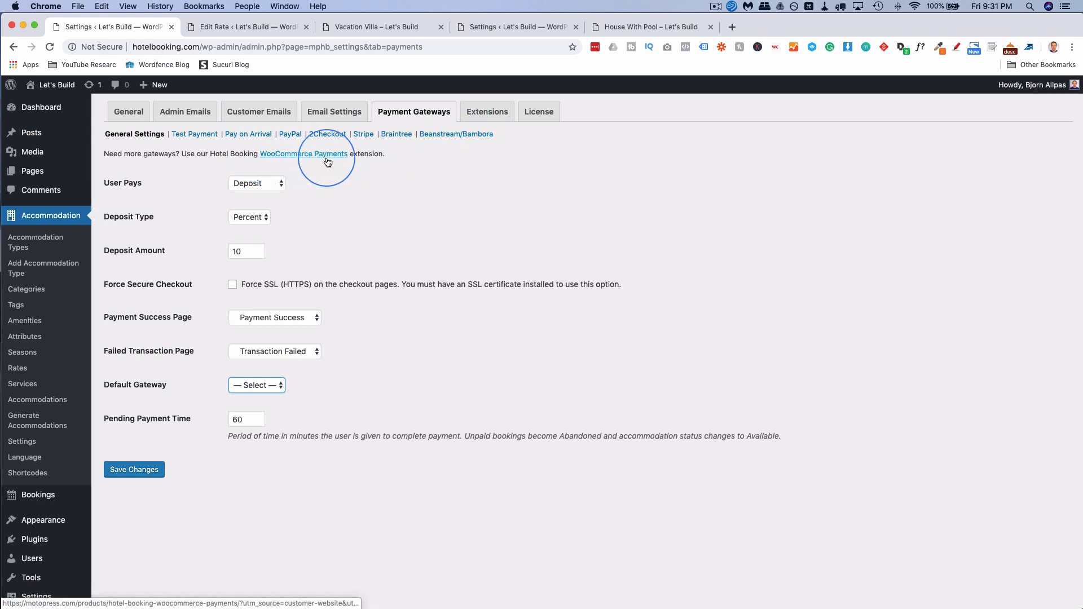
pyautogui.scroll(-2, 341, 255)
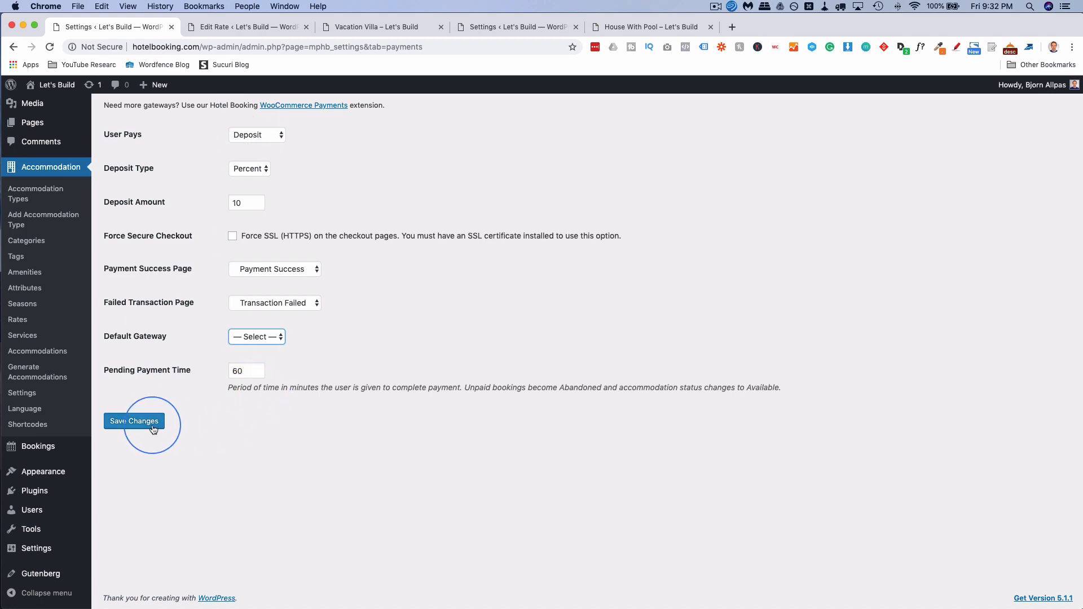
pyautogui.scroll(2, 265, 460)
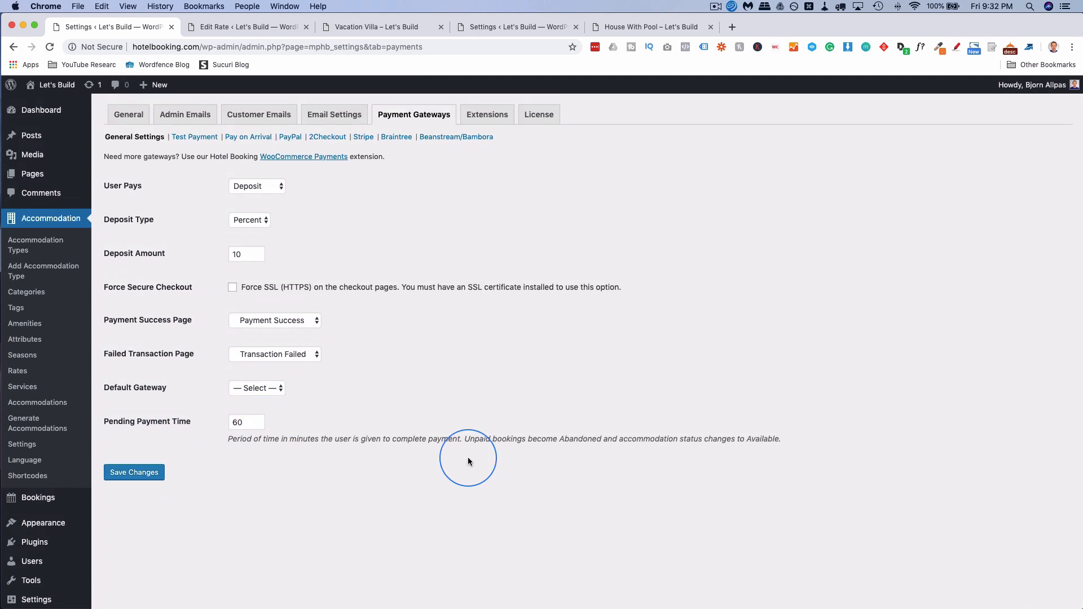
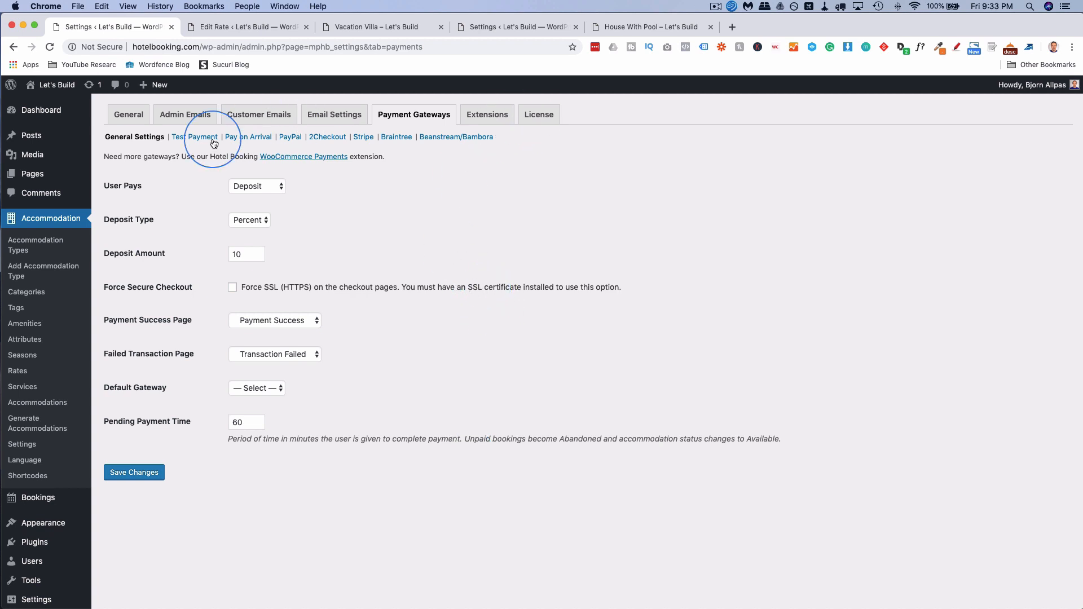
# Save the Pay on Arrival gateway as enabled, then bring up the PayPal gateway settings.
pyautogui.click(256, 139)
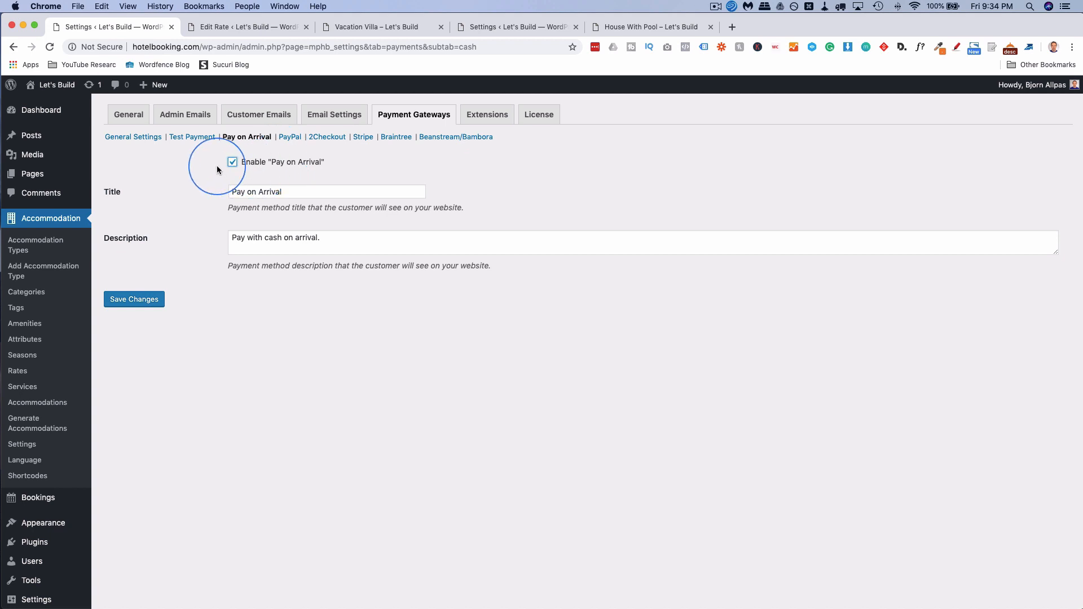
pyautogui.click(145, 300)
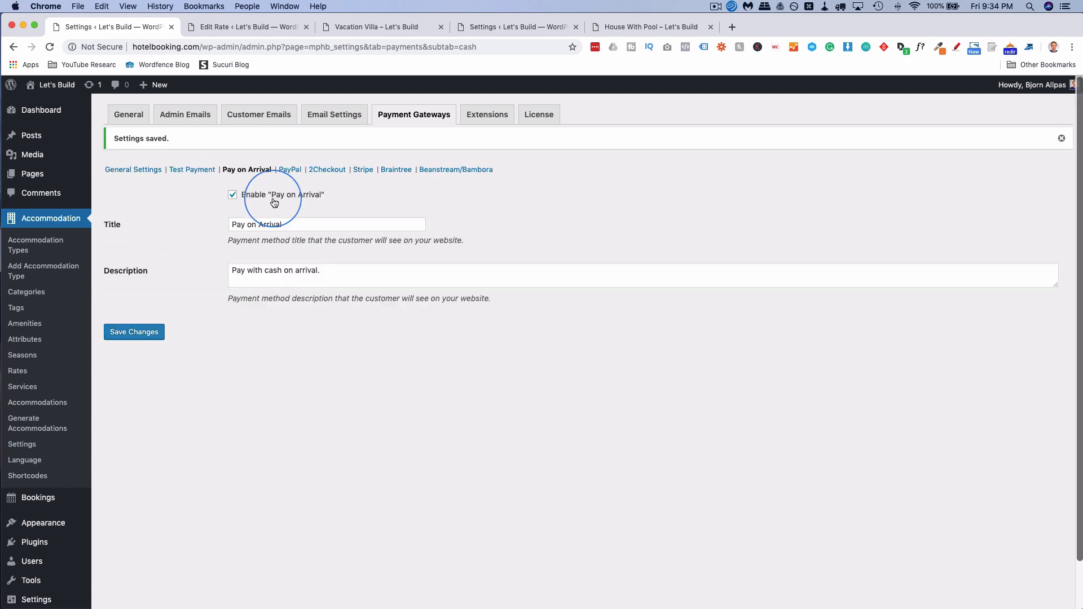
pyautogui.click(292, 171)
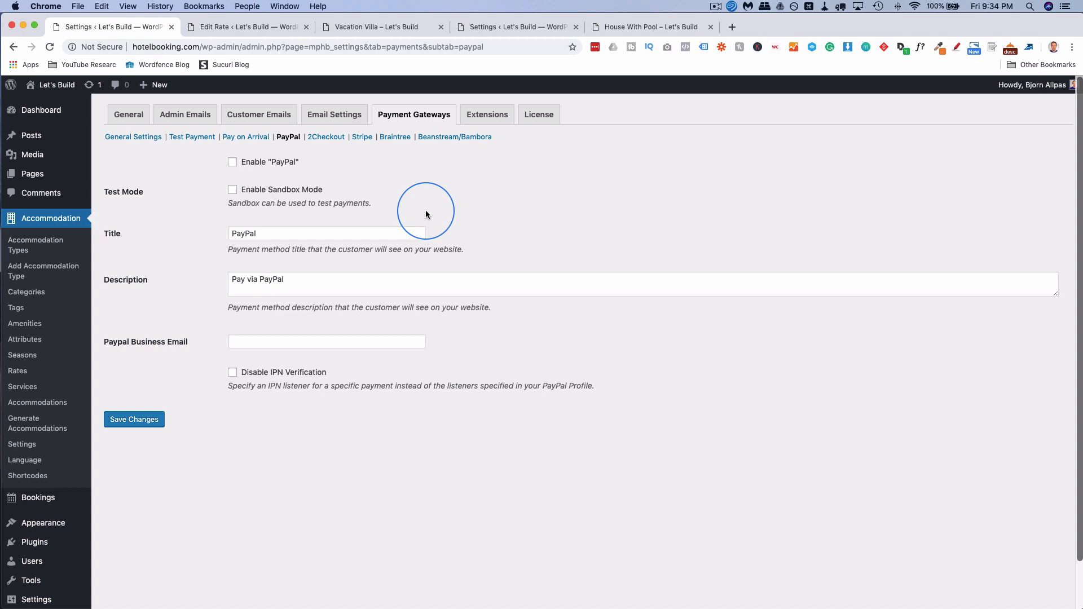
# Enable PayPal, fill in the business e-mail from a saved suggestion, and save.
pyautogui.click(234, 165)
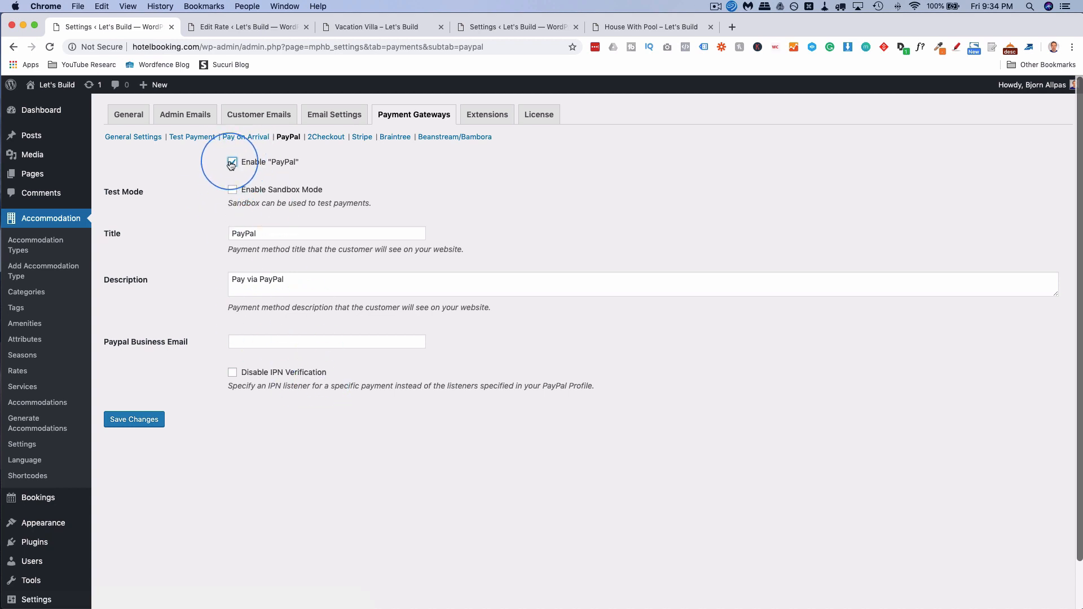
pyautogui.scroll(-1, 191, 256)
pyautogui.scroll(1, 191, 260)
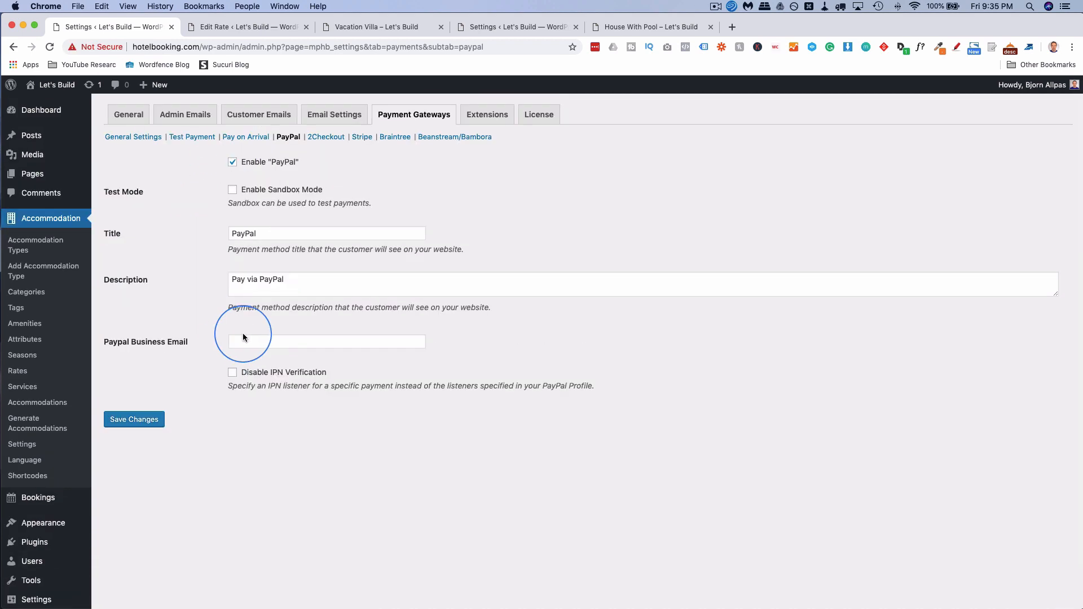
pyautogui.click(253, 346)
pyautogui.write('b')
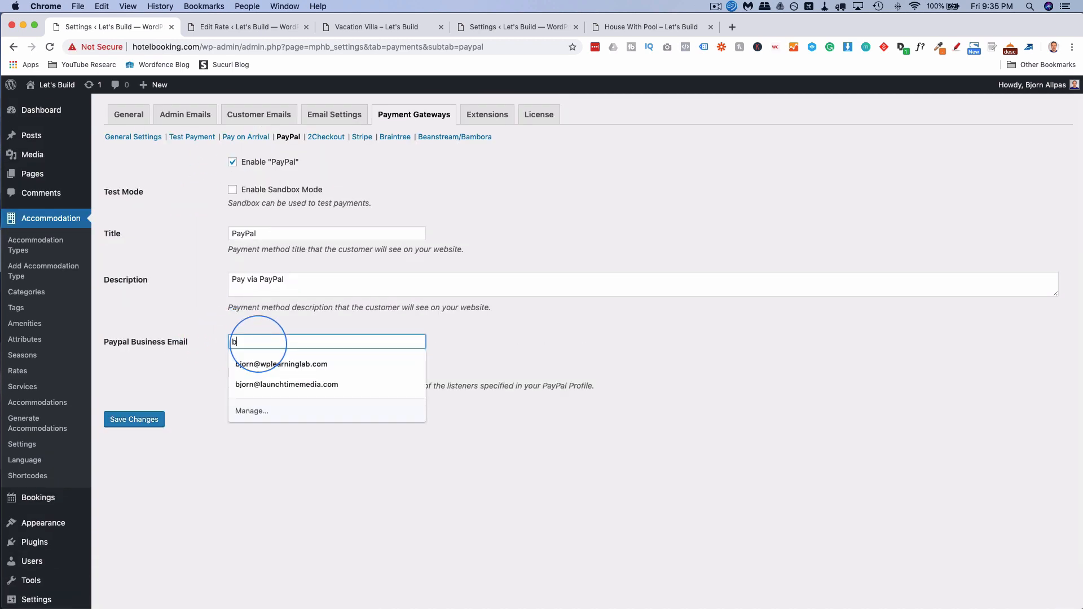
pyautogui.click(271, 364)
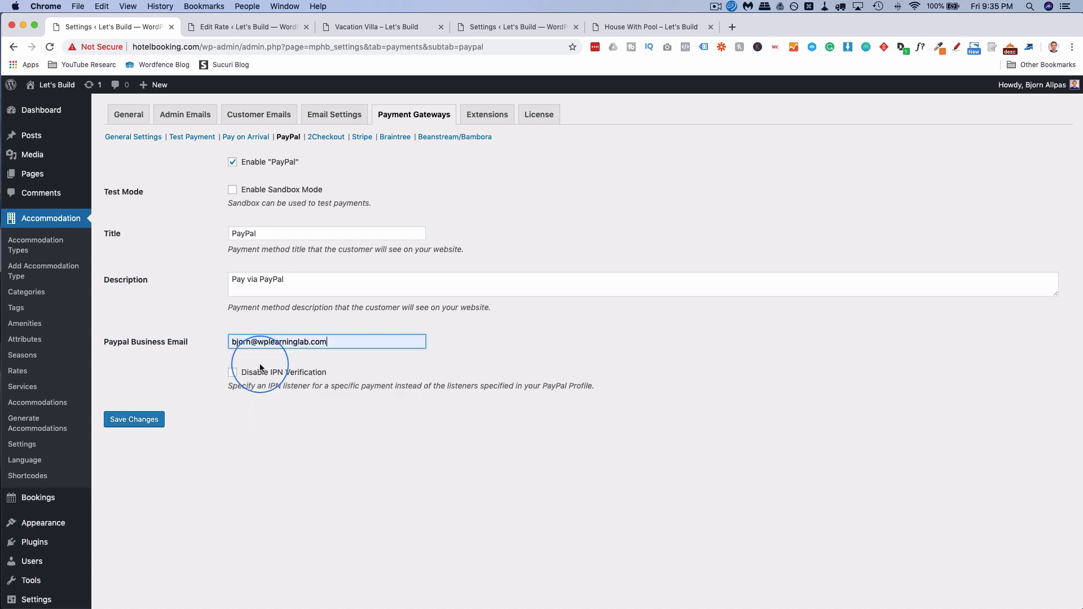
pyautogui.click(144, 423)
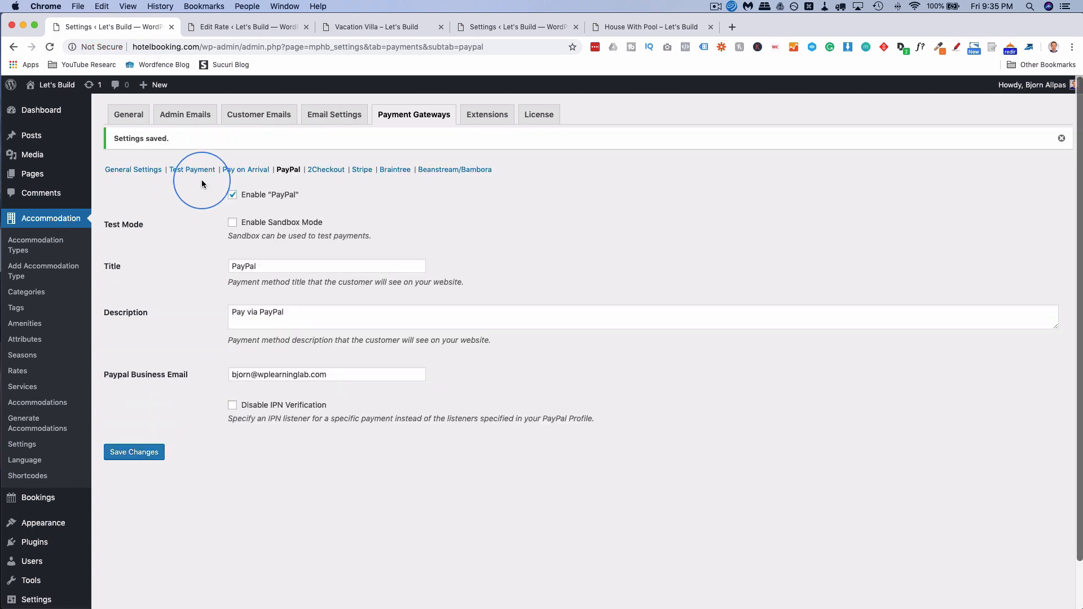
# Set the Default Gateway to PayPal in General Settings, save, and view the House With Pool listing.
pyautogui.click(143, 175)
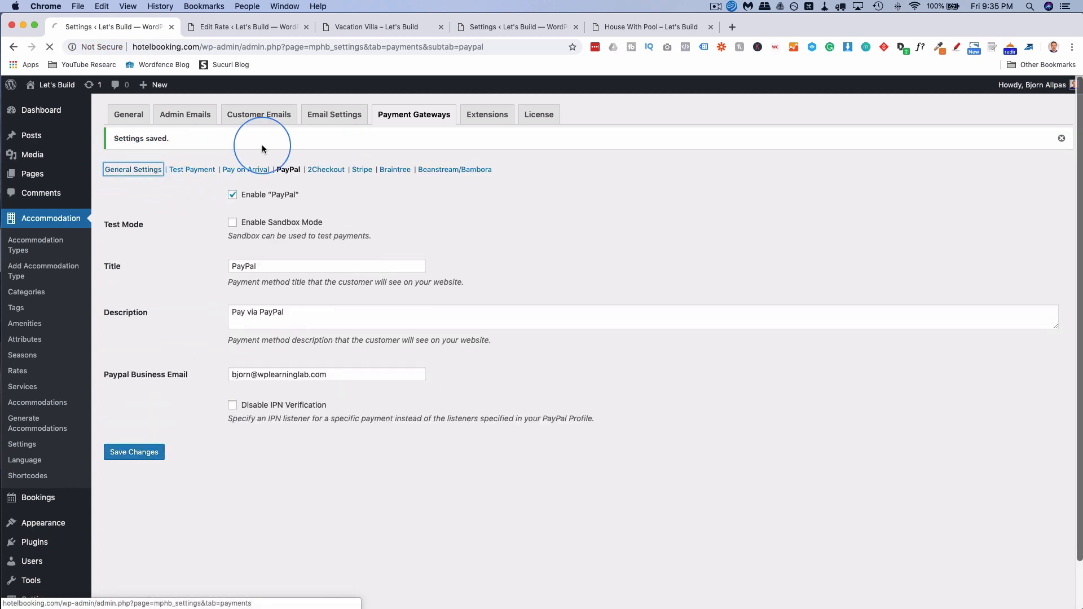
pyautogui.click(454, 116)
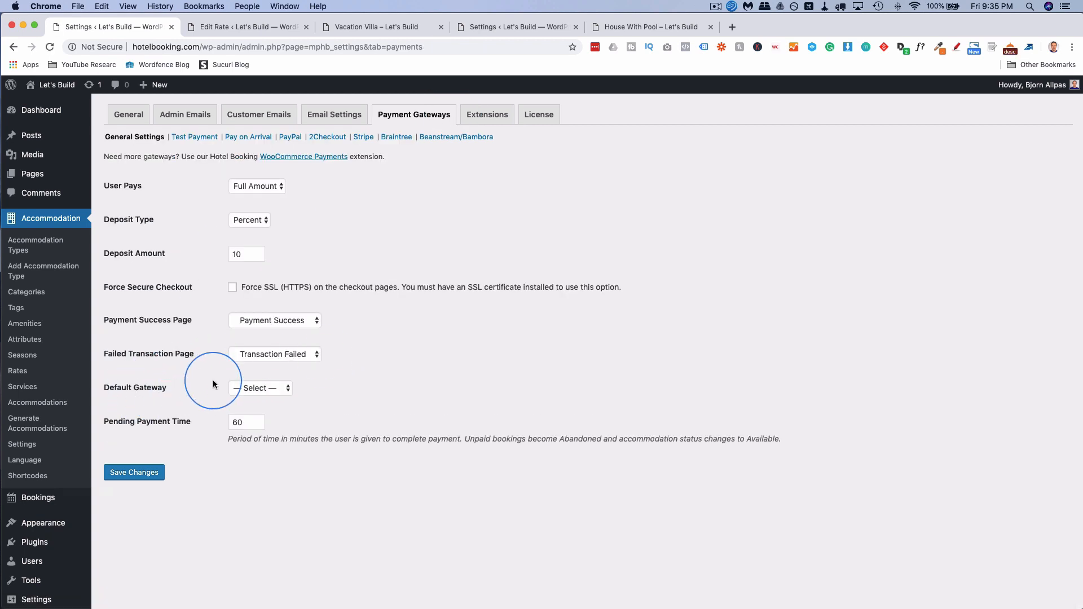
pyautogui.click(258, 389)
pyautogui.click(253, 410)
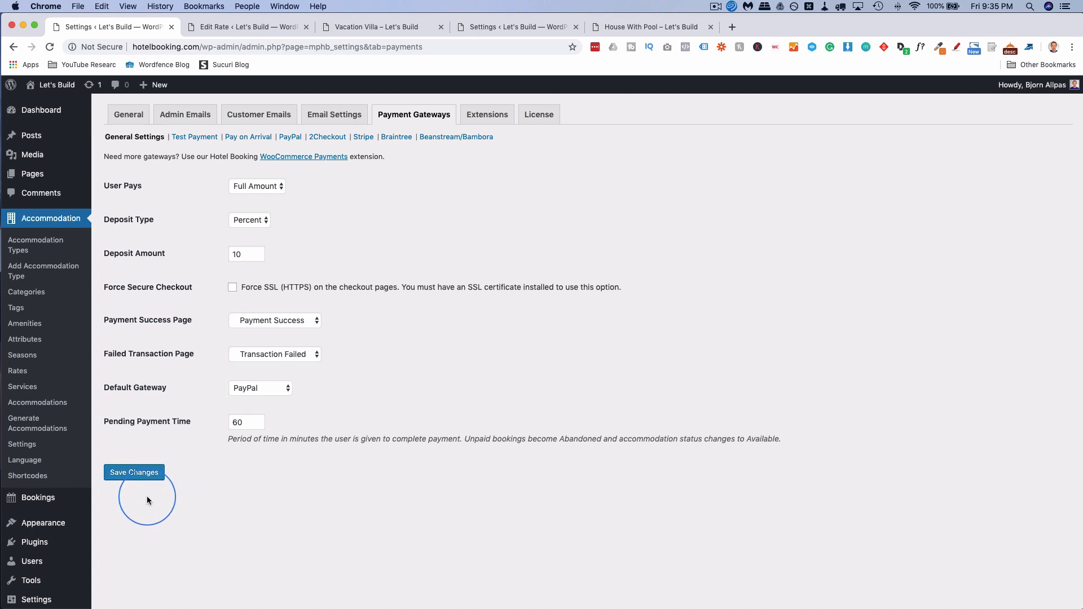
pyautogui.click(136, 478)
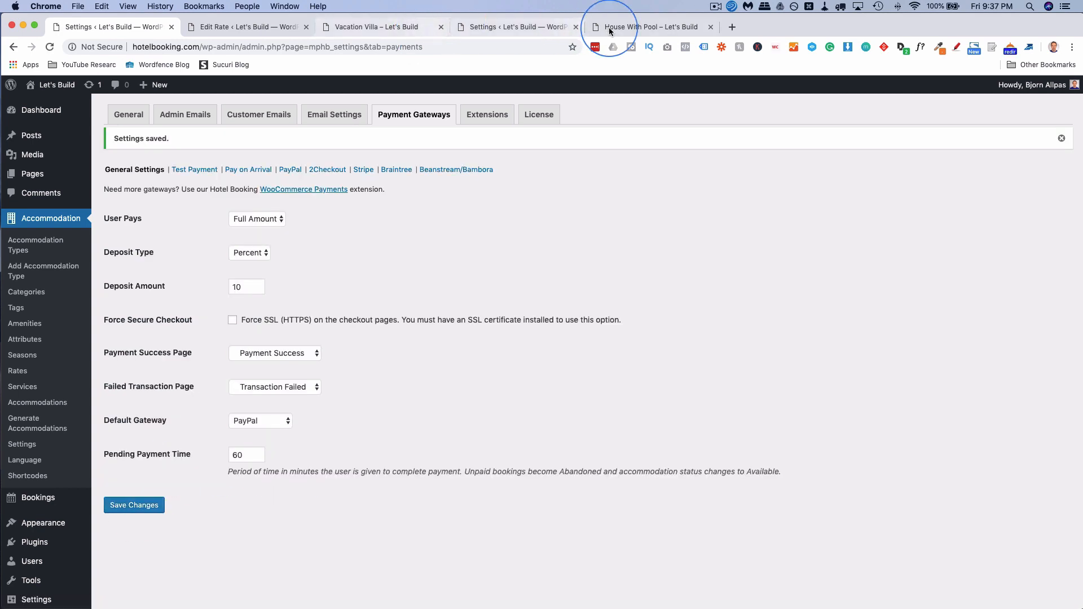
pyautogui.click(632, 32)
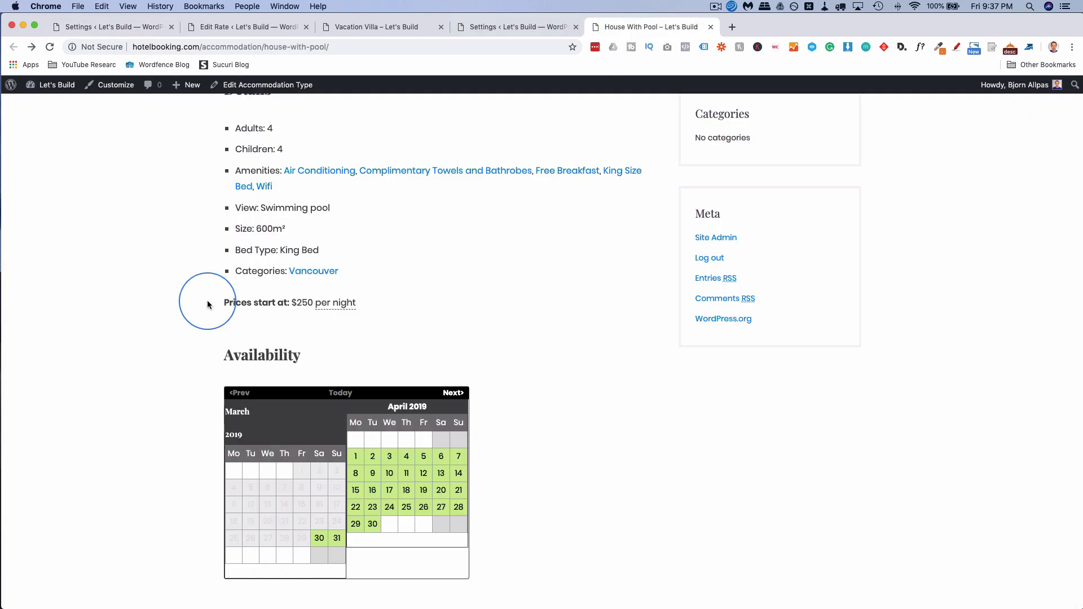
# Reload House With Pool and check availability from 01/05/2019 to 16/05/2019.
pyautogui.click(49, 48)
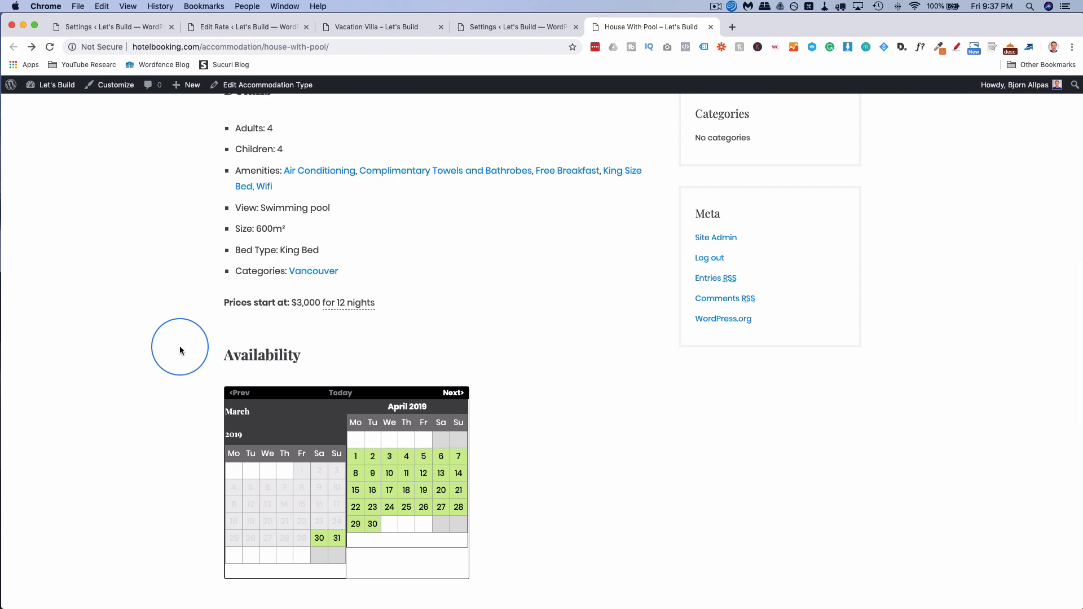
pyautogui.scroll(10, 192, 278)
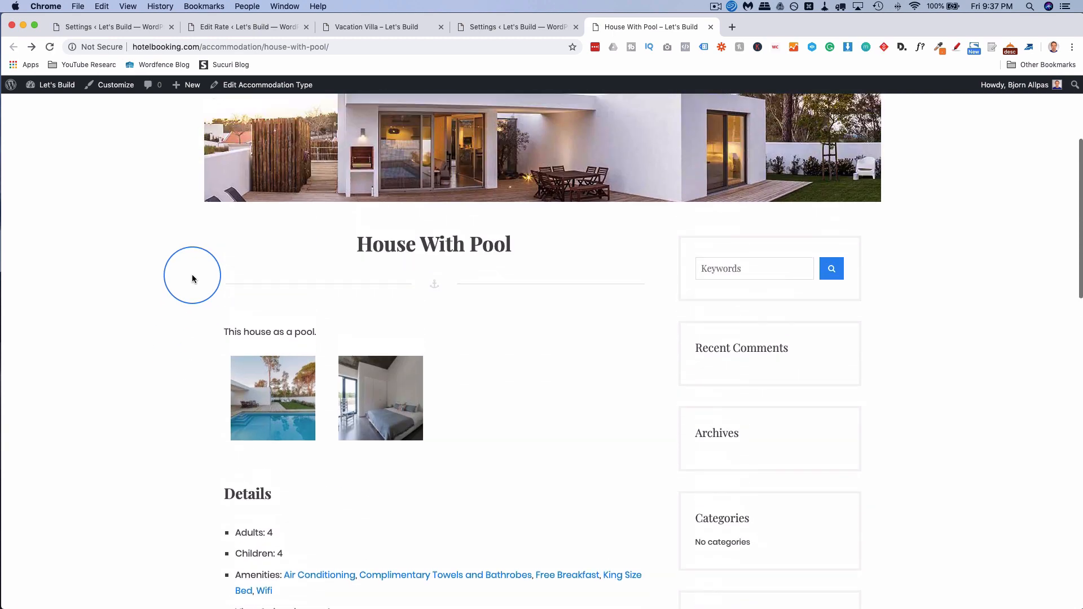
pyautogui.scroll(-5, 354, 371)
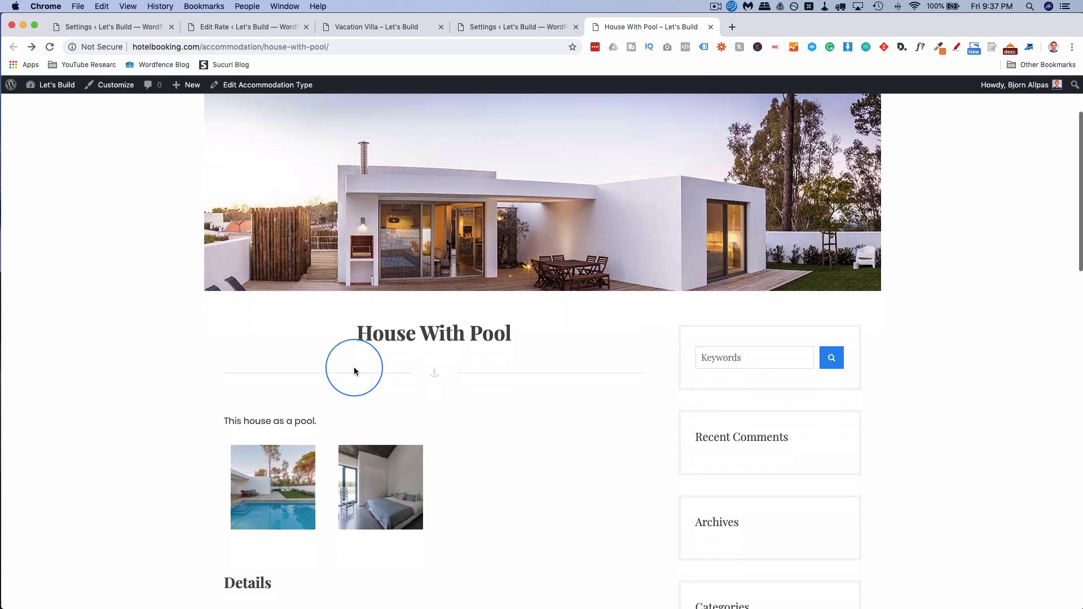
pyautogui.scroll(-9, 212, 370)
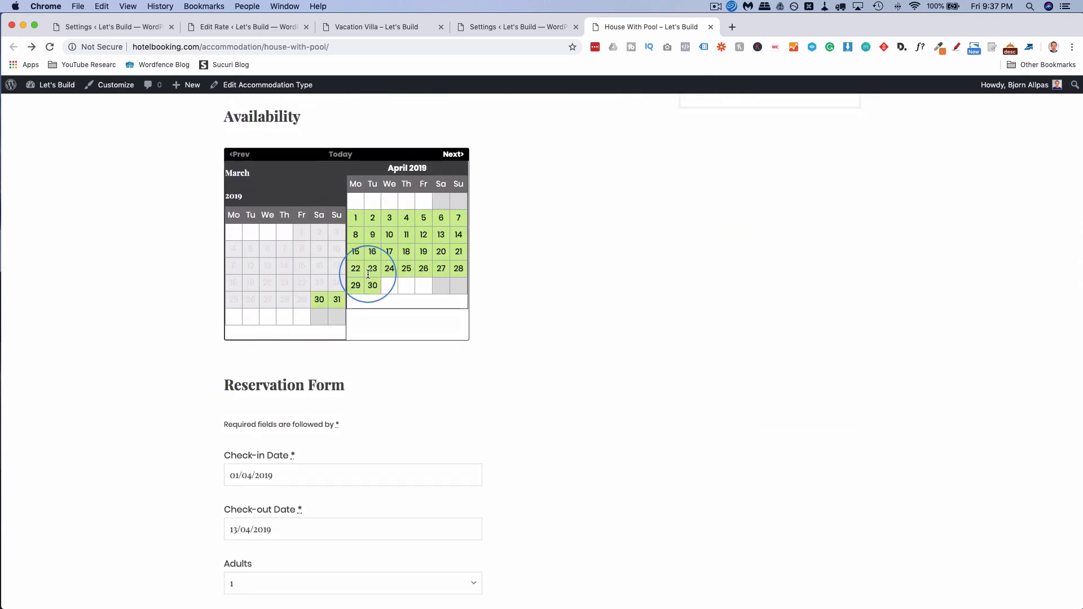
pyautogui.scroll(-1, 208, 333)
pyautogui.scroll(-5, 208, 334)
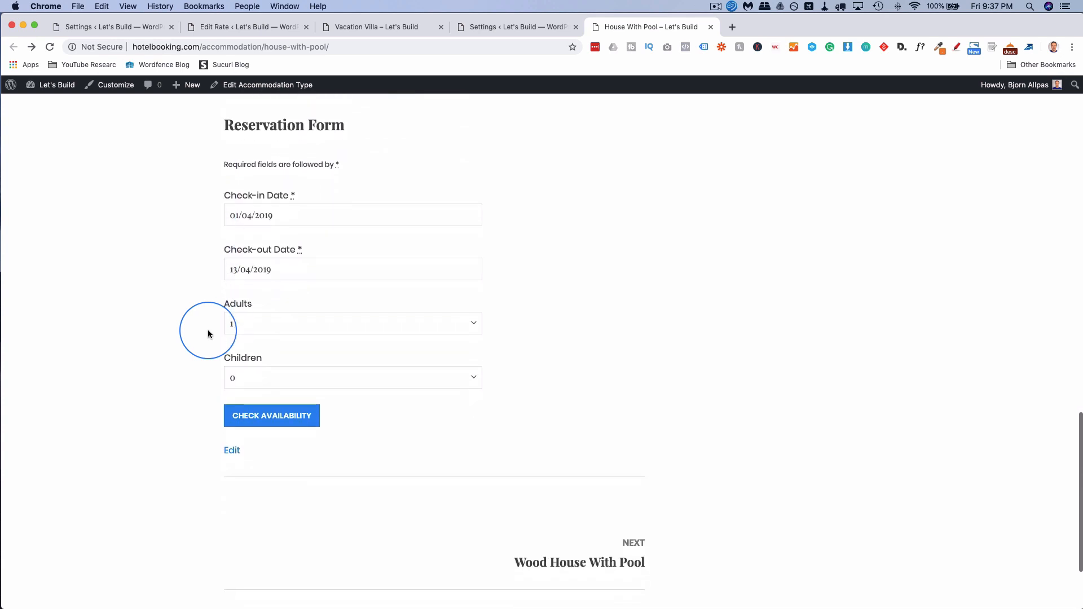
pyautogui.click(353, 218)
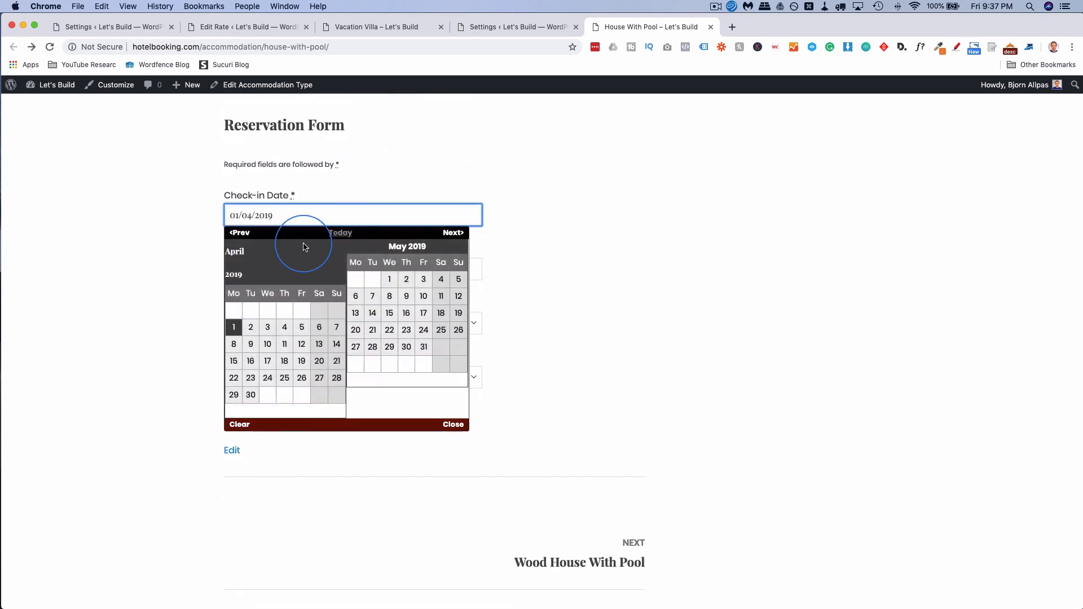
pyautogui.click(390, 280)
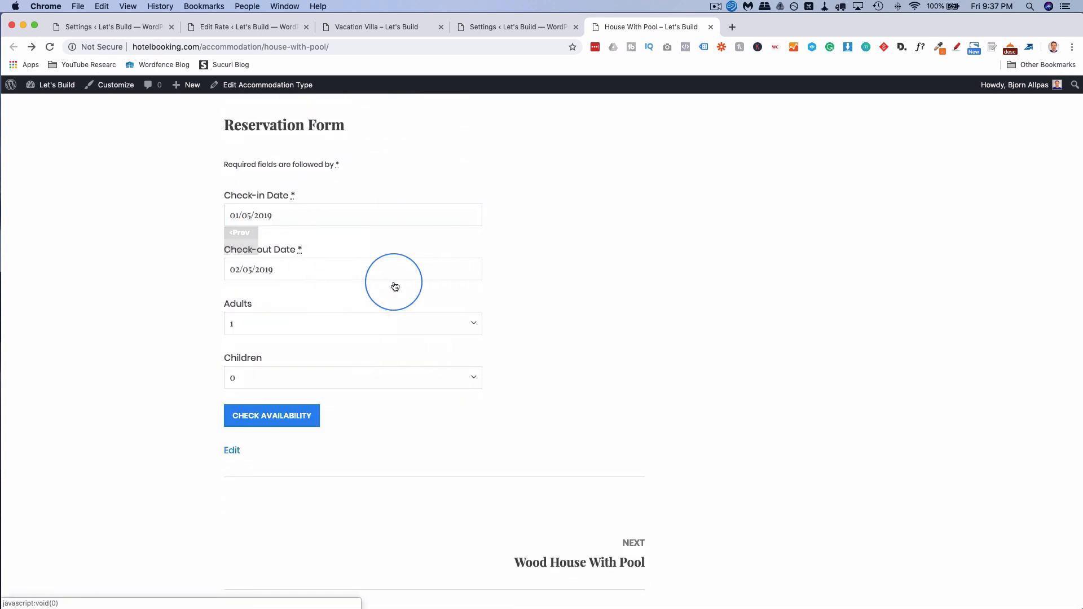
pyautogui.click(381, 265)
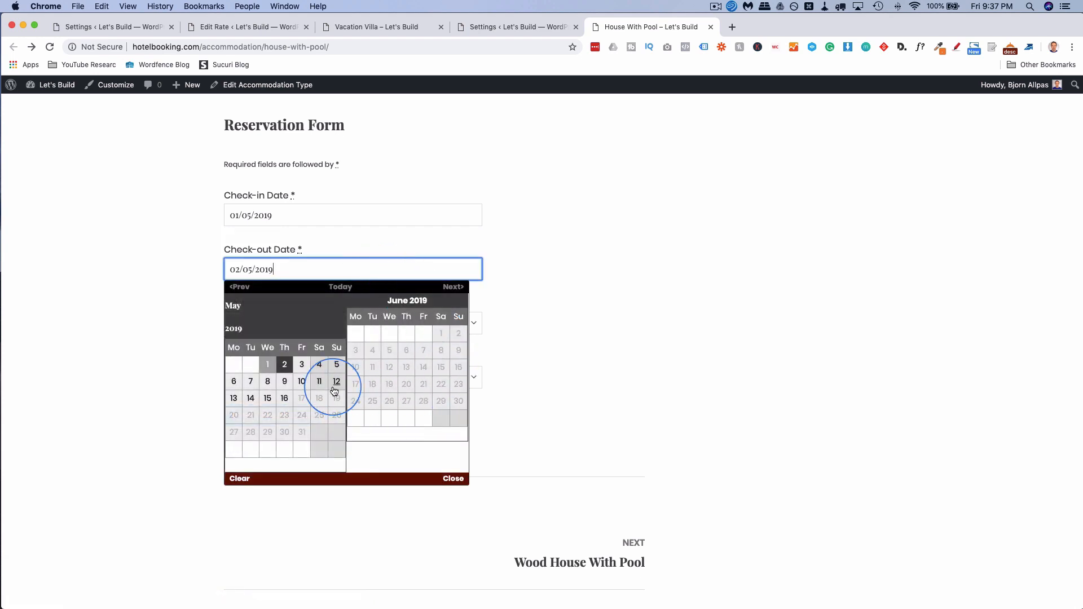
pyautogui.scroll(-1, 316, 373)
pyautogui.click(291, 343)
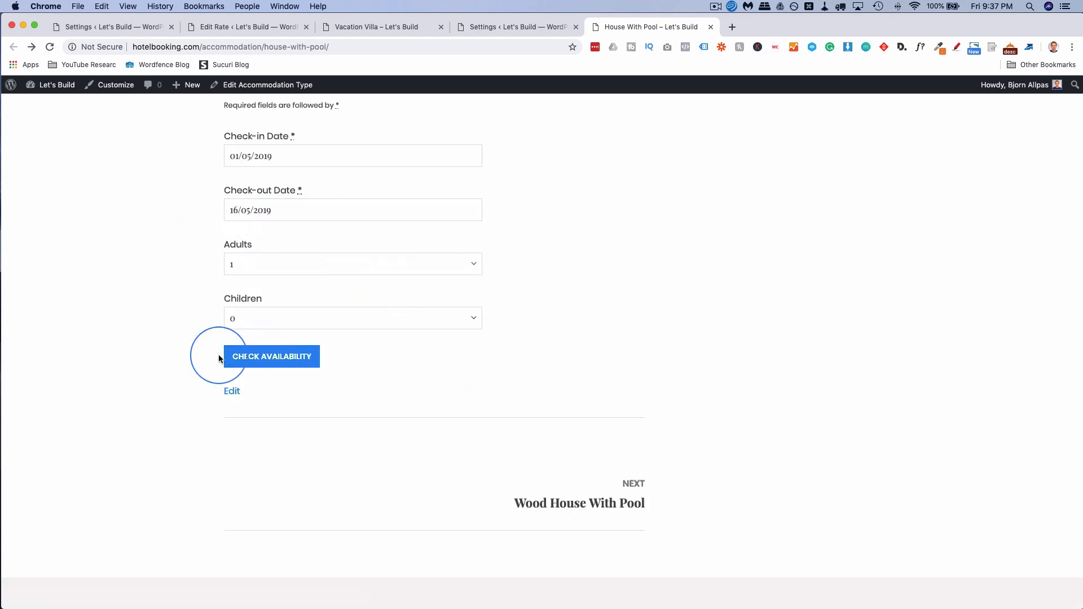
pyautogui.click(285, 357)
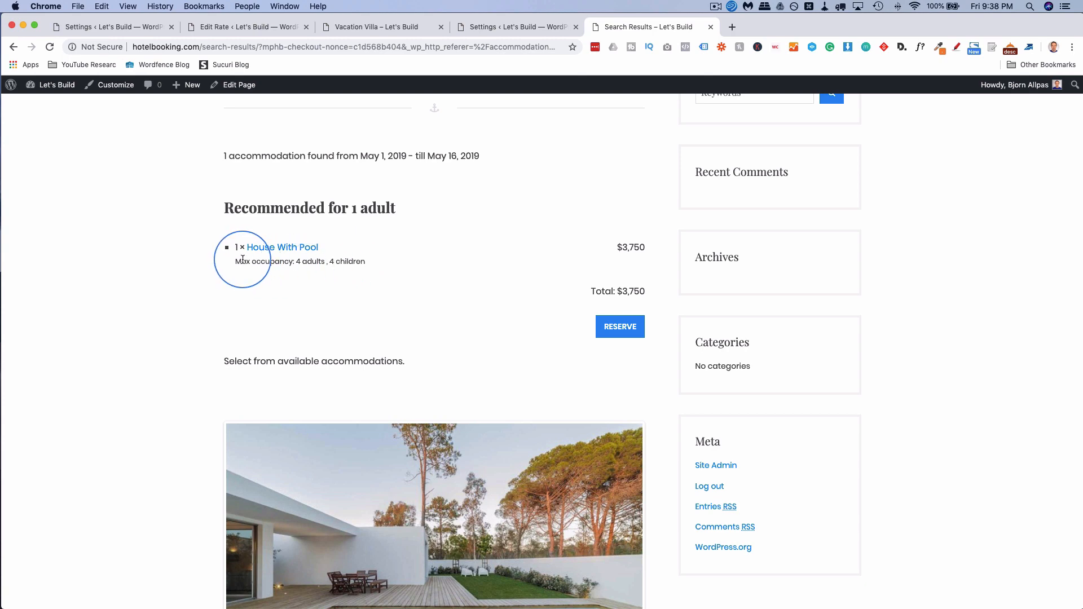
# Review the $3,750 House With Pool recommendation and its occupancy, then reserve it.
pyautogui.moveTo(242, 260); pyautogui.dragTo(365, 261)
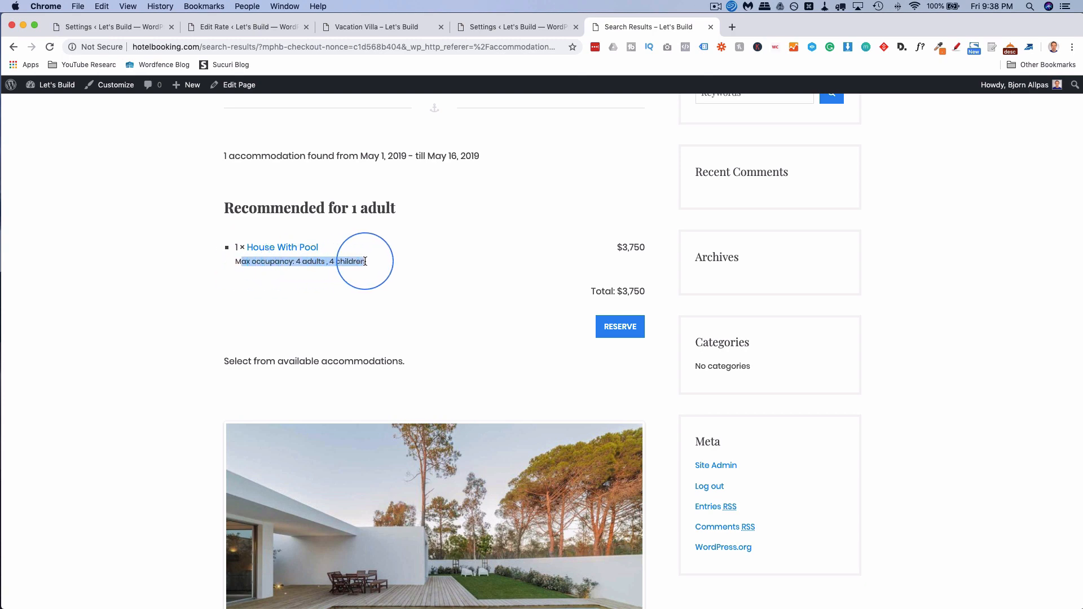
pyautogui.tripleClick(646, 253)
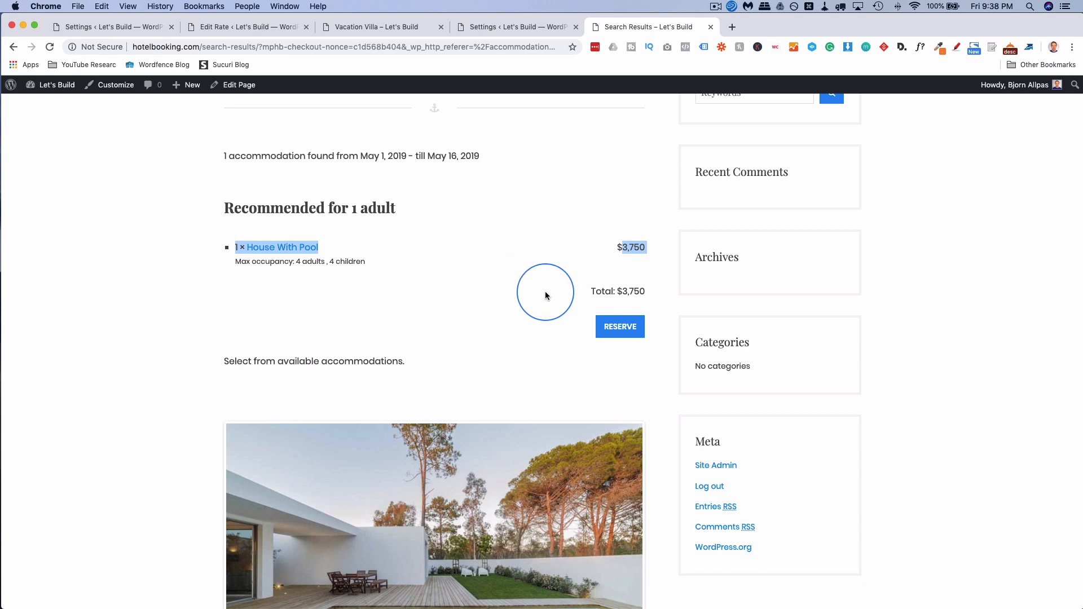
pyautogui.scroll(-9, 450, 303)
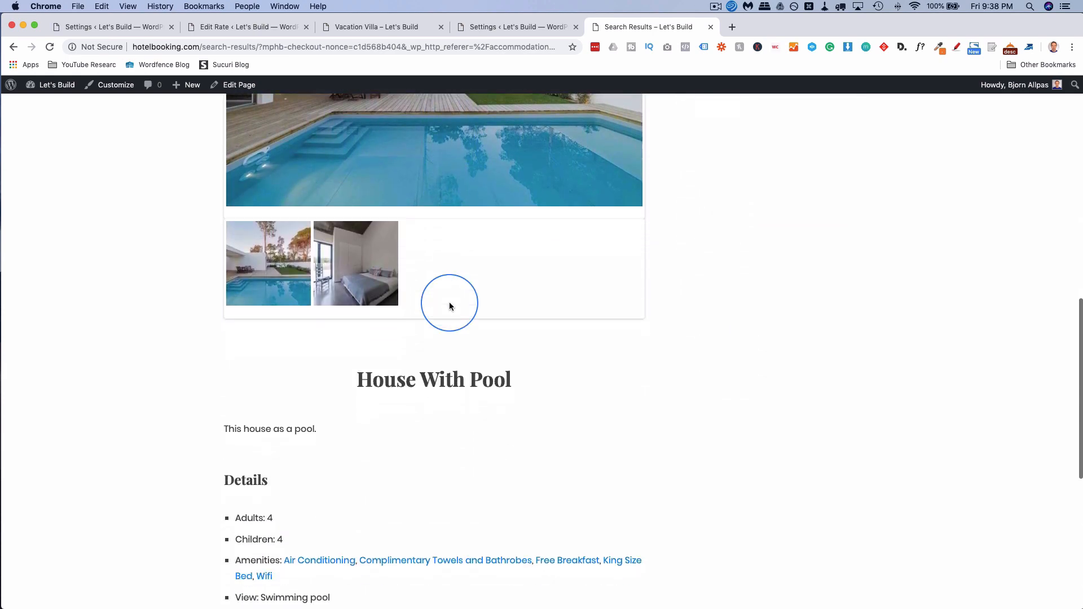
pyautogui.scroll(-7, 449, 306)
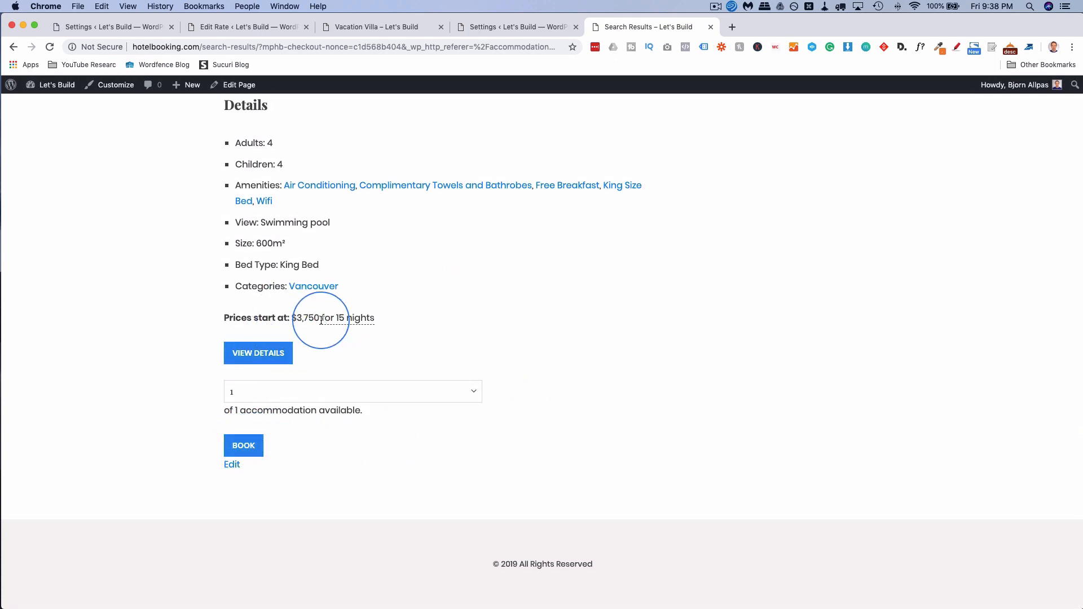
pyautogui.scroll(10, 560, 355)
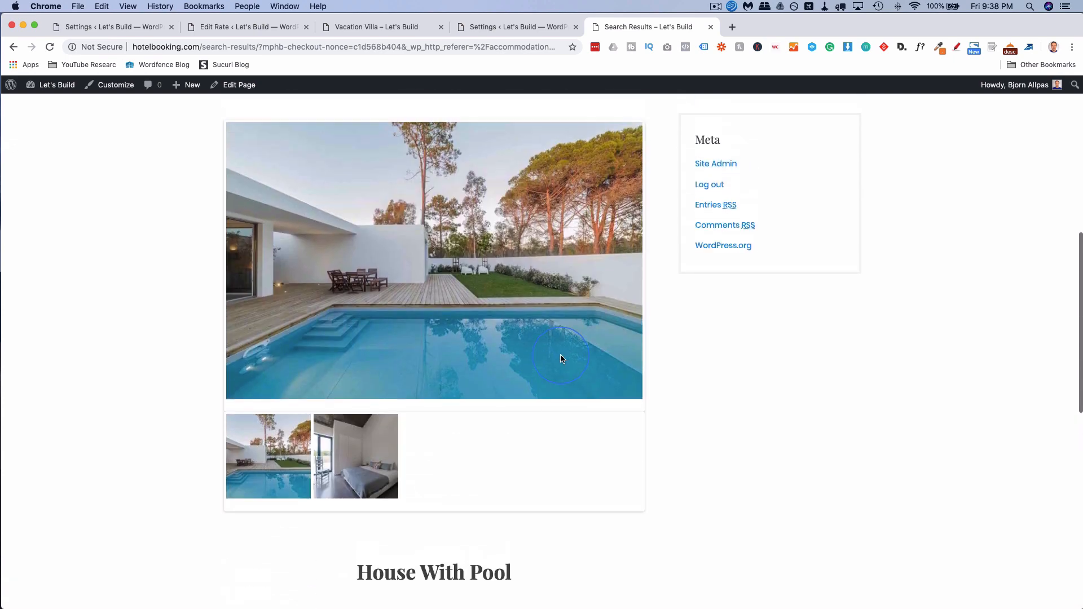
pyautogui.scroll(5, 560, 356)
pyautogui.click(620, 295)
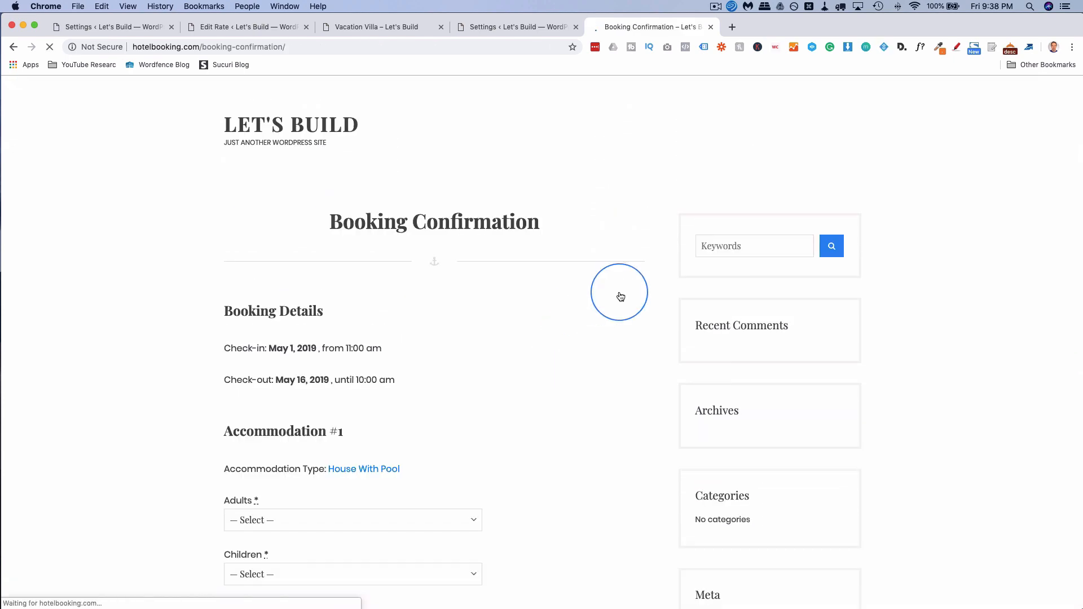
# Set the booking to 1 adult and 0 children and enter the guest's full name.
pyautogui.scroll(-5, 209, 306)
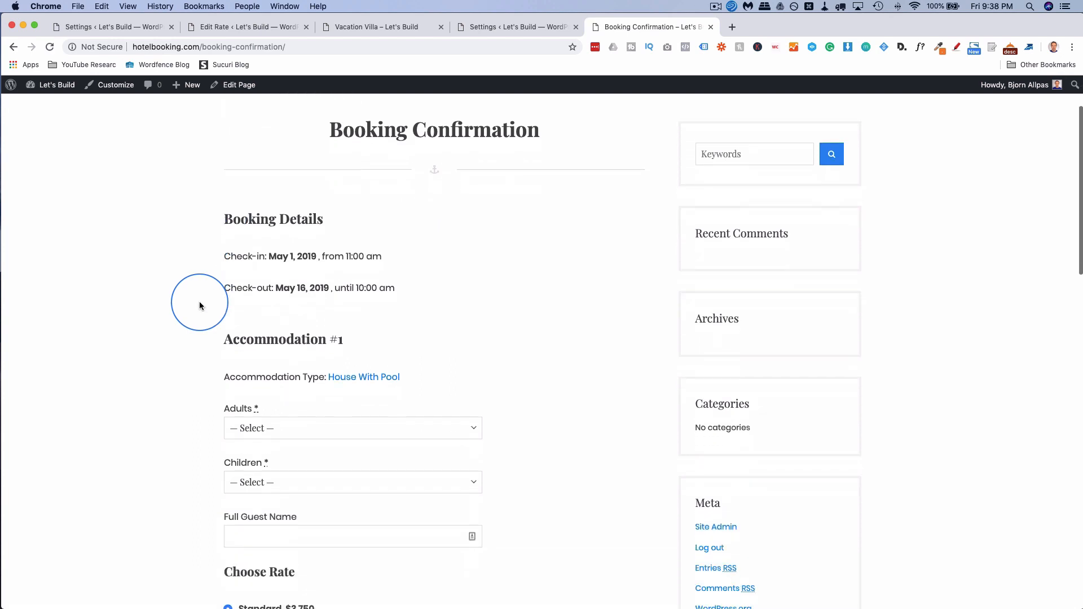
pyautogui.click(273, 246)
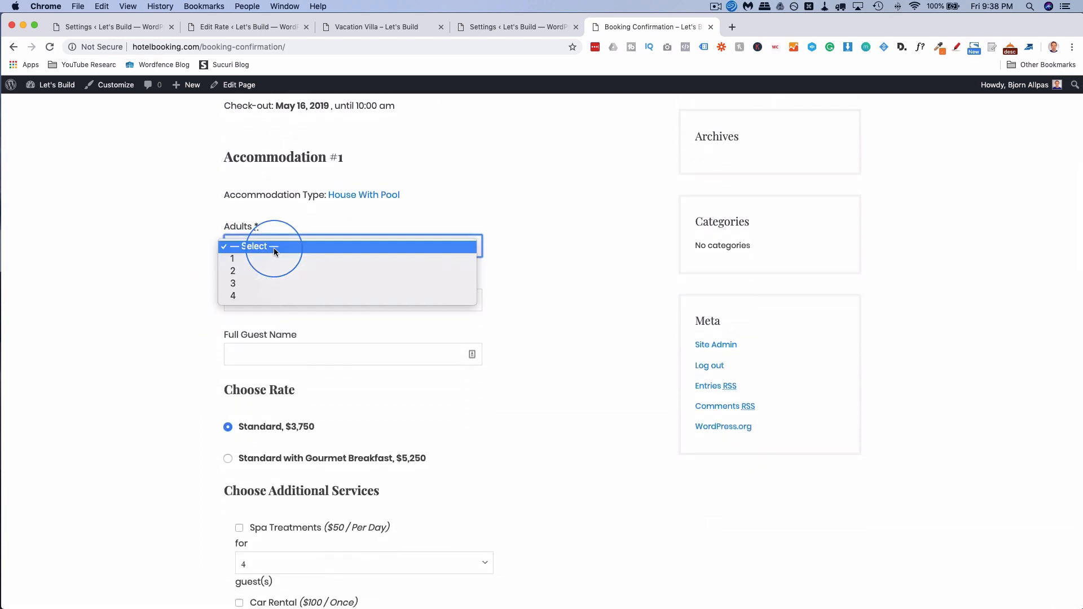
pyautogui.click(254, 258)
pyautogui.click(195, 277)
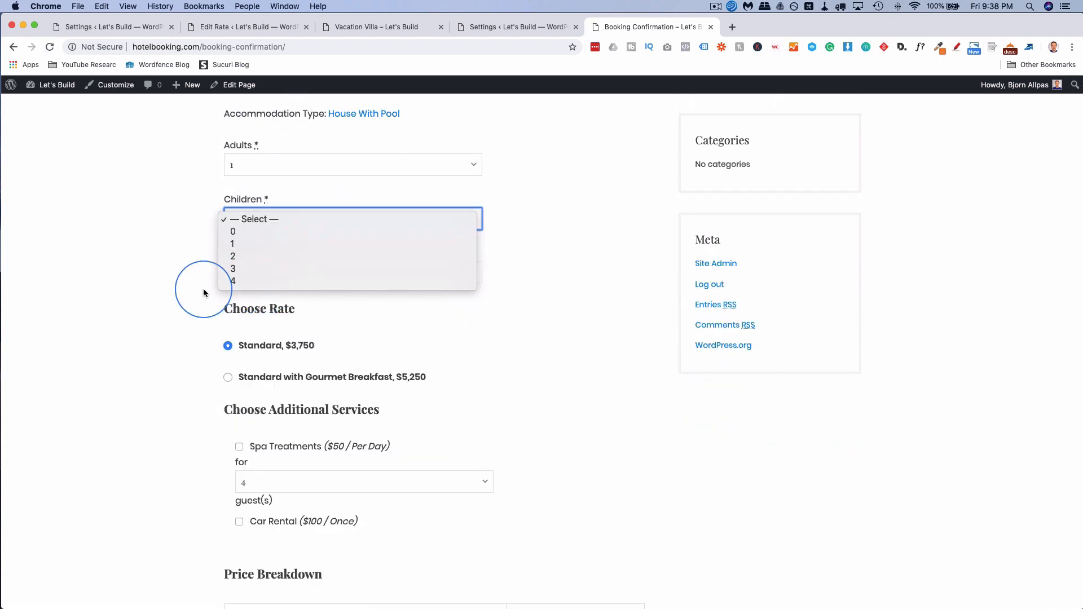
pyautogui.click(174, 289)
pyautogui.click(254, 219)
pyautogui.click(241, 240)
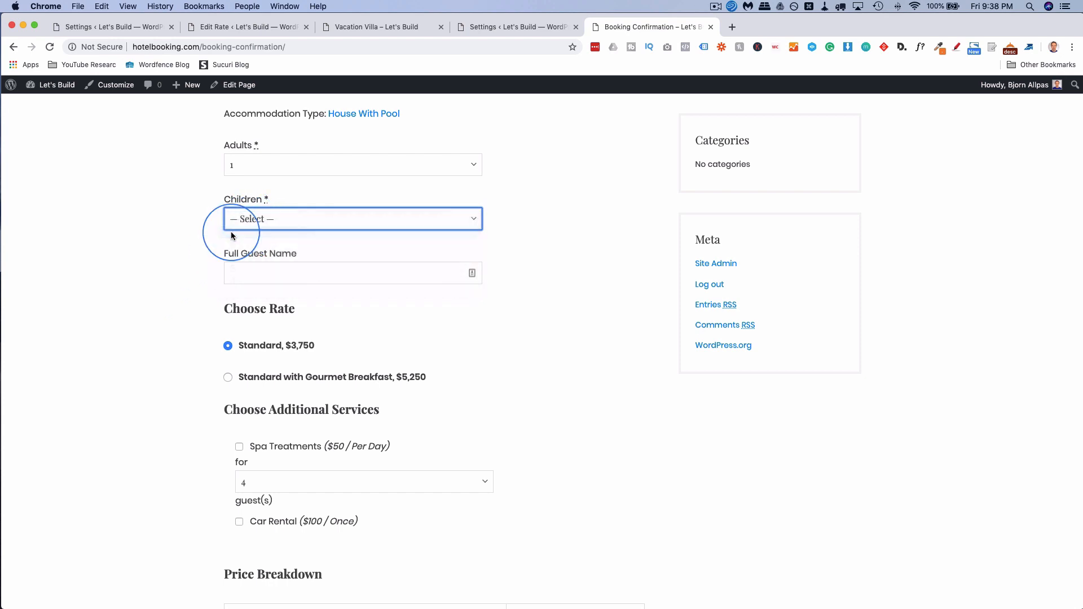
pyautogui.scroll(-2, 180, 265)
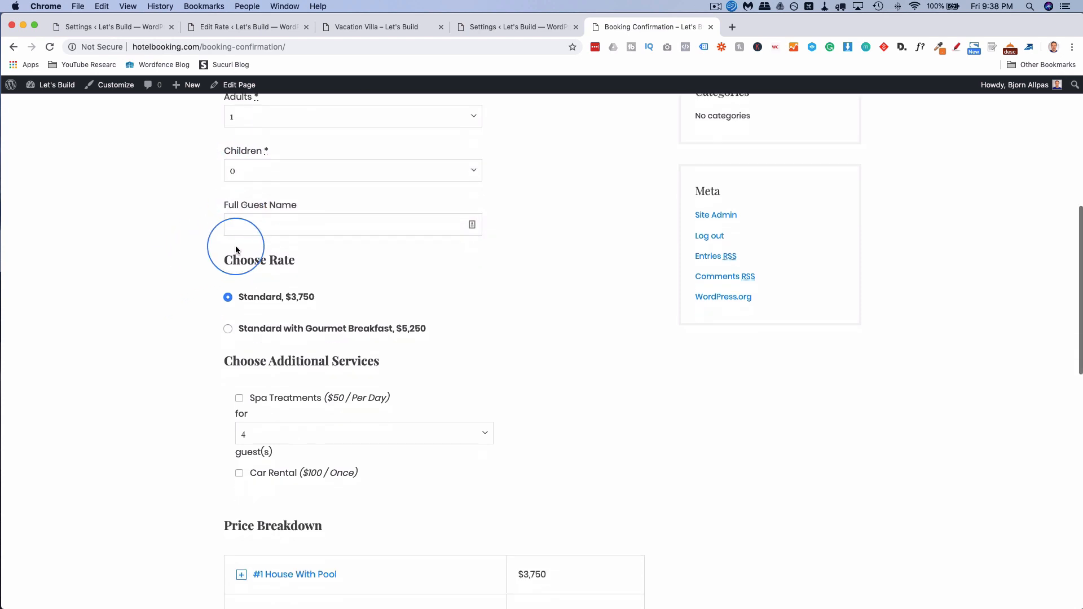
pyautogui.click(258, 225)
pyautogui.write('Bjorn')
pyautogui.click(203, 272)
# Choose the Standard with Gourmet Breakfast rate, add spa for 4 and car rental ($8,350), then return to payment settings.
pyautogui.scroll(-3, 202, 275)
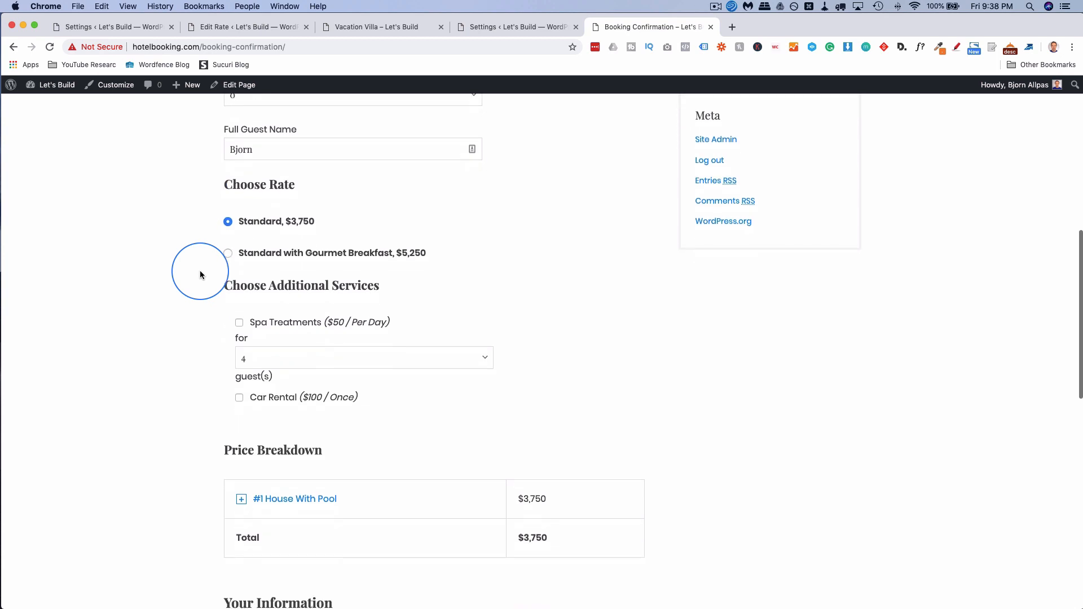
pyautogui.click(228, 257)
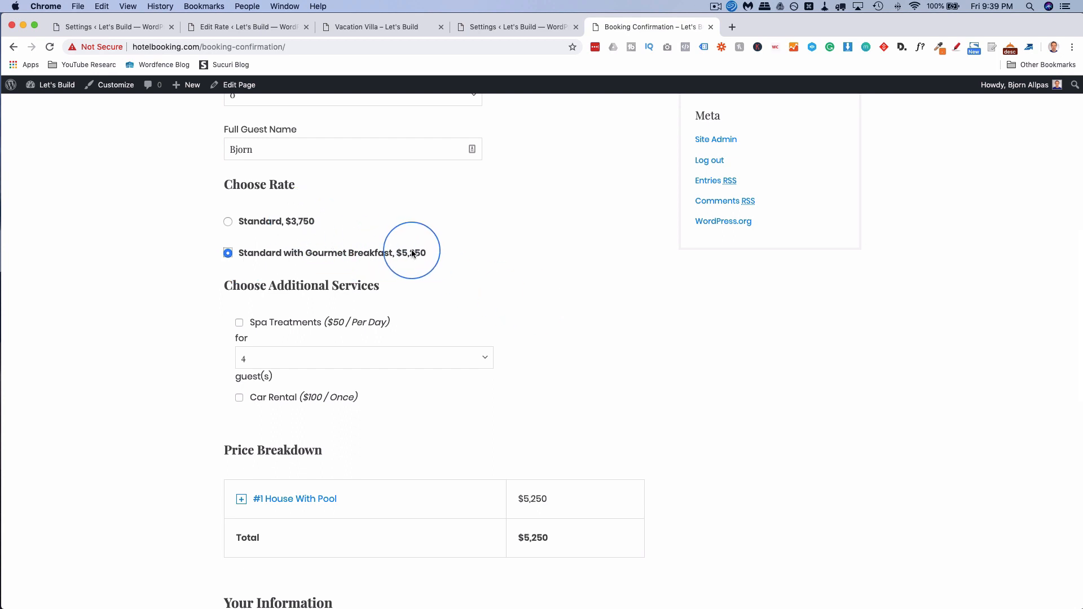
pyautogui.scroll(-5, 198, 268)
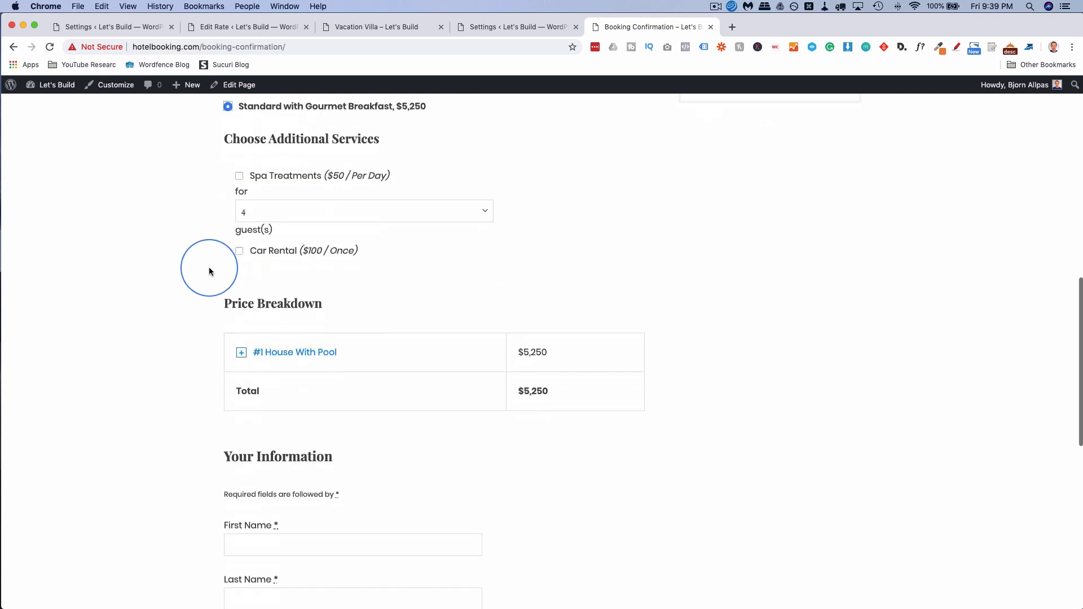
pyautogui.click(240, 177)
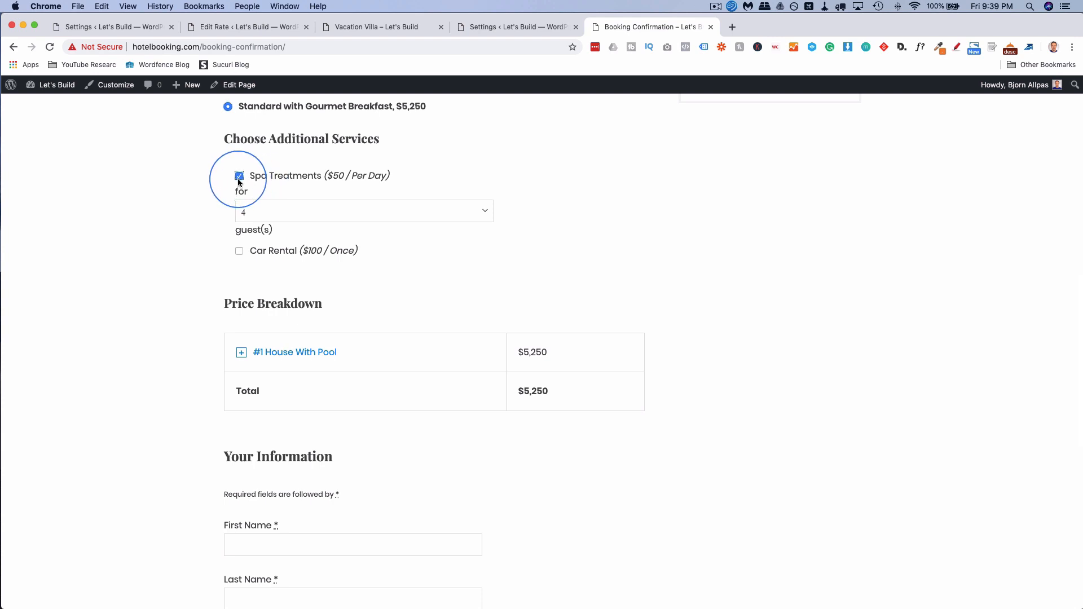
pyautogui.click(262, 218)
pyautogui.click(249, 212)
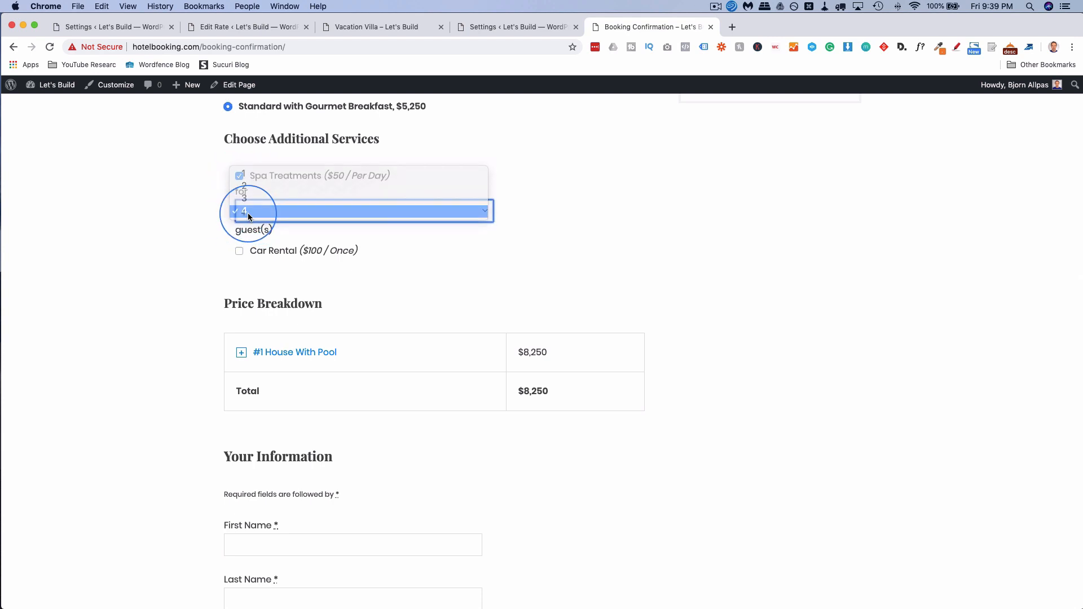
pyautogui.scroll(-3, 200, 214)
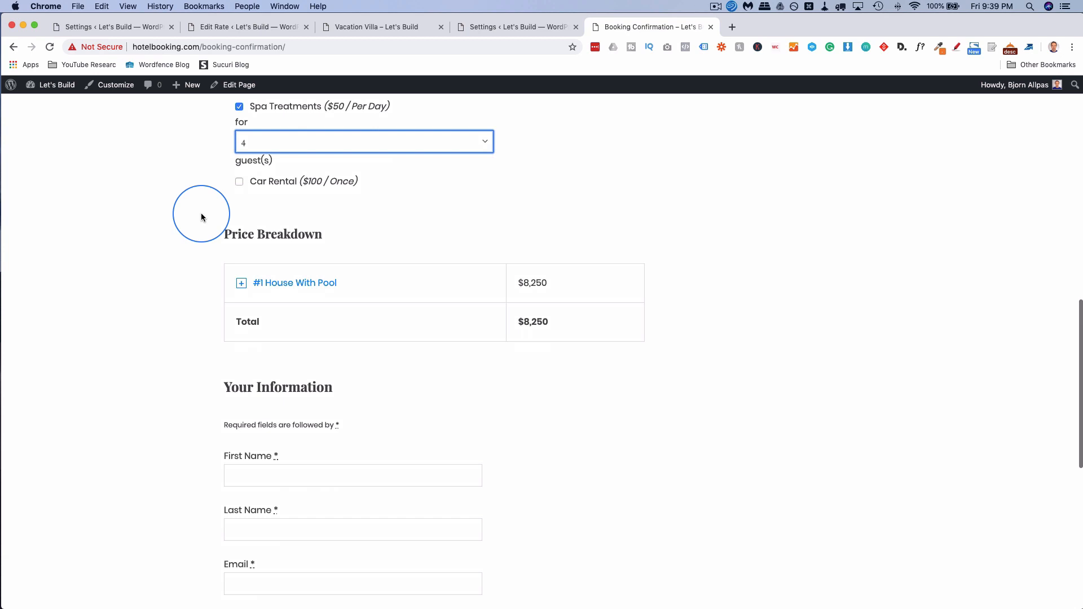
pyautogui.click(240, 182)
pyautogui.scroll(-5, 209, 194)
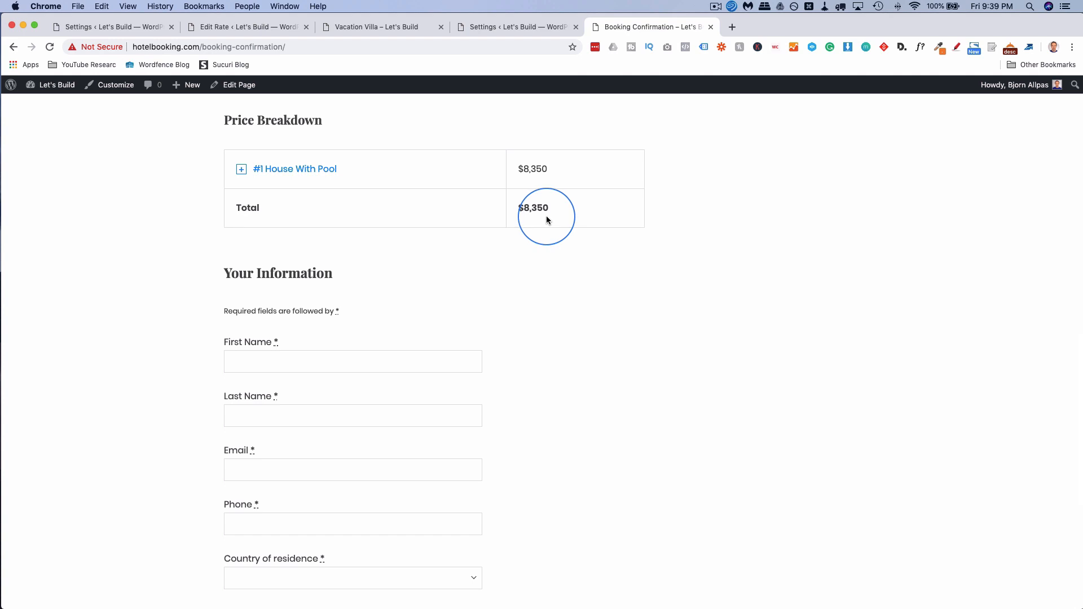
pyautogui.scroll(-6, 224, 322)
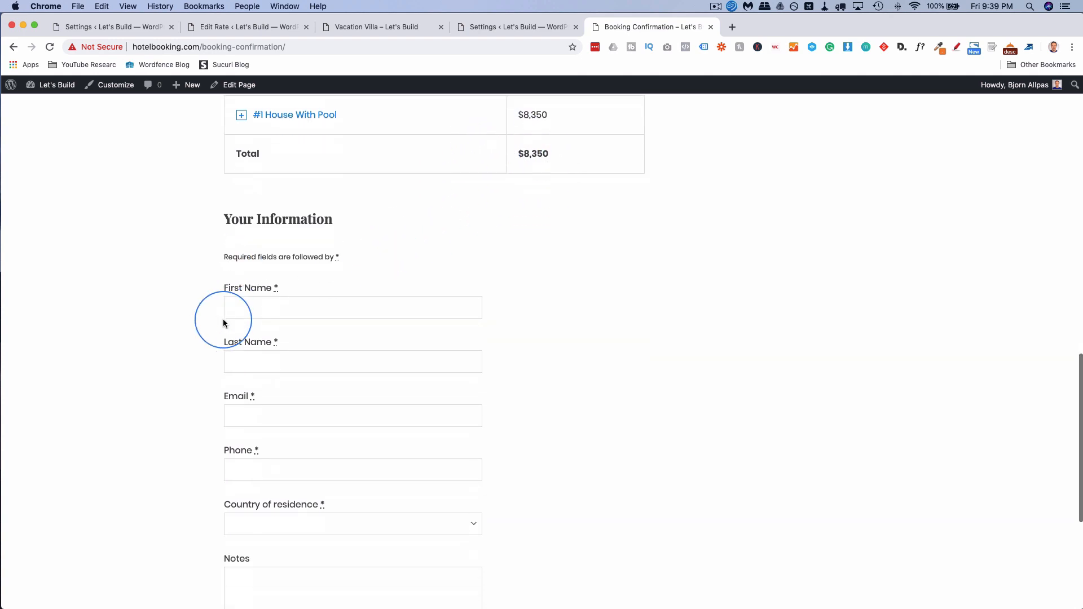
pyautogui.scroll(-6, 190, 384)
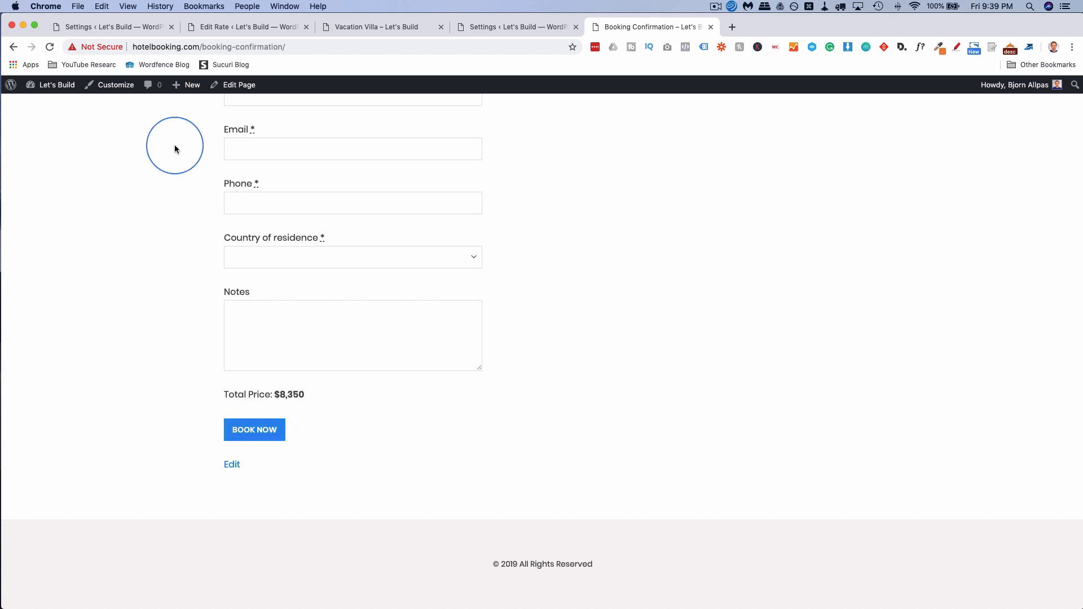
pyautogui.click(120, 28)
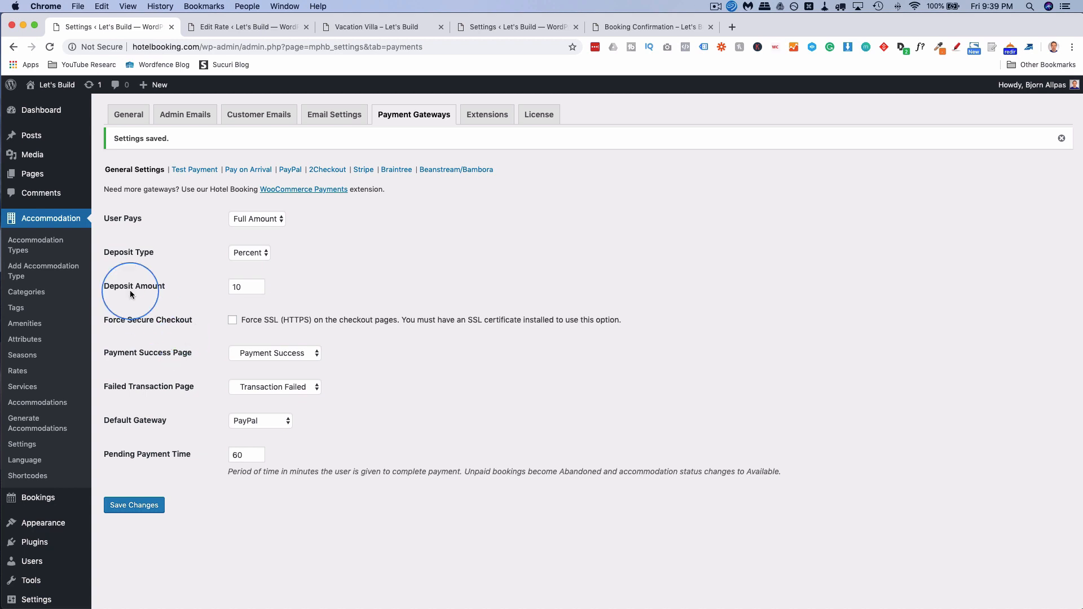
# Open the booking calendar, point out the Blocked, Pending and Booked legend, then list all bookings.
pyautogui.scroll(-2, 34, 347)
pyautogui.moveTo(40, 451)
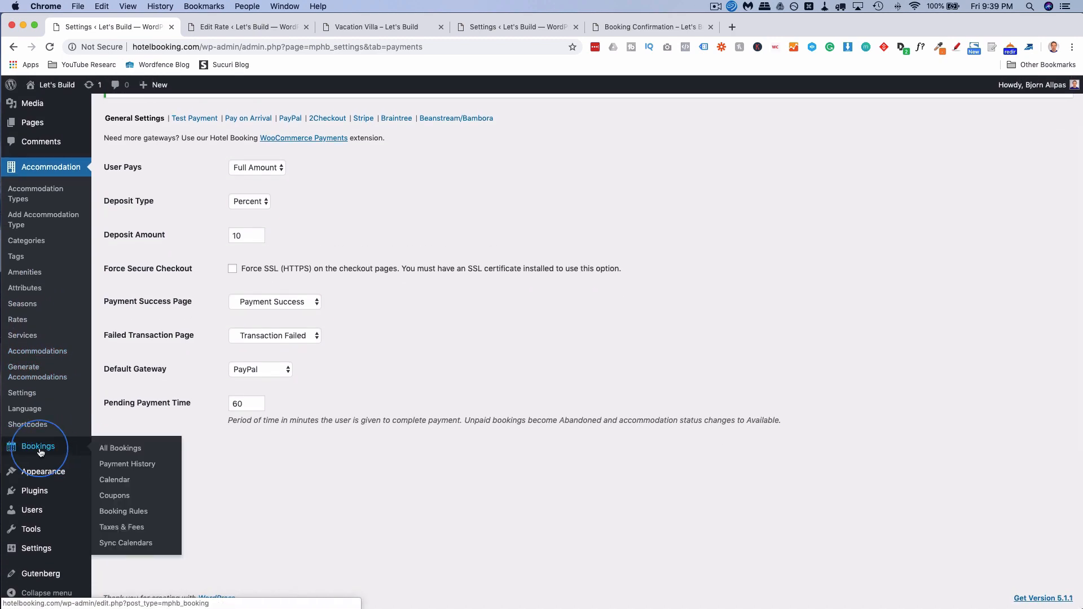
pyautogui.click(125, 484)
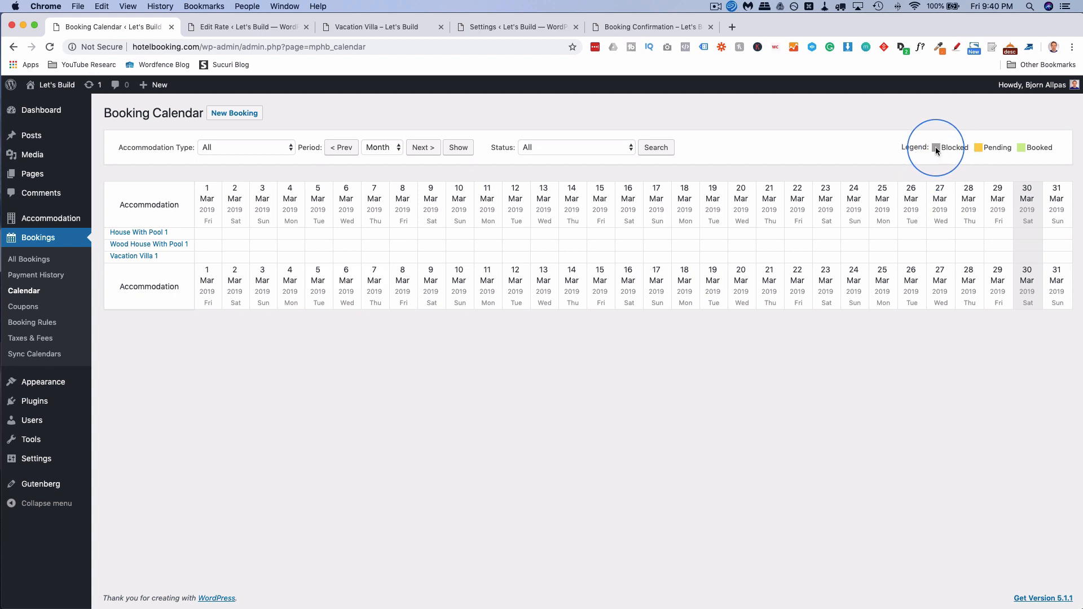
pyautogui.moveTo(936, 149); pyautogui.dragTo(967, 147)
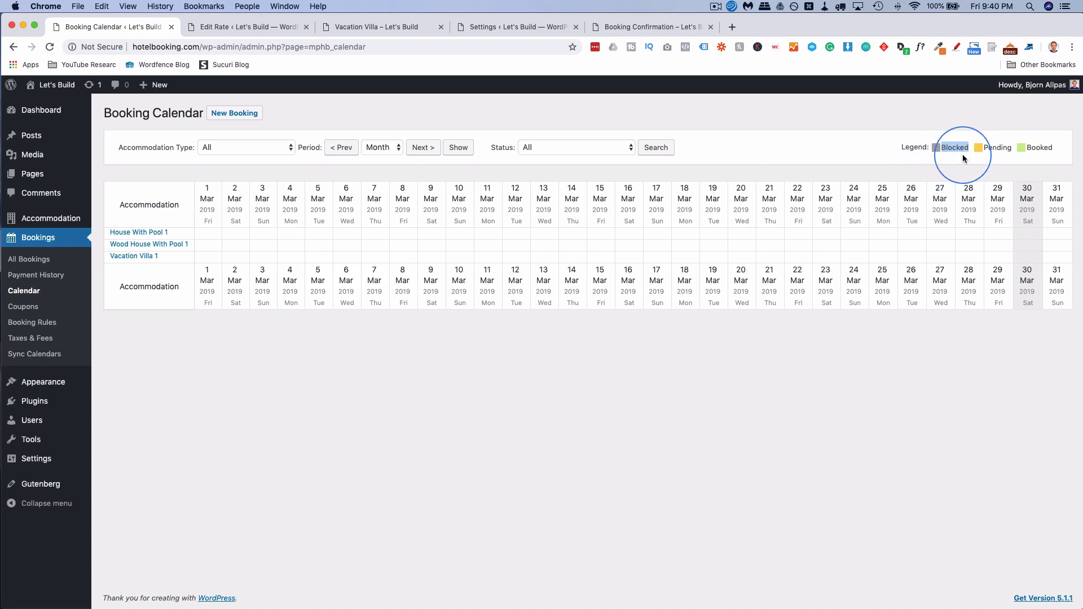
pyautogui.doubleClick(996, 147)
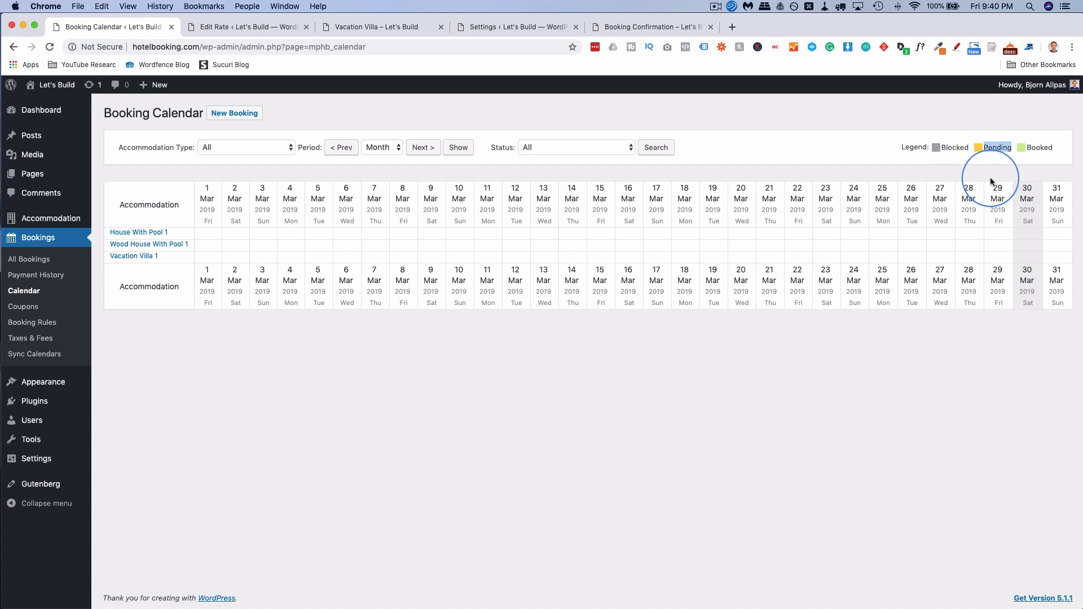
pyautogui.doubleClick(1035, 148)
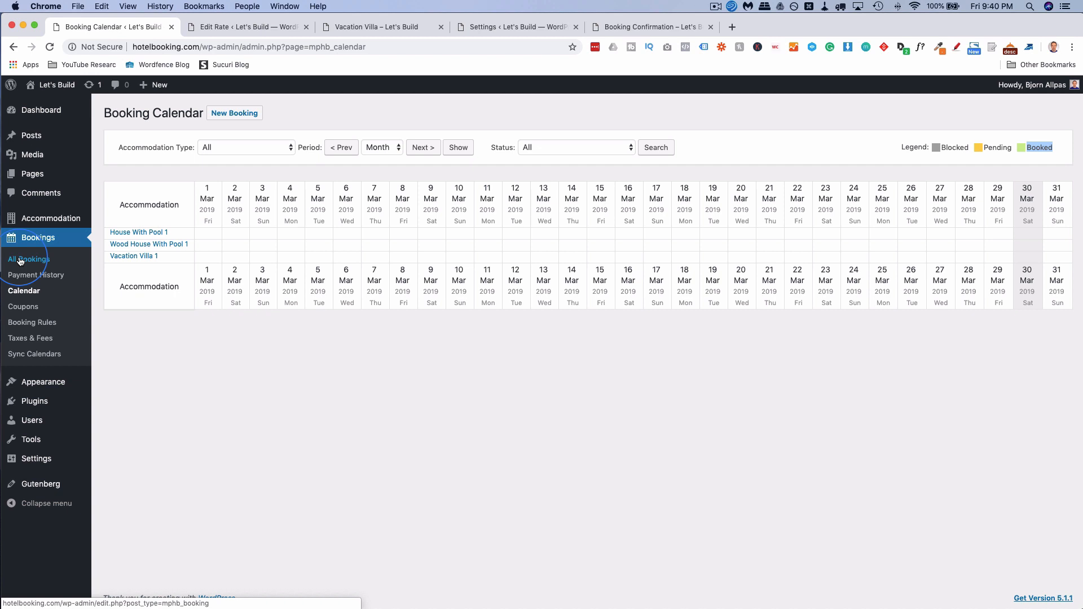
pyautogui.click(46, 260)
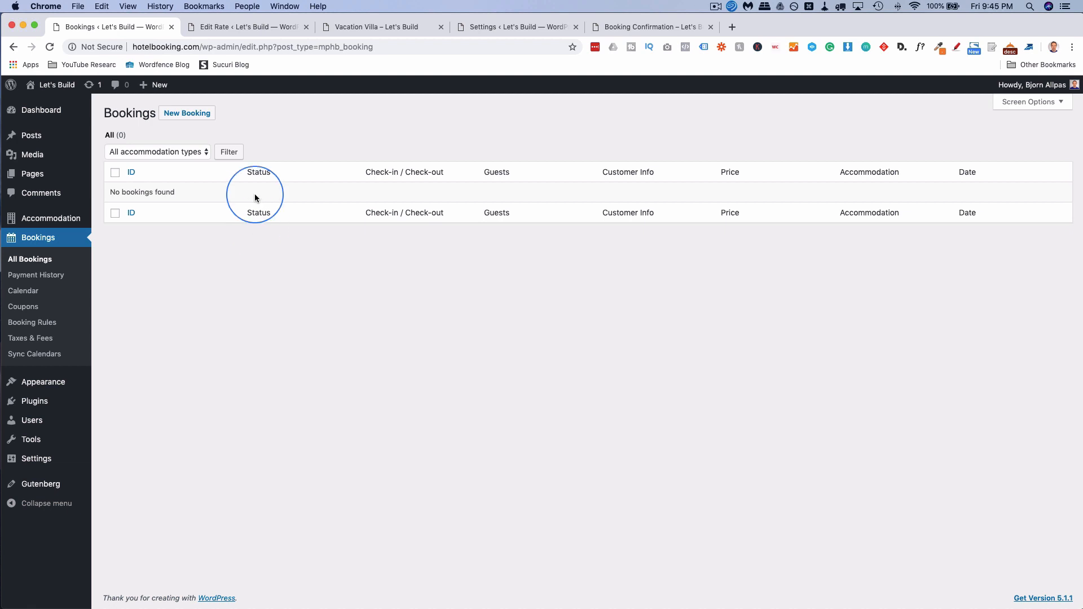
# Start a new booking with check-in 2 April 2019 and check-out 12 April 2019.
pyautogui.click(181, 121)
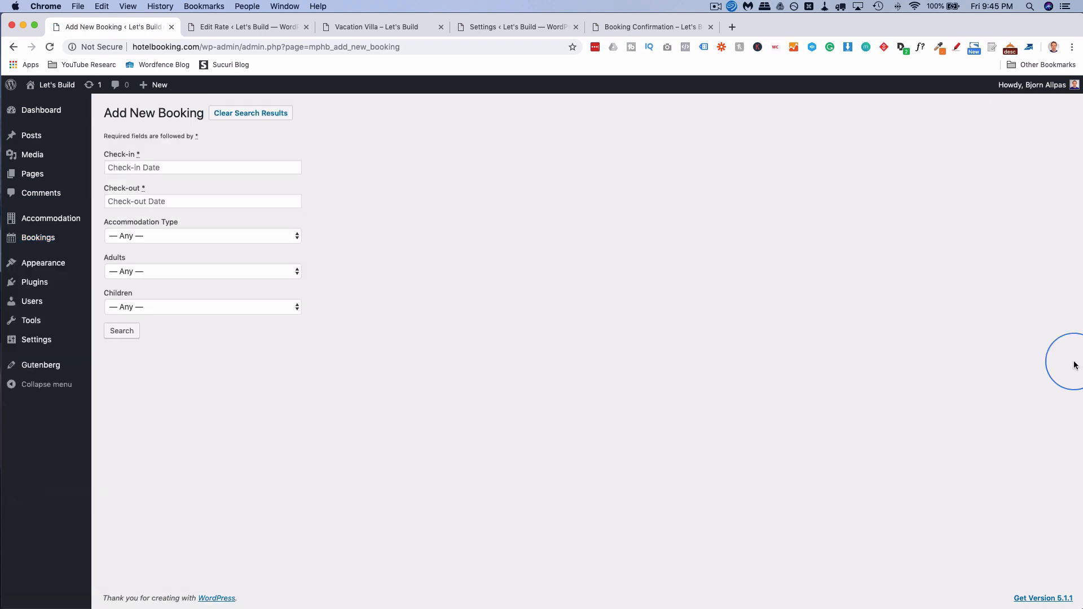
pyautogui.click(223, 163)
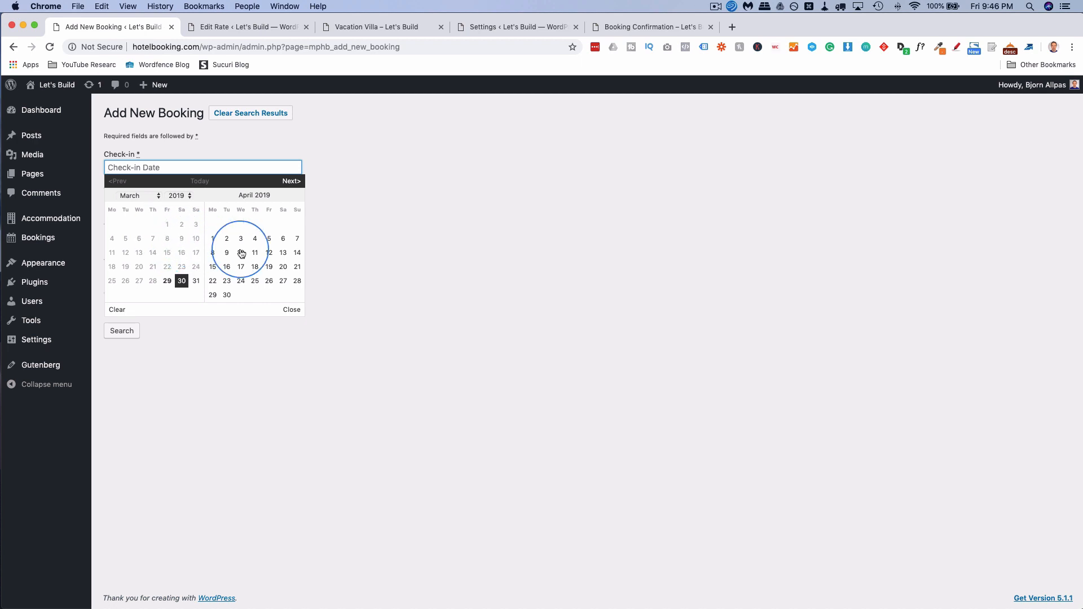
pyautogui.click(228, 239)
pyautogui.click(241, 238)
pyautogui.click(181, 202)
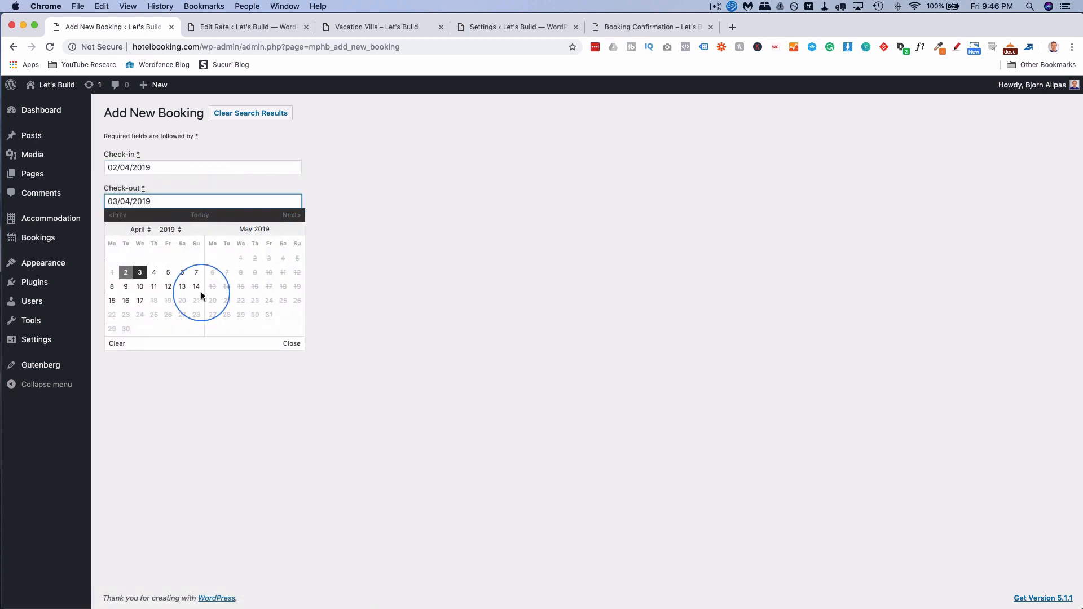
pyautogui.click(168, 287)
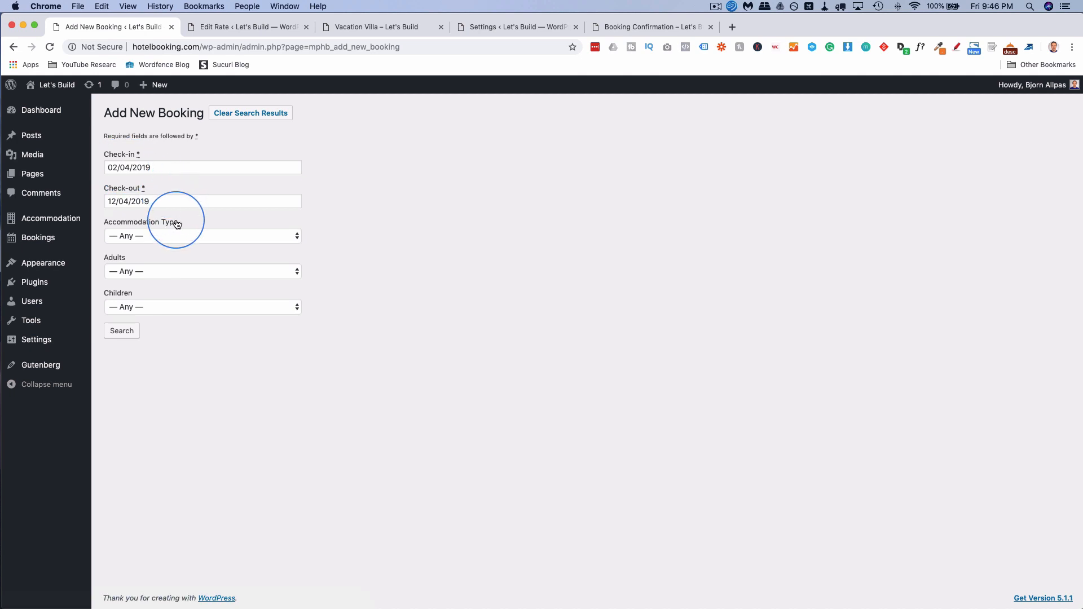
# Choose House With Pool with 2 adults and 2 children, and search for availability.
pyautogui.click(171, 239)
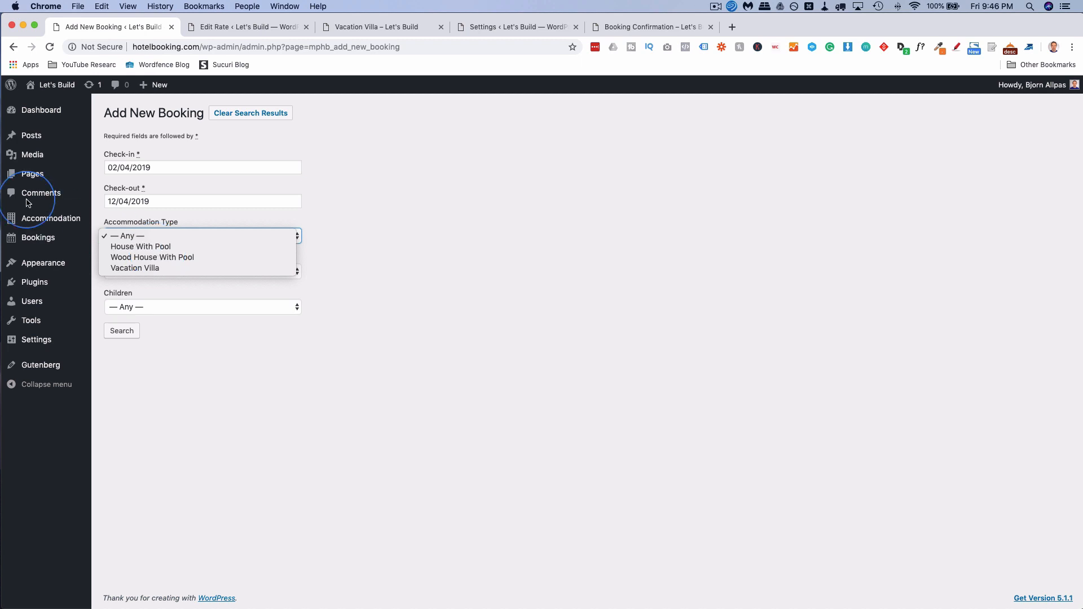
pyautogui.click(135, 345)
pyautogui.moveTo(68, 220)
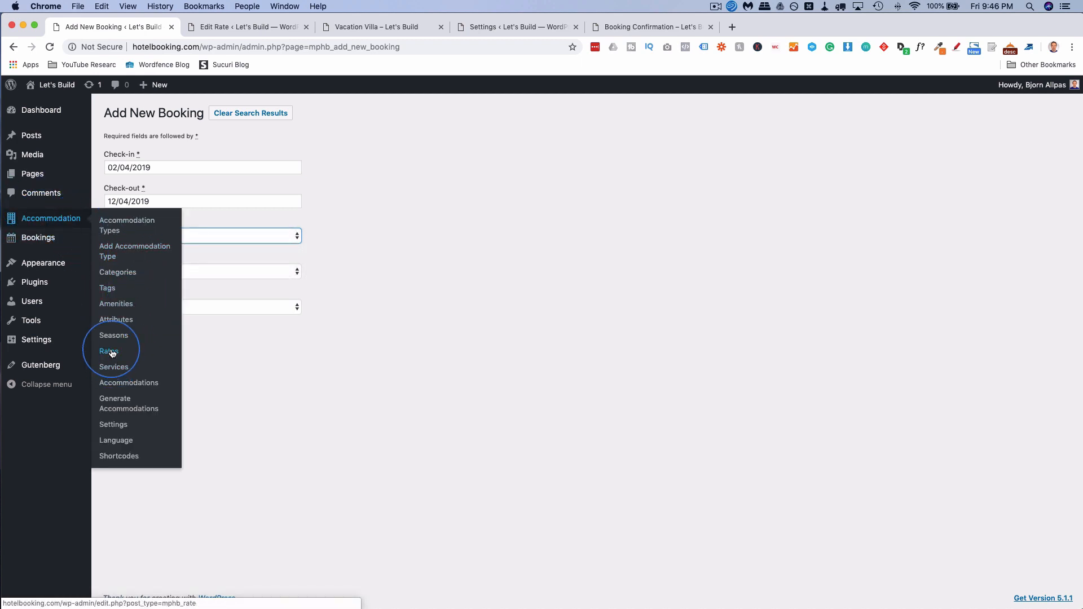
pyautogui.click(219, 354)
pyautogui.click(181, 240)
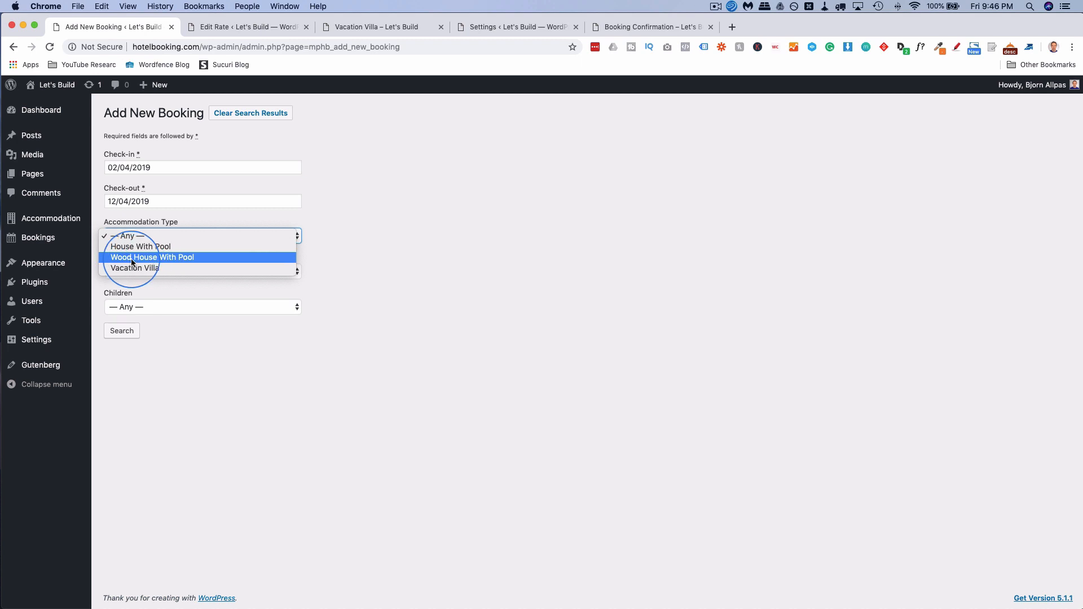
pyautogui.click(158, 246)
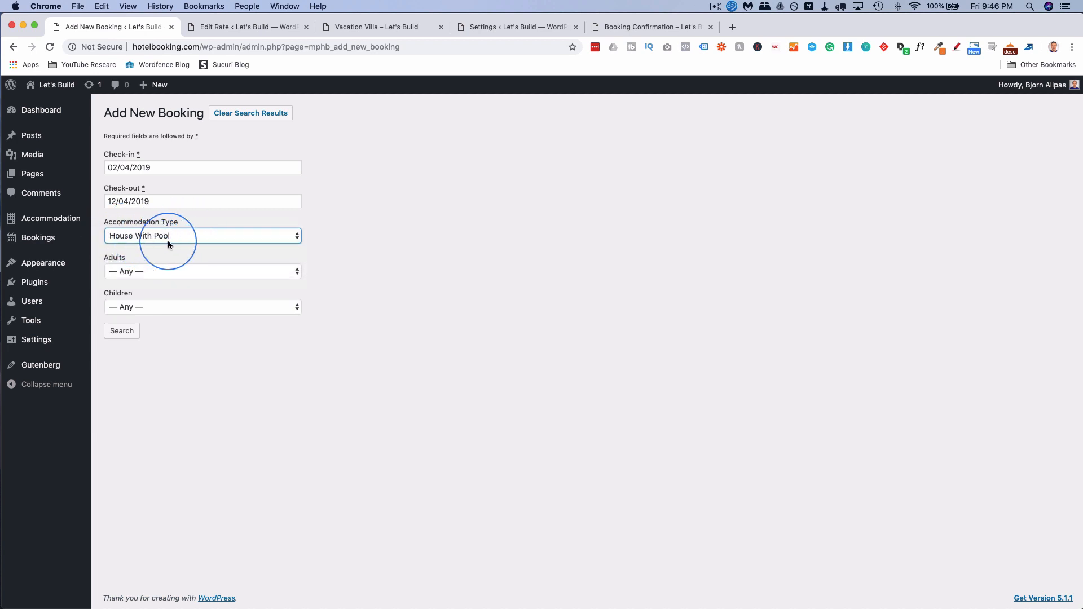
pyautogui.click(146, 273)
pyautogui.click(140, 282)
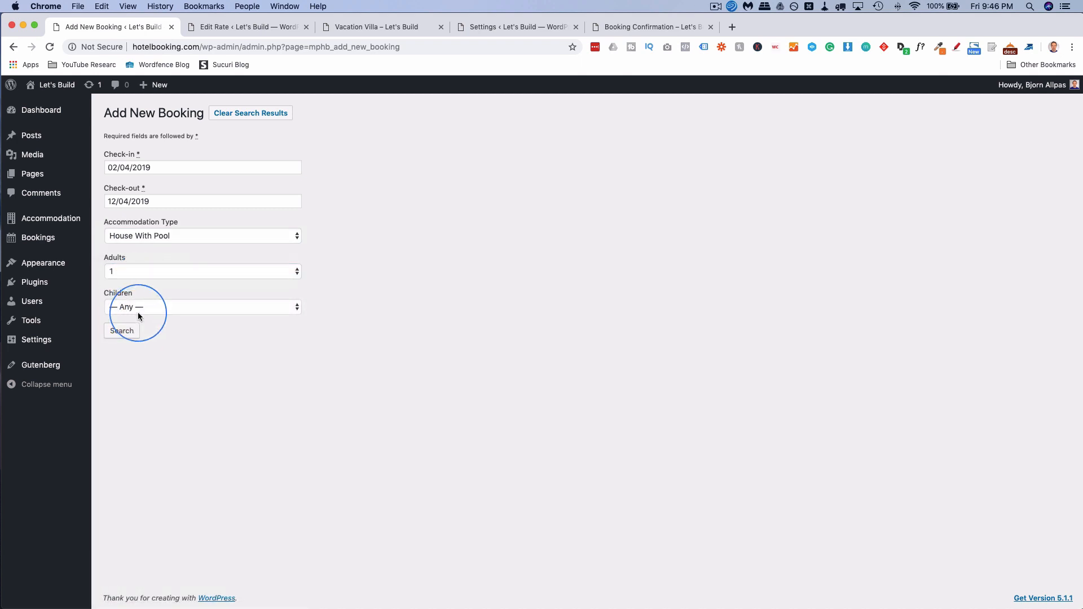
pyautogui.click(138, 312)
pyautogui.click(137, 337)
pyautogui.click(145, 275)
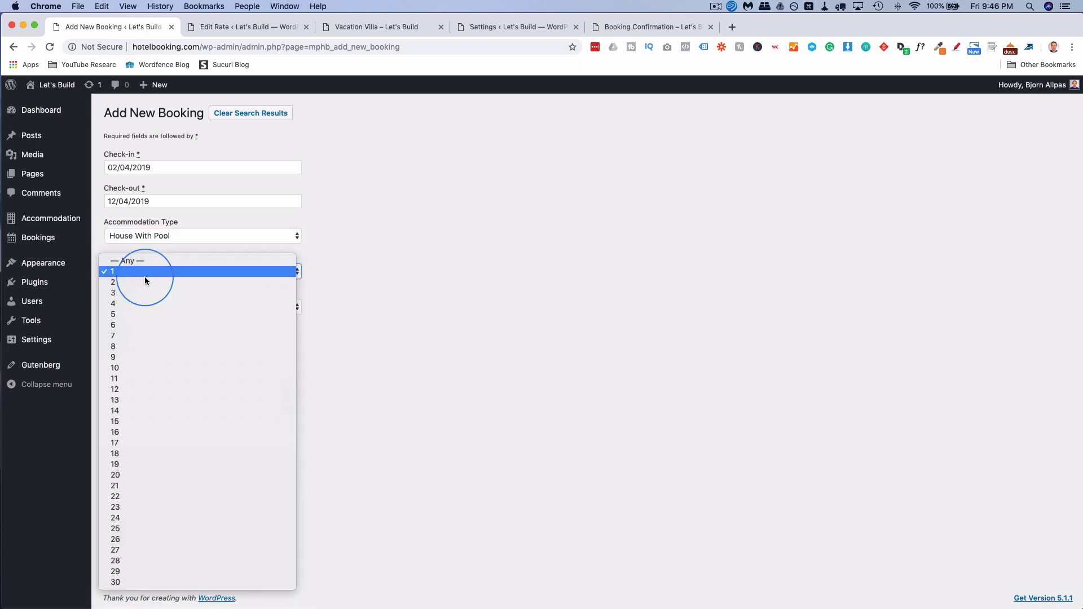
pyautogui.click(145, 282)
pyautogui.click(123, 339)
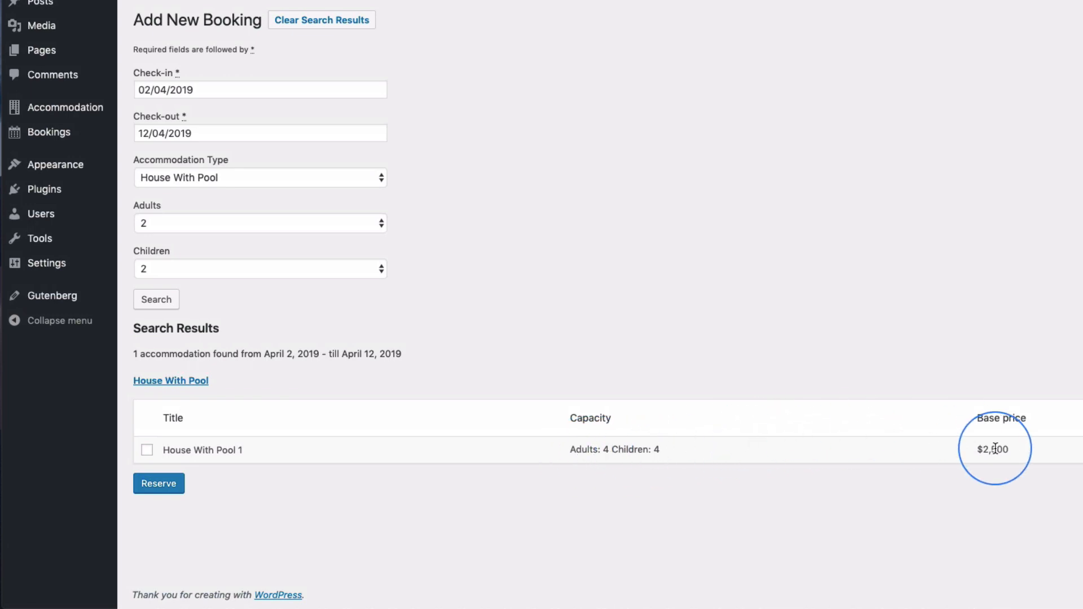
# Reserve House With Pool 1 and set the booking to 2 adults and 2 children.
pyautogui.click(147, 451)
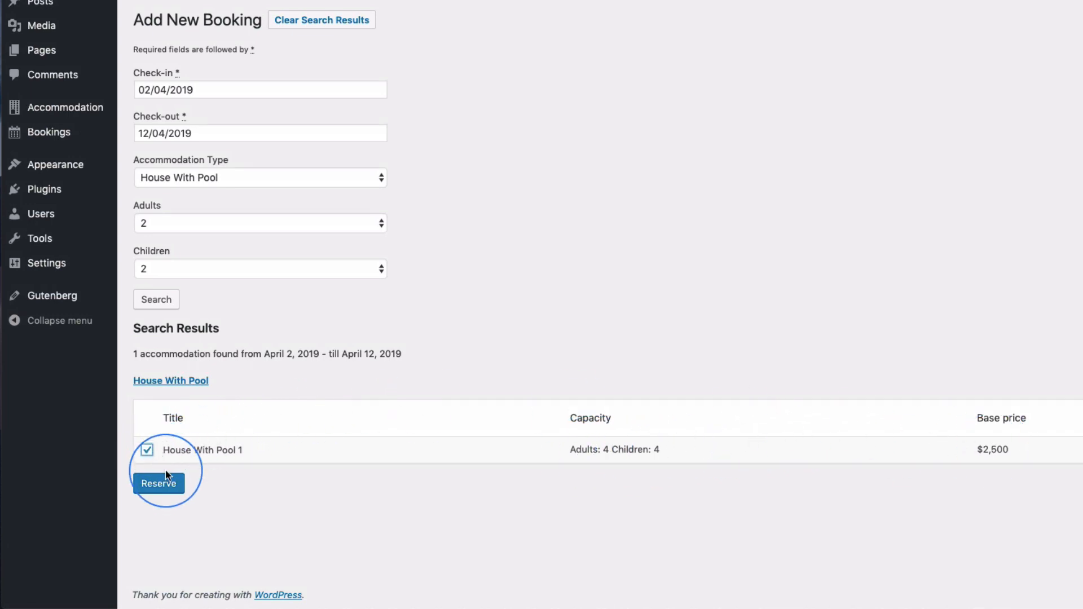
pyautogui.click(159, 485)
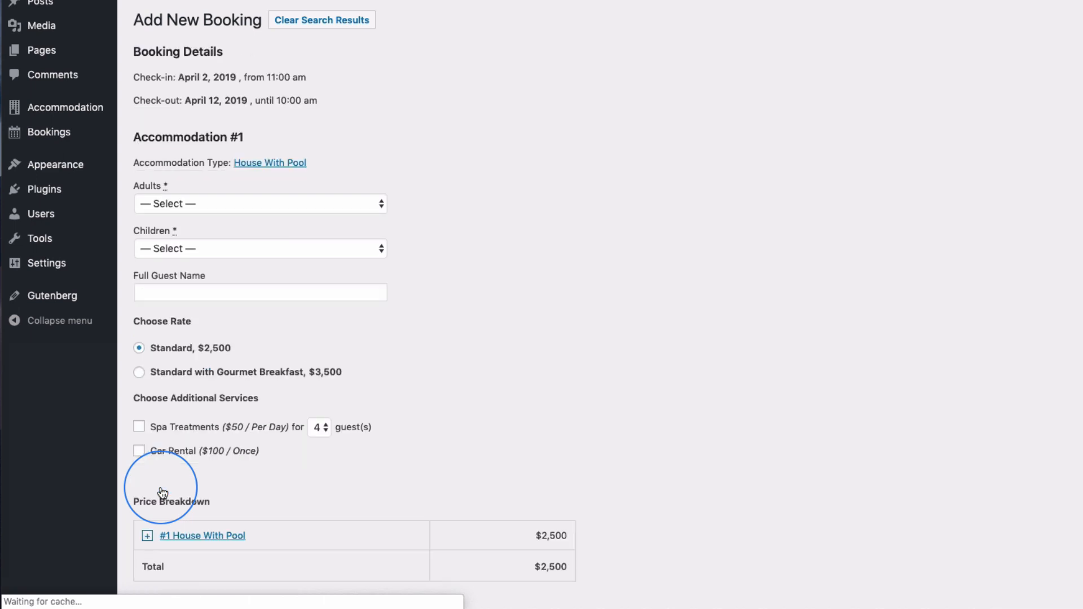
pyautogui.scroll(-5, 453, 319)
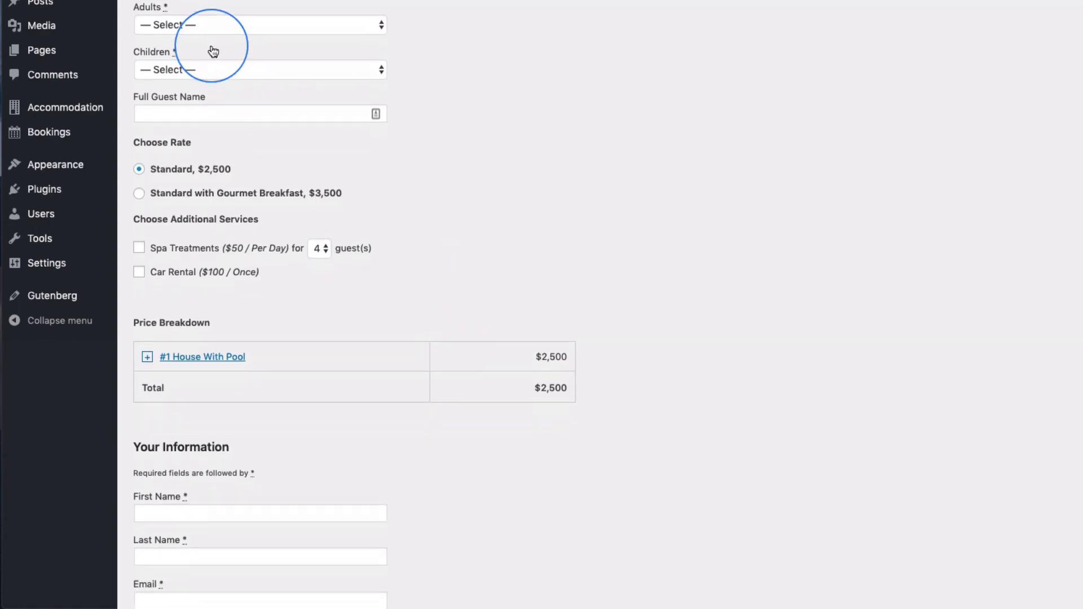
pyautogui.click(181, 25)
pyautogui.click(174, 52)
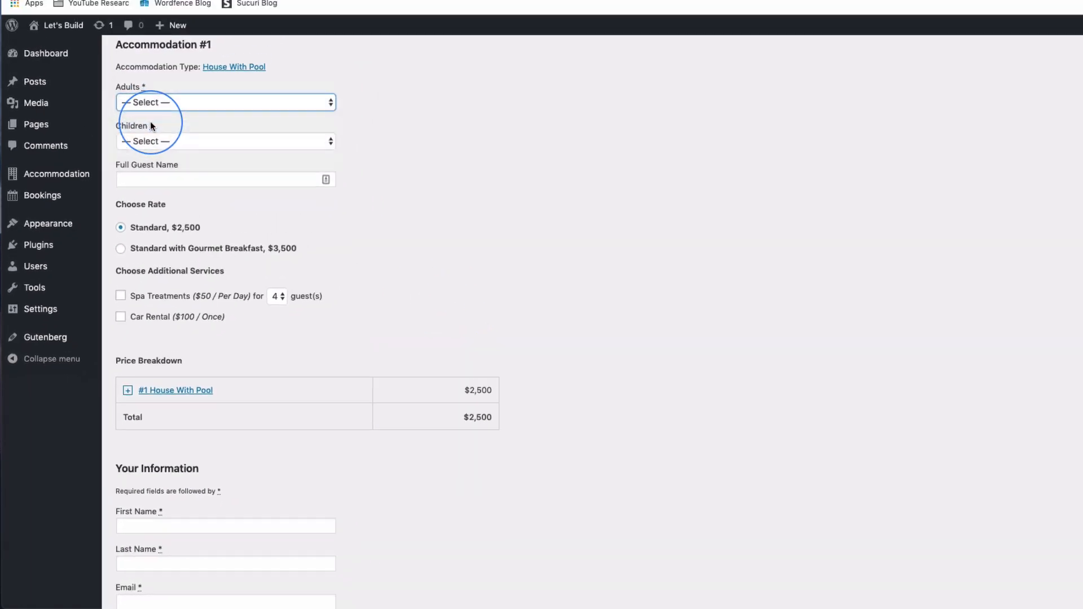
pyautogui.click(165, 68)
pyautogui.click(161, 109)
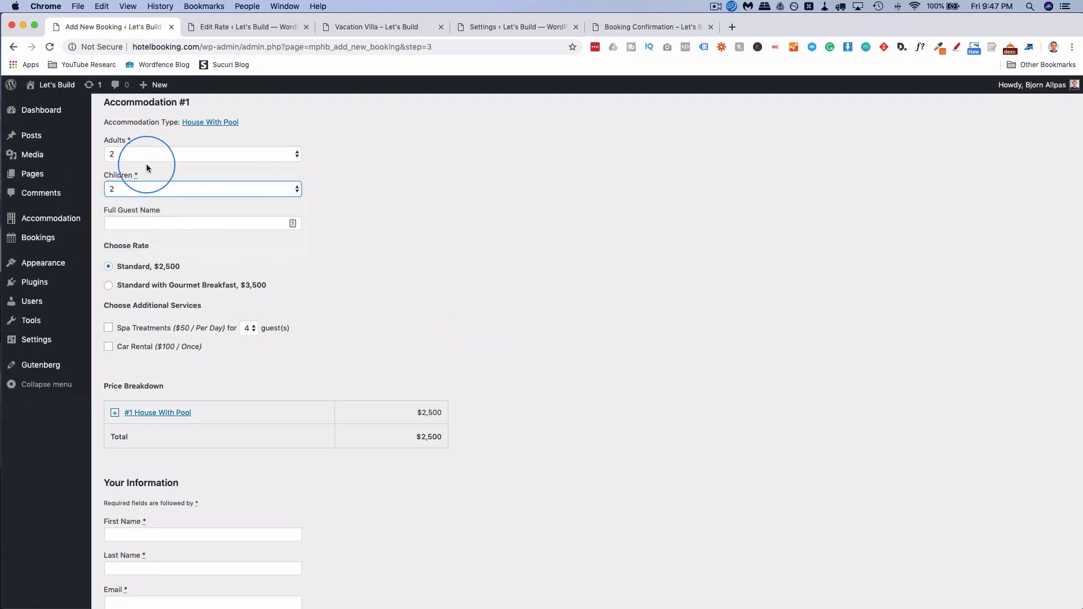
pyautogui.click(334, 262)
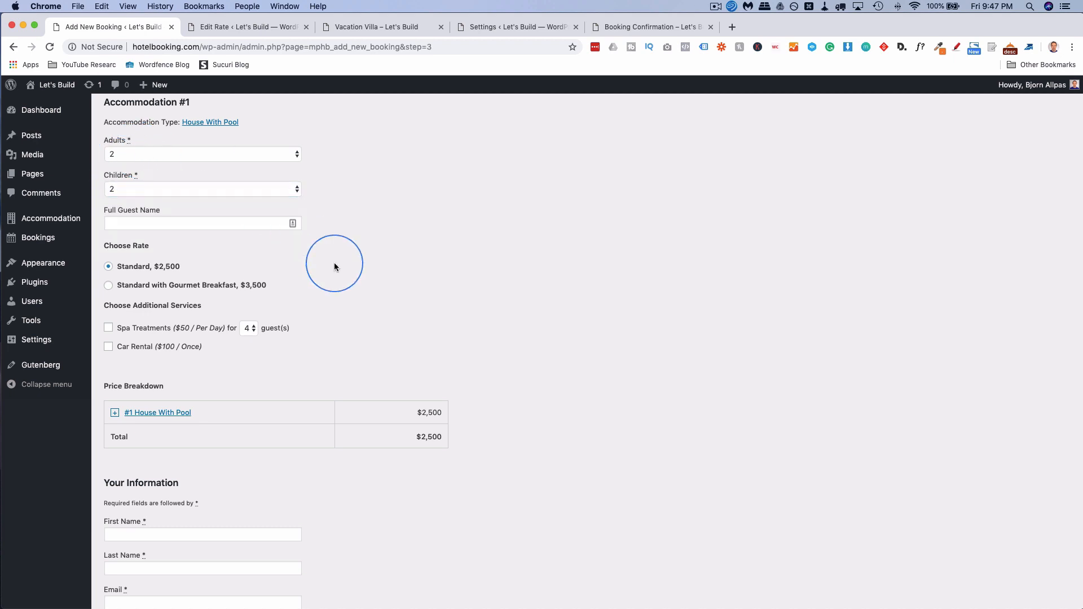
# Enter the guest's full name, pick the Standard with Gourmet Breakfast rate, and add Spa Treatments and Car Rental.
pyautogui.click(120, 225)
pyautogui.write('Bjorn')
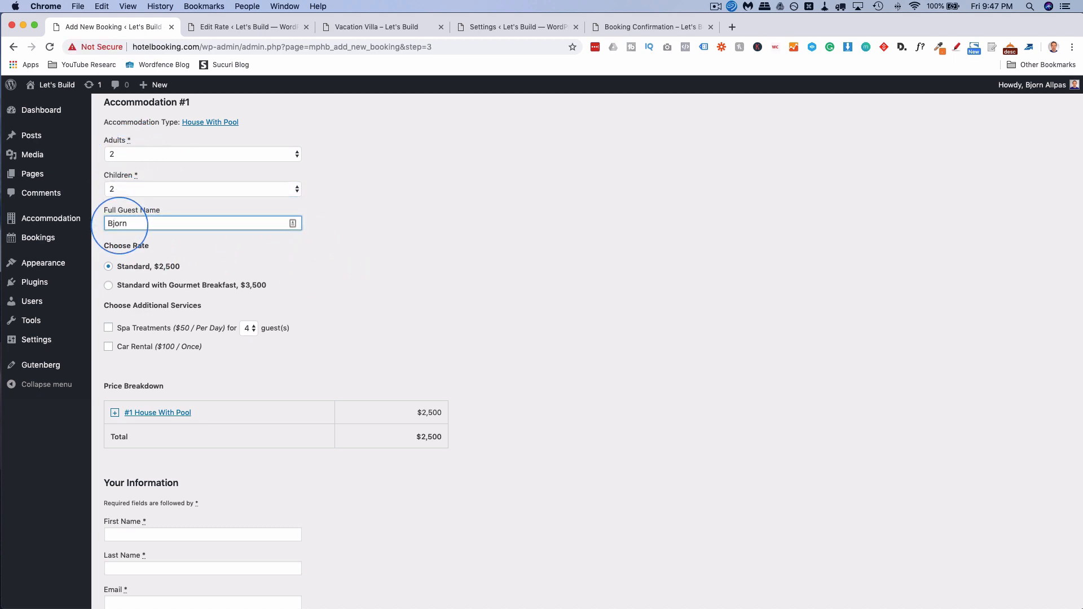
pyautogui.click(123, 290)
pyautogui.scroll(-4, 118, 265)
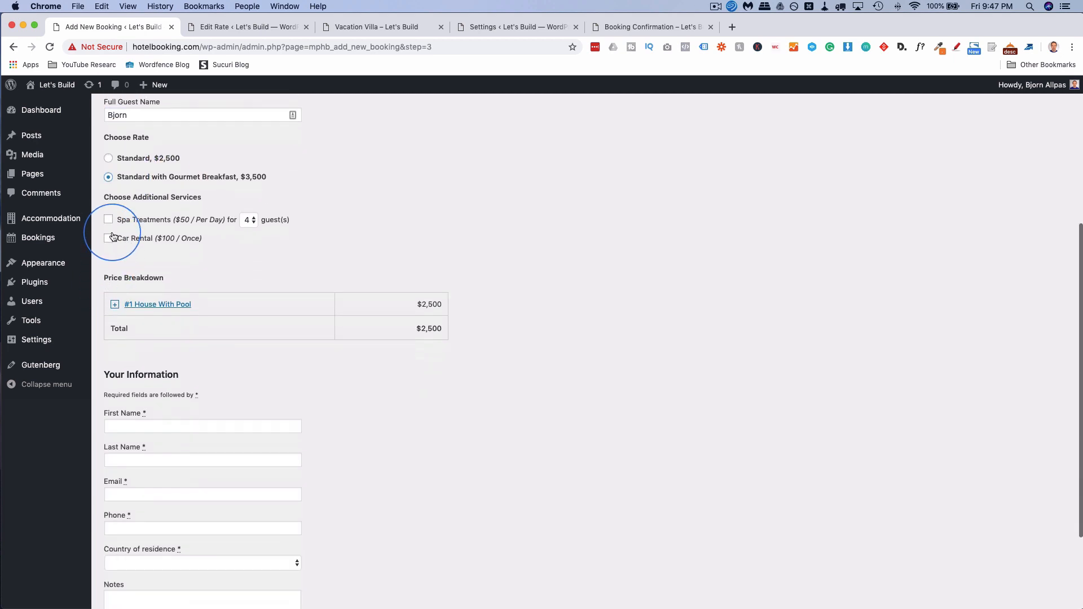
pyautogui.click(108, 219)
pyautogui.click(109, 239)
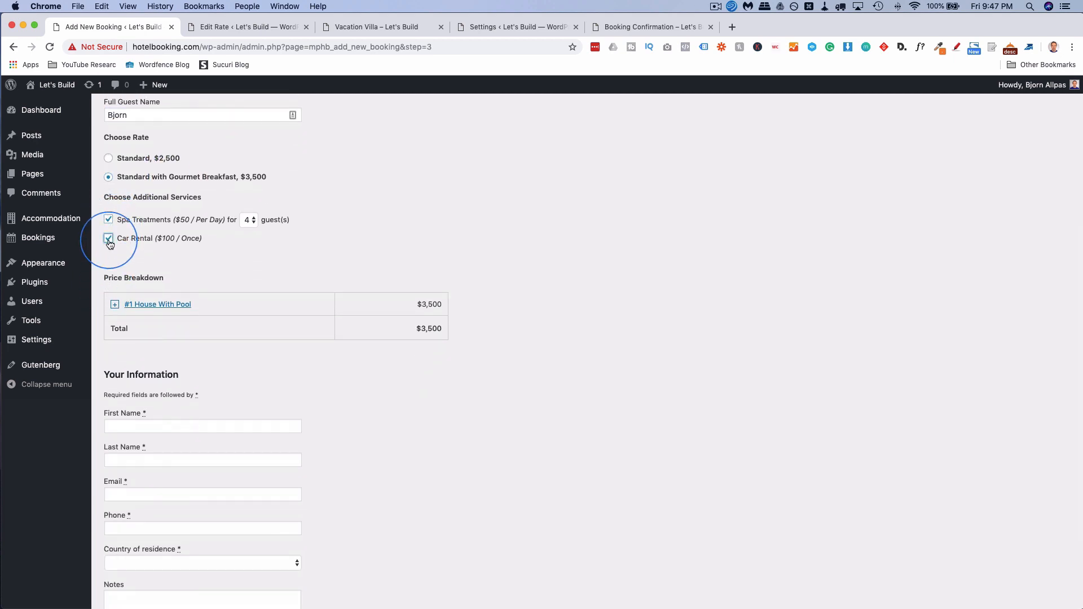
# Autofill the customer's contact details and submit the booking.
pyautogui.scroll(-2, 266, 274)
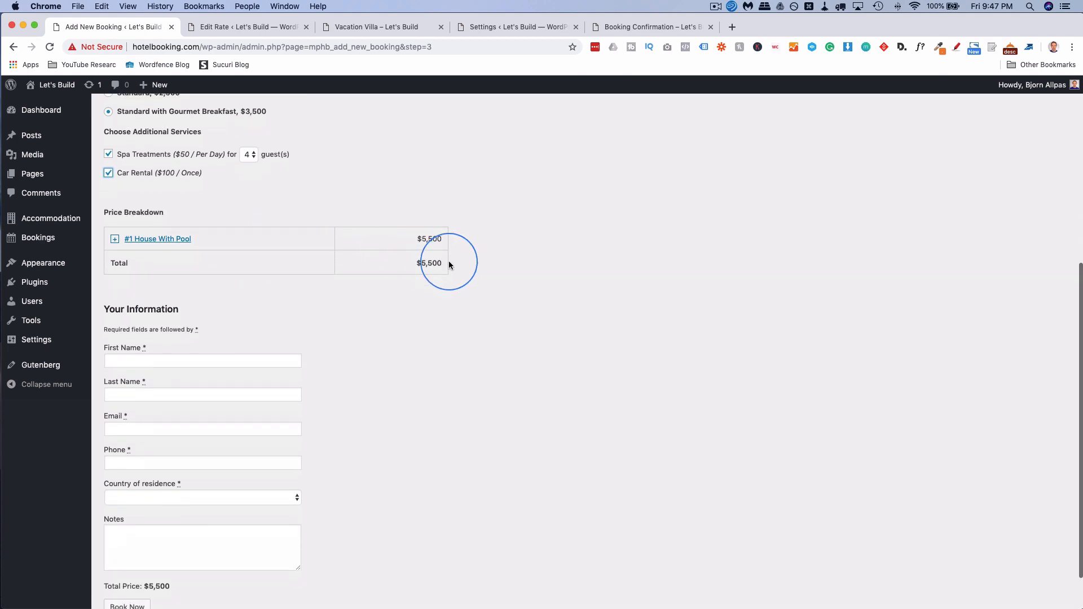
pyautogui.scroll(-1, 321, 287)
pyautogui.click(192, 311)
pyautogui.write('b')
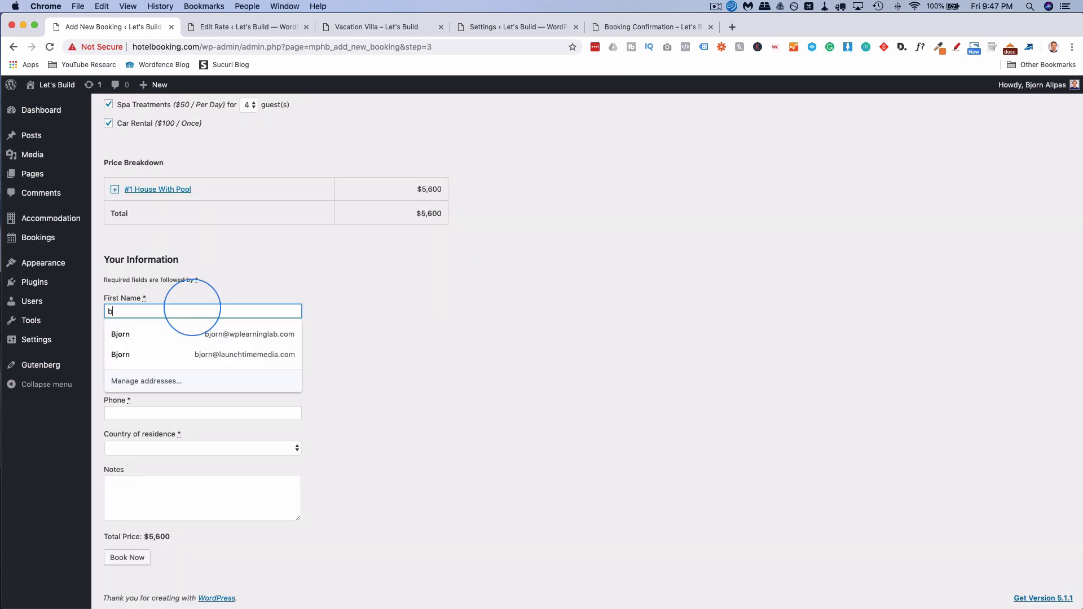
pyautogui.click(192, 334)
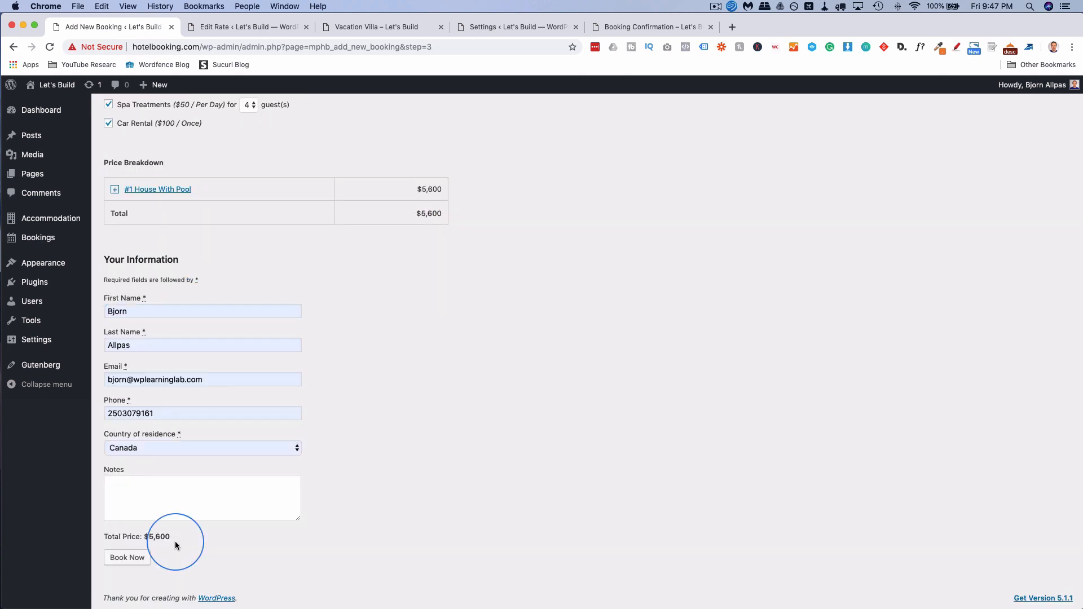
pyautogui.click(131, 558)
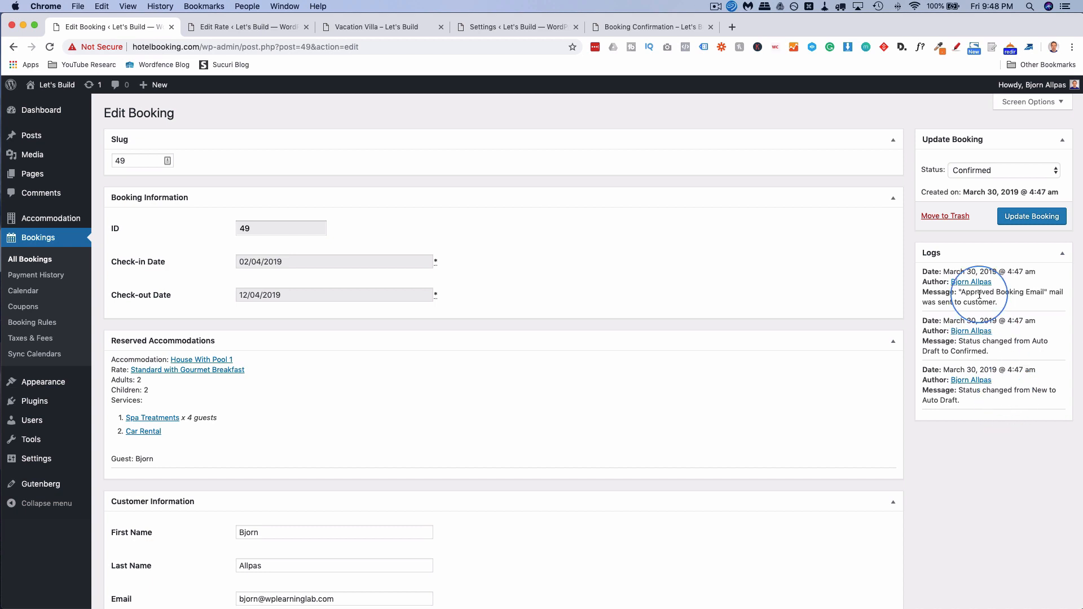
# Scroll through booking 49's details and total price, then open the booking calendar.
pyautogui.scroll(-5, 381, 374)
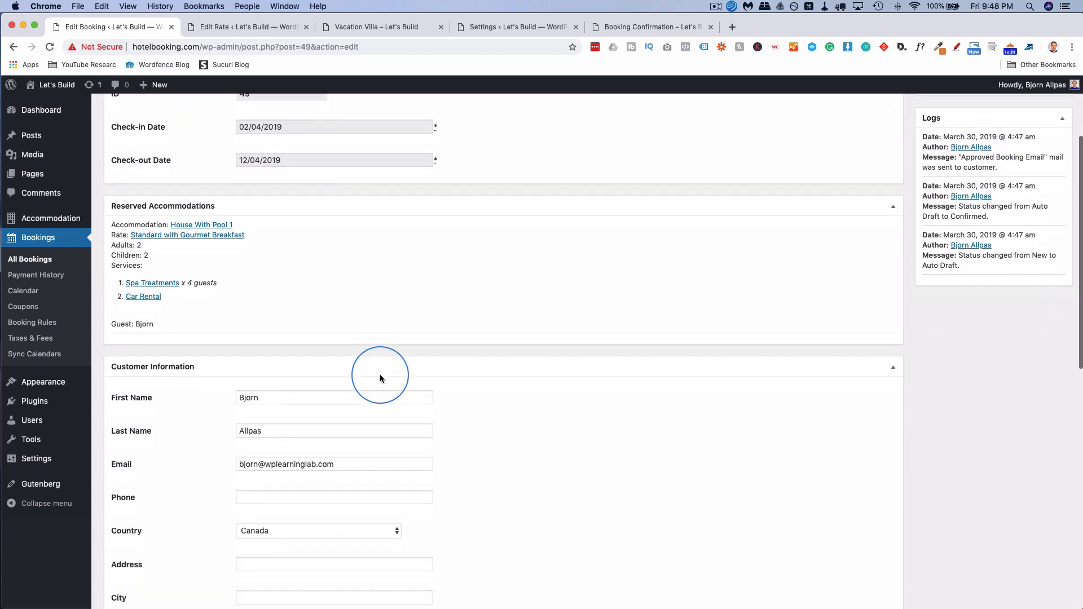
pyautogui.scroll(-10, 380, 377)
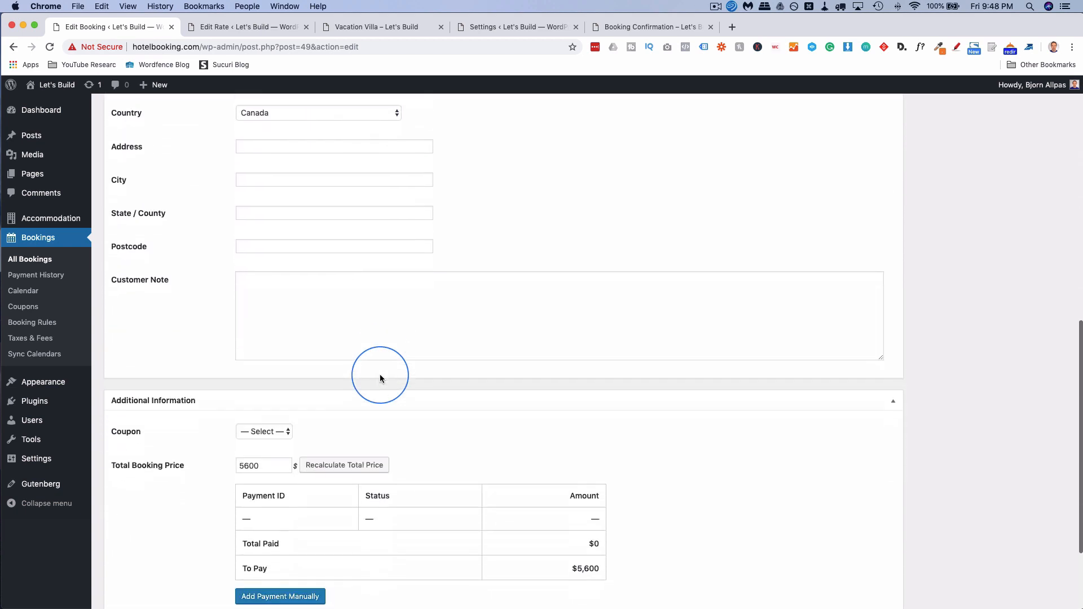
pyautogui.scroll(-1, 381, 378)
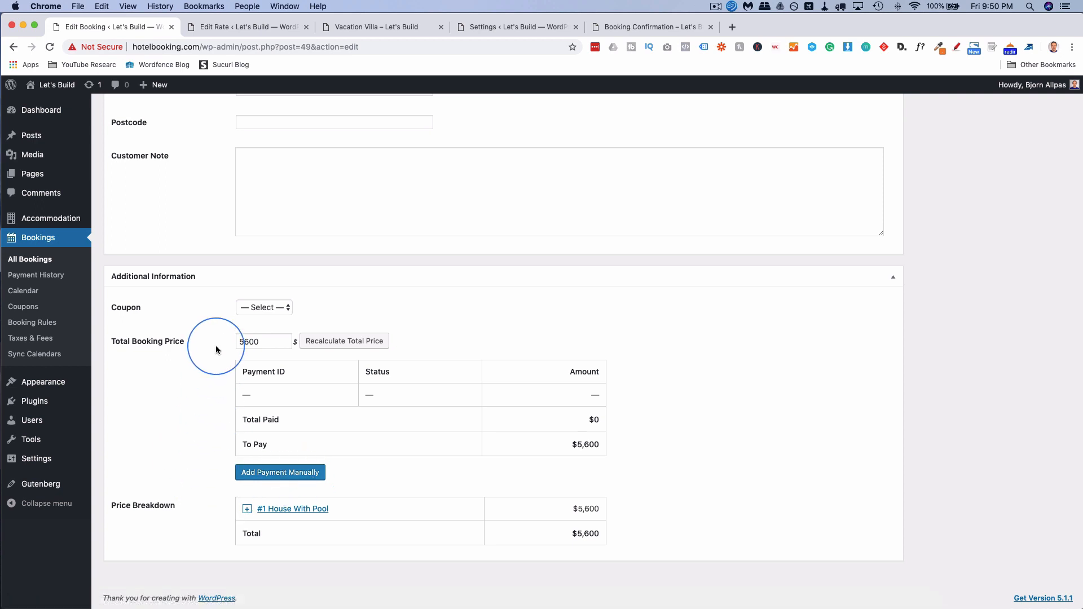
pyautogui.click(23, 291)
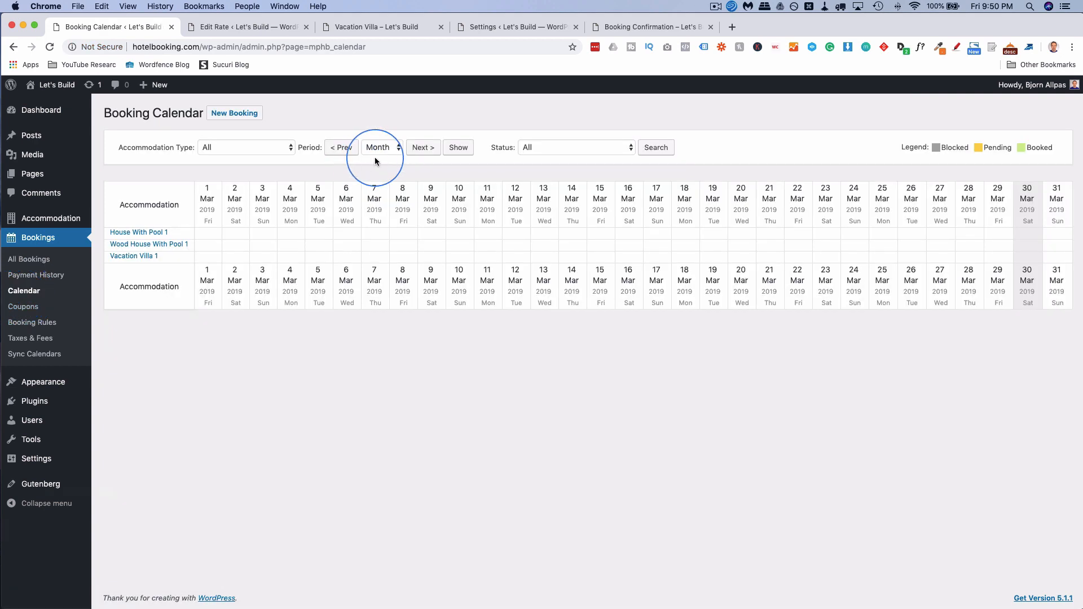
# Move the calendar to April 2019 to inspect booking 49, then open All Bookings and the Vacation Villa page.
pyautogui.click(423, 149)
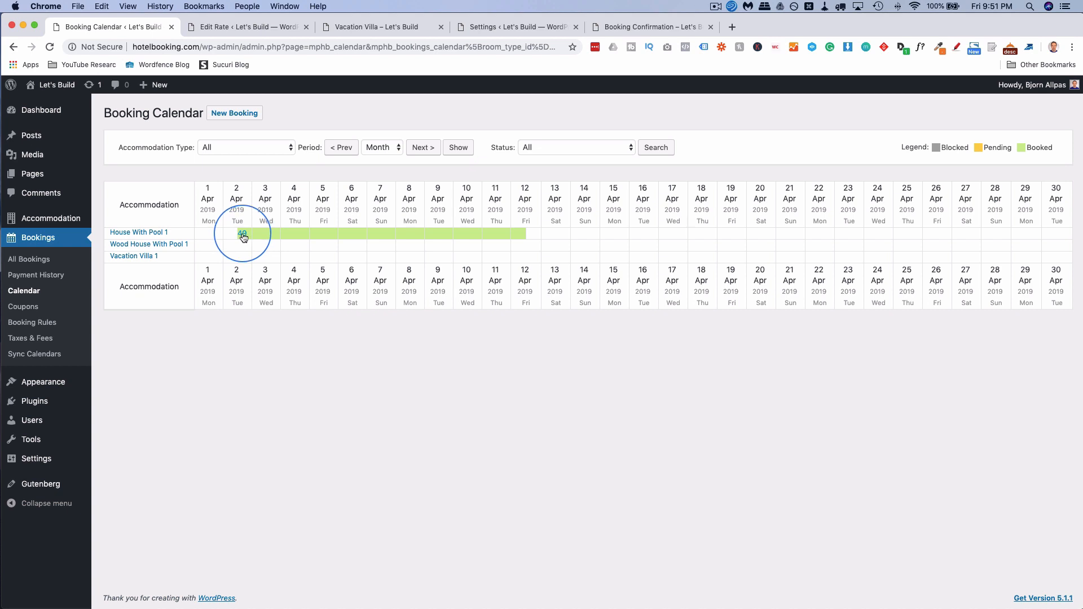
pyautogui.moveTo(245, 237)
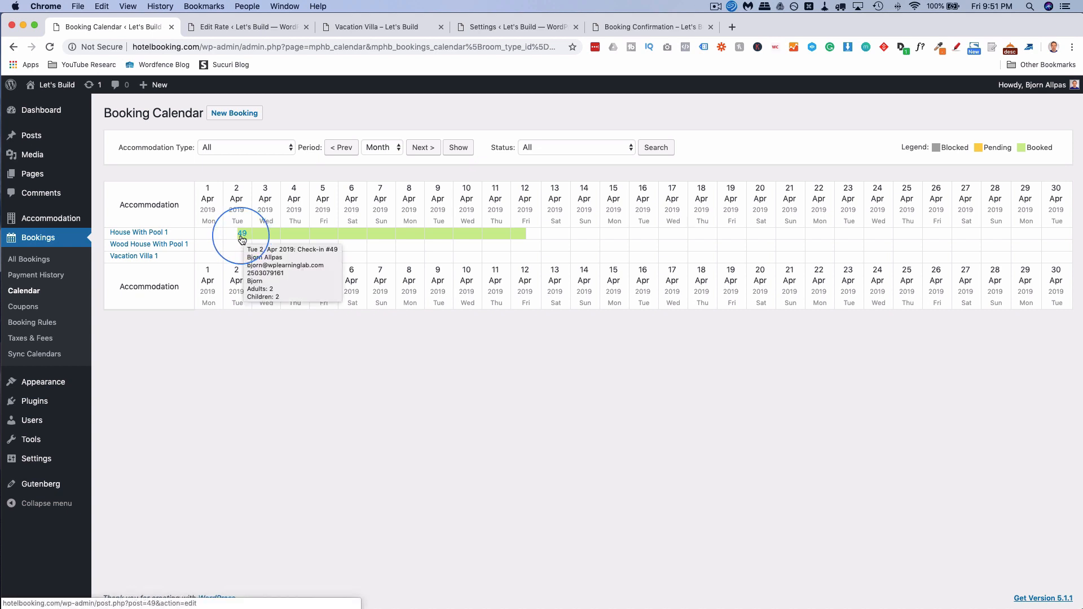
pyautogui.click(30, 261)
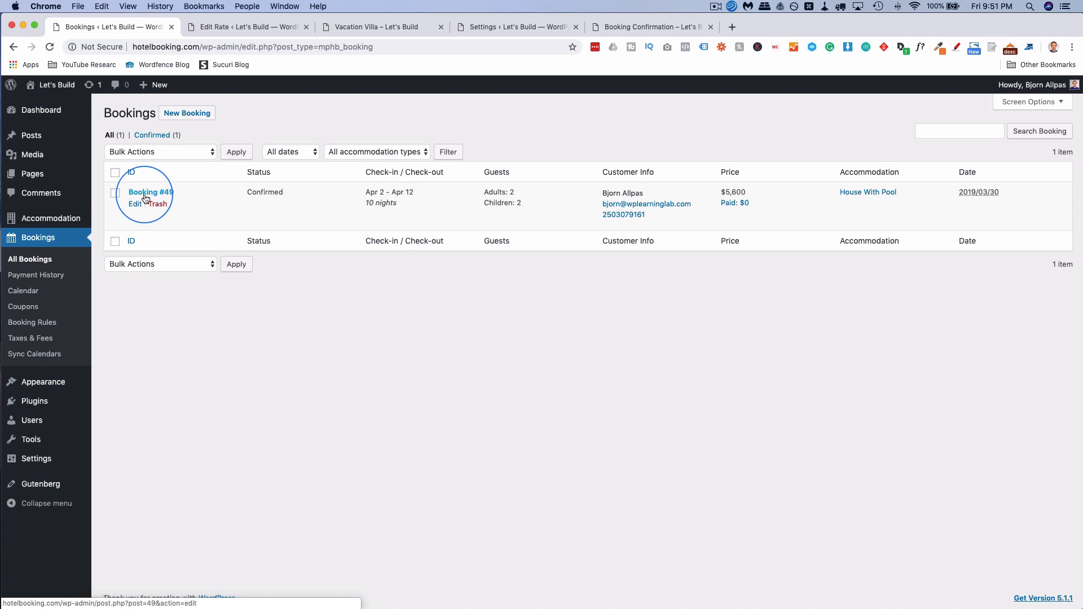
pyautogui.click(373, 27)
# Check the House With Pool Availability calendar for the booked April dates, then return to Bookings.
pyautogui.scroll(-12, 259, 327)
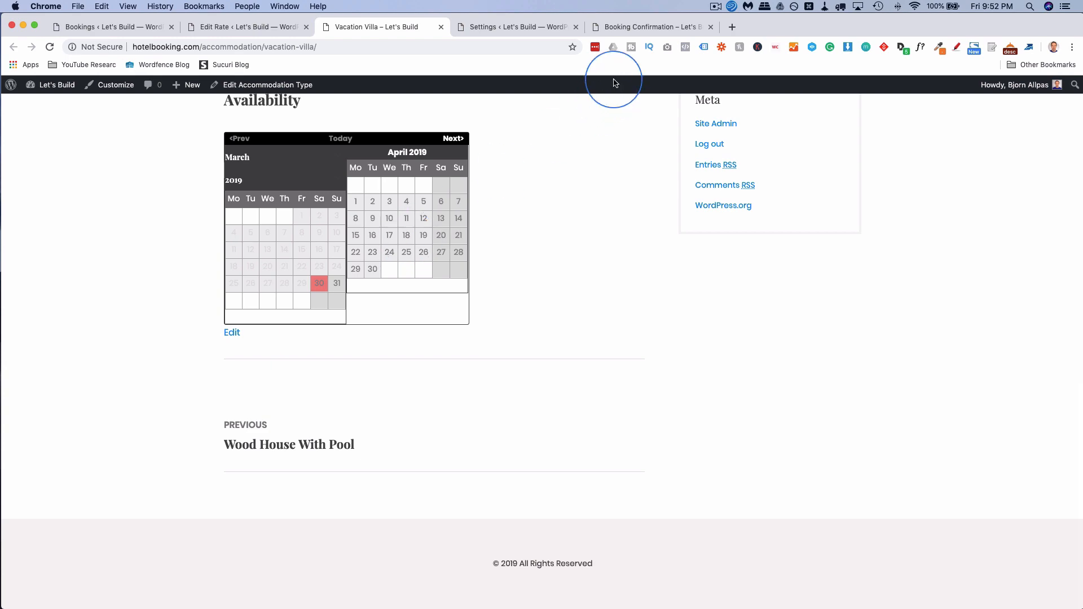
pyautogui.click(644, 28)
pyautogui.scroll(15, 110, 99)
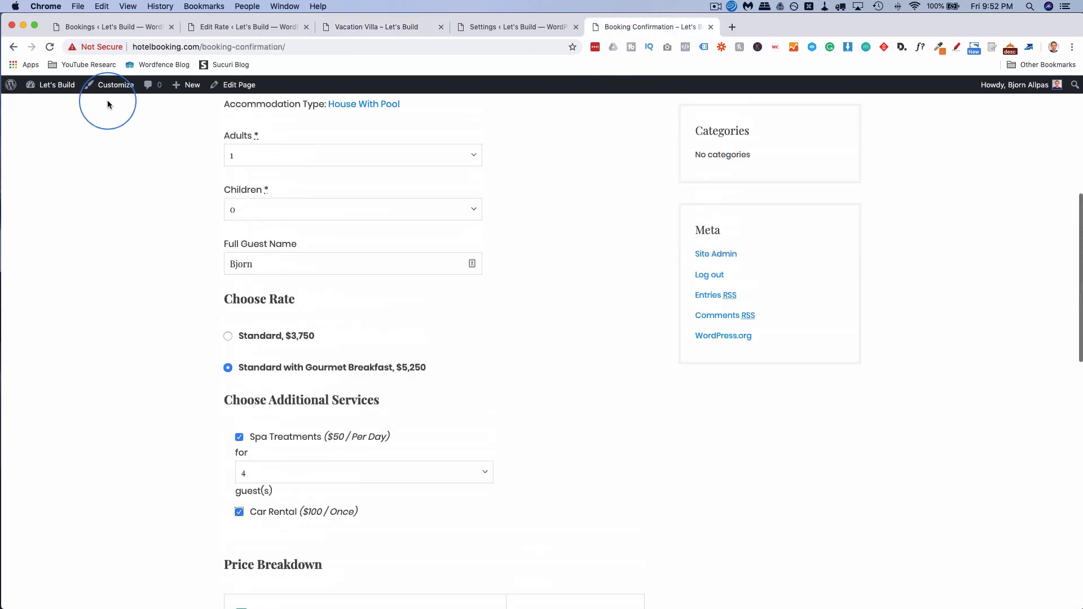
pyautogui.click(14, 46)
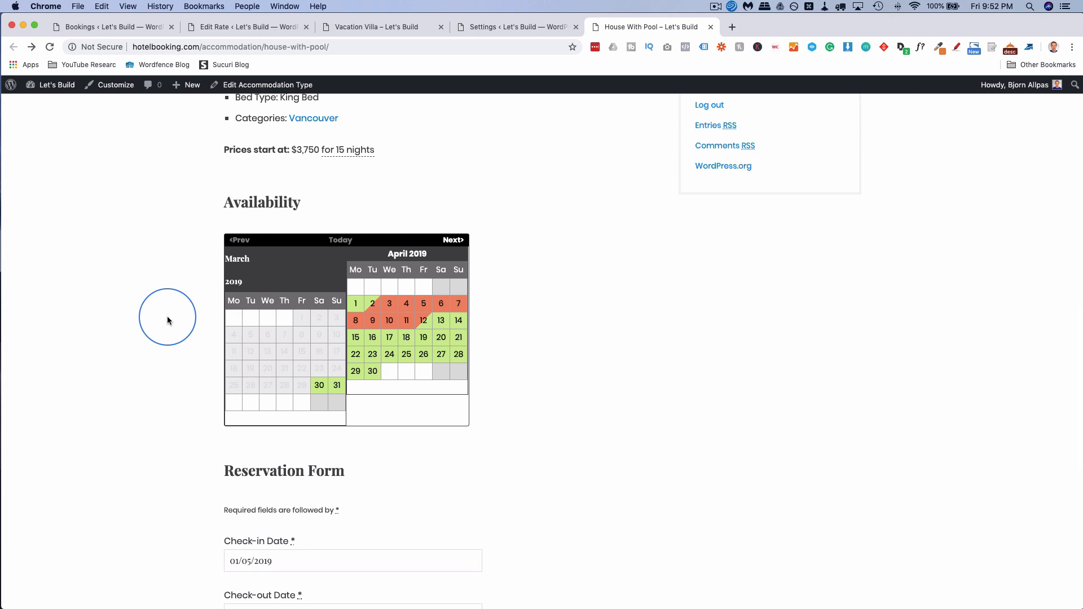
pyautogui.scroll(-2, 350, 352)
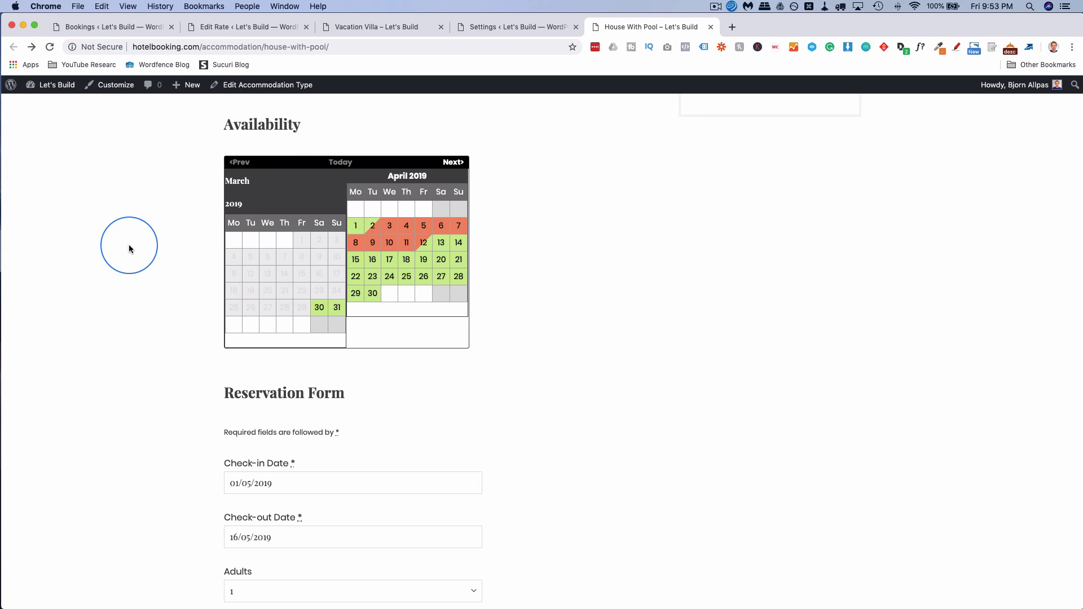
pyautogui.click(129, 28)
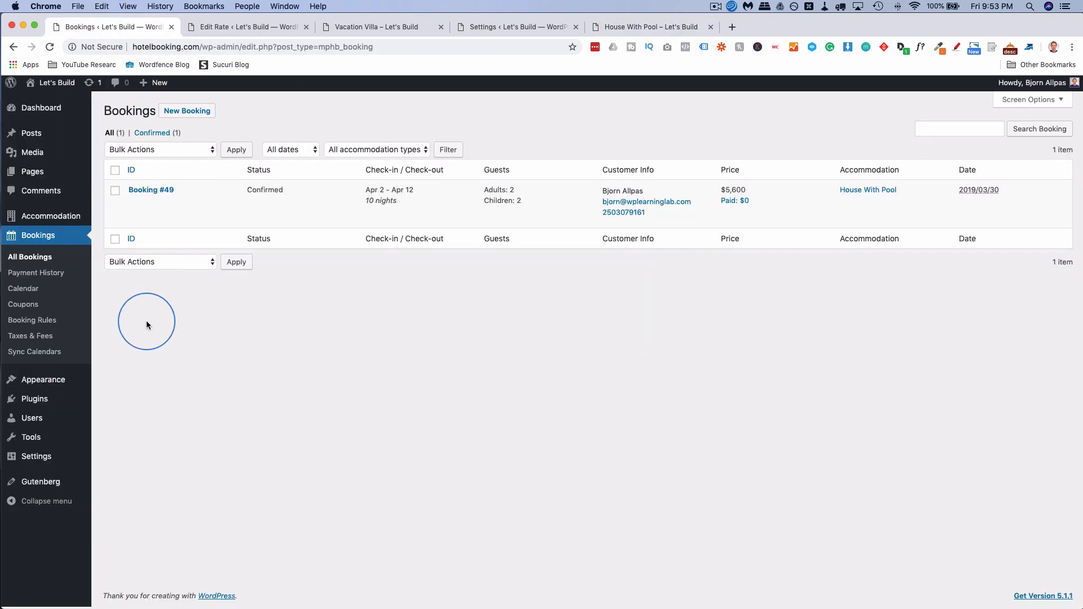
# Select the Vacation Villa 1 export URL on Sync Calendars, then view Taxes & Fees.
pyautogui.click(49, 355)
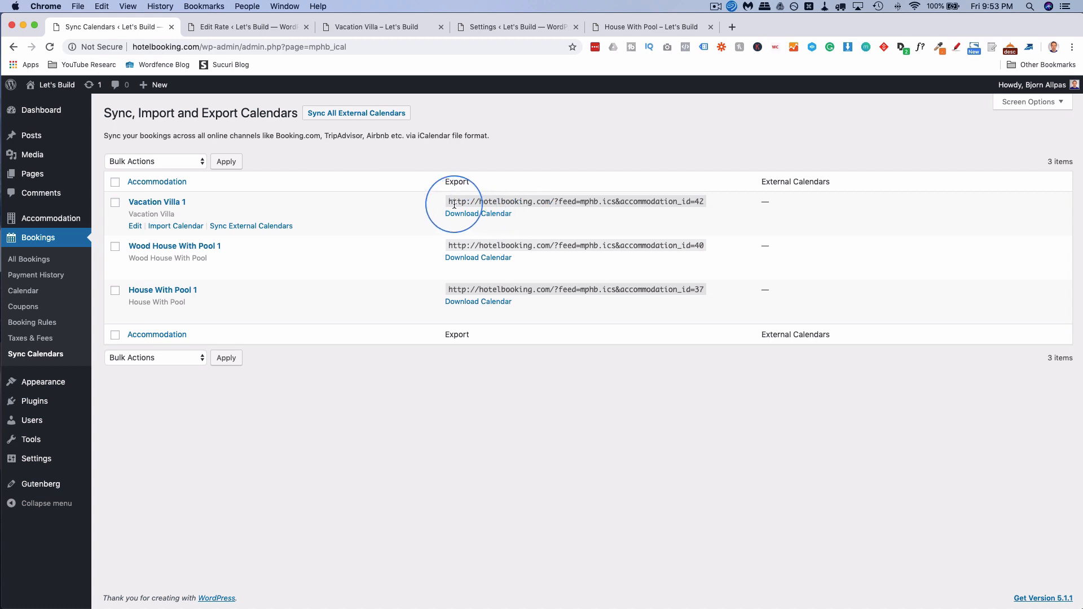
pyautogui.moveTo(448, 202); pyautogui.dragTo(709, 204)
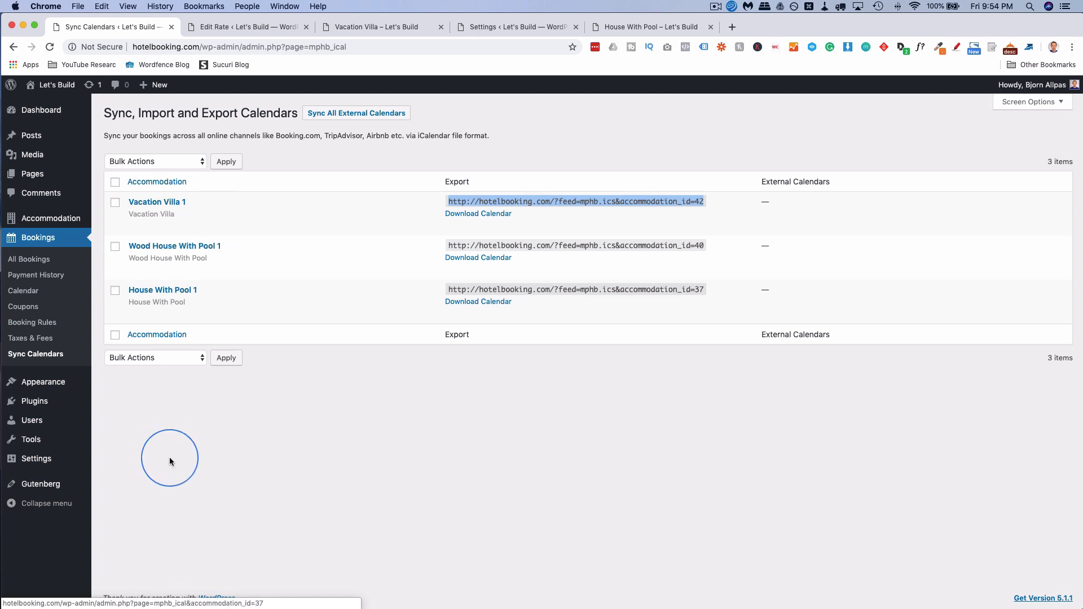
pyautogui.click(41, 340)
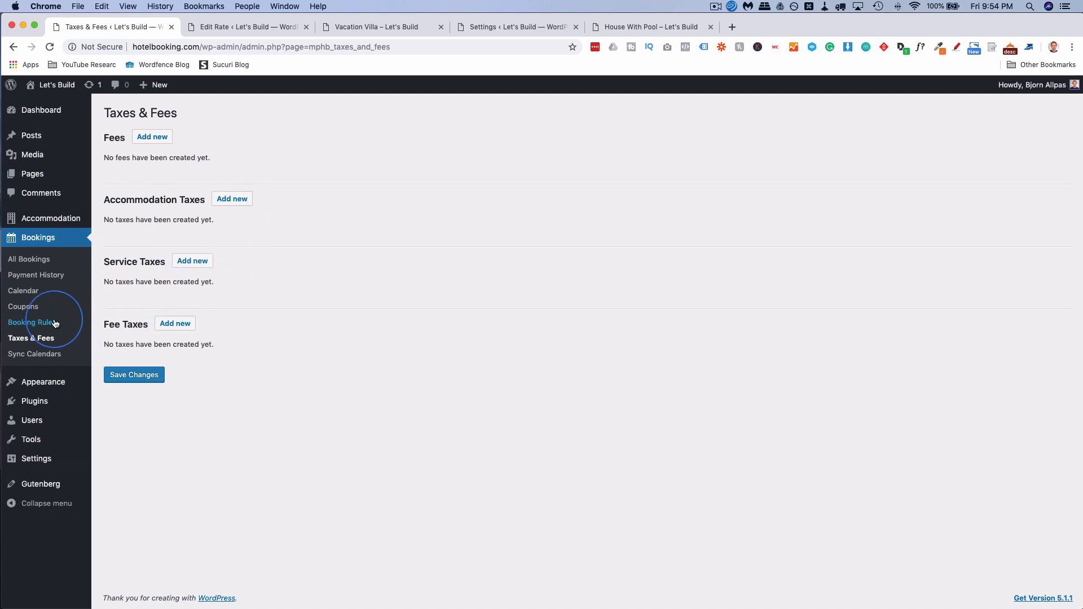
# Add a Booking Rules check-in rule: Monday only, House With Pool, High Season.
pyautogui.click(33, 326)
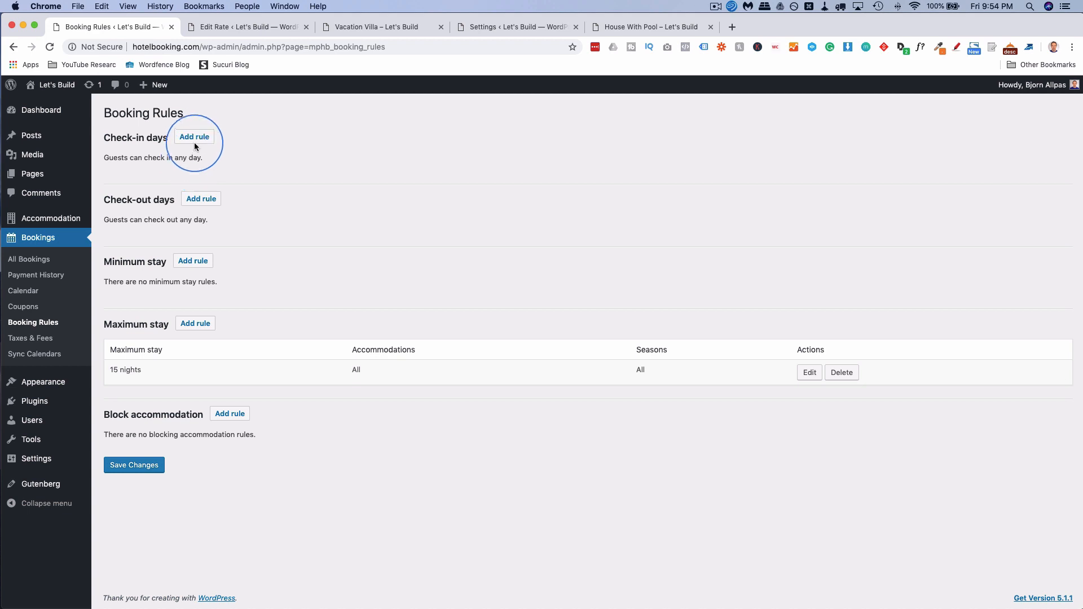
pyautogui.click(195, 137)
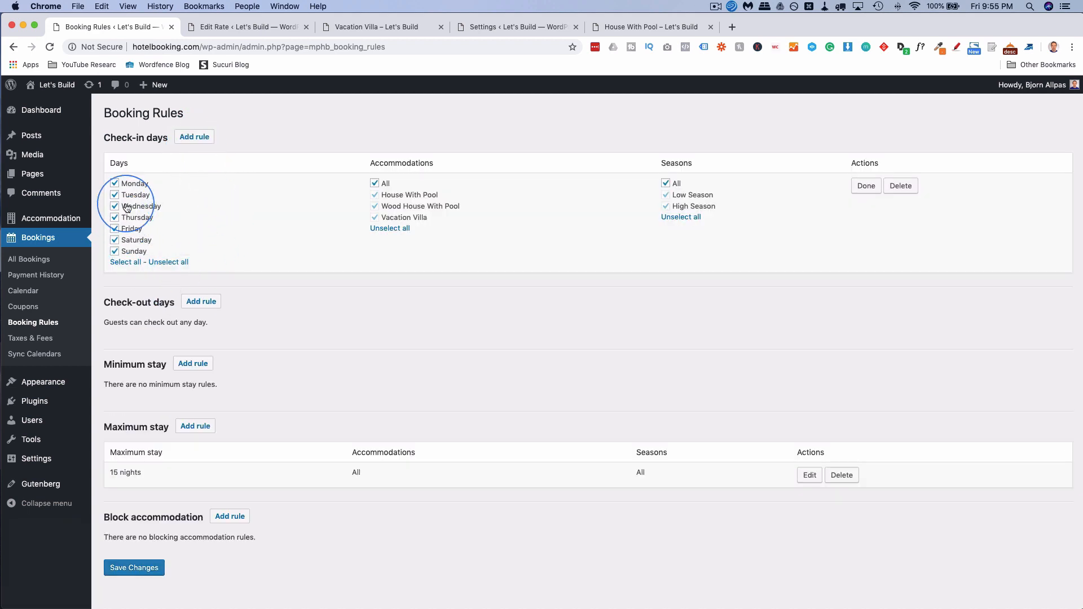
pyautogui.click(162, 263)
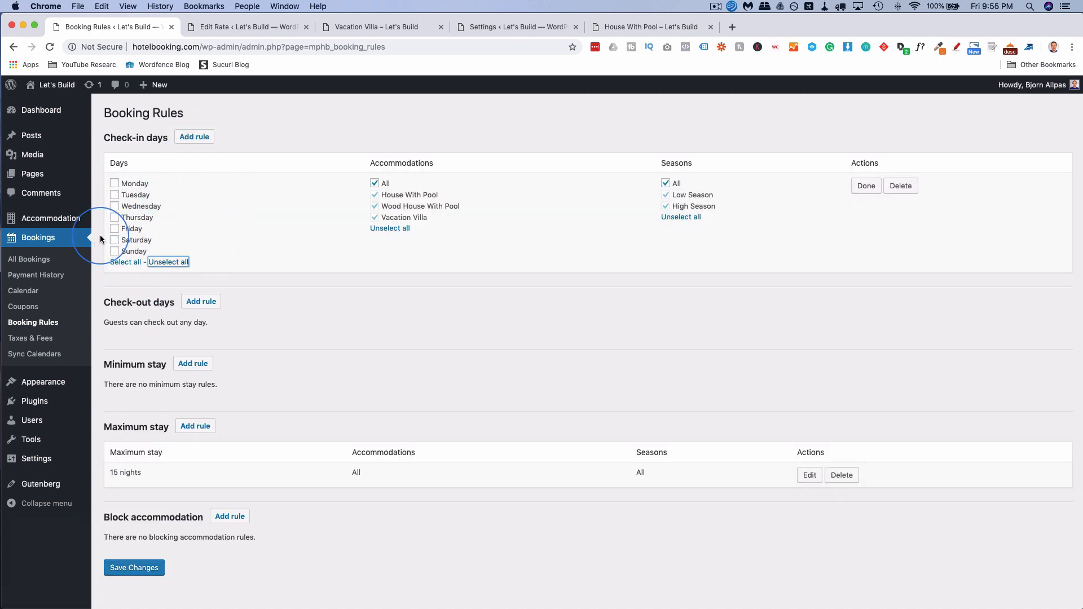
pyautogui.click(116, 184)
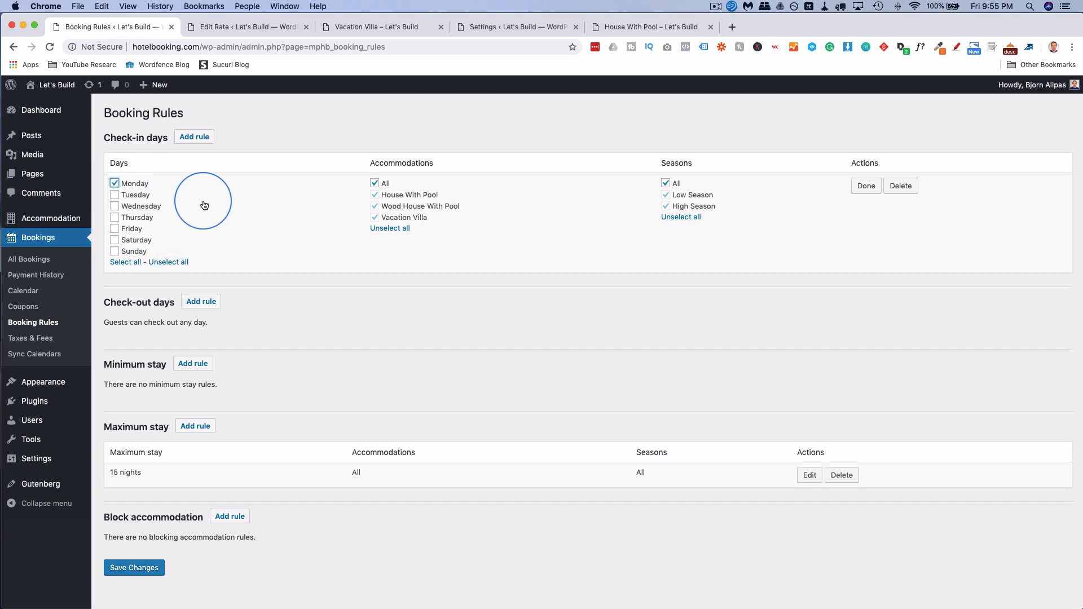
pyautogui.click(390, 228)
pyautogui.click(374, 196)
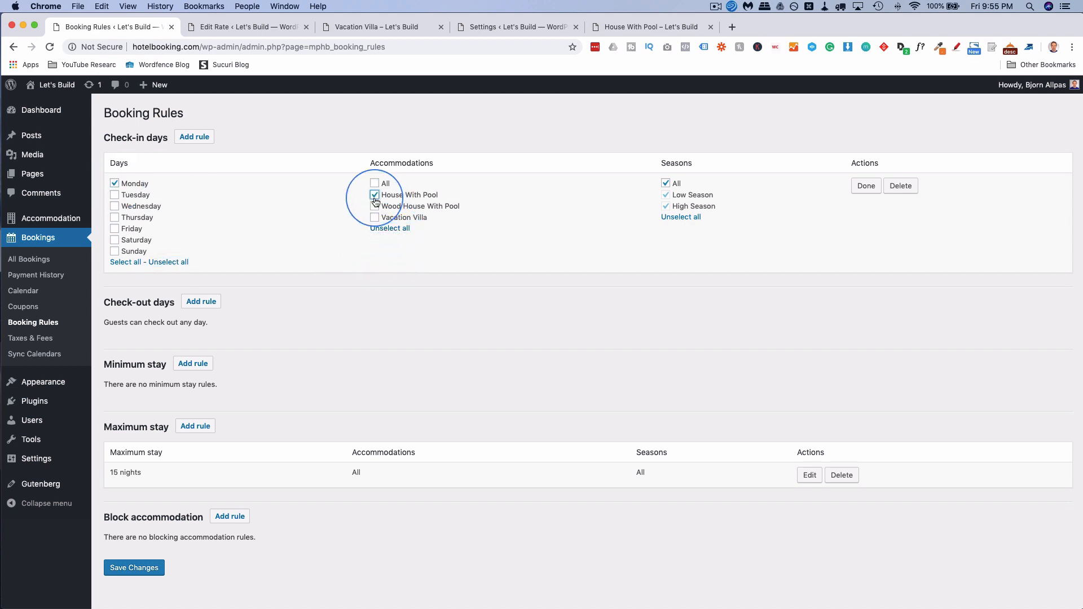
pyautogui.click(681, 217)
pyautogui.click(665, 207)
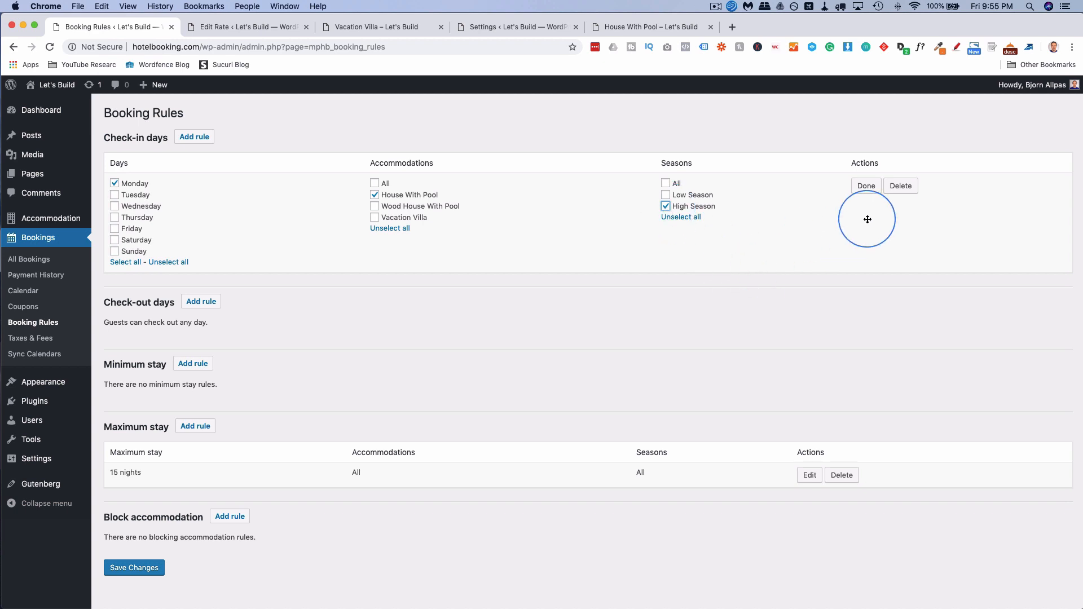
pyautogui.click(866, 187)
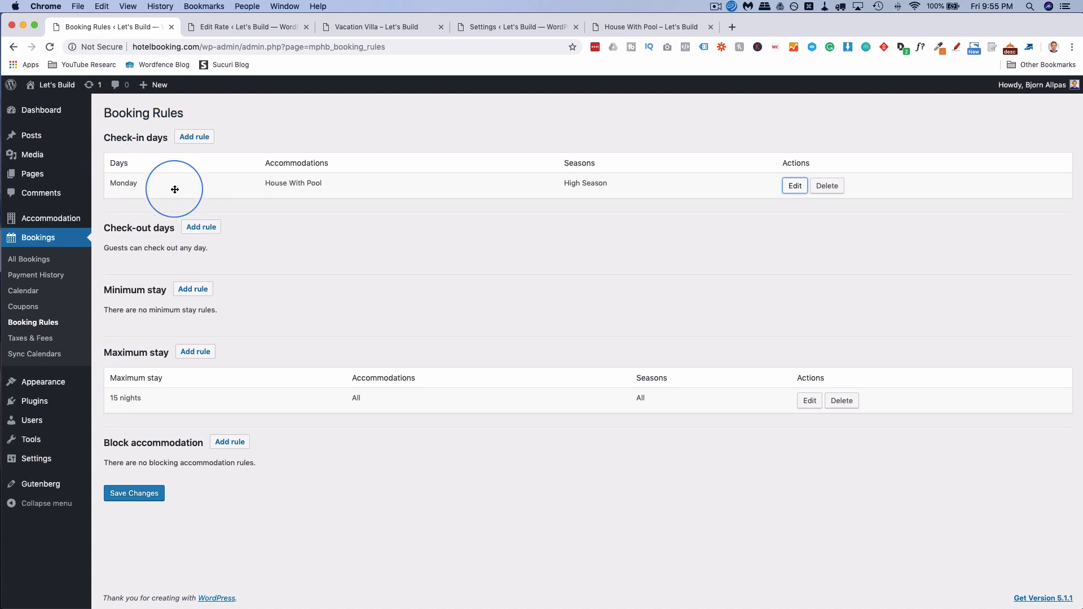
# Start new Minimum stay and Block accommodation rules, then go to the Coupons list.
pyautogui.click(192, 288)
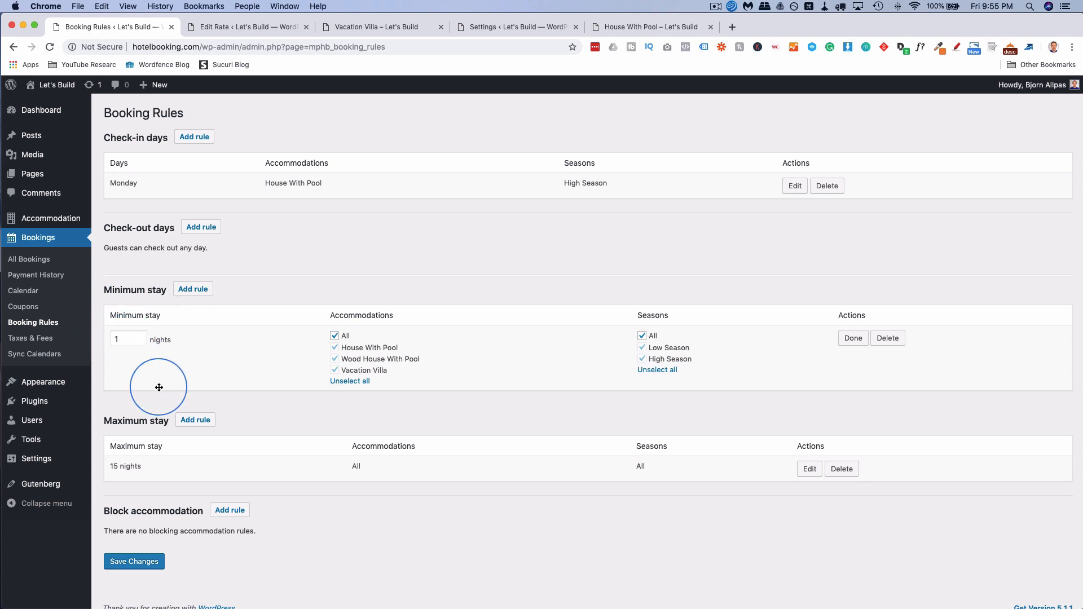
pyautogui.scroll(-1, 159, 387)
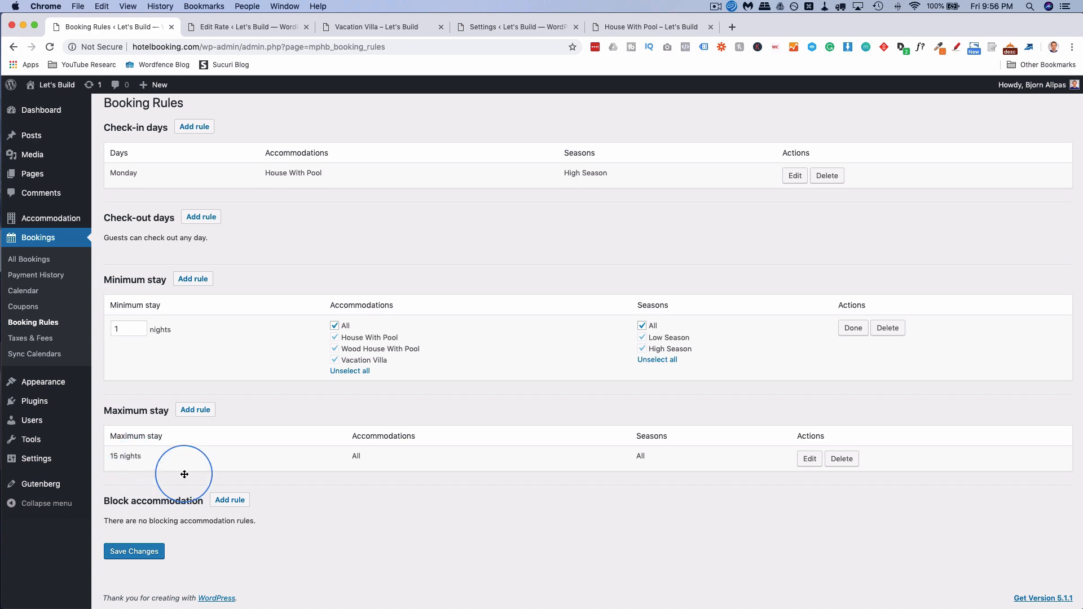
pyautogui.click(232, 507)
pyautogui.scroll(-2, 298, 471)
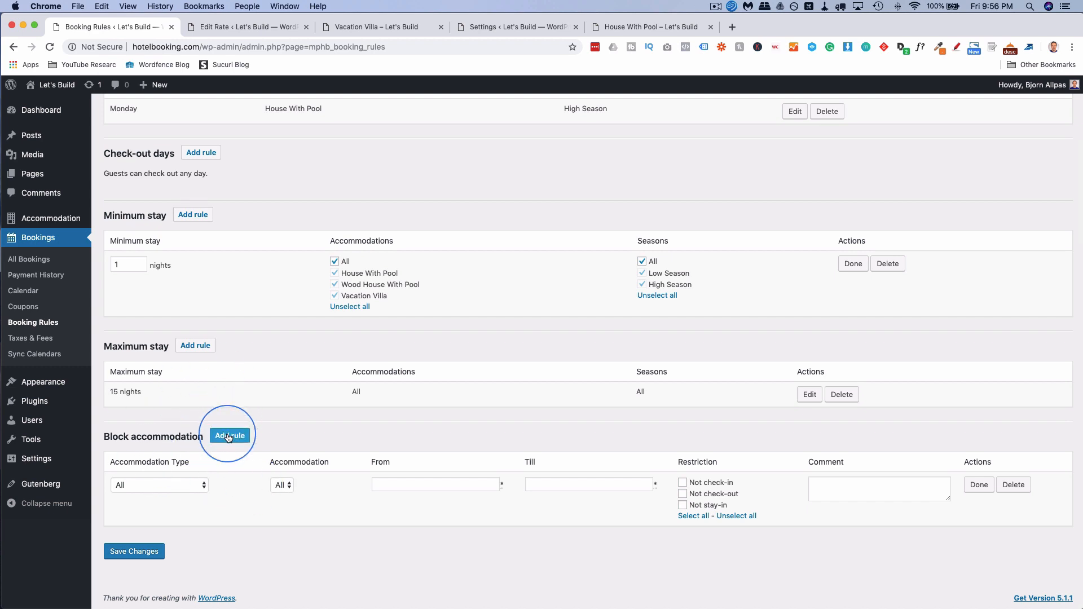
pyautogui.click(25, 308)
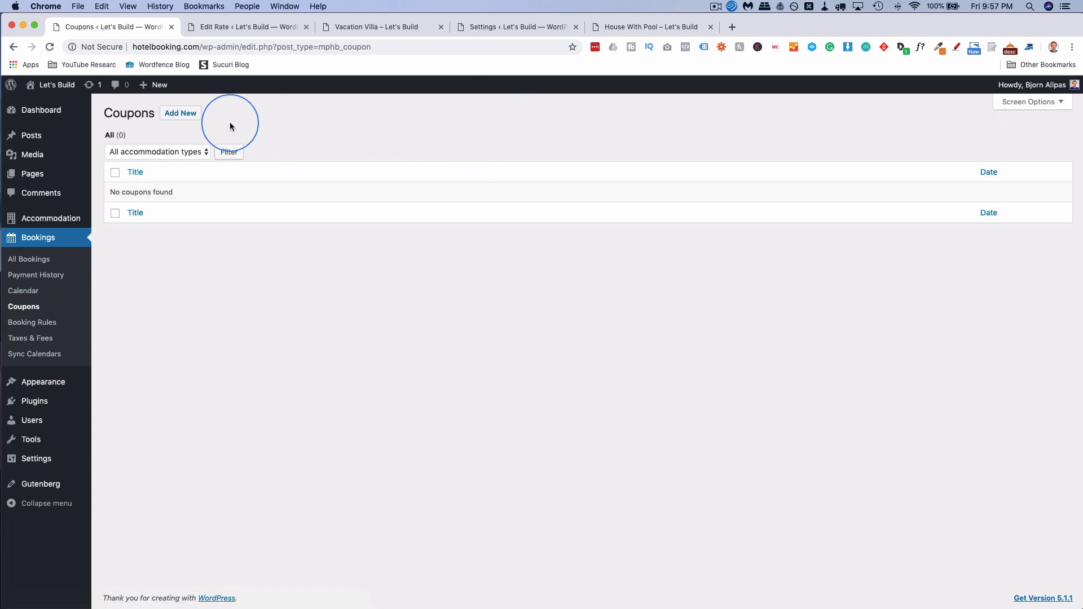
# Create a new coupon titled 'Valentine's Day Coupon' with the slug v-day.
pyautogui.click(191, 119)
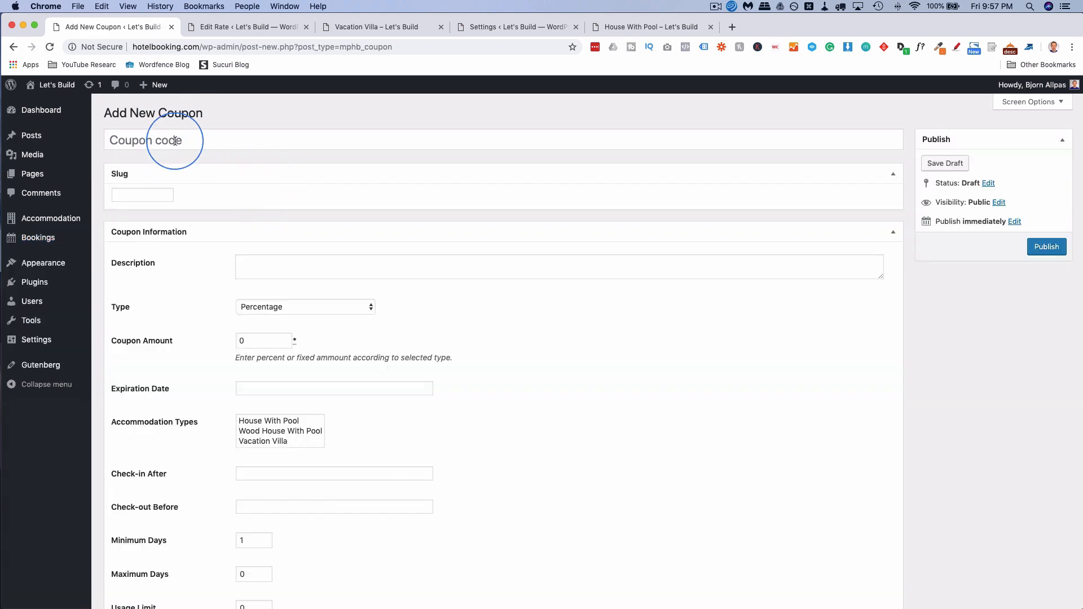
pyautogui.click(175, 141)
pyautogui.write('Valentines')
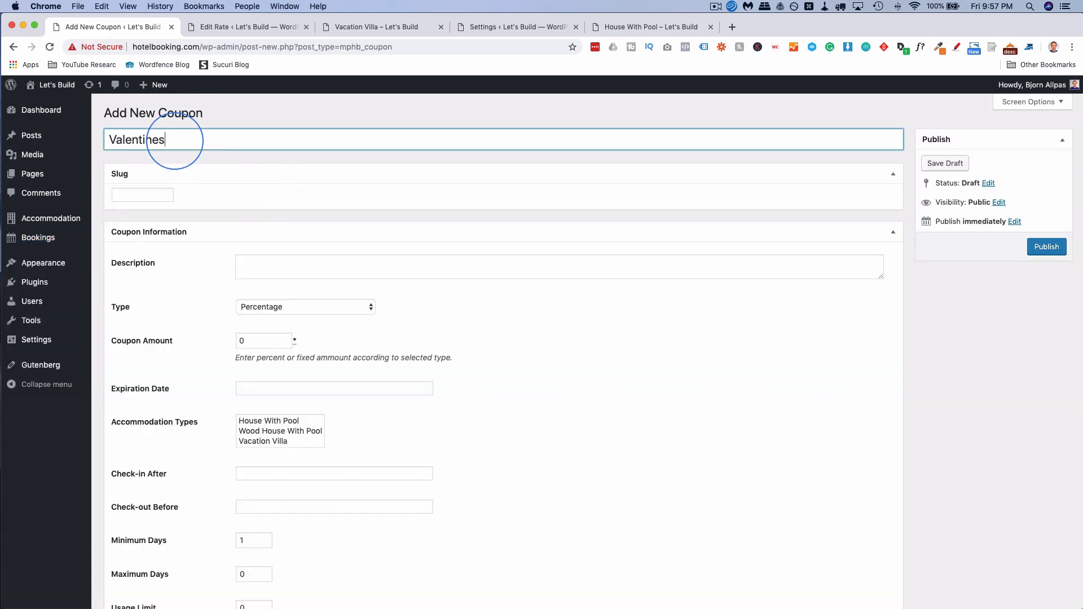
pyautogui.press('BackSpace')
pyautogui.write("'s Day Coupone")
pyautogui.click(133, 195)
pyautogui.write('v-day')
# Keep Percentage as the coupon's discount type.
pyautogui.scroll(-3, 278, 218)
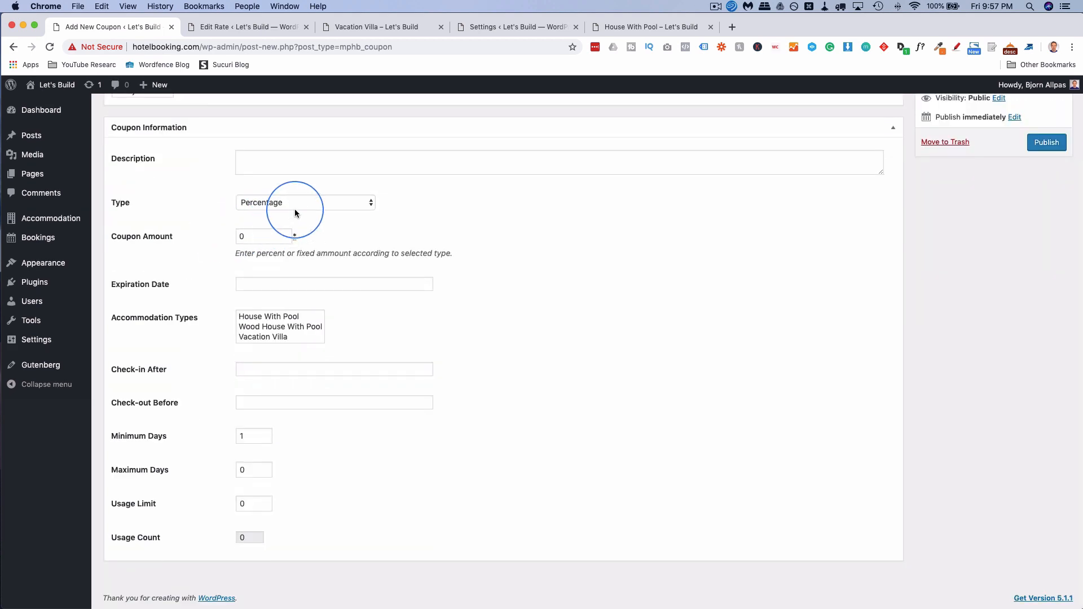
pyautogui.click(284, 206)
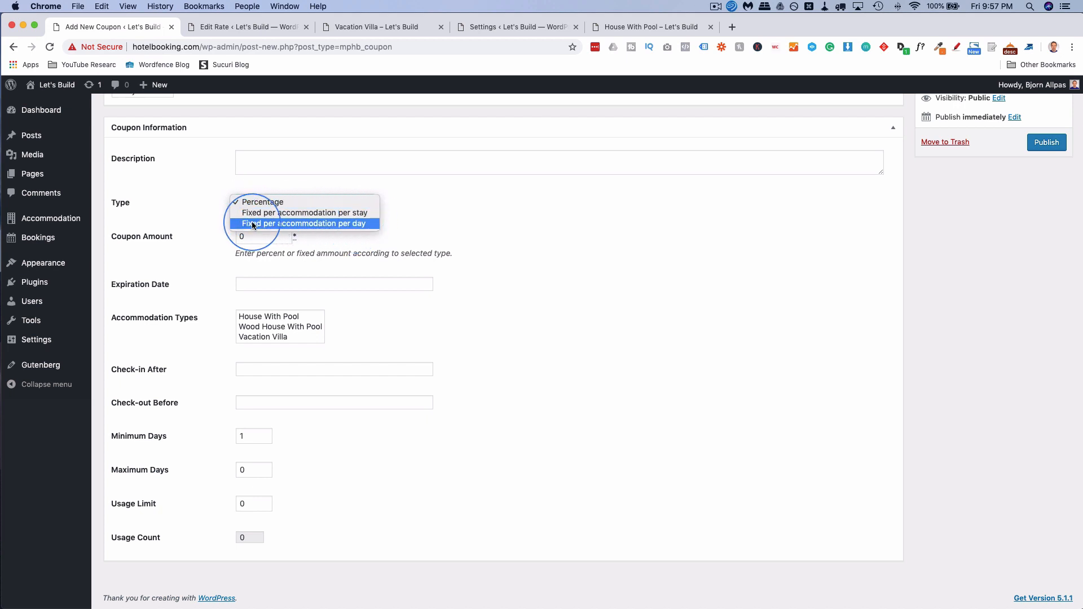
pyautogui.click(226, 226)
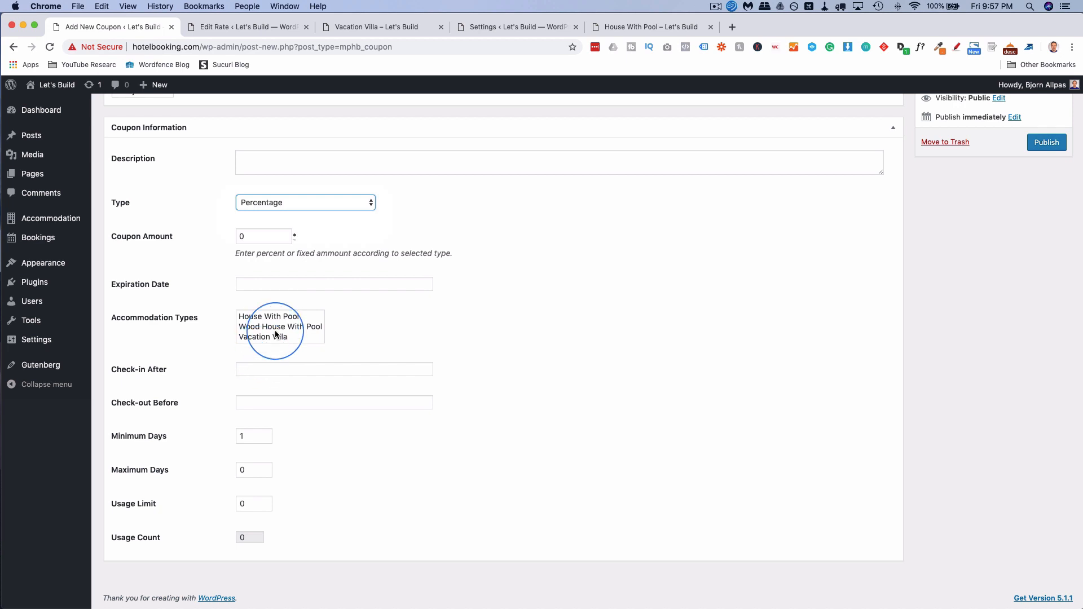
# Try the accommodation type options, leaving none selected and no expiration date.
pyautogui.click(293, 318)
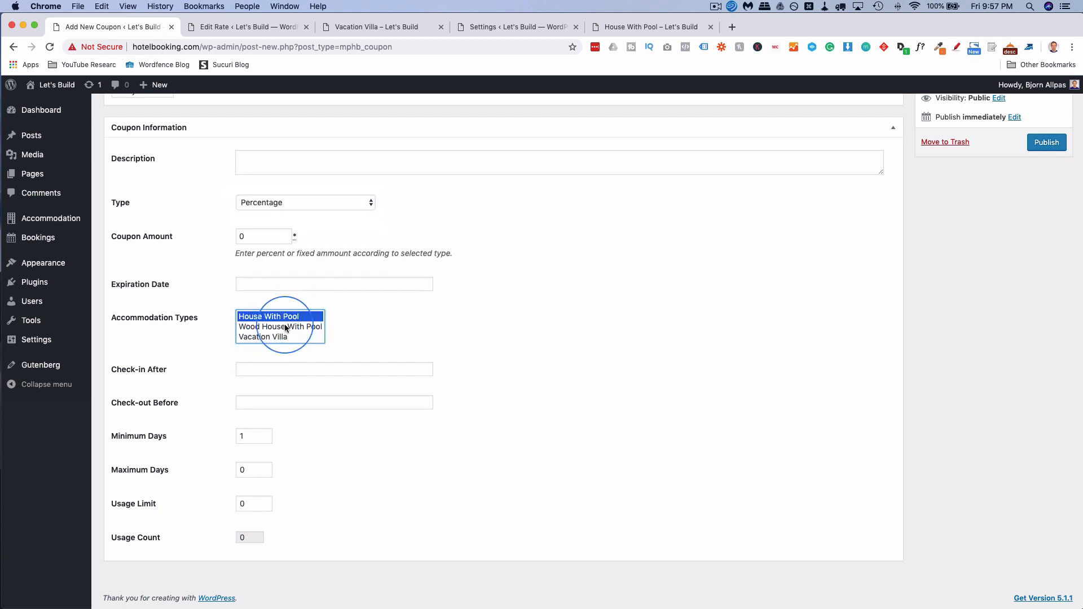
pyautogui.click(280, 327)
pyautogui.click(278, 337)
pyautogui.click(282, 327)
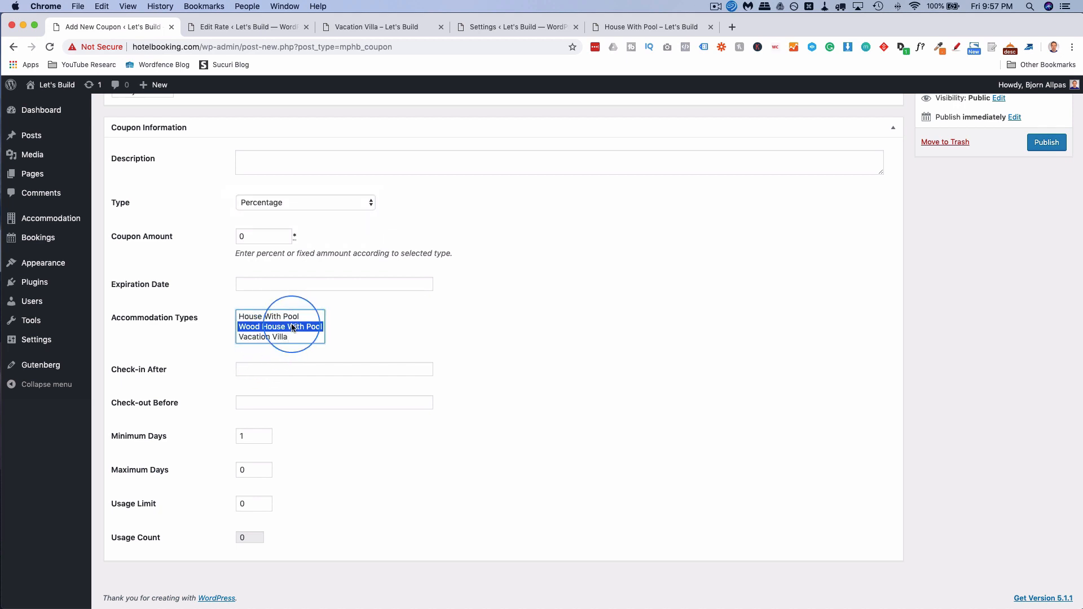
pyautogui.click(289, 318)
pyautogui.keyDown('super'); pyautogui.click(289, 327); pyautogui.keyUp('super')
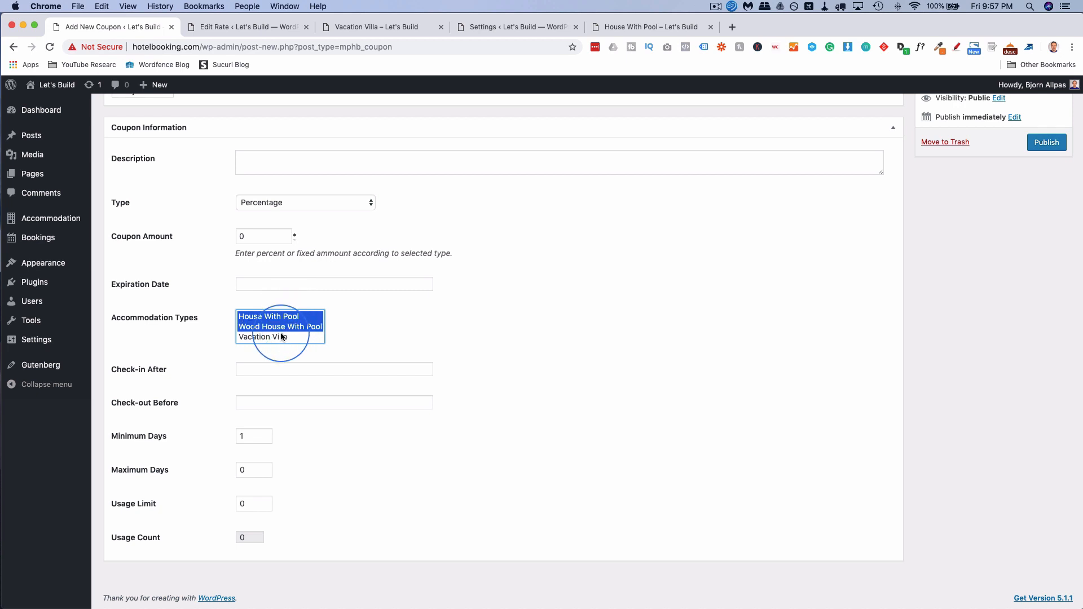
pyautogui.keyDown('super'); pyautogui.click(288, 337); pyautogui.keyUp('super')
pyautogui.keyDown('super'); pyautogui.click(287, 328); pyautogui.keyUp('super')
pyautogui.keyDown('super'); pyautogui.click(263, 317); pyautogui.keyUp('super')
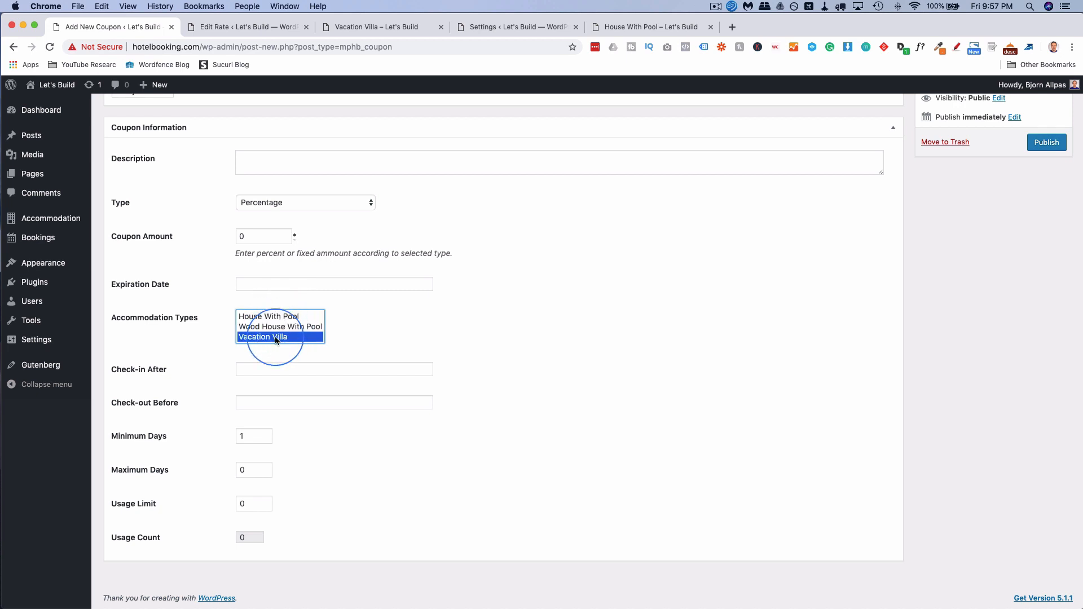
pyautogui.keyDown('super'); pyautogui.click(282, 337); pyautogui.keyUp('super')
pyautogui.click(251, 288)
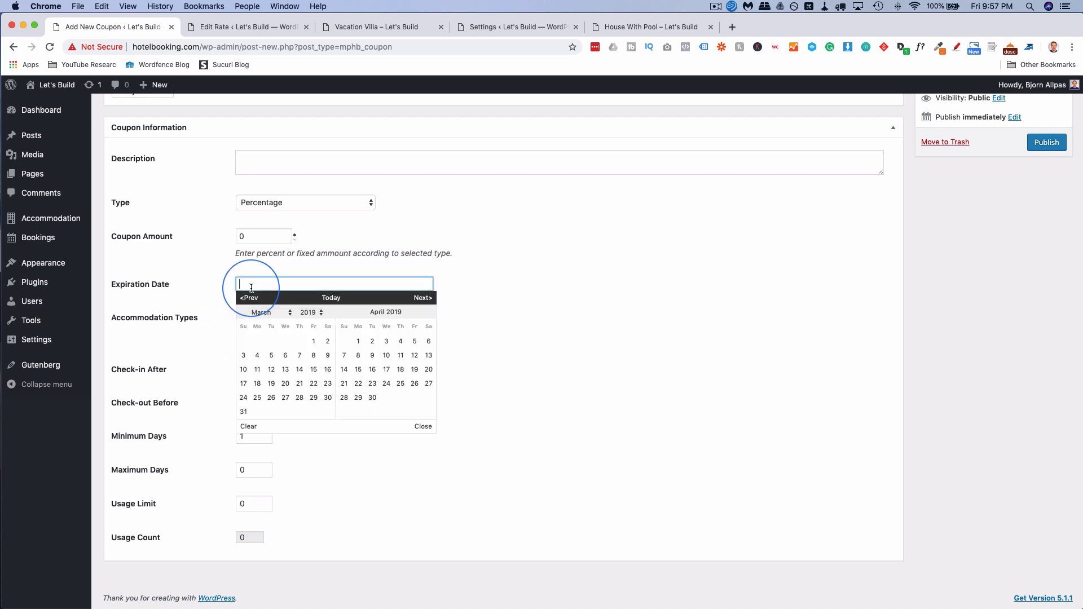
pyautogui.click(213, 295)
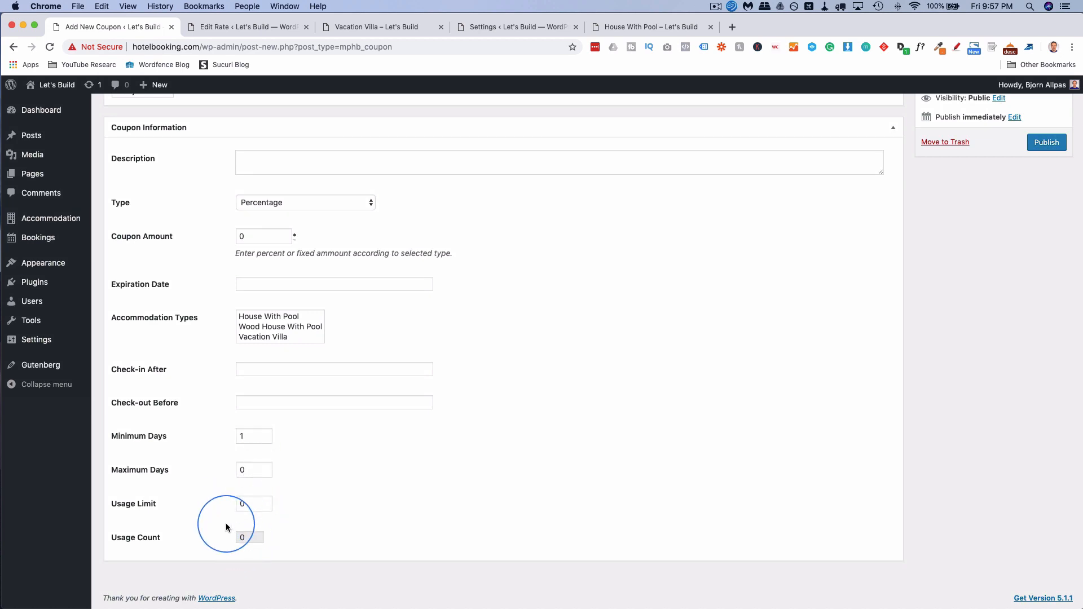
pyautogui.scroll(2, 680, 496)
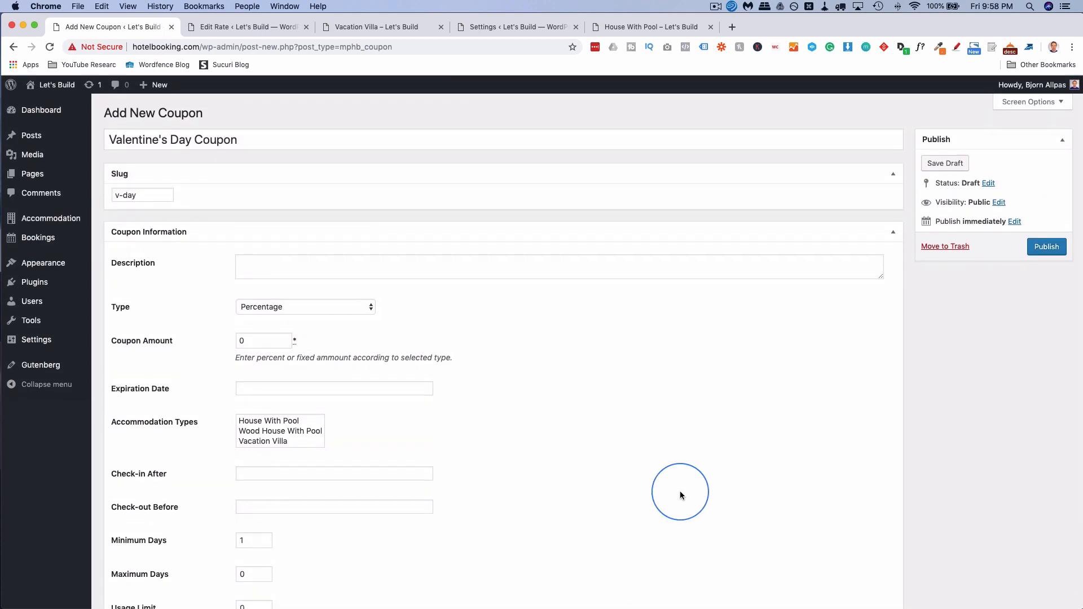
# Publish the Valentine's Day Coupon, then go back to Bookings > Coupons to see it listed.
pyautogui.click(1045, 248)
pyautogui.moveTo(61, 244)
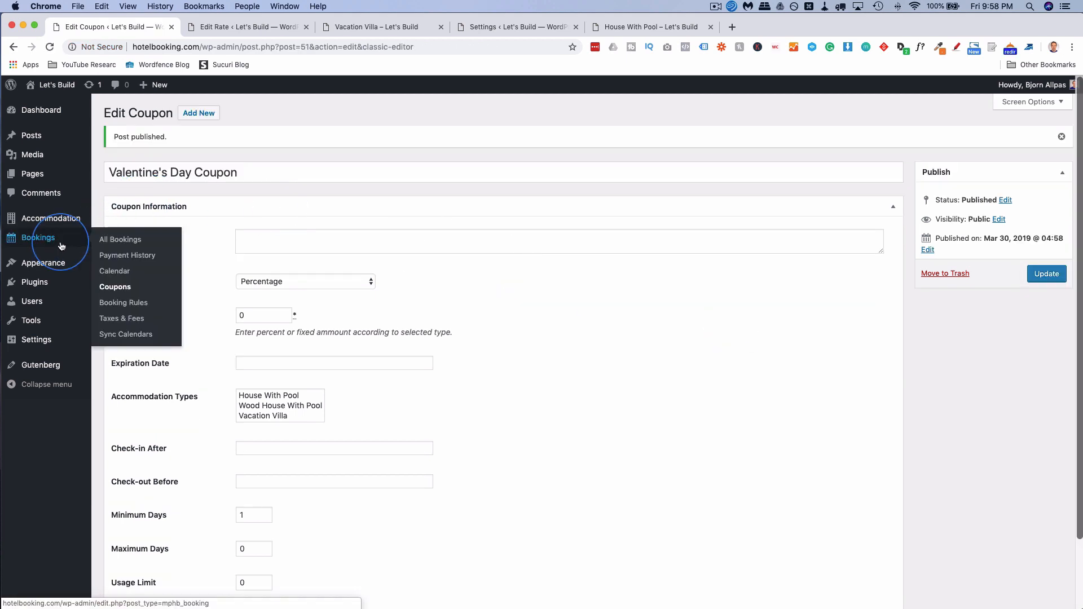
pyautogui.click(120, 291)
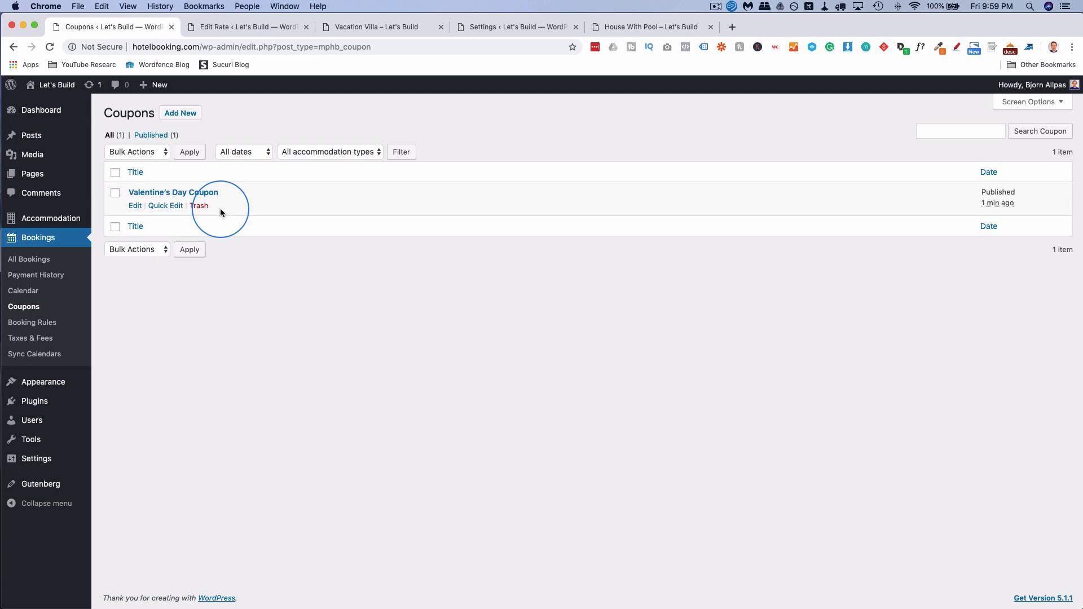
pyautogui.moveTo(69, 223)
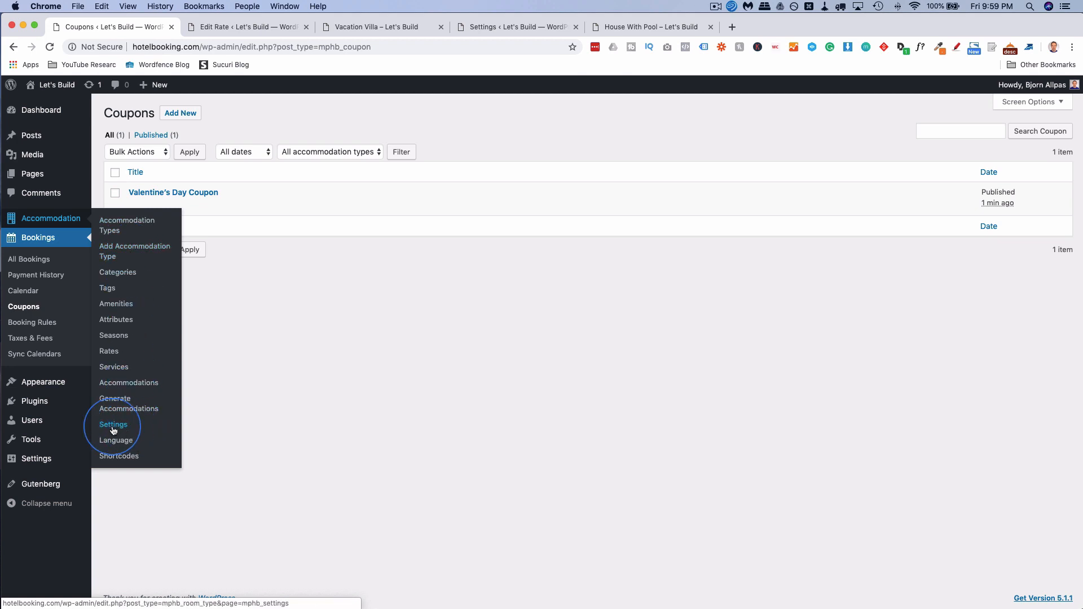
pyautogui.click(113, 431)
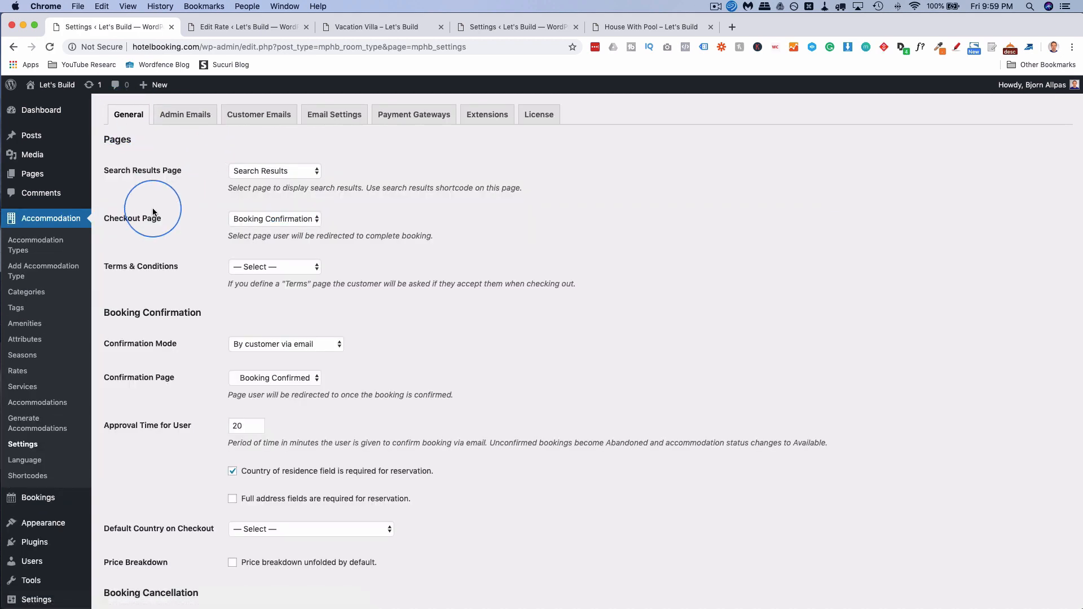
pyautogui.click(289, 174)
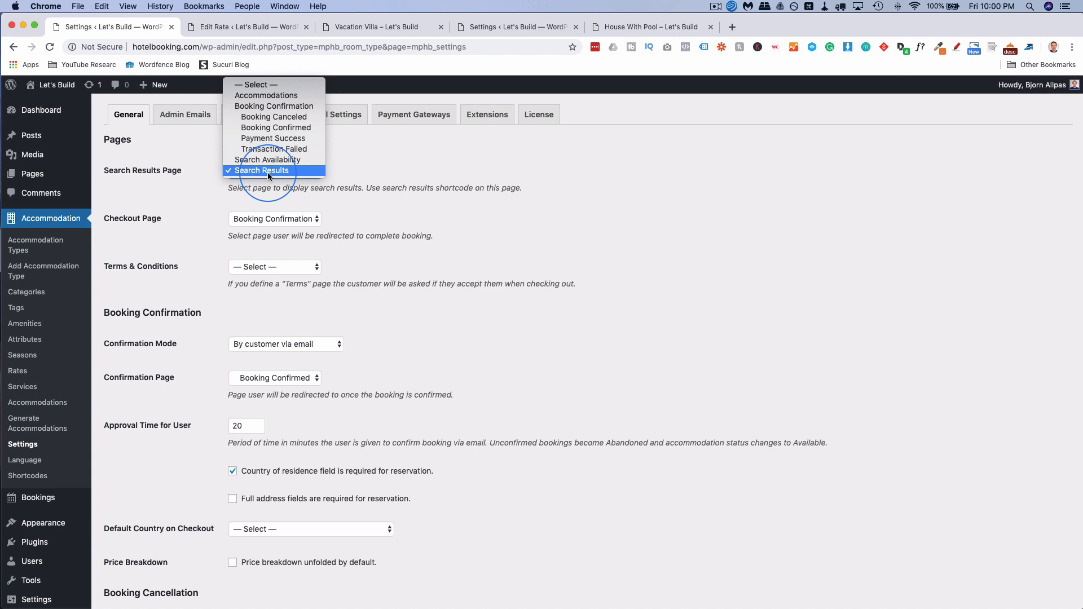
pyautogui.click(268, 171)
pyautogui.click(273, 219)
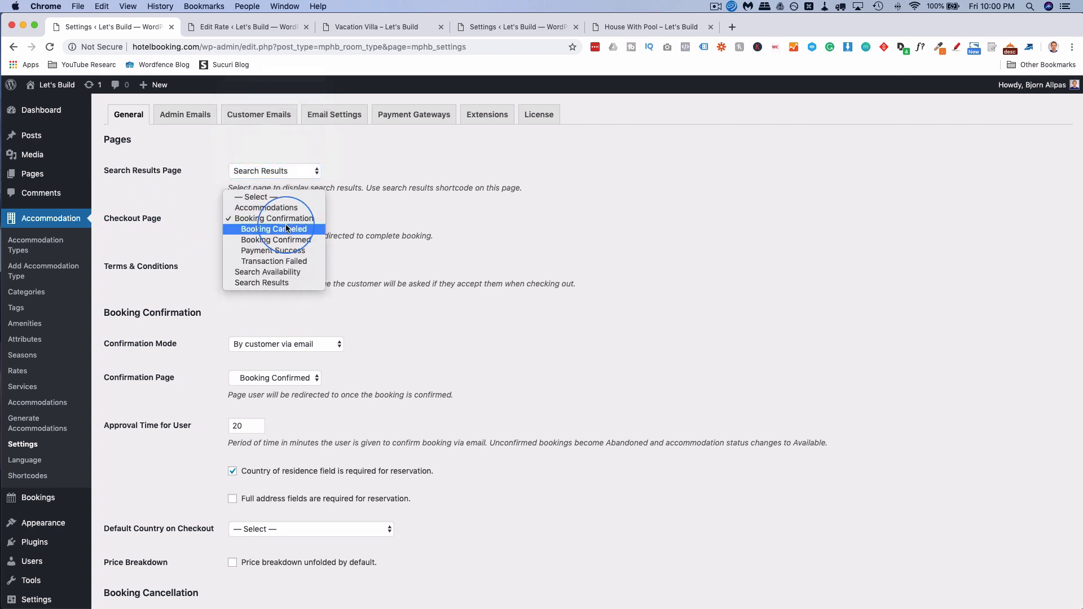
pyautogui.click(219, 214)
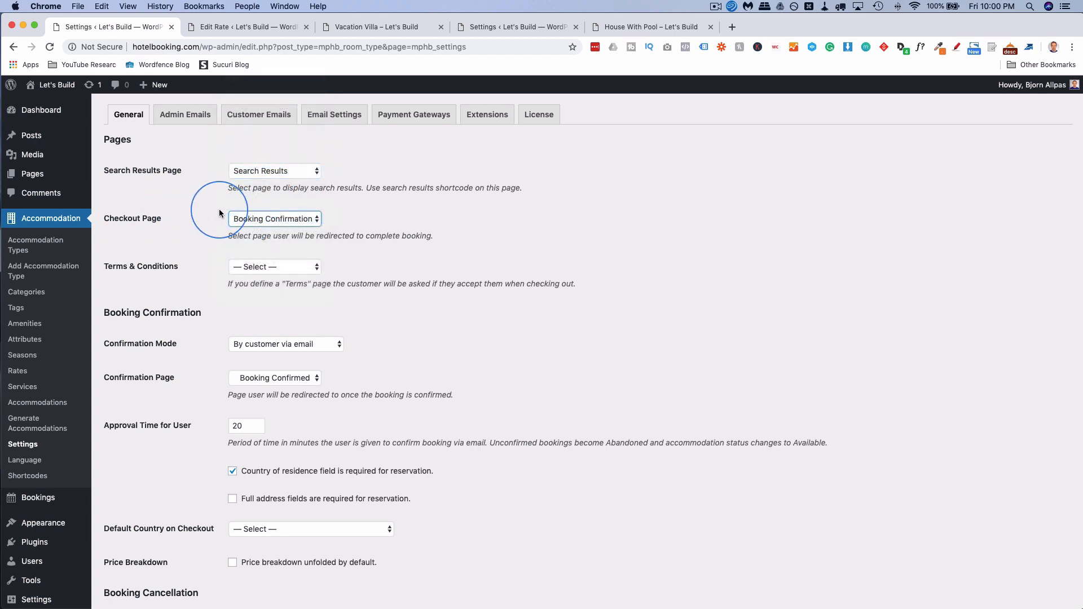
pyautogui.scroll(-3, 214, 234)
pyautogui.click(254, 209)
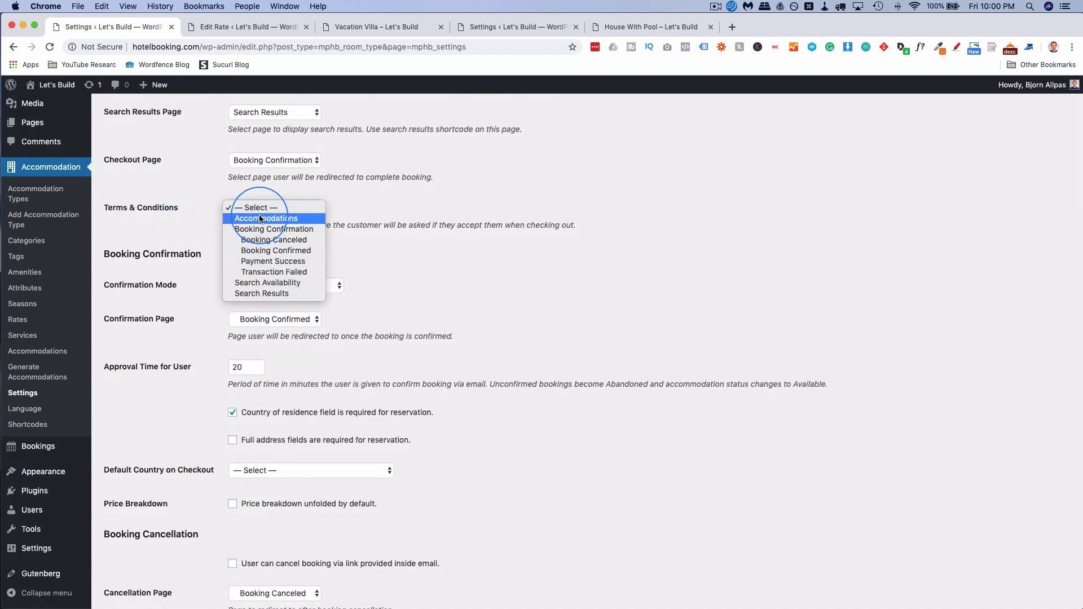
pyautogui.click(180, 203)
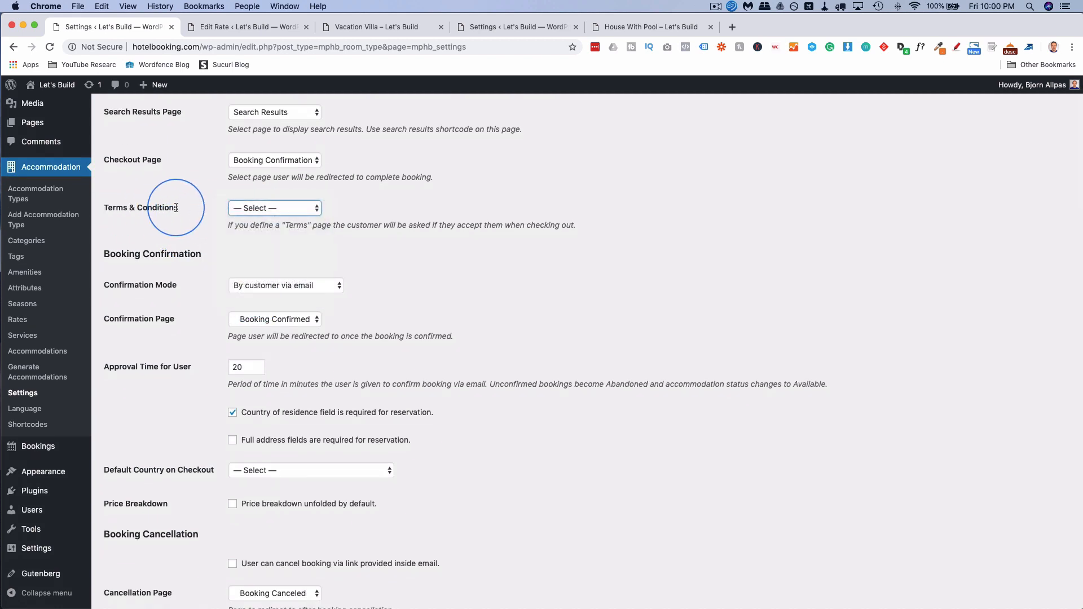
pyautogui.moveTo(177, 208); pyautogui.dragTo(99, 208)
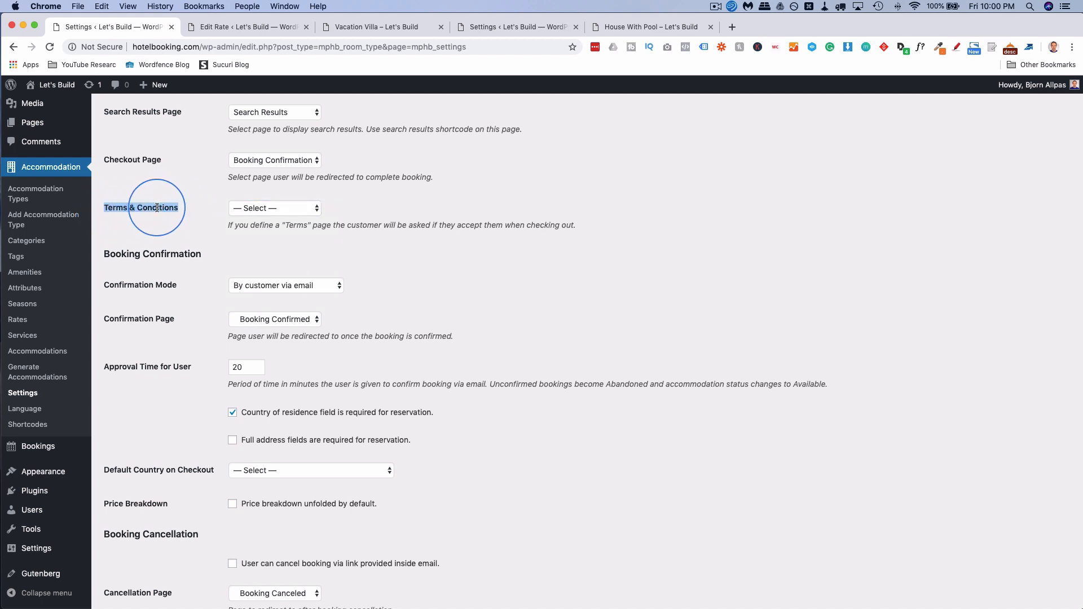
pyautogui.click(232, 209)
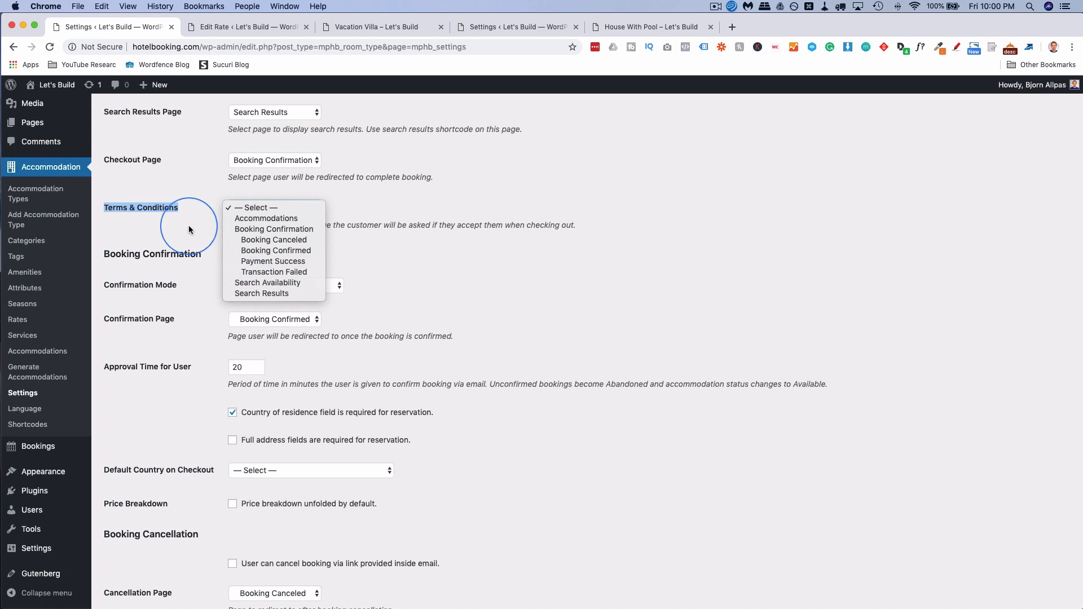
pyautogui.click(208, 230)
pyautogui.click(208, 227)
pyautogui.scroll(-4, 208, 227)
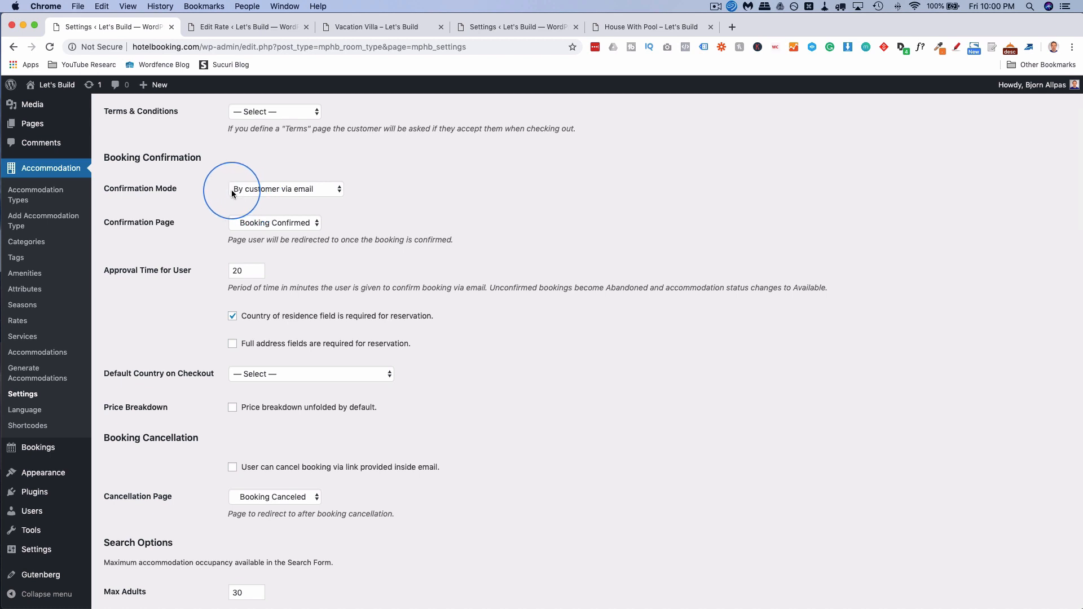
pyautogui.click(298, 191)
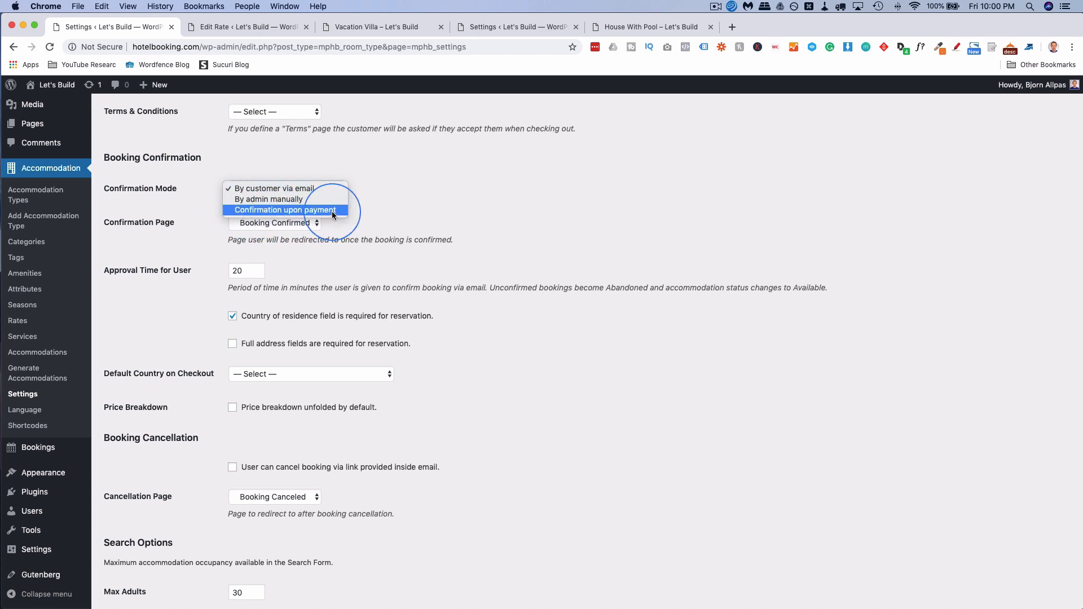
pyautogui.click(205, 244)
pyautogui.scroll(-2, 205, 244)
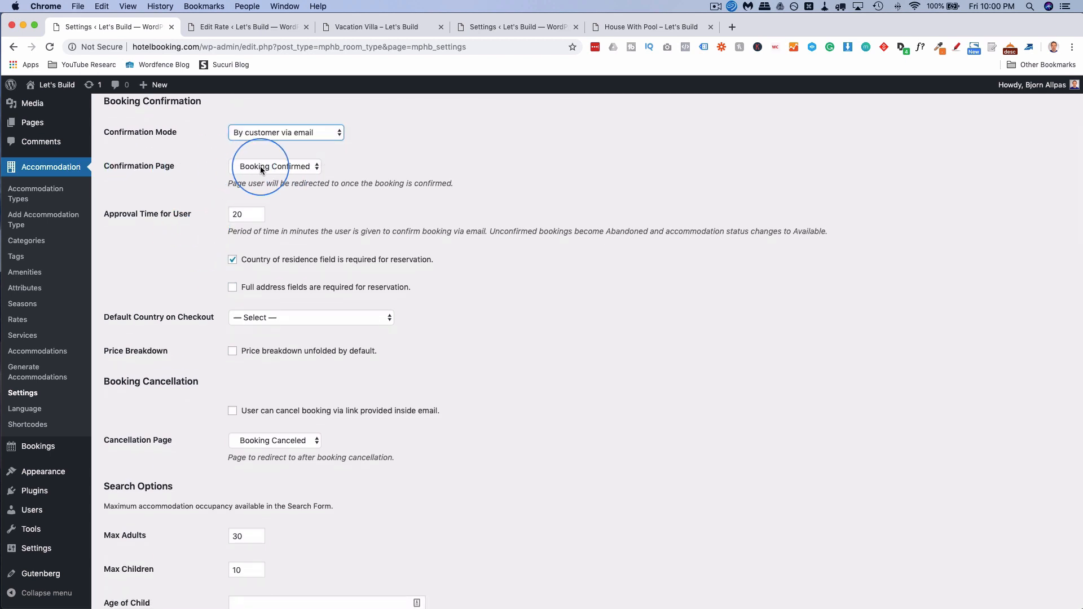
pyautogui.click(259, 166)
pyautogui.click(258, 168)
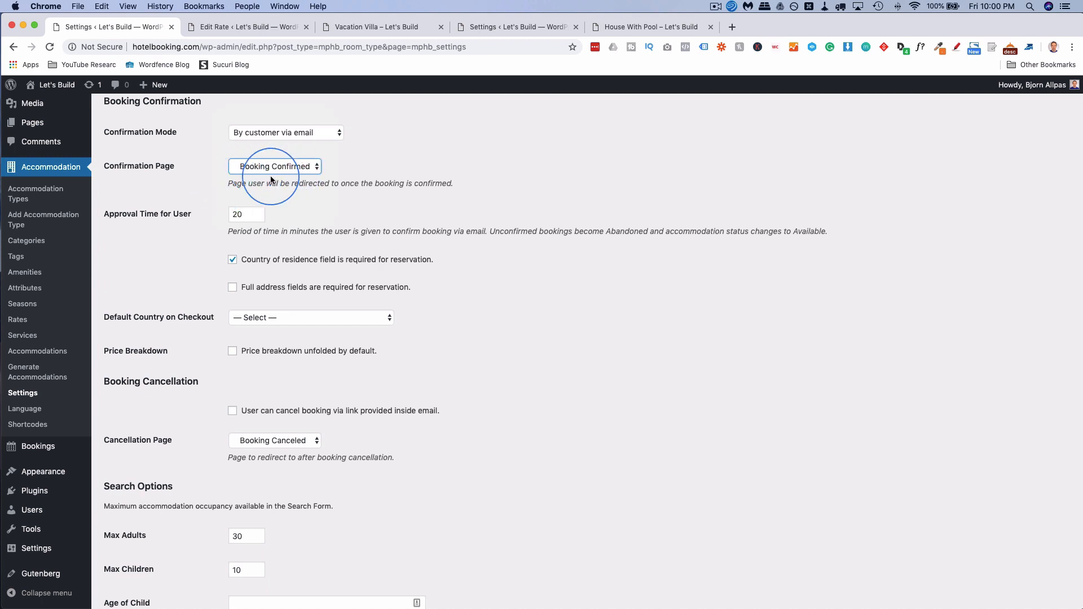
pyautogui.scroll(-2, 271, 178)
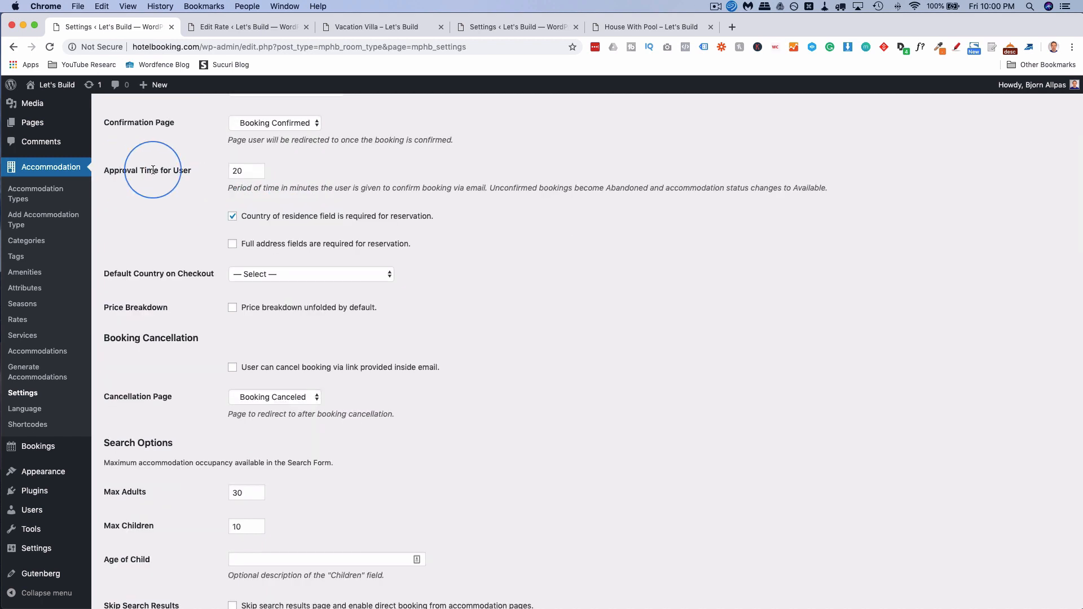
pyautogui.doubleClick(237, 172)
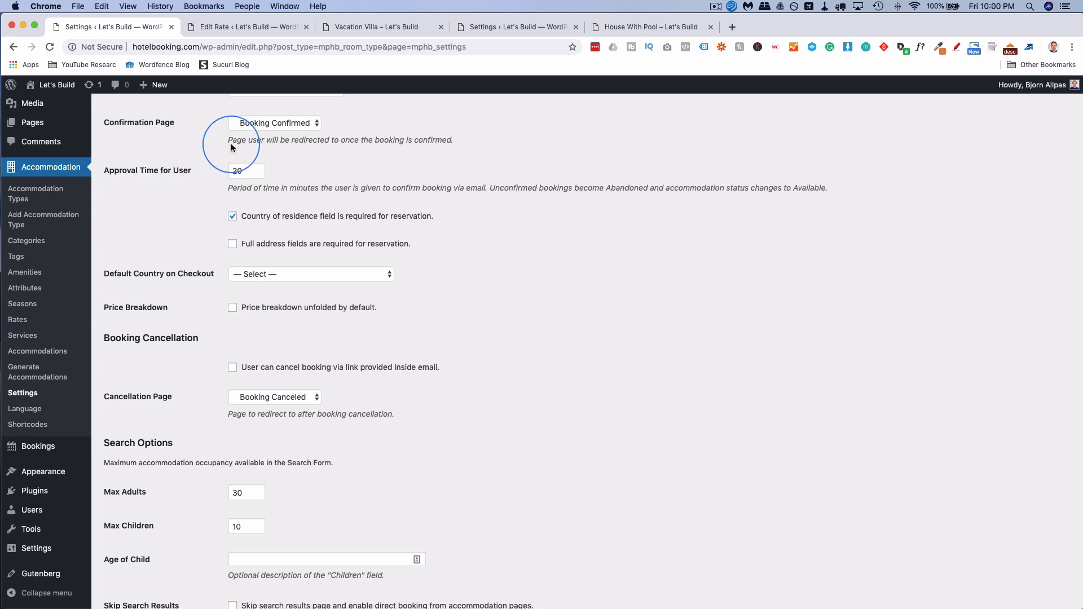
pyautogui.scroll(1, 243, 138)
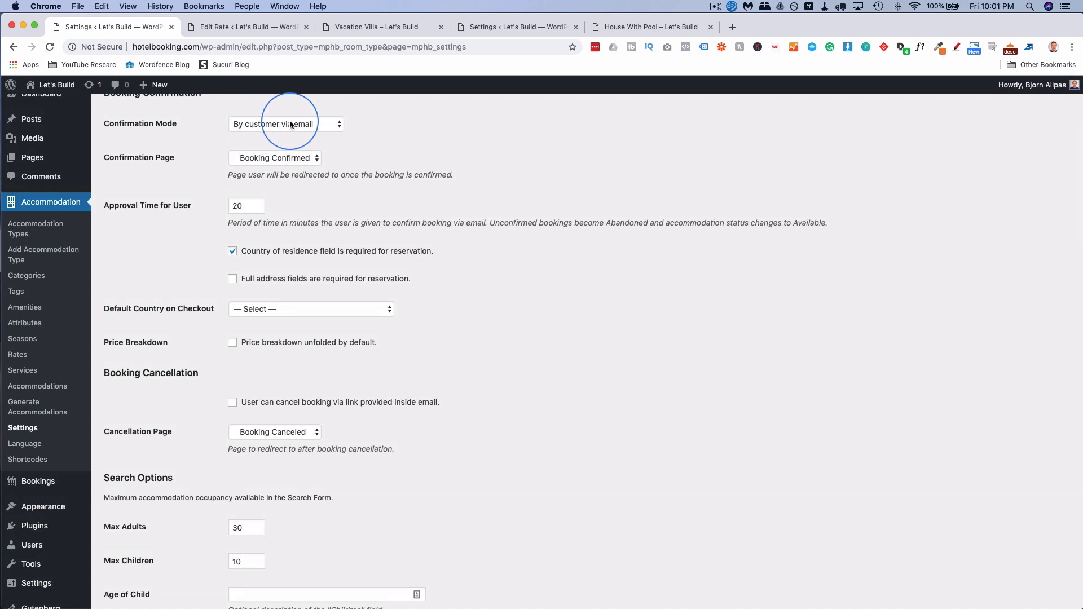
pyautogui.doubleClick(238, 206)
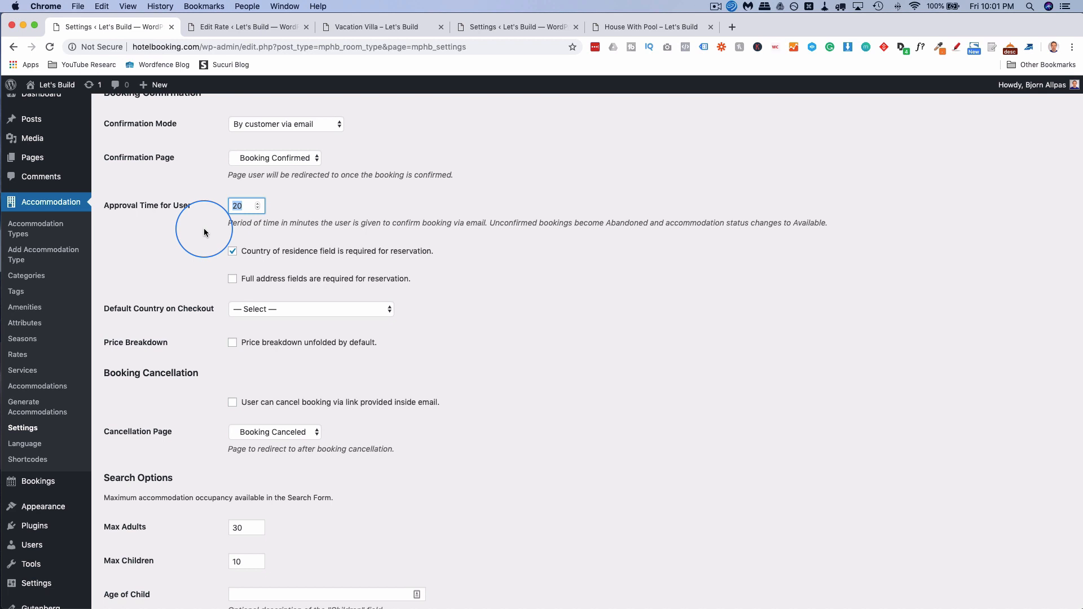
pyautogui.click(237, 206)
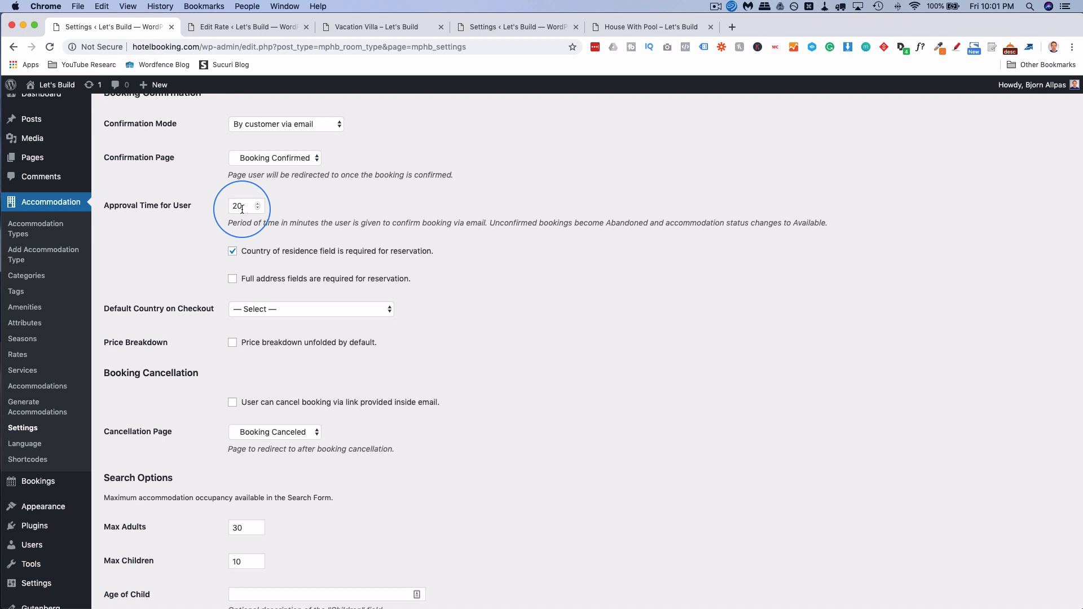
pyautogui.scroll(-5, 207, 249)
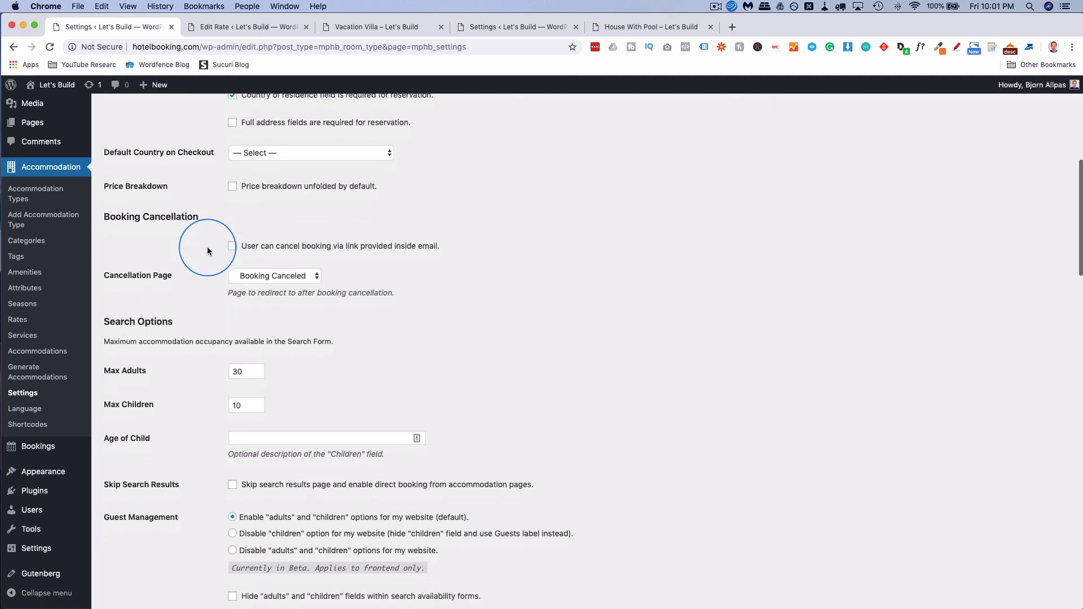
pyautogui.scroll(-3, 208, 249)
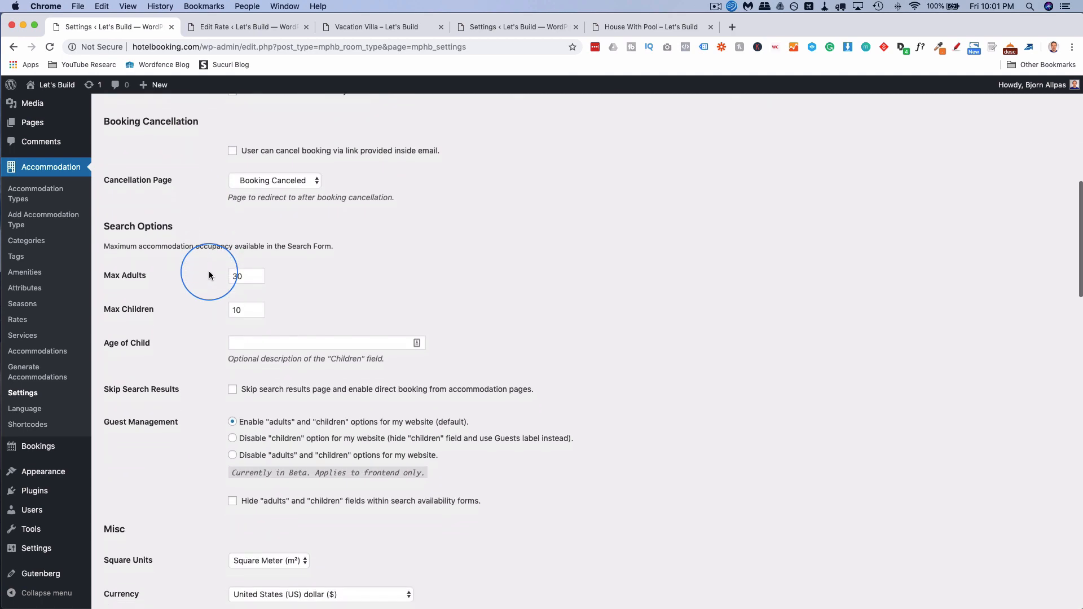
pyautogui.scroll(-10, 209, 275)
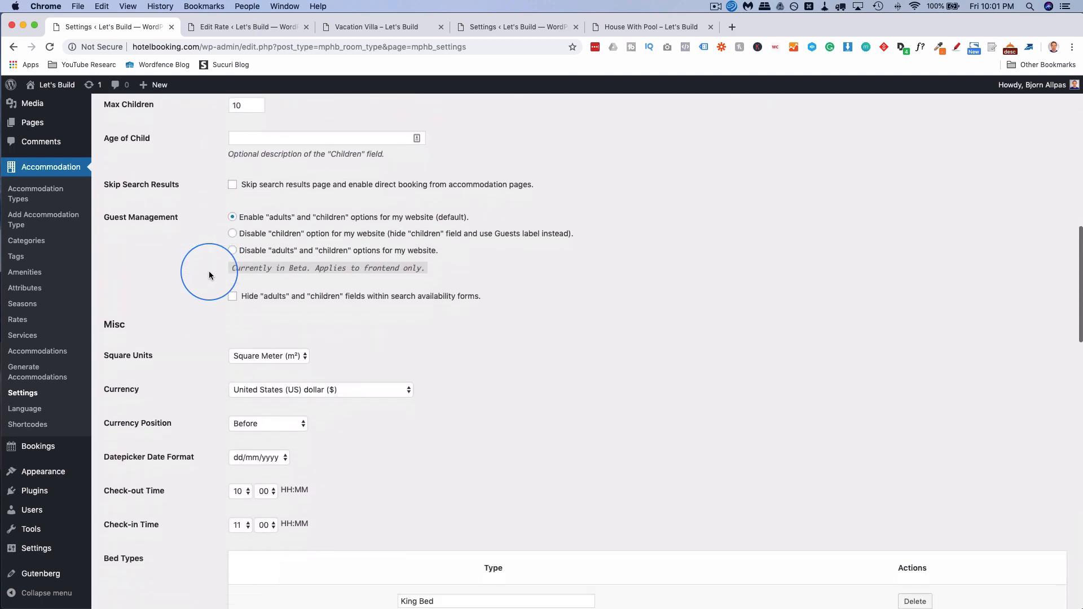
pyautogui.scroll(-9, 209, 275)
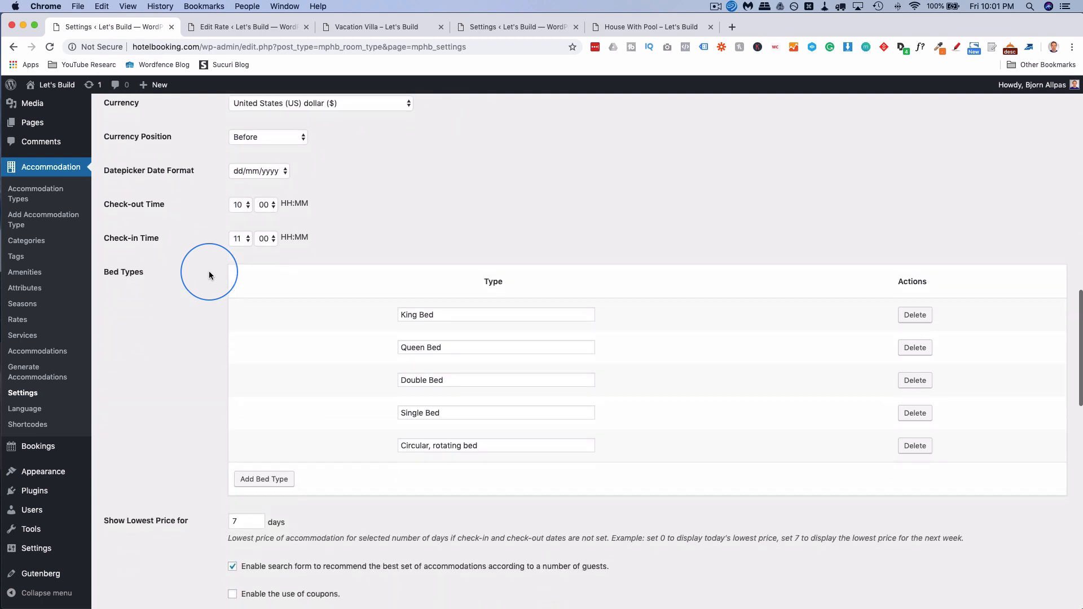
pyautogui.scroll(-18, 209, 275)
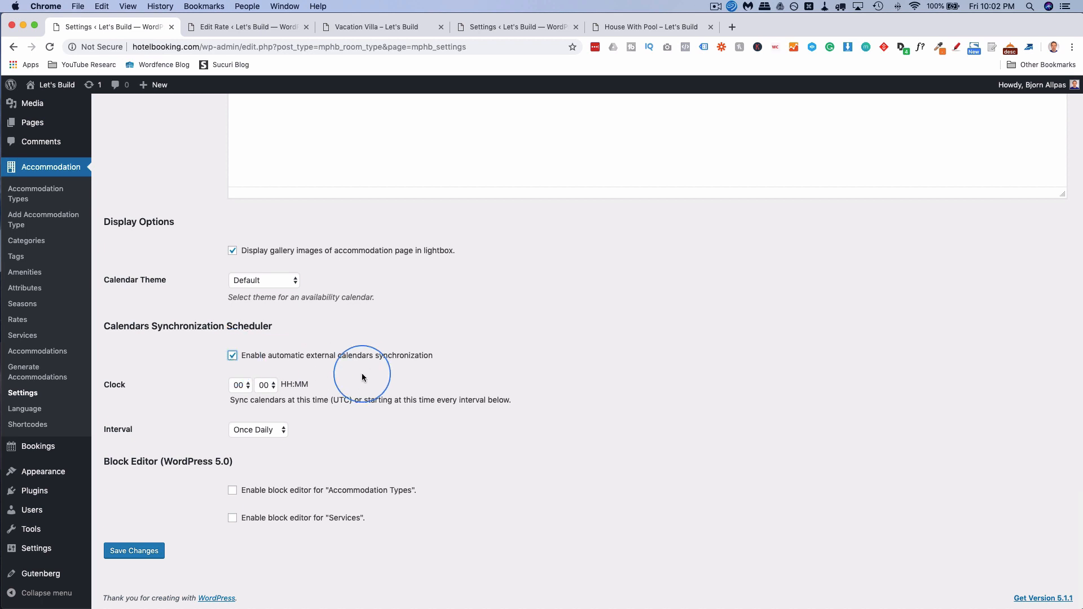
pyautogui.click(243, 387)
pyautogui.click(237, 389)
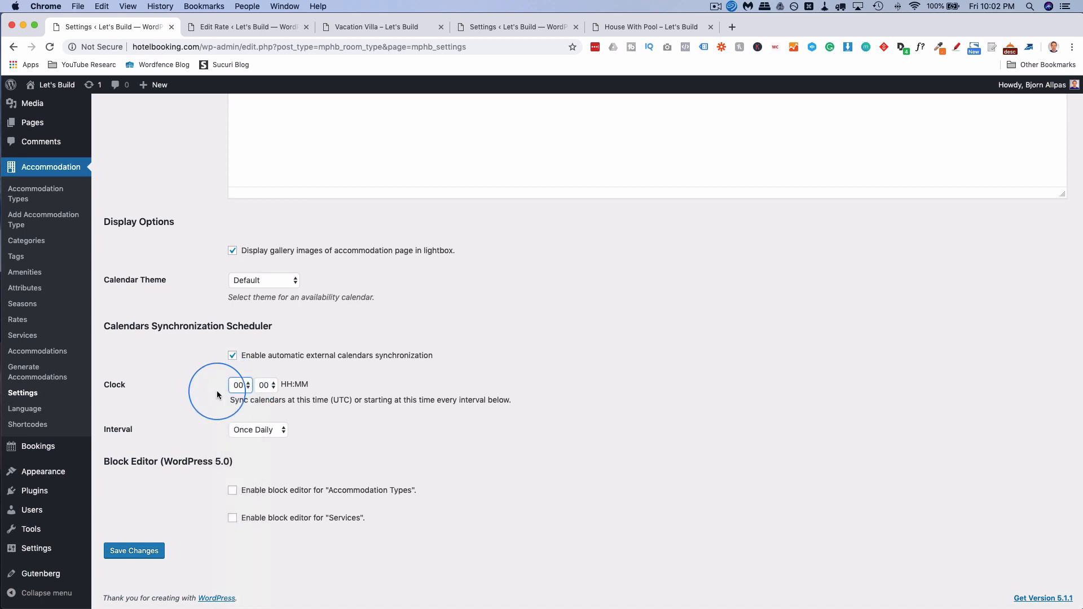
pyautogui.click(215, 430)
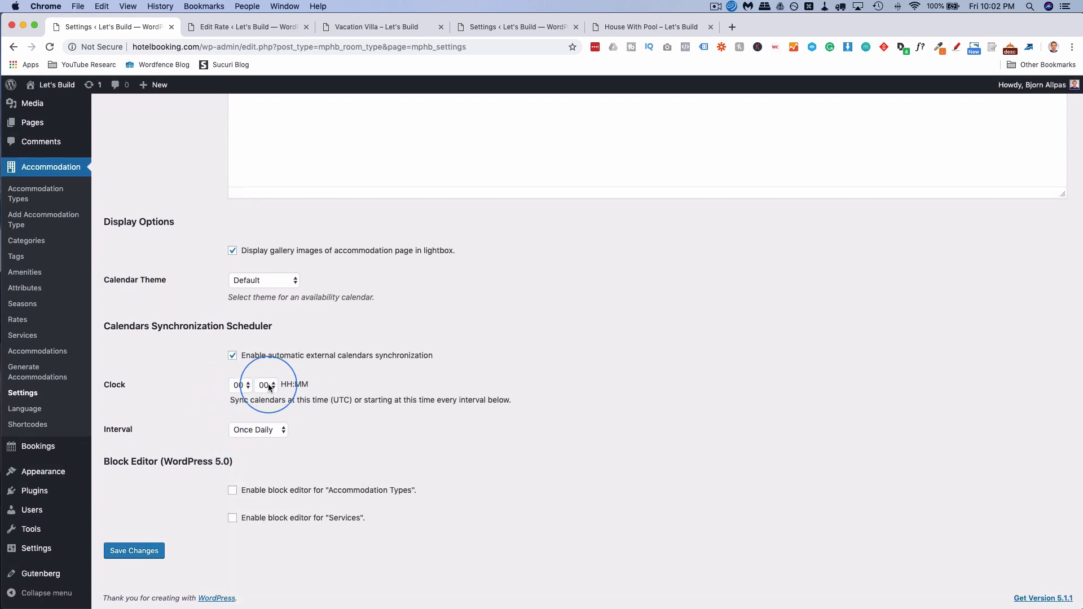
pyautogui.click(260, 432)
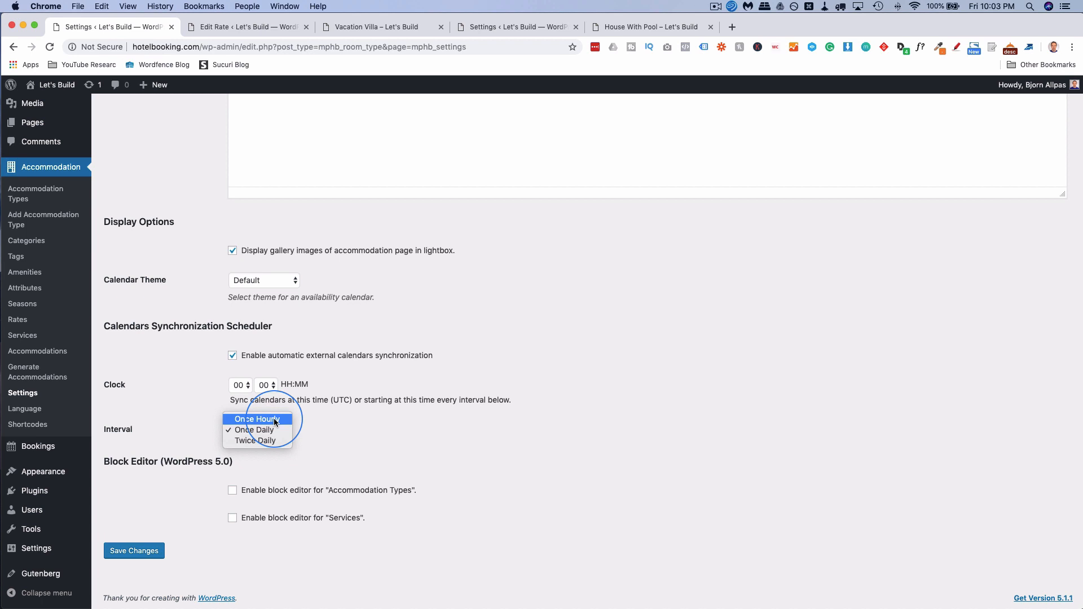
pyautogui.click(248, 430)
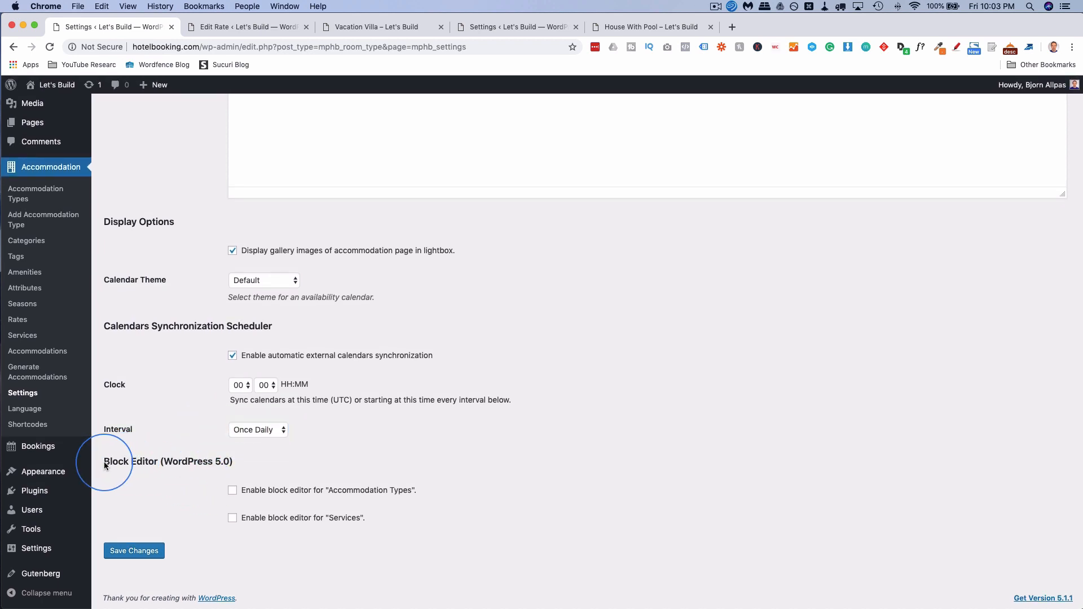
pyautogui.moveTo(104, 461); pyautogui.dragTo(234, 465)
pyautogui.click(226, 485)
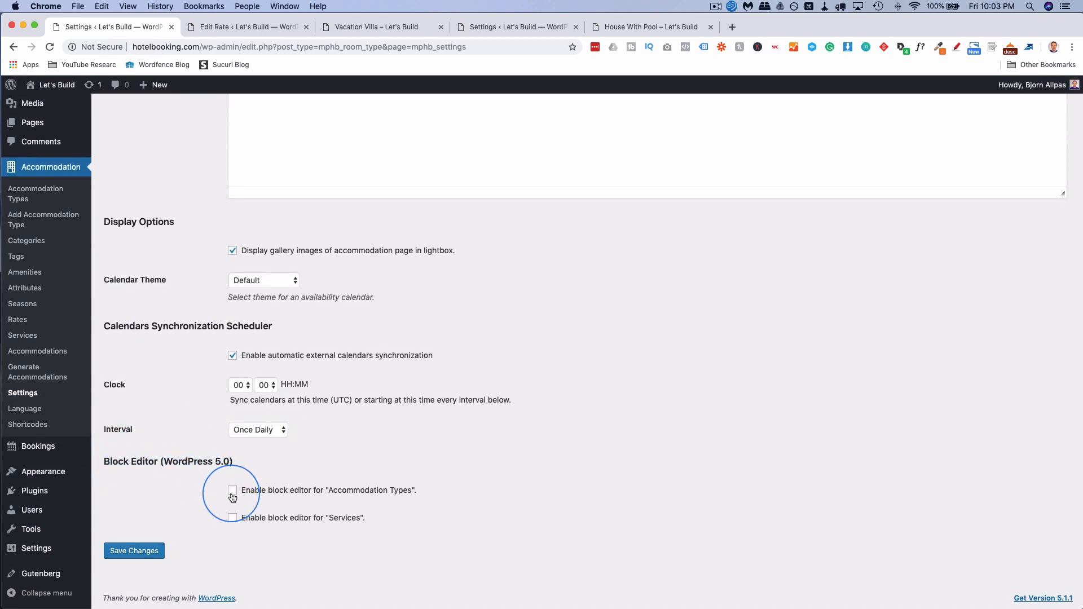
pyautogui.click(233, 518)
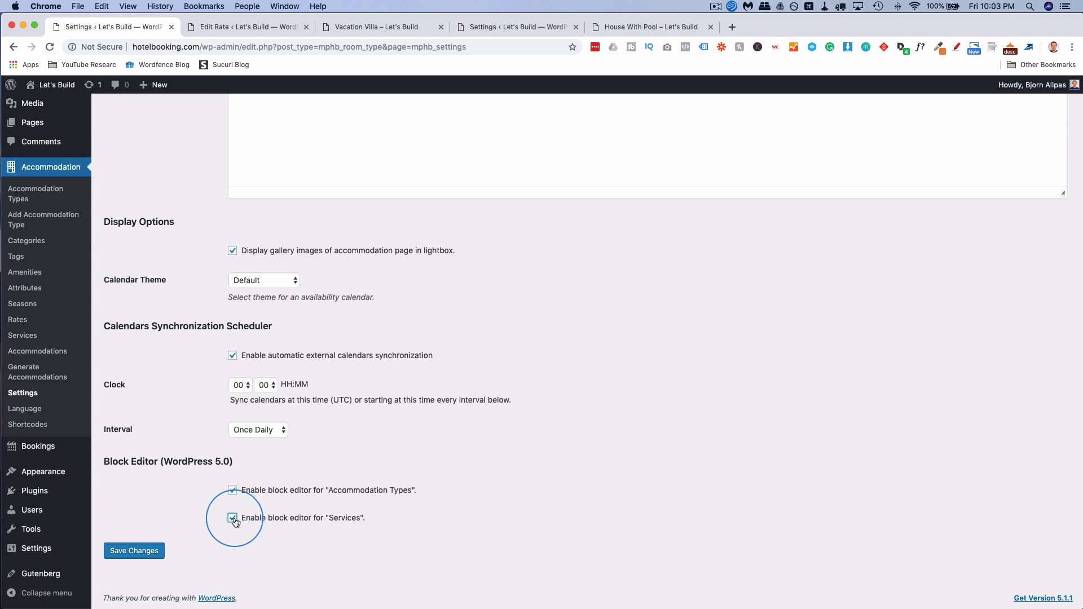
pyautogui.click(233, 491)
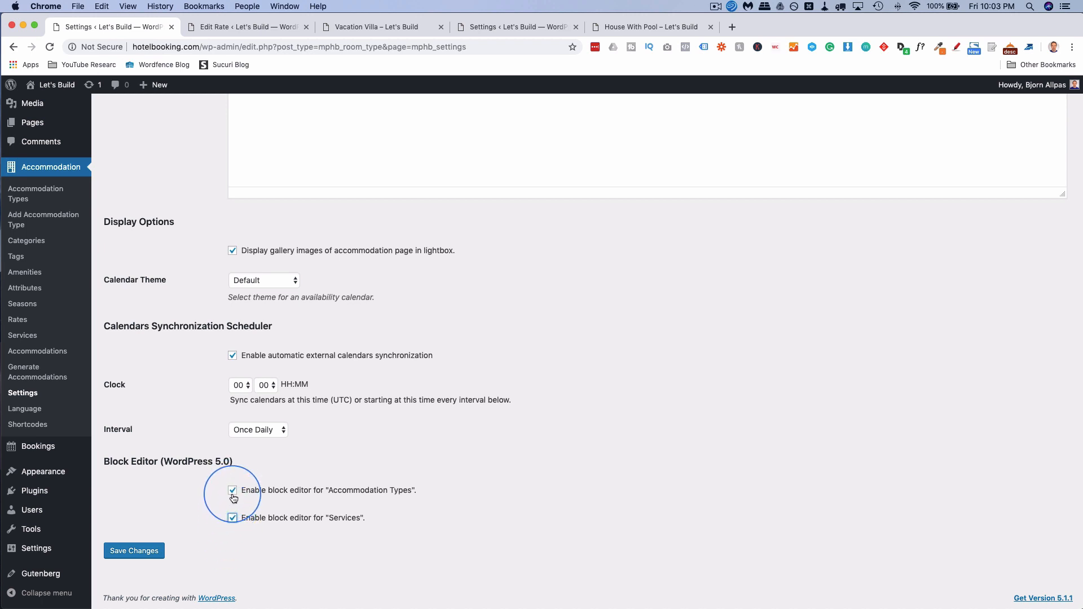
pyautogui.click(233, 517)
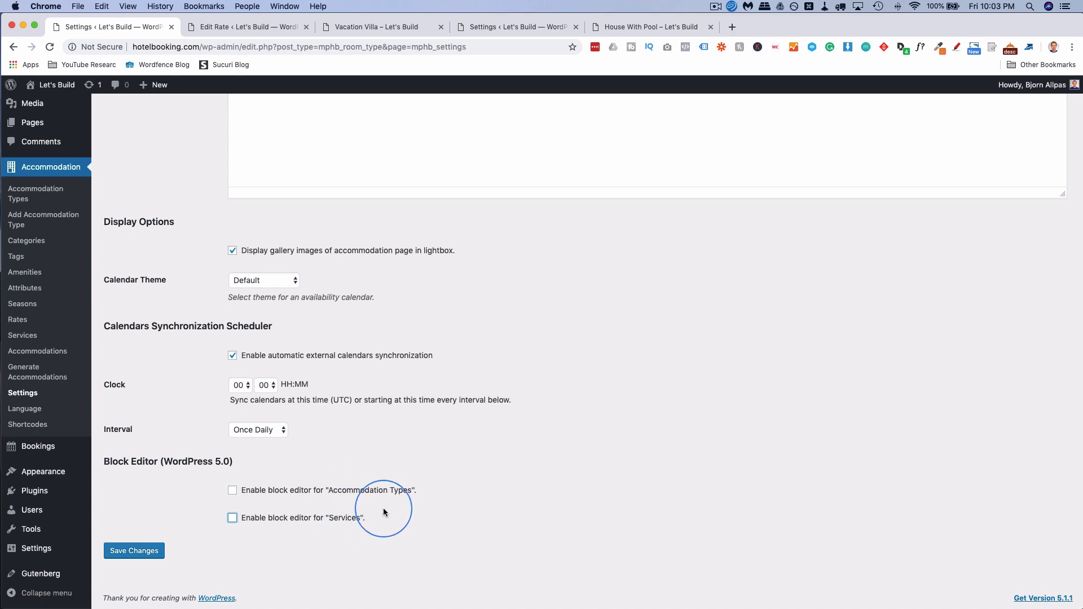
pyautogui.scroll(15, 175, 437)
pyautogui.scroll(15, 174, 437)
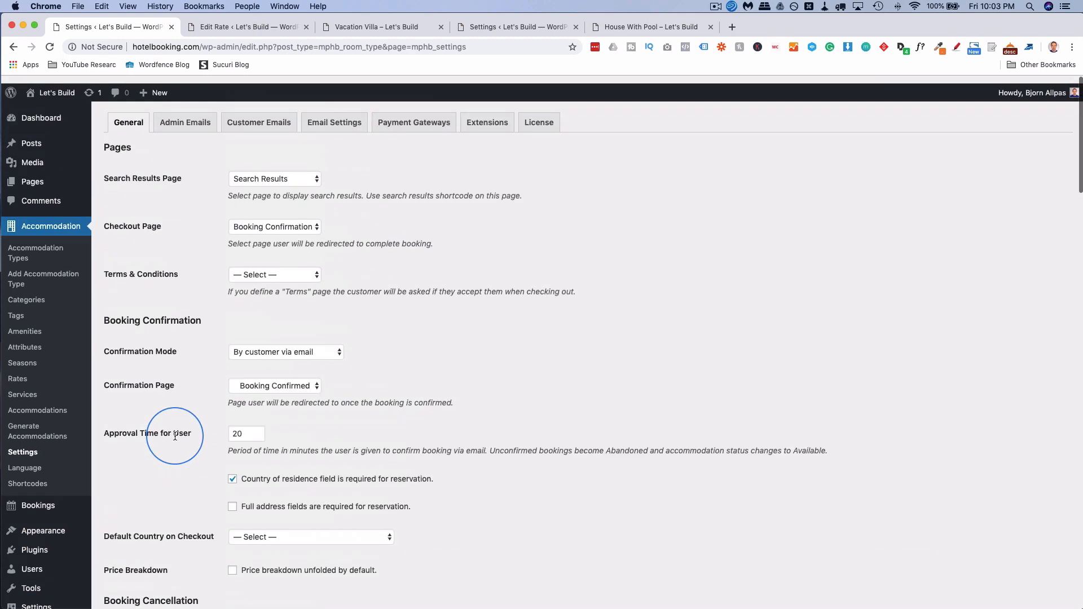
# Review the Admin Emails pending, approved, cancelled and paid-booking email templates.
pyautogui.click(196, 120)
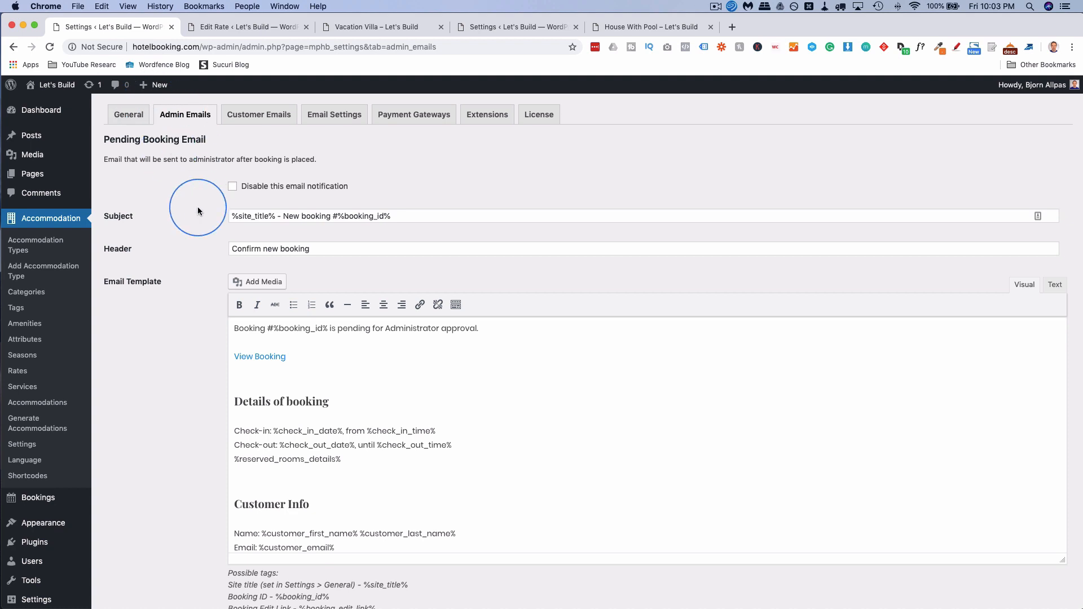
pyautogui.scroll(-5, 202, 252)
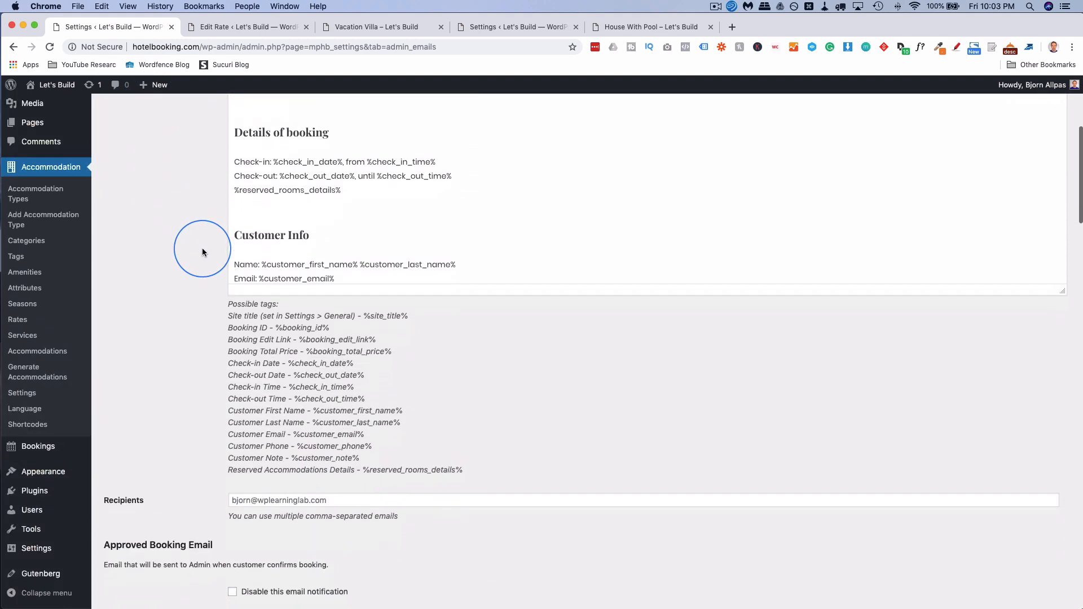
pyautogui.scroll(-1, 202, 251)
pyautogui.scroll(1, 193, 246)
pyautogui.moveTo(228, 312); pyautogui.dragTo(327, 436)
pyautogui.click(283, 424)
pyautogui.scroll(-2, 244, 393)
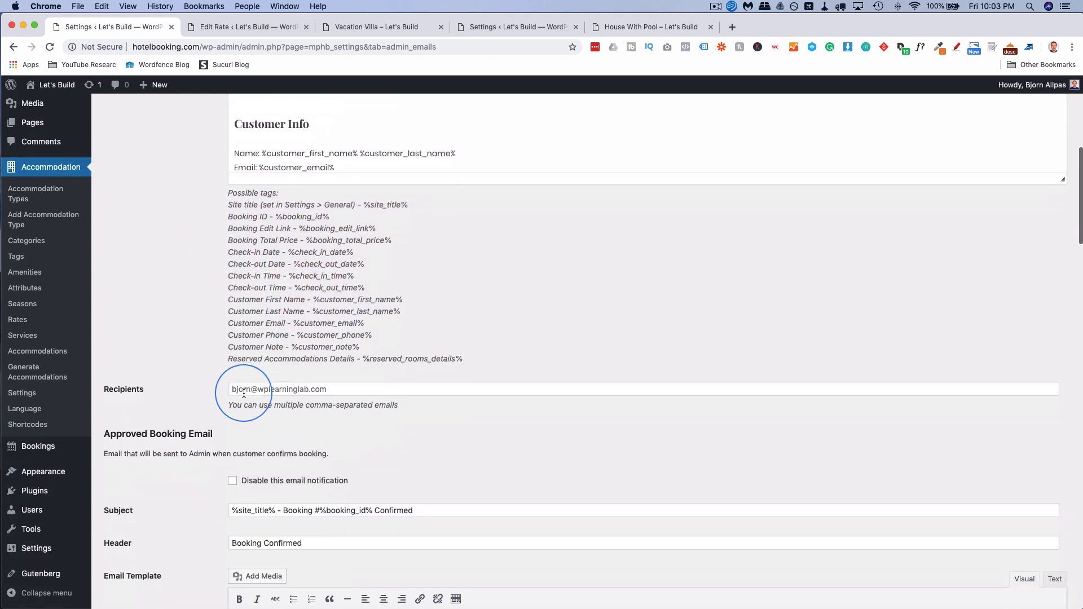
pyautogui.scroll(-11, 243, 394)
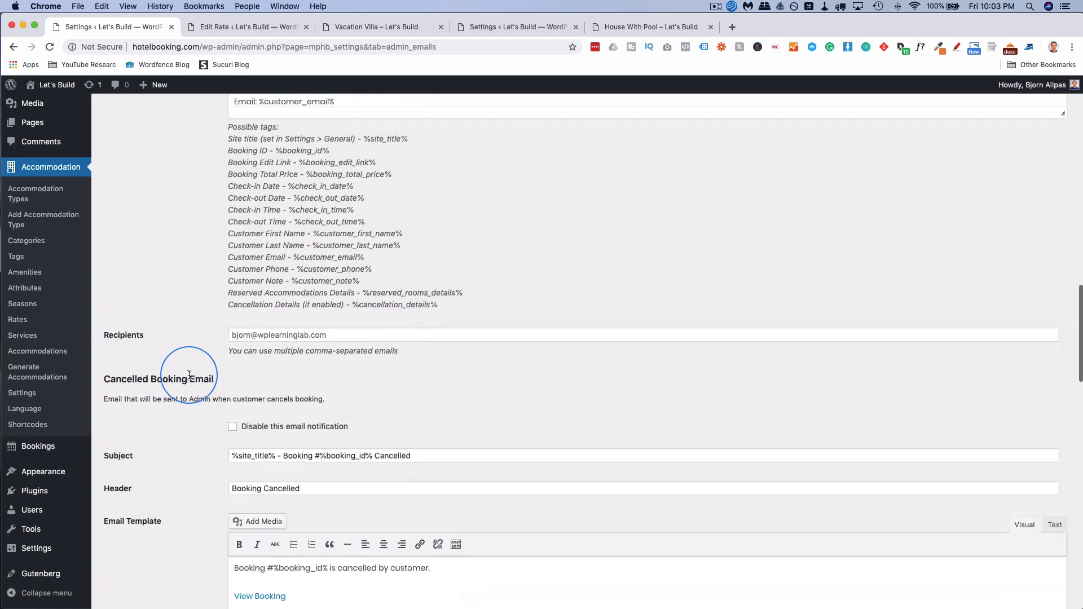
pyautogui.scroll(-10, 189, 375)
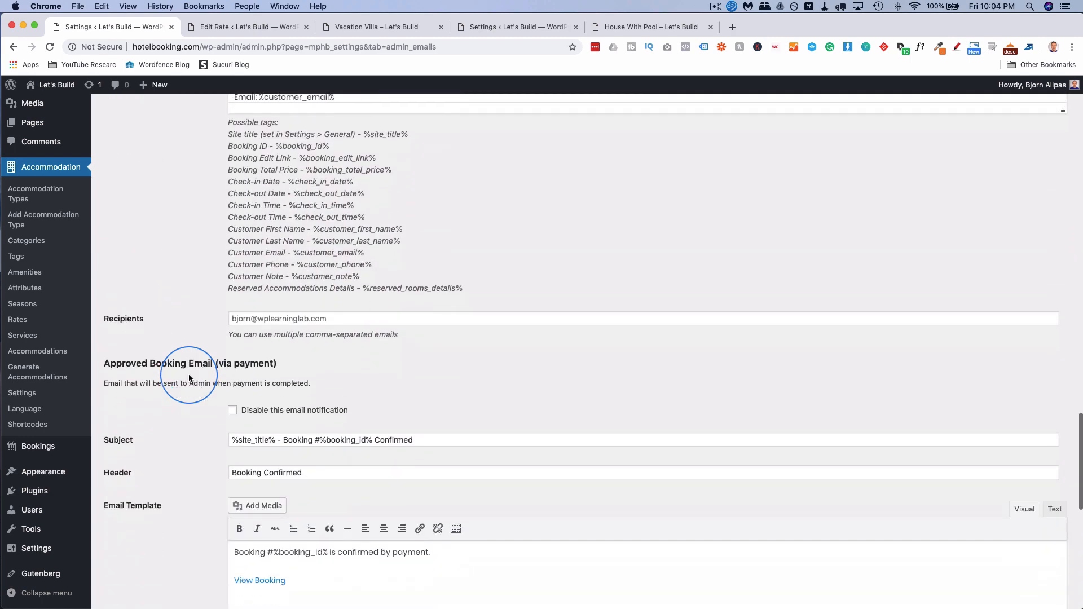
pyautogui.scroll(-3, 189, 378)
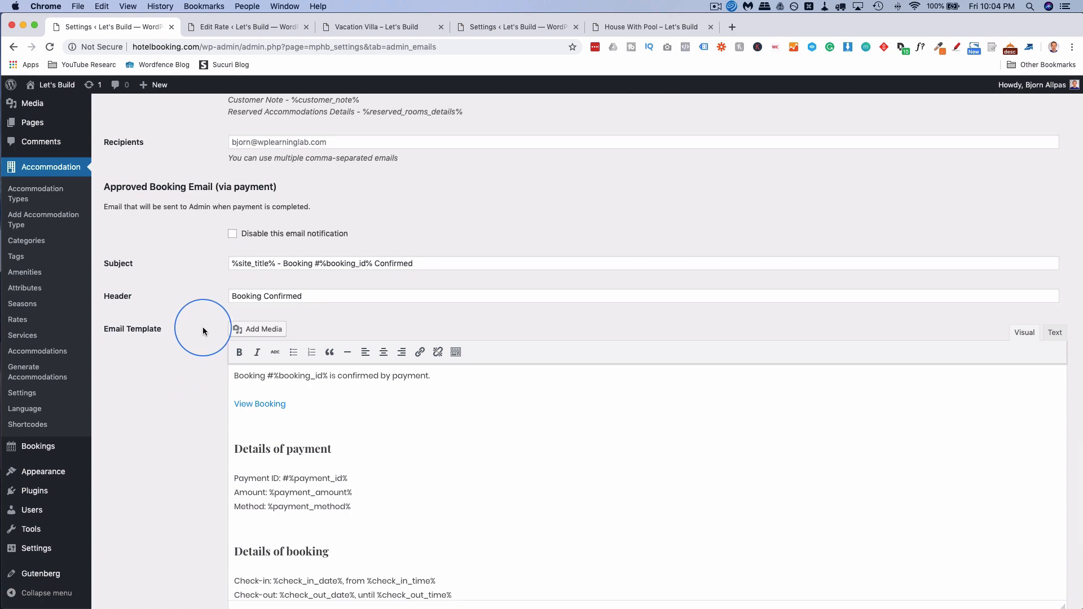
pyautogui.scroll(20, 202, 324)
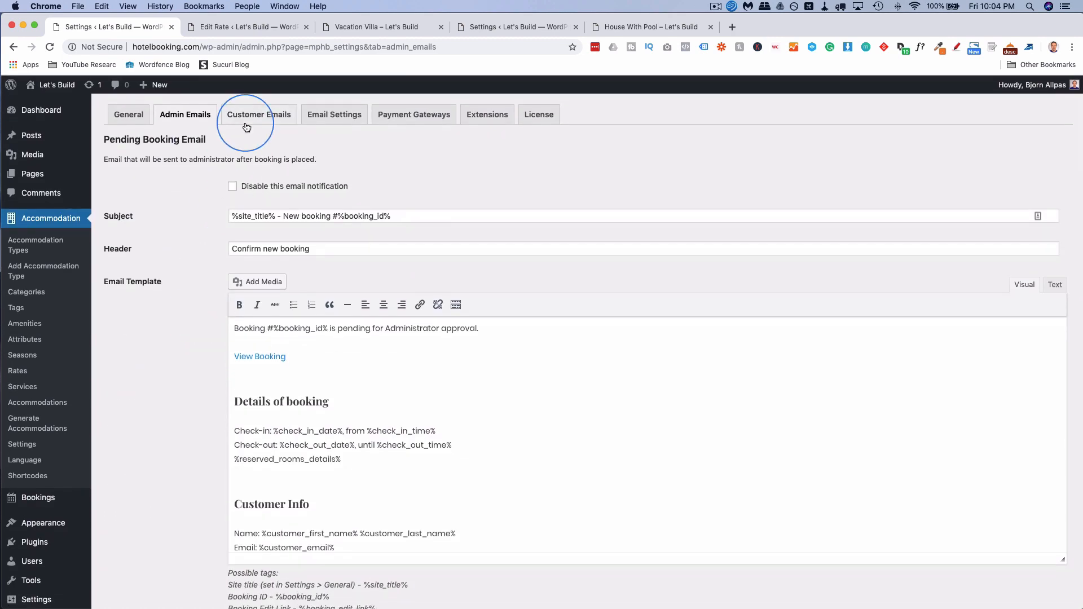
# Look through the Customer Emails templates, then switch to the Email Settings tab.
pyautogui.click(268, 123)
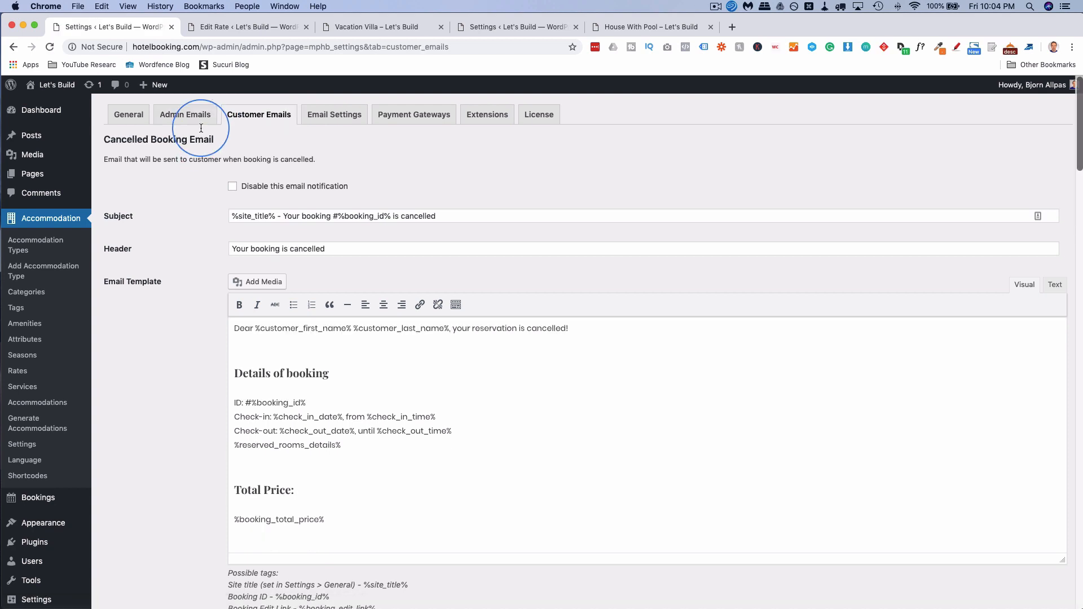
pyautogui.scroll(-2, 194, 242)
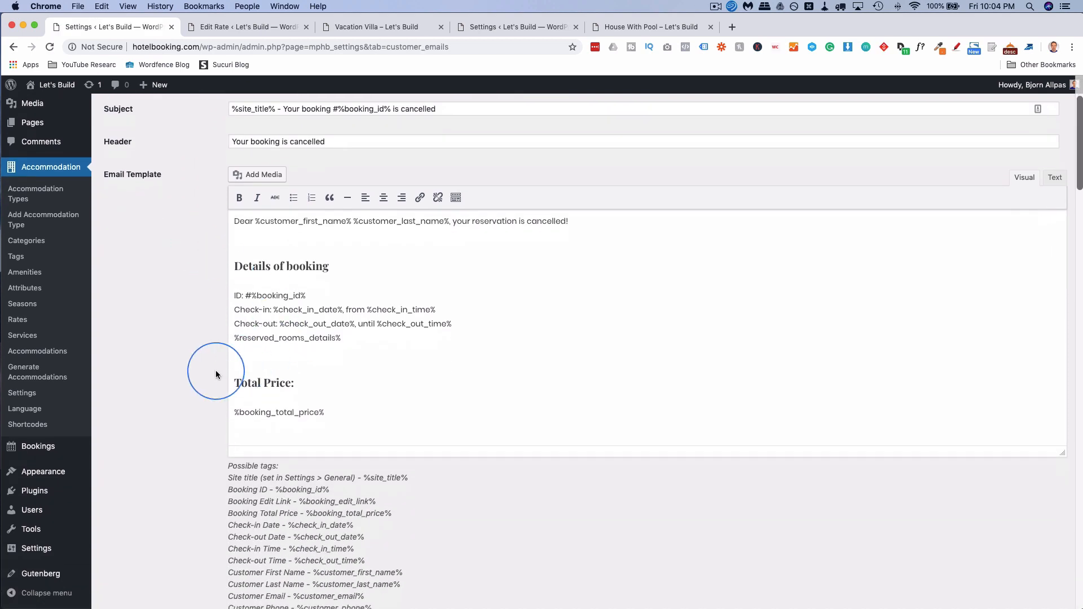
pyautogui.scroll(-3, 216, 374)
pyautogui.scroll(-1, 216, 374)
pyautogui.scroll(-5, 189, 363)
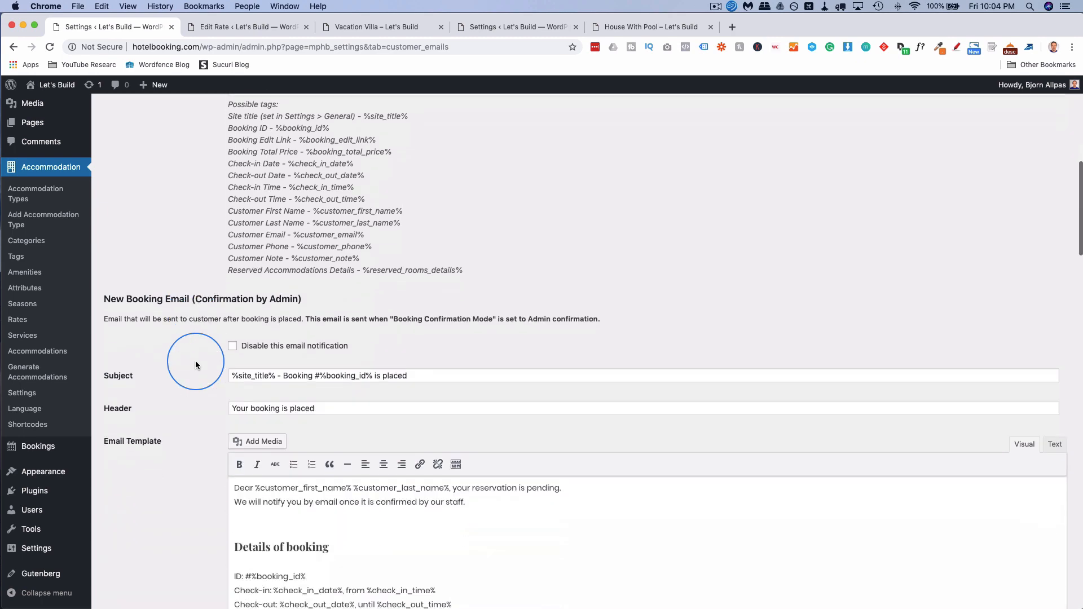
pyautogui.scroll(-12, 195, 365)
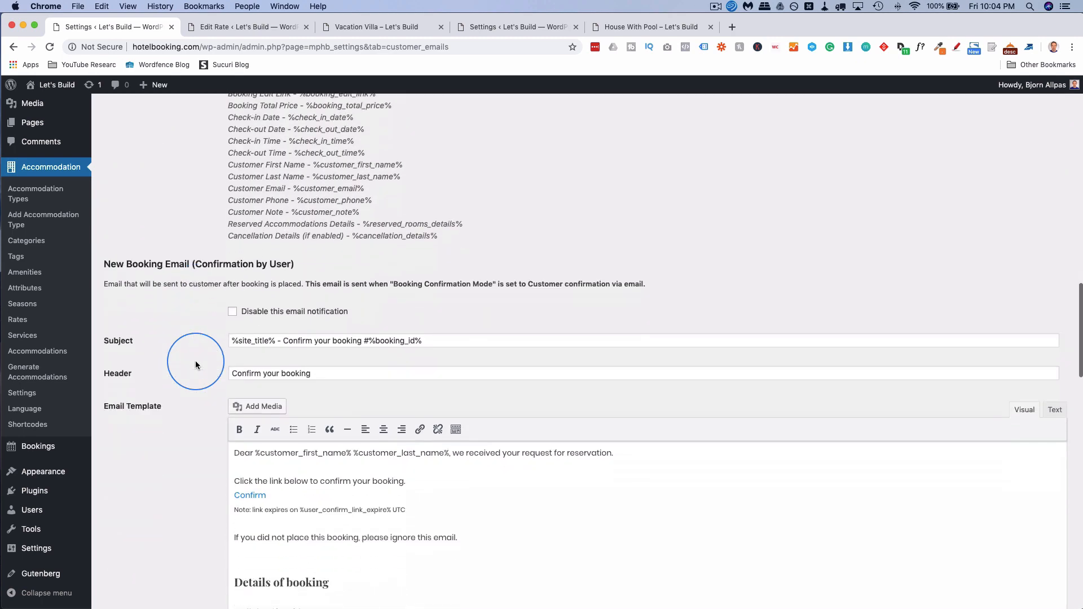
pyautogui.scroll(-4, 195, 365)
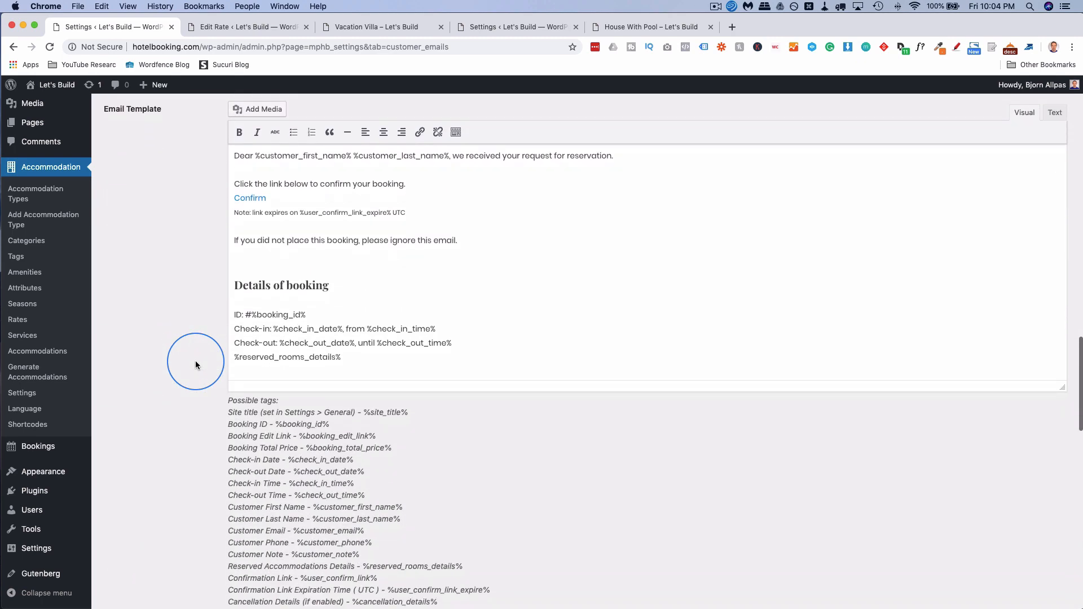
pyautogui.scroll(3, 195, 365)
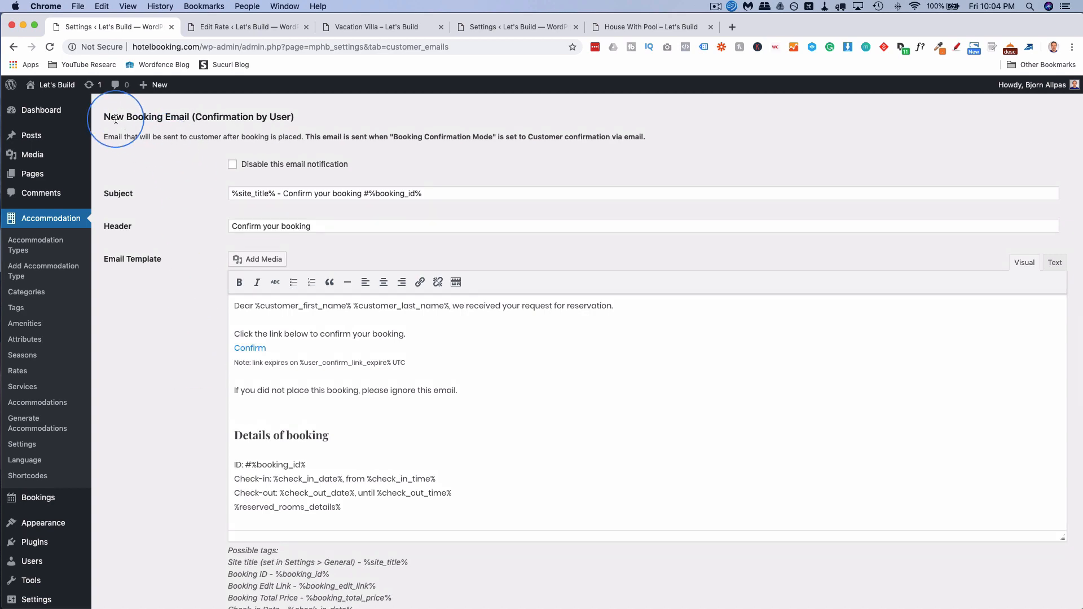
pyautogui.scroll(-5, 188, 320)
pyautogui.scroll(-13, 188, 320)
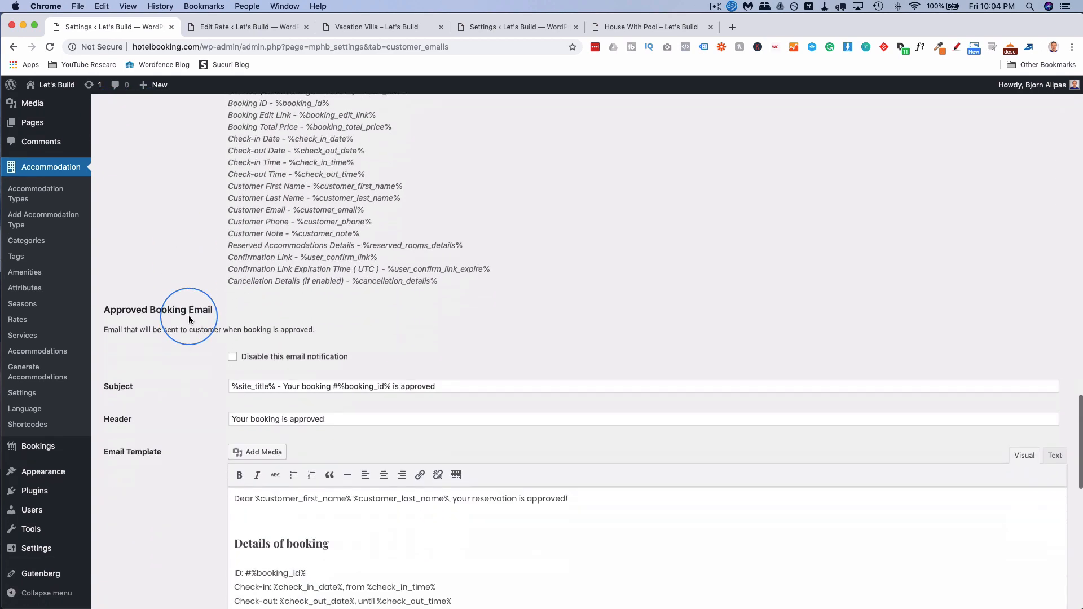
pyautogui.scroll(-5, 195, 341)
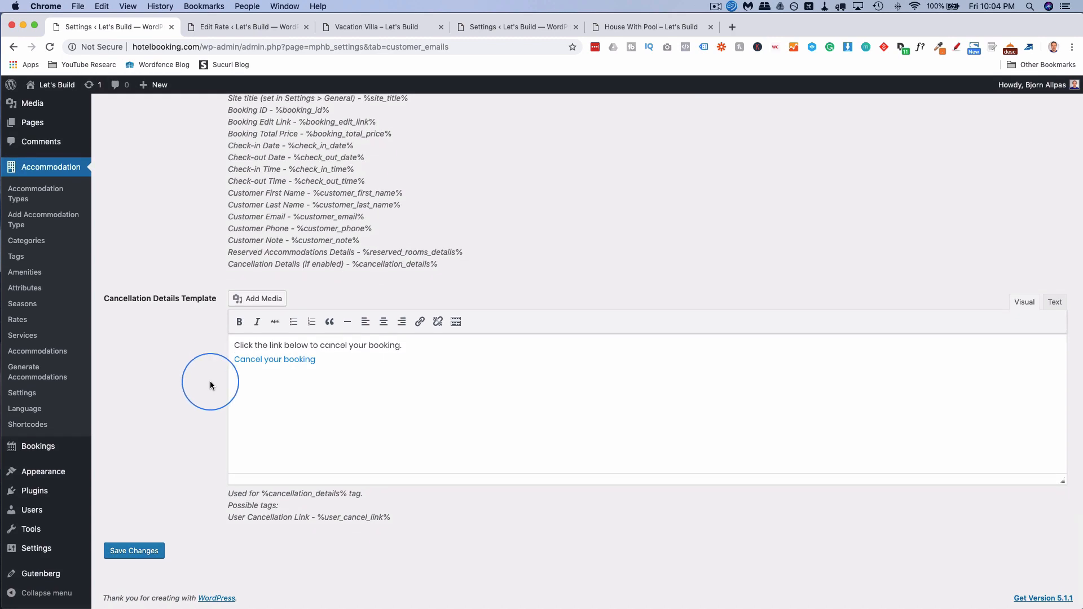
pyautogui.scroll(20, 210, 385)
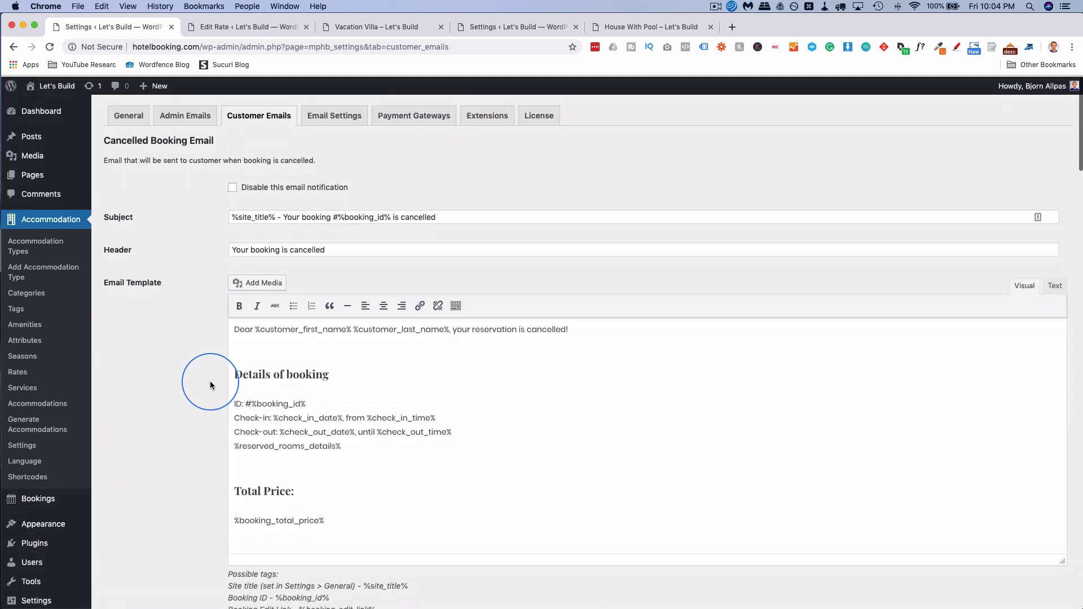
pyautogui.click(332, 120)
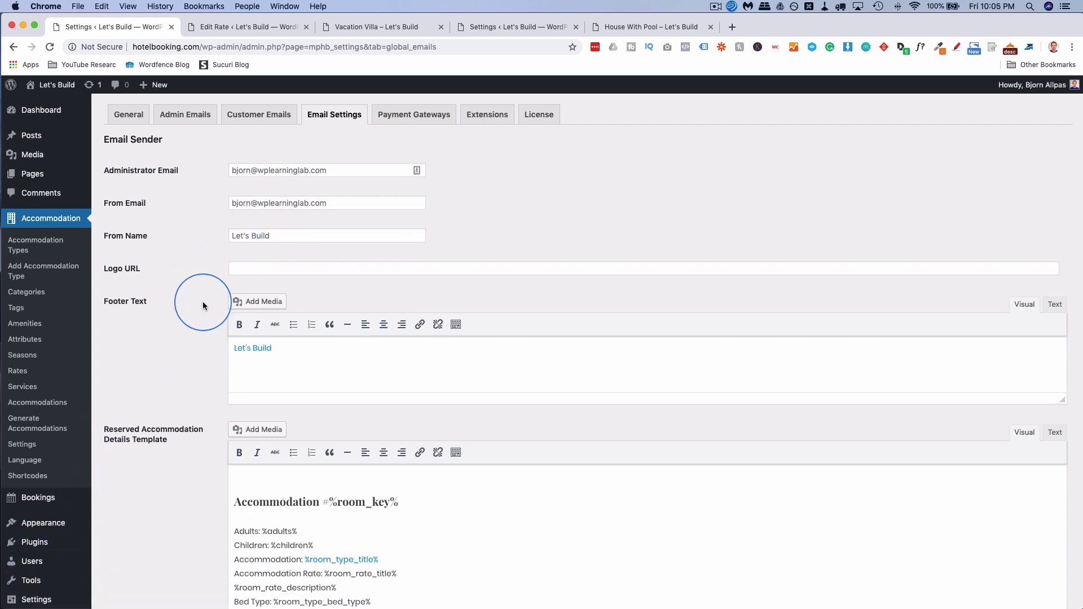
# Review Email Settings and the empty Extensions tab, then open a new browser tab.
pyautogui.scroll(-3, 203, 306)
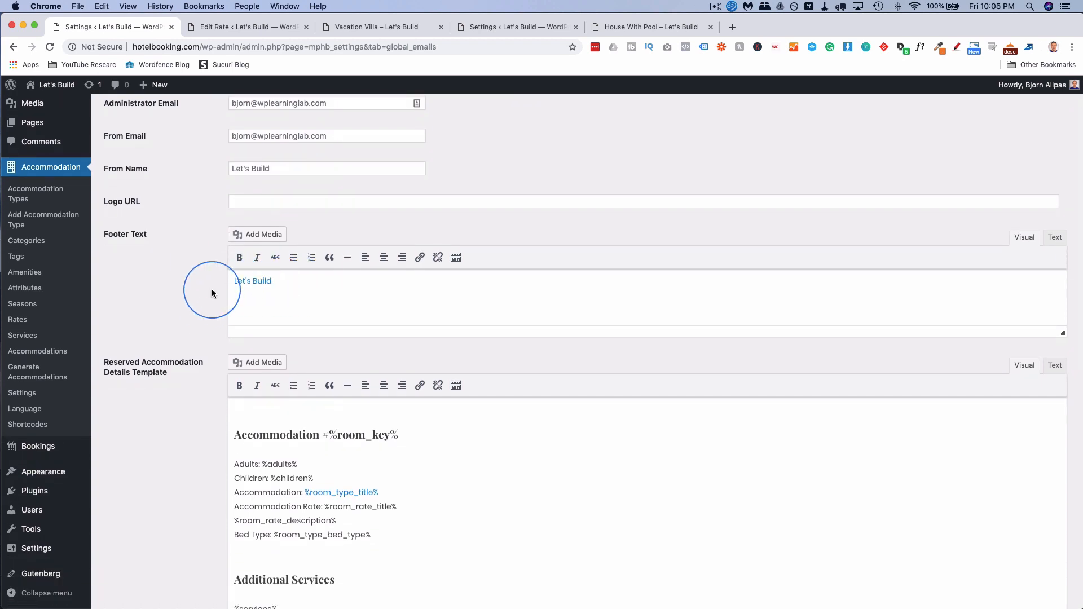
pyautogui.scroll(-8, 190, 296)
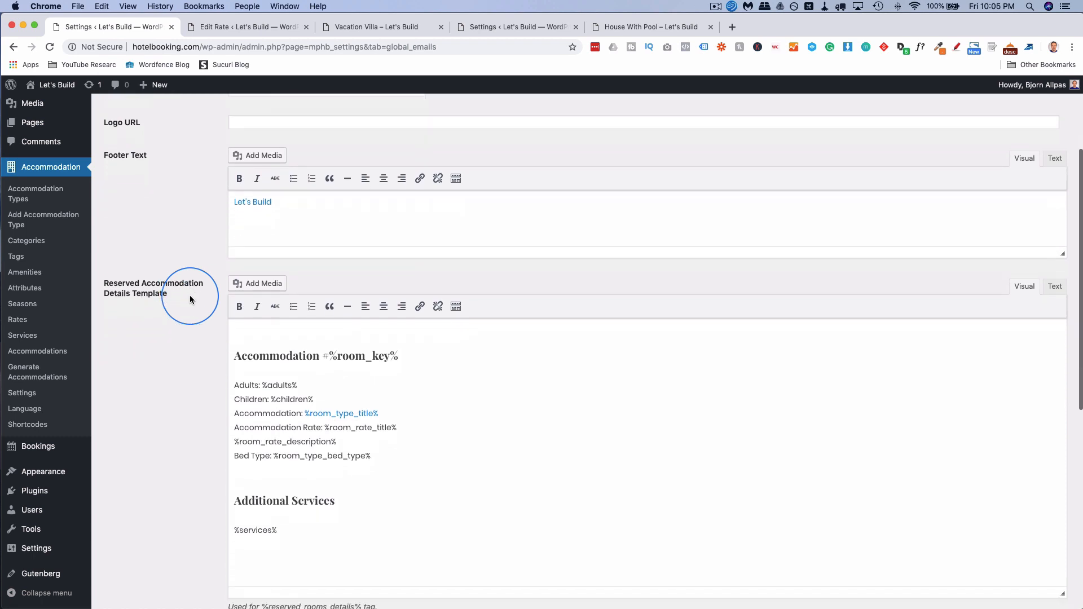
pyautogui.scroll(-10, 190, 299)
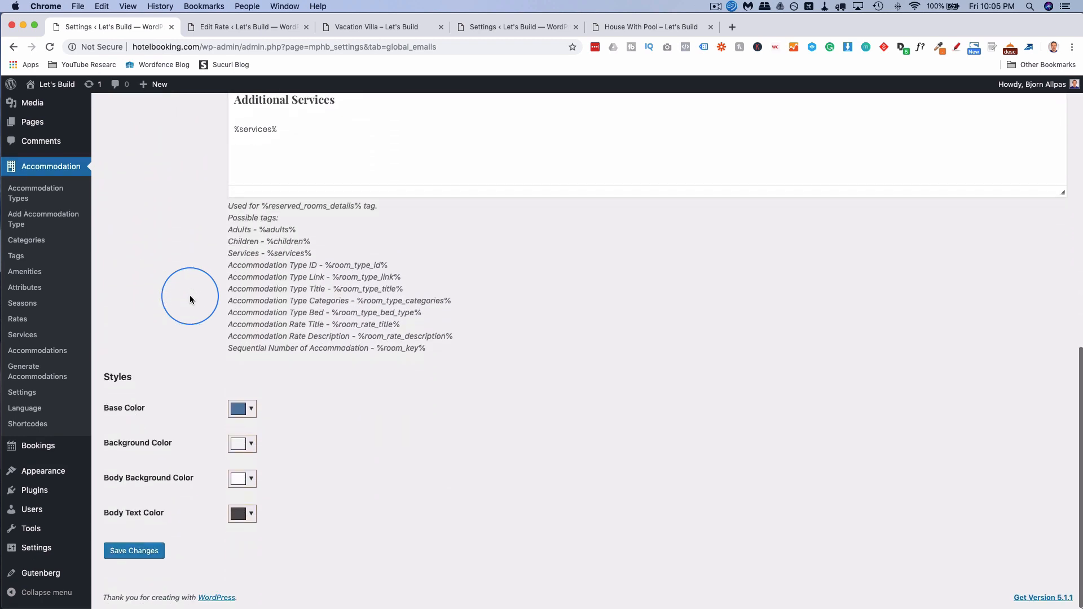
pyautogui.scroll(18, 242, 259)
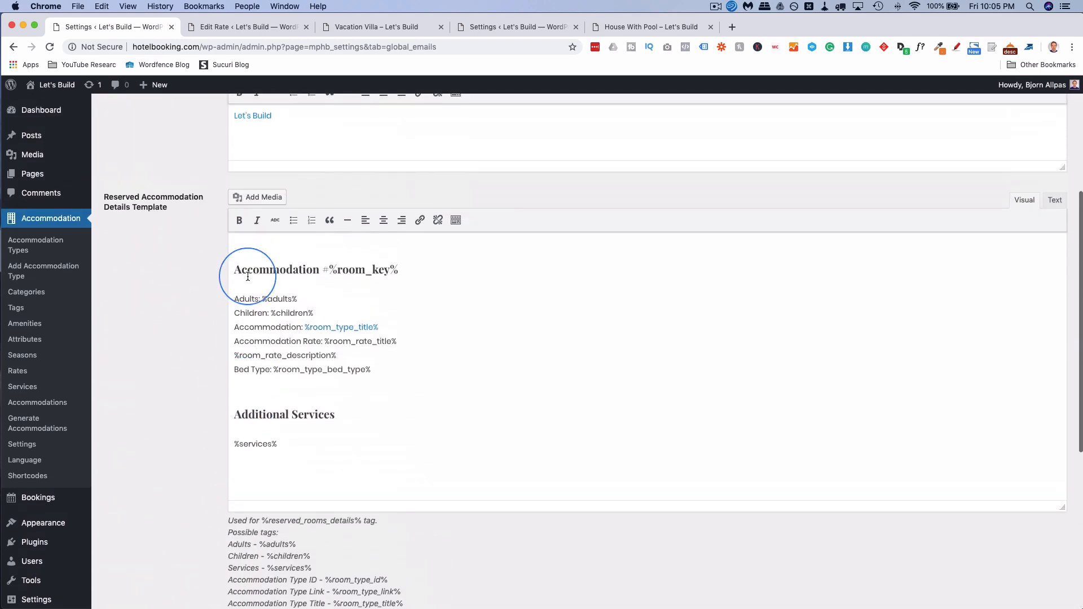
pyautogui.scroll(2, 247, 277)
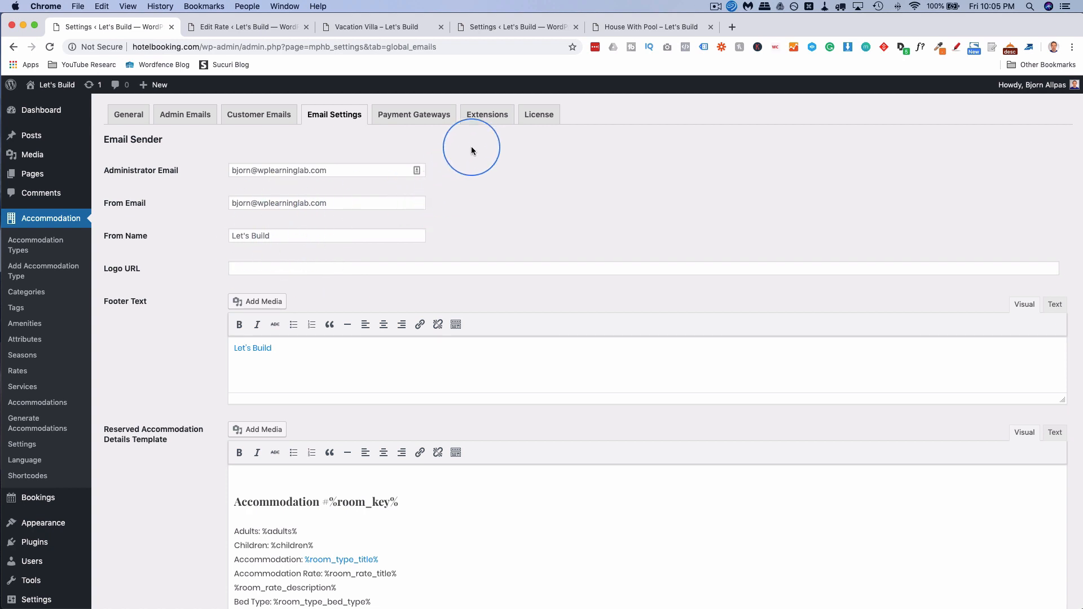
pyautogui.click(487, 116)
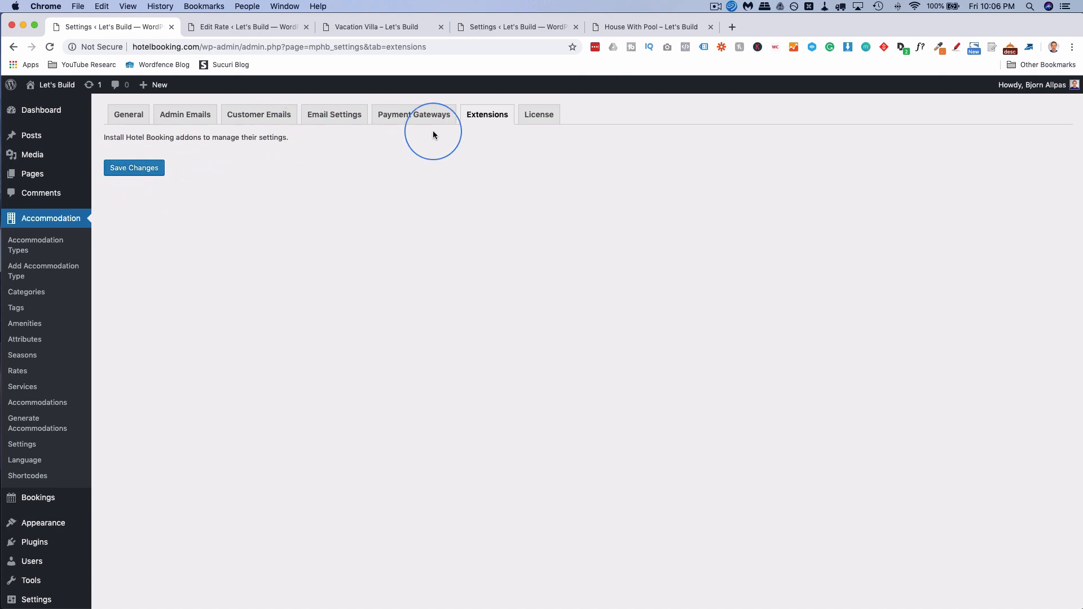
pyautogui.click(733, 27)
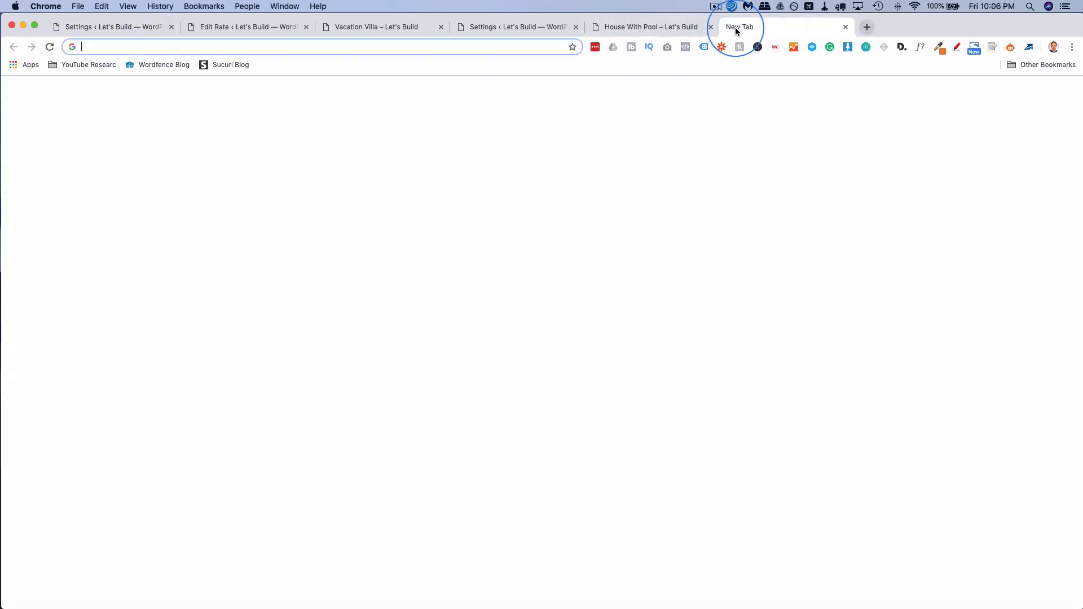
# Go to the MotoPress site, browse the Hotel Booking Addons, then open its plugins catalogue.
pyautogui.write('motopress')
pyautogui.press('Return')
pyautogui.click(812, 194)
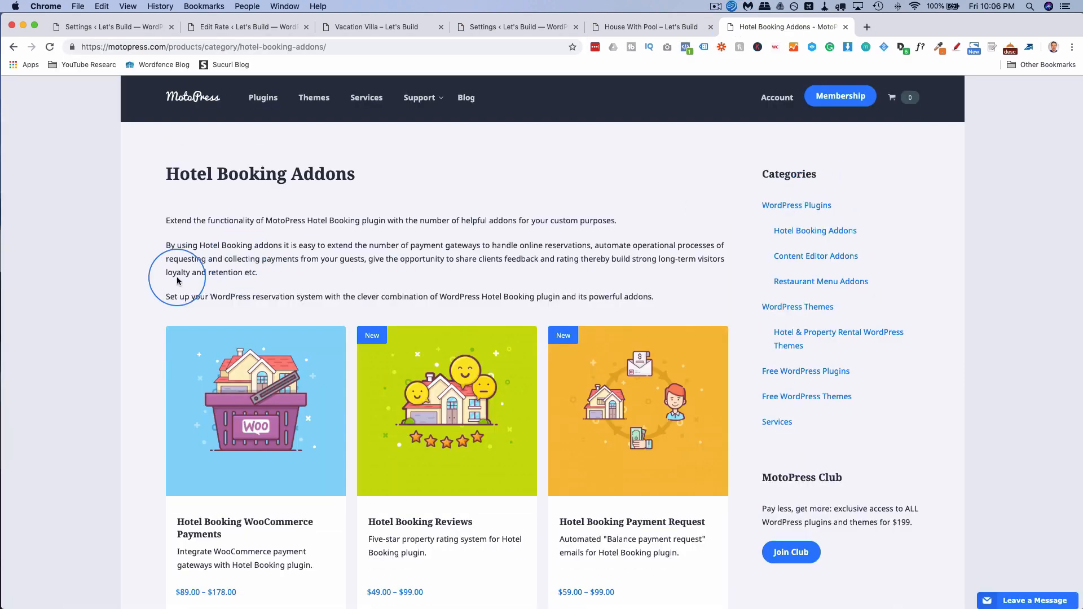
pyautogui.scroll(2, 156, 236)
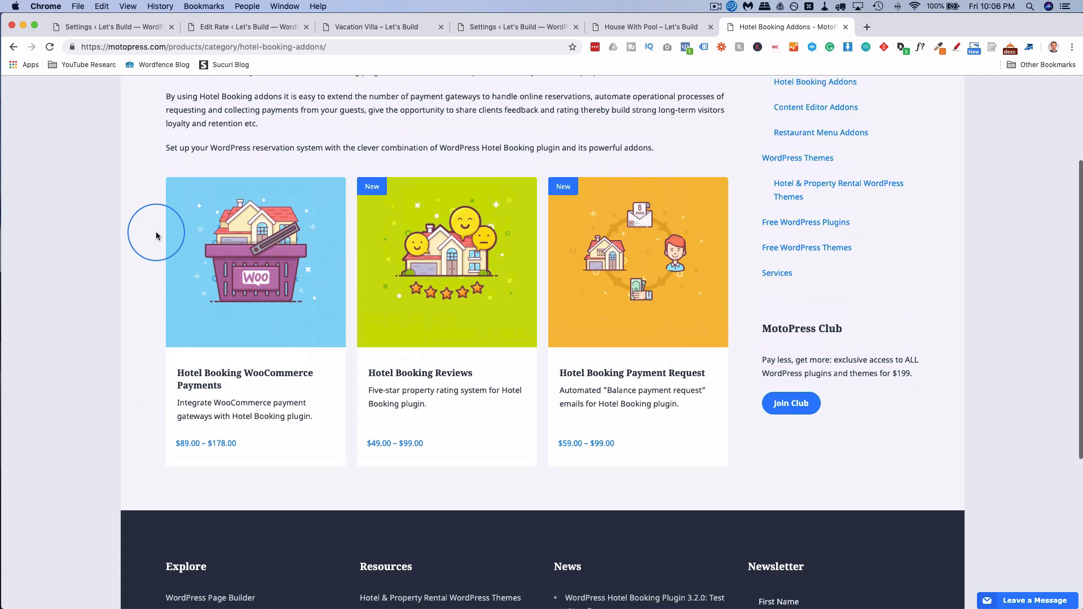
pyautogui.scroll(-2, 156, 235)
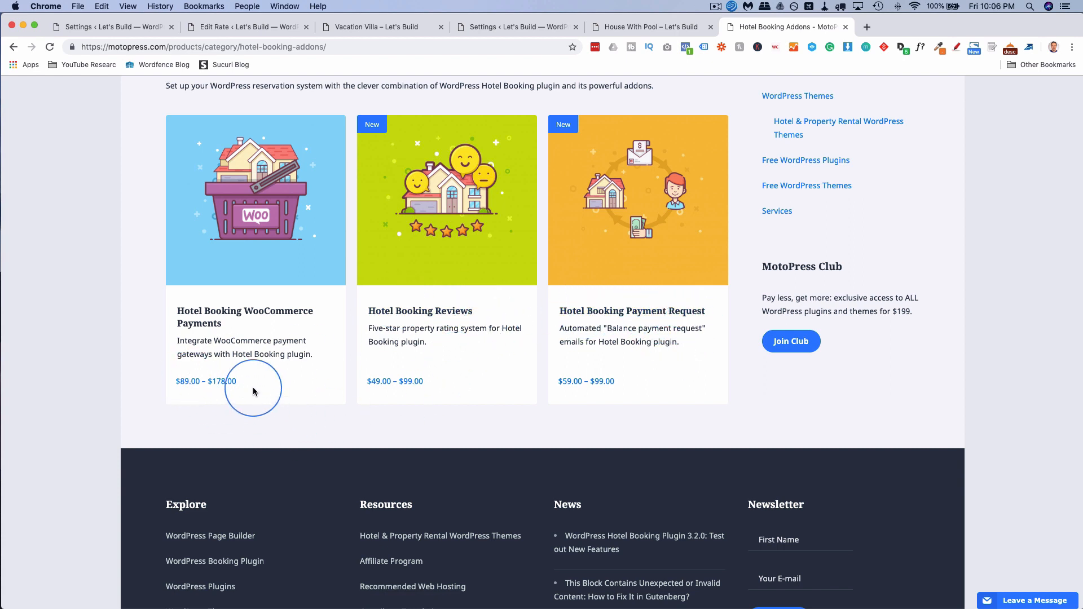
pyautogui.scroll(2, 539, 373)
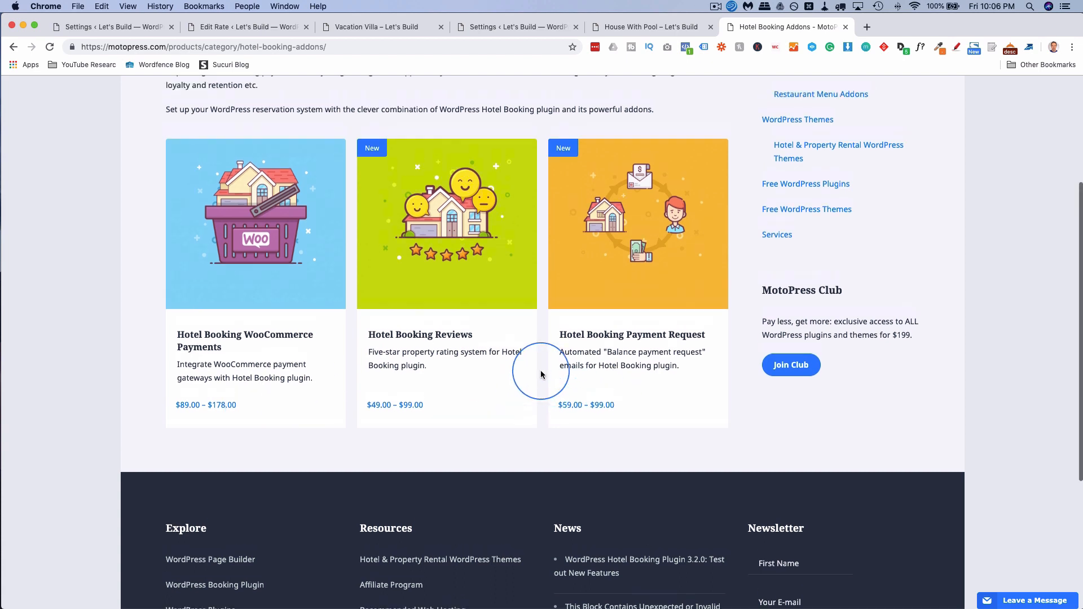
pyautogui.scroll(-1, 541, 374)
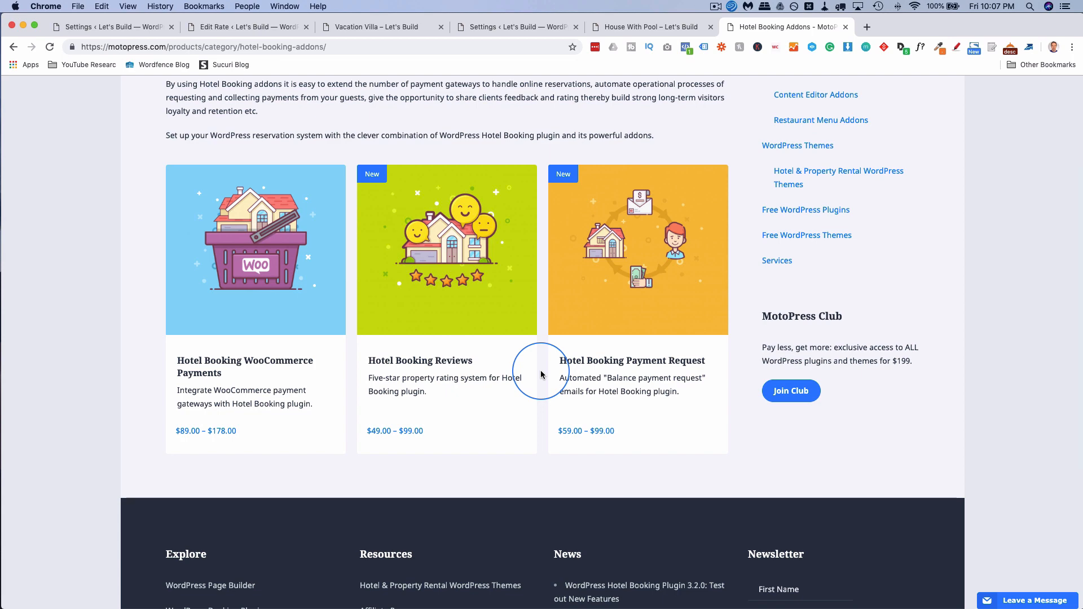
pyautogui.scroll(4, 540, 374)
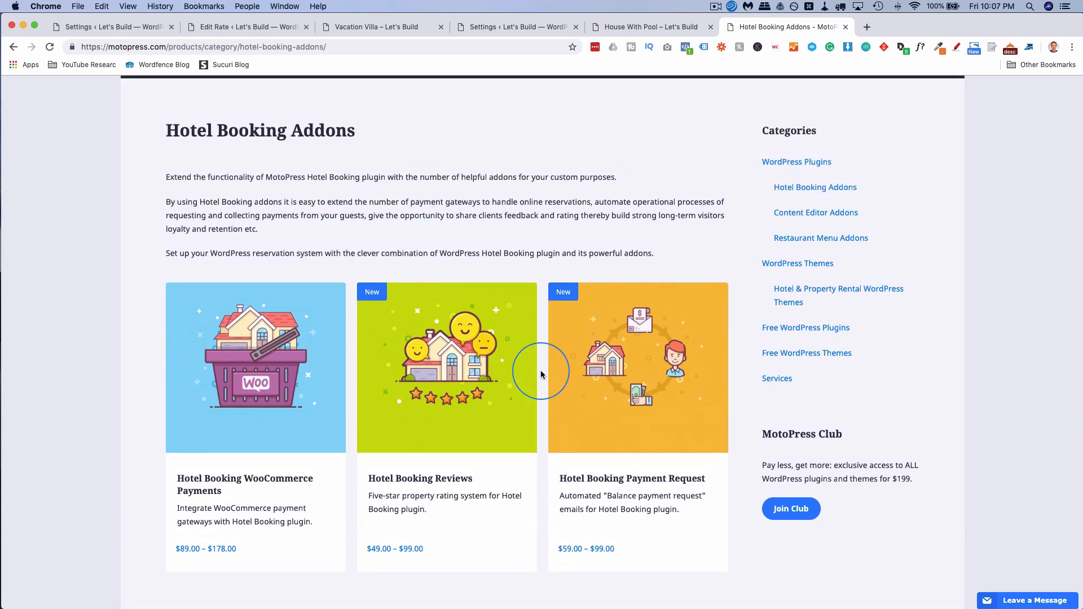
pyautogui.scroll(2, 525, 327)
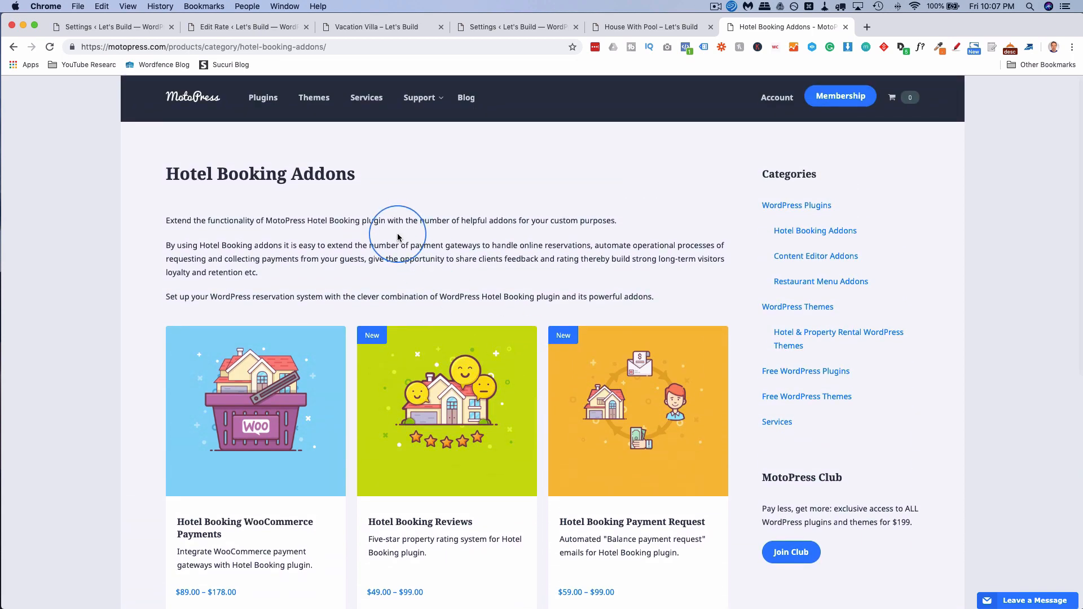
pyautogui.click(255, 101)
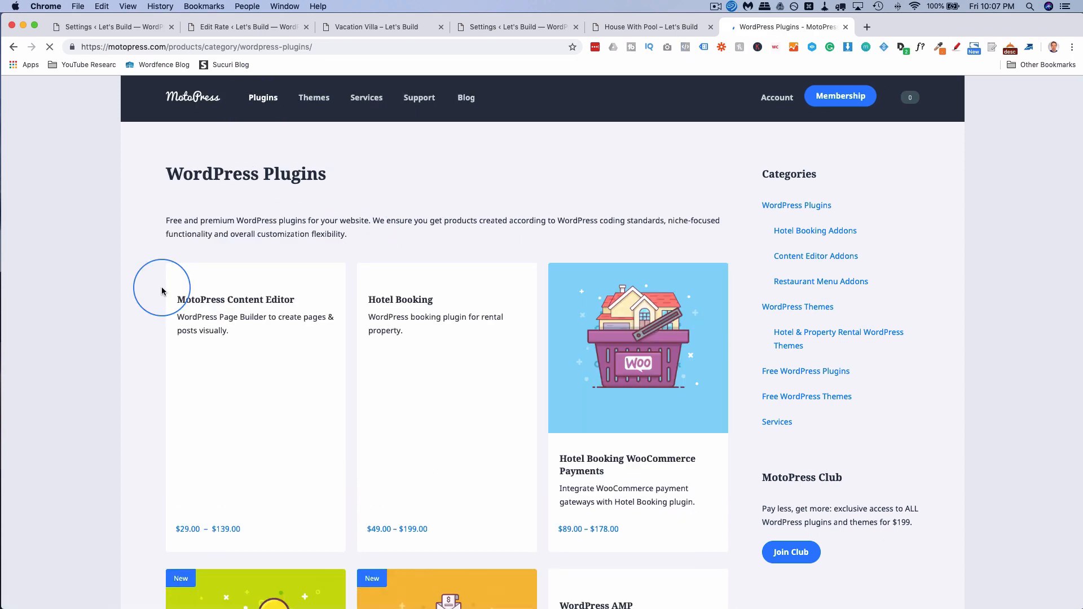
# Open the Hotel Booking product page with Single Site at $49.00 and Unlimited Sites at $199.00.
pyautogui.scroll(-5, 160, 291)
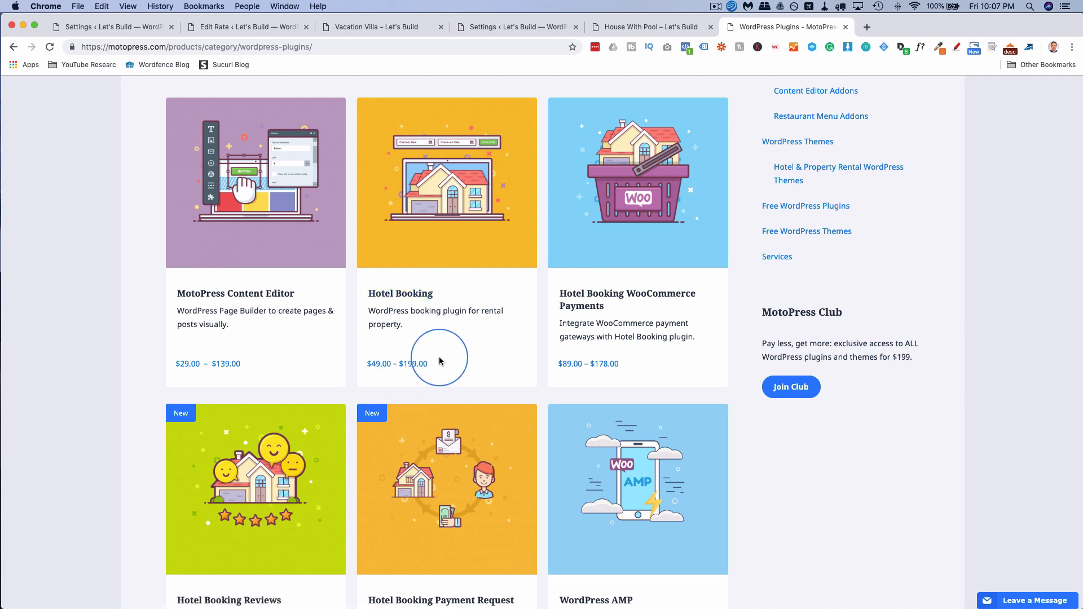
pyautogui.doubleClick(378, 364)
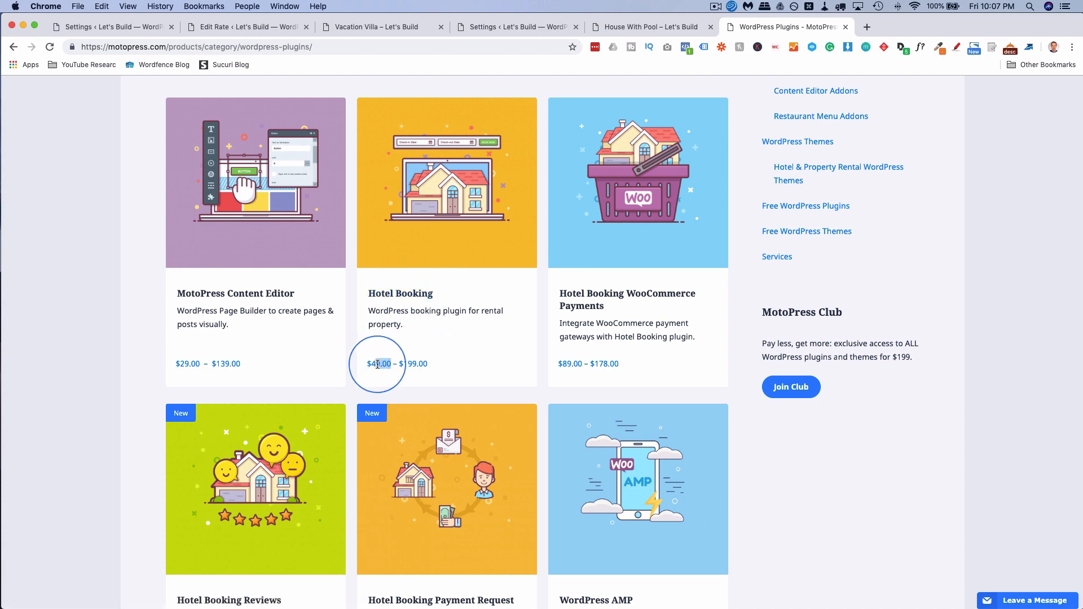
pyautogui.click(405, 298)
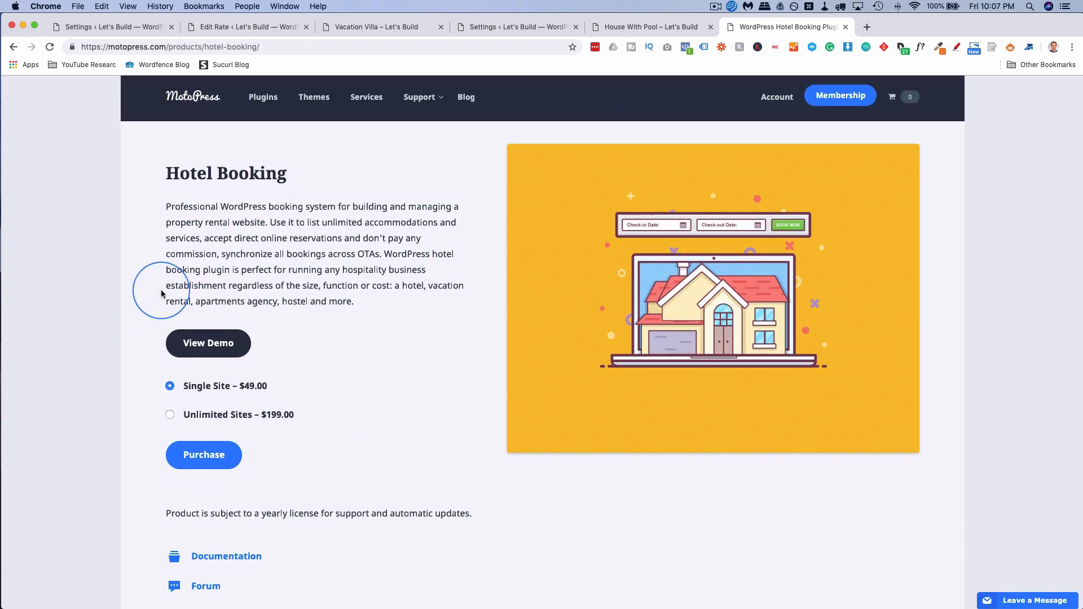
pyautogui.scroll(-2, 141, 282)
pyautogui.scroll(-2, 146, 310)
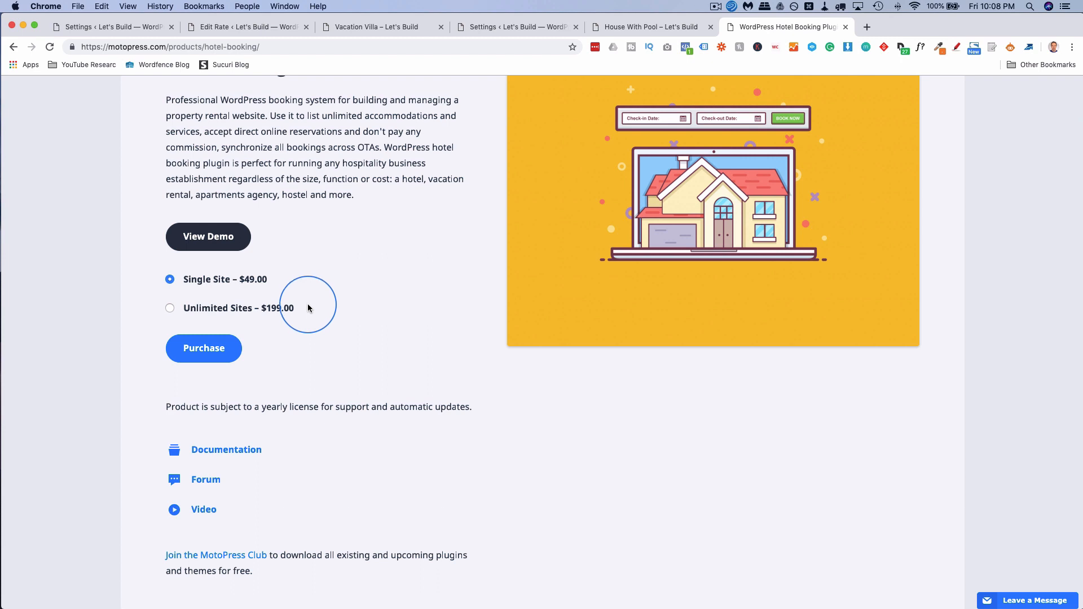
# Start purchasing the Single Site Hotel Booking licence.
pyautogui.click(224, 356)
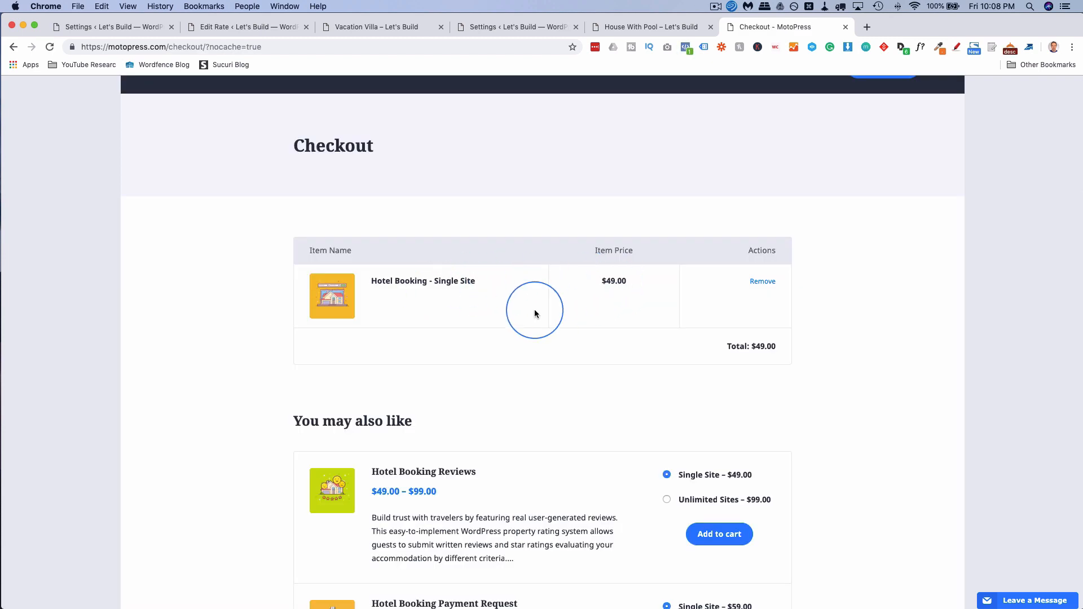
pyautogui.scroll(-5, 535, 313)
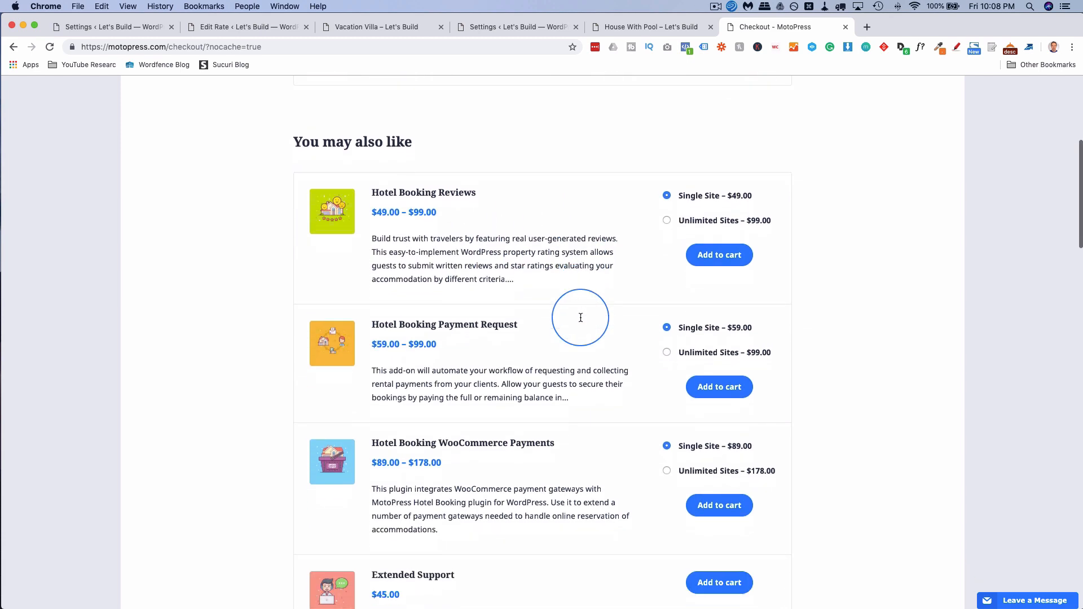
pyautogui.scroll(-4, 581, 318)
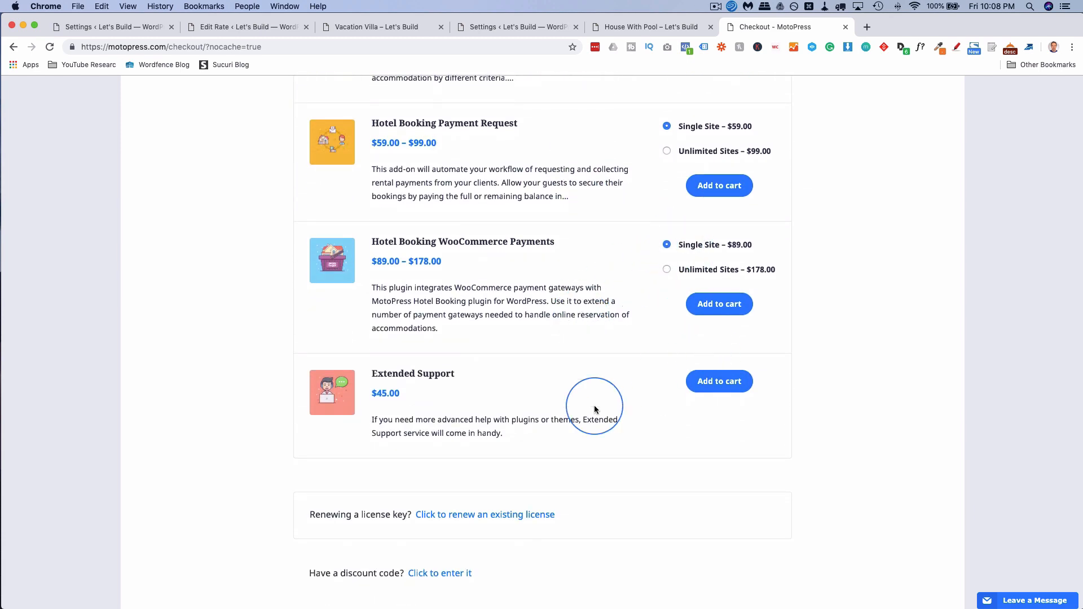
pyautogui.scroll(-5, 549, 409)
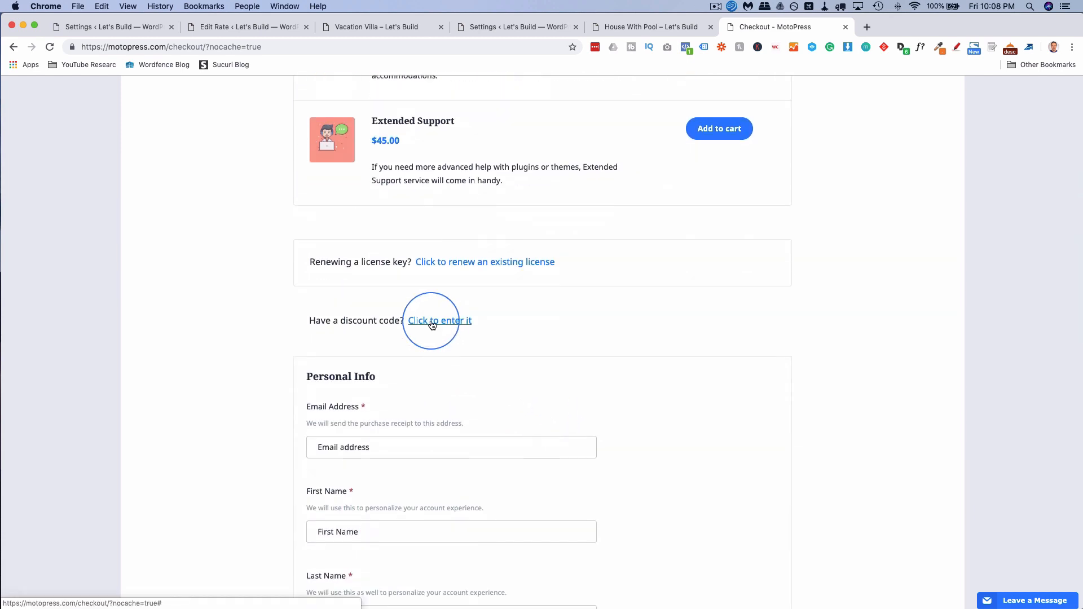
# Apply the wplearninglab coupon for a $41.65 total, then return to the WordPress settings.
pyautogui.click(432, 323)
pyautogui.click(384, 359)
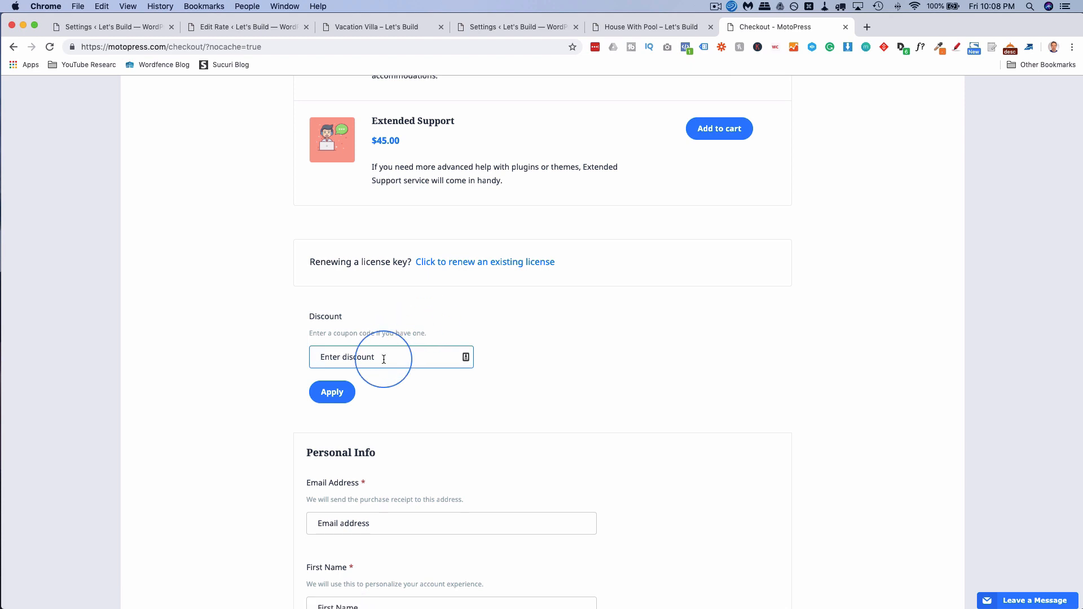
pyautogui.write('wplearninglab')
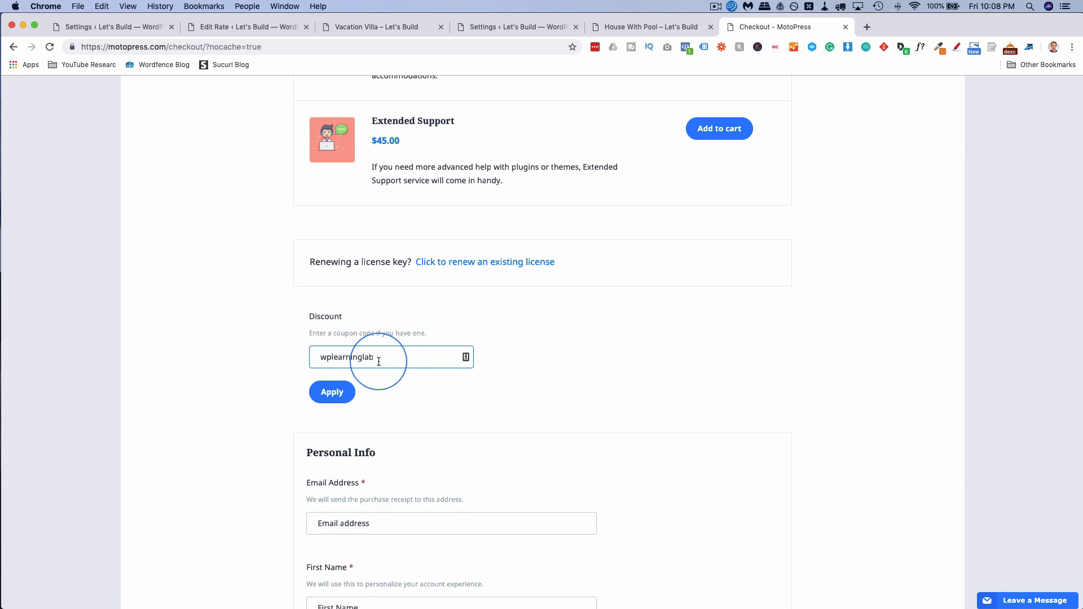
pyautogui.click(319, 394)
pyautogui.scroll(10, 282, 402)
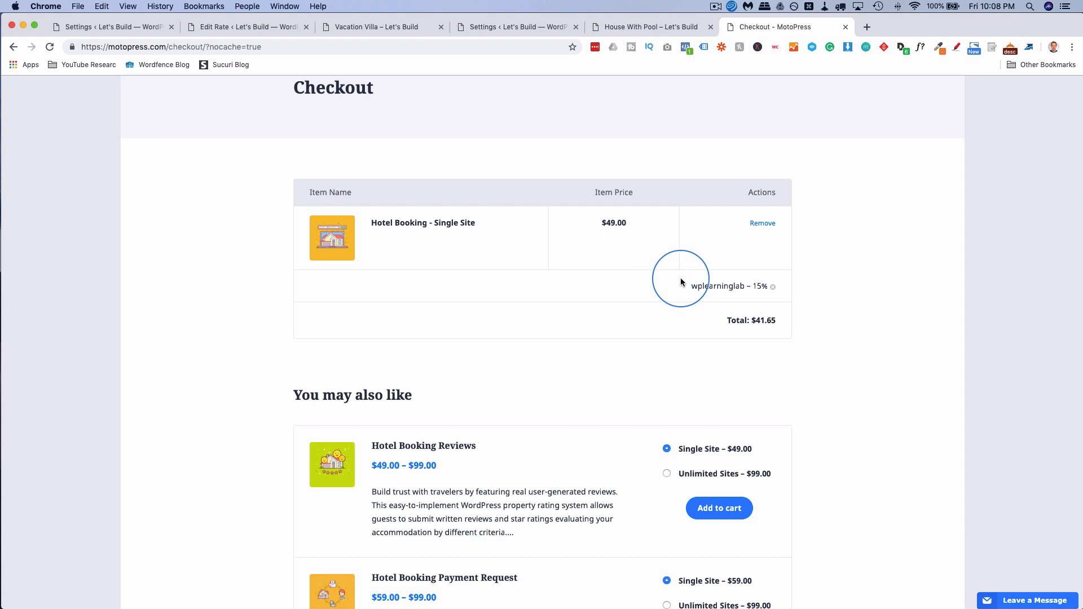
pyautogui.moveTo(692, 286); pyautogui.dragTo(742, 287)
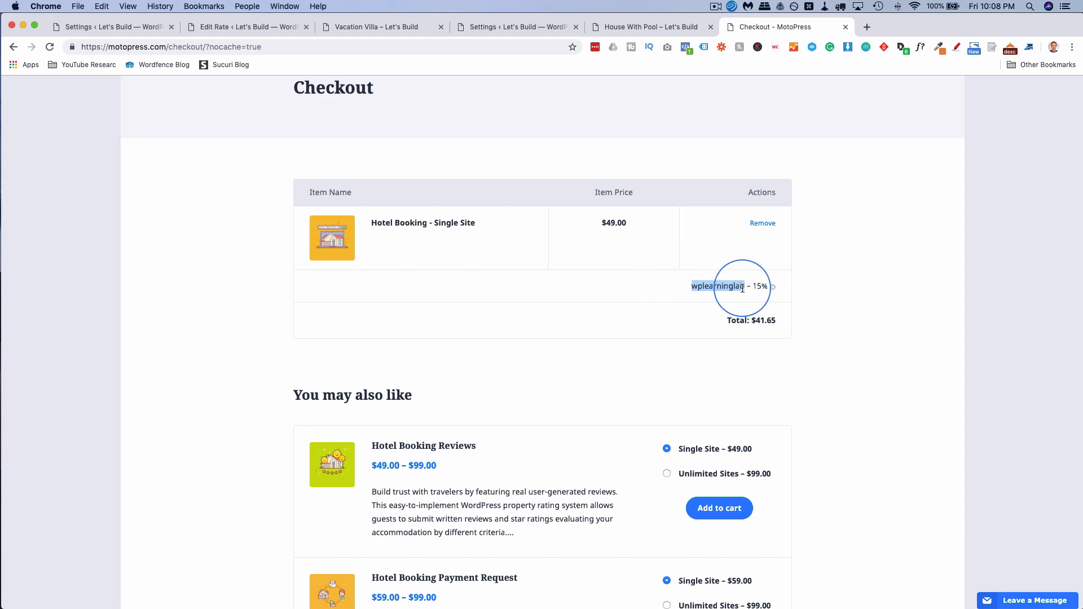
pyautogui.click(141, 27)
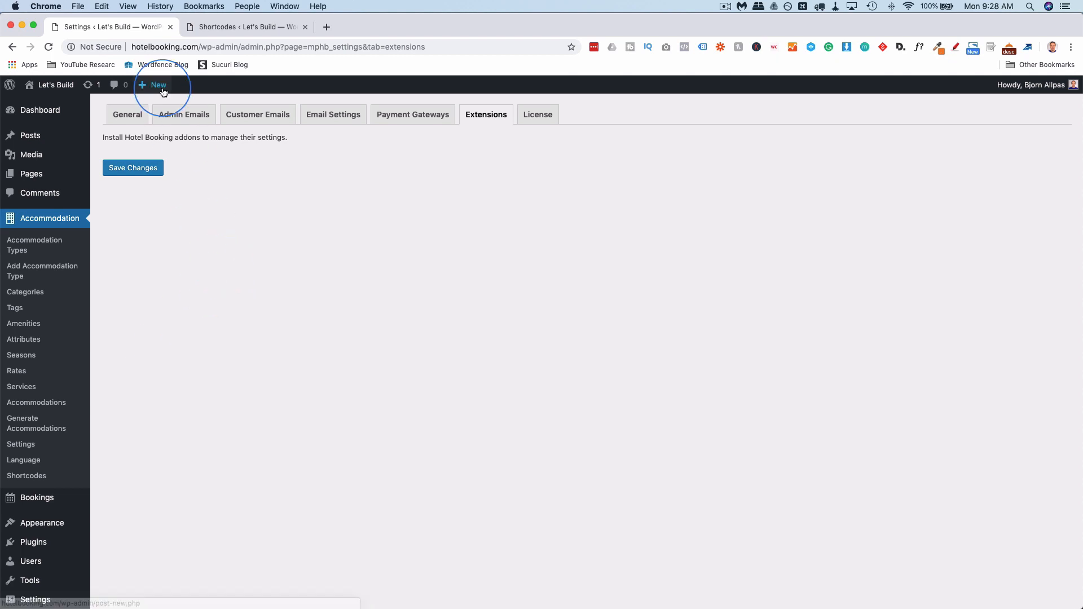
# Open the live site's front page in a new tab from Let's Build > Visit Site.
pyautogui.moveTo(48, 85)
pyautogui.keyDown('super'); pyautogui.click(46, 106); pyautogui.keyUp('super')
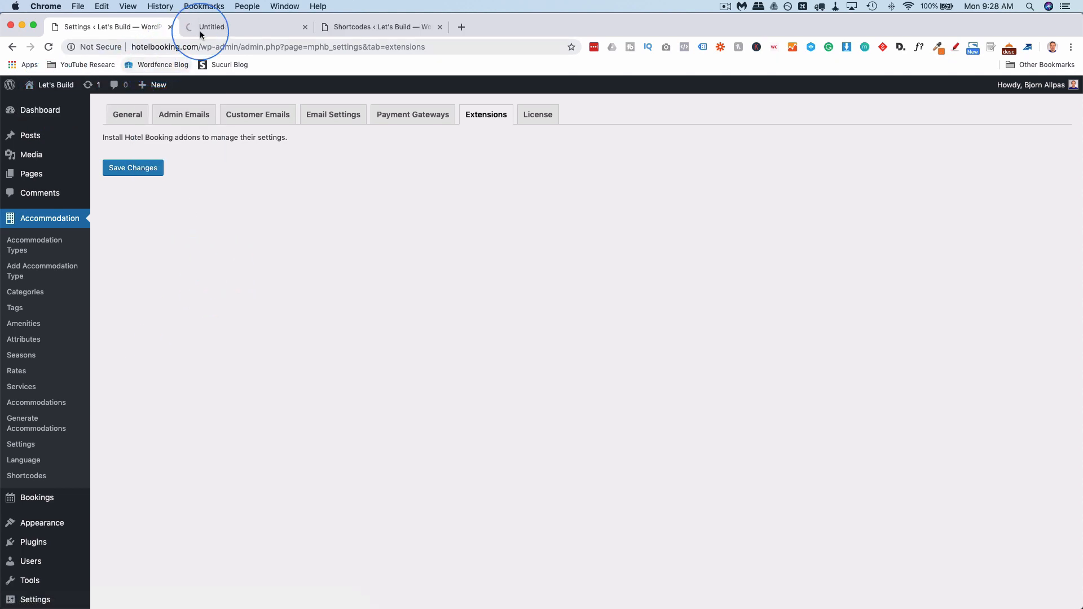
pyautogui.click(206, 27)
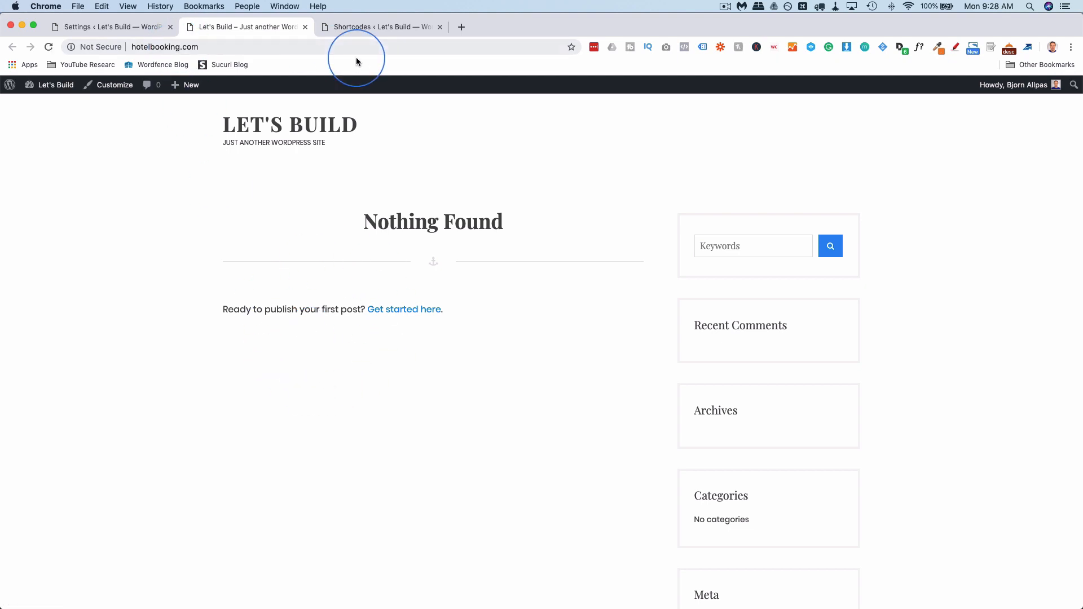
# Scroll through the Shortcodes page listing [mphb_checkout], [mphb_availability], [mphb_rates] and more.
pyautogui.click(348, 28)
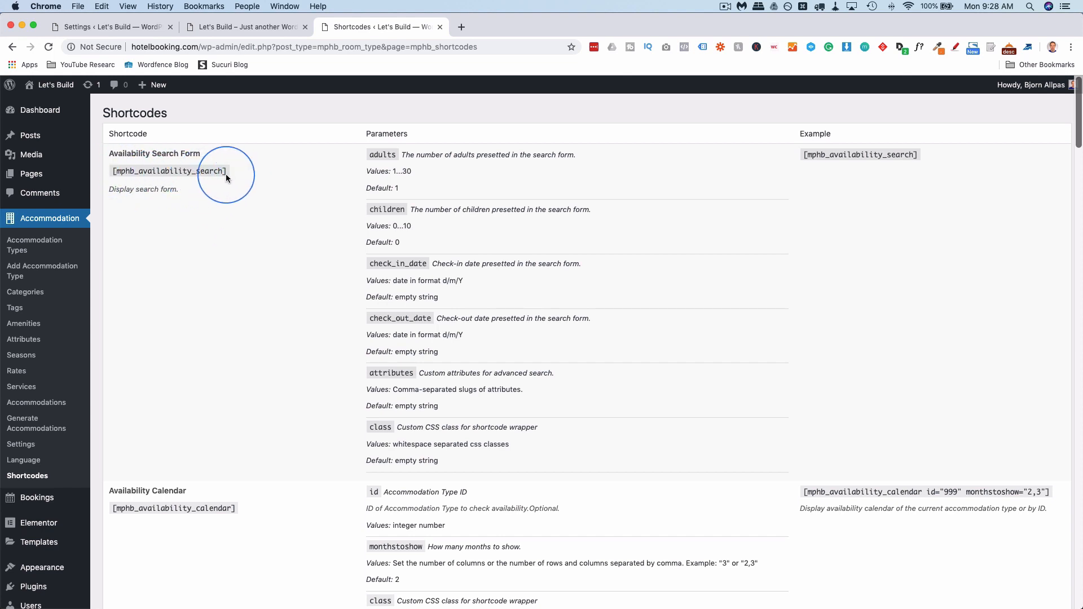
pyautogui.moveTo(227, 171); pyautogui.dragTo(110, 171)
pyautogui.scroll(-2, 189, 258)
pyautogui.scroll(-5, 190, 258)
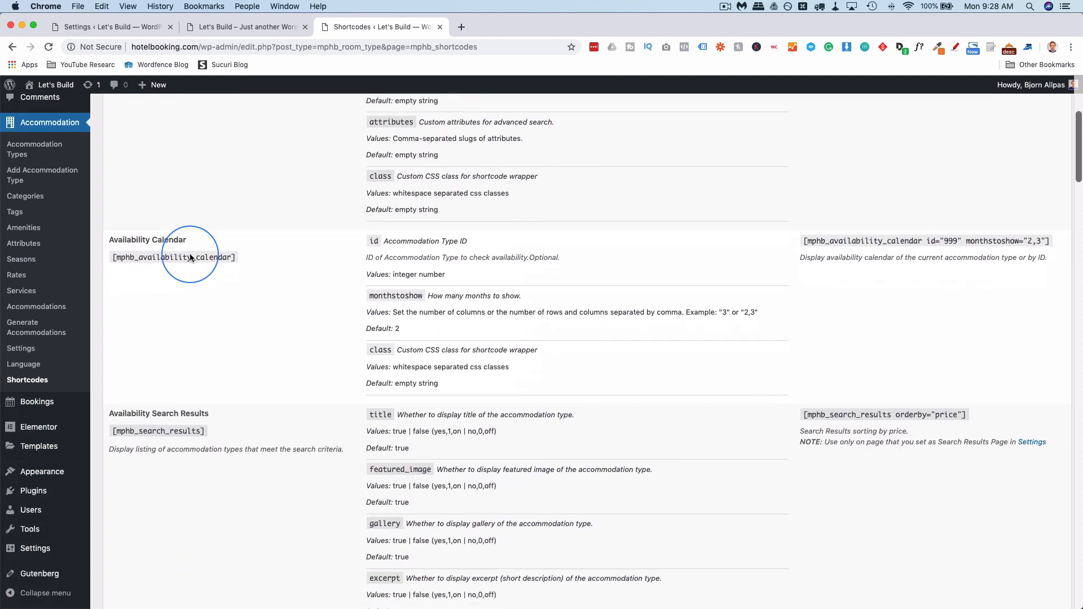
pyautogui.moveTo(236, 226); pyautogui.dragTo(108, 226)
pyautogui.scroll(-8, 194, 278)
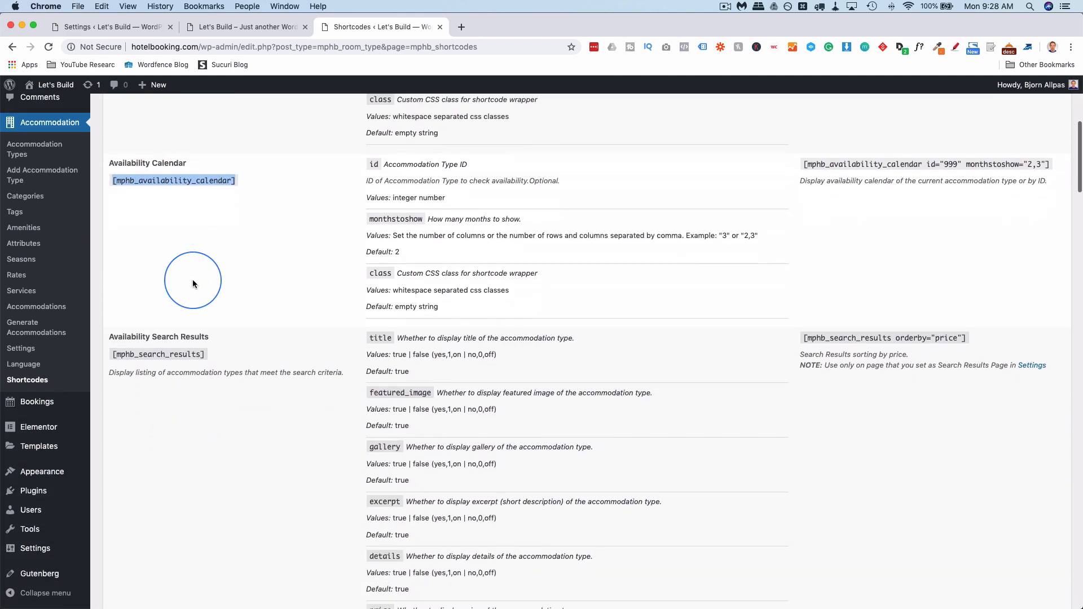
pyautogui.scroll(-2, 257, 318)
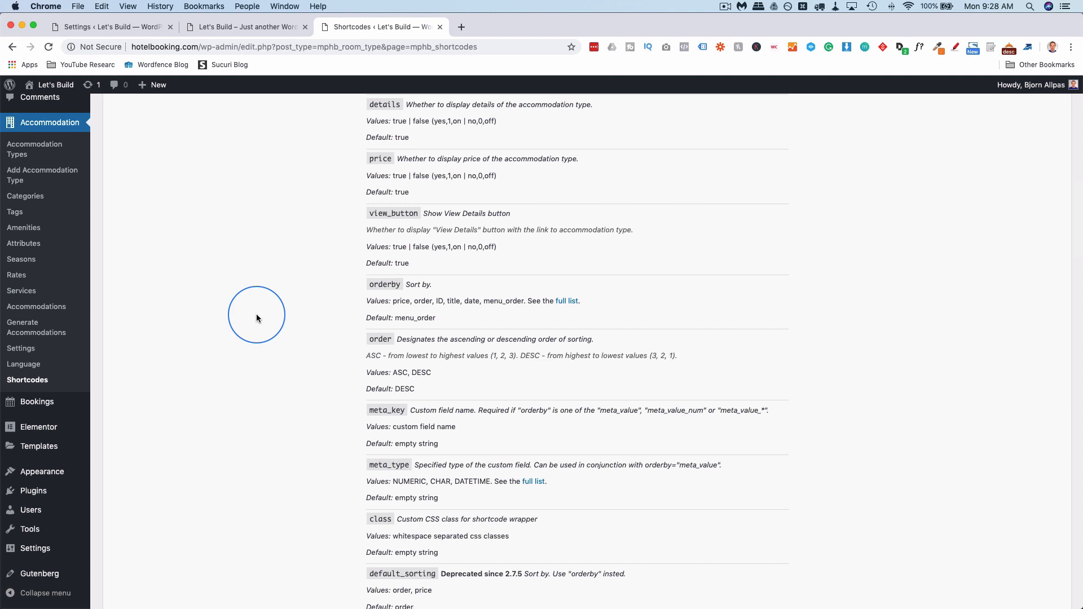
pyautogui.scroll(-10, 257, 318)
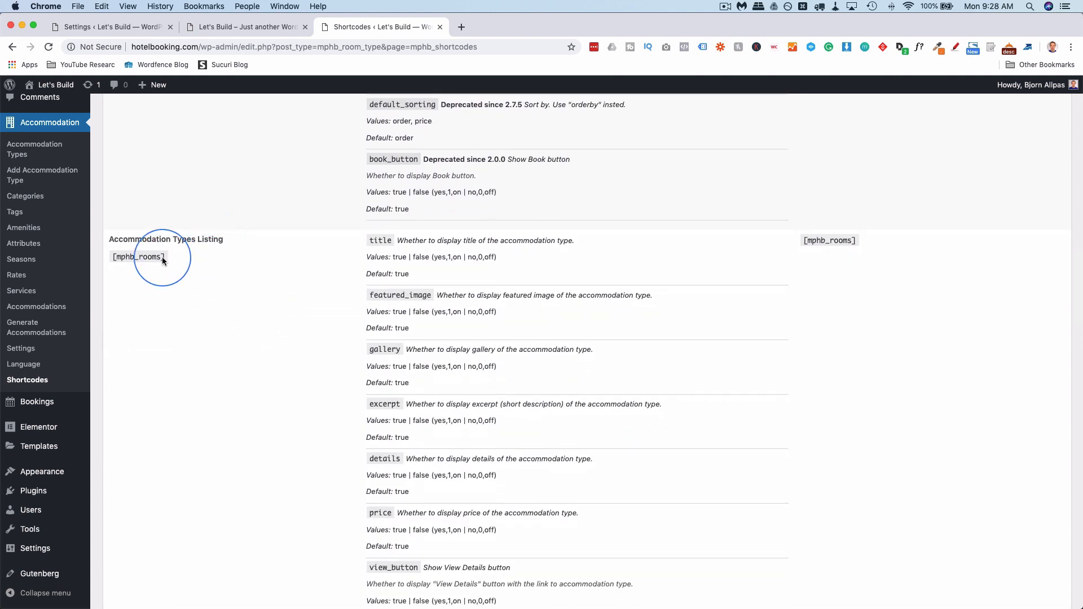
pyautogui.scroll(-12, 206, 264)
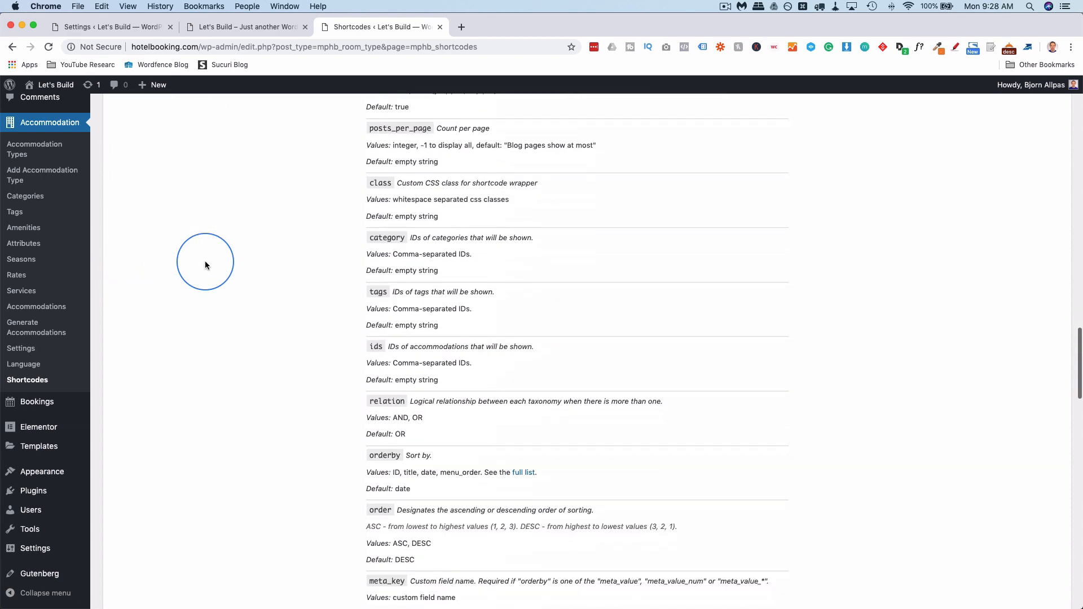
pyautogui.scroll(-20, 206, 265)
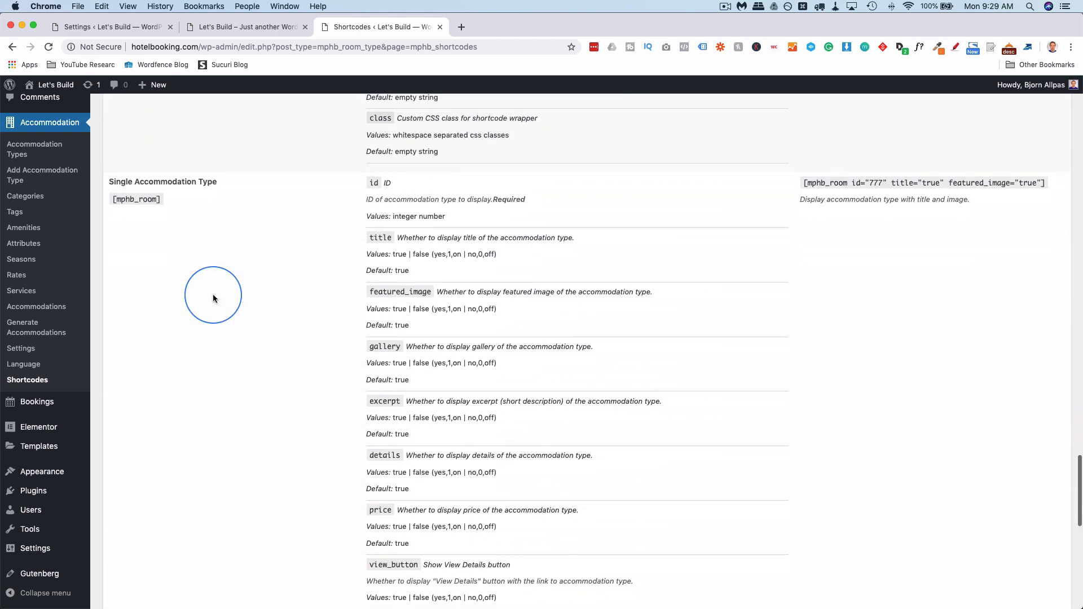
pyautogui.scroll(-1, 213, 296)
pyautogui.scroll(-4, 235, 277)
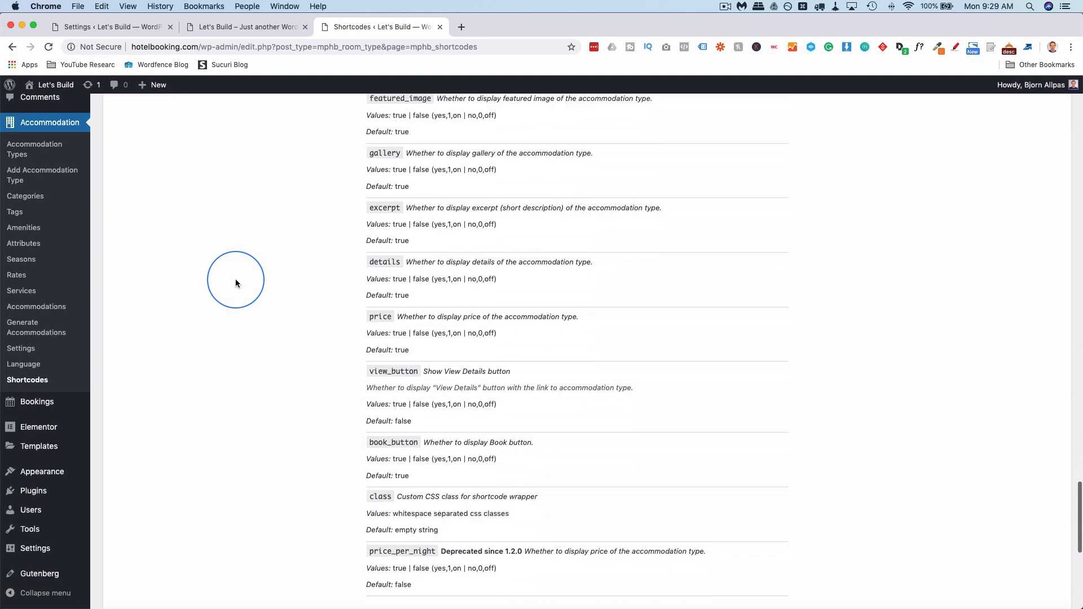
pyautogui.scroll(-8, 236, 282)
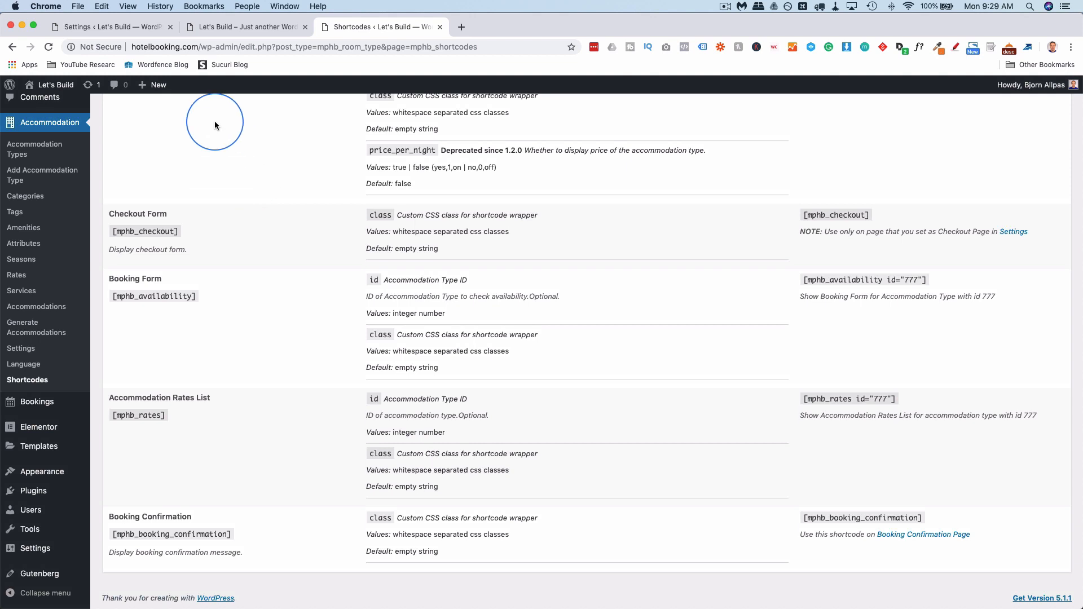
pyautogui.scroll(3, 62, 164)
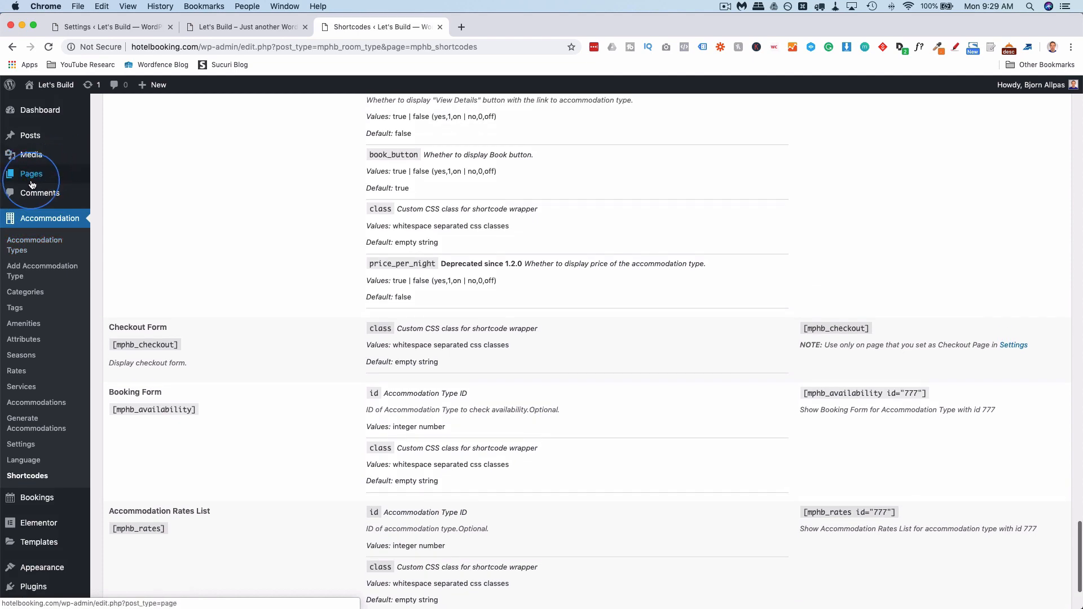
# Open Pages > All Pages in a new tab, showing nine pages like Accommodations and Search Results.
pyautogui.moveTo(32, 185)
pyautogui.keyDown('super'); pyautogui.click(116, 180); pyautogui.keyUp('super')
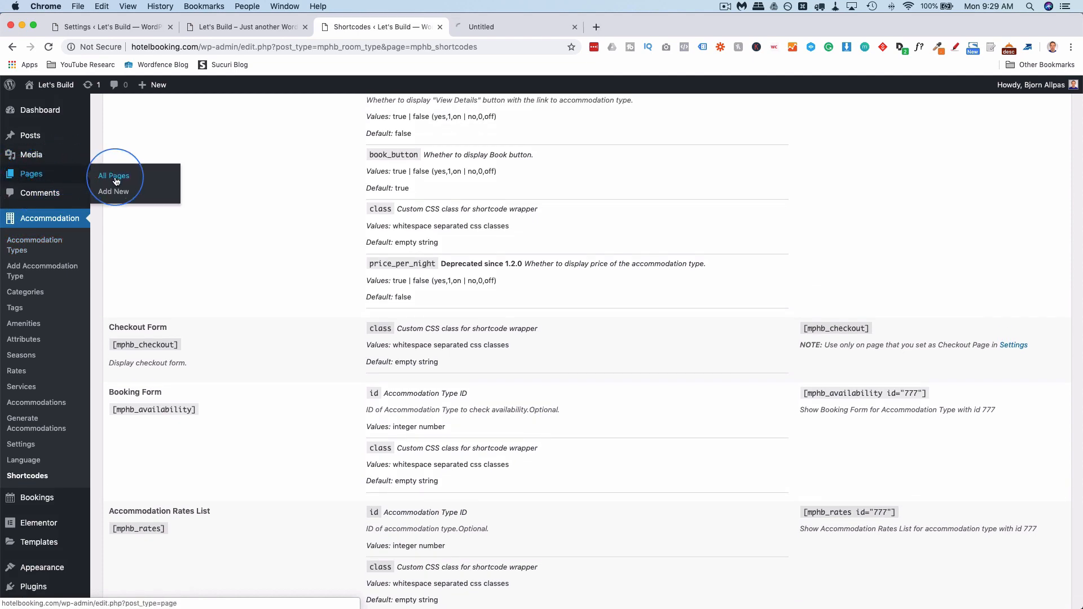
pyautogui.click(508, 27)
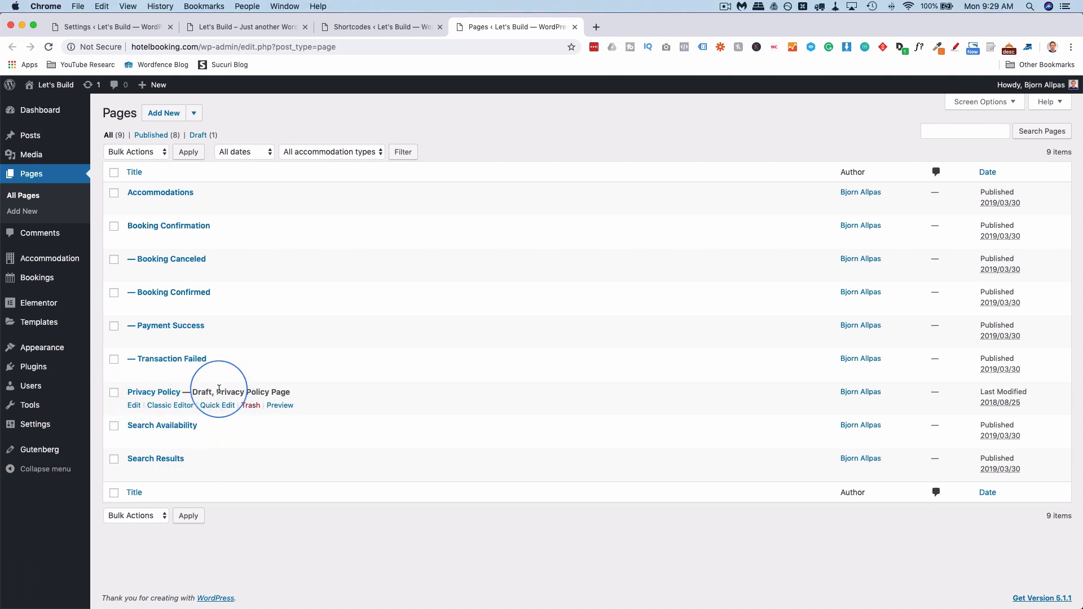
pyautogui.moveTo(273, 472)
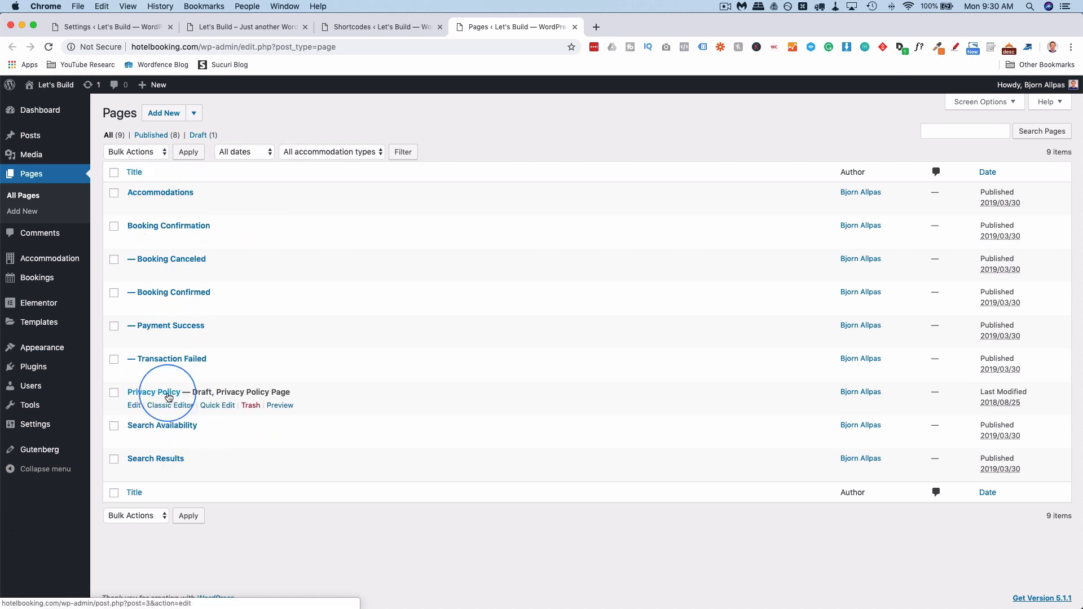
# Create the Elementor page Elementor #65 and set its Page Layout to Elementor Full Width.
pyautogui.click(198, 115)
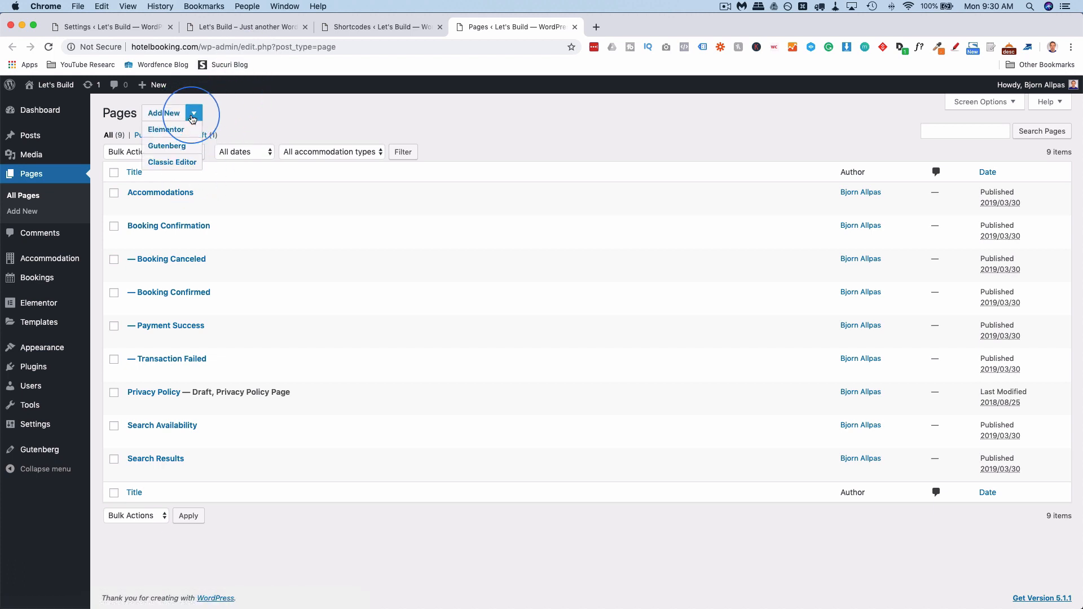
pyautogui.keyDown('super'); pyautogui.click(172, 132); pyautogui.keyUp('super')
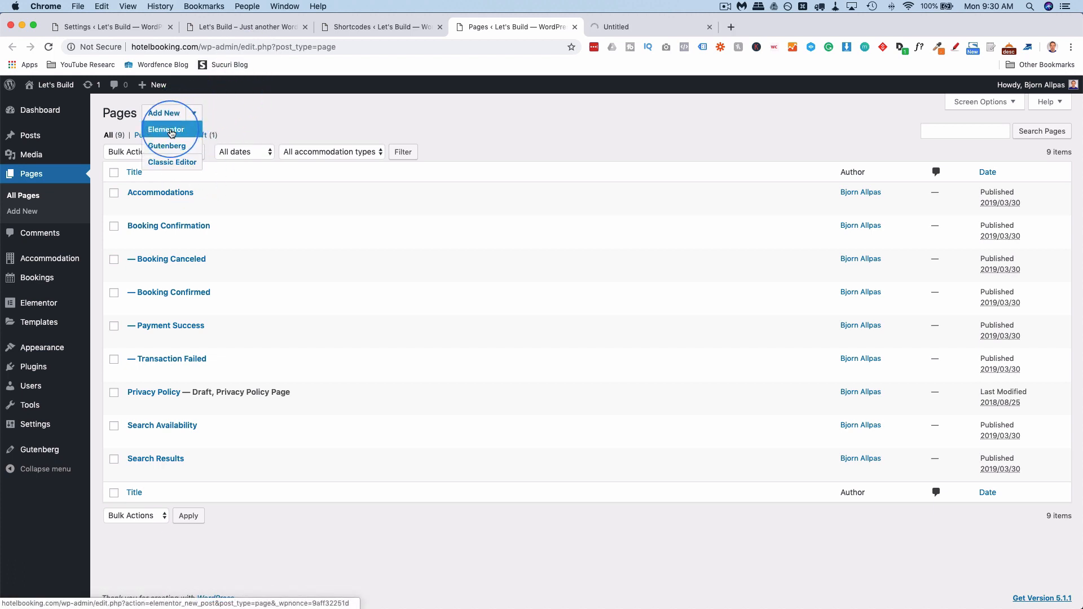
pyautogui.keyDown('super'); pyautogui.click(172, 131); pyautogui.keyUp('super')
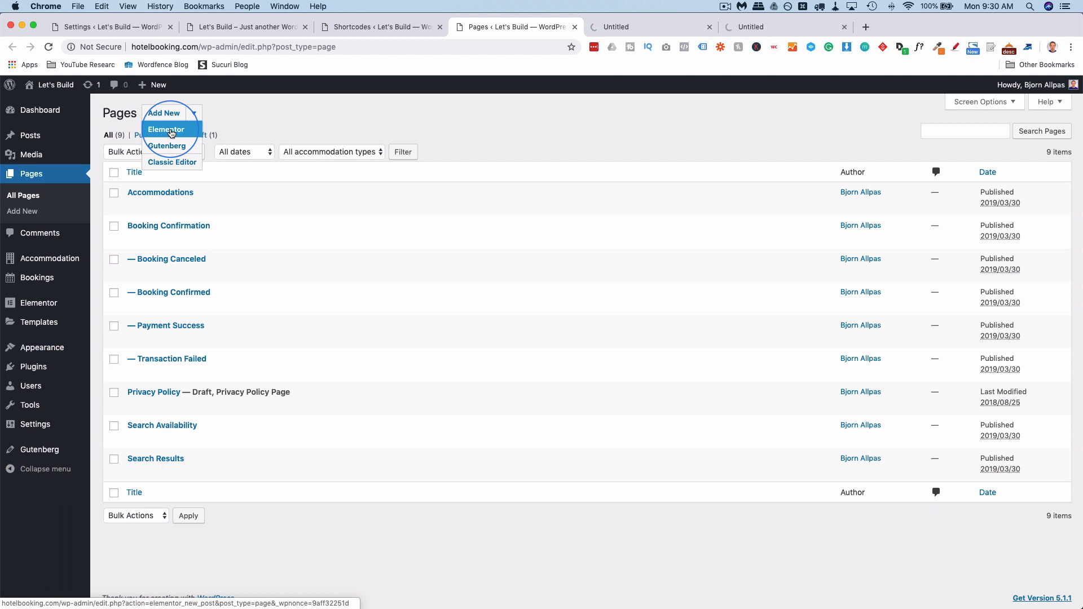
pyautogui.click(662, 32)
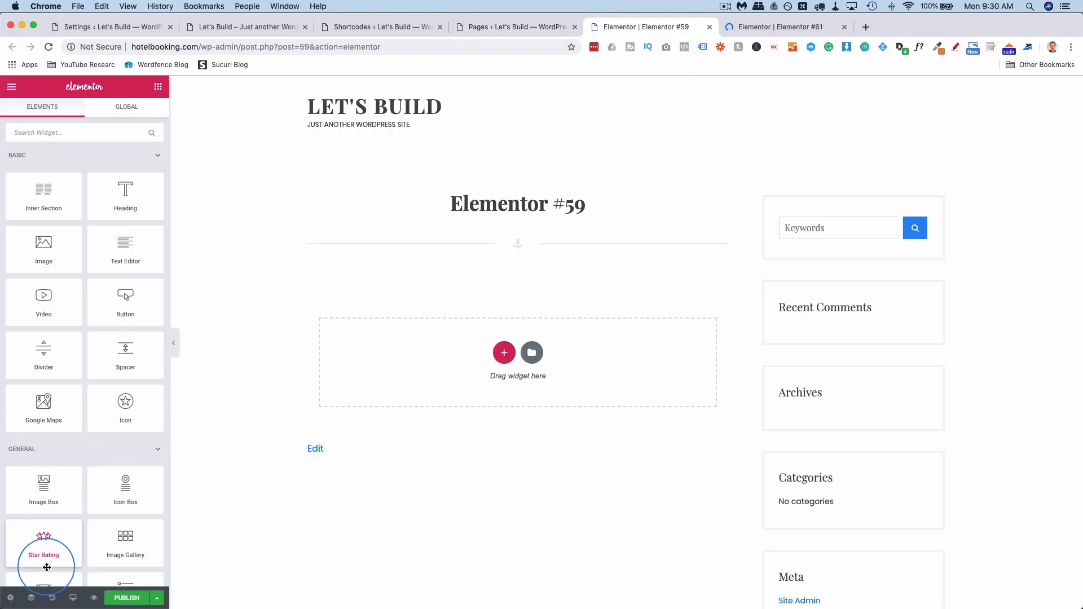
pyautogui.click(11, 599)
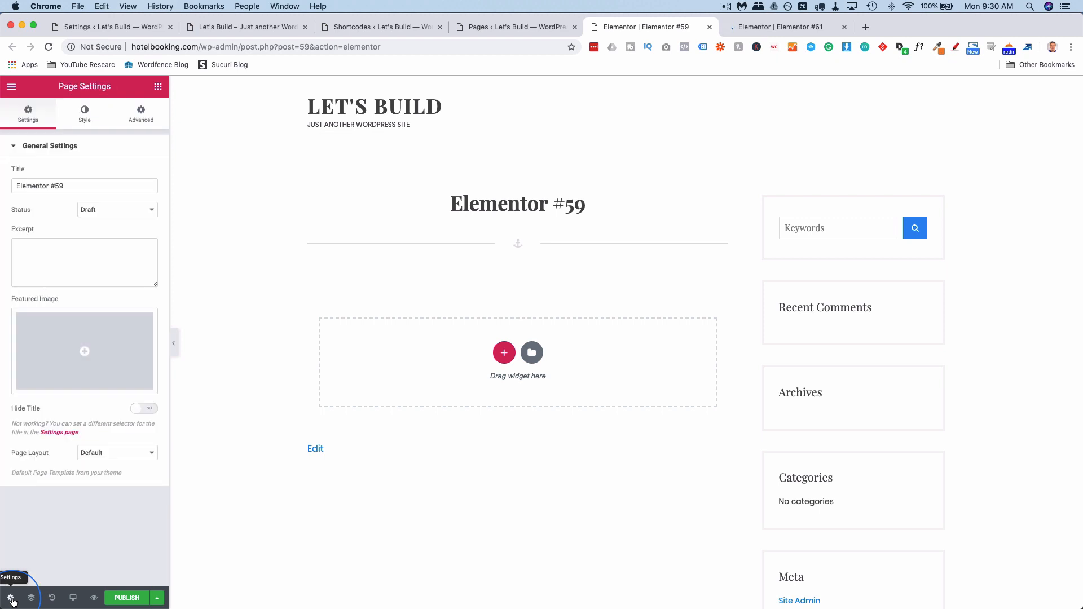
pyautogui.click(140, 453)
pyautogui.click(141, 475)
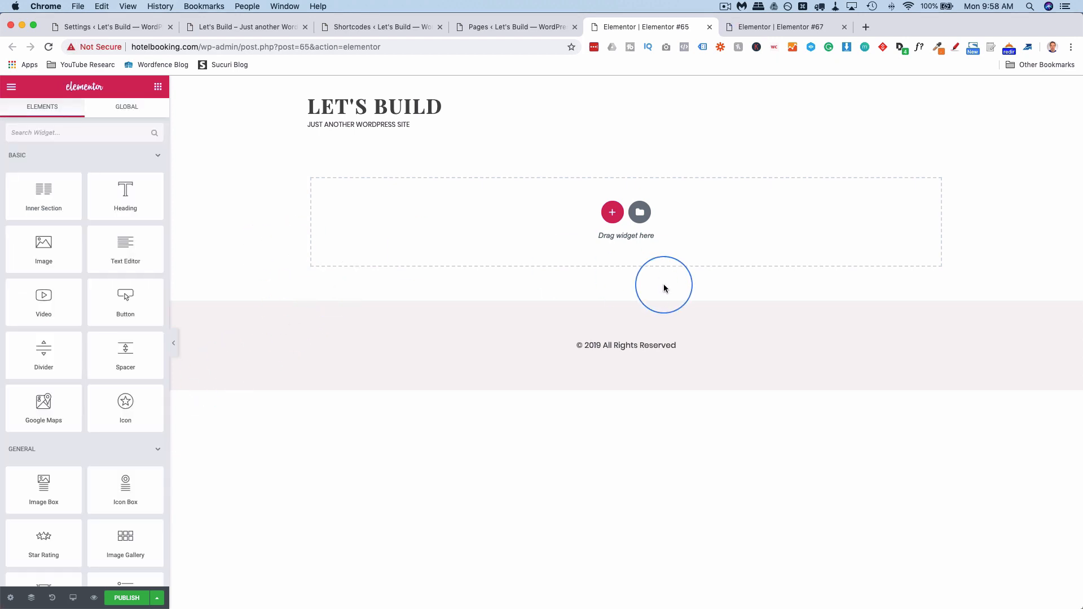
# Add a single-column section with a centred heading reading 'Book Your Next Dream Vacation'.
pyautogui.click(613, 212)
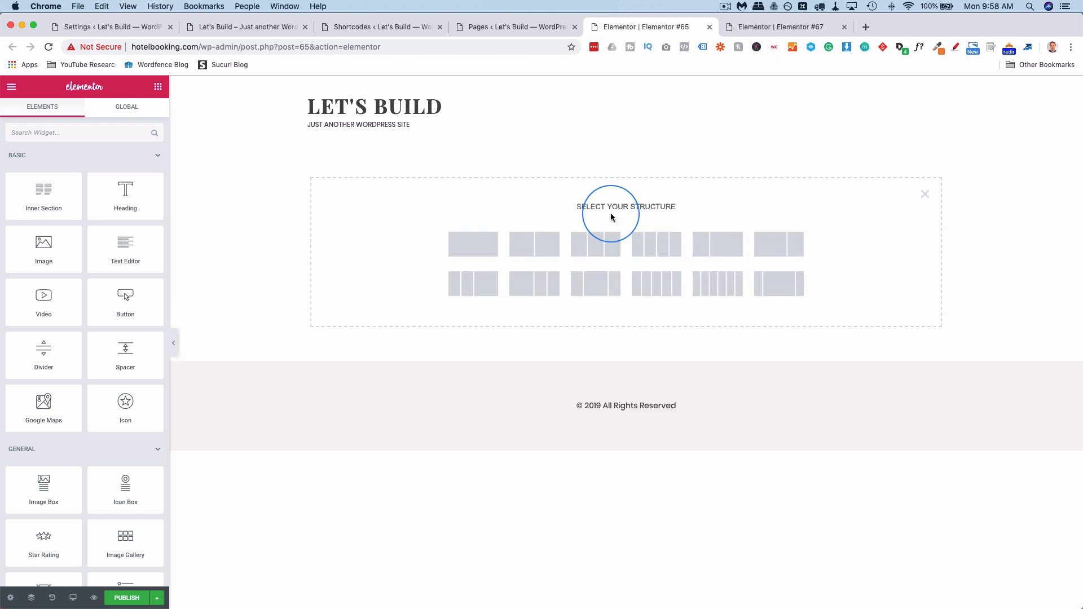
pyautogui.click(478, 256)
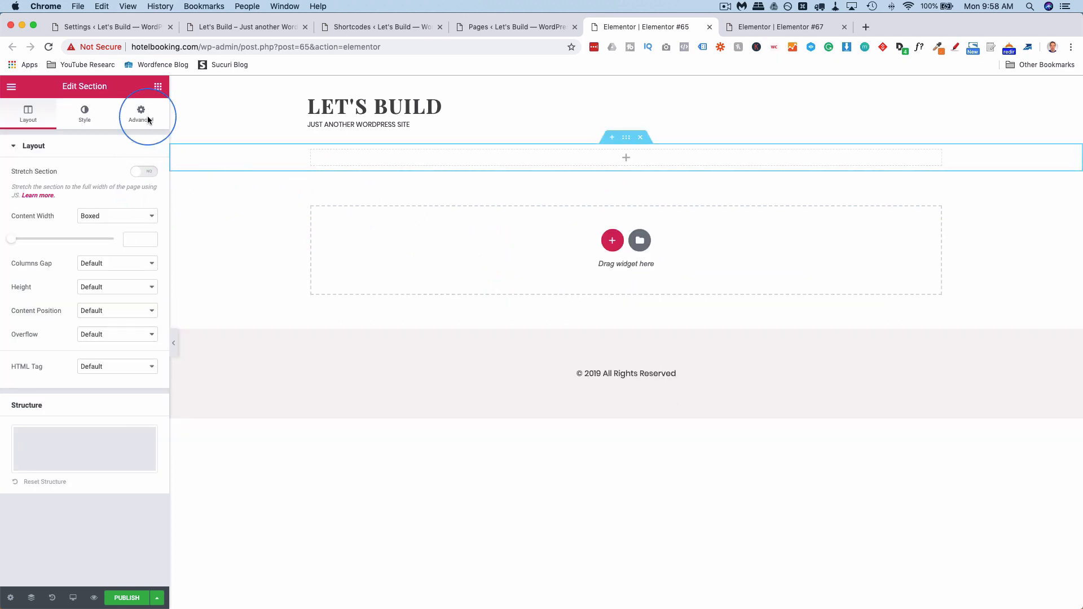
pyautogui.click(158, 87)
pyautogui.moveTo(126, 189); pyautogui.dragTo(651, 154)
pyautogui.tripleClick(130, 198)
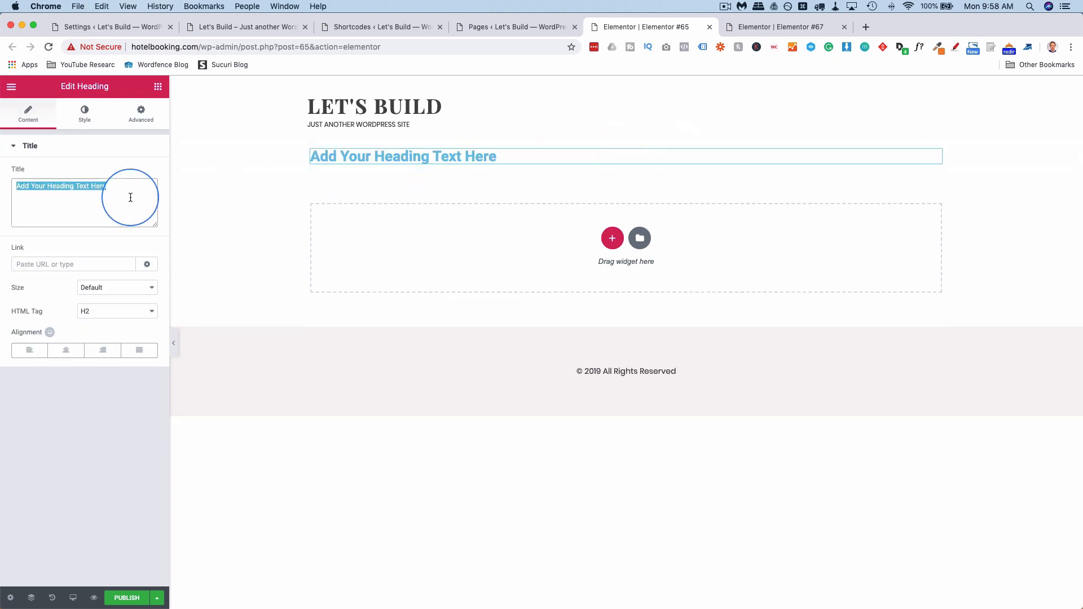
pyautogui.write('Book Your')
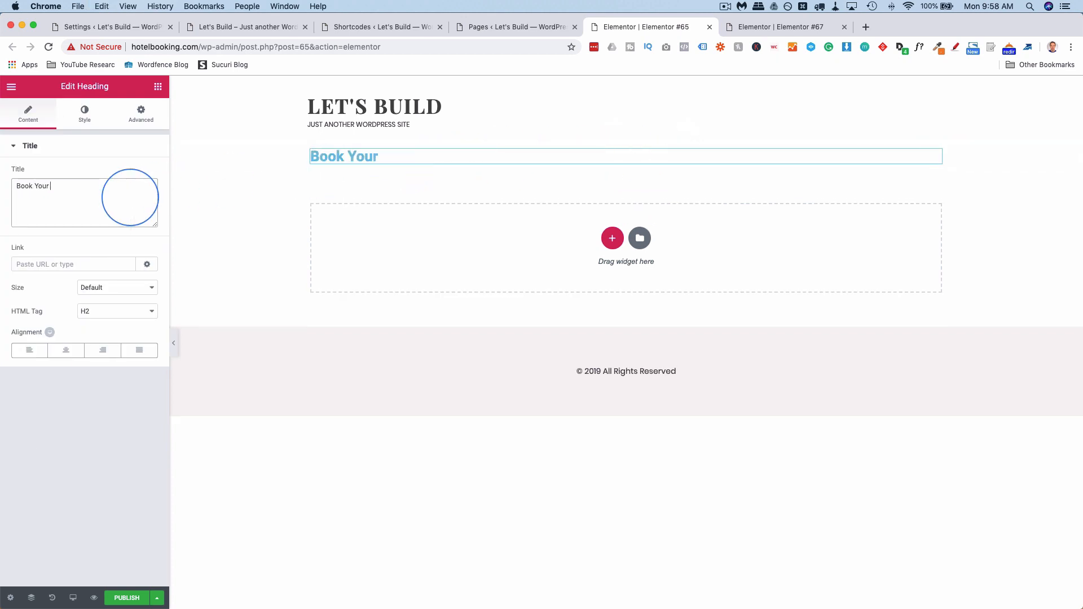
pyautogui.write(' Next Dream ')
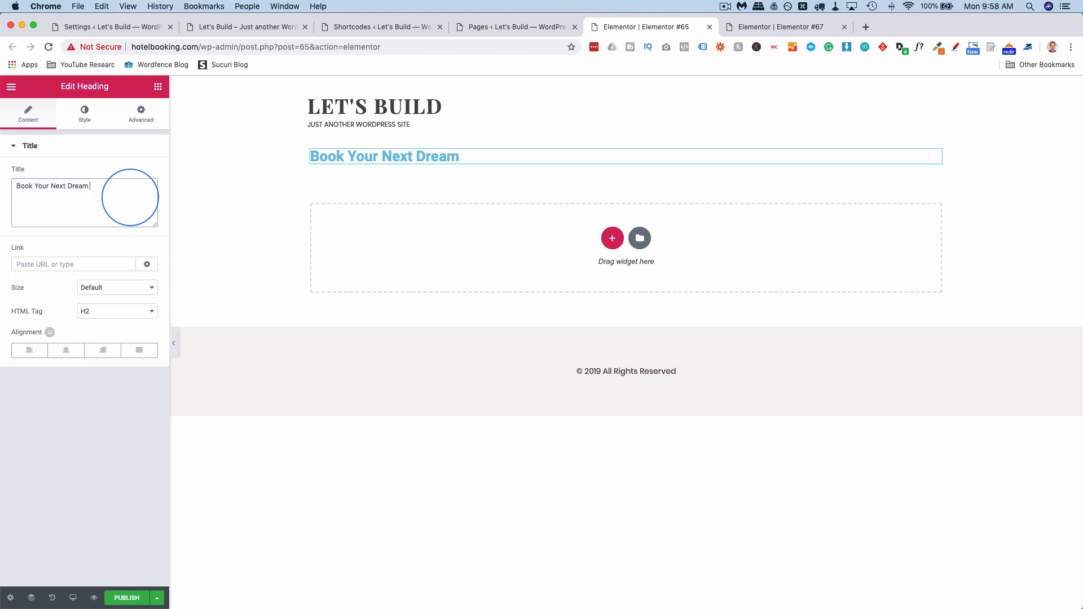
pyautogui.write('Vacatin')
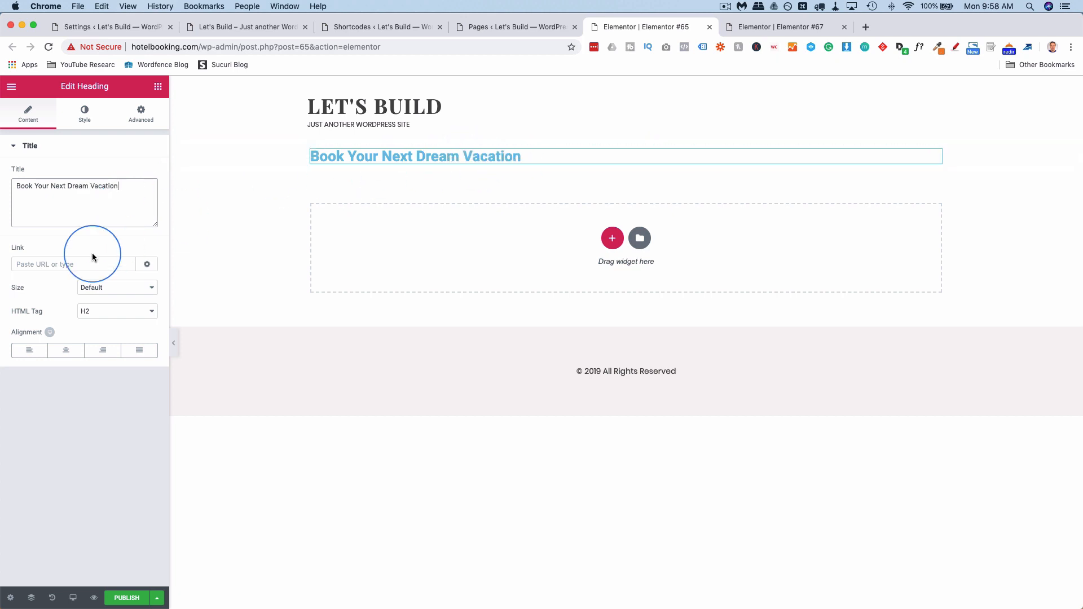
pyautogui.click(63, 350)
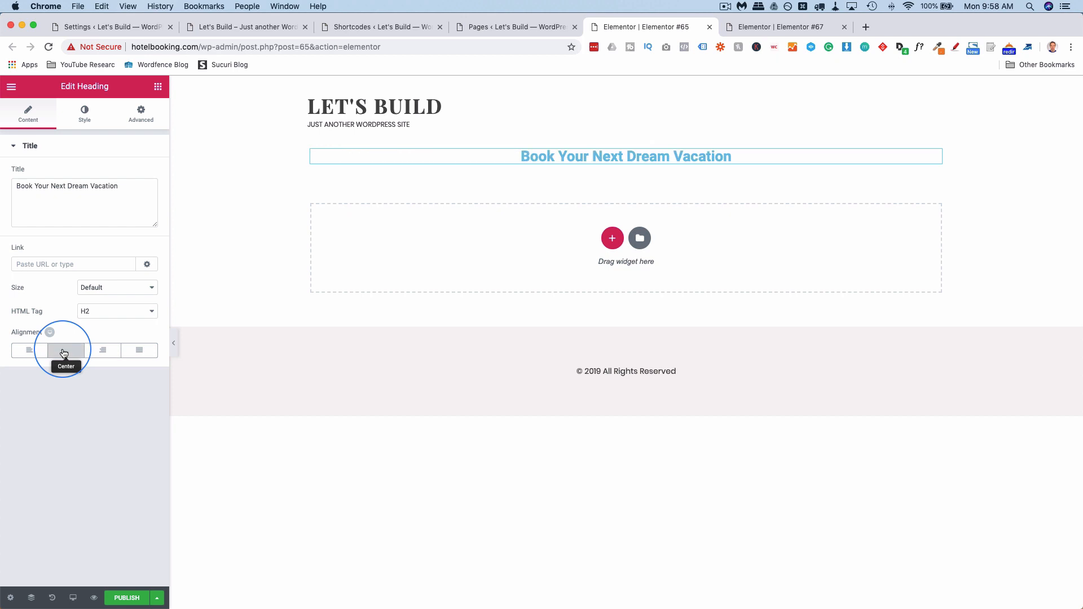
# Style the heading black, in Open Sans font at size 39.
pyautogui.click(93, 120)
pyautogui.click(145, 173)
pyautogui.click(102, 308)
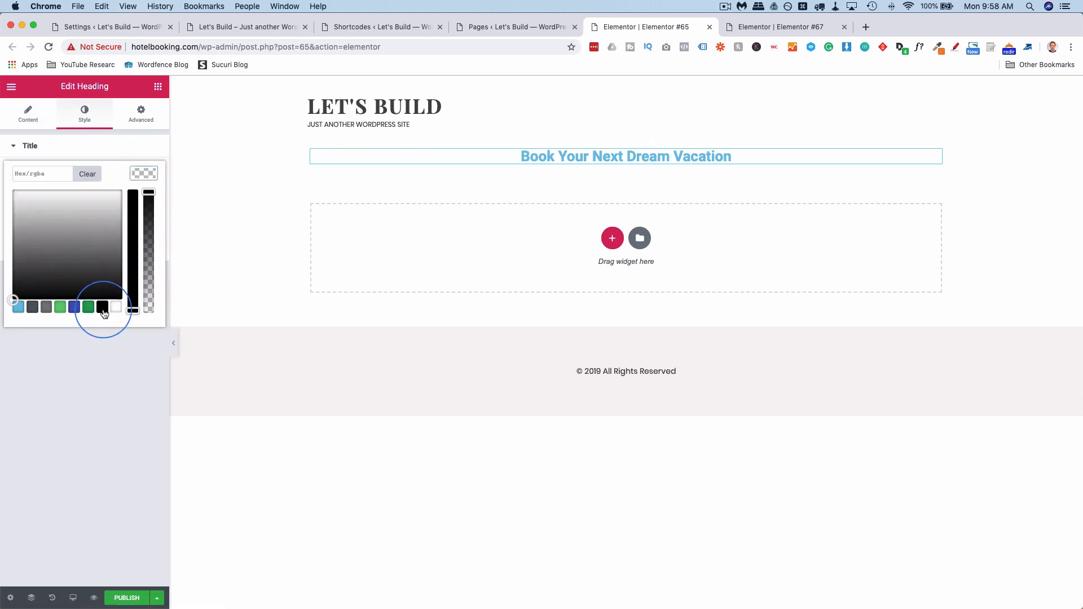
pyautogui.click(109, 346)
pyautogui.click(144, 197)
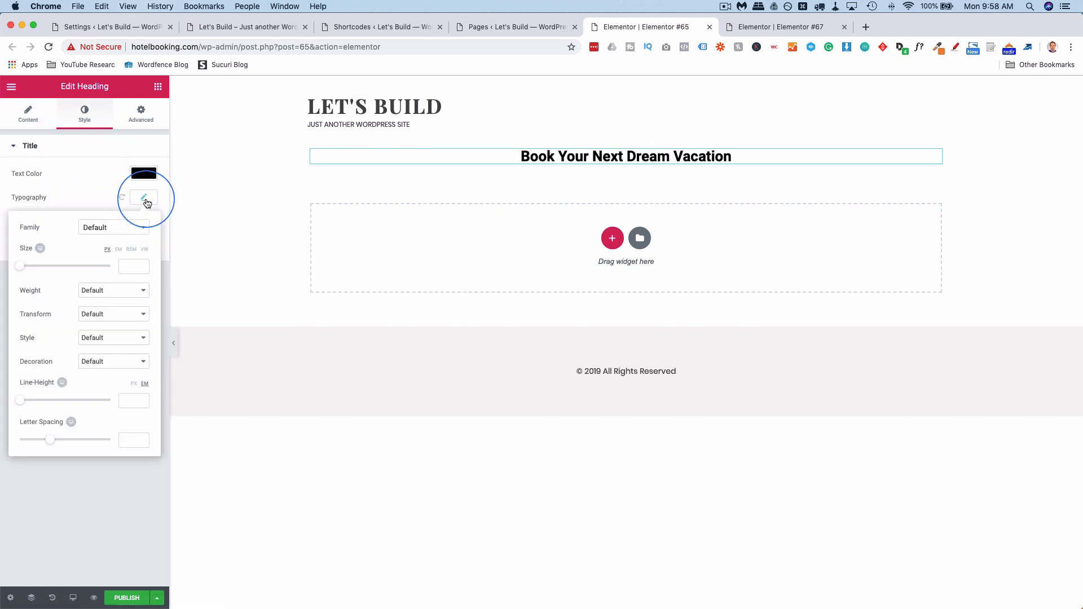
pyautogui.click(115, 232)
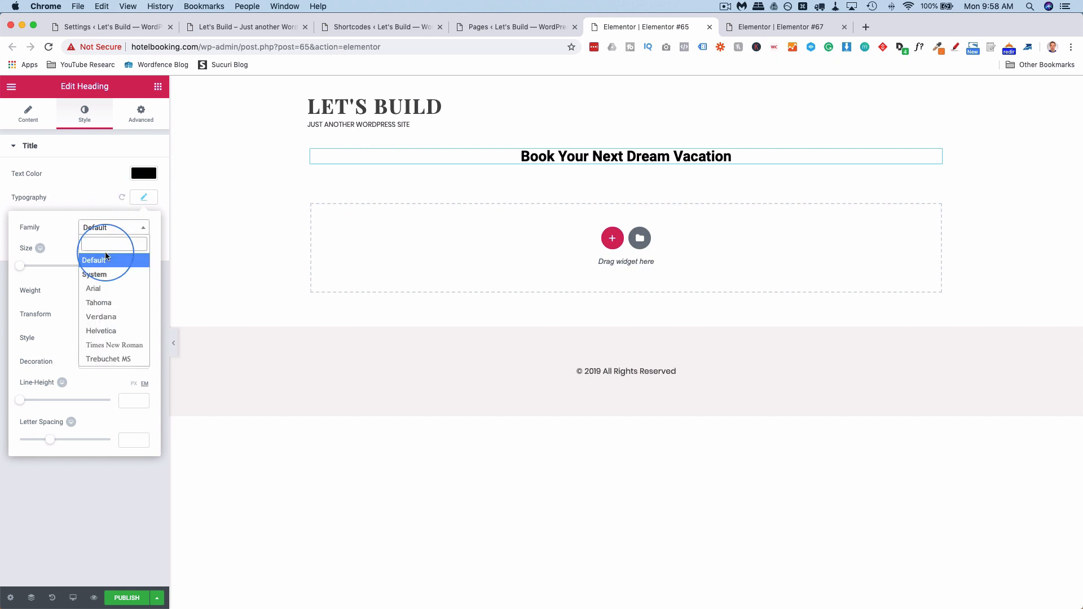
pyautogui.write('open')
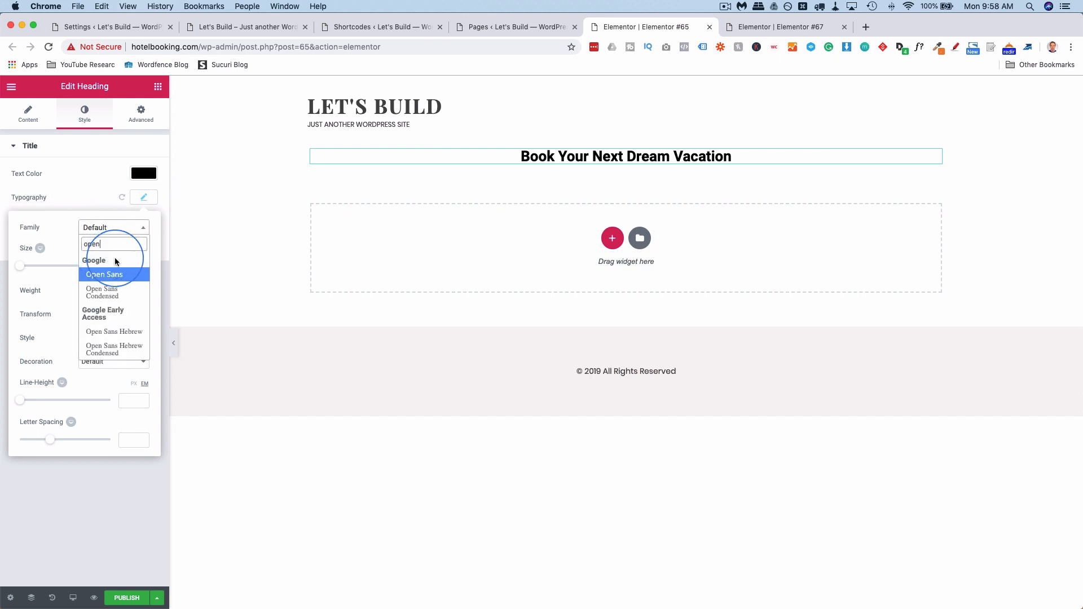
pyautogui.click(106, 275)
pyautogui.moveTo(20, 266); pyautogui.dragTo(39, 270)
pyautogui.click(203, 217)
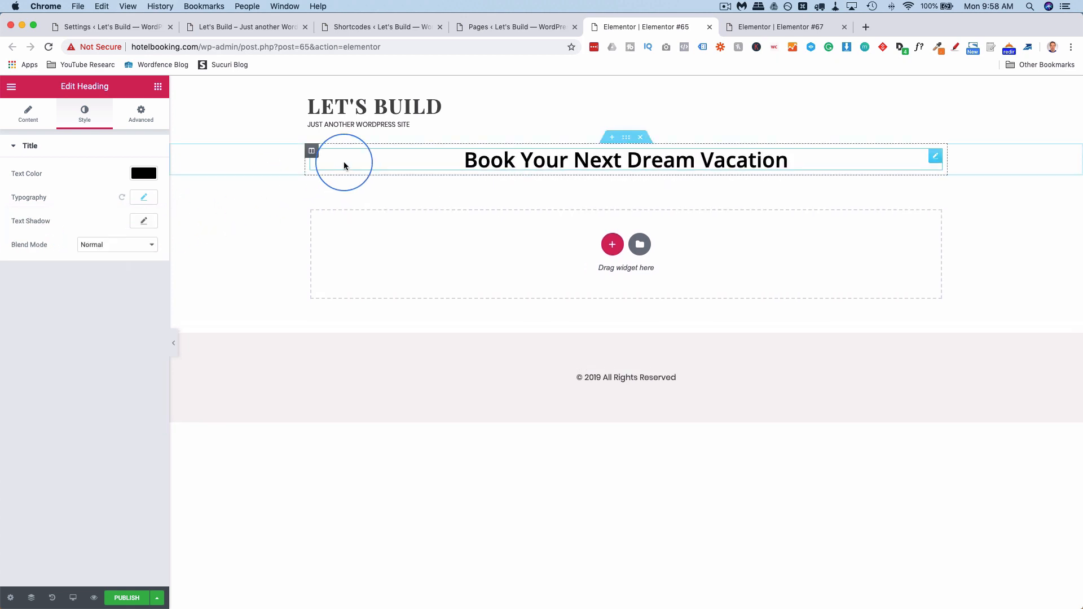
# Set the heading's section to Full Width content and stretch it across the page.
pyautogui.click(628, 139)
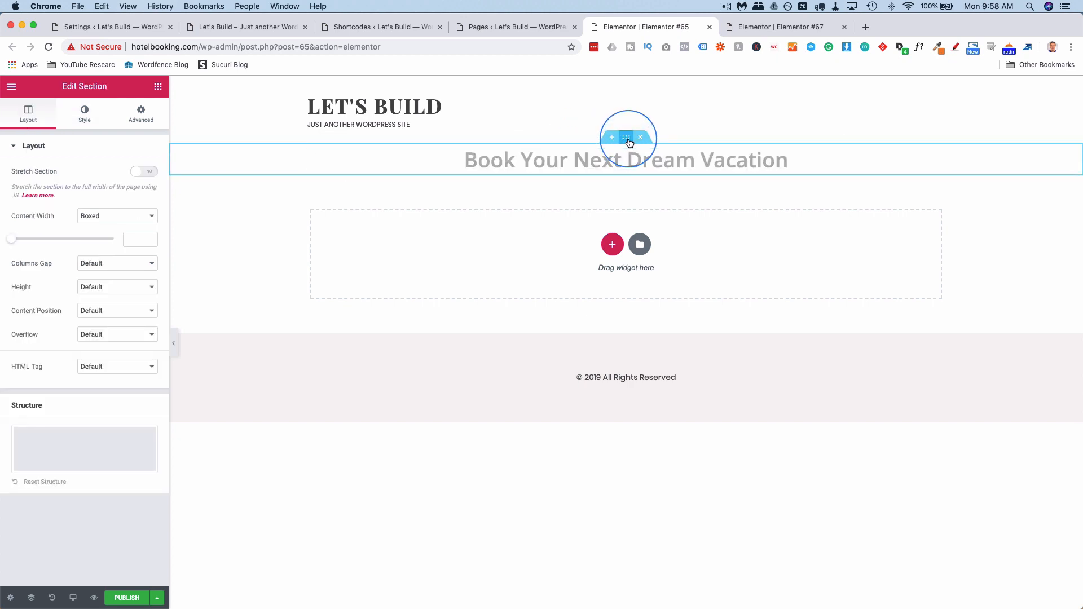
pyautogui.click(91, 216)
pyautogui.click(97, 226)
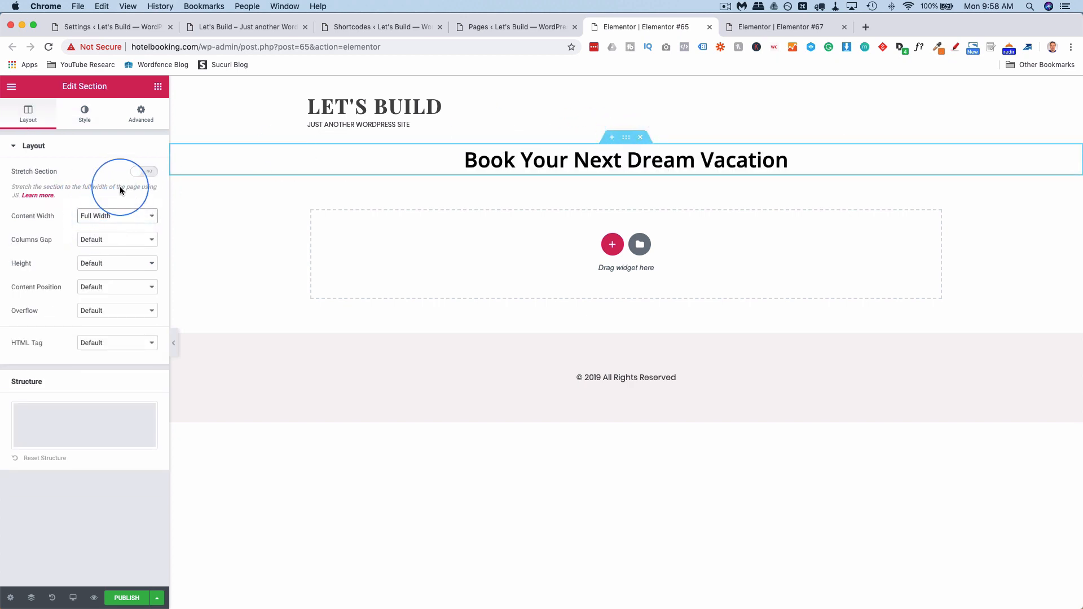
pyautogui.click(142, 173)
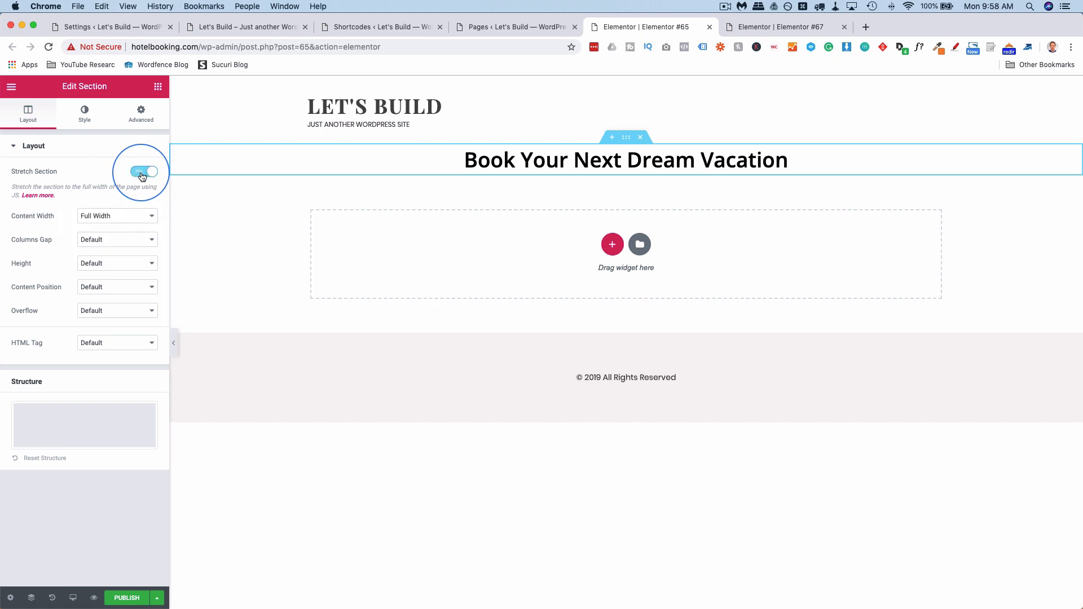
pyautogui.click(148, 117)
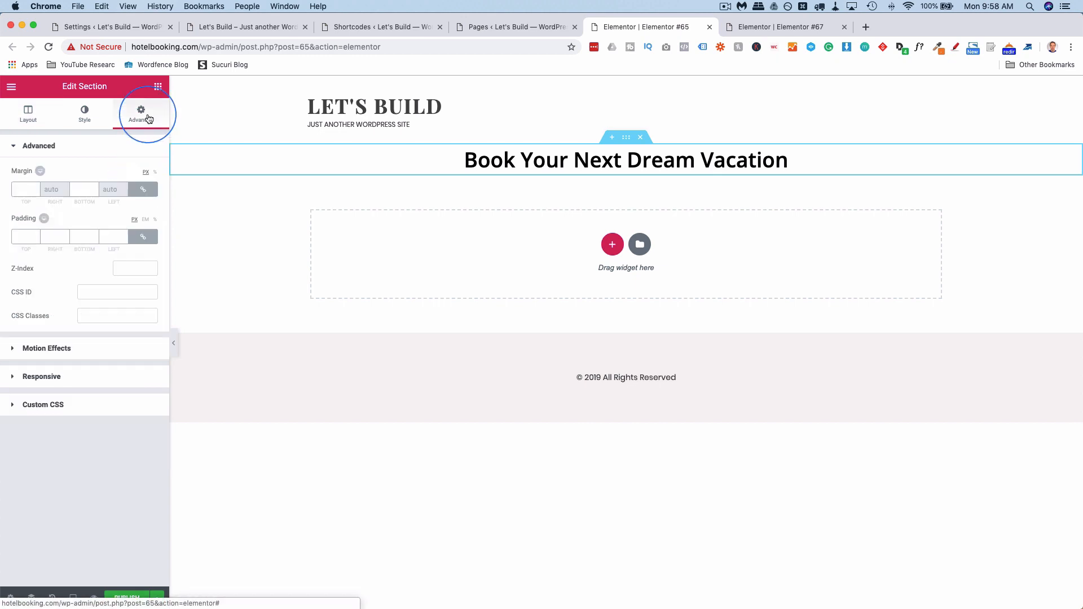
# Give the section a classic background using the white-villa vacation-rental photo.
pyautogui.click(81, 120)
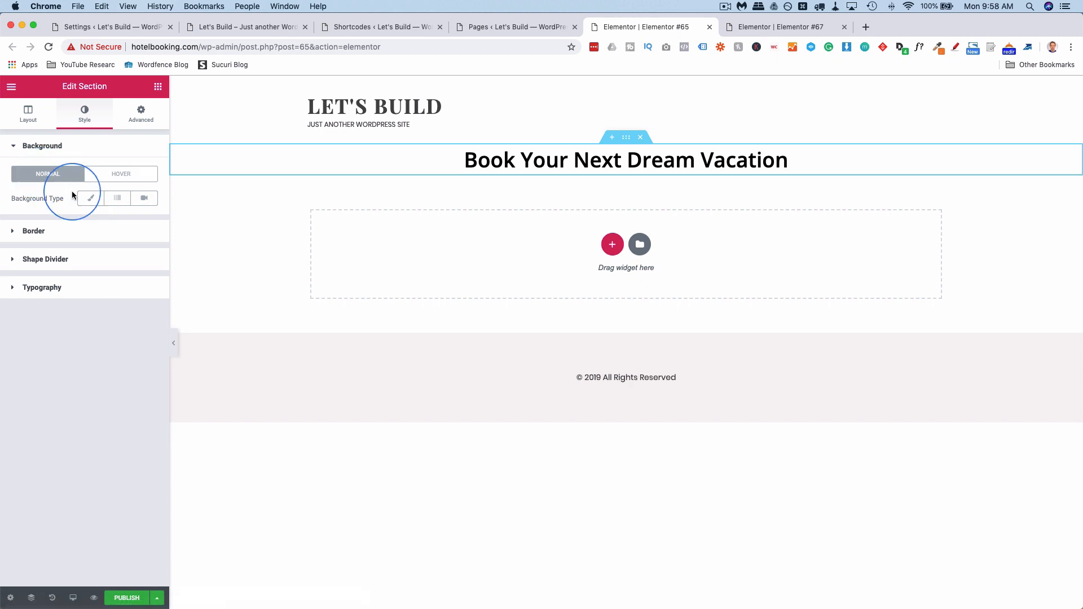
pyautogui.click(90, 198)
pyautogui.click(93, 261)
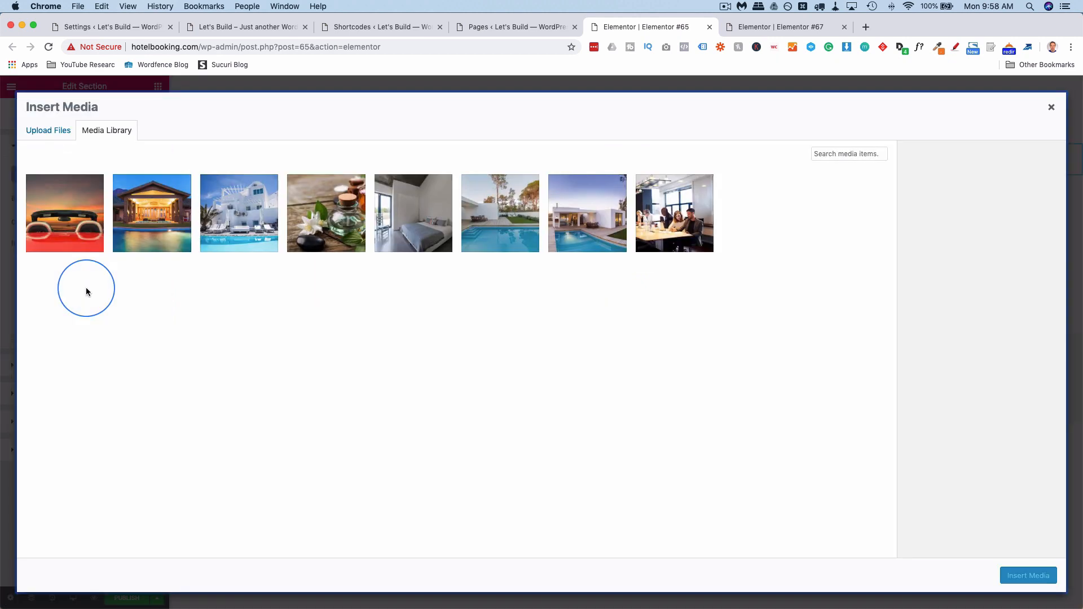
pyautogui.click(214, 217)
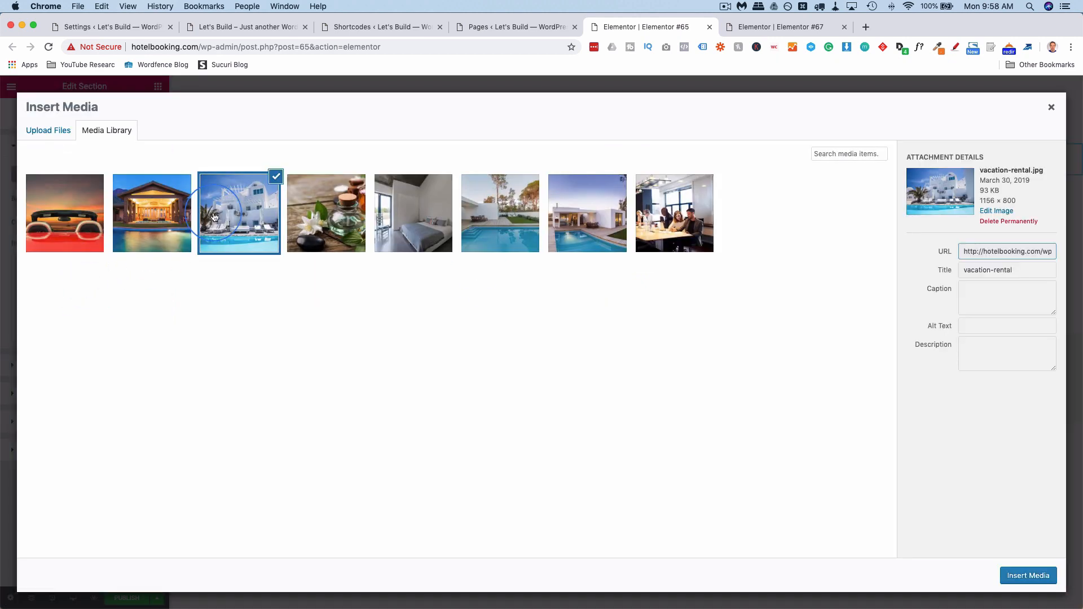
pyautogui.click(1013, 575)
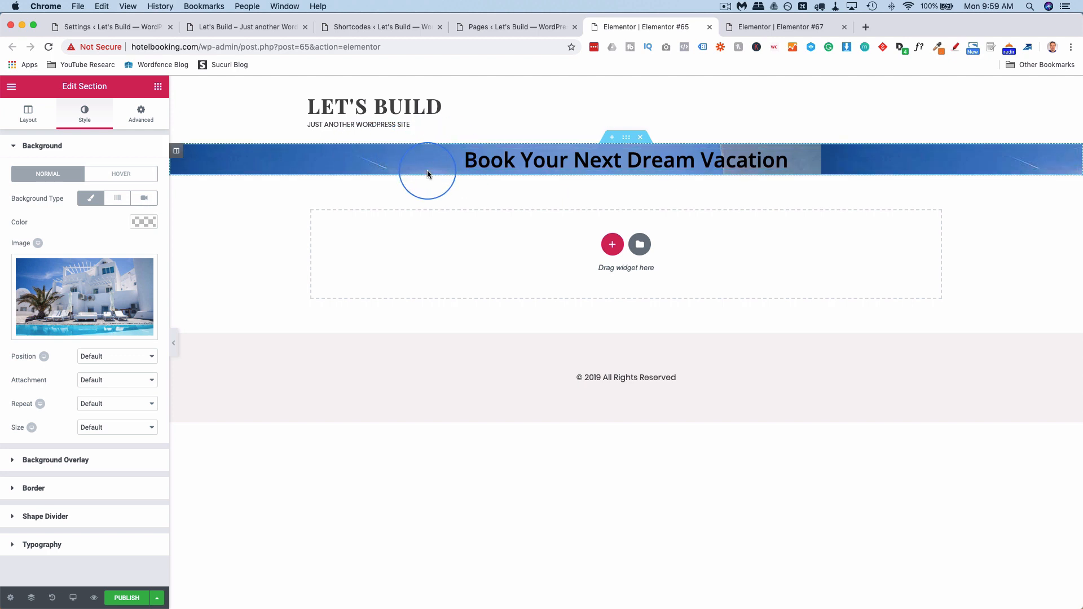
# Set the section's Minimum Height to 487.
pyautogui.click(29, 115)
pyautogui.click(85, 261)
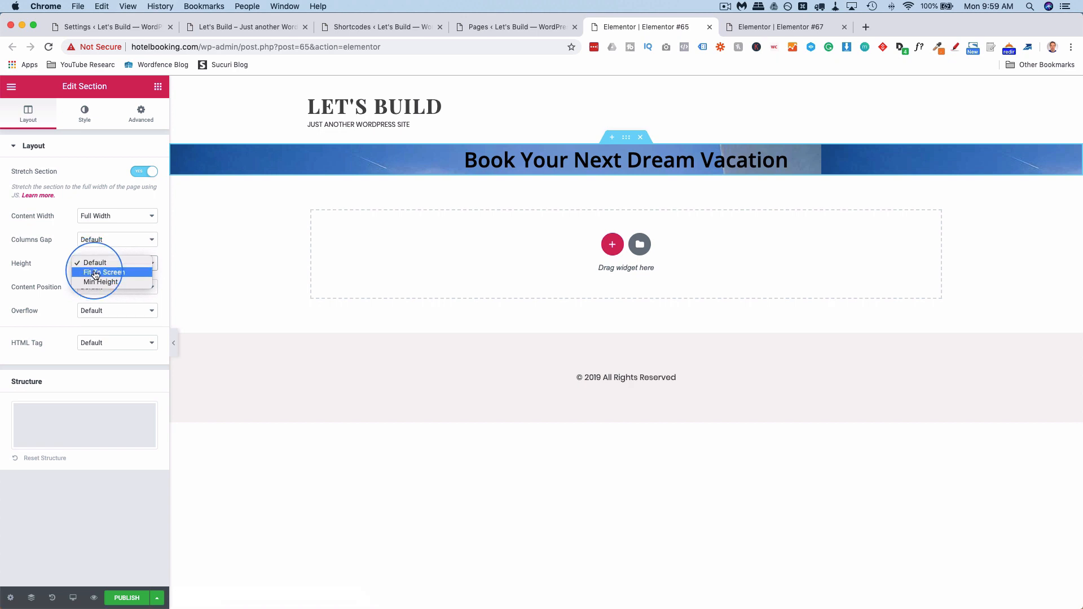
pyautogui.click(96, 283)
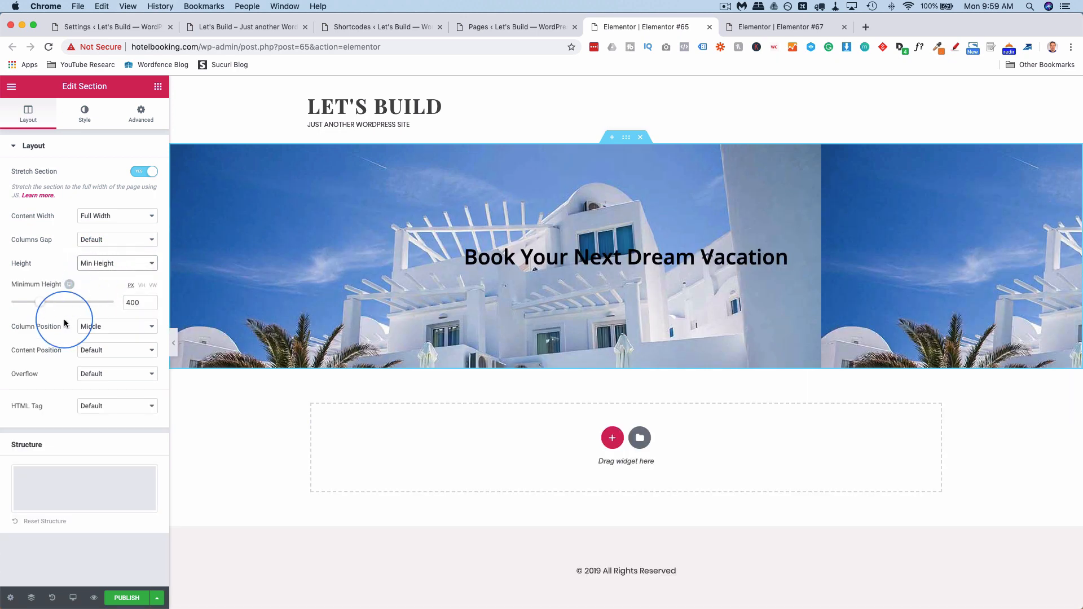
pyautogui.moveTo(42, 308)
pyautogui.mouseDown()
pyautogui.moveTo(62, 310)
pyautogui.moveTo(46, 312)
pyautogui.mouseUp()
pyautogui.click(449, 291)
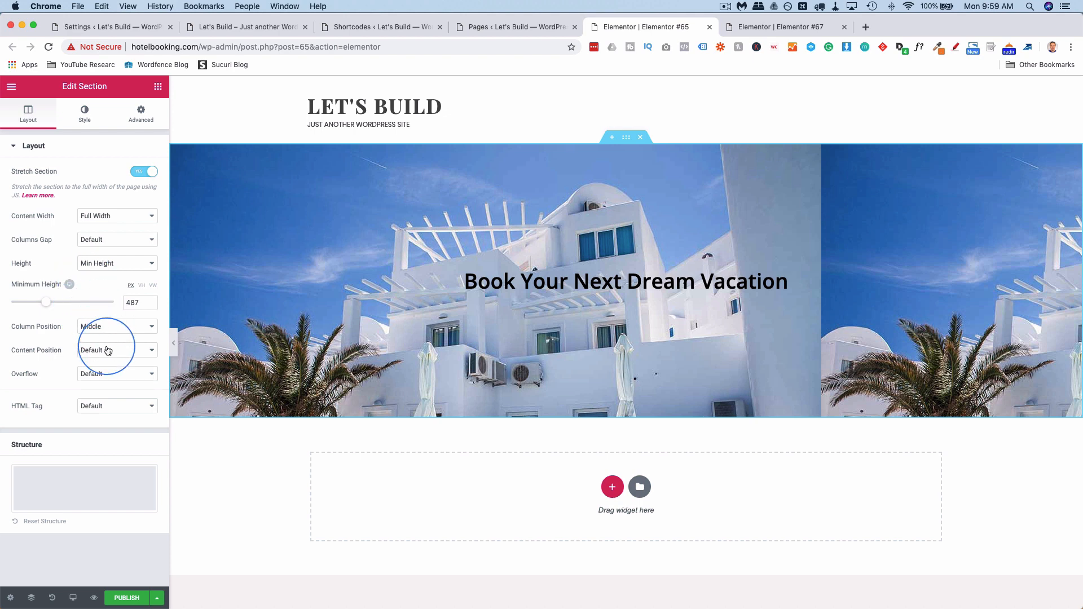
# Set the section background to No-repeat with Size Cover.
pyautogui.click(85, 113)
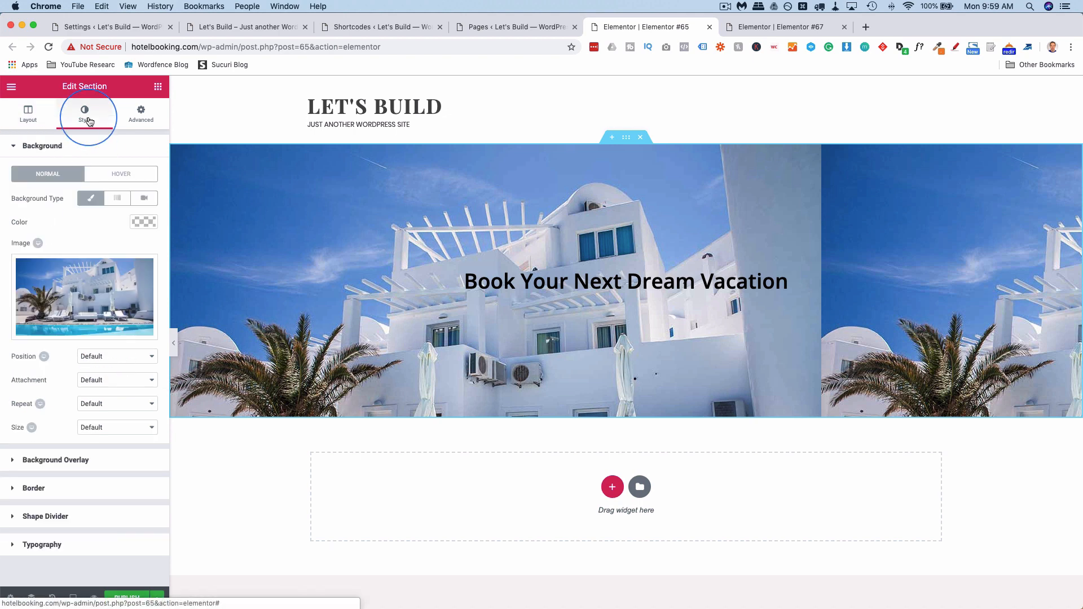
pyautogui.click(116, 404)
pyautogui.click(116, 414)
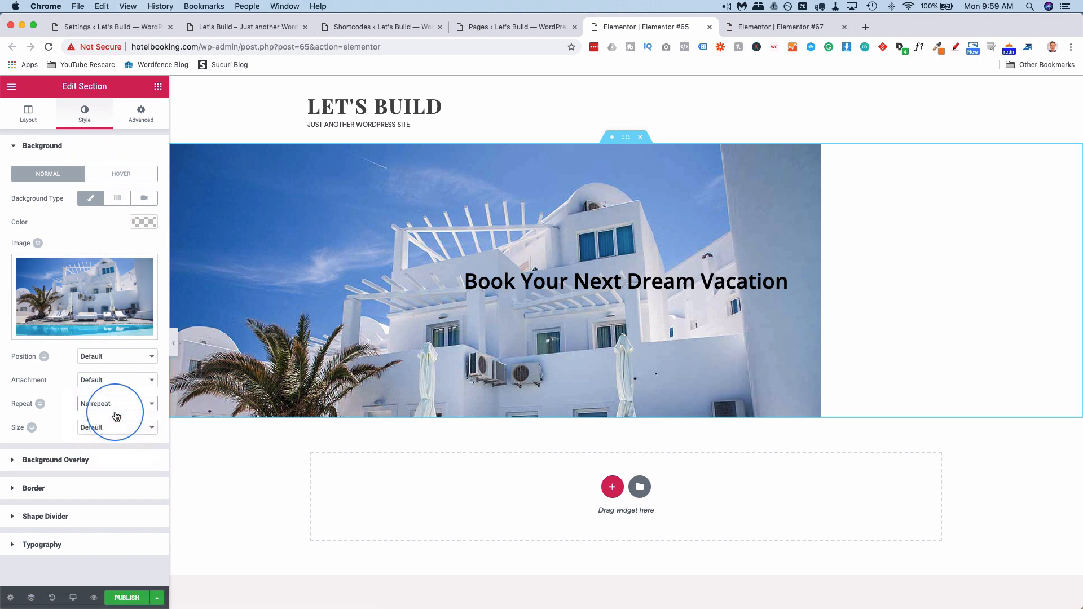
pyautogui.click(106, 428)
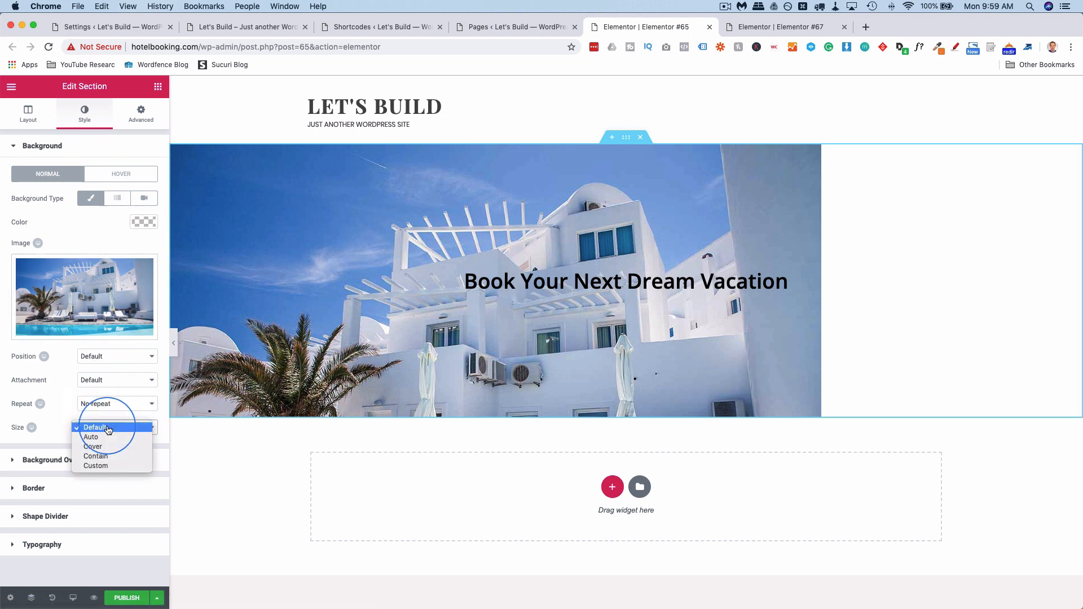
pyautogui.click(106, 448)
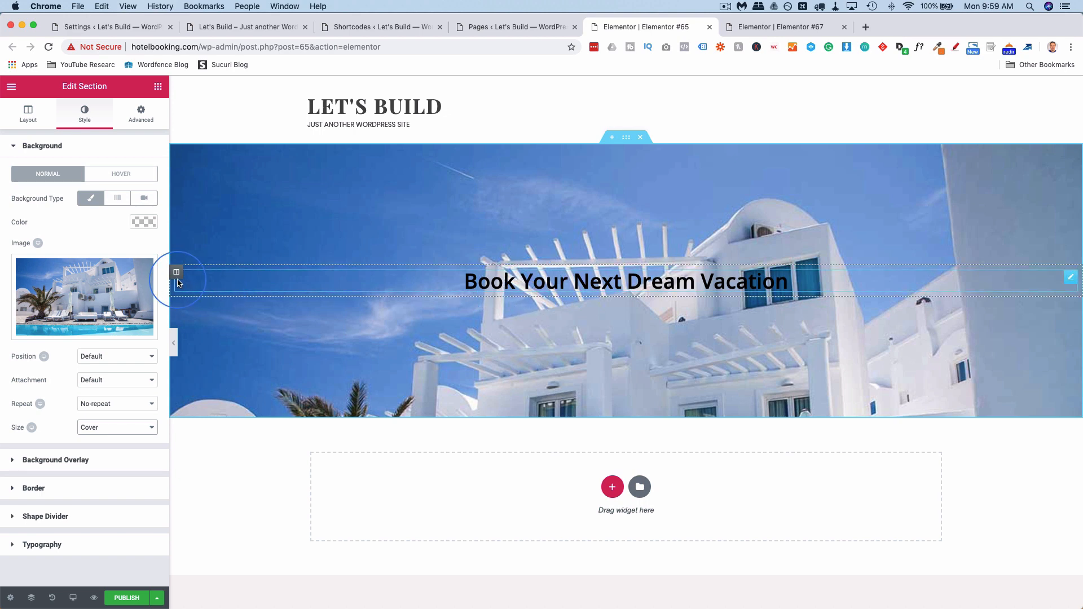
# Unlink the heading's padding and set its bottom padding to 200.
pyautogui.click(1071, 279)
pyautogui.click(138, 111)
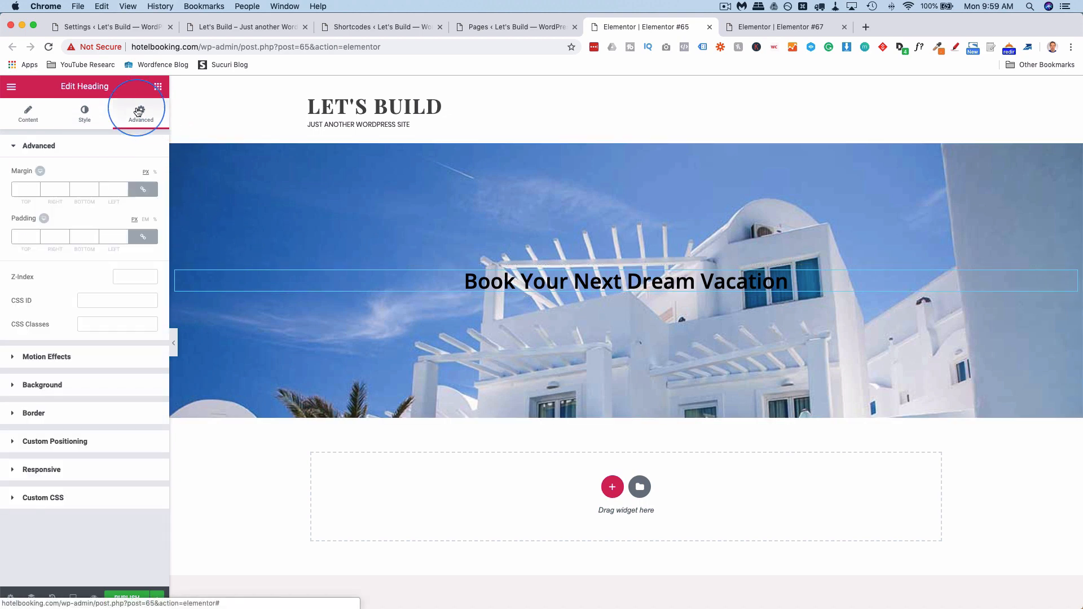
pyautogui.click(138, 237)
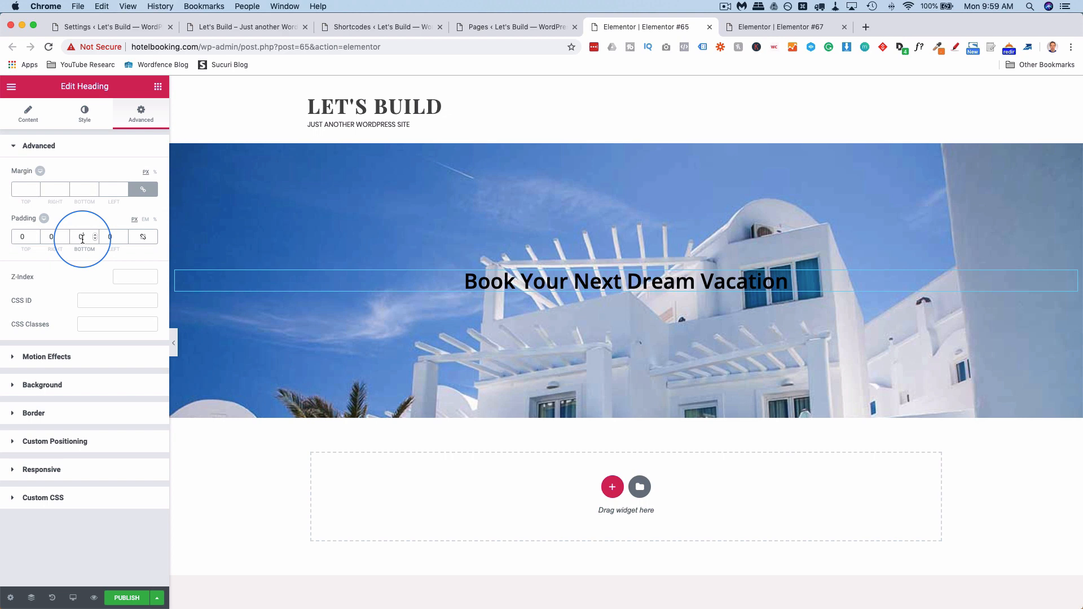
pyautogui.write('100')
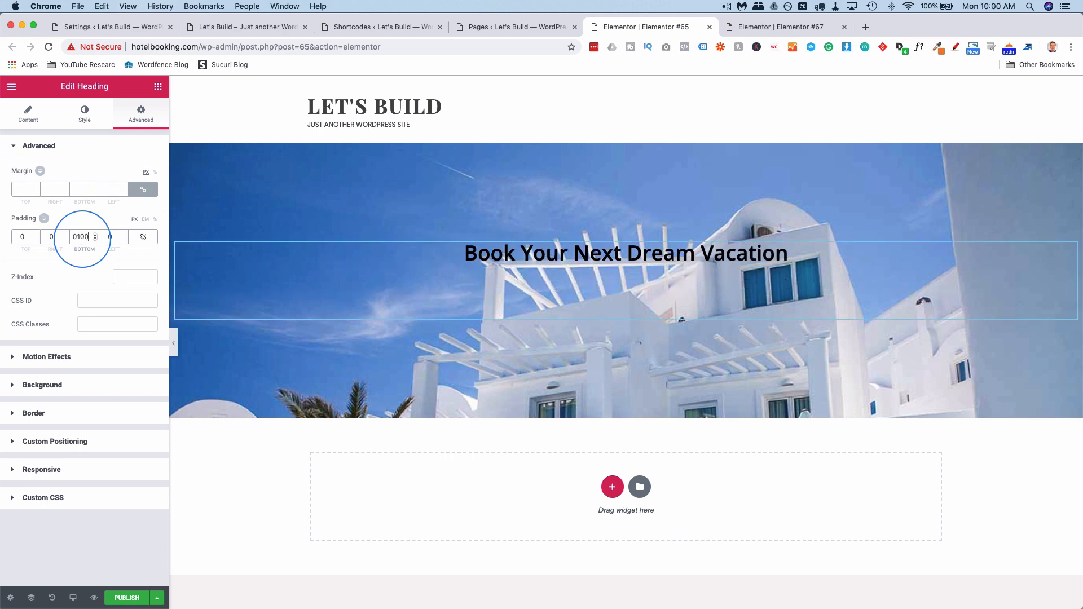
pyautogui.press('BackSpace')
pyautogui.write('2')
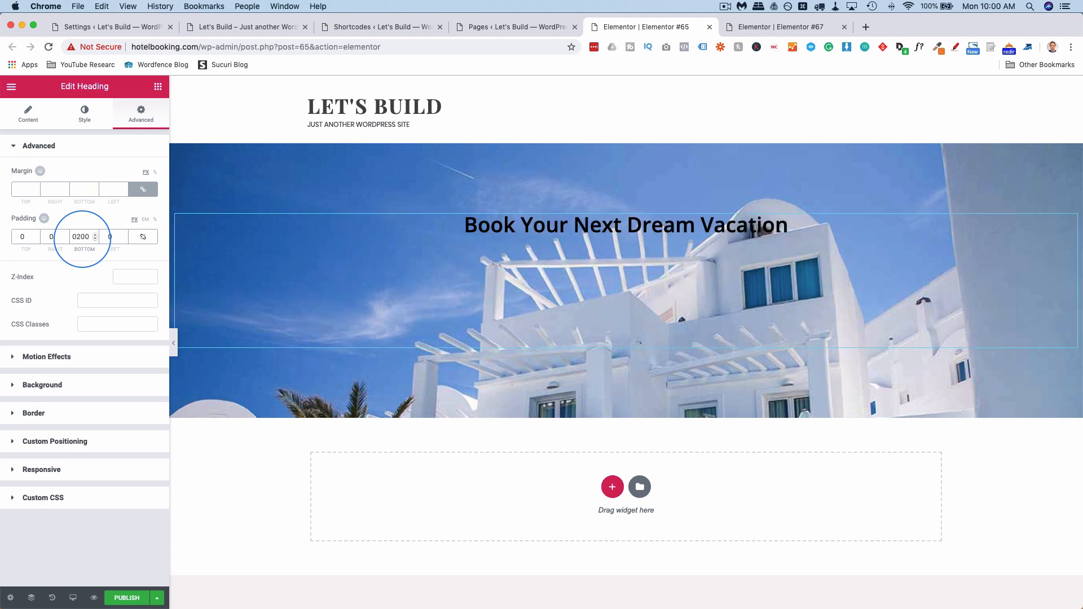
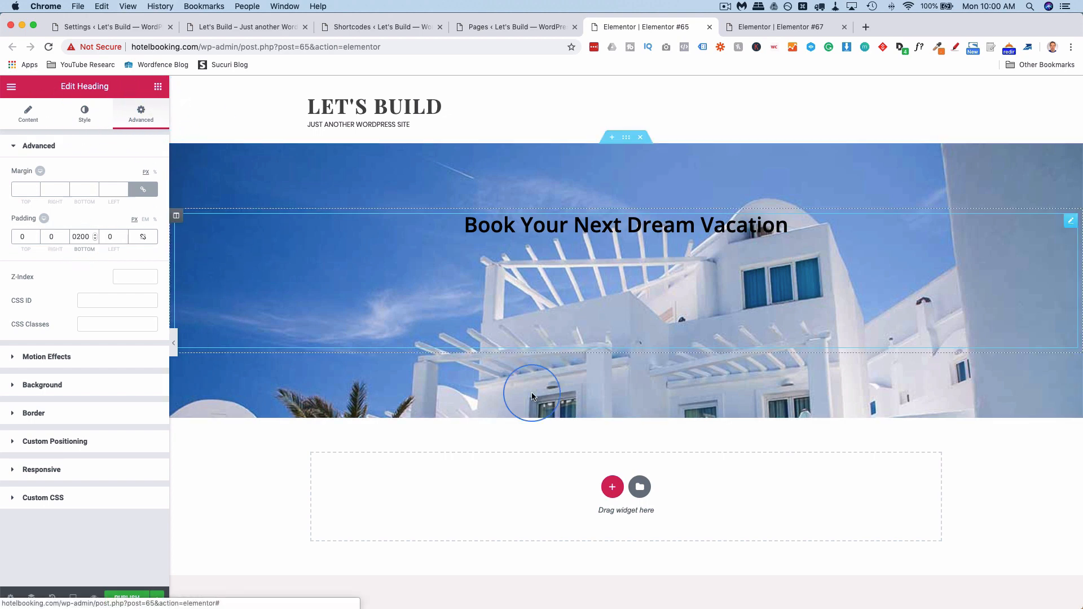
# Add a single-column section below the hero and drop in a Shortcode widget found by searching 'shor'.
pyautogui.click(612, 486)
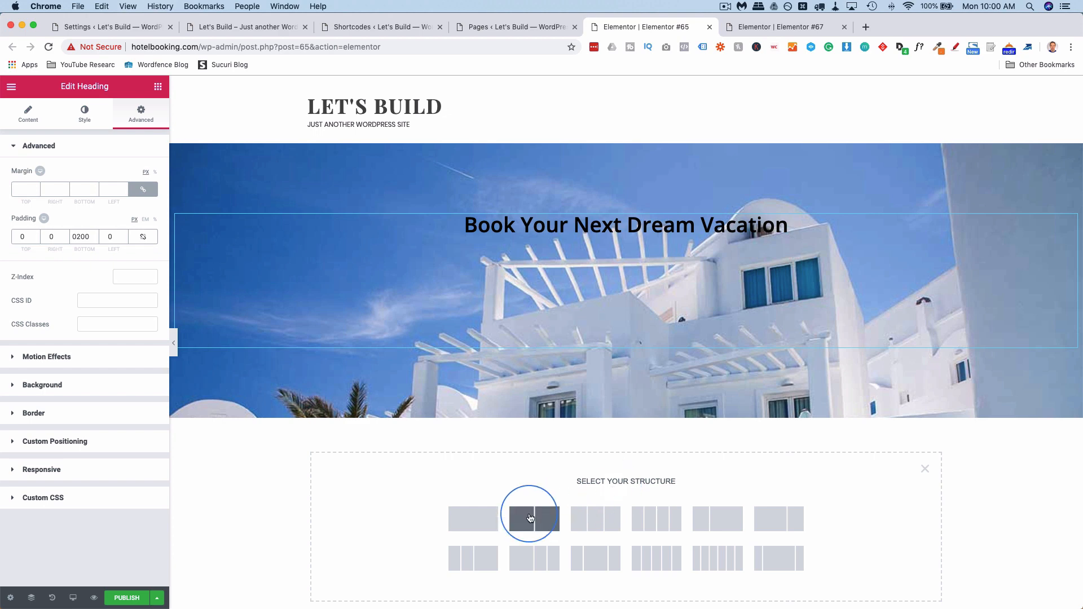
pyautogui.click(471, 524)
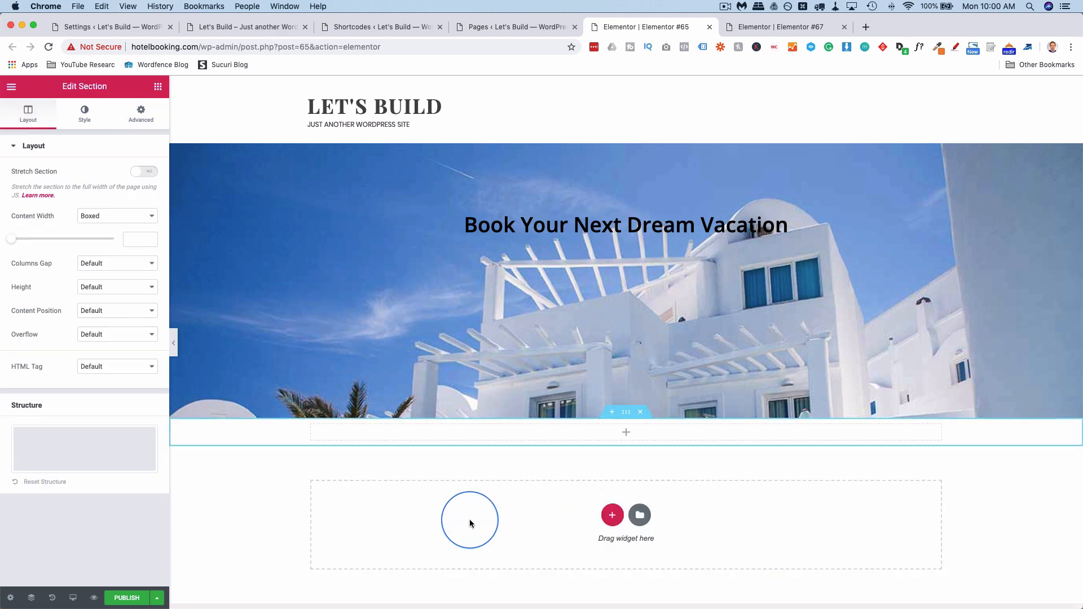
pyautogui.click(158, 86)
pyautogui.click(69, 131)
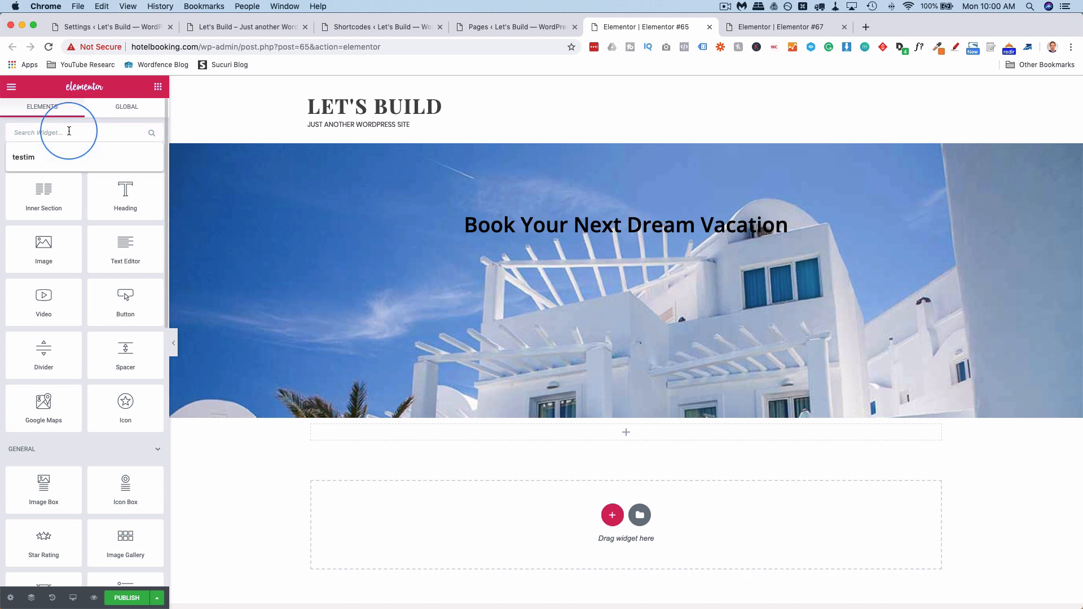
pyautogui.write('shor')
pyautogui.moveTo(53, 175); pyautogui.dragTo(625, 443)
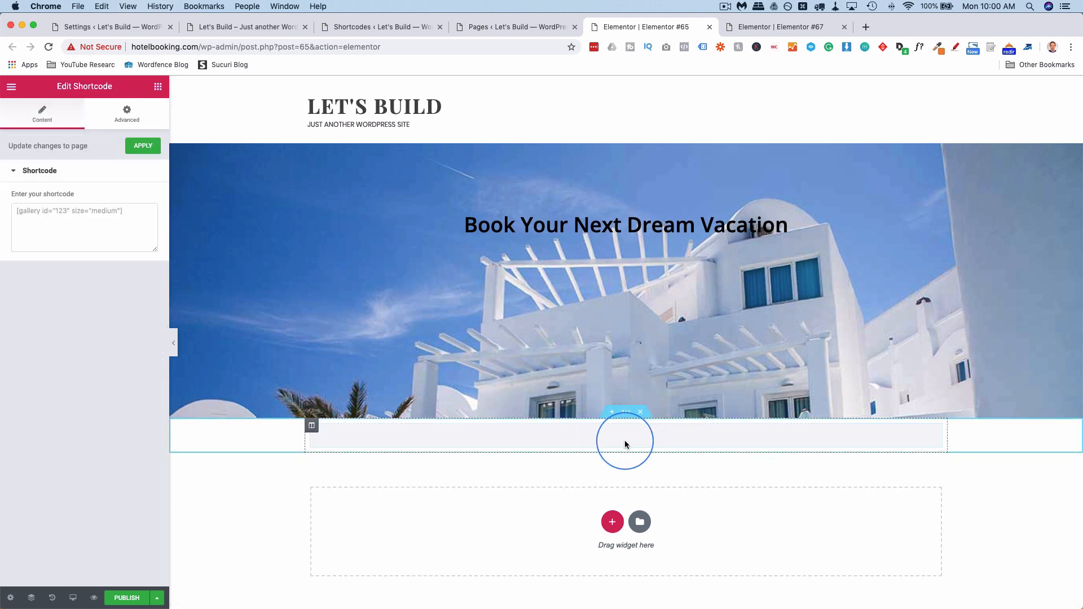
# Copy the [mphb_availability_search] shortcode from the Accommodation Shortcodes reference page.
pyautogui.click(370, 27)
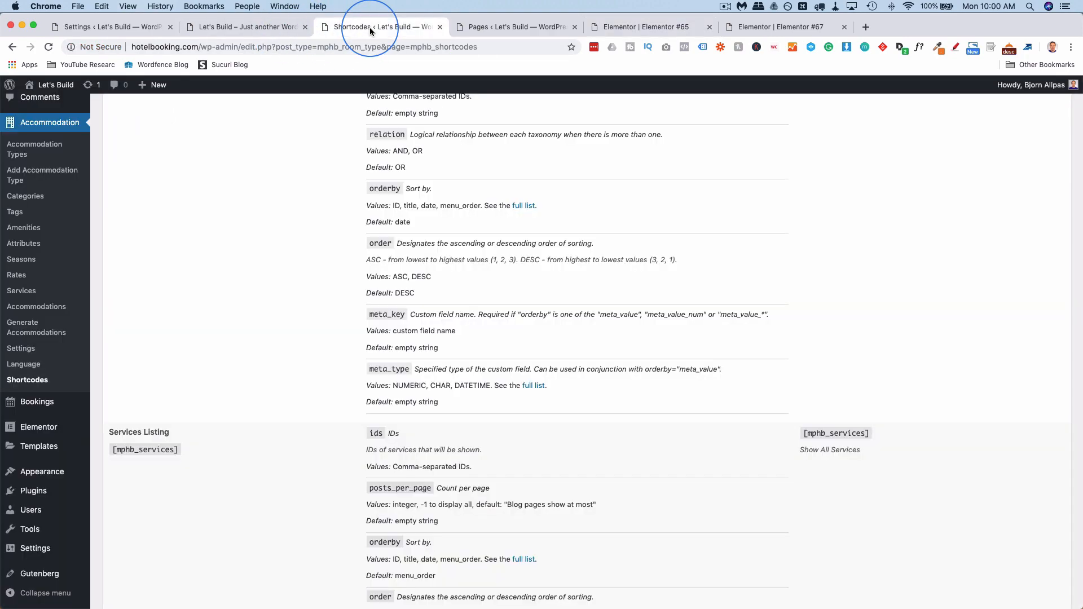
pyautogui.scroll(10, 255, 303)
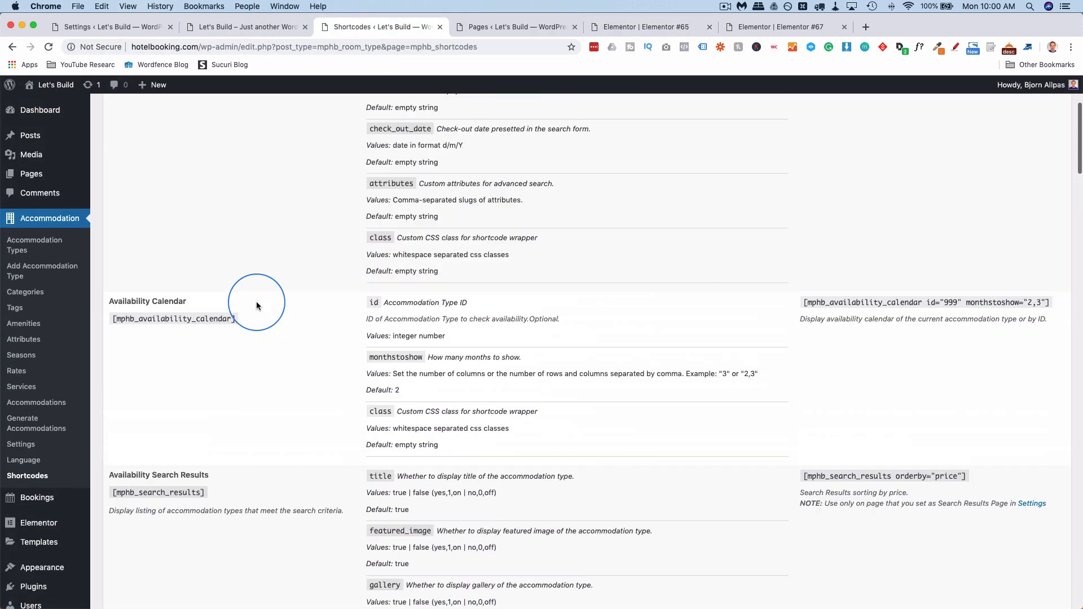
pyautogui.scroll(5, 255, 304)
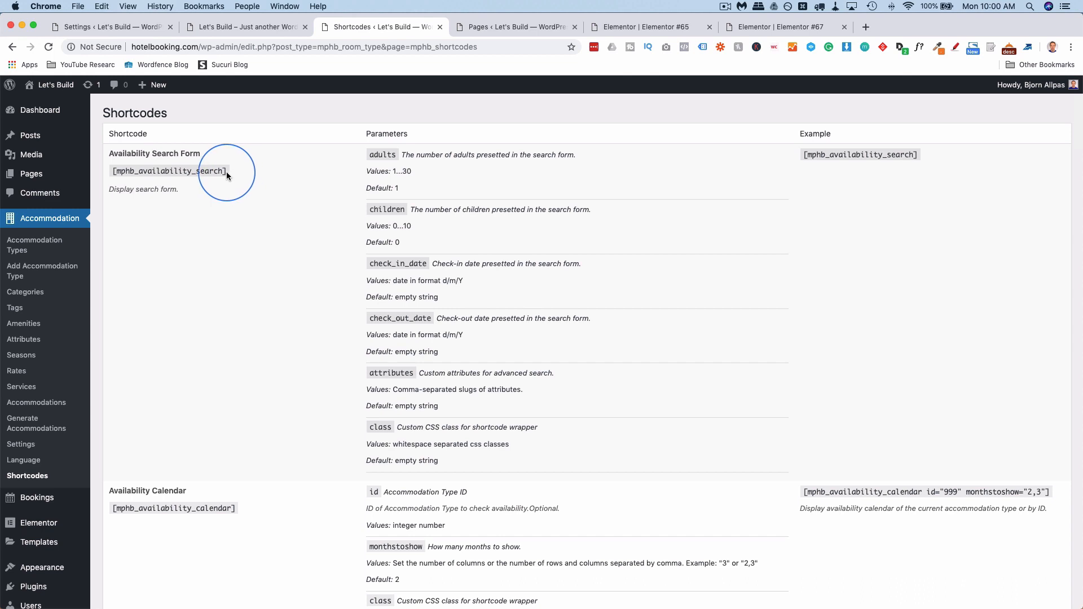
pyautogui.moveTo(220, 173); pyautogui.dragTo(118, 173)
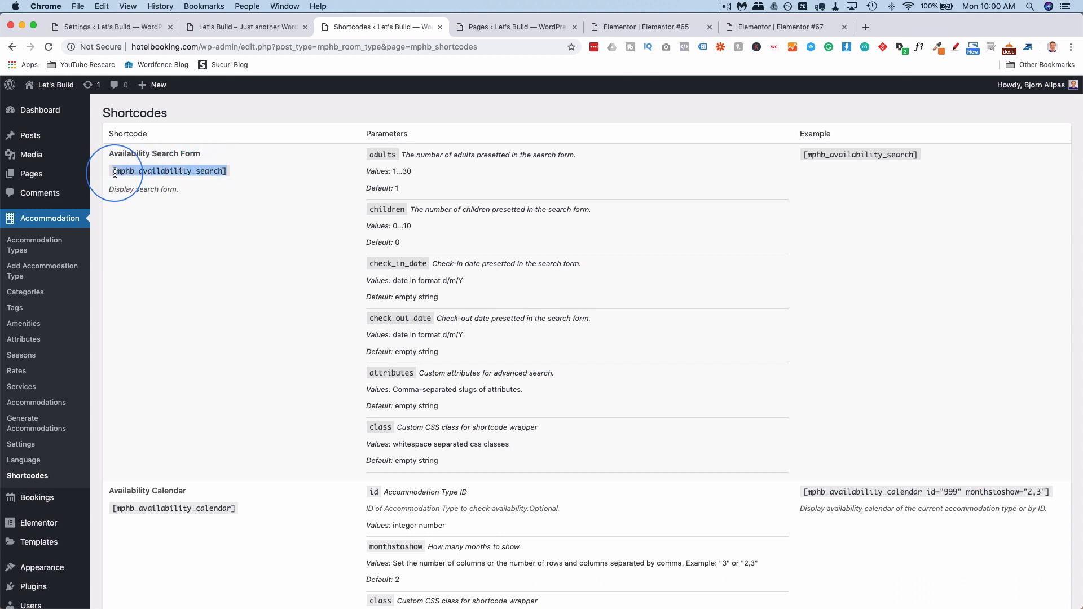
pyautogui.rightClick(124, 176)
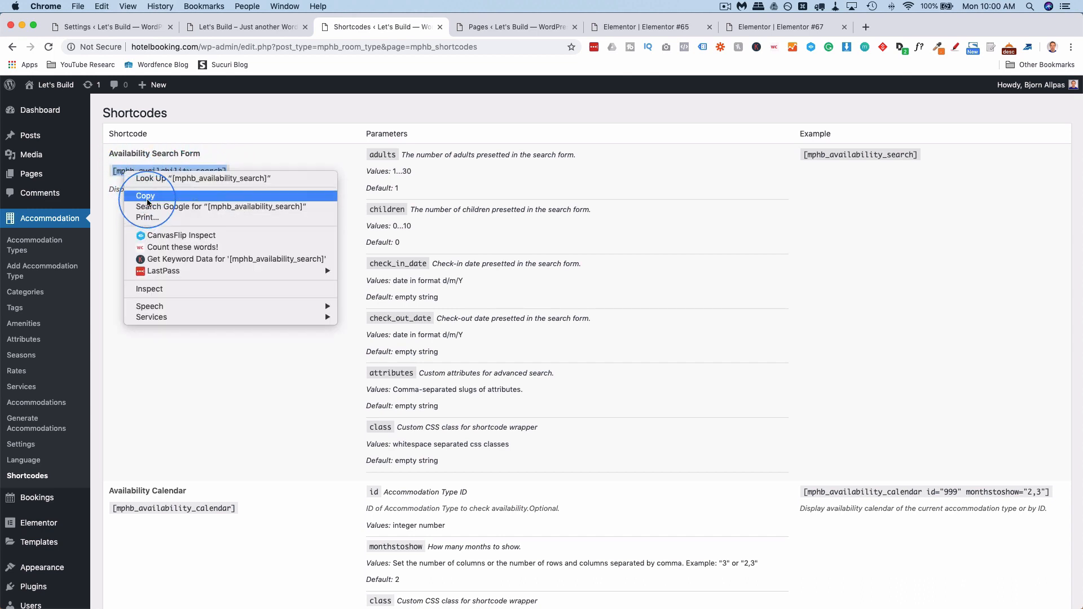
pyautogui.click(149, 192)
# Paste [mphb_availability_search] into the Shortcode widget so the check-in/check-out form renders.
pyautogui.click(613, 28)
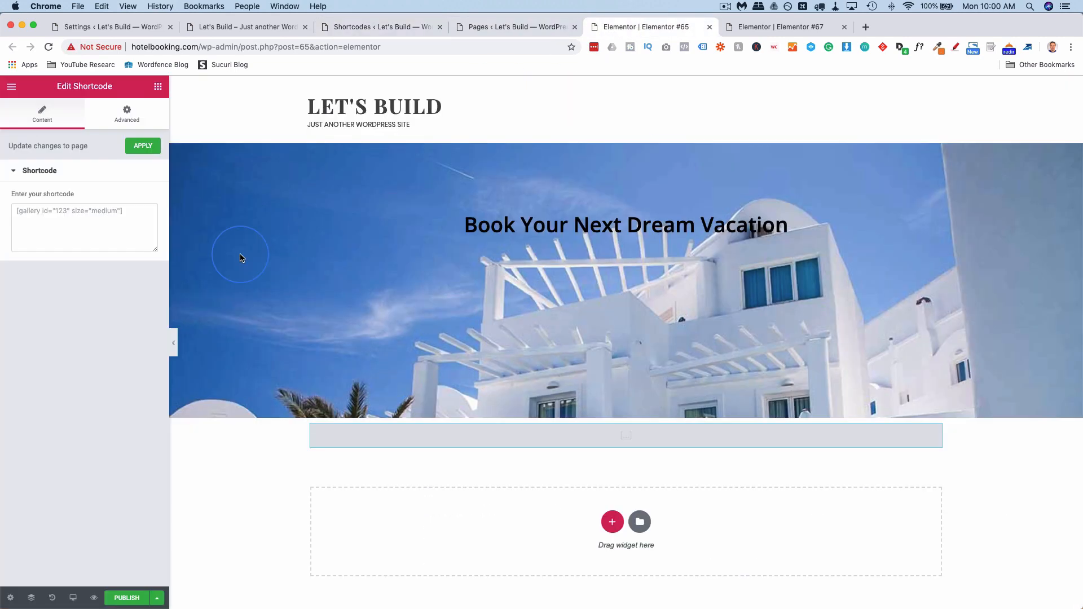
pyautogui.click(127, 236)
pyautogui.press('super+v')
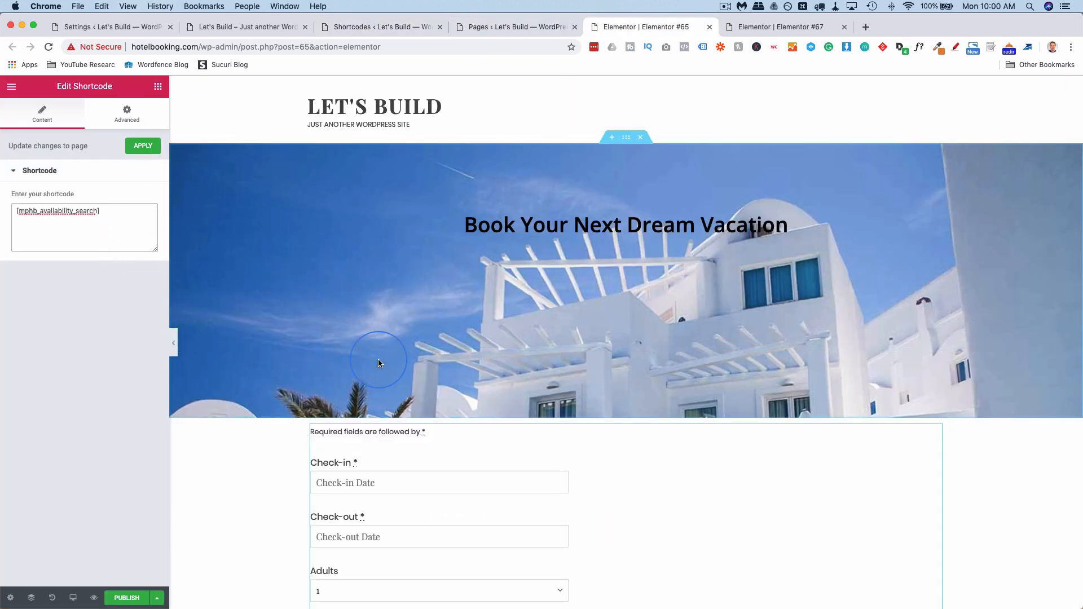
pyautogui.scroll(-5, 302, 406)
pyautogui.scroll(-2, 400, 346)
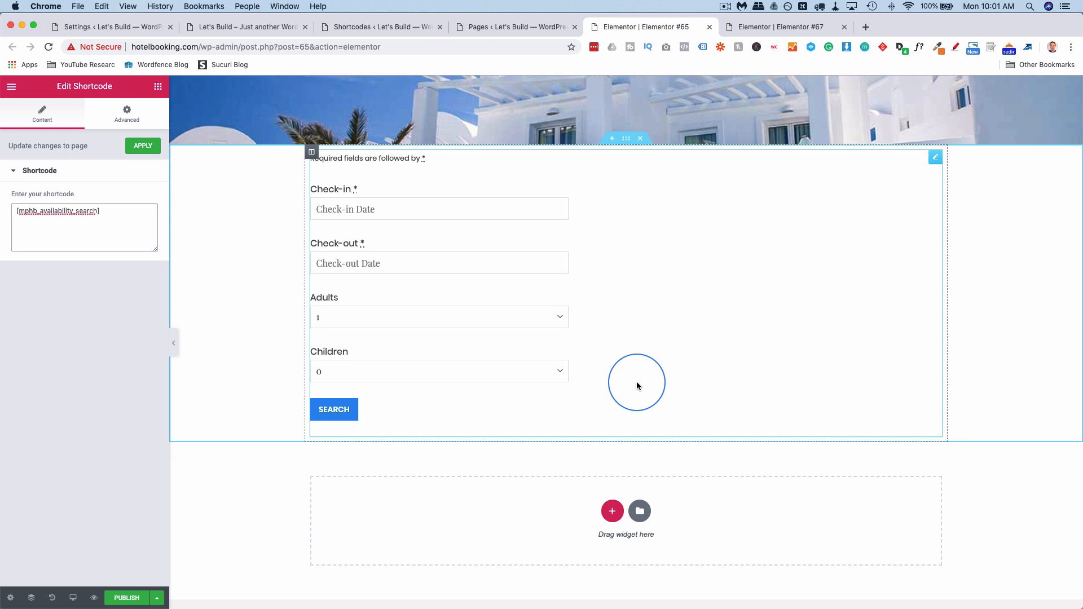
pyautogui.scroll(7, 636, 383)
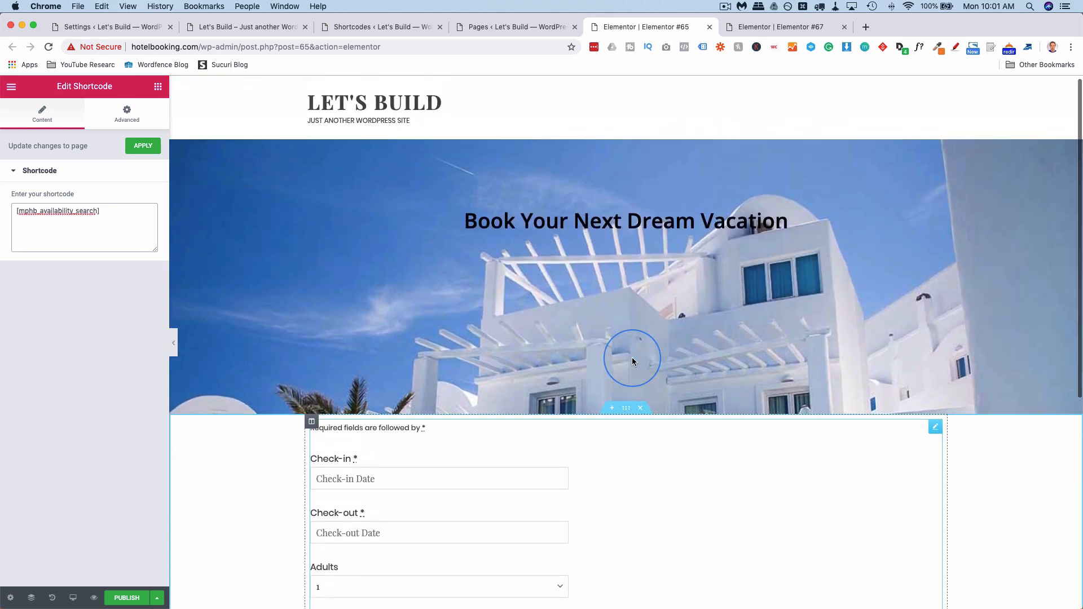
# Unlink the form section's margin and set its top margin to -150.
pyautogui.click(627, 408)
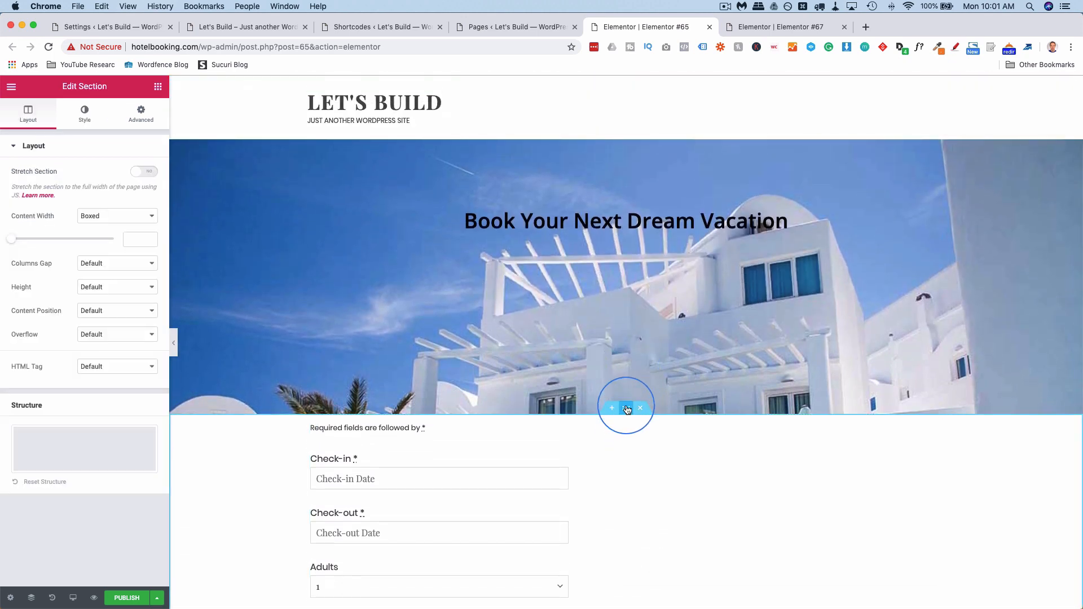
pyautogui.click(141, 115)
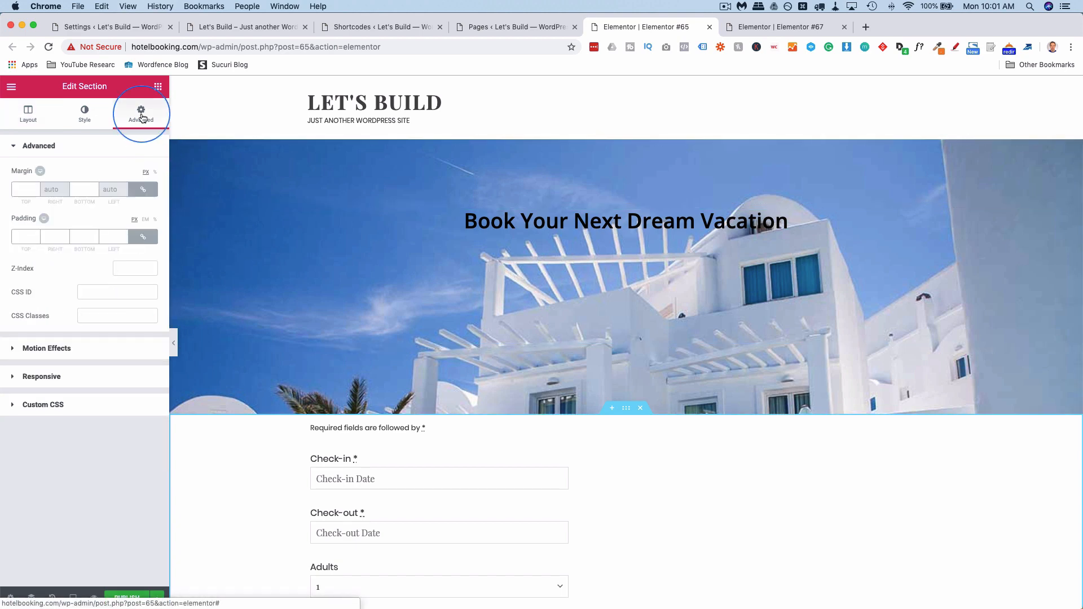
pyautogui.click(150, 188)
pyautogui.click(35, 187)
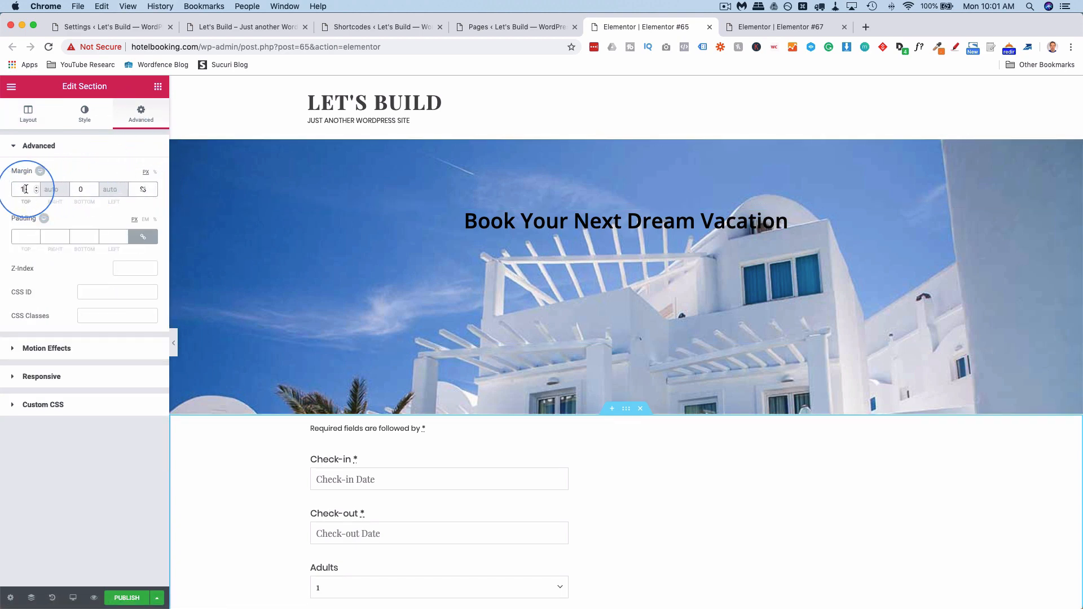
pyautogui.write('-1')
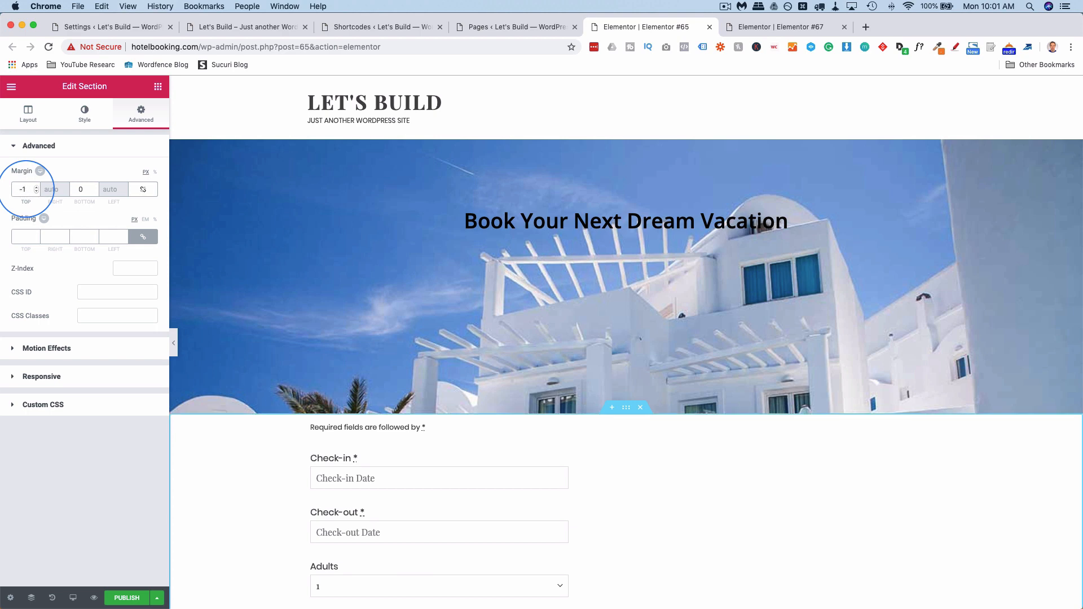
pyautogui.write('00')
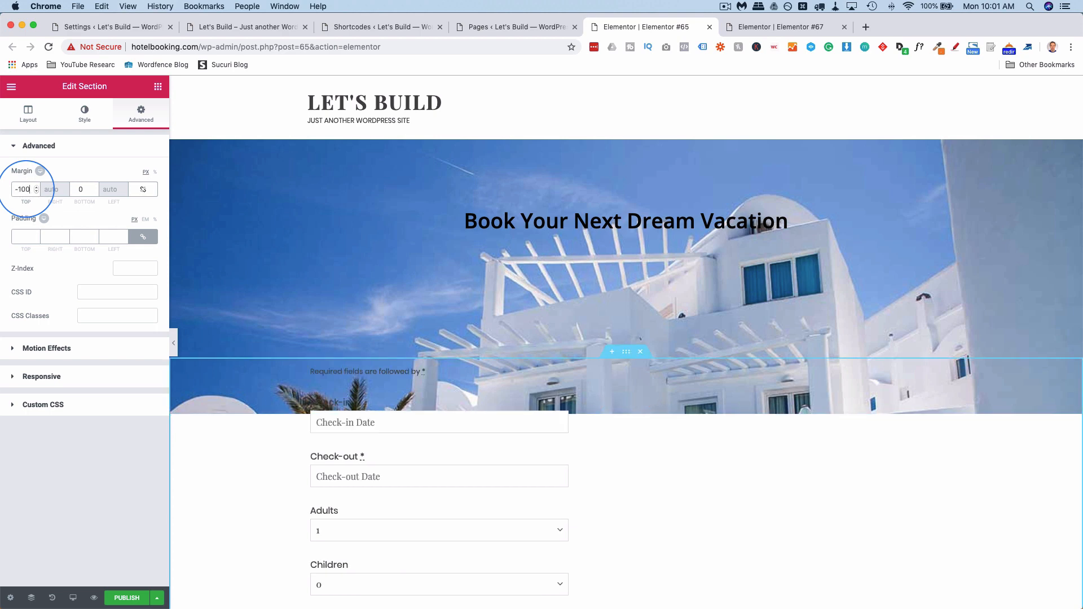
pyautogui.press('BackSpace')
pyautogui.write('2')
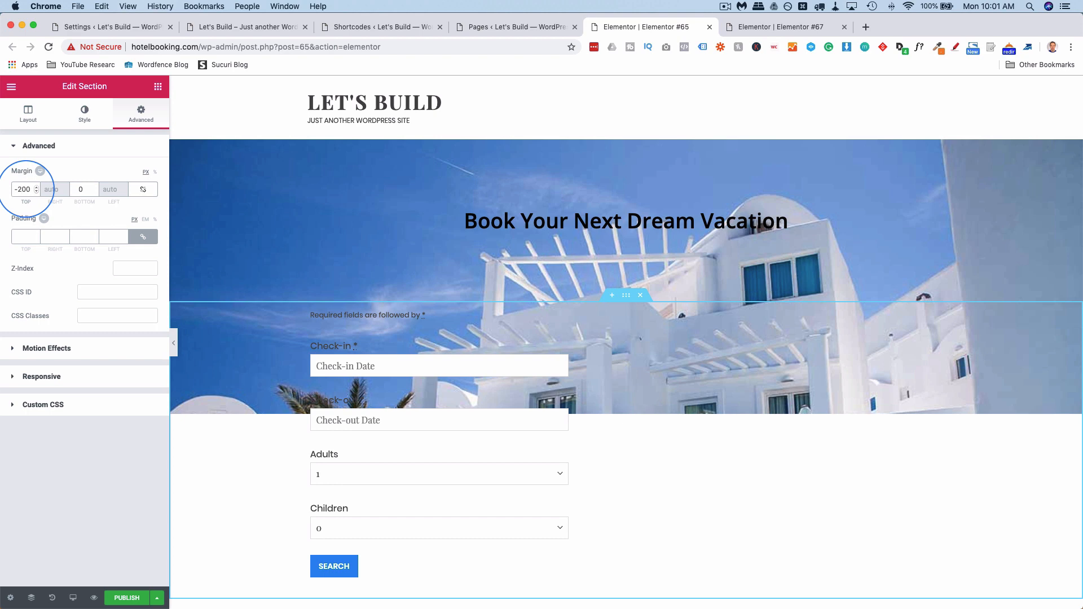
pyautogui.press('BackSpace')
pyautogui.press('BackSpace')
pyautogui.press('BackSpace')
pyautogui.write('150')
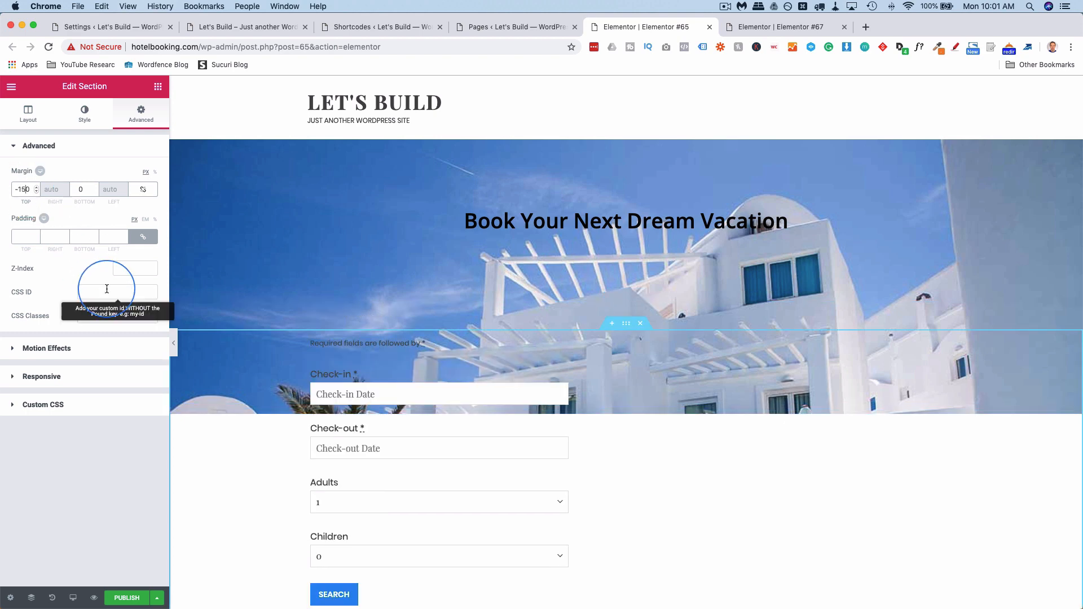
# Try white and light grey section backgrounds, then clear the colour to keep it transparent.
pyautogui.click(85, 114)
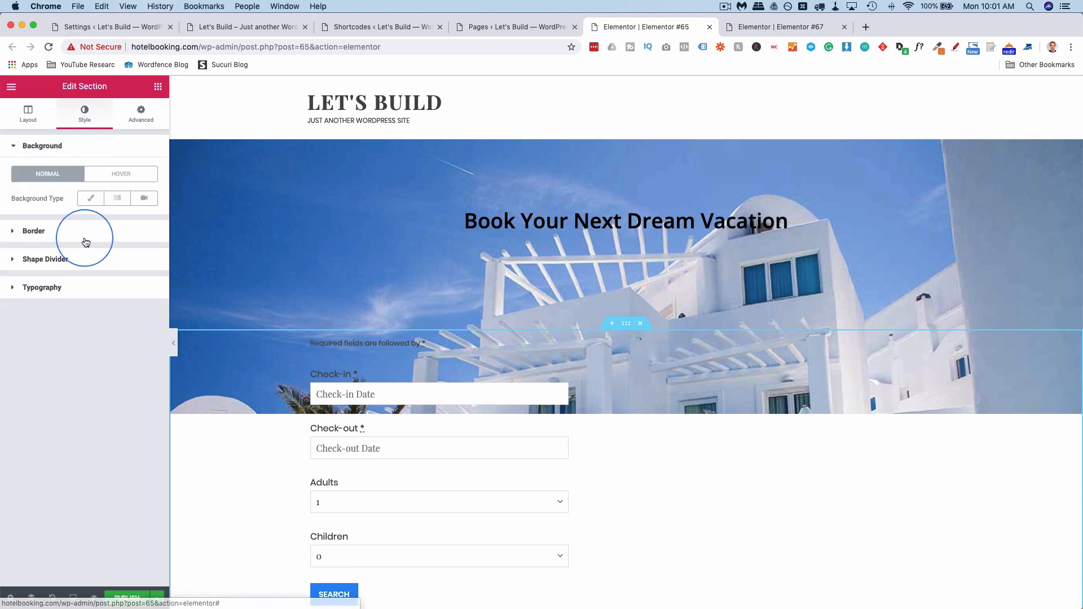
pyautogui.click(91, 198)
pyautogui.click(142, 223)
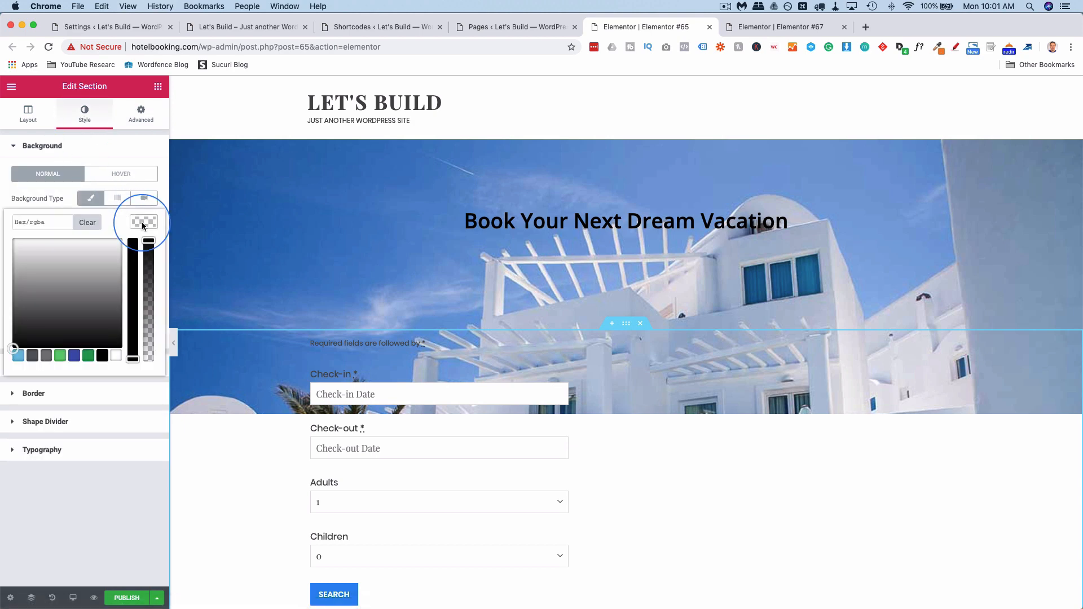
pyautogui.moveTo(48, 261); pyautogui.dragTo(5, 227)
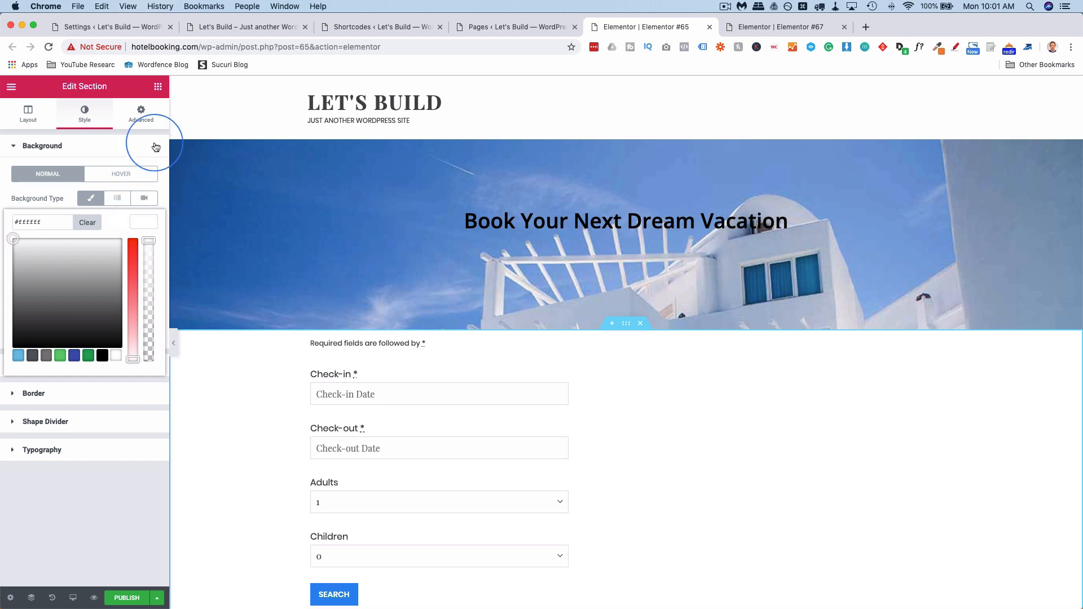
pyautogui.click(90, 223)
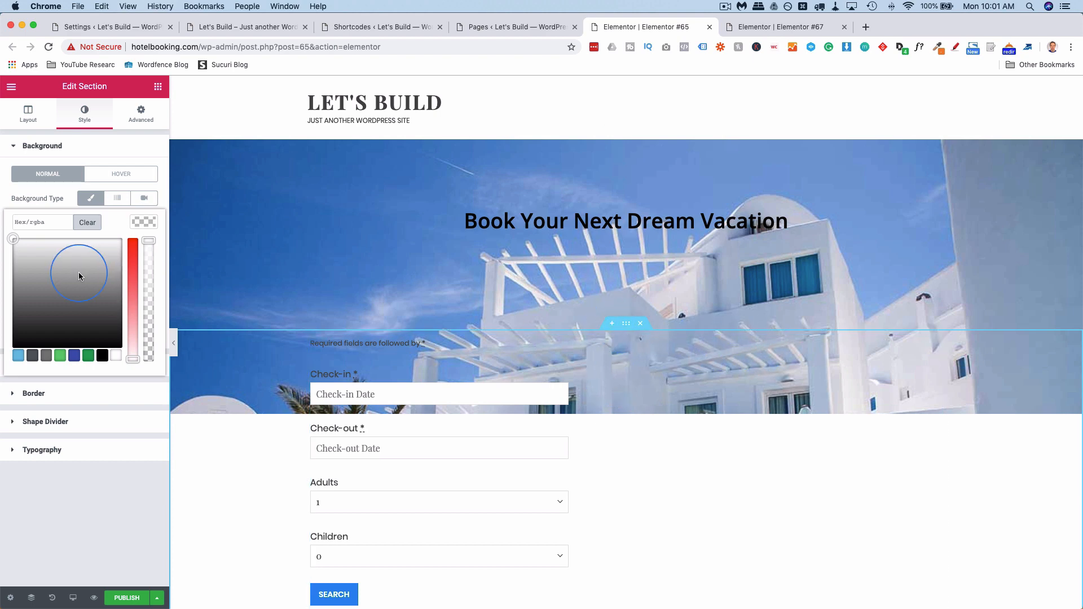
pyautogui.moveTo(79, 272); pyautogui.dragTo(12, 238)
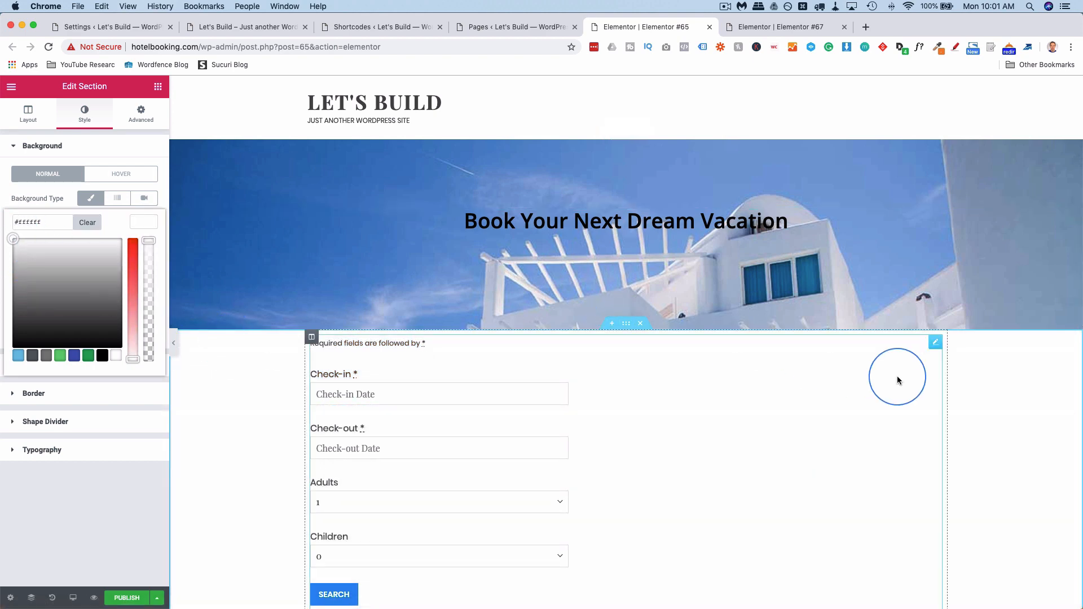
pyautogui.click(88, 222)
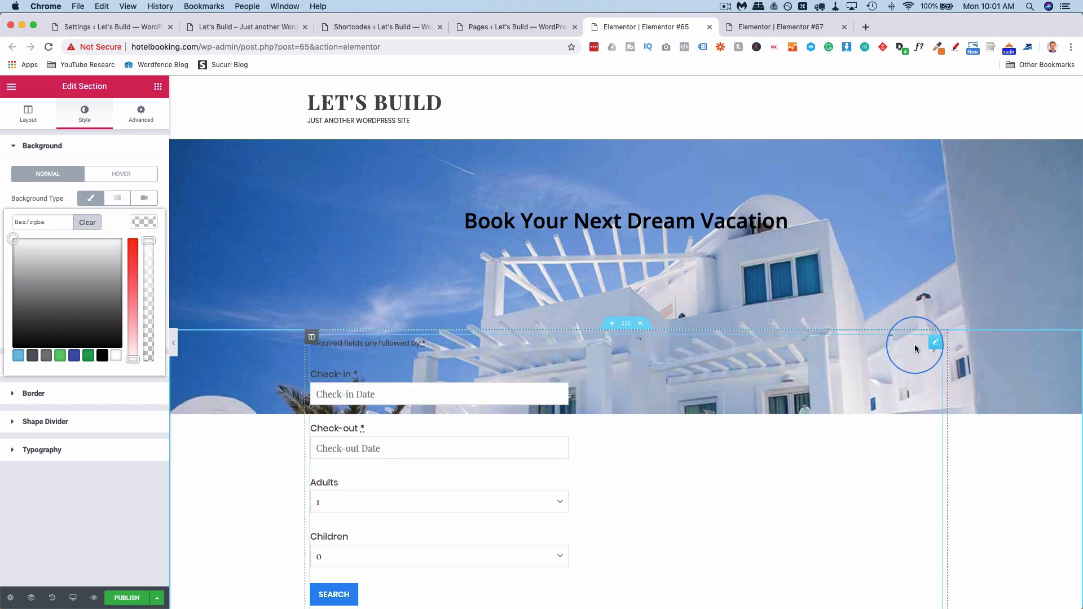
pyautogui.click(935, 341)
# Give the booking form Shortcode widget a white classic background.
pyautogui.click(132, 120)
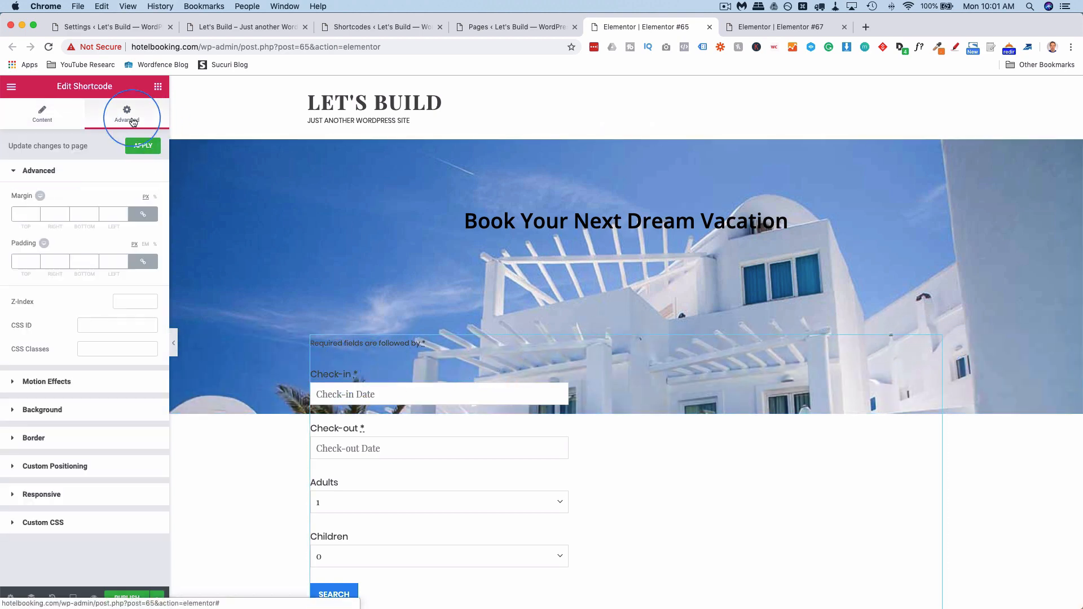
pyautogui.click(63, 409)
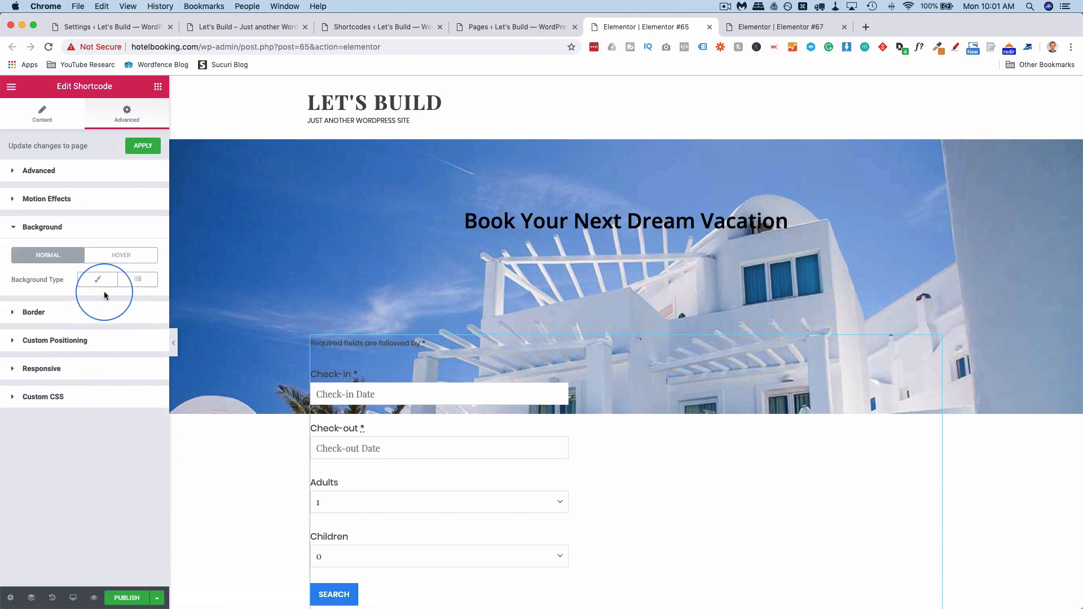
pyautogui.click(98, 280)
pyautogui.click(145, 303)
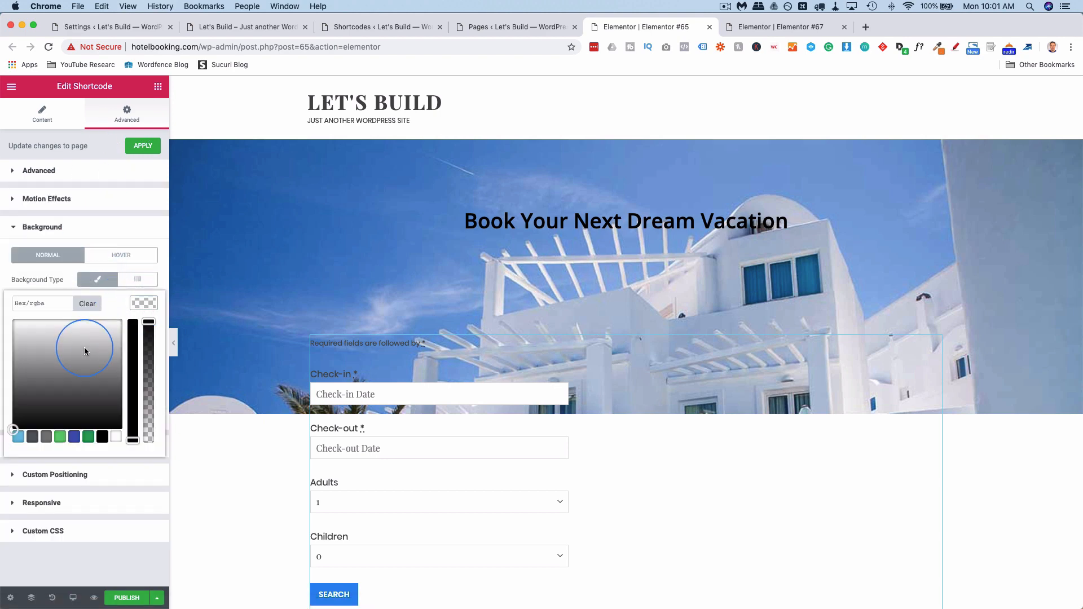
pyautogui.moveTo(84, 349); pyautogui.dragTo(2, 314)
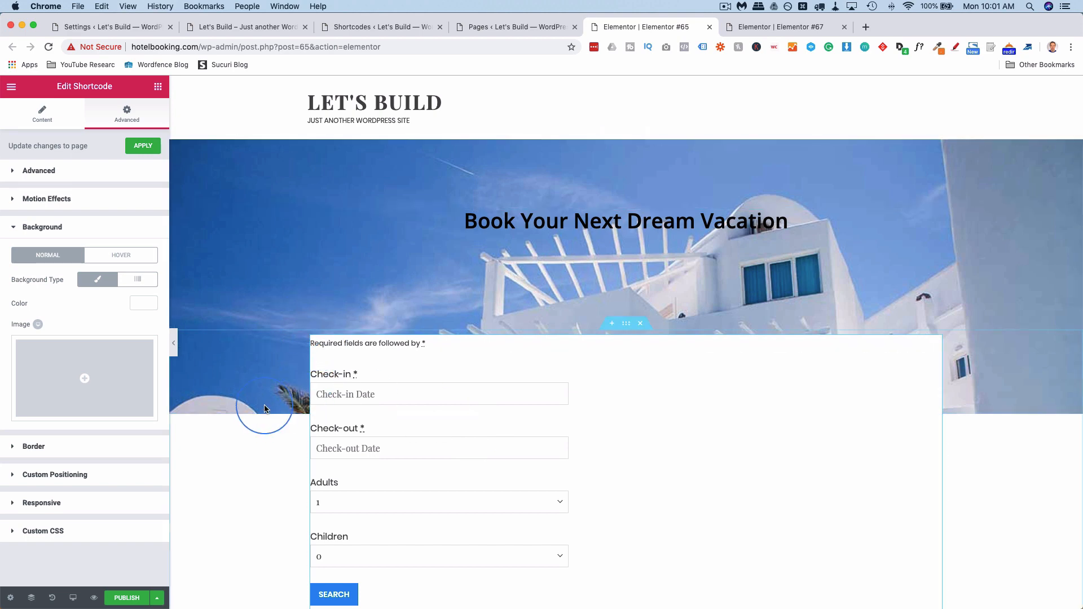
# Set the booking form widget's padding to 20 on all linked sides.
pyautogui.click(66, 171)
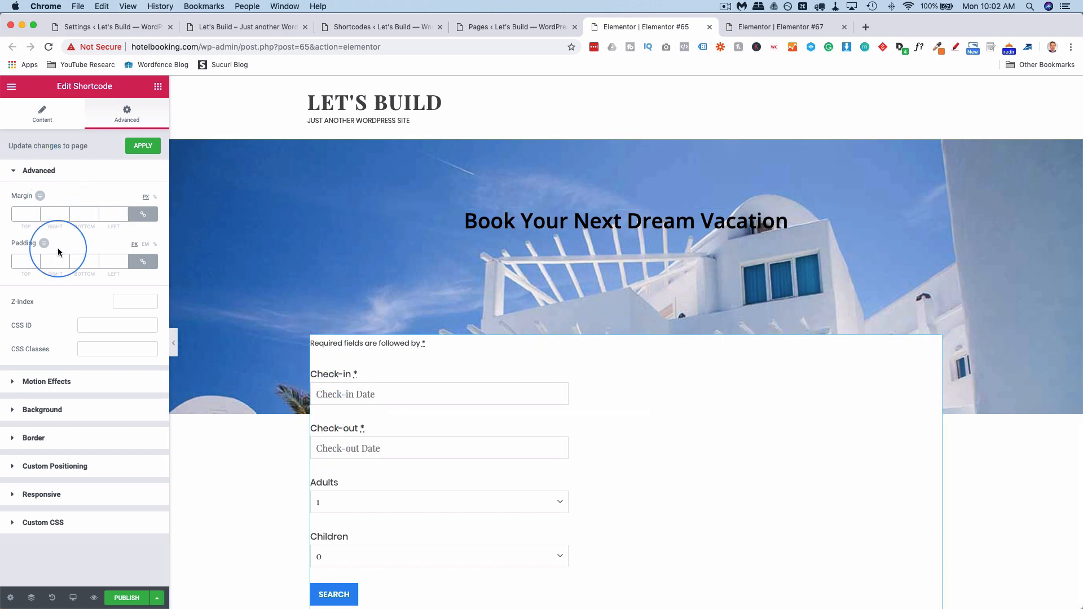
pyautogui.click(34, 259)
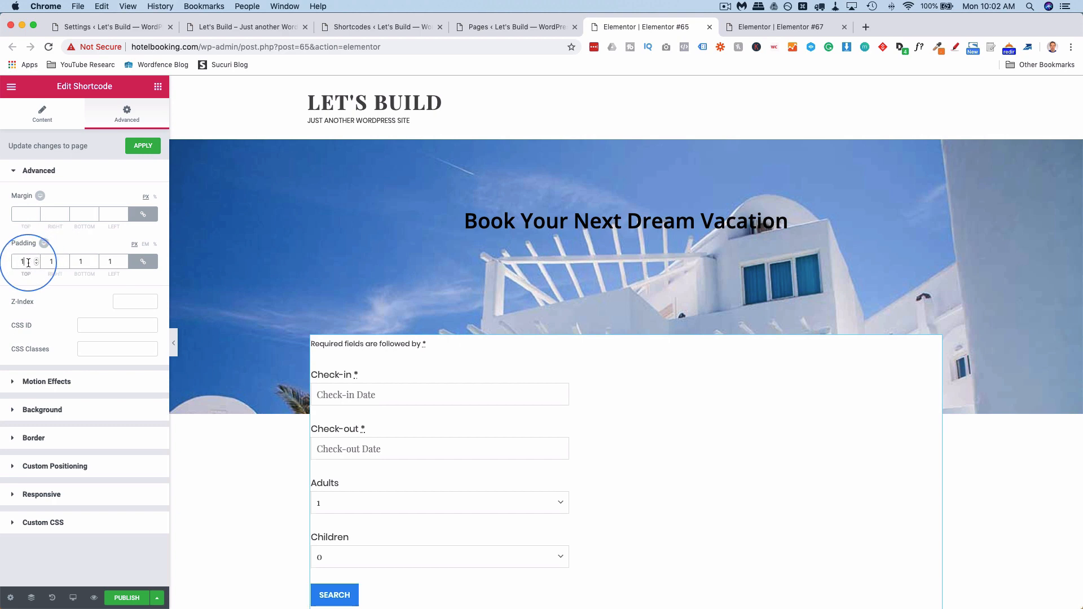
pyautogui.press('BackSpace')
pyautogui.write('20')
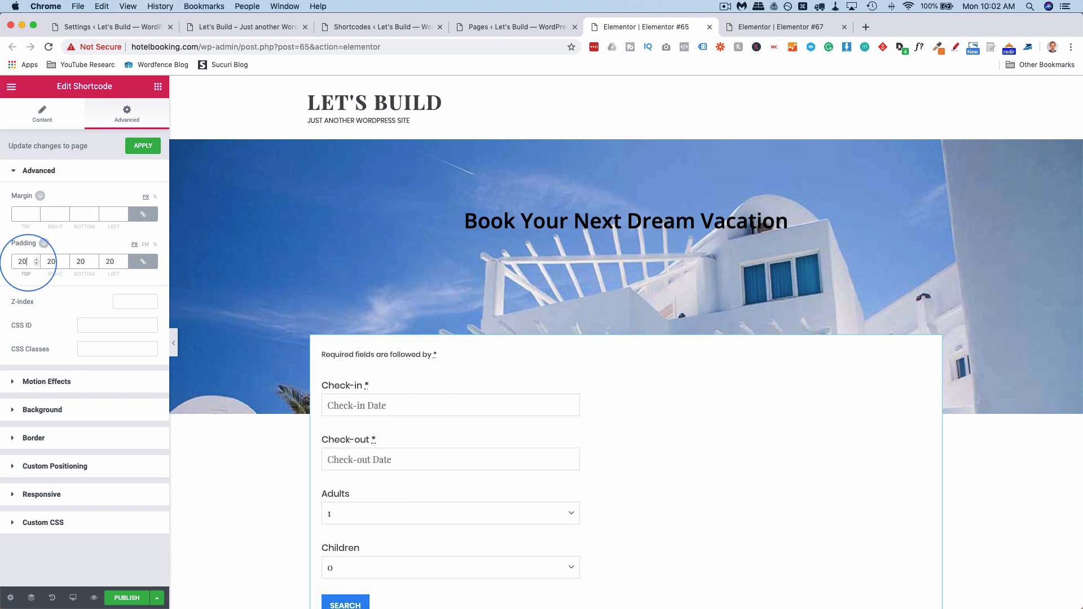
pyautogui.click(559, 368)
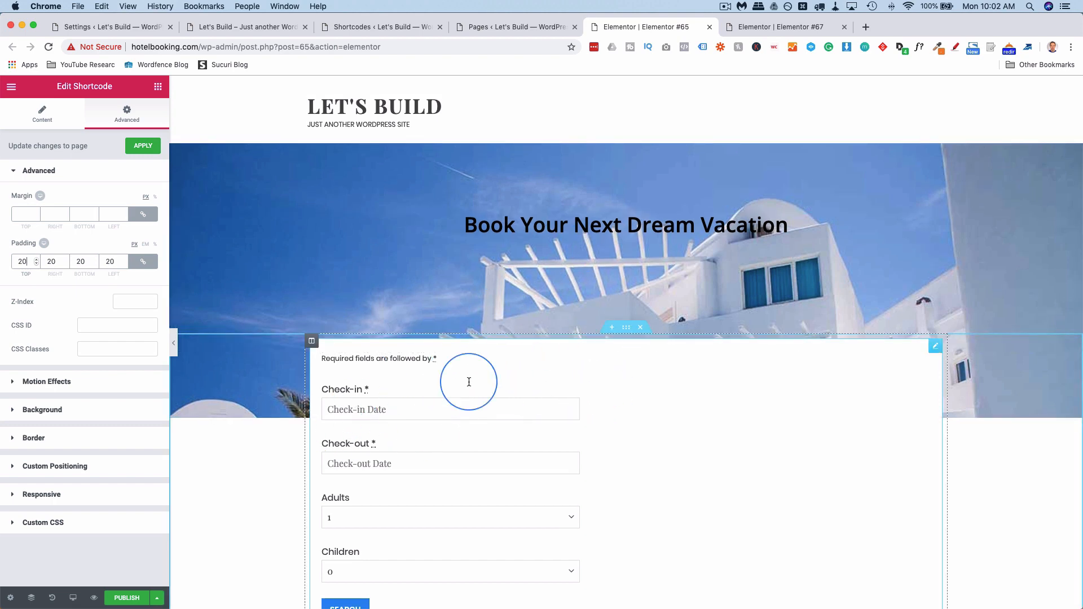
pyautogui.scroll(-3, 643, 434)
pyautogui.scroll(-3, 647, 435)
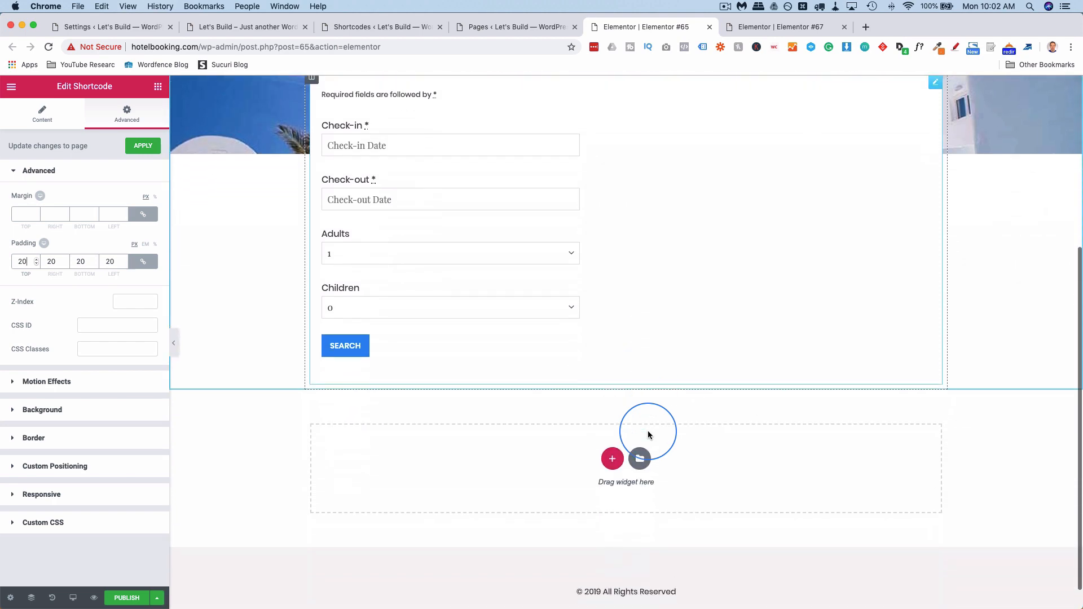
pyautogui.scroll(2, 647, 434)
pyautogui.scroll(5, 649, 435)
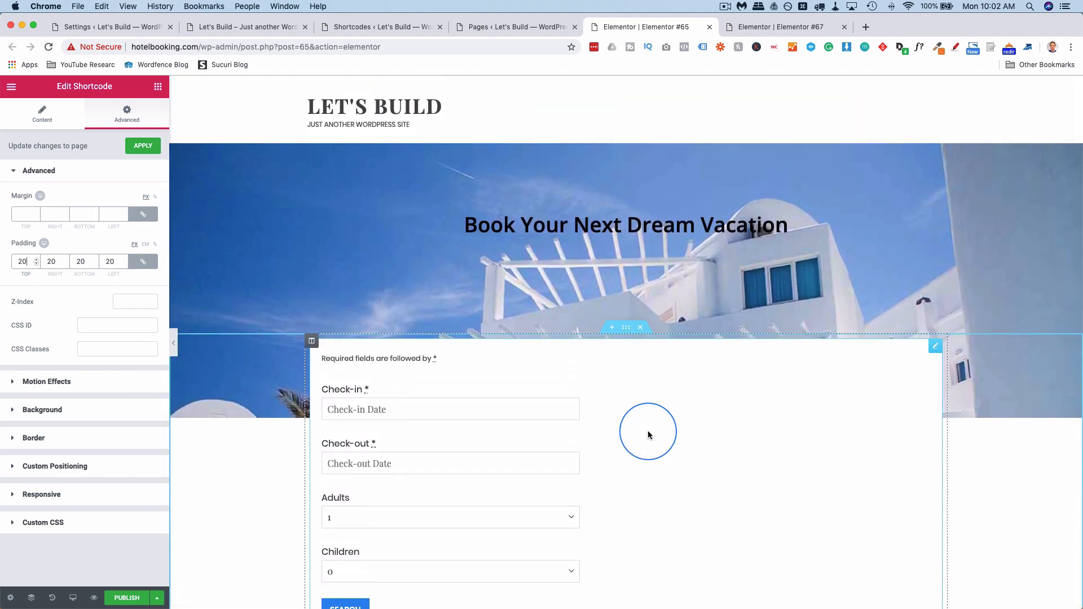
pyautogui.scroll(-1, 600, 418)
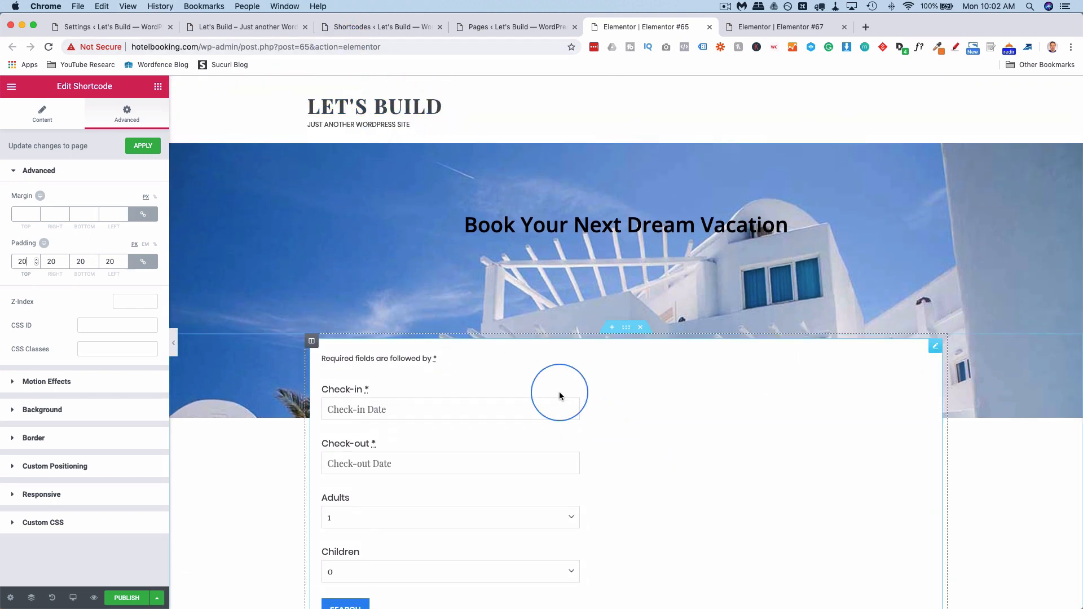
pyautogui.scroll(-5, 559, 395)
pyautogui.scroll(-1, 560, 395)
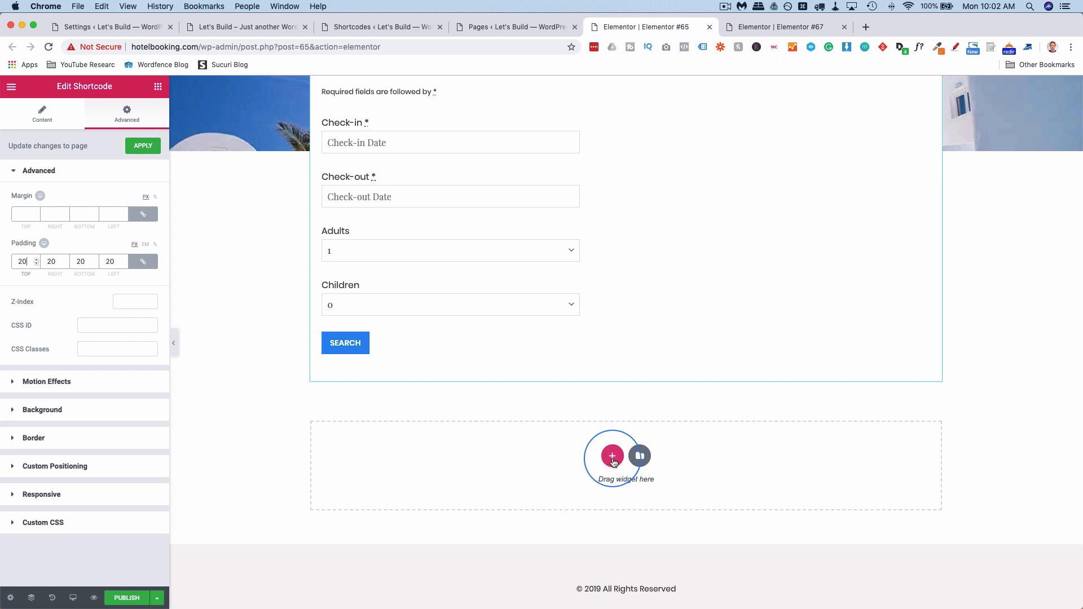
# Add a single-column section below the form with an Inner Section expanded to three columns.
pyautogui.click(613, 460)
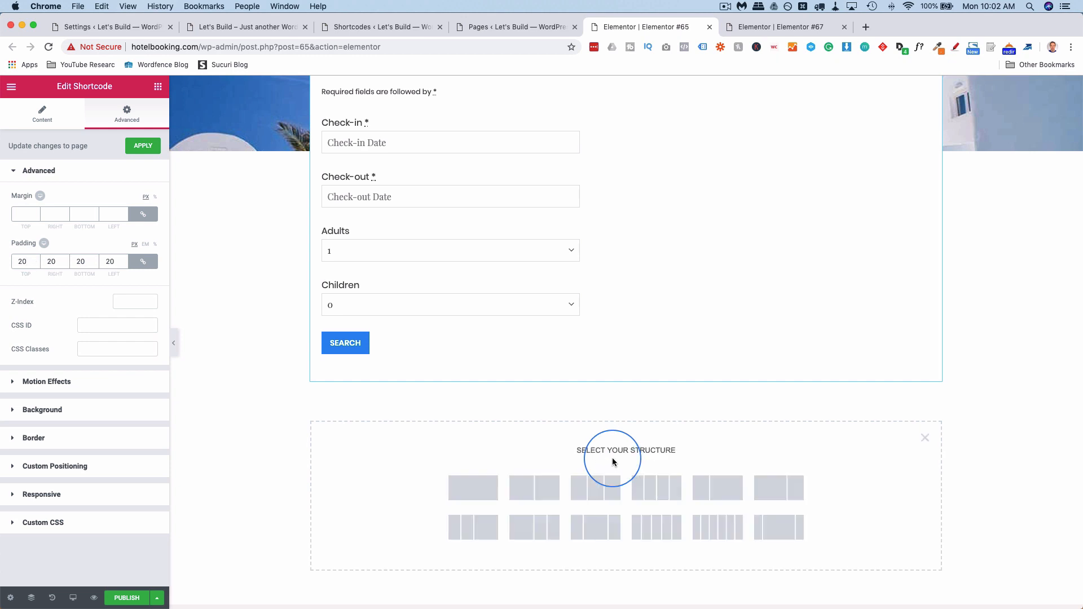
pyautogui.click(472, 494)
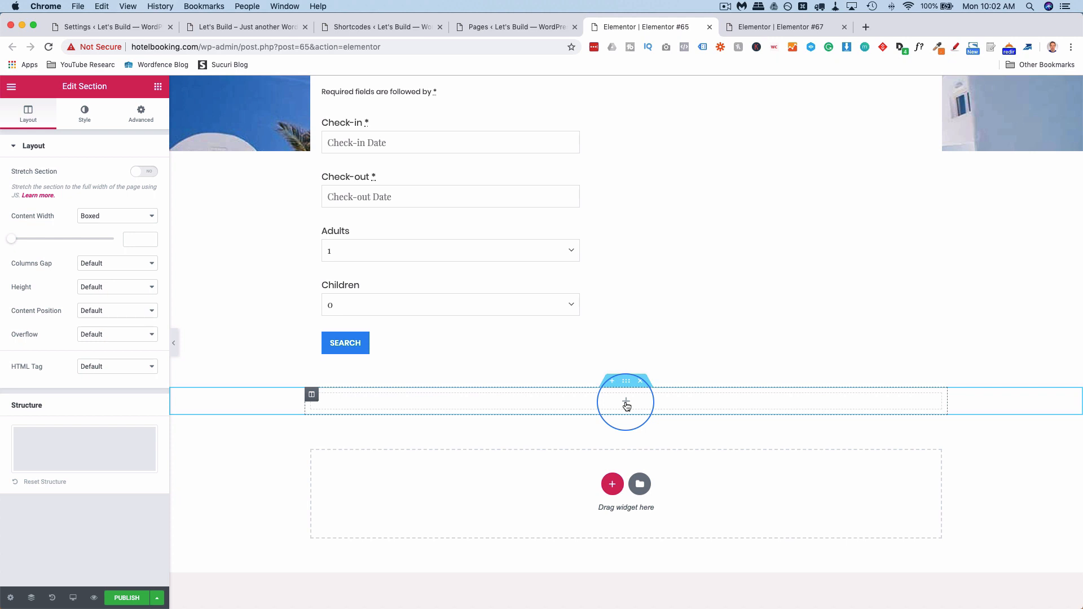
pyautogui.click(627, 406)
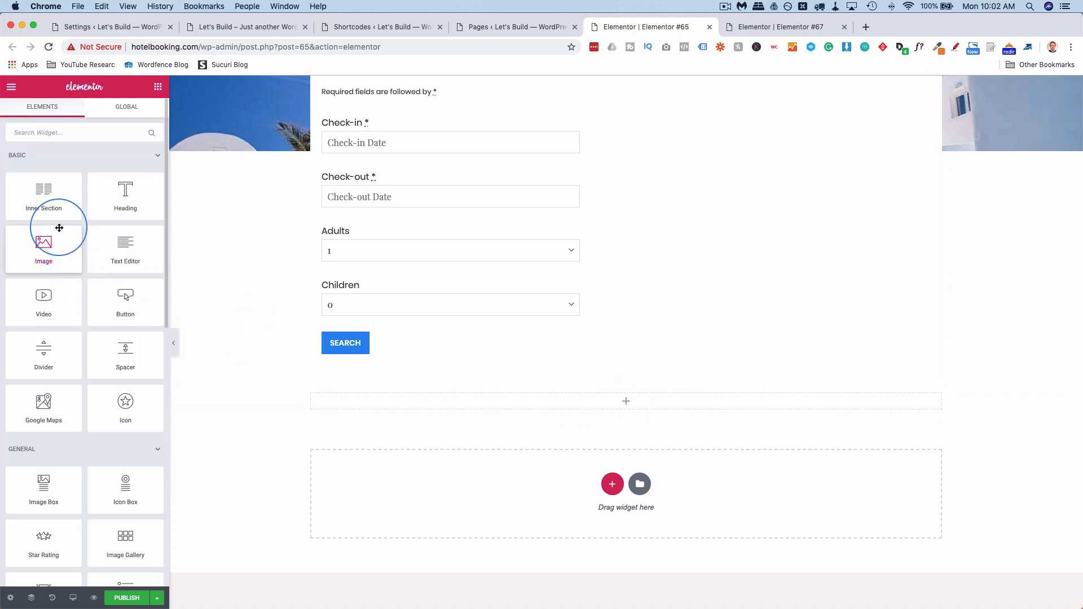
pyautogui.moveTo(52, 206); pyautogui.dragTo(633, 400)
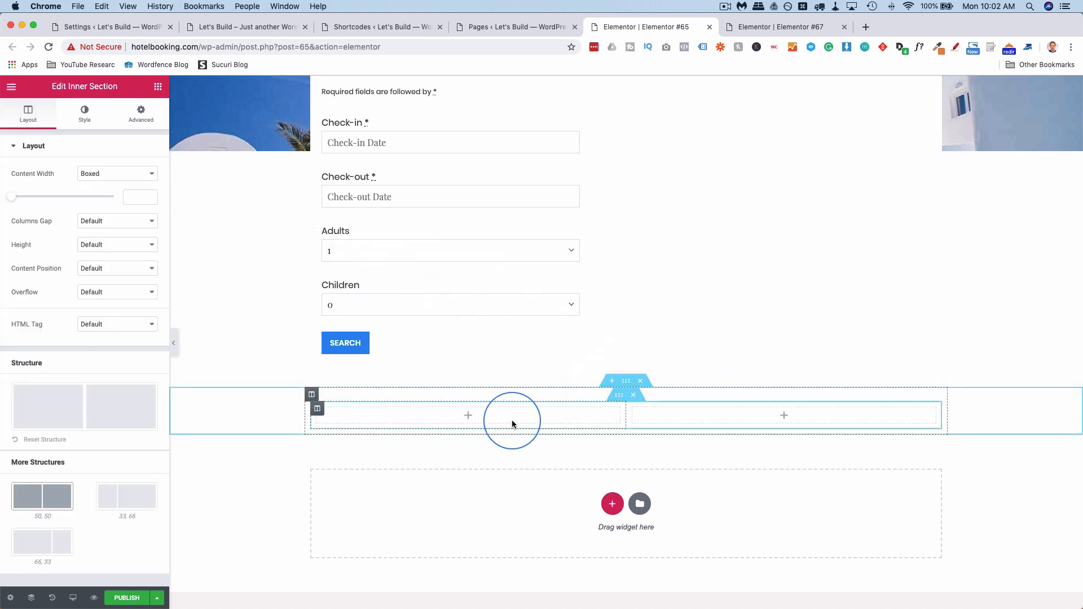
pyautogui.scroll(-1, 512, 420)
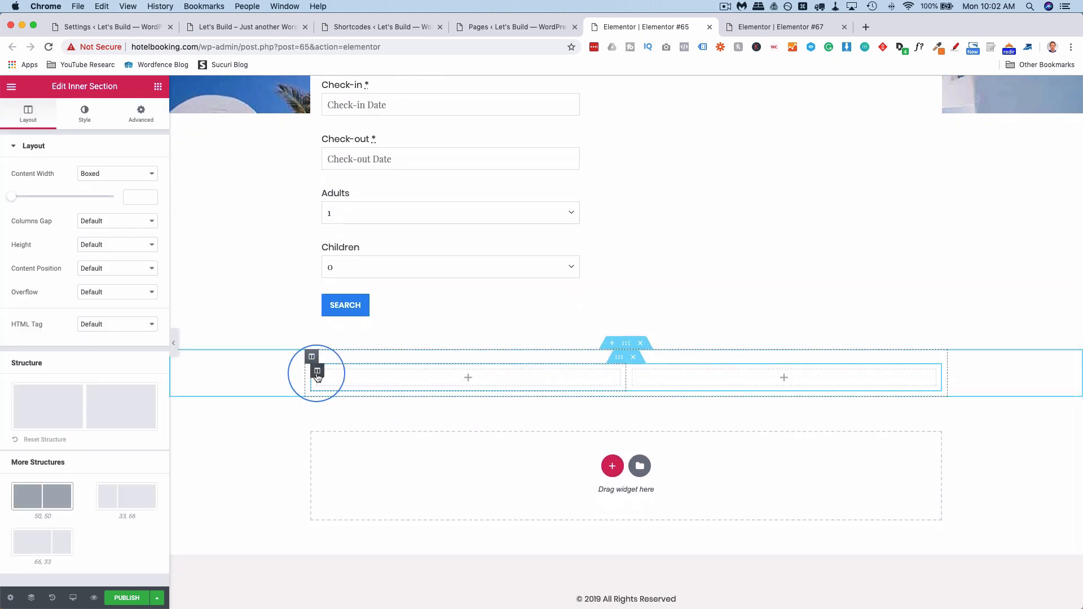
pyautogui.rightClick(317, 377)
pyautogui.click(367, 422)
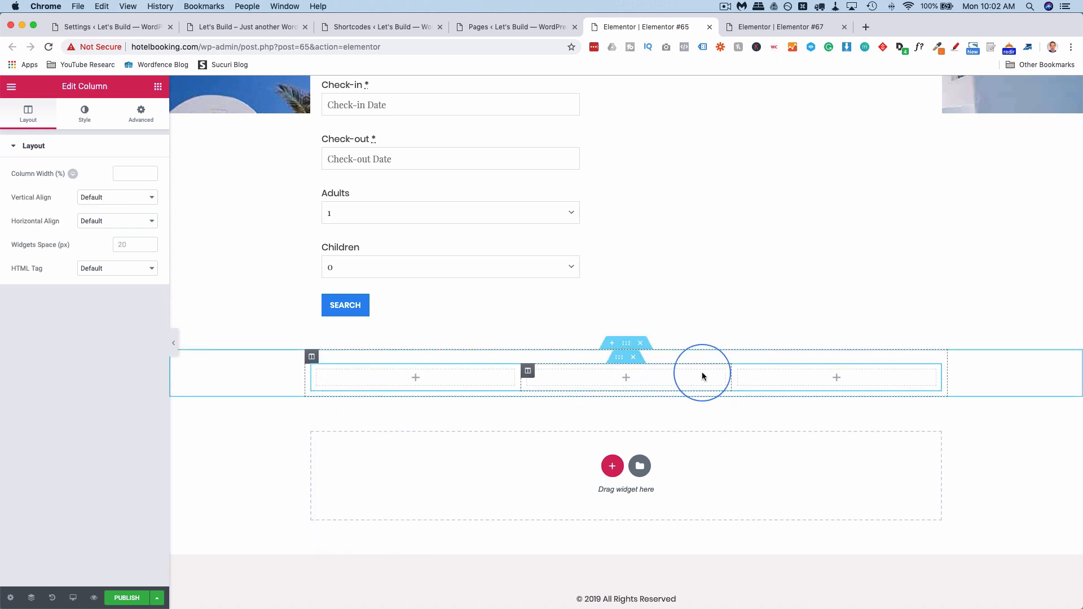
pyautogui.click(375, 27)
pyautogui.scroll(-10, 236, 374)
pyautogui.scroll(-15, 237, 378)
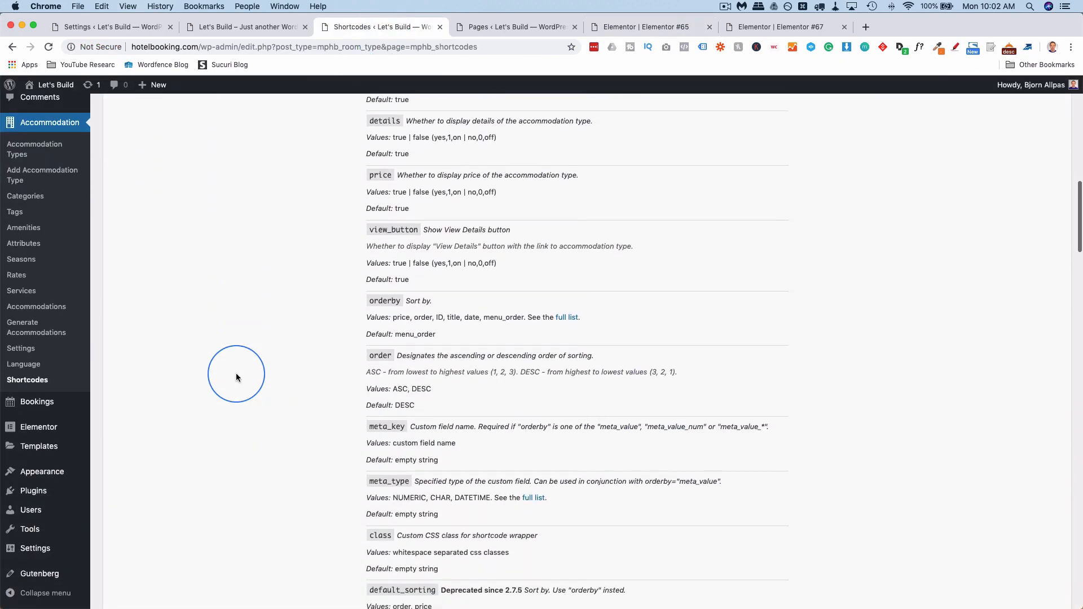
pyautogui.scroll(-8, 236, 377)
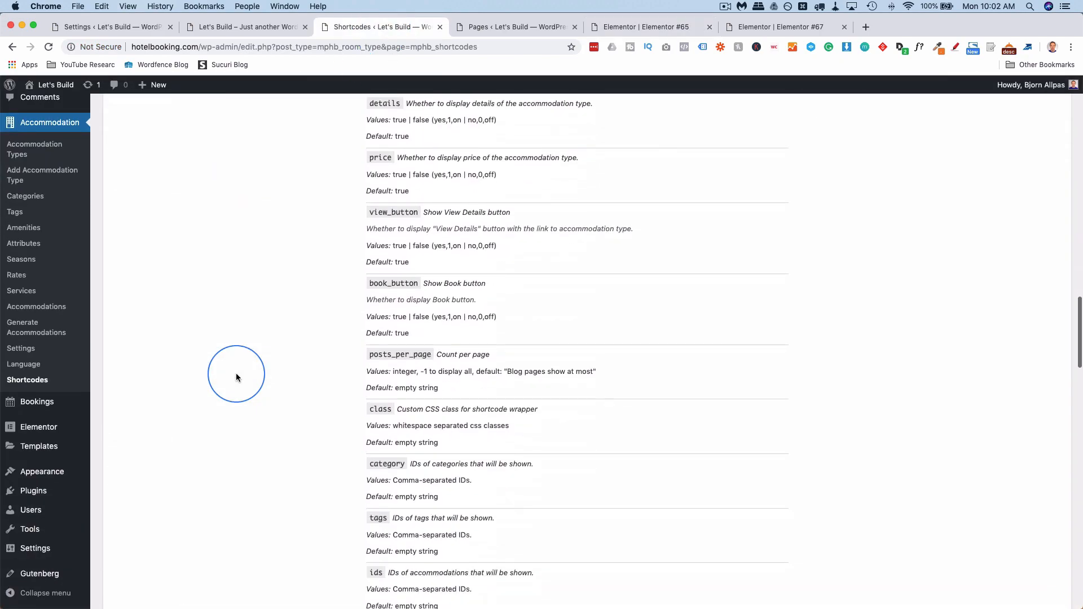
pyautogui.scroll(8, 236, 377)
pyautogui.scroll(4, 236, 377)
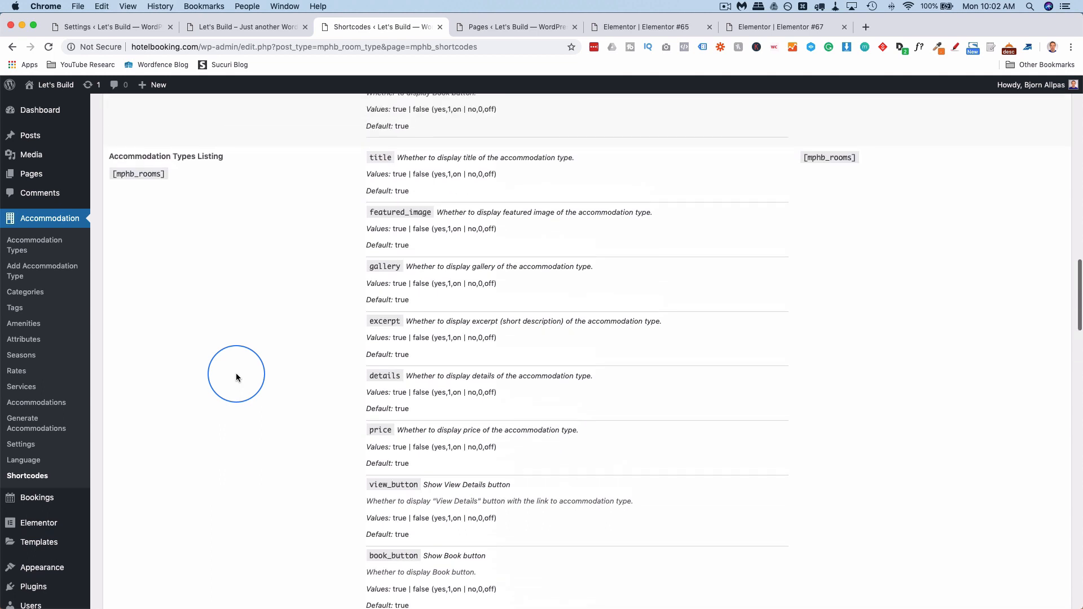
pyautogui.moveTo(166, 182); pyautogui.dragTo(115, 179)
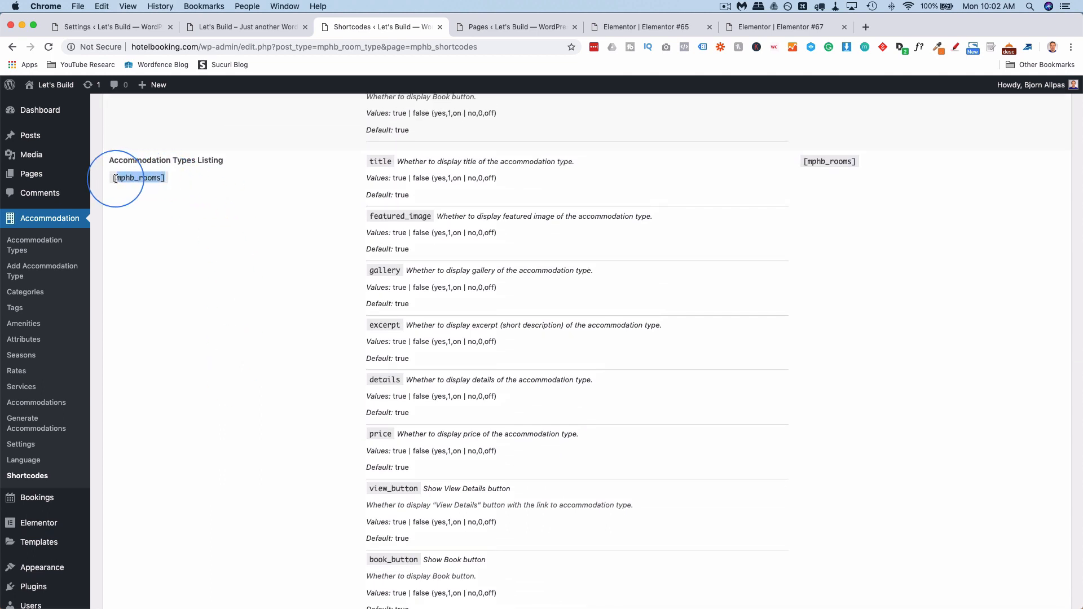
pyautogui.rightClick(133, 179)
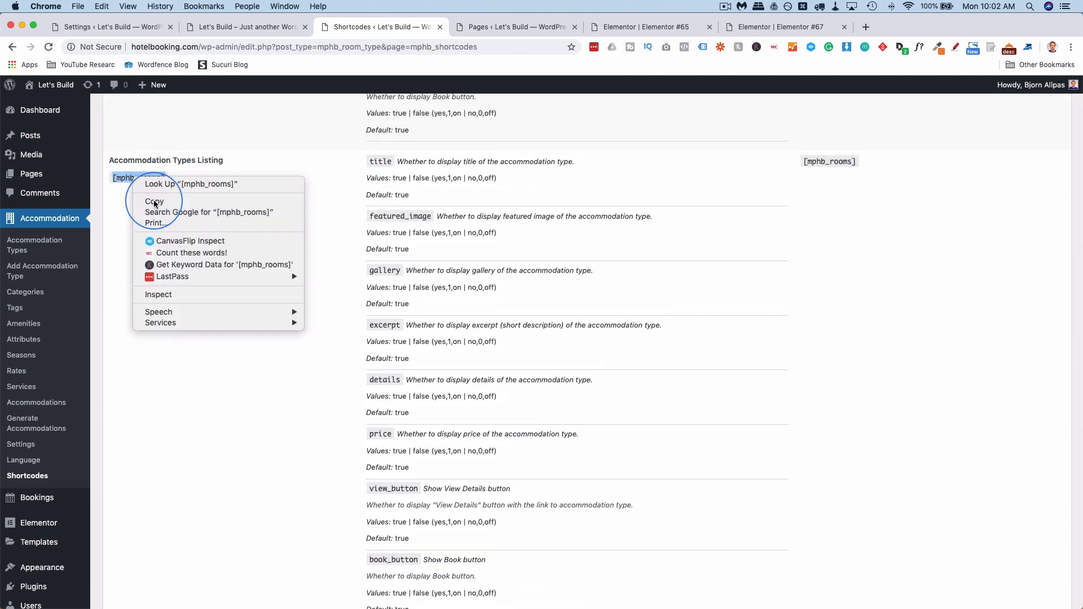
pyautogui.click(145, 198)
pyautogui.click(610, 26)
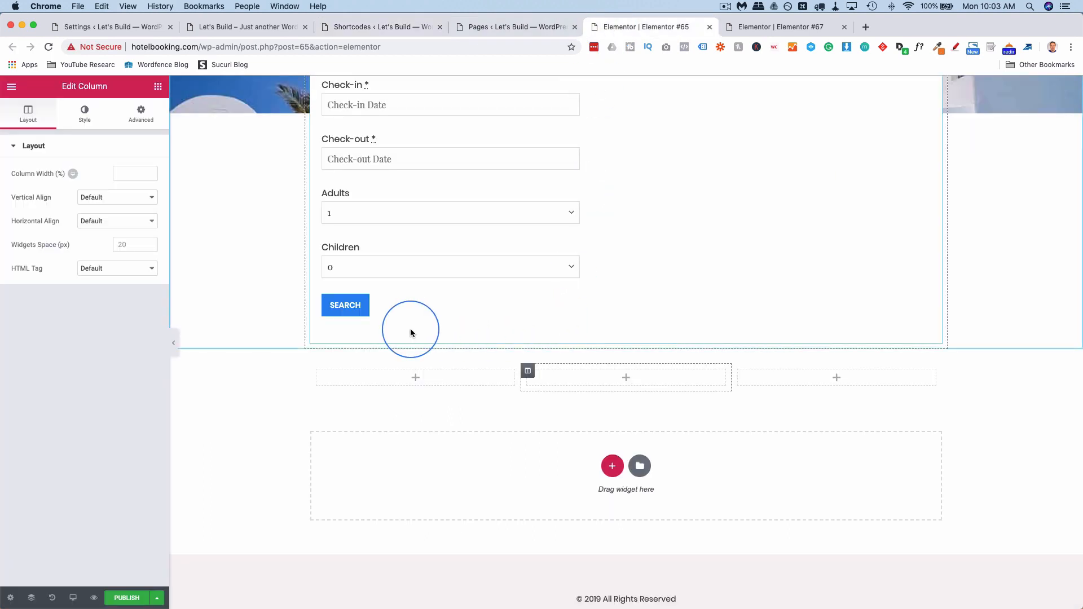
# Place a Shortcode widget with [mphb_rooms] in the first column, then return to the Shortcodes reference.
pyautogui.click(435, 377)
pyautogui.click(106, 139)
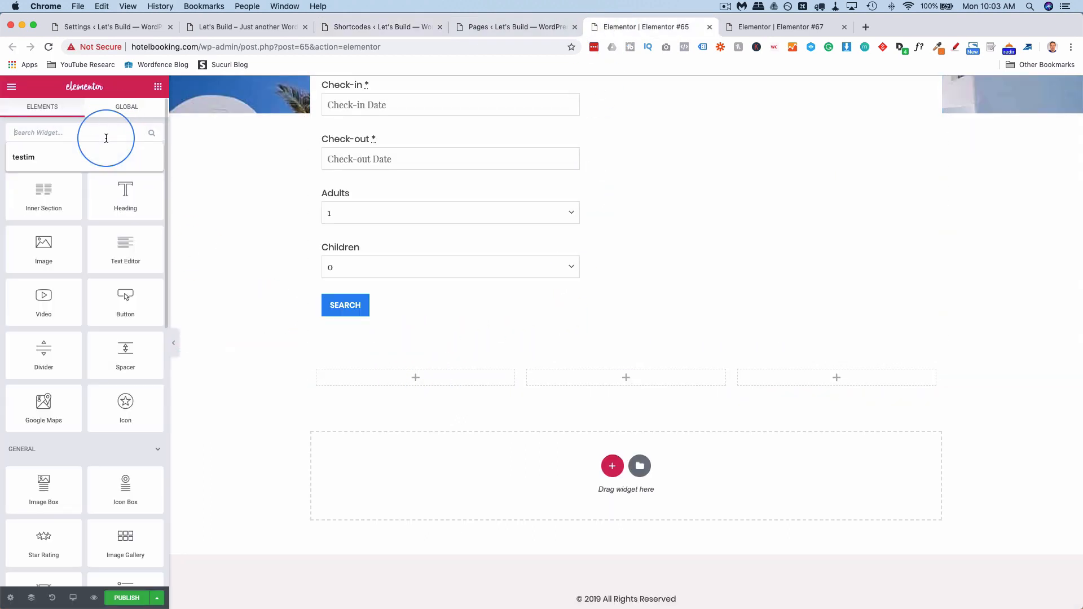
pyautogui.write('short')
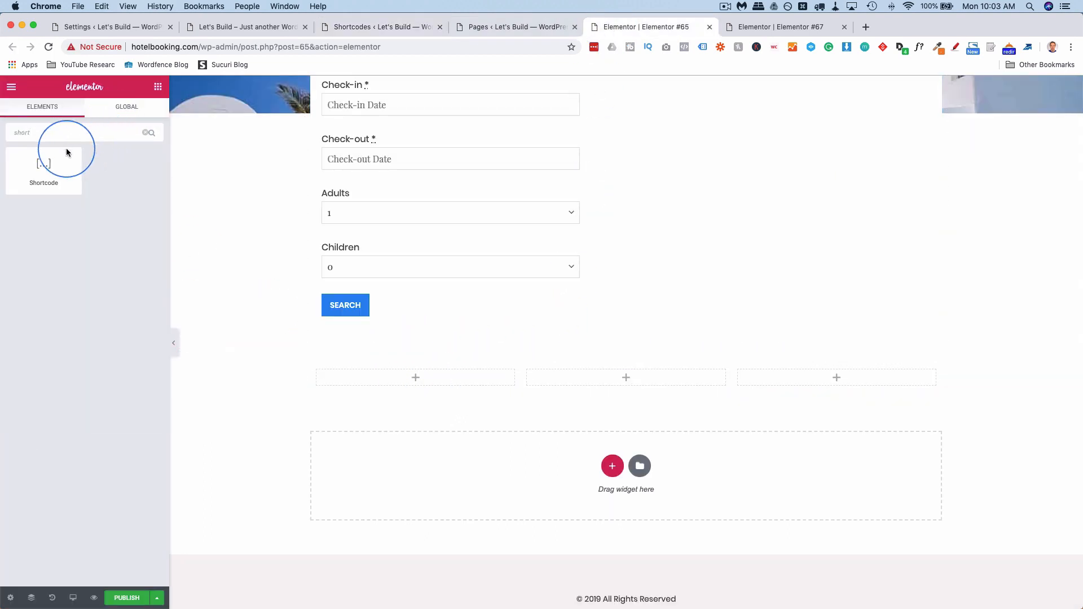
pyautogui.moveTo(66, 153); pyautogui.dragTo(399, 382)
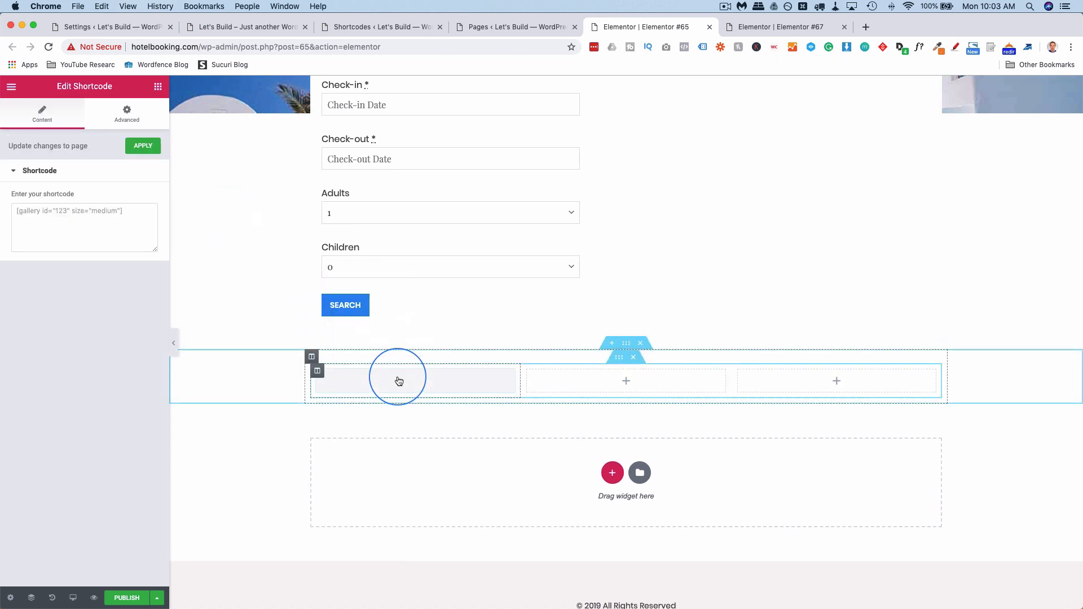
pyautogui.click(120, 229)
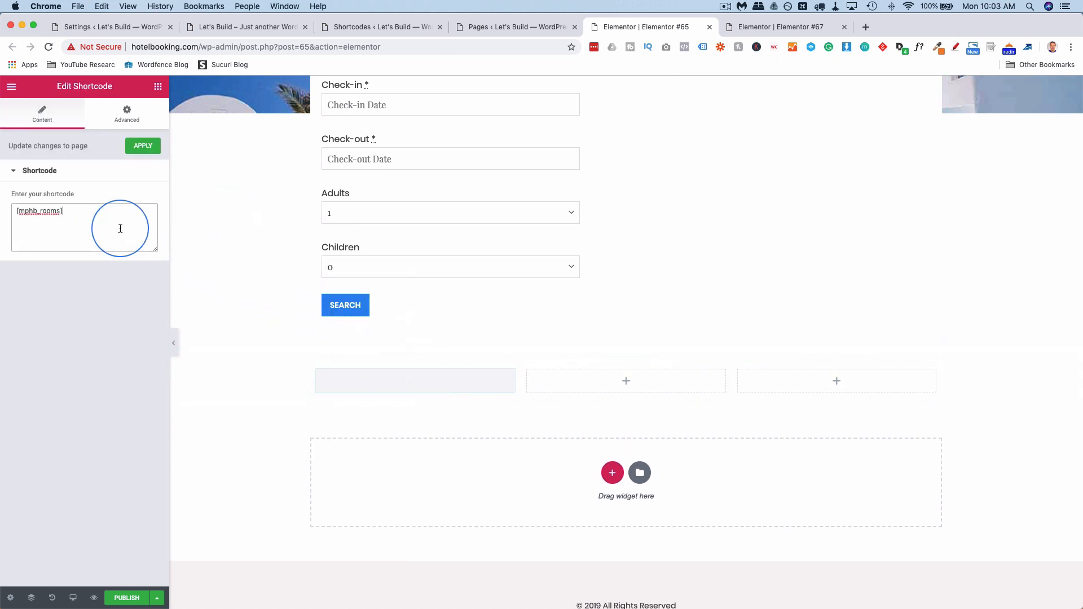
pyautogui.scroll(-3, 316, 383)
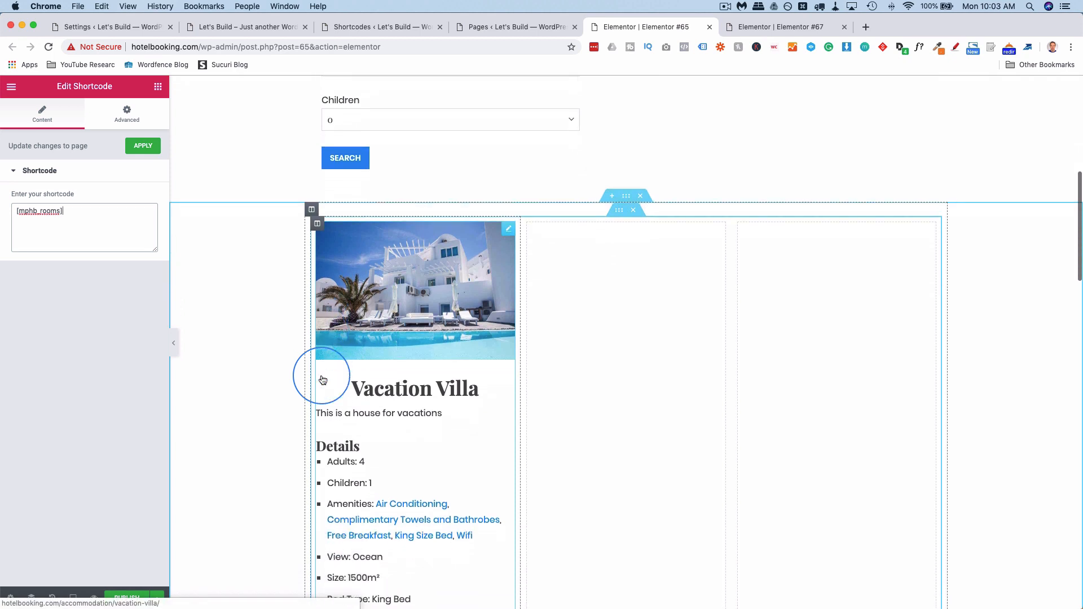
pyautogui.scroll(-3, 392, 407)
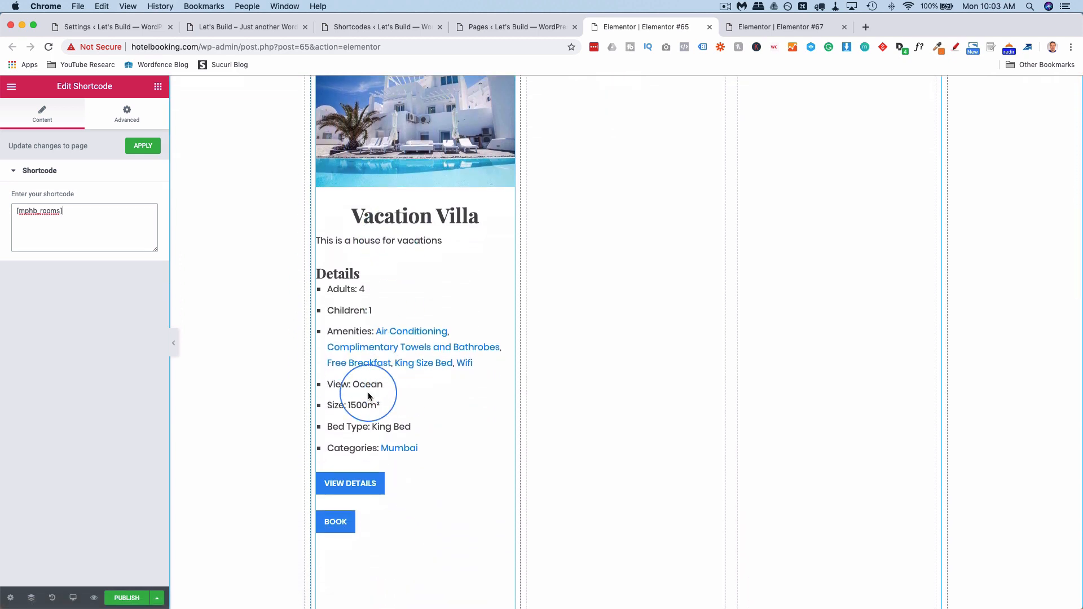
pyautogui.scroll(-1, 368, 396)
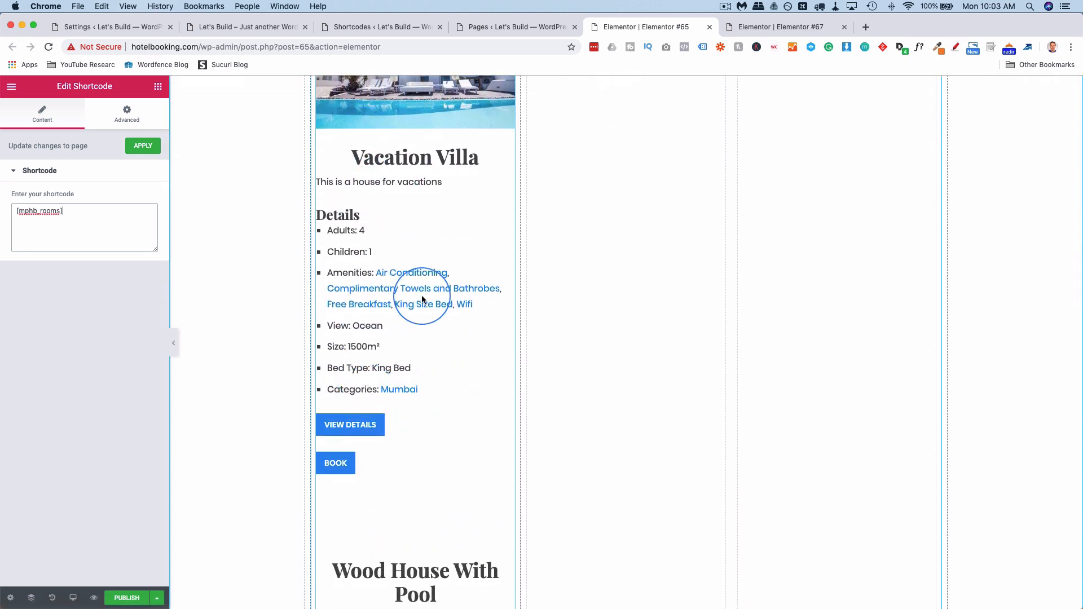
pyautogui.click(346, 29)
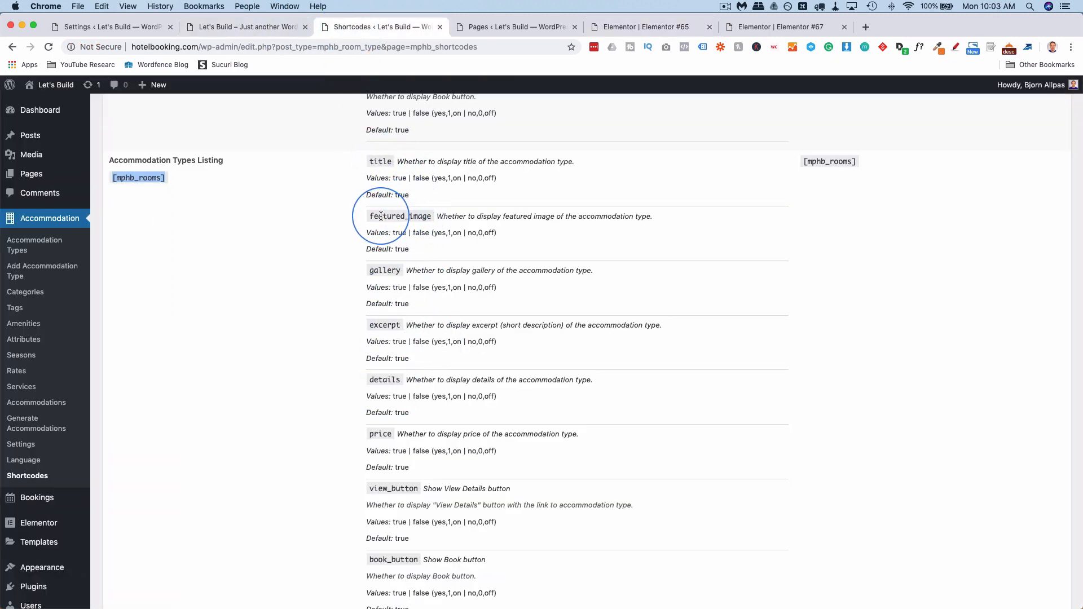
# Browse the shortcode docs and the pages list, then check the Elementor #65 page.
pyautogui.scroll(-5, 379, 316)
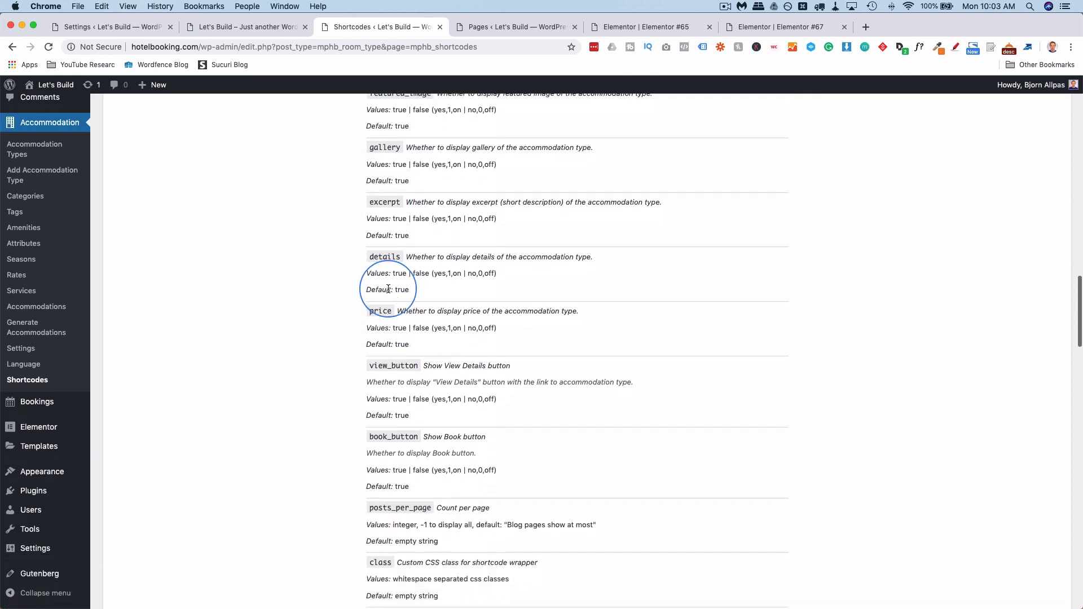
pyautogui.scroll(-5, 387, 316)
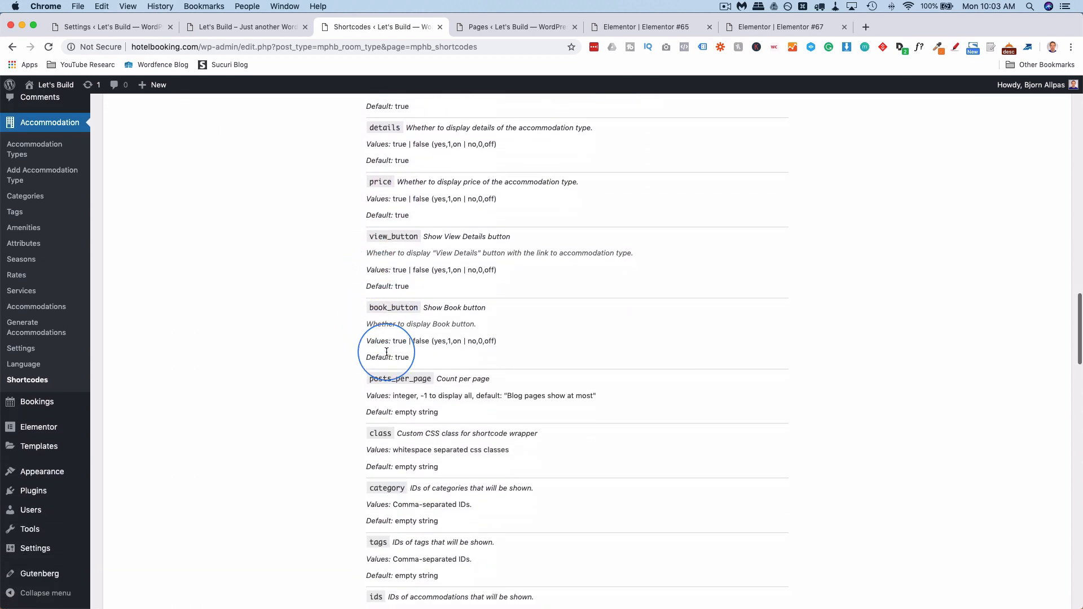
pyautogui.click(511, 26)
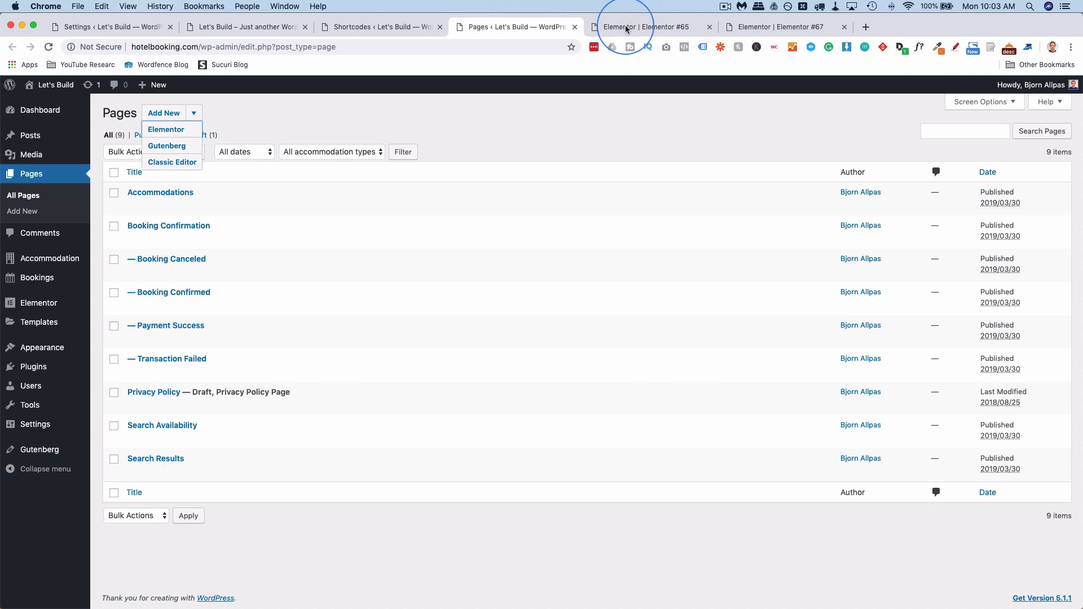
pyautogui.click(646, 37)
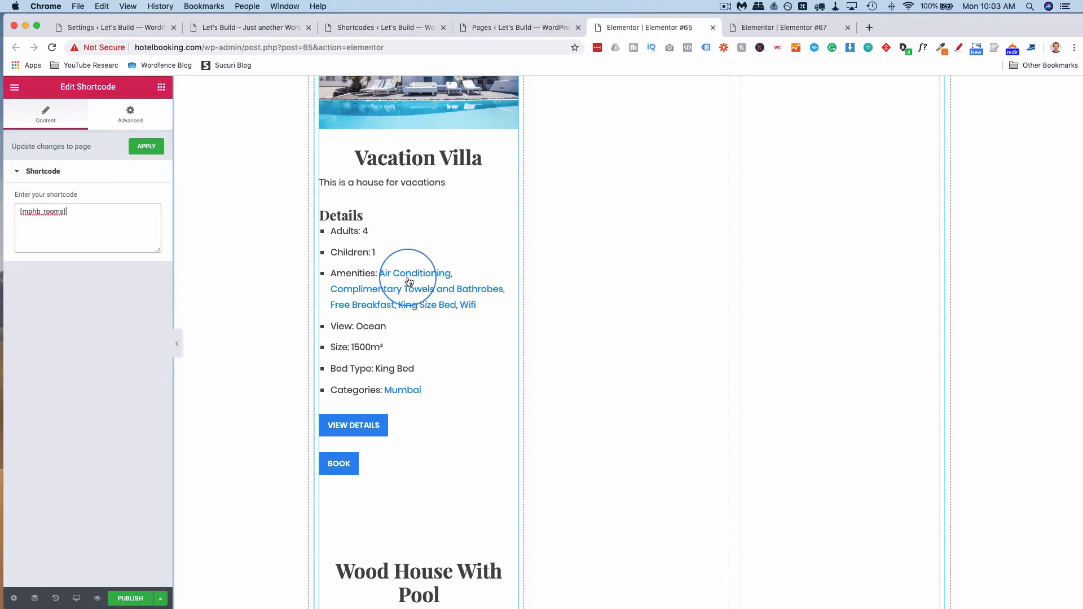
pyautogui.scroll(-3, 407, 273)
pyautogui.scroll(-10, 409, 282)
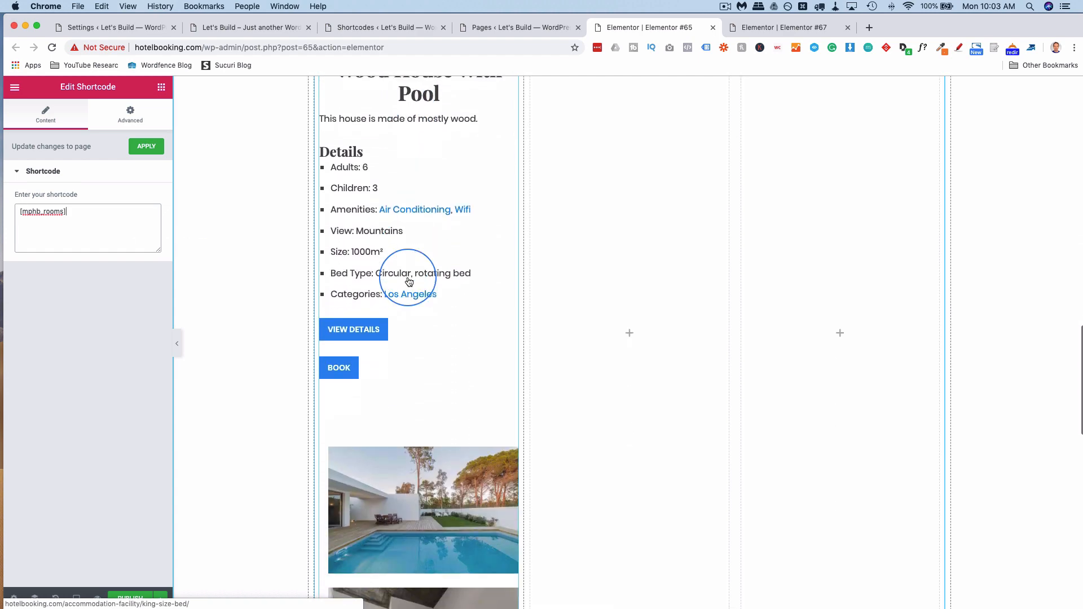
pyautogui.scroll(-6, 409, 282)
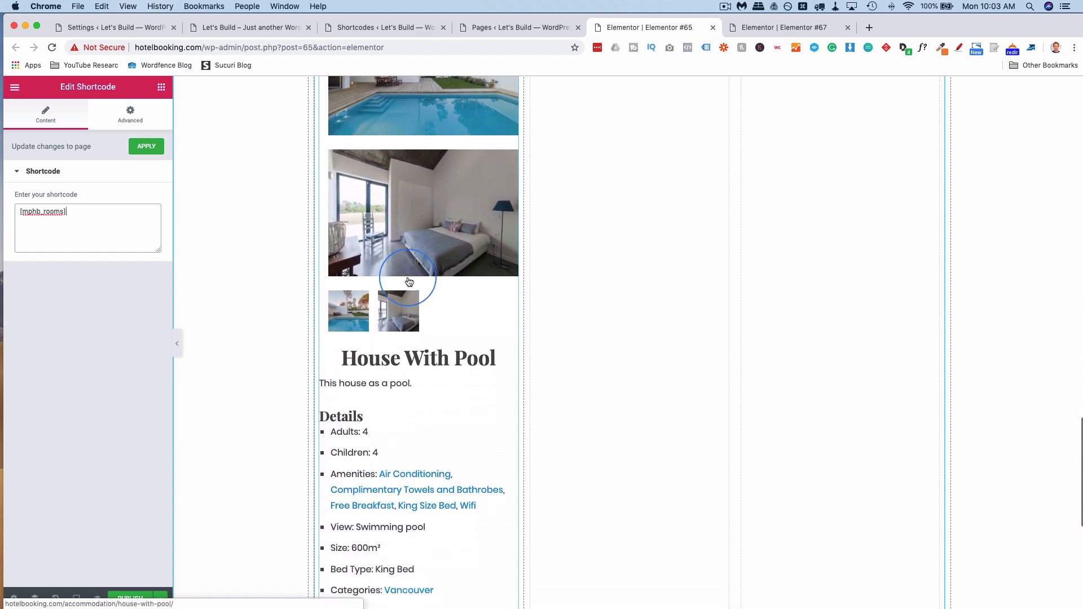
pyautogui.scroll(15, 409, 281)
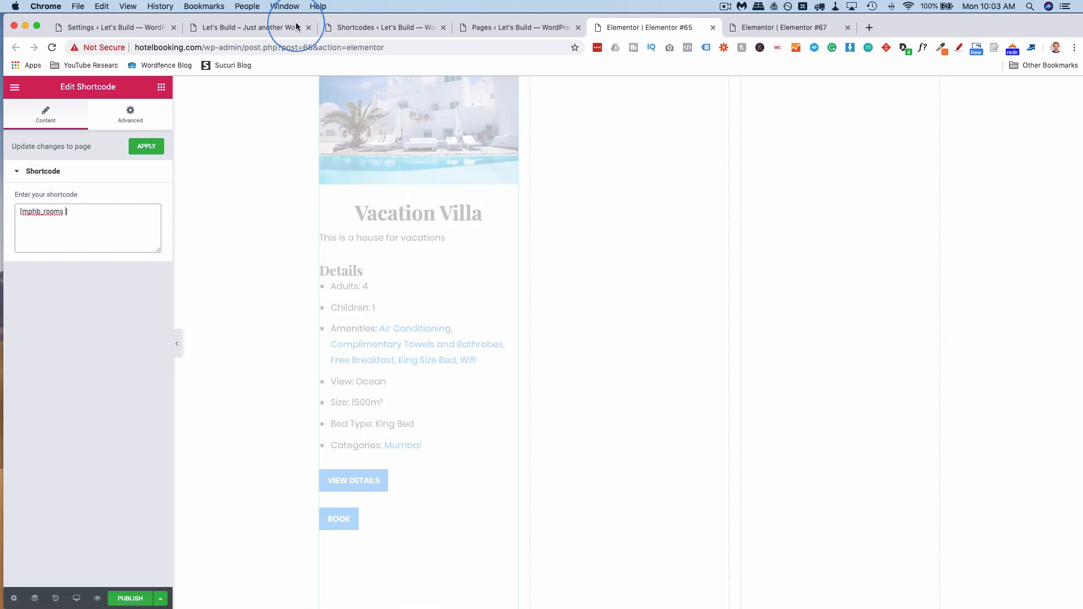
# Review the ids parameter and add an empty ids="" to the [mphb_rooms] shortcode.
pyautogui.click(409, 34)
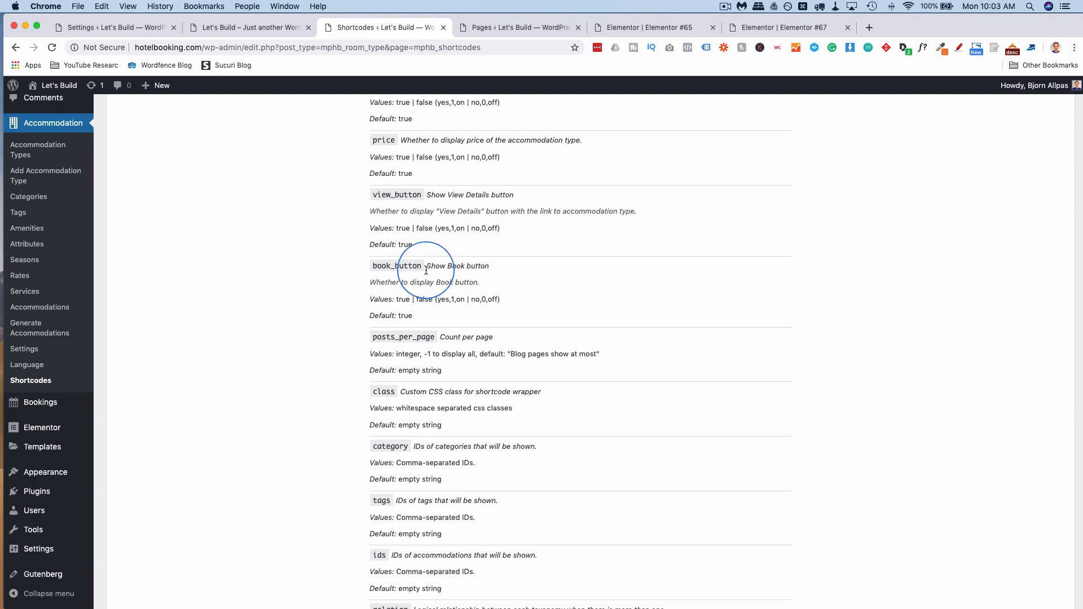
pyautogui.scroll(2, 426, 271)
pyautogui.scroll(-8, 426, 271)
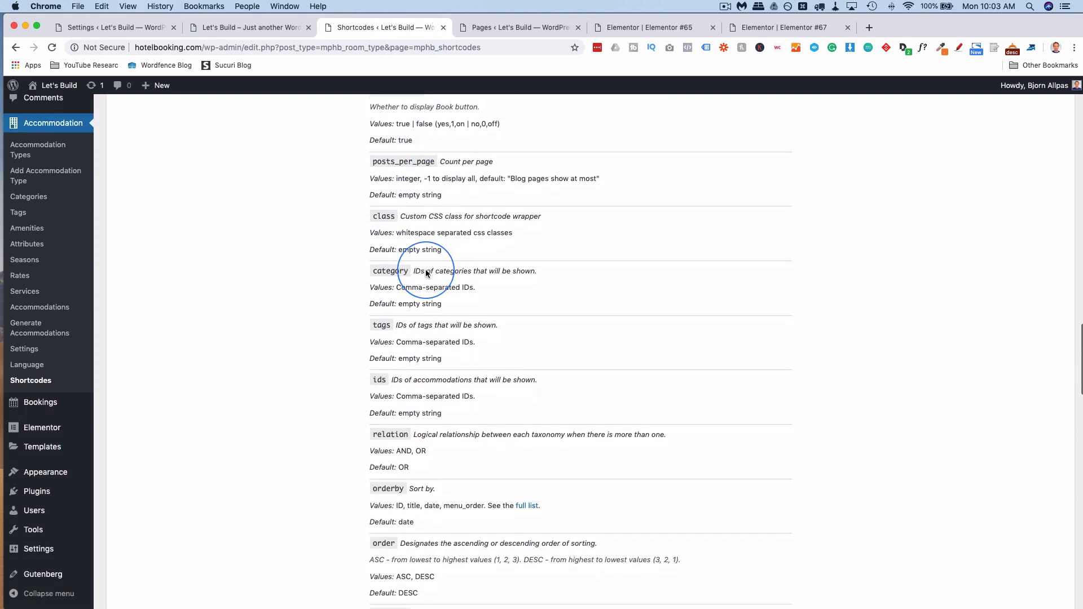
pyautogui.scroll(-3, 426, 273)
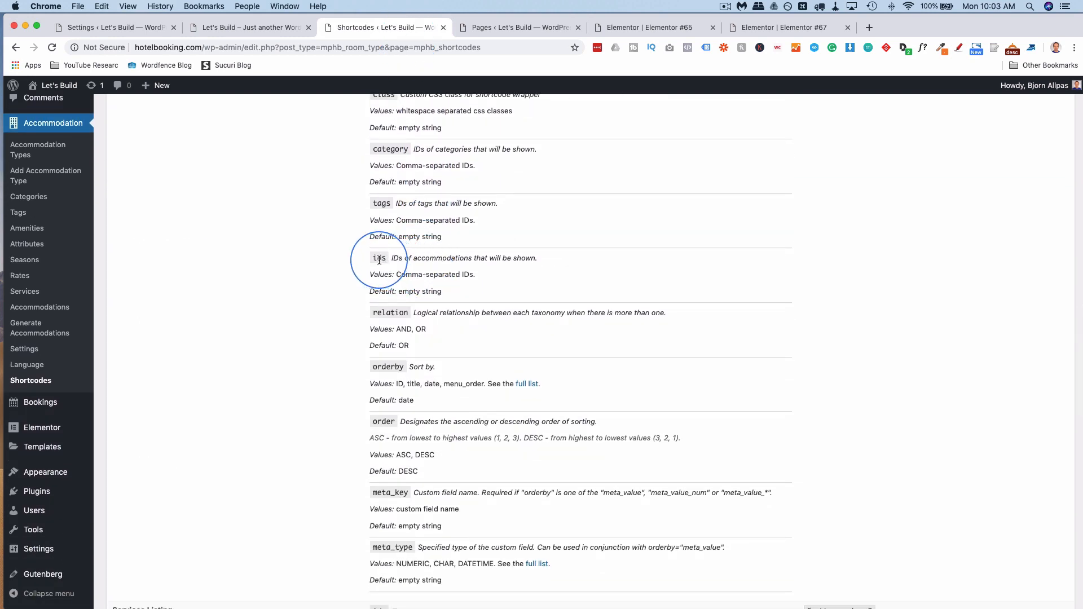
pyautogui.click(607, 28)
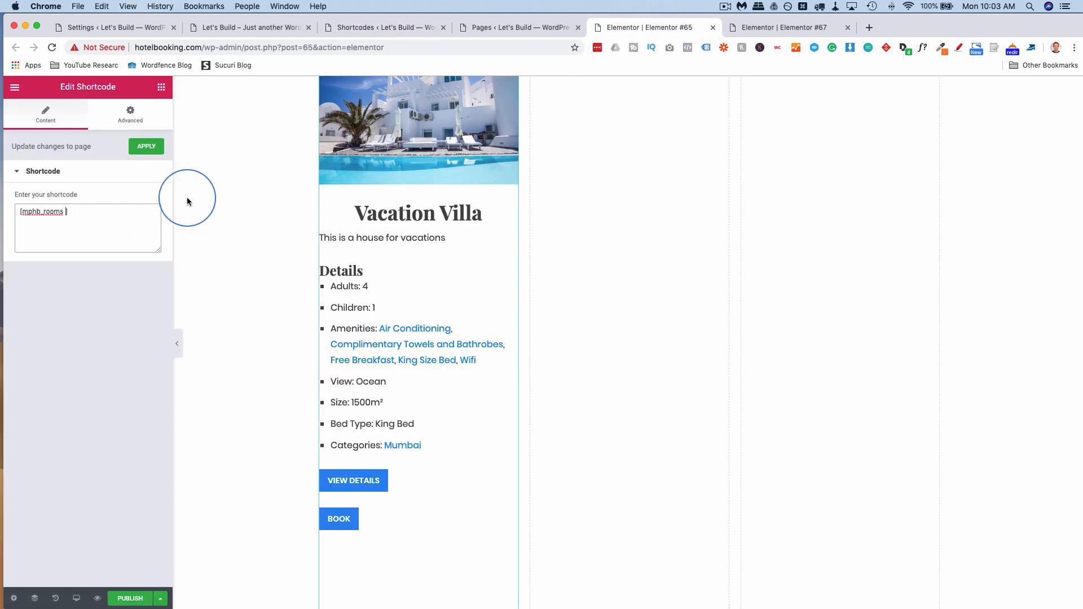
pyautogui.write('ids="')
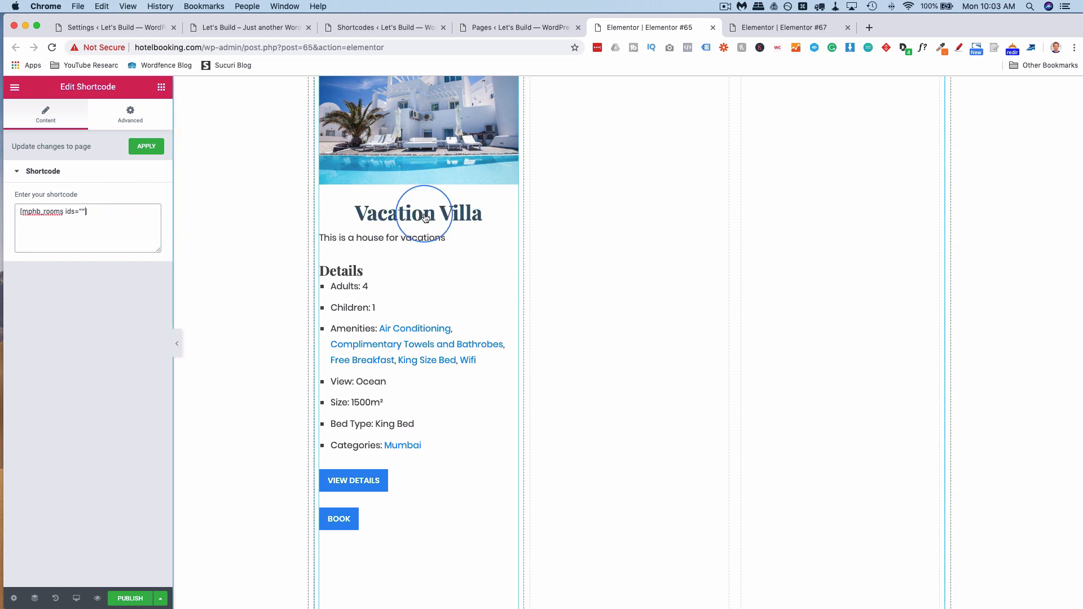
pyautogui.click(140, 29)
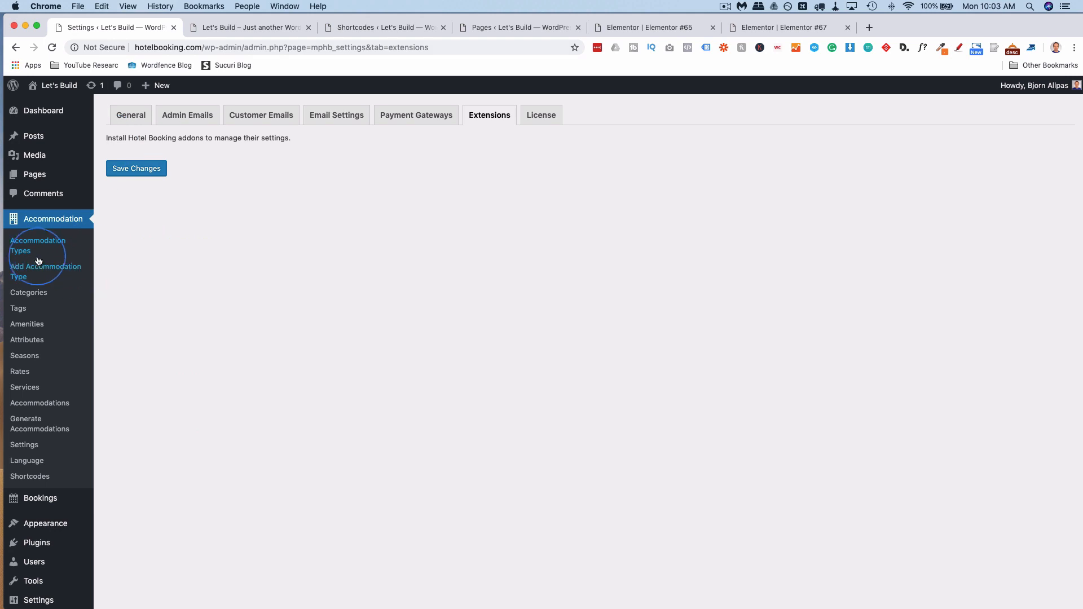
# Look up the accommodation type IDs 41, 39 and 36 in a new Accommodation Types tab.
pyautogui.keyDown('super'); pyautogui.click(55, 244); pyautogui.keyUp('super')
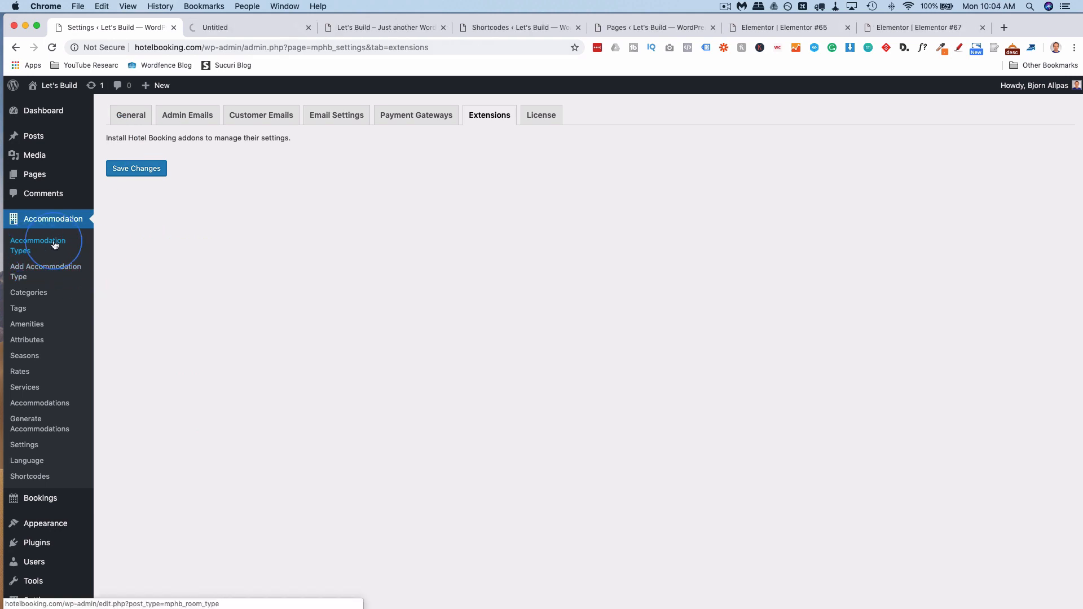
pyautogui.click(249, 22)
pyautogui.moveTo(174, 219)
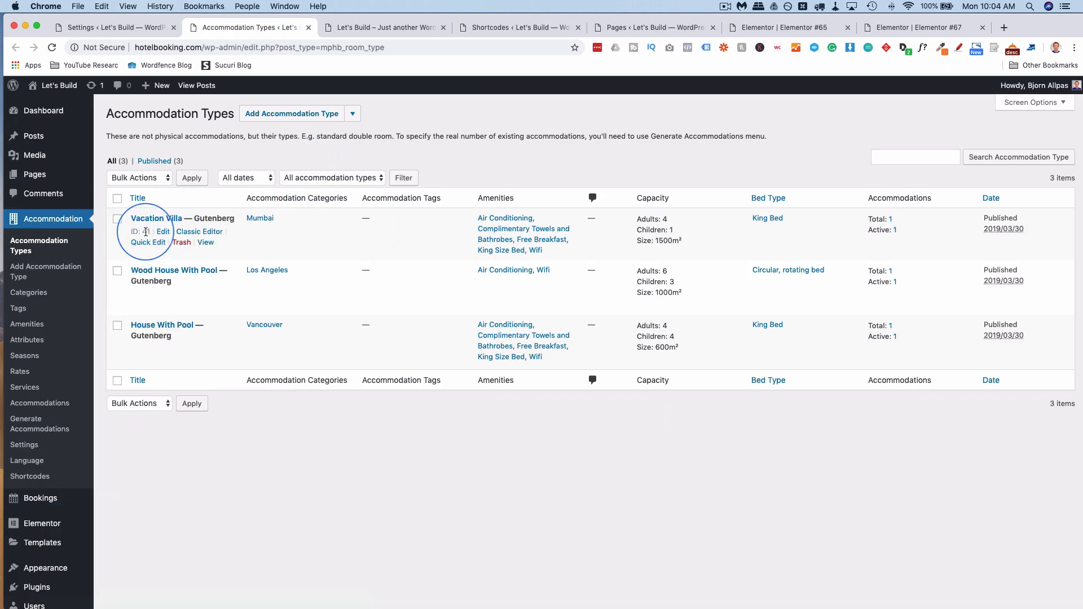
pyautogui.moveTo(198, 280)
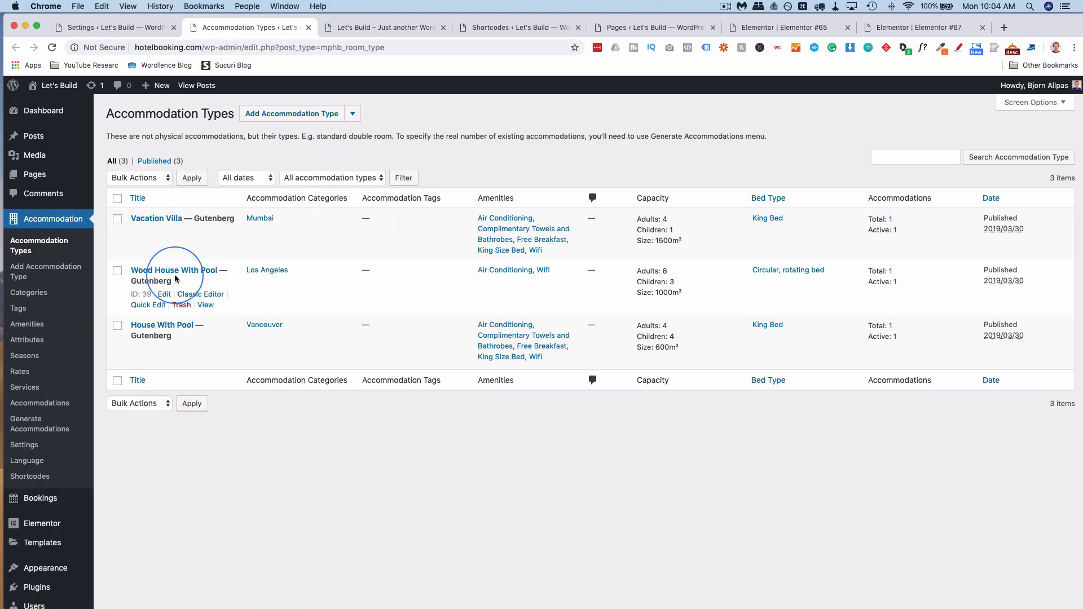
pyautogui.moveTo(177, 324)
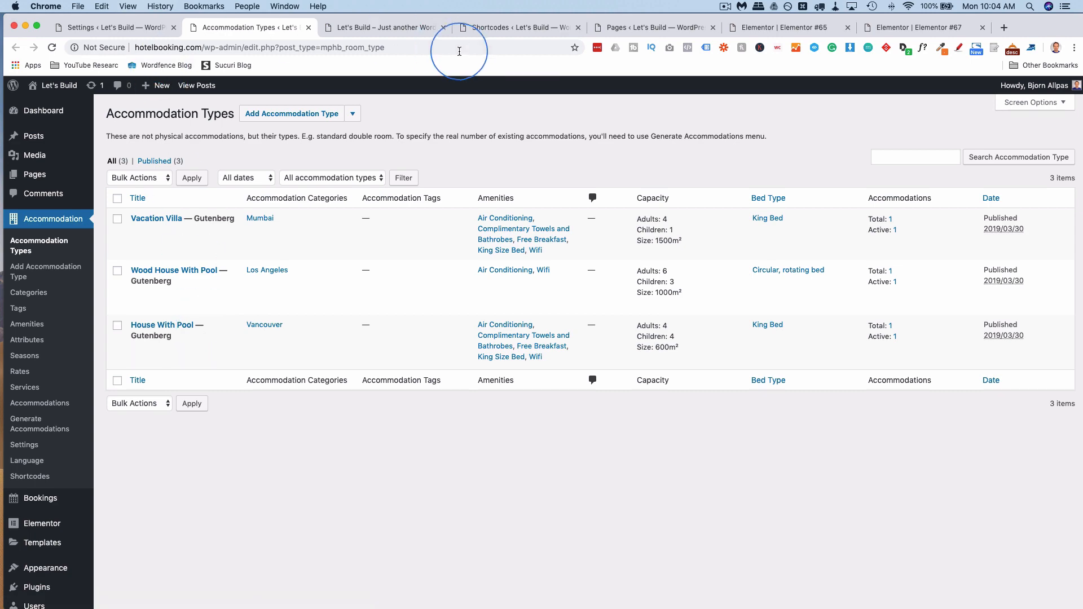
pyautogui.click(514, 27)
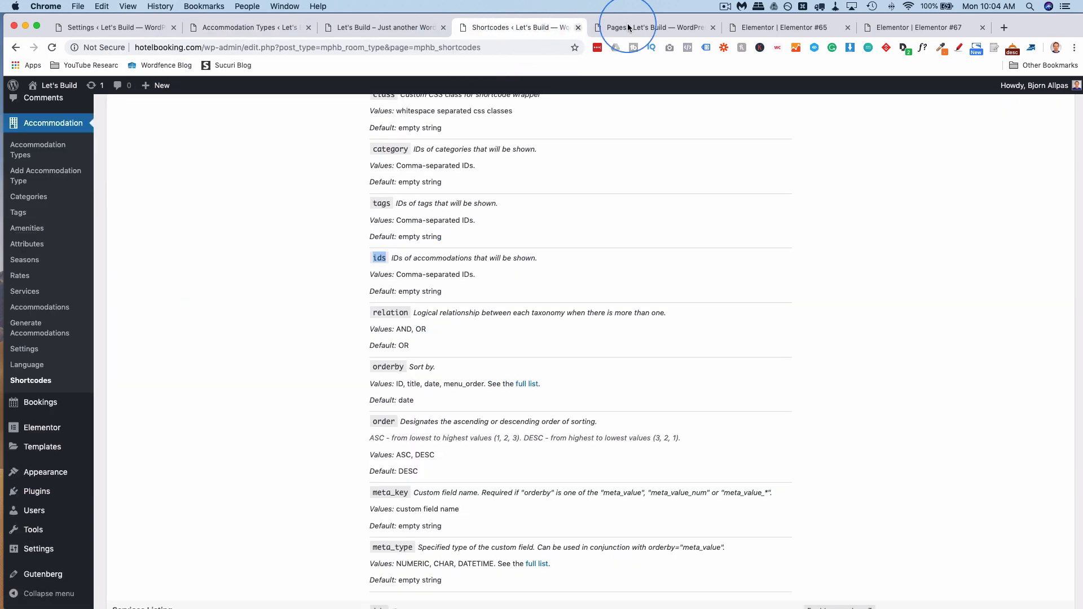
pyautogui.click(752, 28)
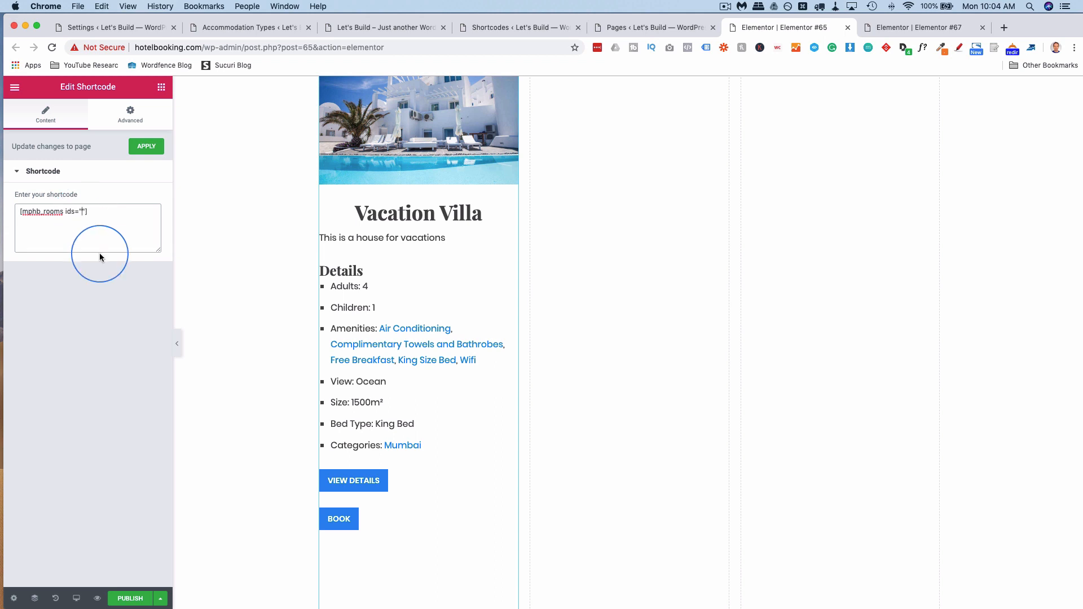
# Set ids to 41 and copy the rooms Shortcode widget into the second and third columns.
pyautogui.write('41')
pyautogui.scroll(-3, 457, 370)
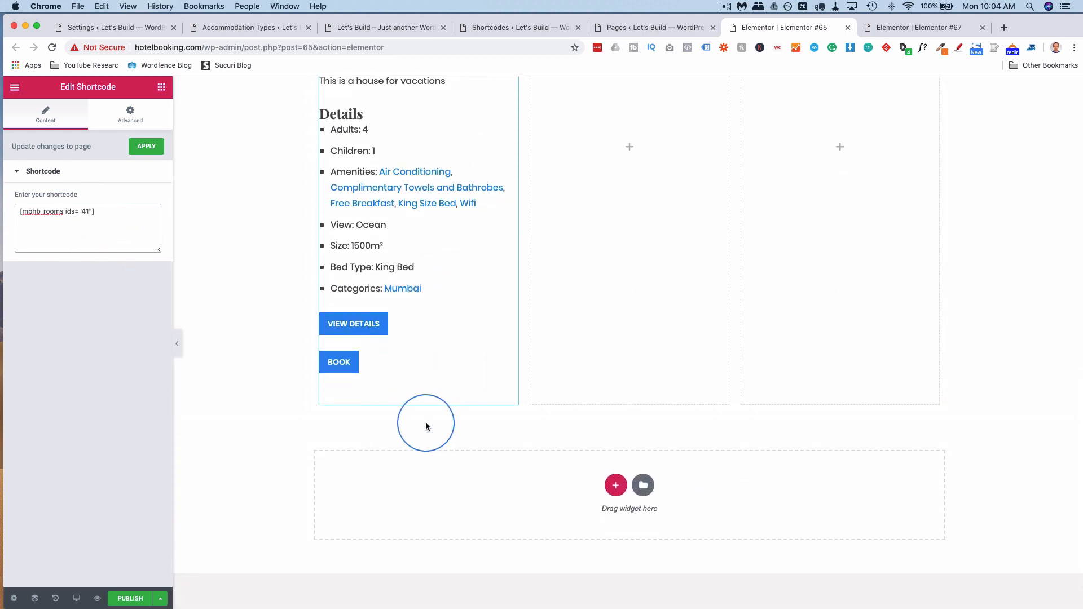
pyautogui.scroll(6, 425, 426)
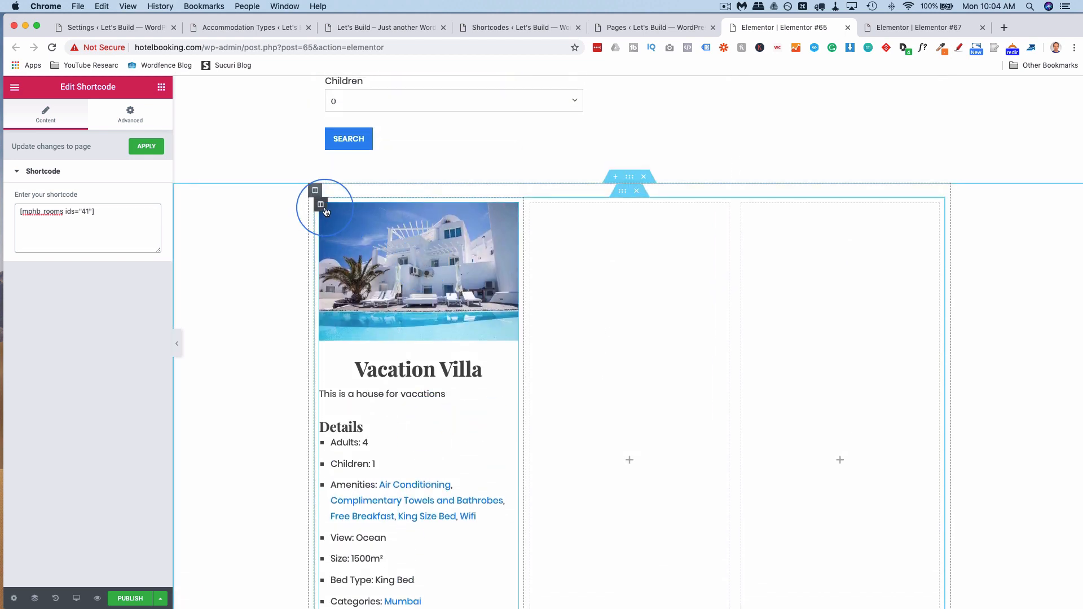
pyautogui.rightClick(326, 211)
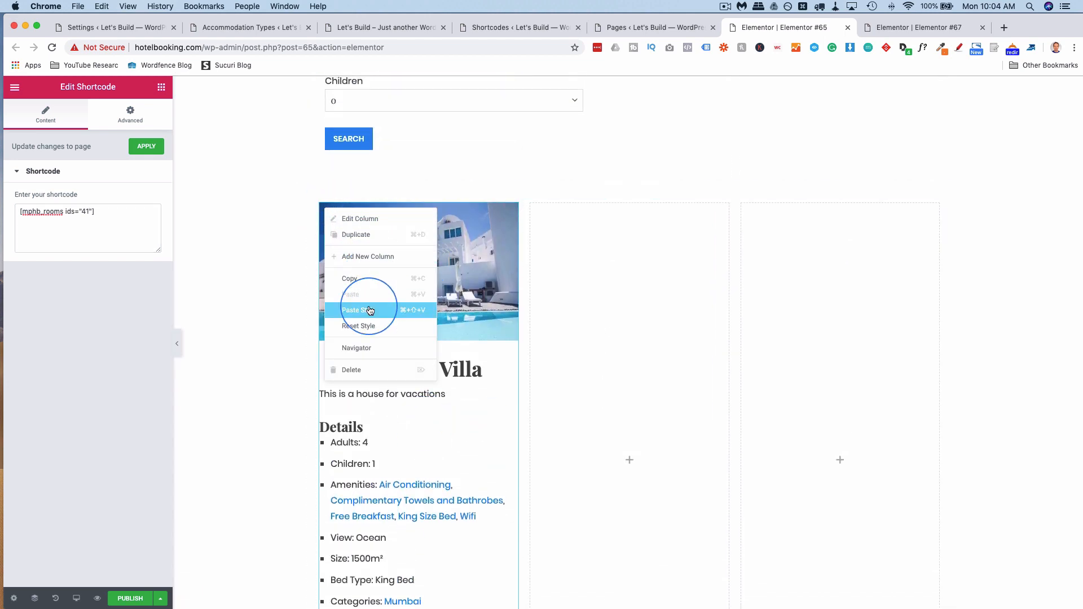
pyautogui.click(367, 276)
pyautogui.rightClick(553, 244)
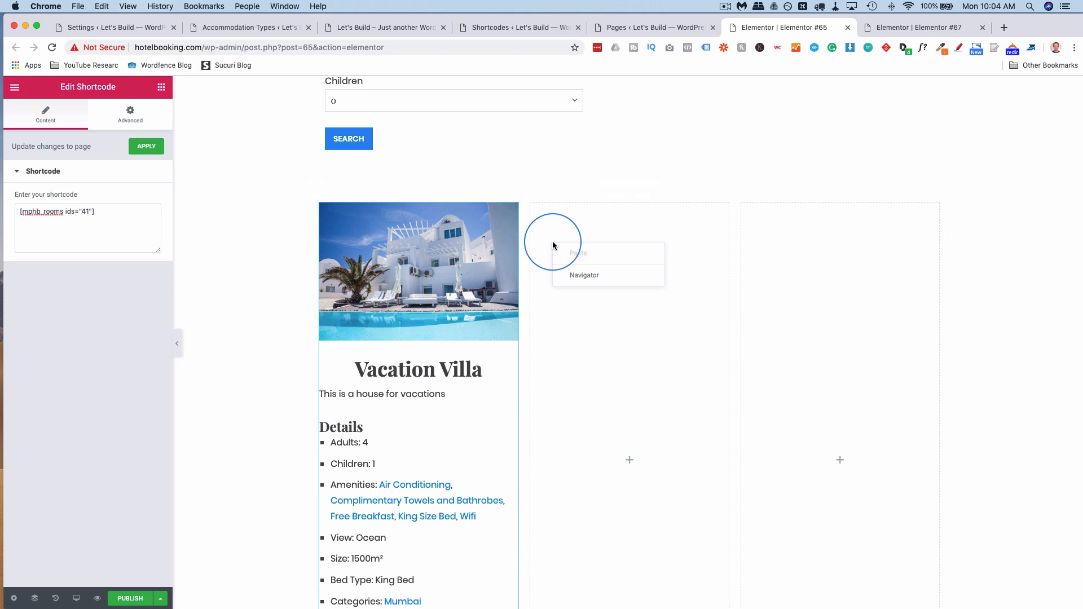
pyautogui.click(546, 232)
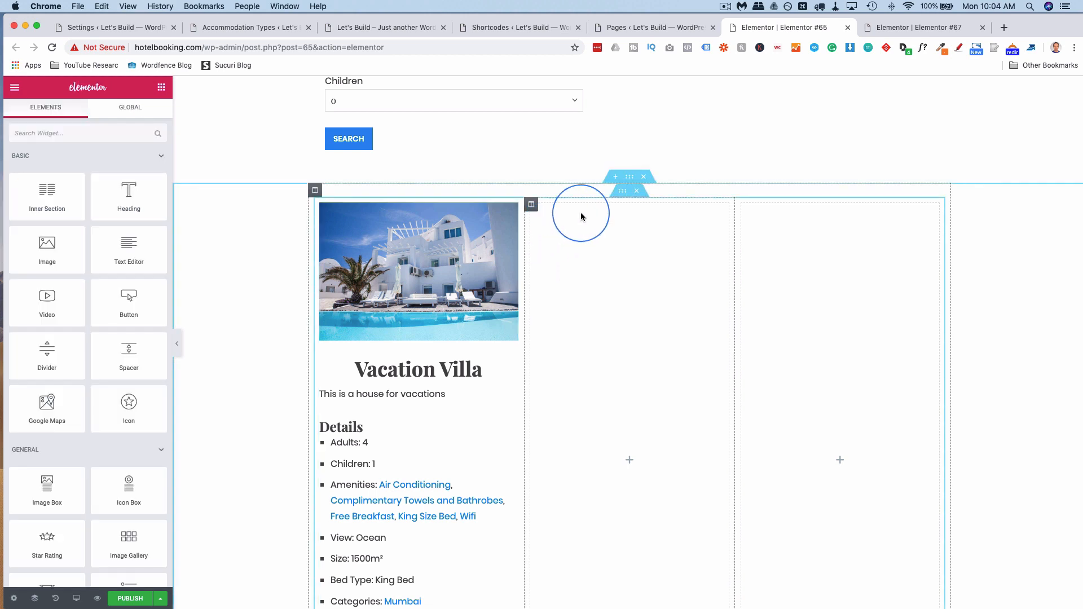
pyautogui.rightClick(471, 232)
pyautogui.click(558, 276)
pyautogui.rightClick(556, 245)
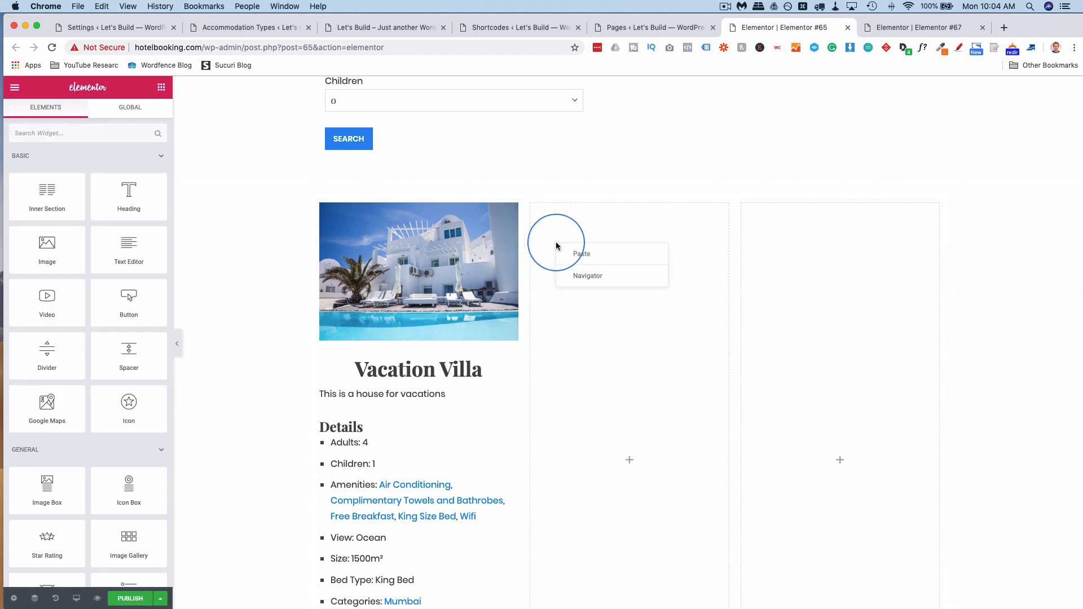
pyautogui.click(575, 254)
pyautogui.rightClick(794, 225)
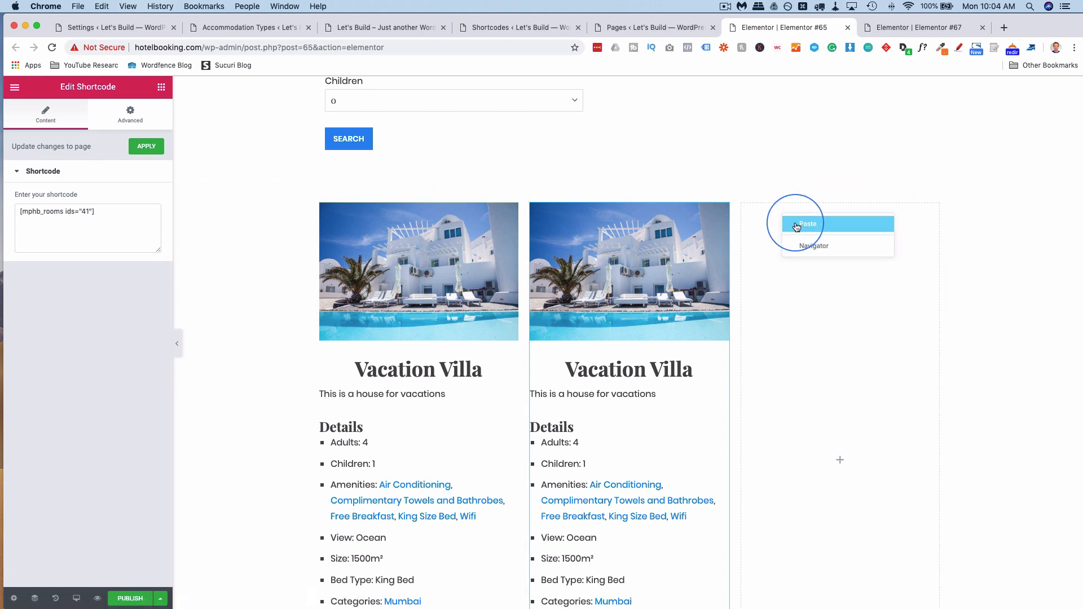
pyautogui.click(797, 227)
# Change the second column's ids to 39 and the third column's ids to 36.
pyautogui.click(651, 277)
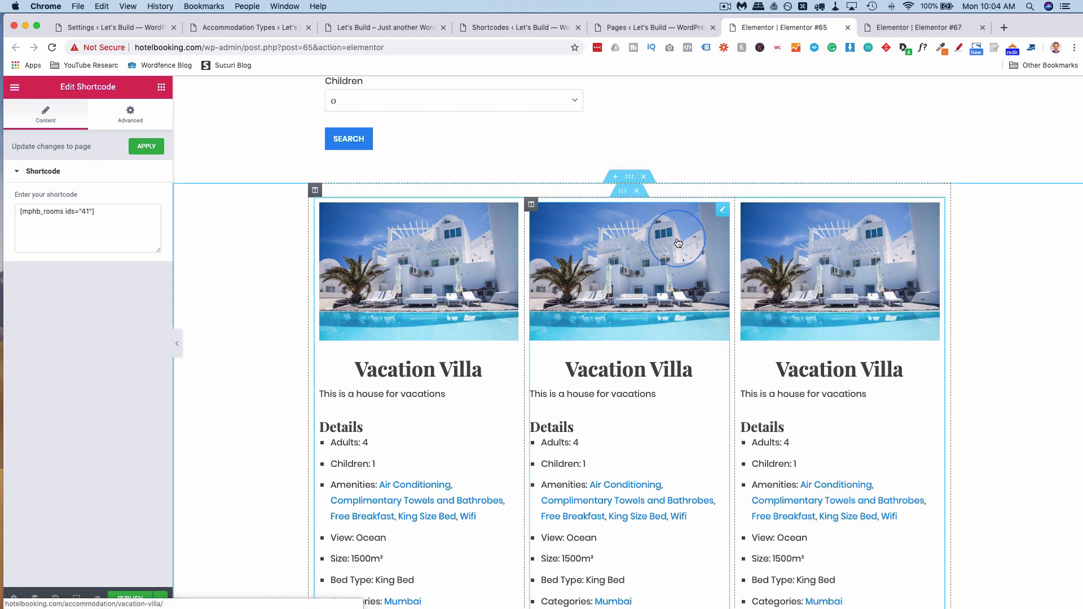
pyautogui.click(271, 213)
pyautogui.click(88, 212)
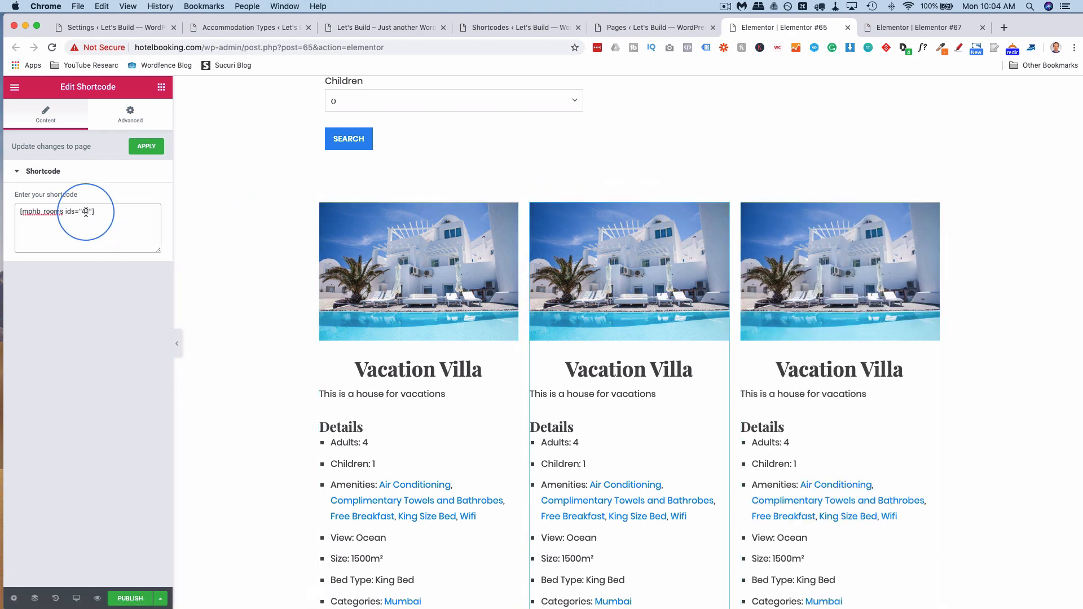
pyautogui.write('39')
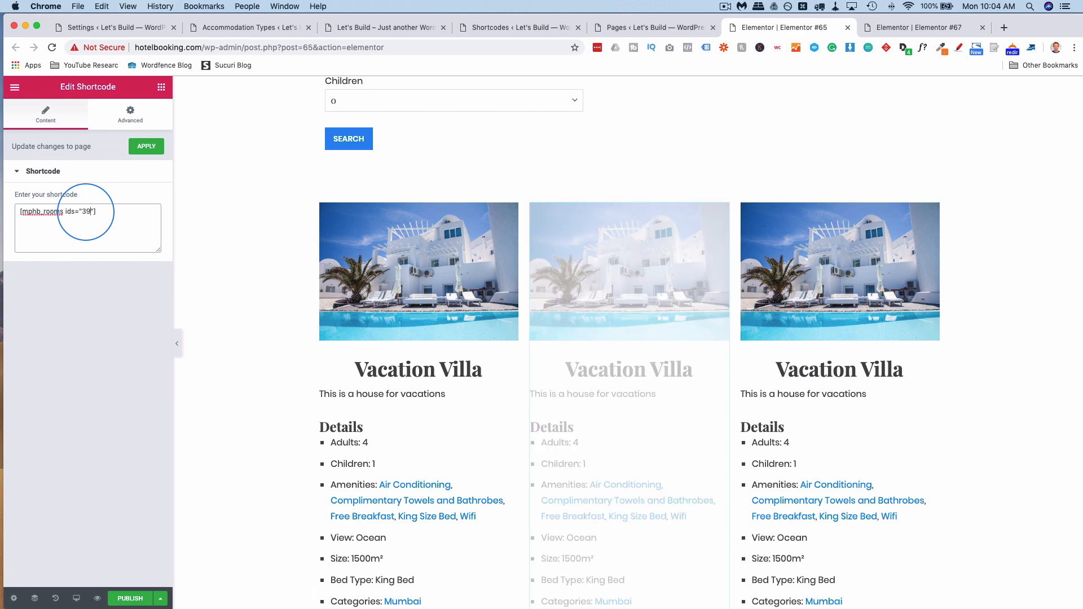
pyautogui.click(824, 272)
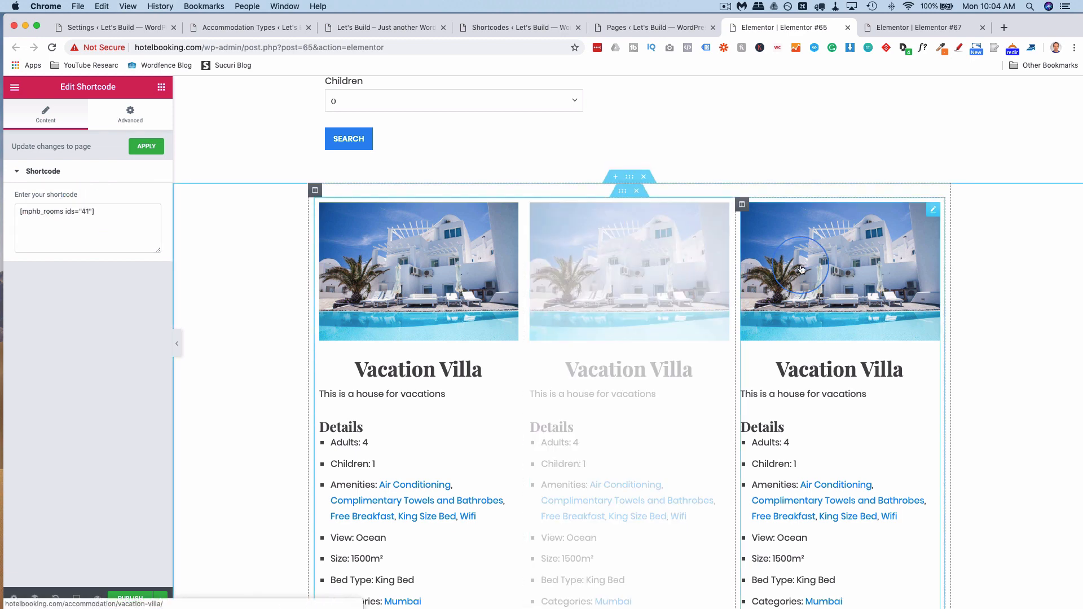
pyautogui.click(85, 213)
pyautogui.write('36')
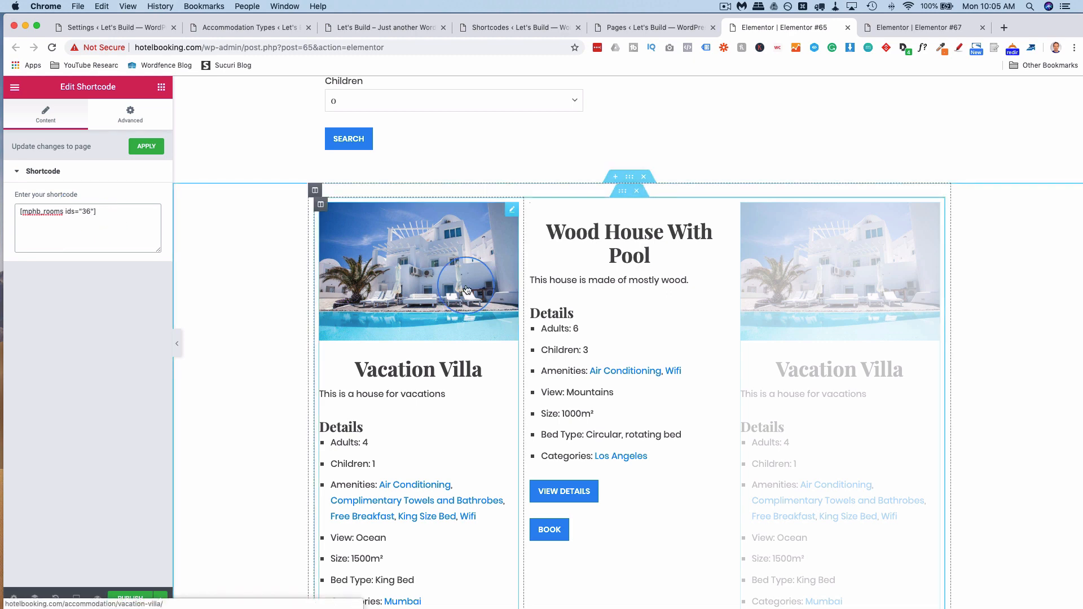
pyautogui.scroll(-2, 584, 256)
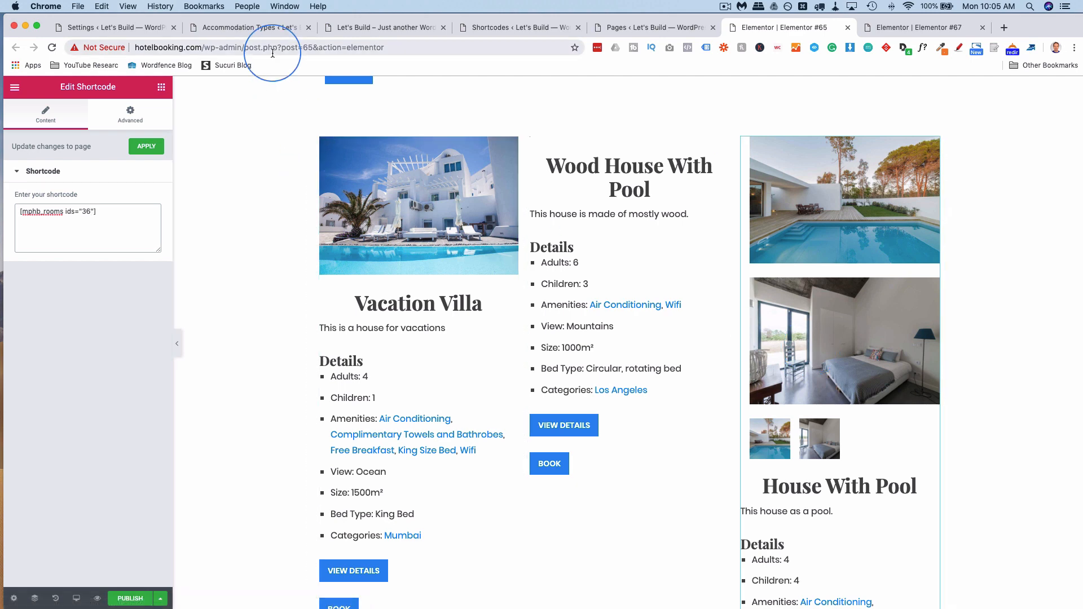
# Recheck Accommodation Types, then return to the Elementor #65 editor to publish the page.
pyautogui.click(265, 27)
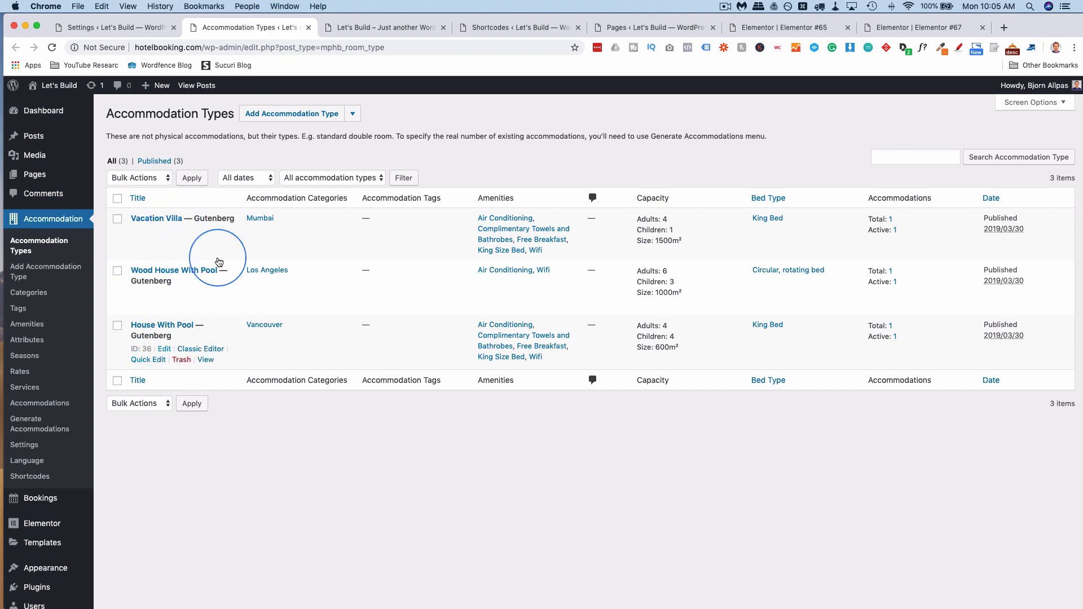
pyautogui.click(776, 27)
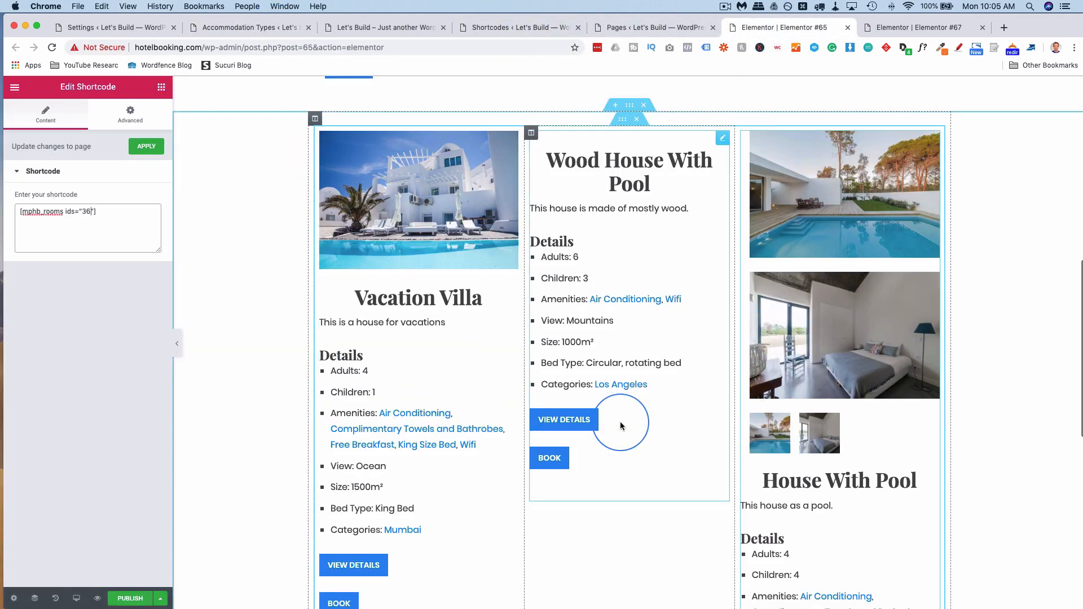
pyautogui.scroll(-10, 620, 424)
pyautogui.scroll(15, 621, 424)
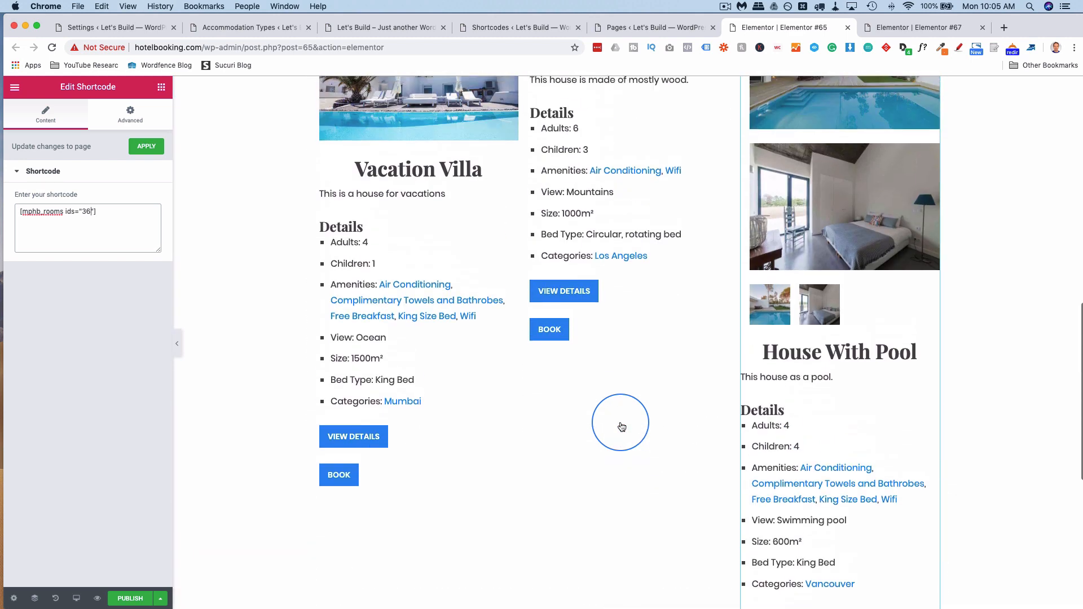
pyautogui.scroll(4, 621, 426)
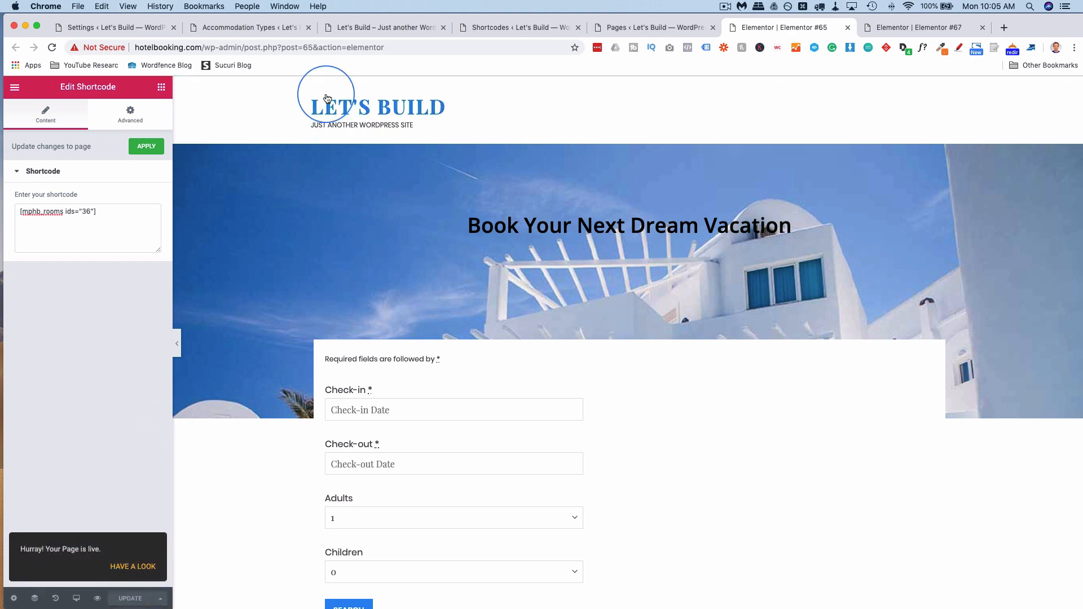
# Set the Elementor #67 page layout to Elementor Full Width in Page Settings.
pyautogui.click(903, 13)
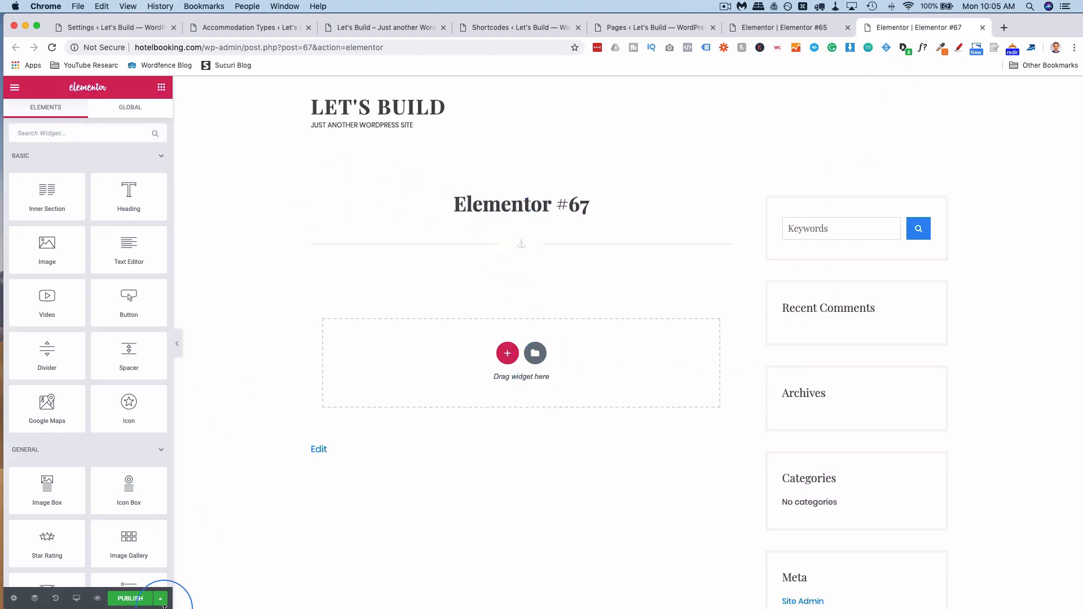
pyautogui.click(11, 599)
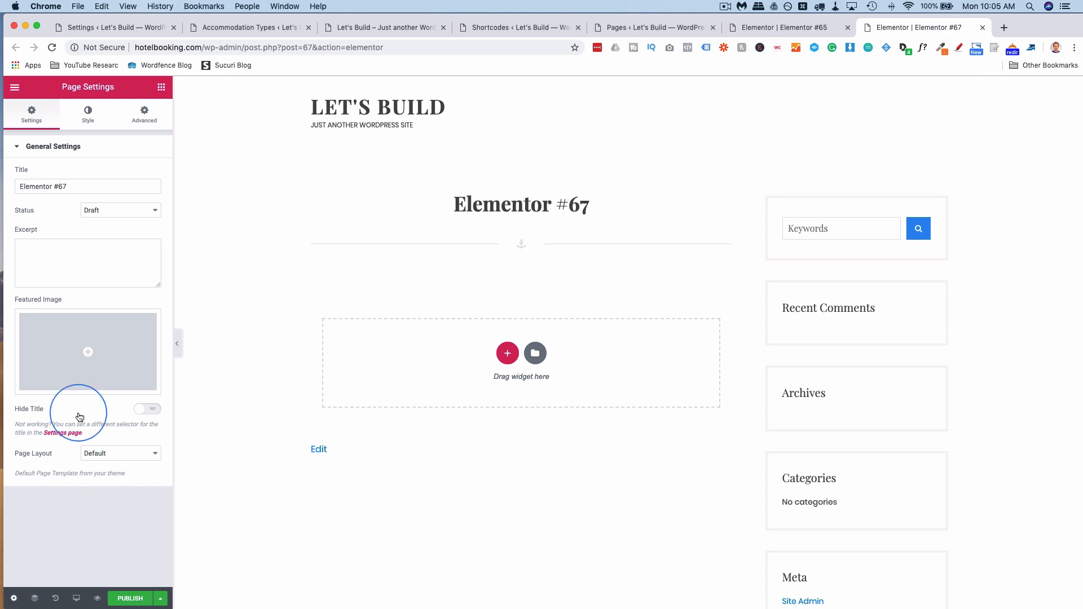
pyautogui.click(93, 452)
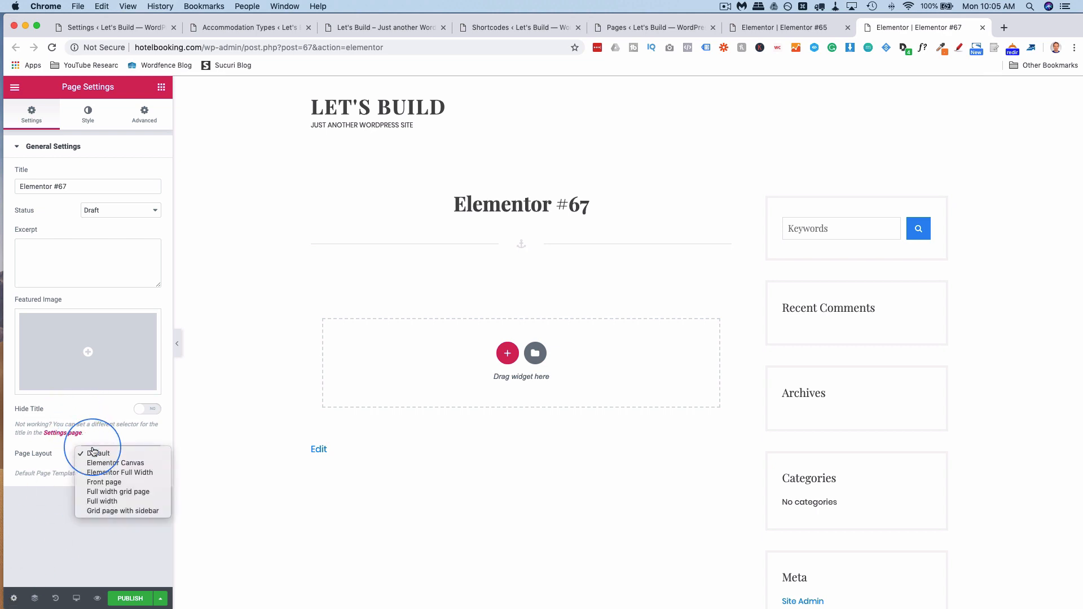
pyautogui.click(147, 473)
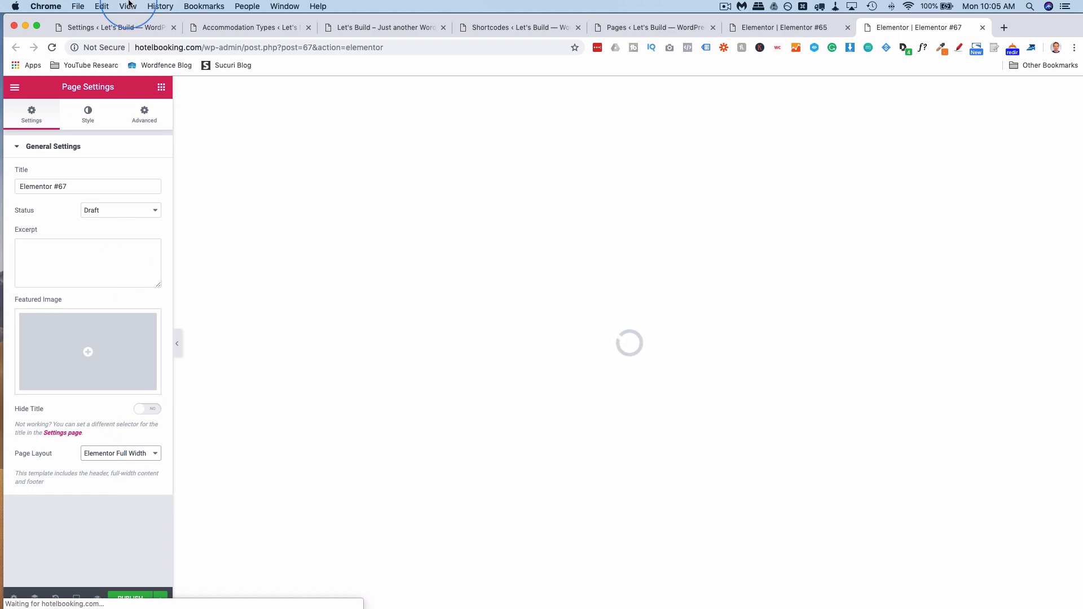
# Copy the [mphb_services] shortcode from the Shortcodes reference page.
pyautogui.click(504, 26)
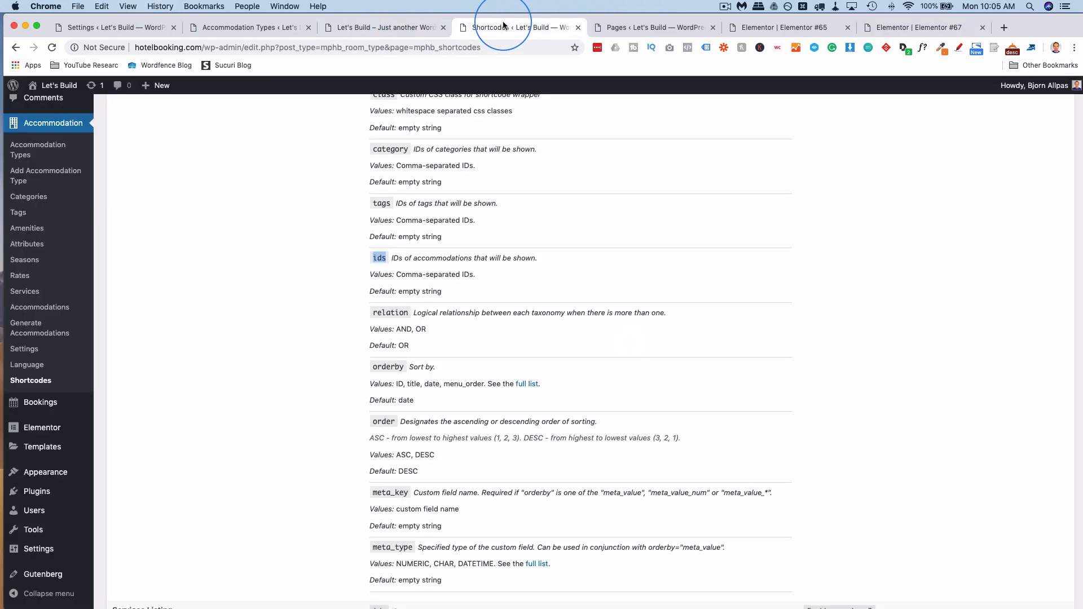
pyautogui.scroll(-7, 317, 284)
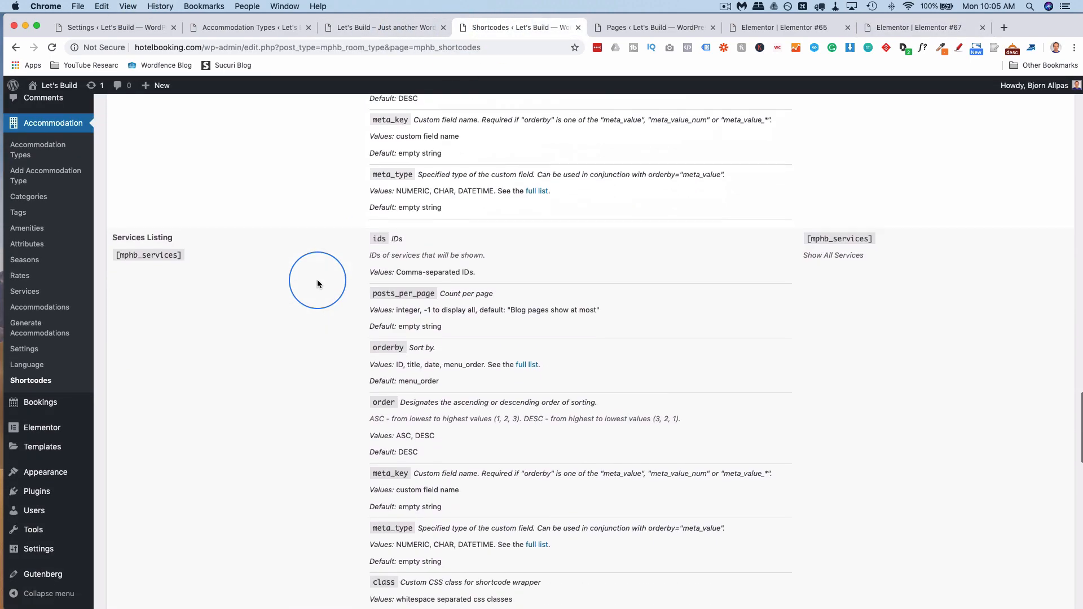
pyautogui.moveTo(182, 251); pyautogui.dragTo(113, 257)
pyautogui.rightClick(134, 251)
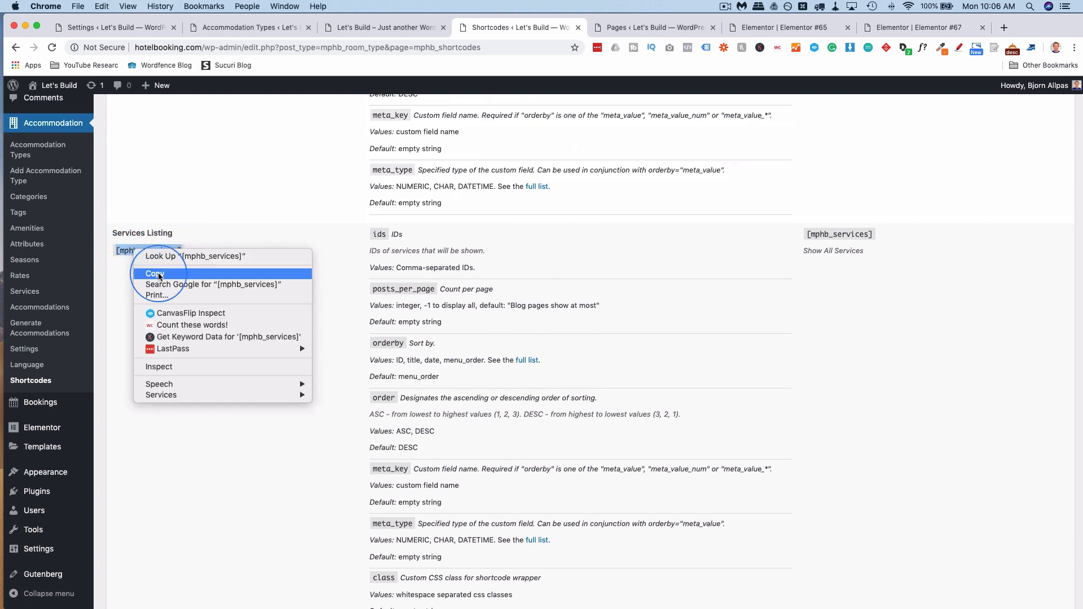
pyautogui.click(144, 273)
pyautogui.click(911, 34)
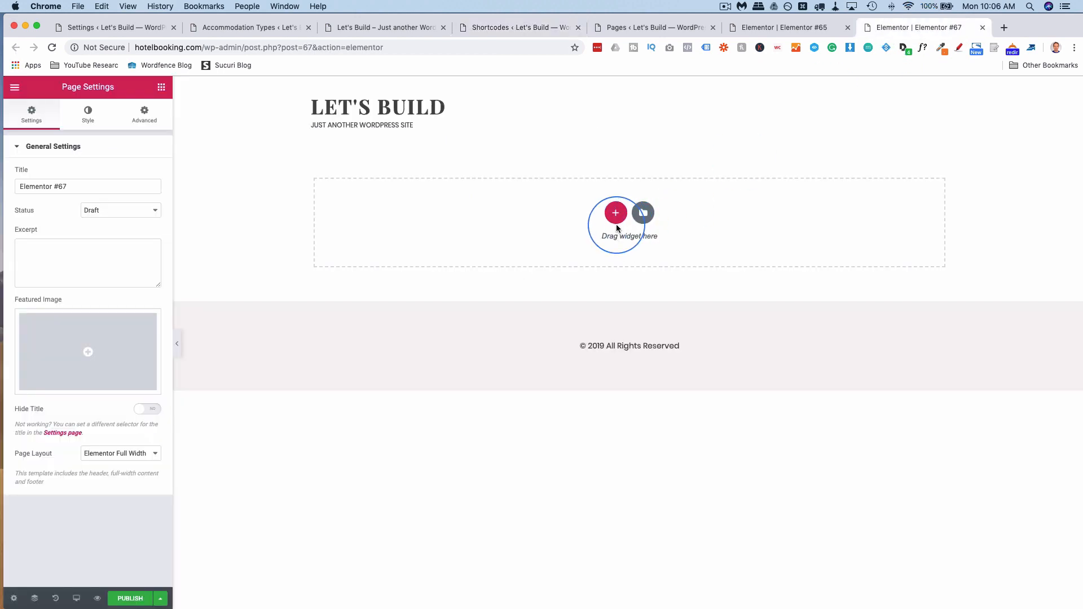
# Copy the Book Your Next Dream Vacation hero section from the Elementor #65 page.
pyautogui.click(616, 214)
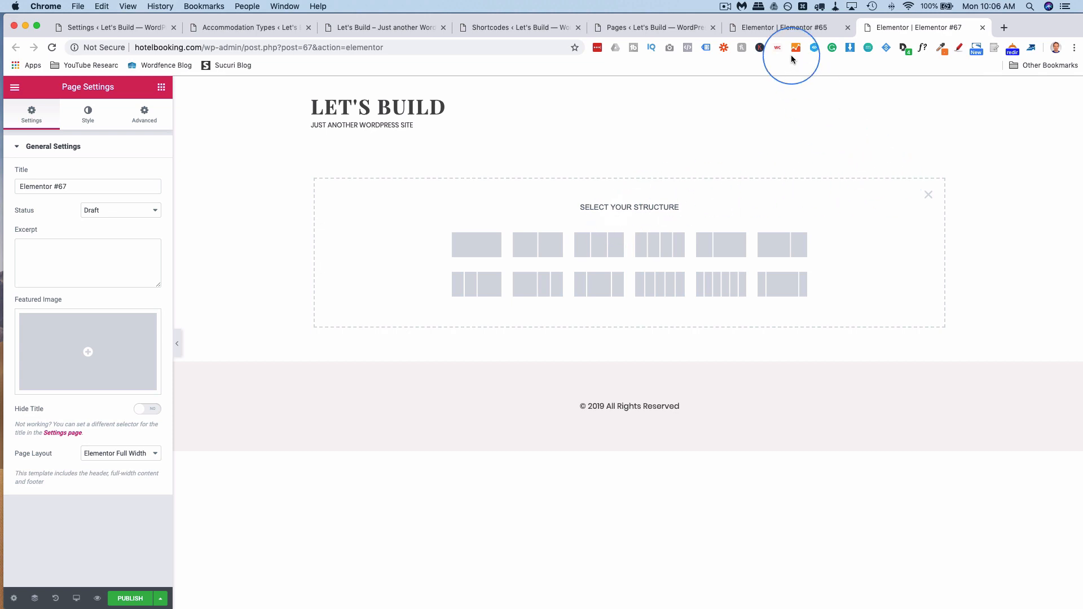
pyautogui.click(778, 32)
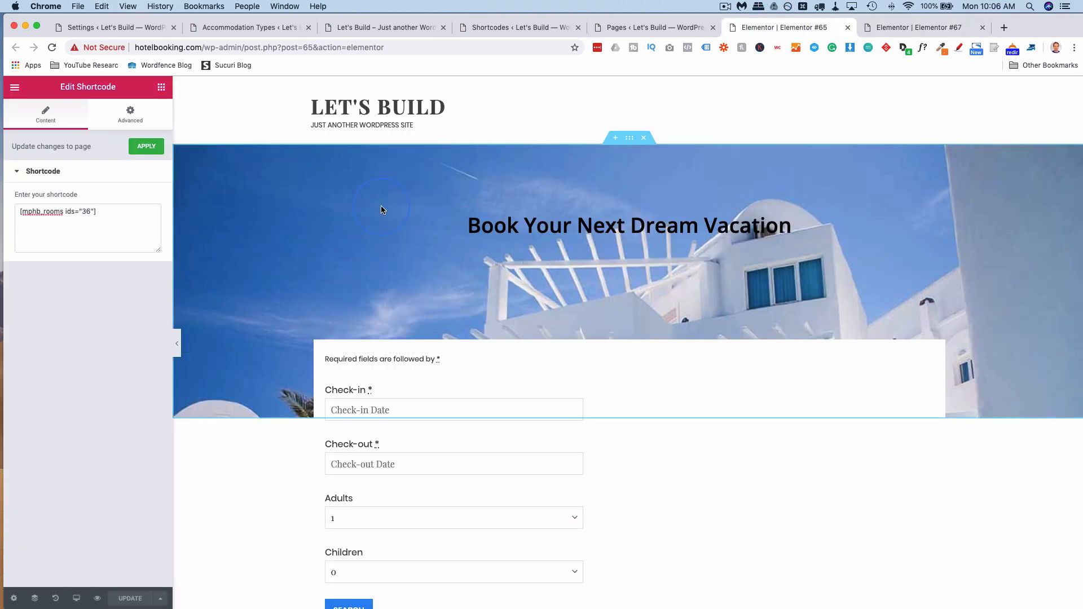
pyautogui.rightClick(629, 143)
pyautogui.click(648, 186)
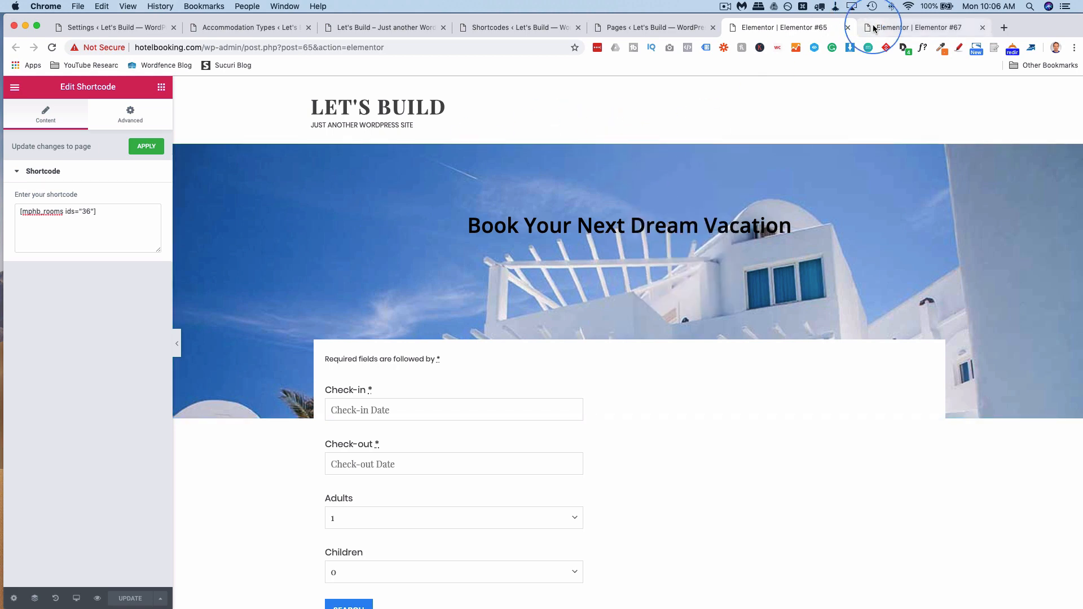
# Paste the hero section into a new one-column section on Elementor #67 and delete the empty section.
pyautogui.click(874, 28)
pyautogui.click(496, 242)
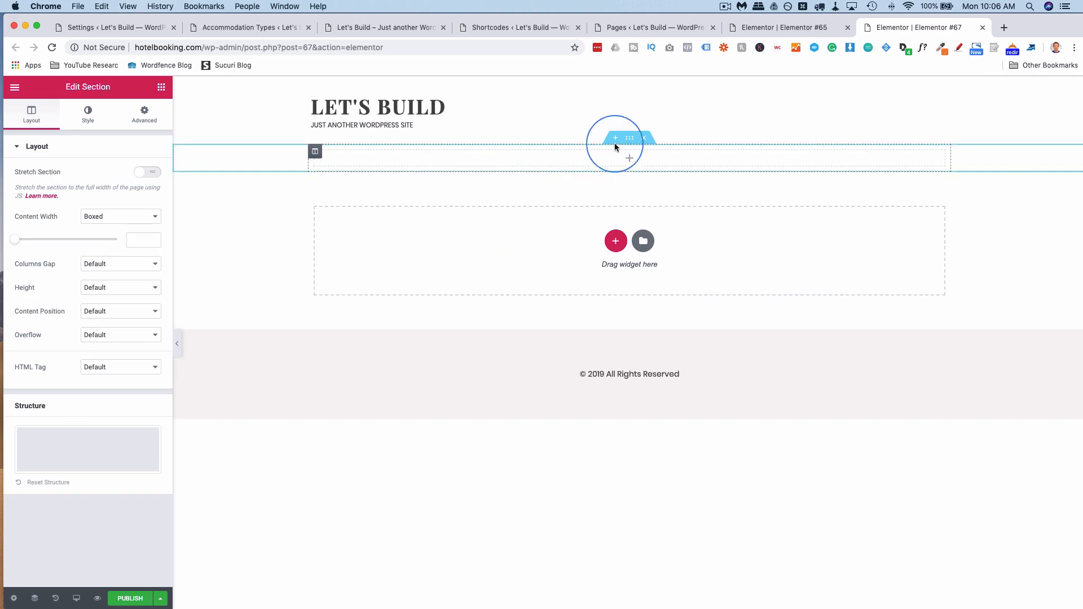
pyautogui.rightClick(629, 139)
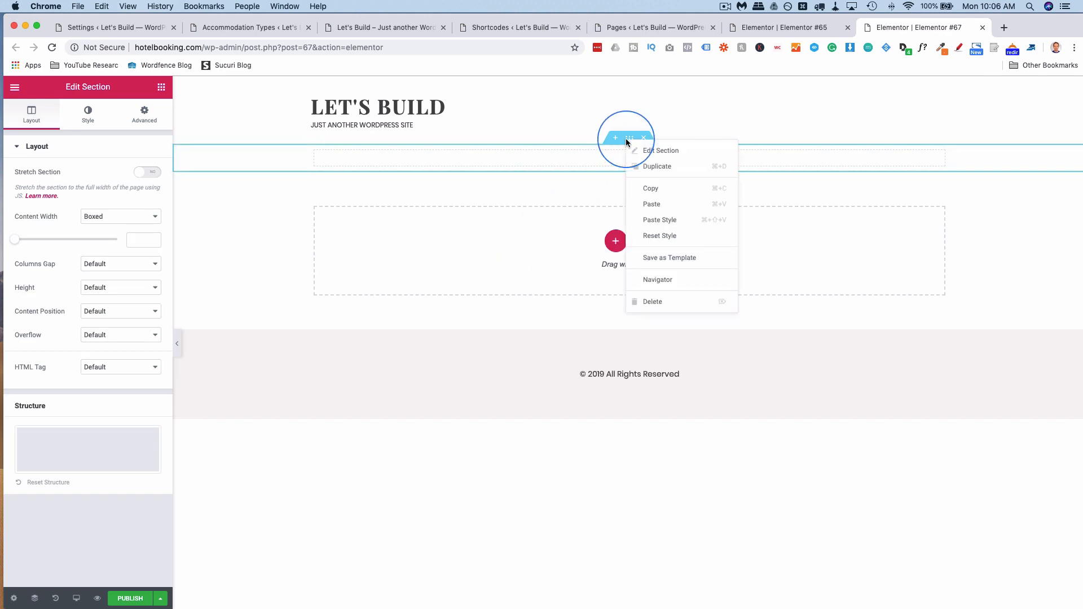
pyautogui.click(651, 204)
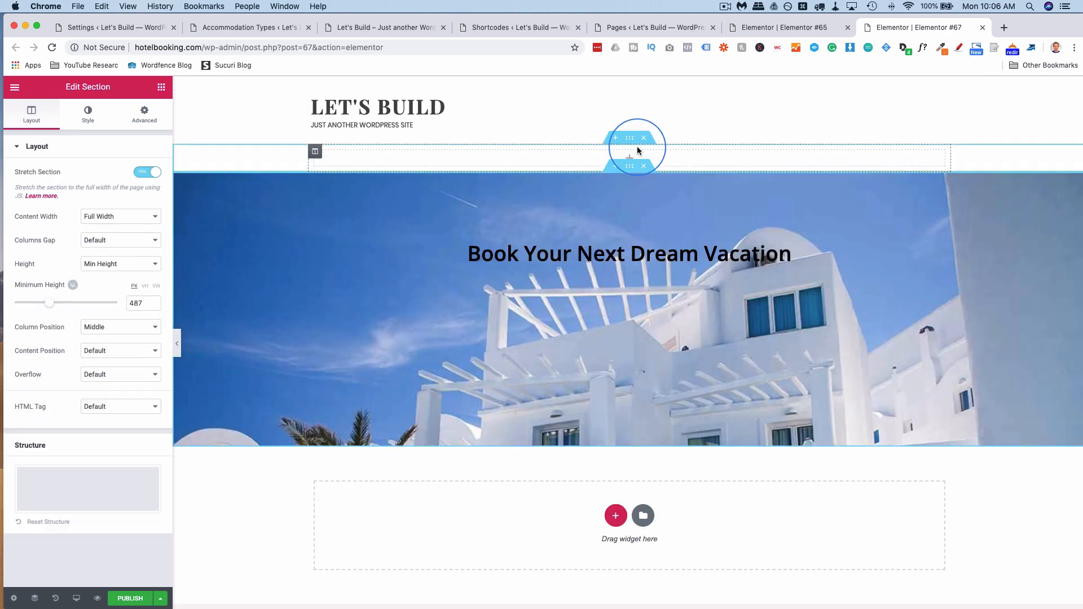
pyautogui.click(644, 144)
pyautogui.scroll(-2, 524, 192)
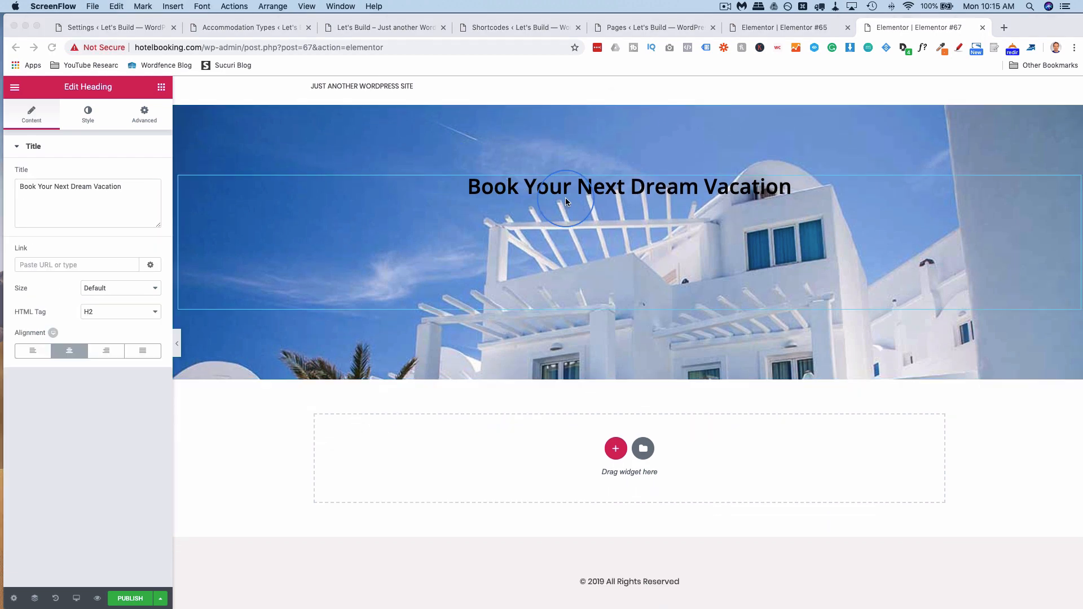
# Change the banner heading text to 'Services'.
pyautogui.click(566, 201)
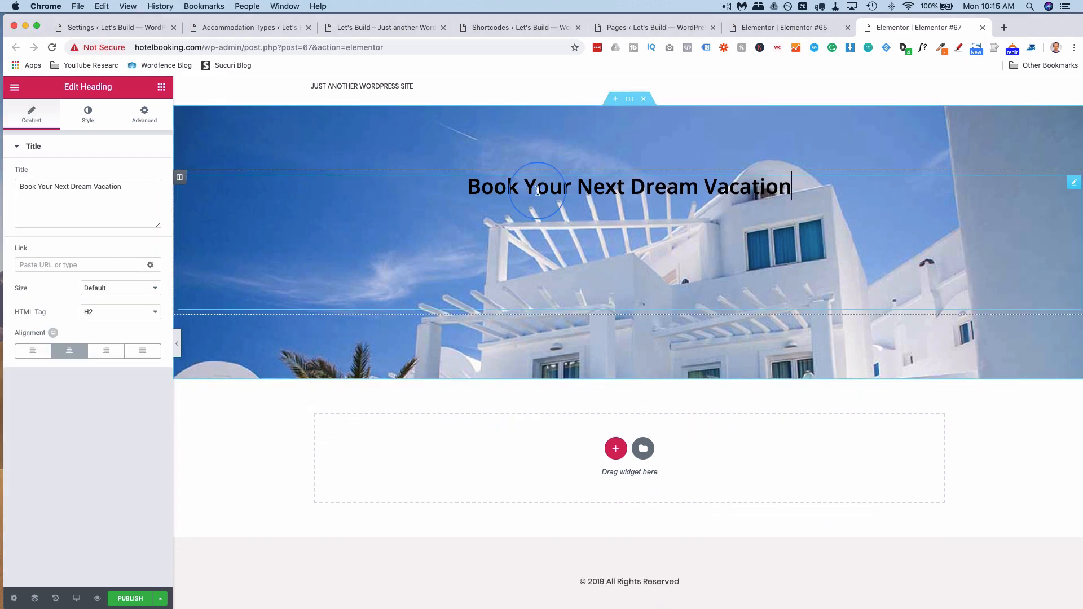
pyautogui.tripleClick(101, 202)
pyautogui.press('BackSpace')
pyautogui.write('Ser')
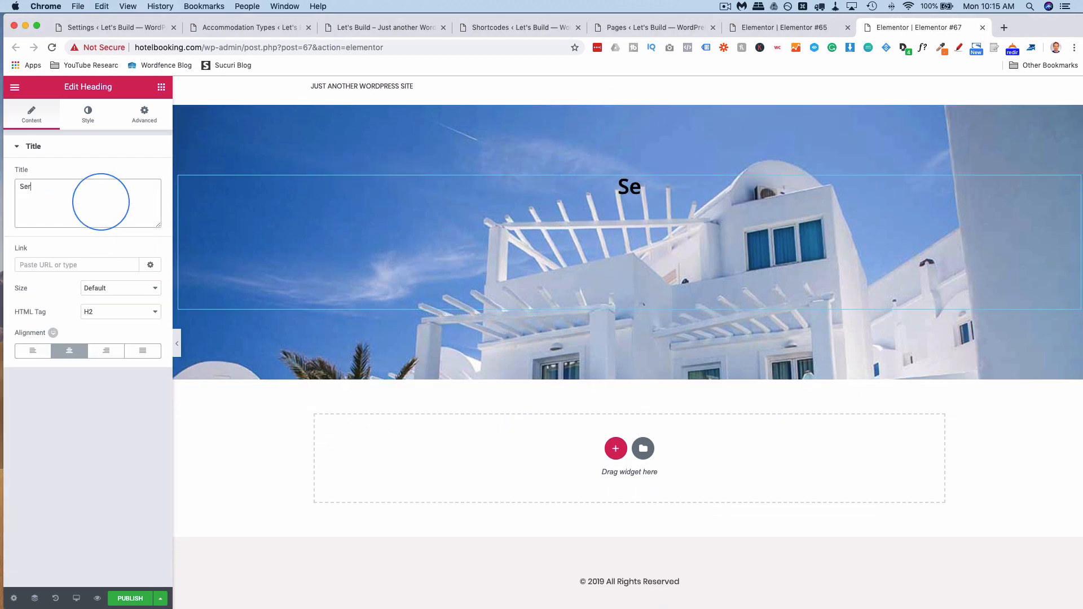
pyautogui.write('vices')
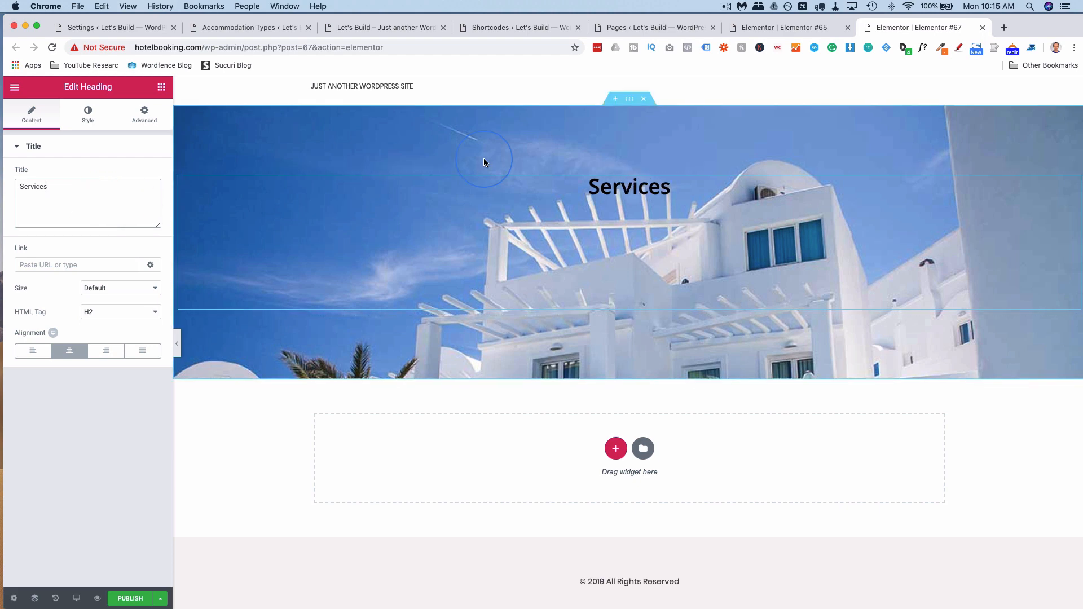
# Make the Services banner much shorter and remove the heading's large bottom padding.
pyautogui.click(628, 100)
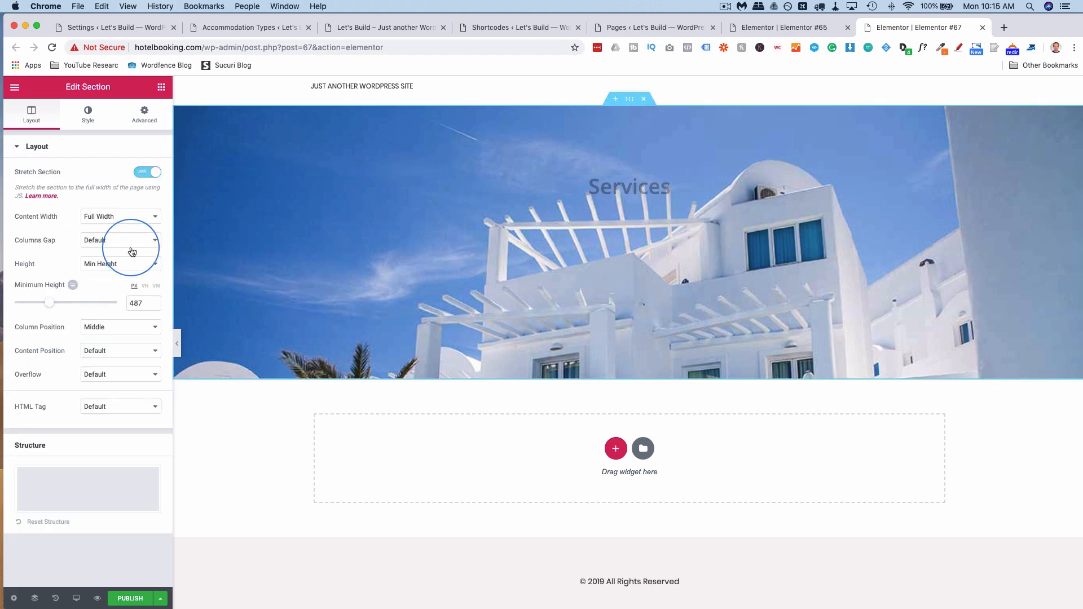
pyautogui.moveTo(52, 306); pyautogui.dragTo(30, 306)
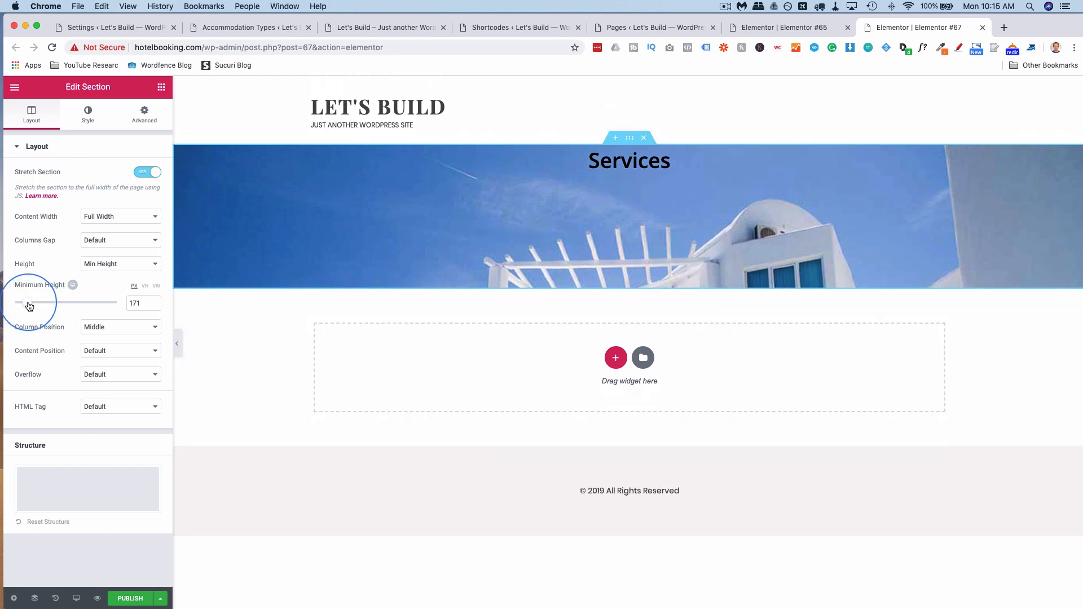
pyautogui.click(144, 113)
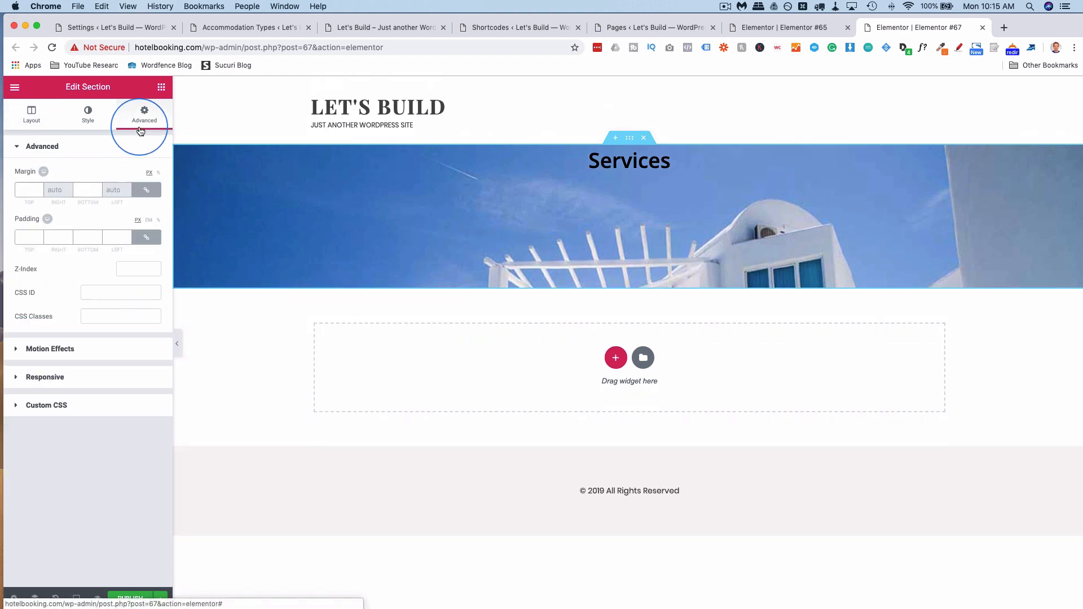
pyautogui.click(624, 162)
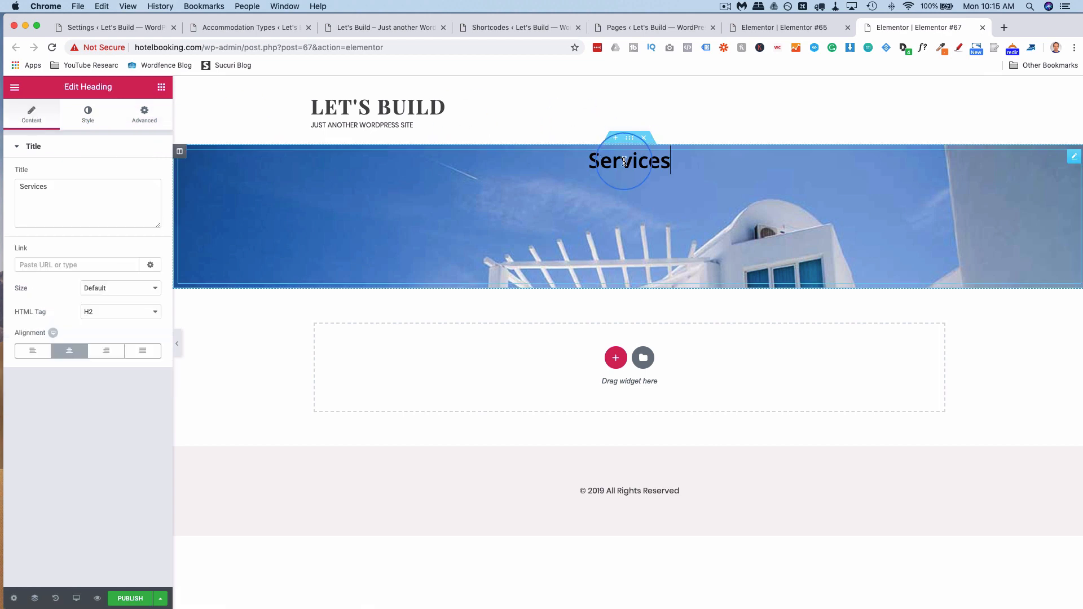
pyautogui.click(146, 114)
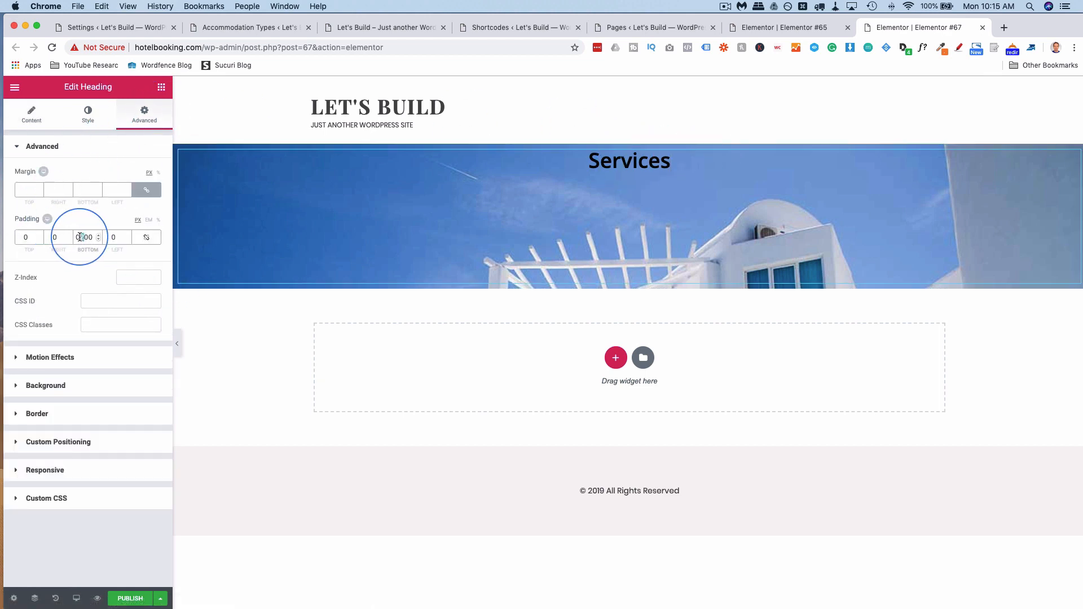
pyautogui.press('BackSpace')
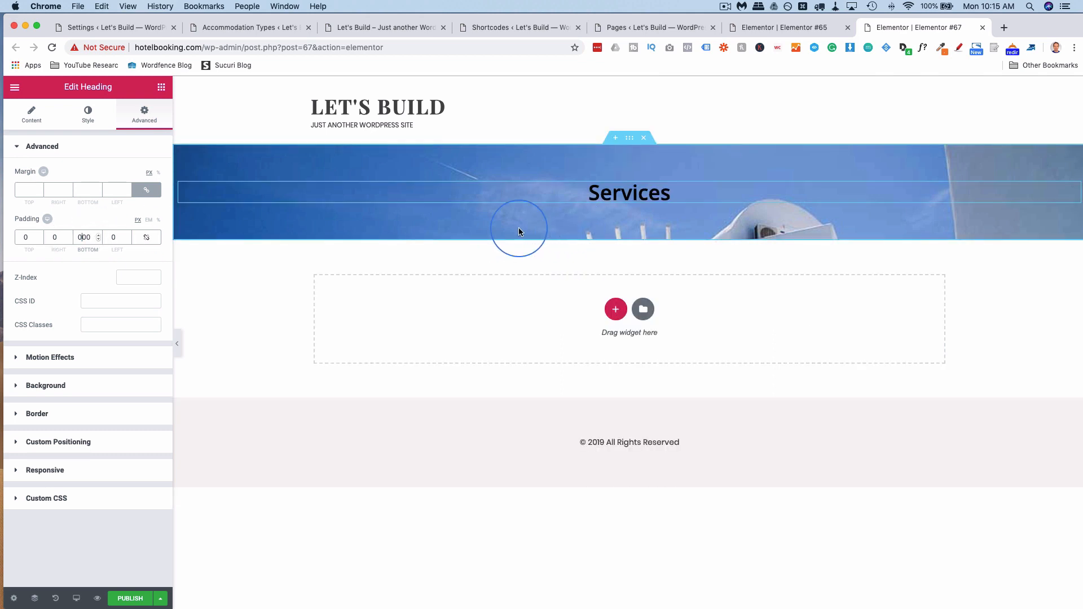
# Set the banner's background image position to Center Center.
pyautogui.click(633, 152)
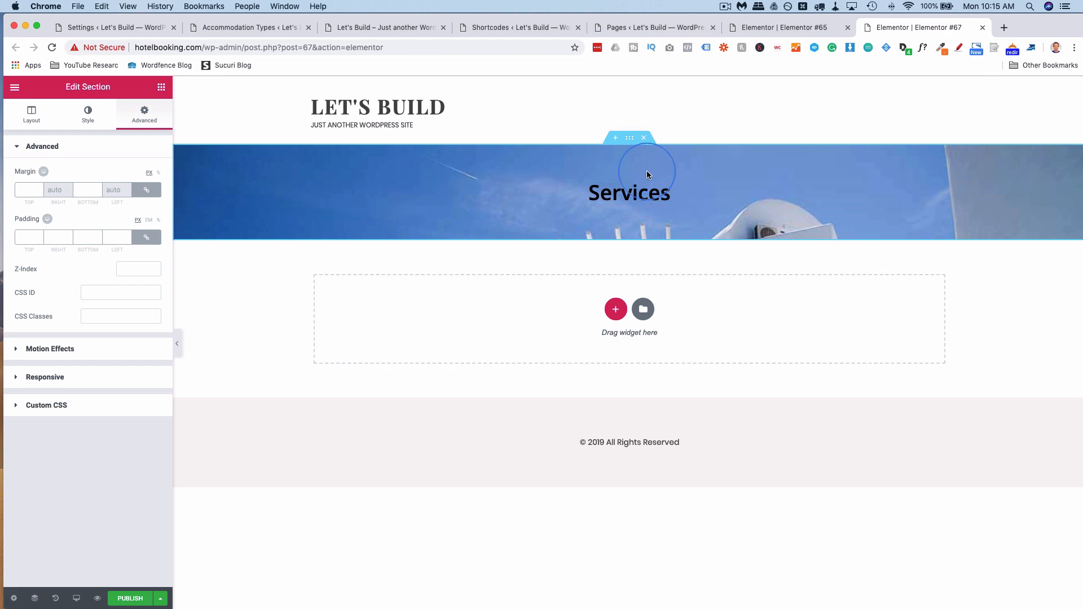
pyautogui.click(136, 129)
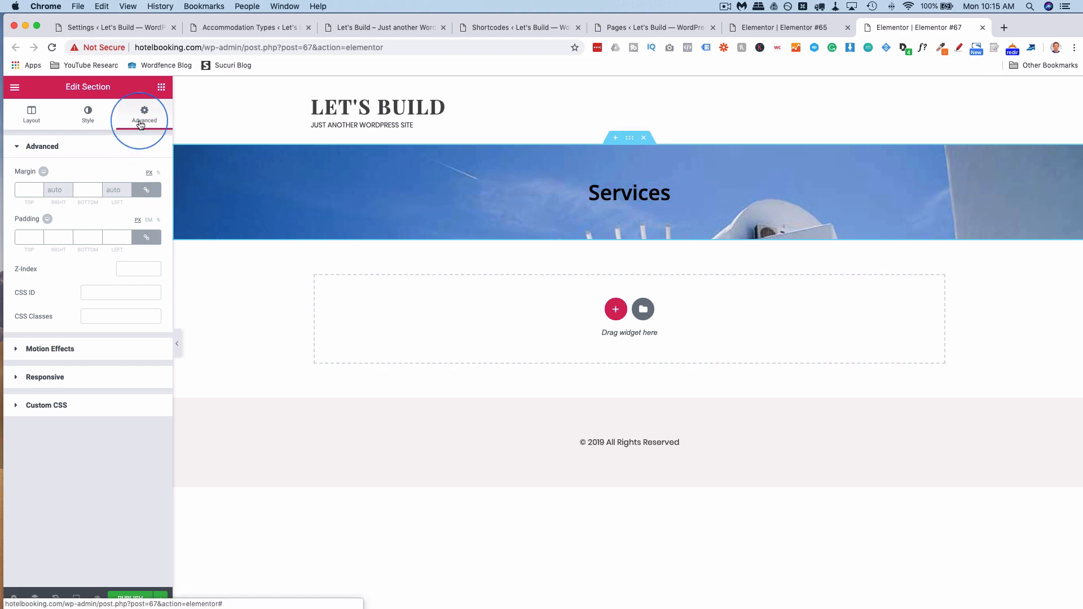
pyautogui.click(99, 120)
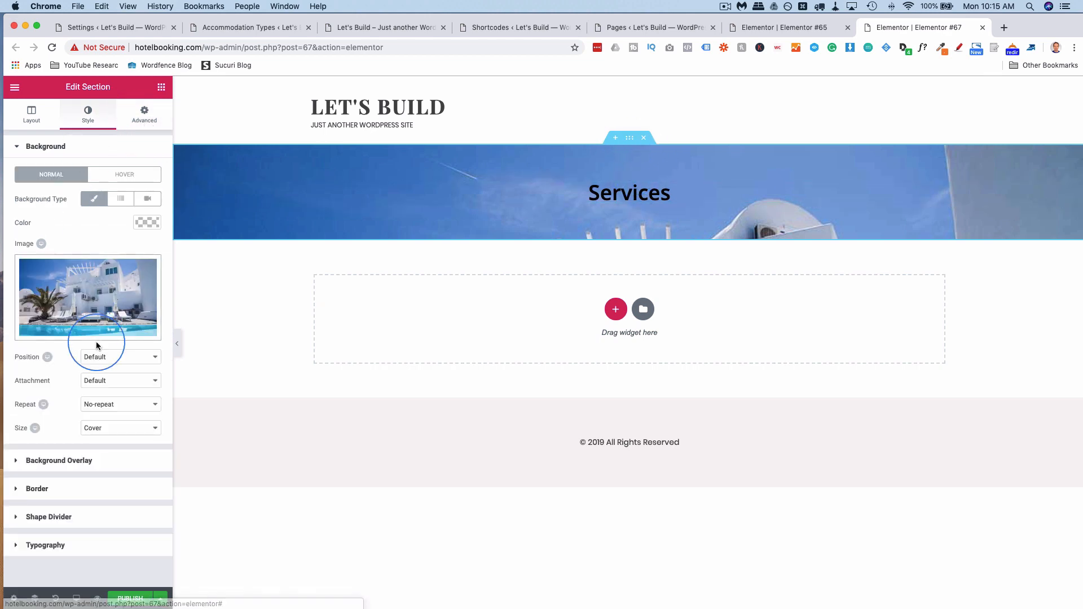
pyautogui.click(102, 382)
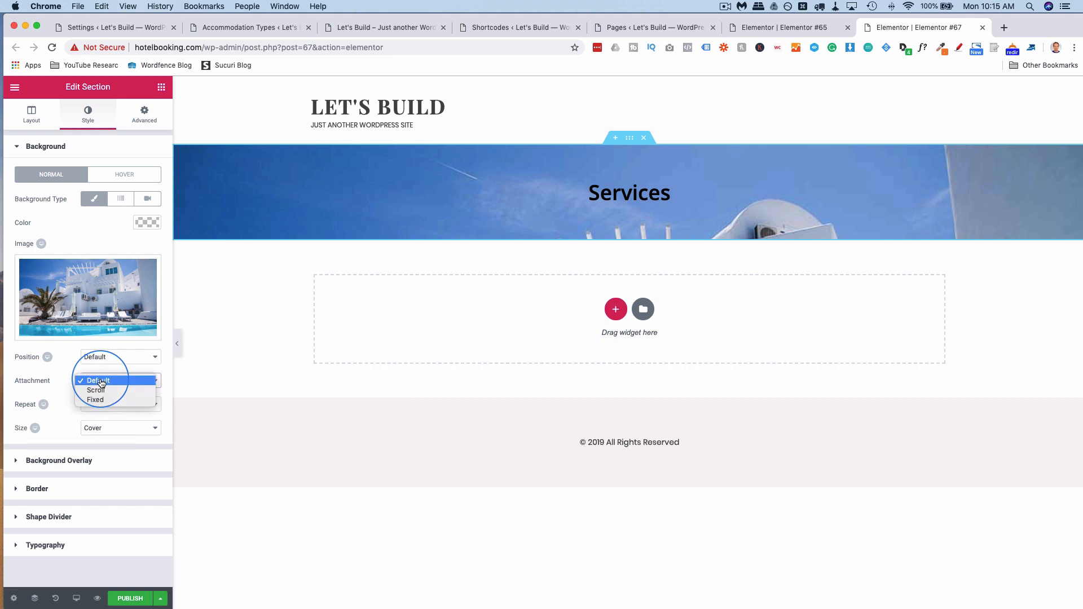
pyautogui.click(71, 378)
pyautogui.click(100, 358)
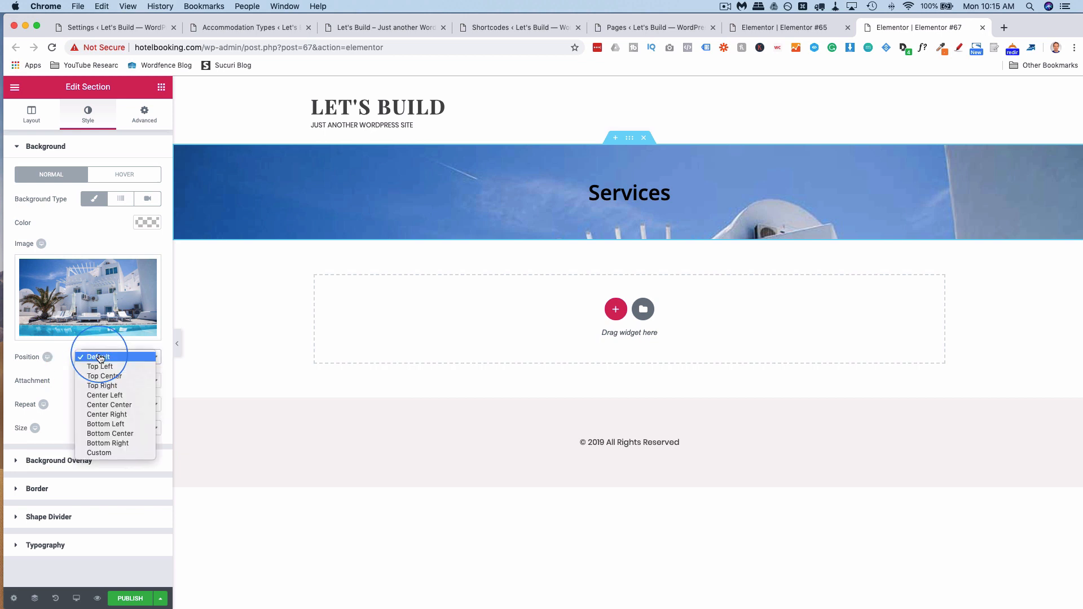
pyautogui.click(124, 406)
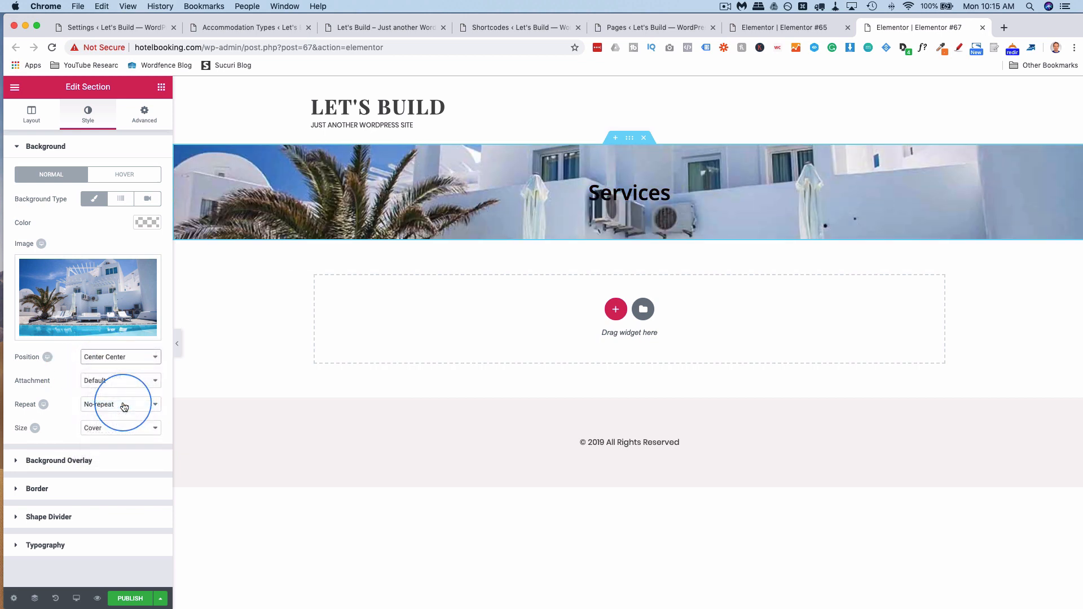
# Try Bottom Center and Top Center positions, then reset the background position to Default.
pyautogui.click(121, 356)
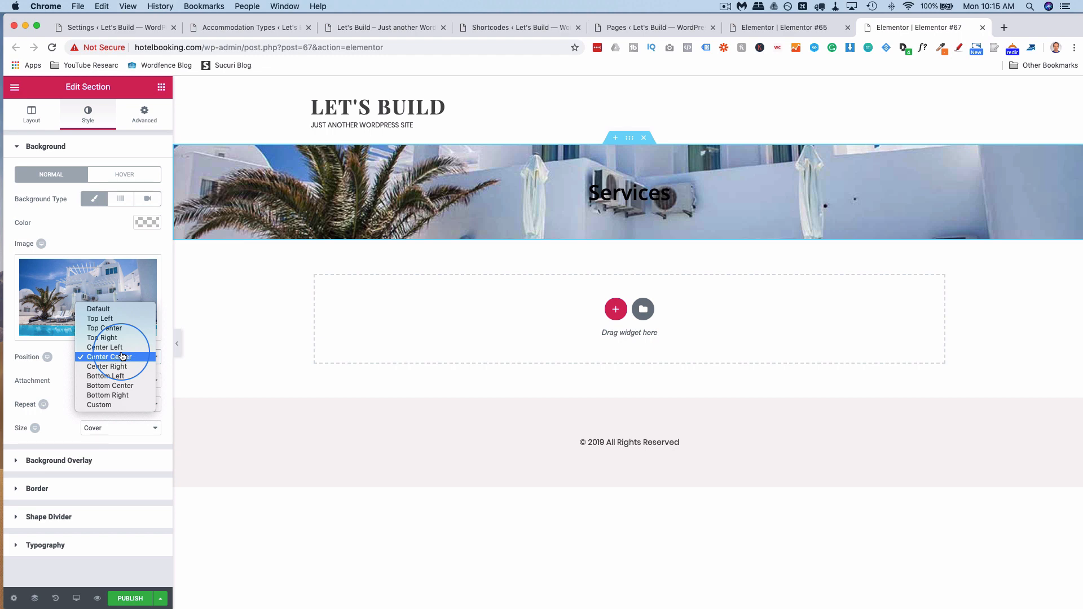
pyautogui.click(119, 386)
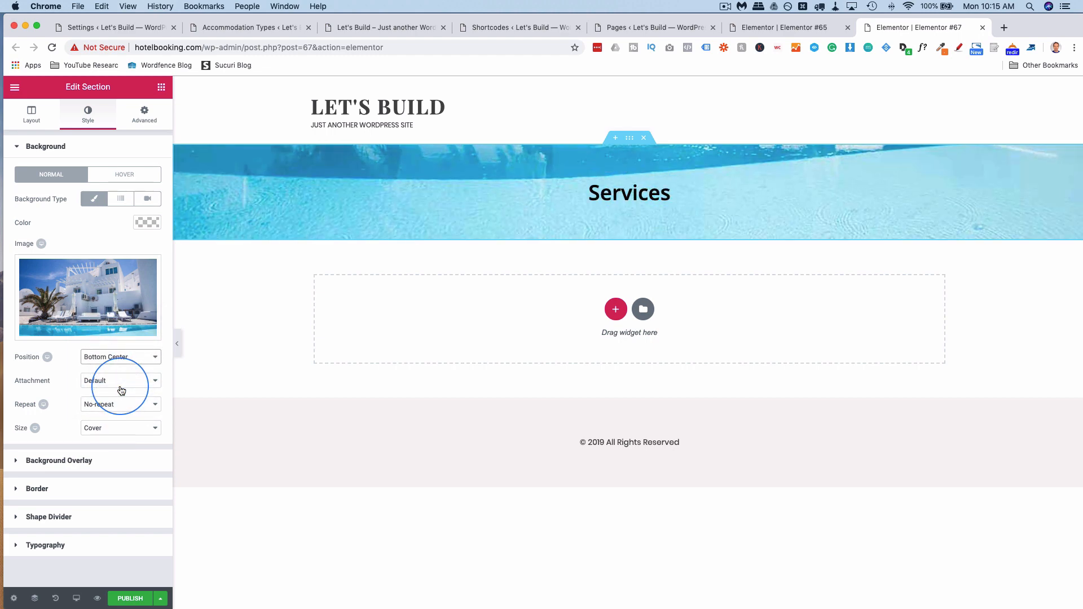
pyautogui.click(127, 361)
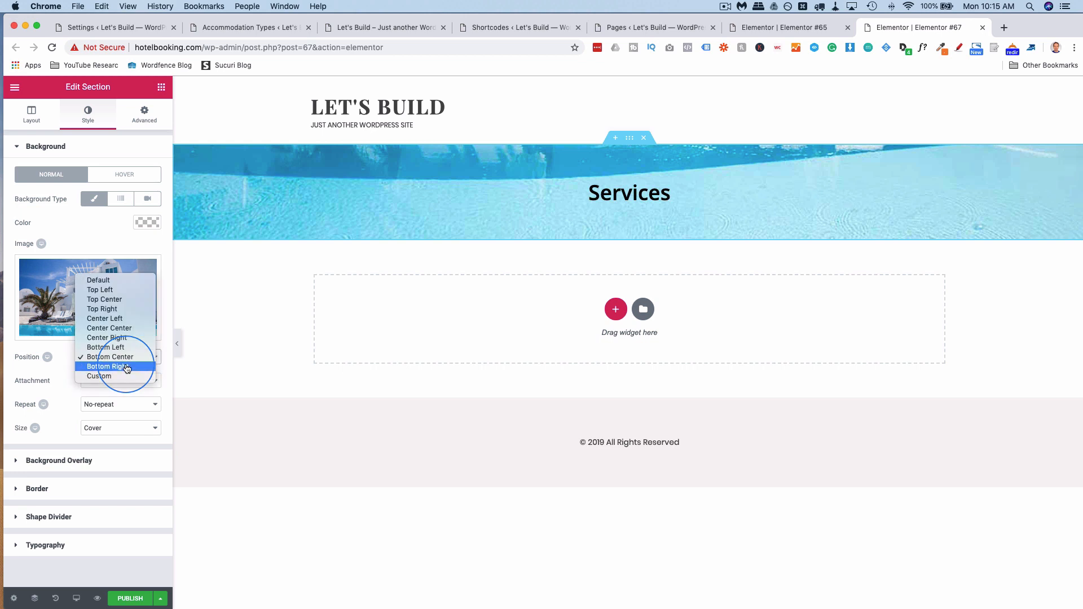
pyautogui.click(111, 300)
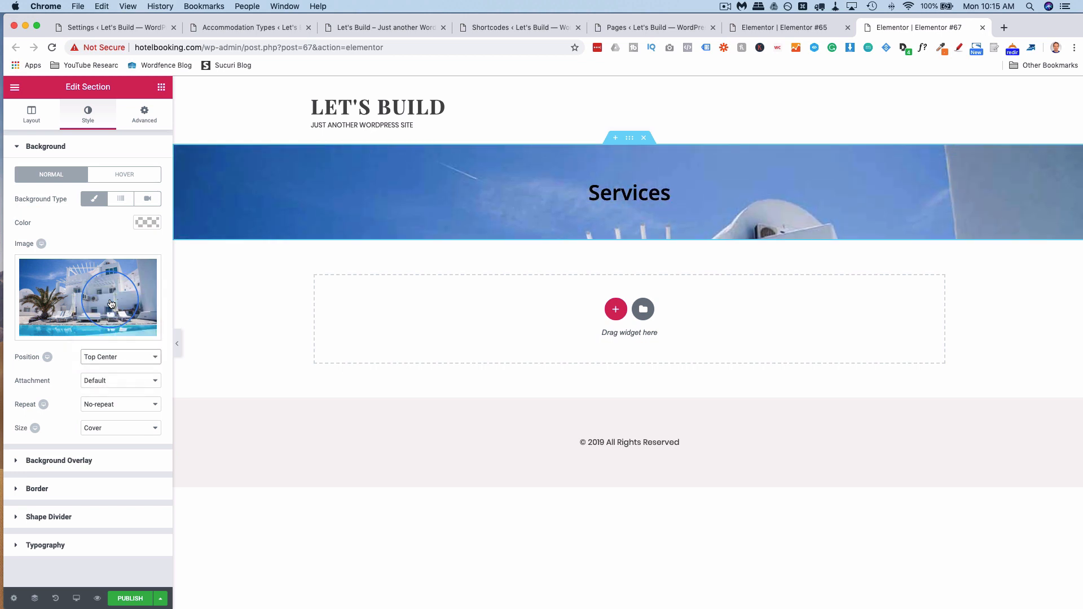
pyautogui.click(135, 356)
pyautogui.click(125, 386)
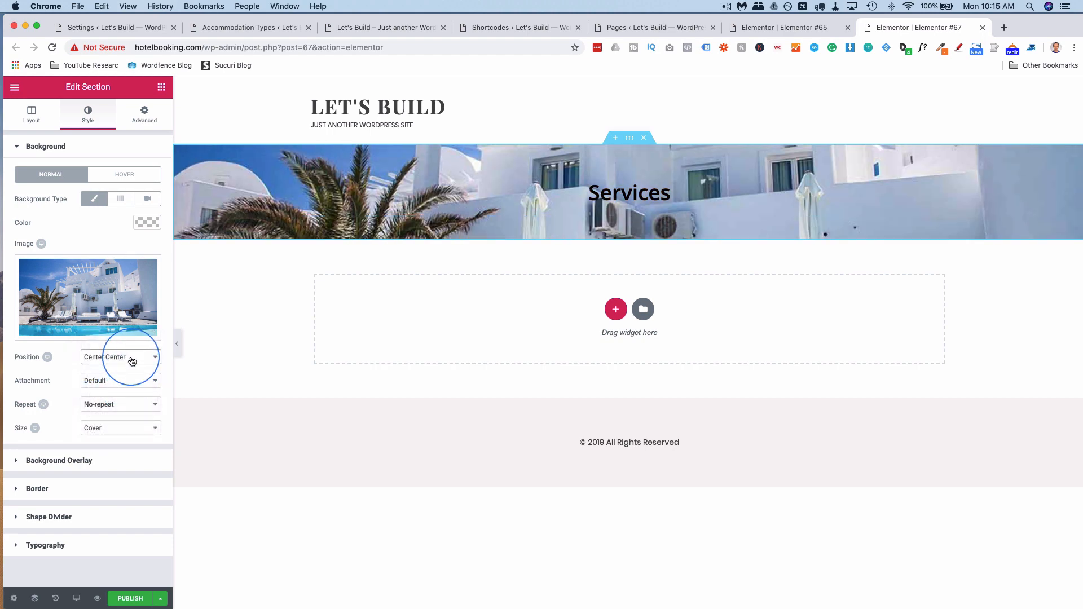
pyautogui.click(133, 357)
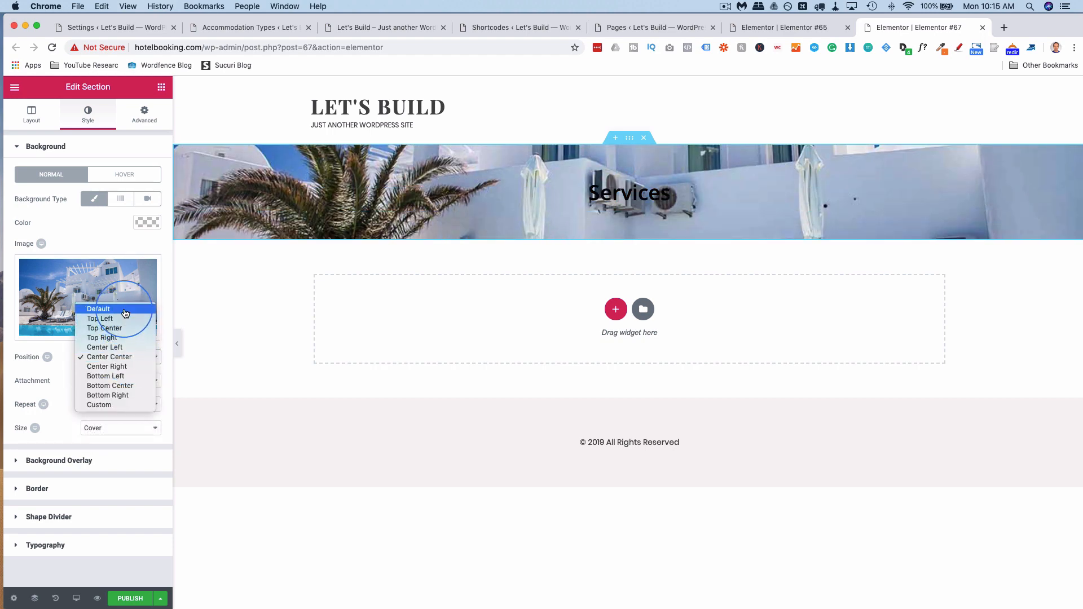
pyautogui.click(124, 310)
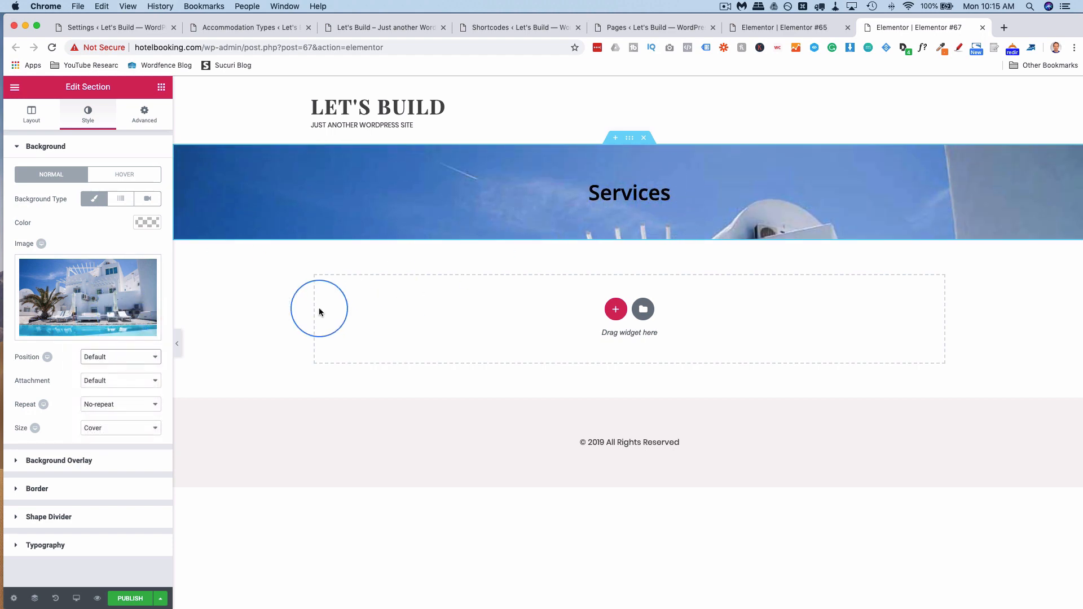
# Add a one-column section below the banner holding a Shortcode widget.
pyautogui.click(615, 309)
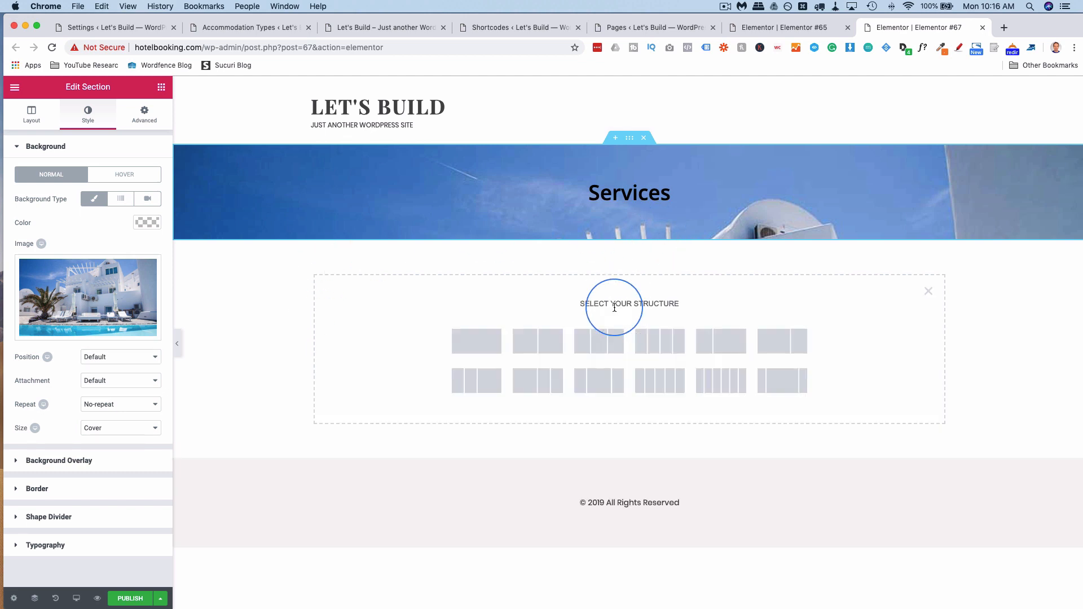
pyautogui.click(474, 349)
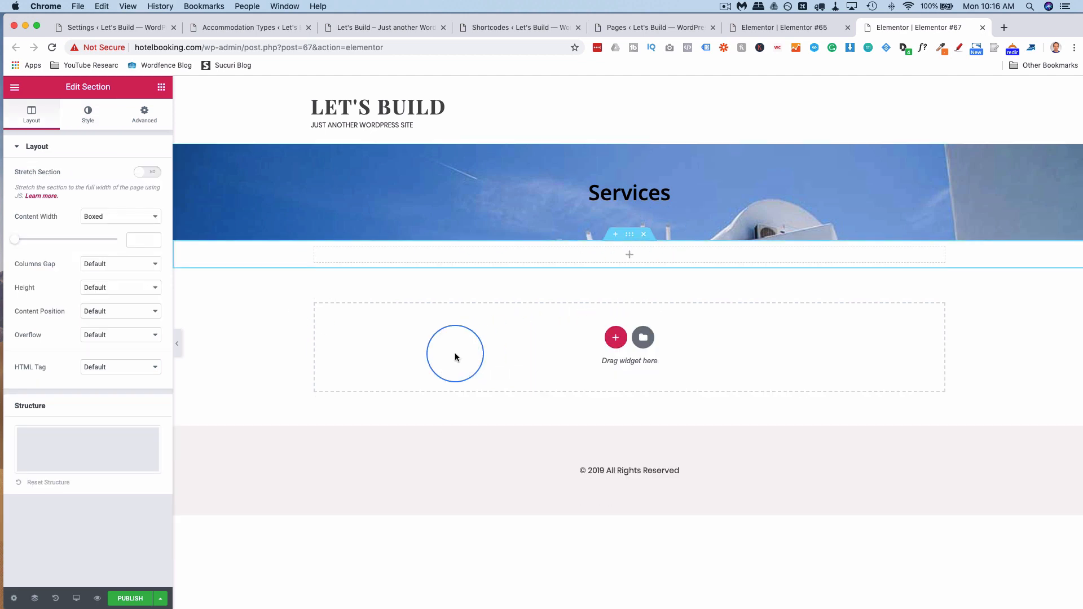
pyautogui.click(161, 87)
pyautogui.click(79, 134)
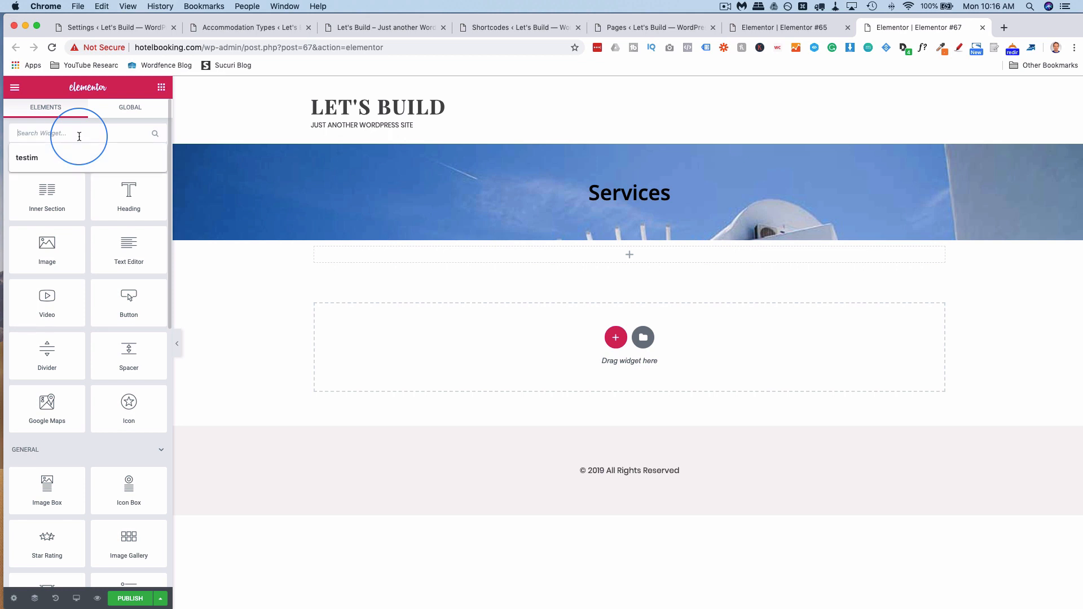
pyautogui.write('short')
pyautogui.moveTo(49, 172); pyautogui.dragTo(601, 324)
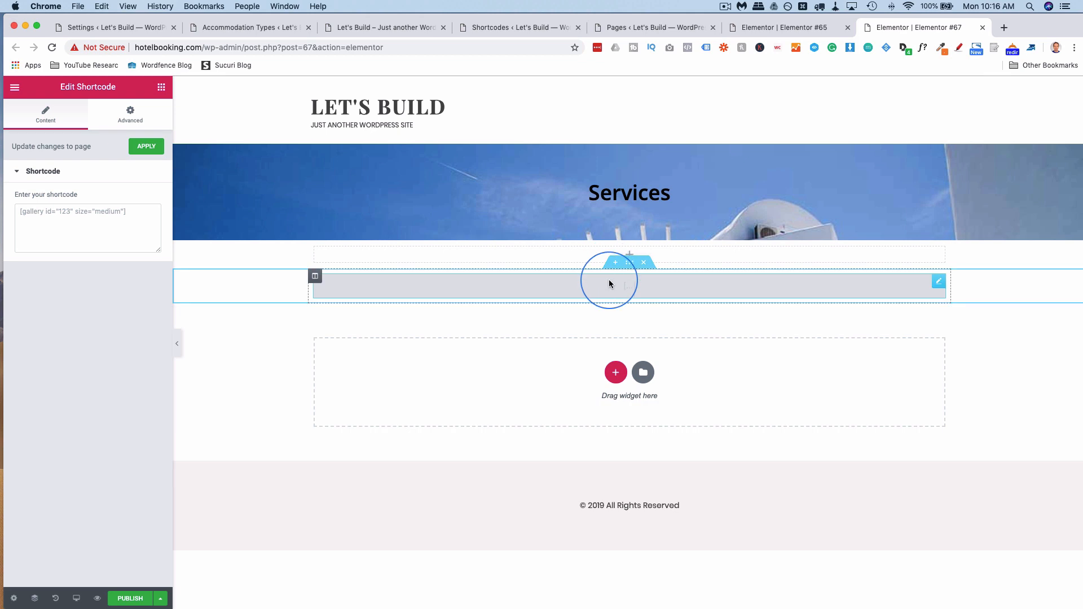
# Copy the room listings section from the Elementor #65 booking page.
pyautogui.click(790, 26)
pyautogui.scroll(-10, 515, 314)
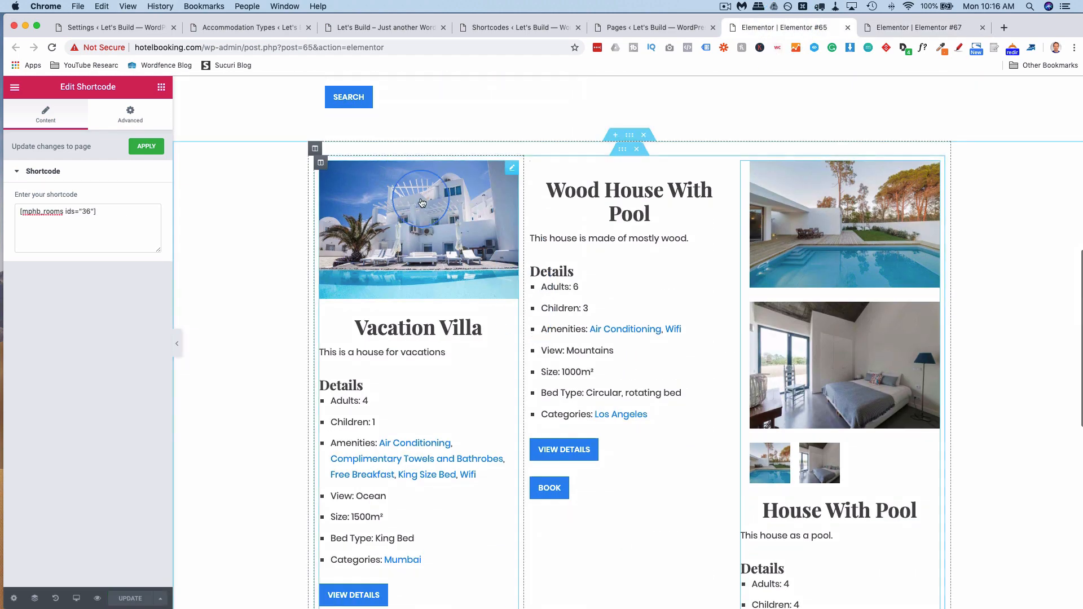
pyautogui.rightClick(630, 139)
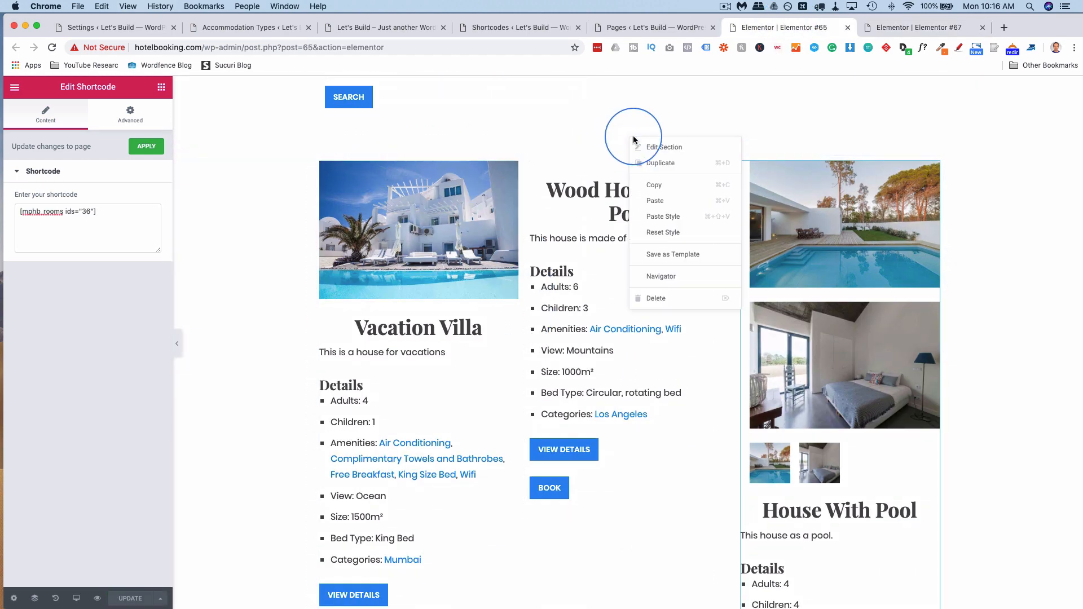
pyautogui.click(662, 183)
pyautogui.click(884, 30)
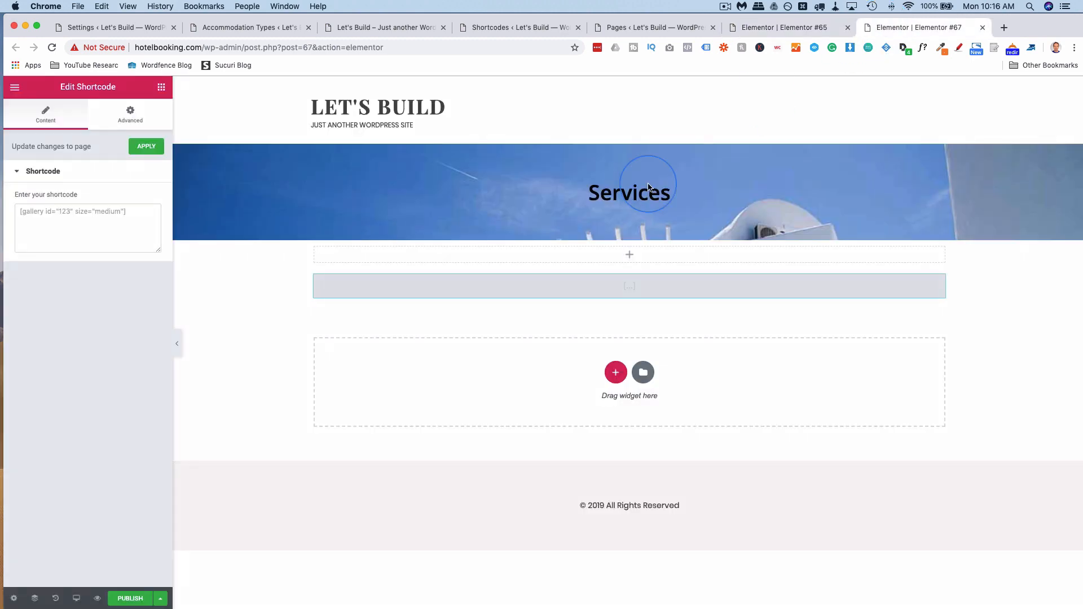
# Replace the shortcode section with the pasted room listings and remove the empty placeholder section.
pyautogui.rightClick(571, 260)
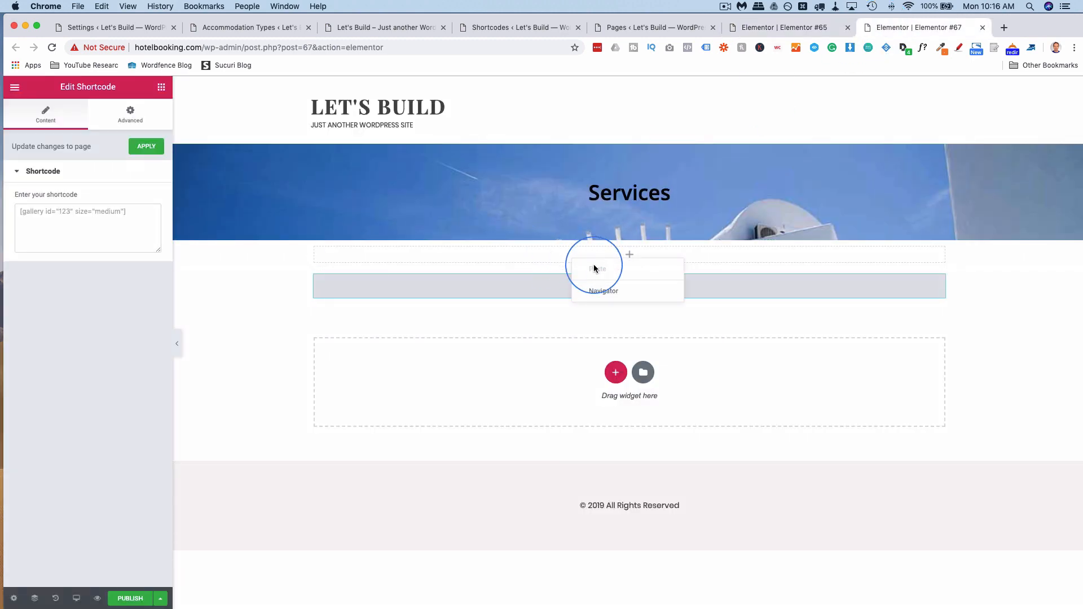
pyautogui.click(600, 314)
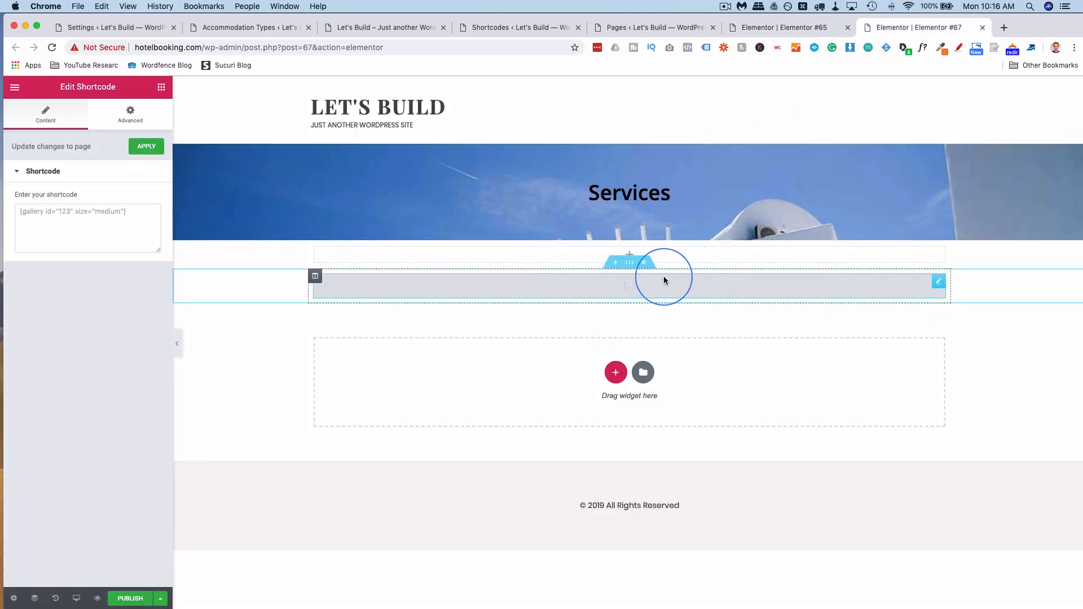
pyautogui.click(646, 262)
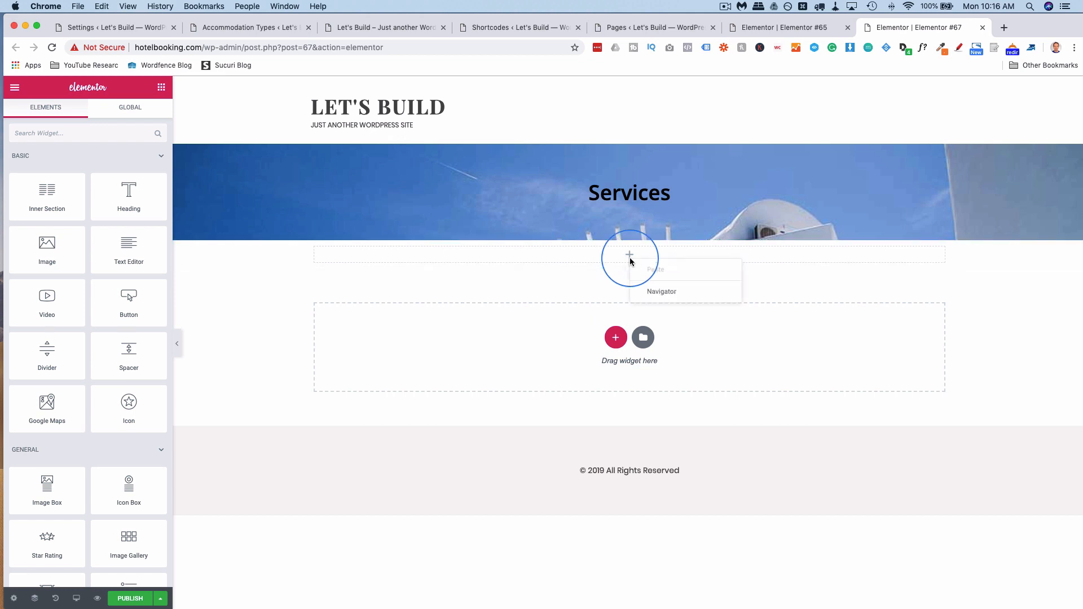
pyautogui.click(630, 235)
pyautogui.rightClick(630, 240)
pyautogui.click(650, 305)
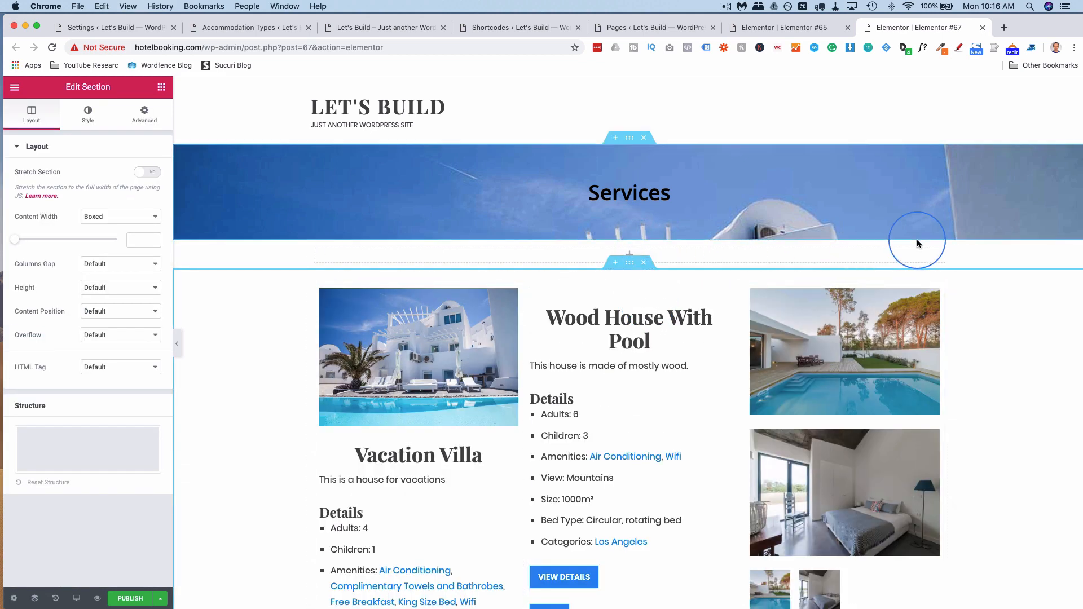
pyautogui.click(644, 263)
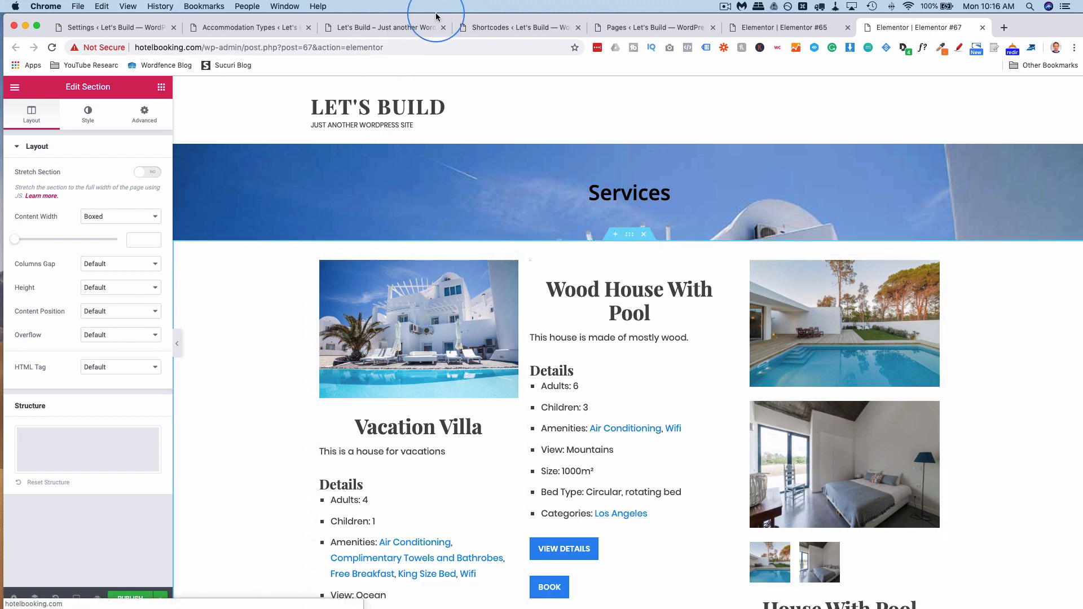
# Copy the [mphb_services] shortcode from the Shortcodes reference page.
pyautogui.click(507, 27)
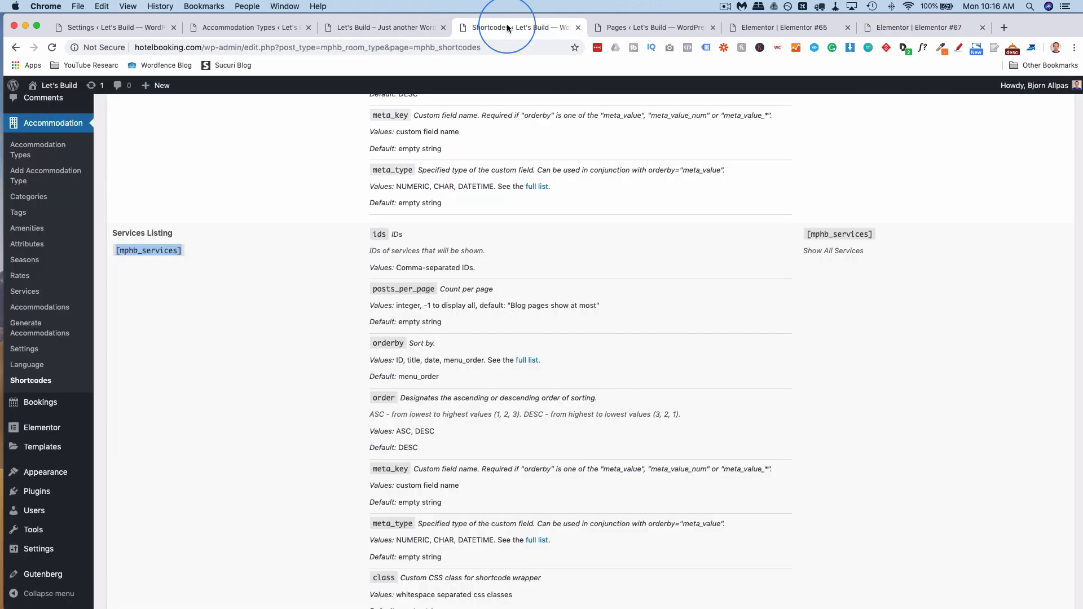
pyautogui.doubleClick(161, 251)
pyautogui.moveTo(181, 251); pyautogui.dragTo(118, 252)
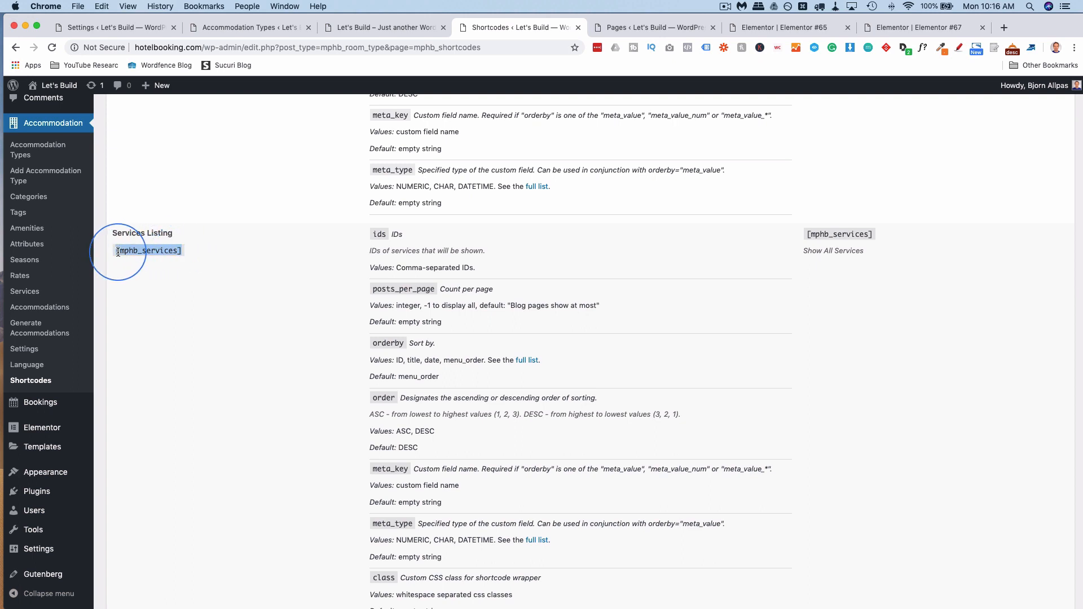
pyautogui.rightClick(132, 255)
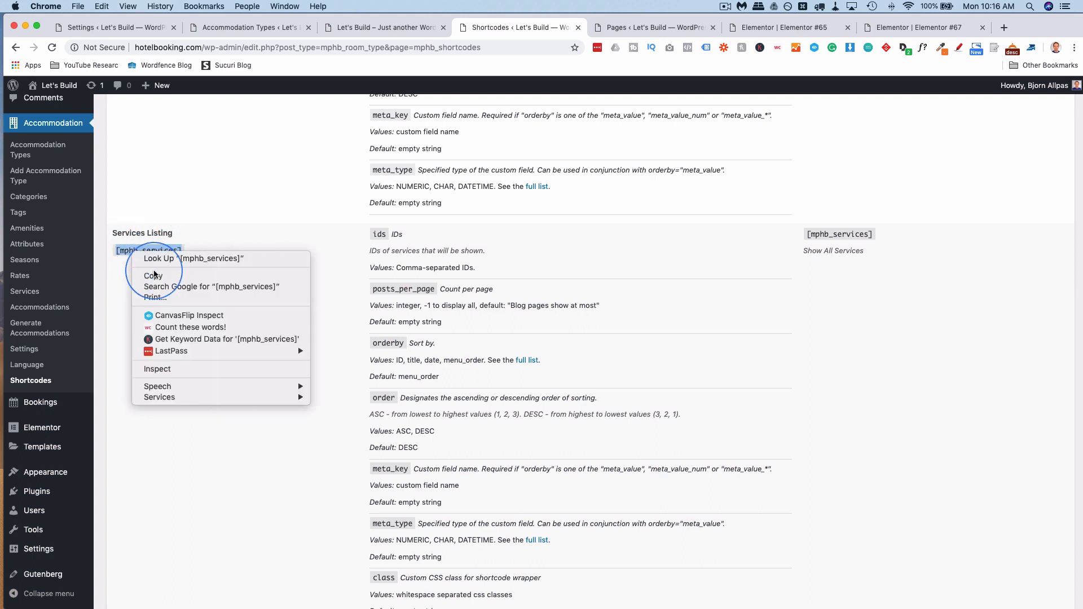
pyautogui.click(157, 278)
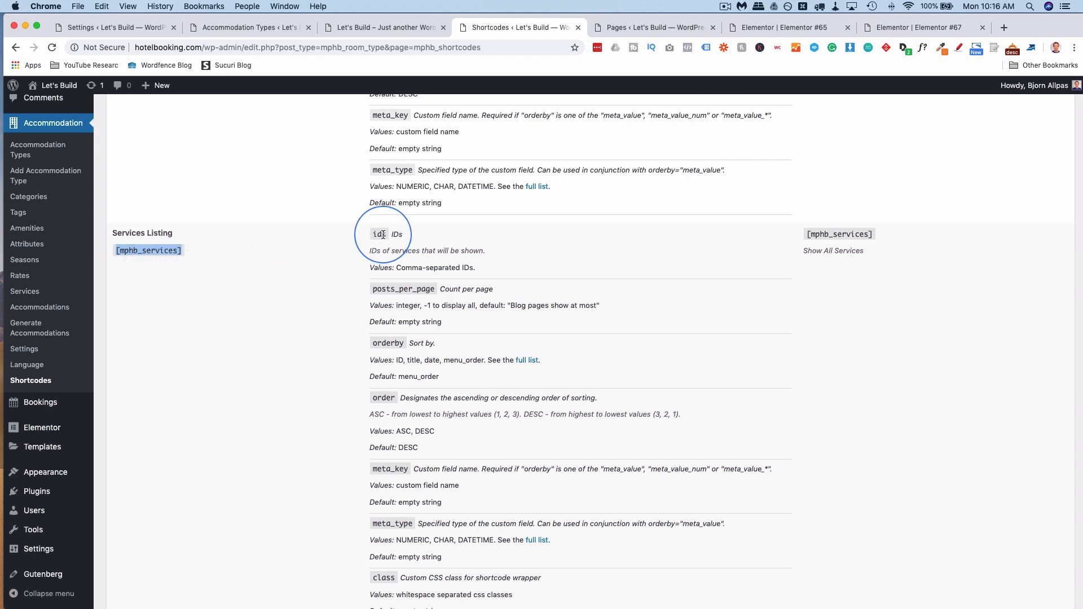
pyautogui.click(801, 27)
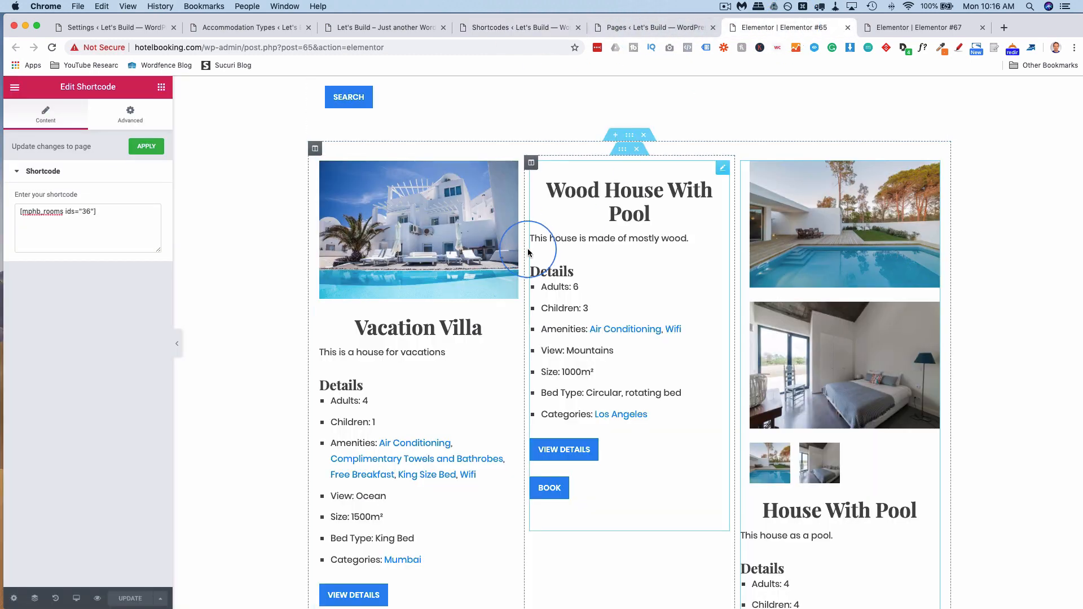
# Replace the rooms shortcode in the widget with [mphb_services] and start typing 'id'.
pyautogui.tripleClick(97, 226)
pyautogui.press('super+v')
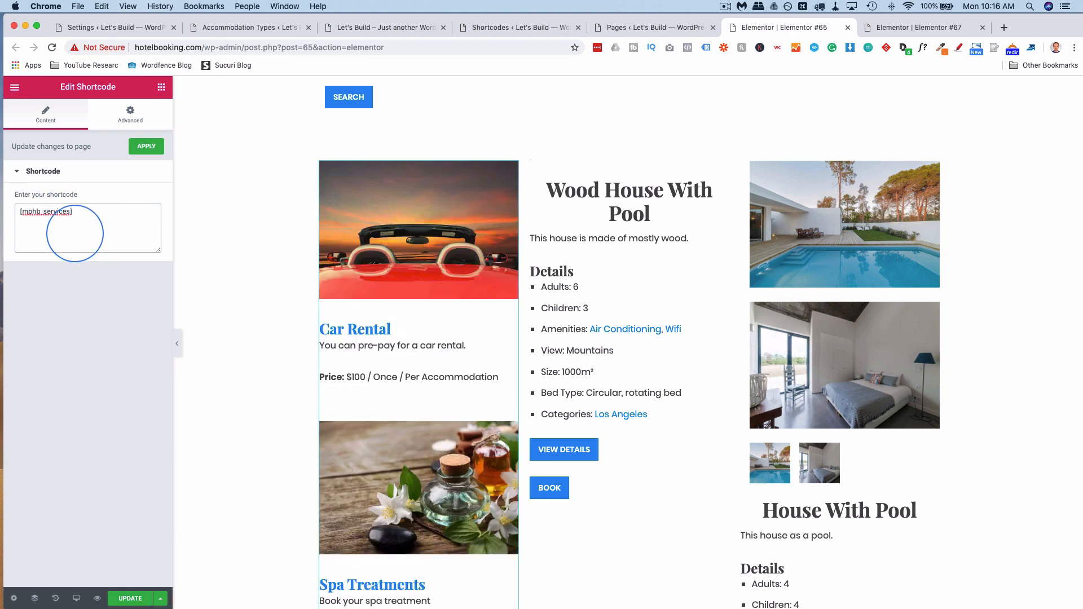
pyautogui.write('ids="')
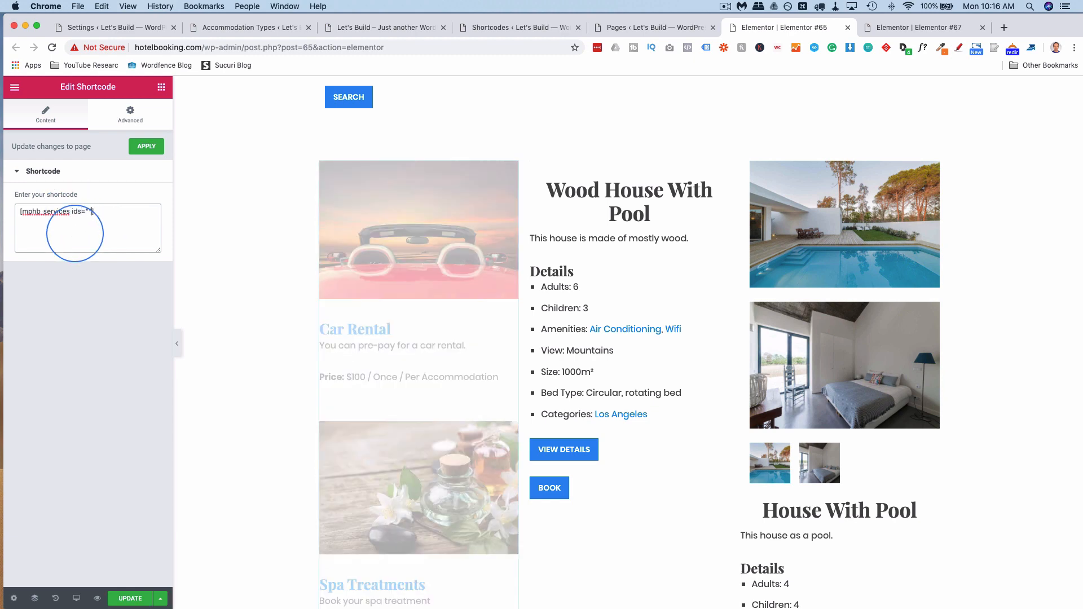
# Check the Accommodation > Services list, then return to the Services Listing shortcode reference.
pyautogui.click(220, 28)
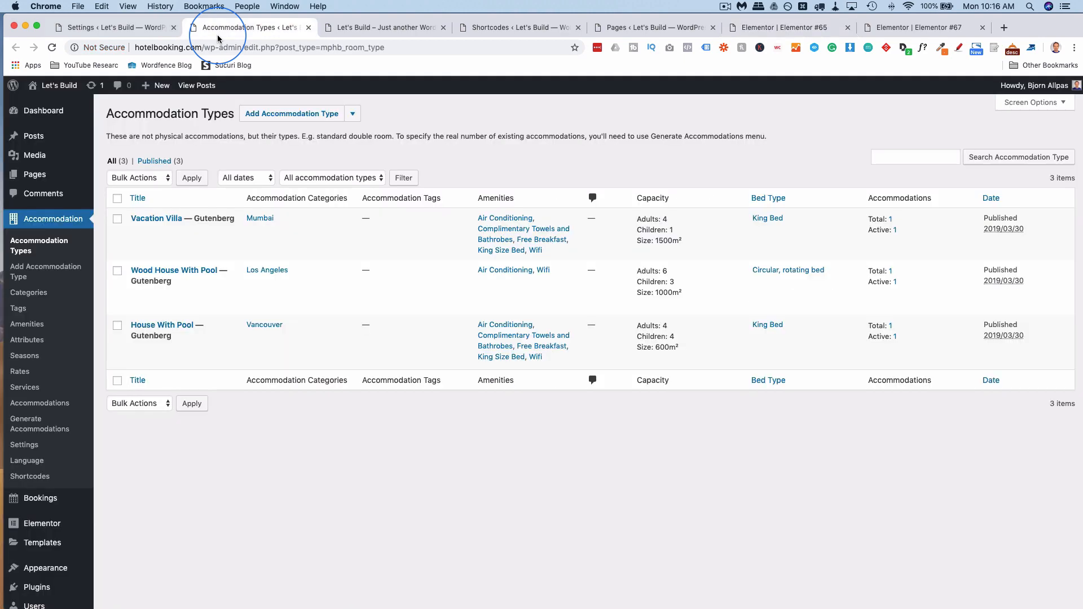
pyautogui.click(35, 390)
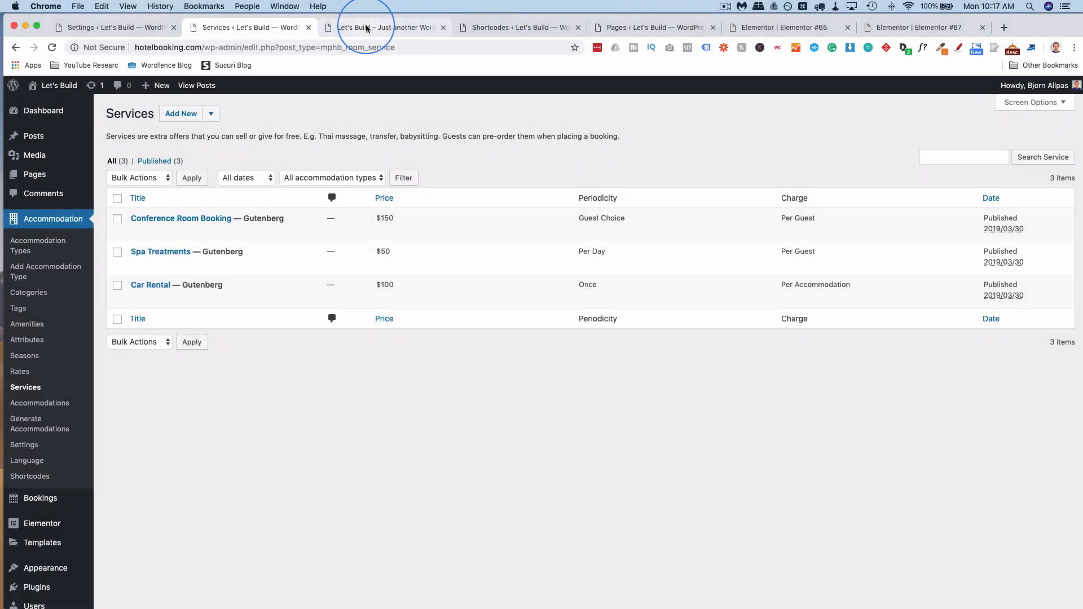
pyautogui.click(531, 32)
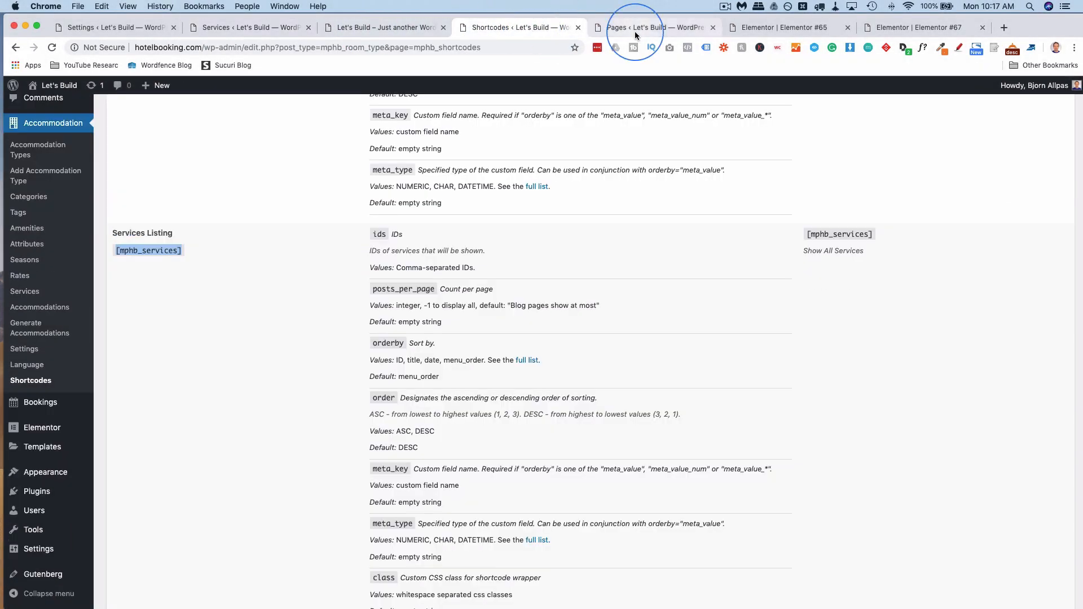
# Select the Vacation Villa listing's shortcode on the Services page.
pyautogui.click(878, 30)
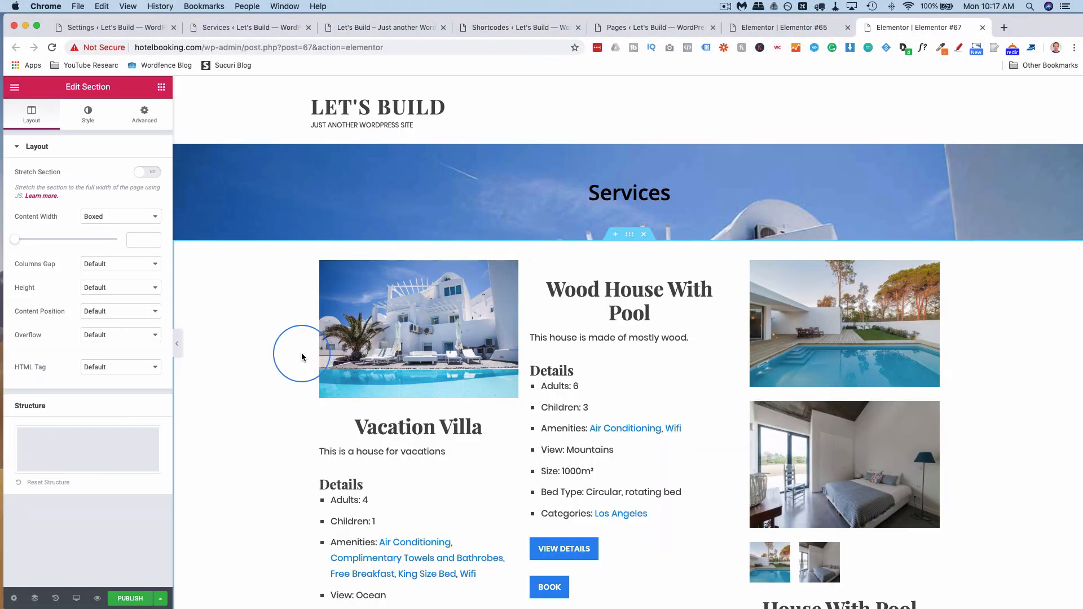
pyautogui.click(386, 324)
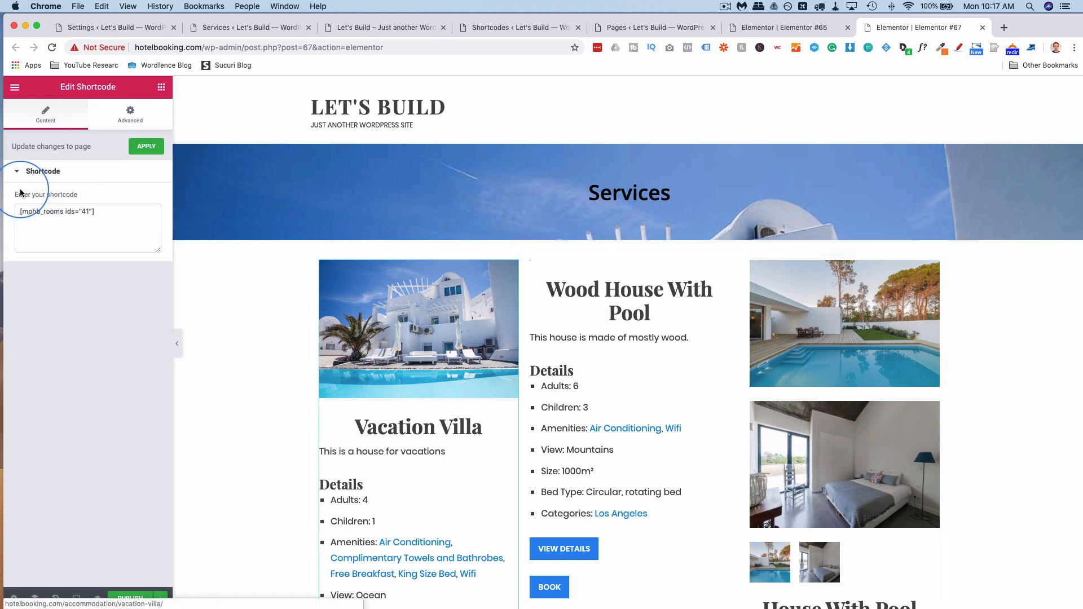
pyautogui.click(85, 213)
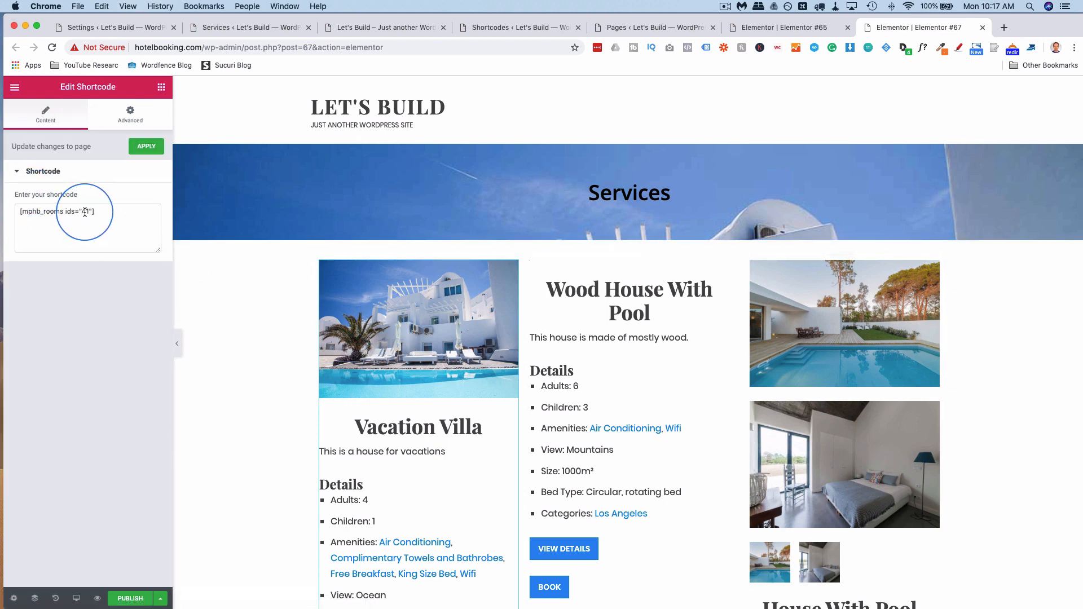
# In the other editor, paste the Wood House shortcode into the Car Rental listing with id 41.
pyautogui.click(770, 28)
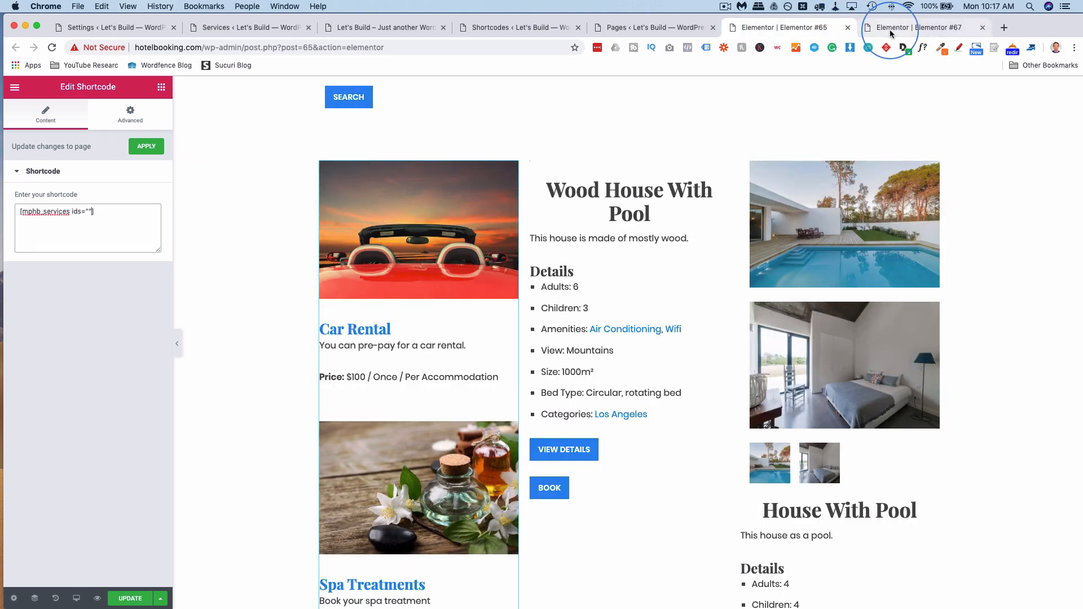
pyautogui.scroll(5, 684, 202)
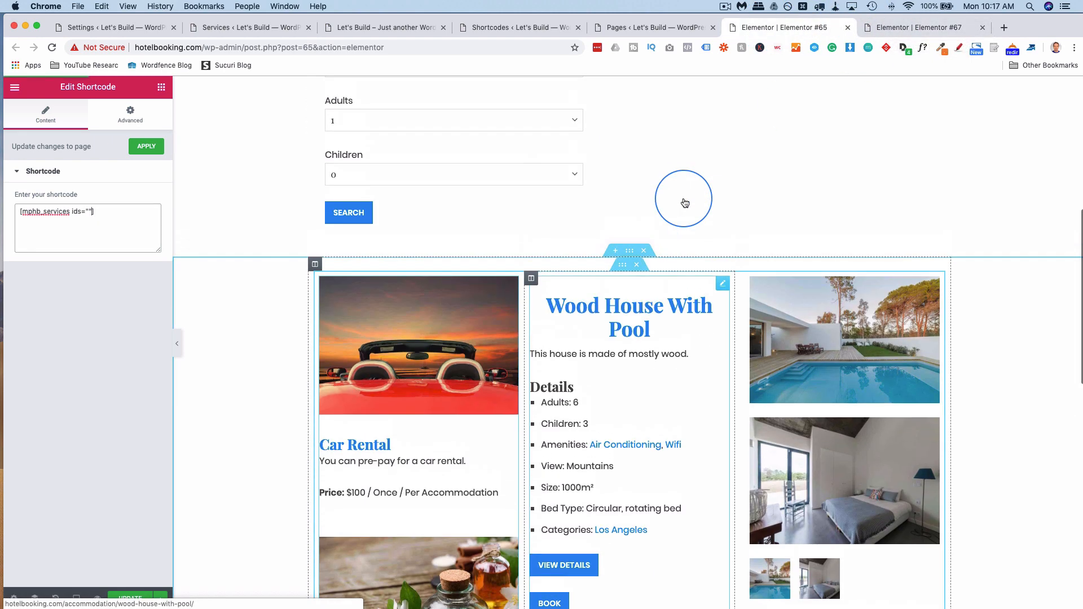
pyautogui.scroll(-7, 684, 202)
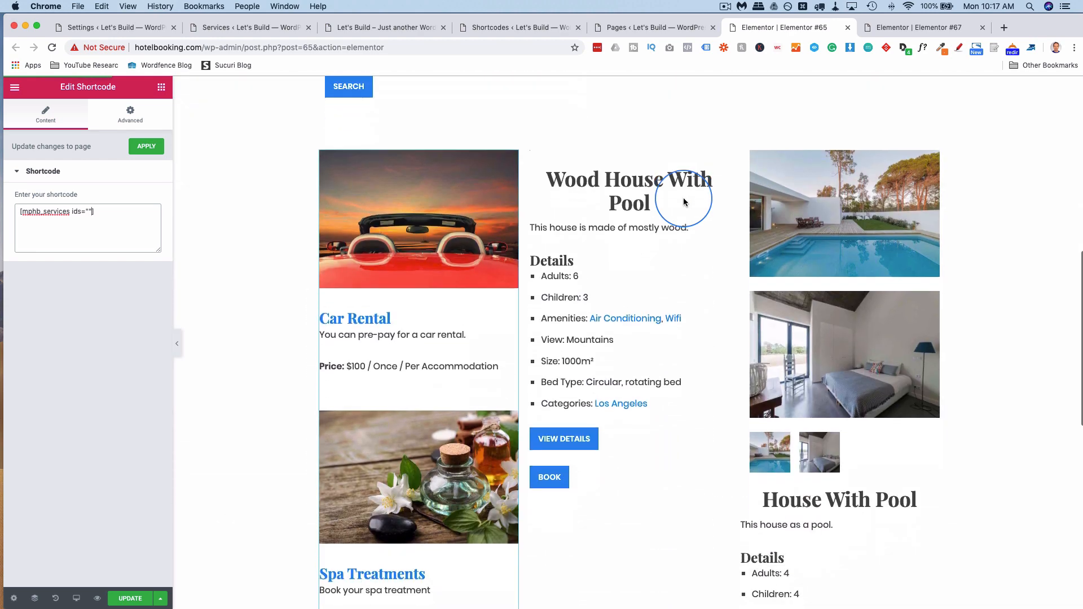
pyautogui.click(582, 241)
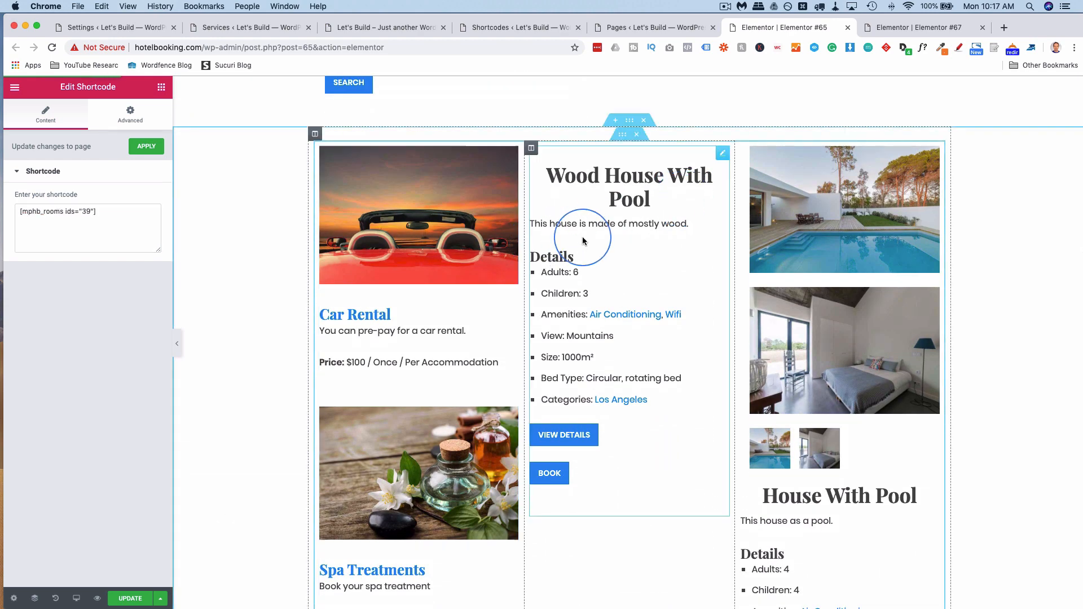
pyautogui.tripleClick(106, 224)
pyautogui.press('super+c')
pyautogui.click(425, 221)
pyautogui.tripleClick(132, 221)
pyautogui.press('super+v')
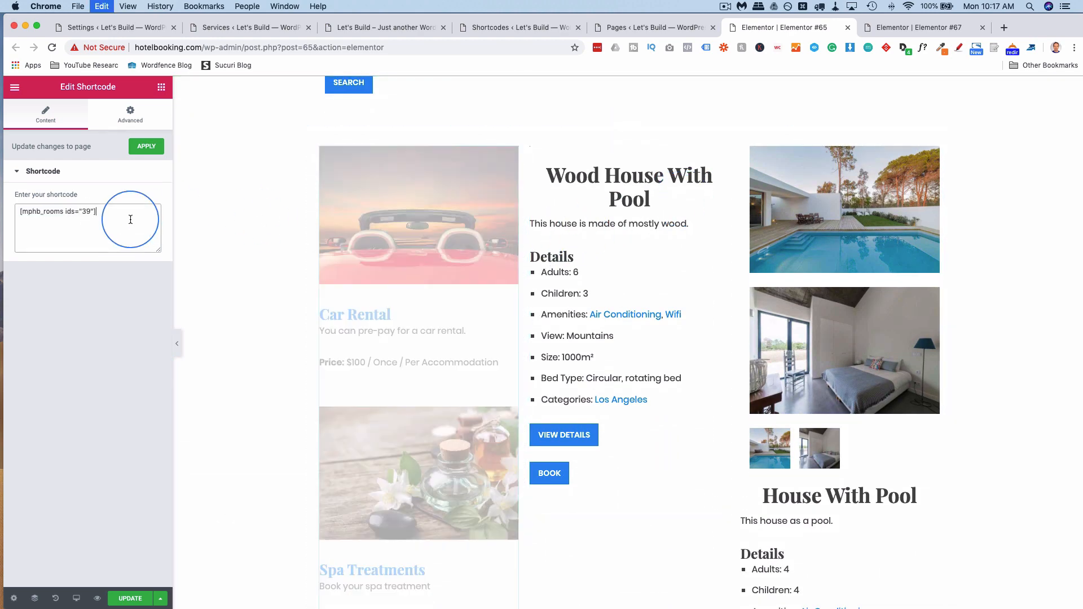
pyautogui.write('41')
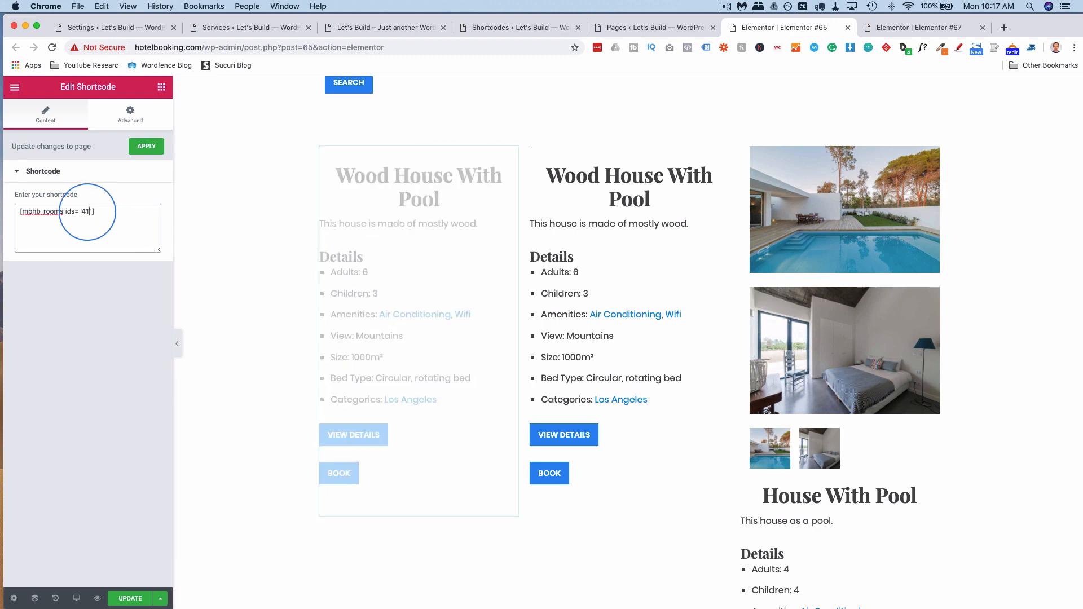
# Replace the villa listing's shortcode with [mphb_services ids="23"].
pyautogui.click(886, 32)
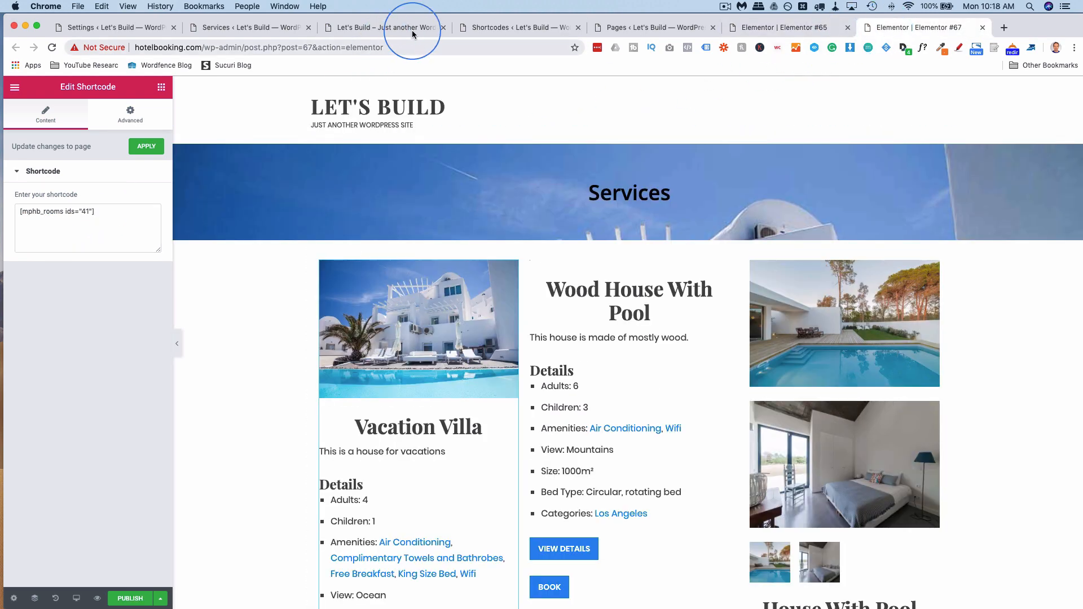
pyautogui.click(491, 35)
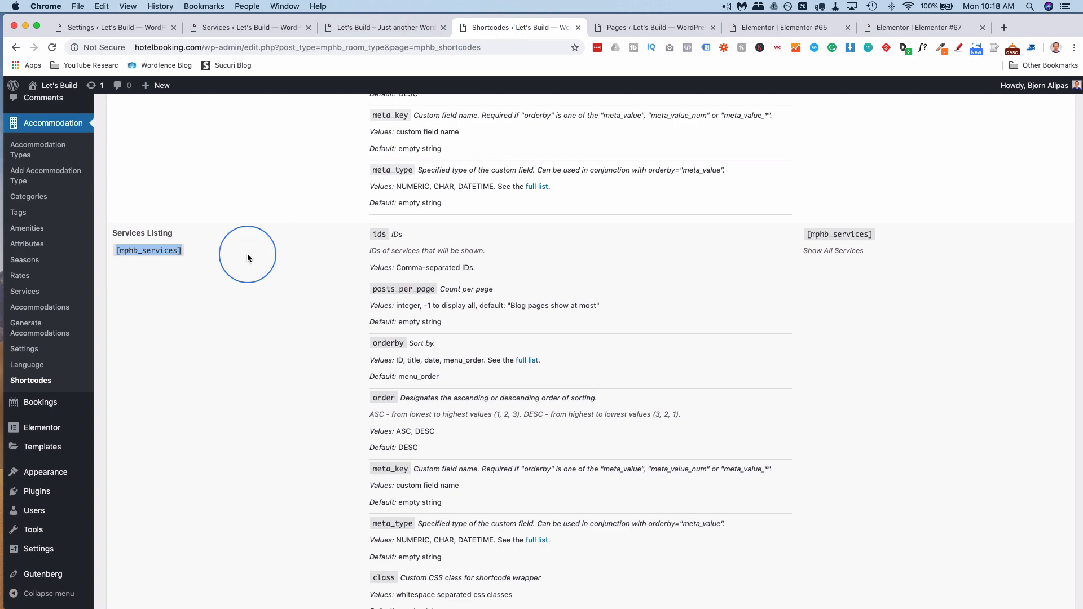
pyautogui.rightClick(166, 253)
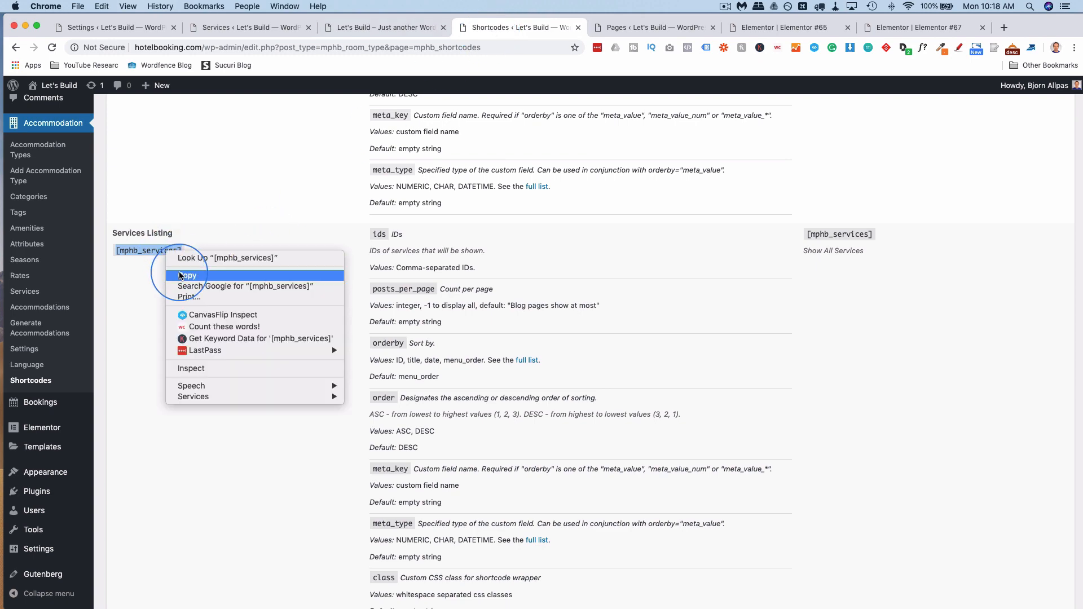
pyautogui.click(186, 274)
pyautogui.click(885, 32)
pyautogui.click(72, 218)
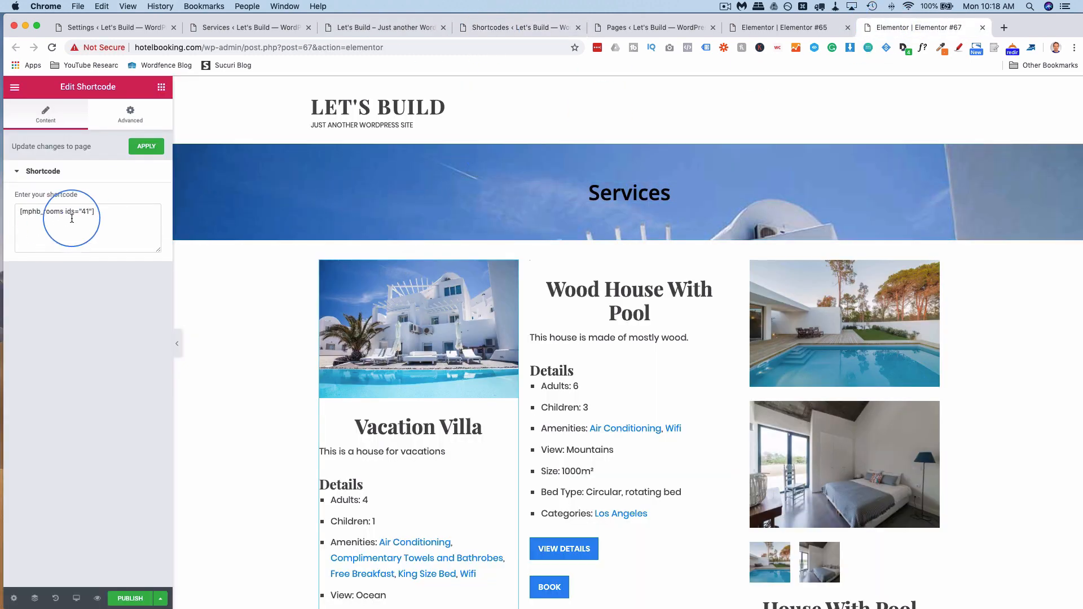
pyautogui.hotkey('ctrl', 'a')
pyautogui.hotkey('ctrl', 'v')
pyautogui.click(70, 211)
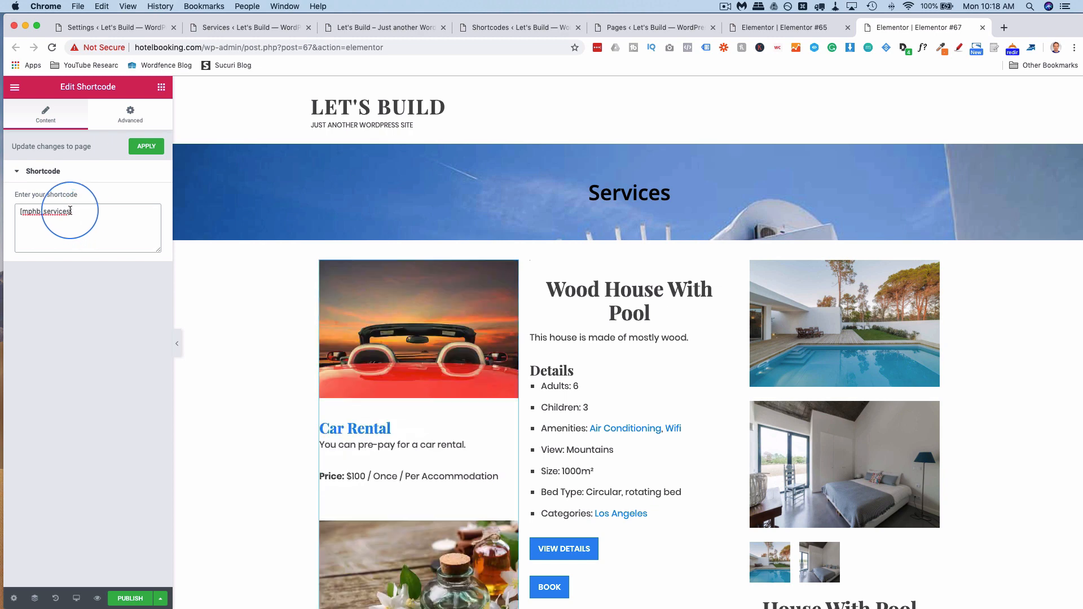
pyautogui.write('ids="3"2')
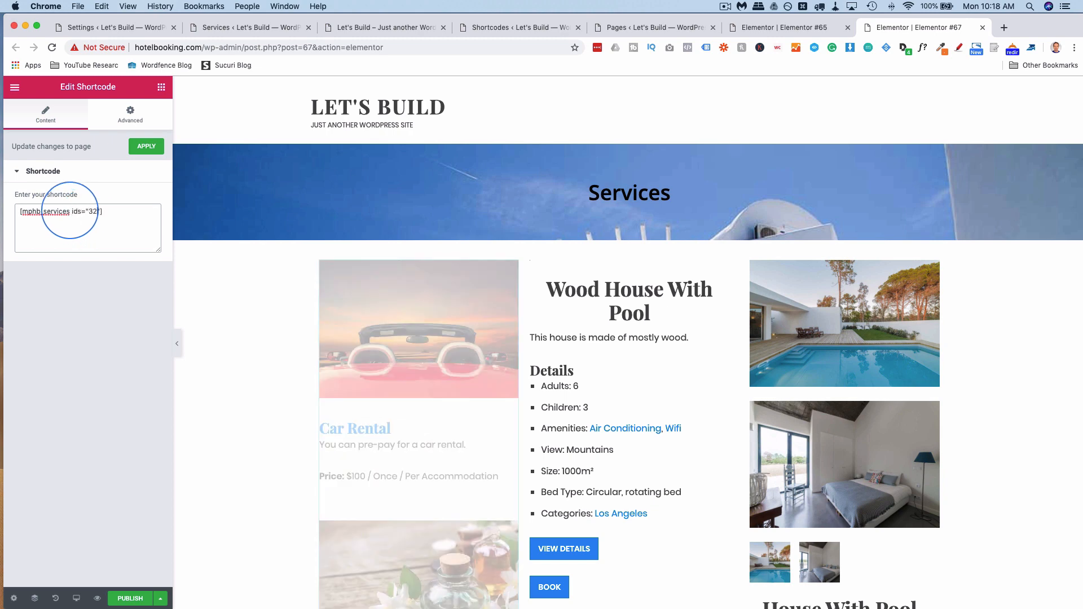
pyautogui.press('BackSpace')
pyautogui.press('BackSpace')
pyautogui.write('23')
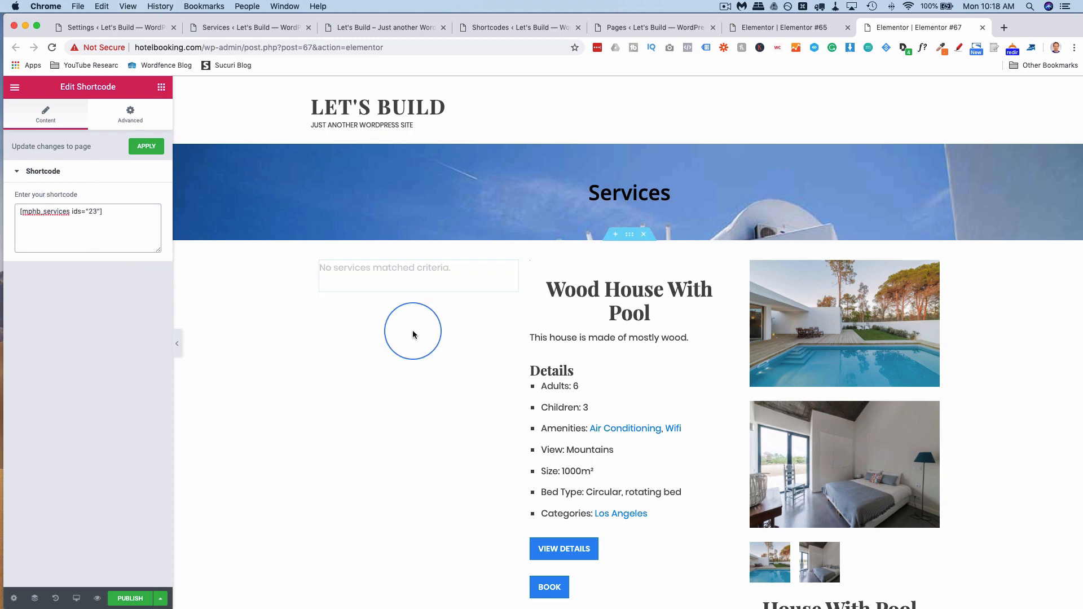
# Copy the services shortcode and paste it over the Wood House With Pool shortcode.
pyautogui.click(434, 342)
pyautogui.scroll(-2, 433, 343)
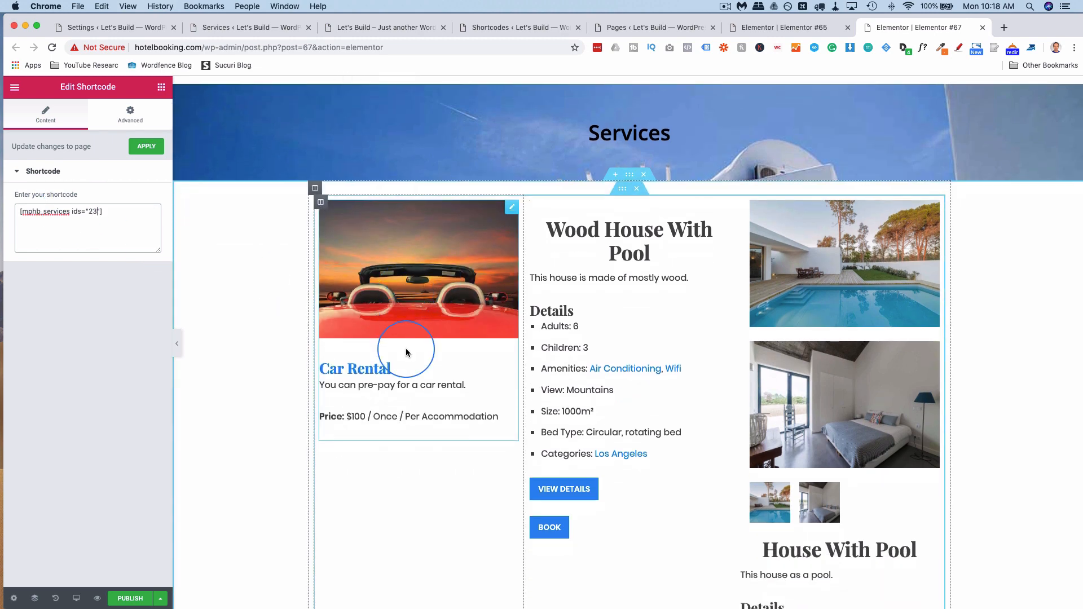
pyautogui.click(138, 230)
pyautogui.press('super+a')
pyautogui.press('super+c')
pyautogui.click(638, 314)
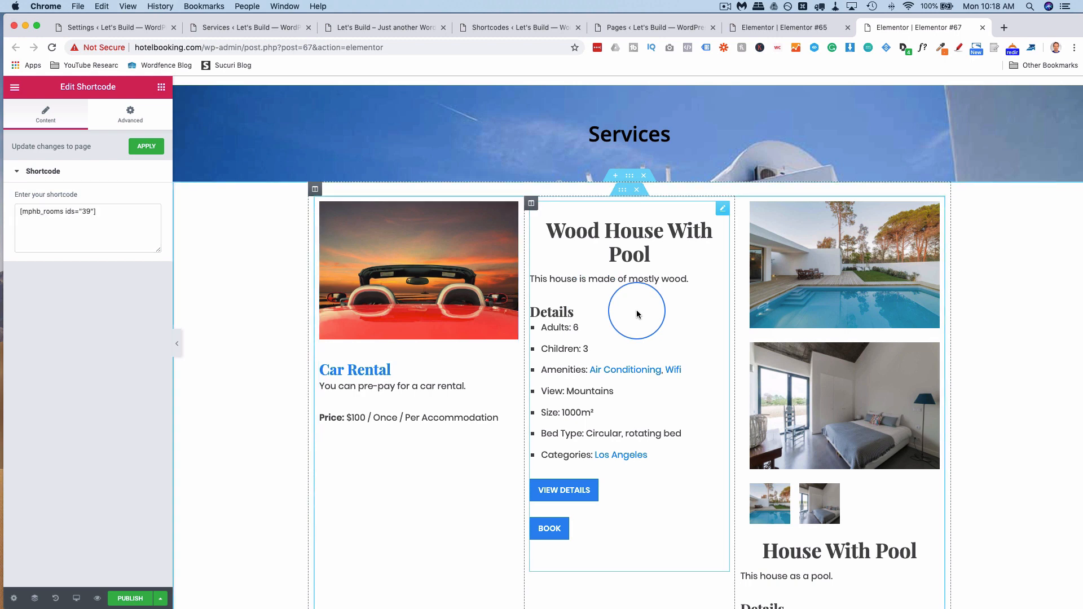
pyautogui.click(81, 220)
pyautogui.press('super+a')
pyautogui.press('super+v')
pyautogui.click(94, 213)
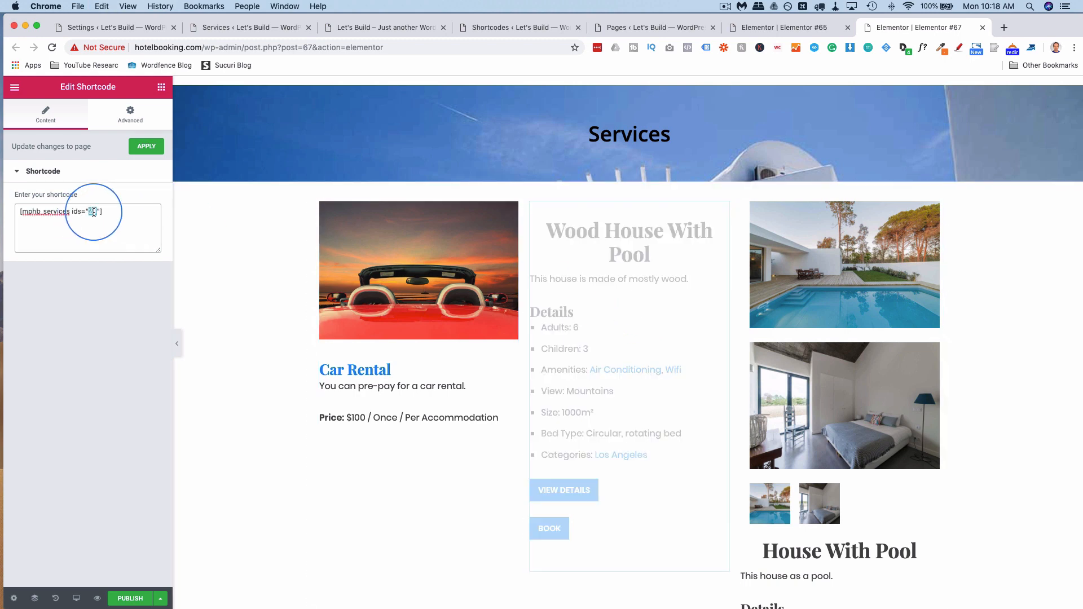
# Replace the House With Pool shortcode with the services shortcode using id 34.
pyautogui.click(796, 320)
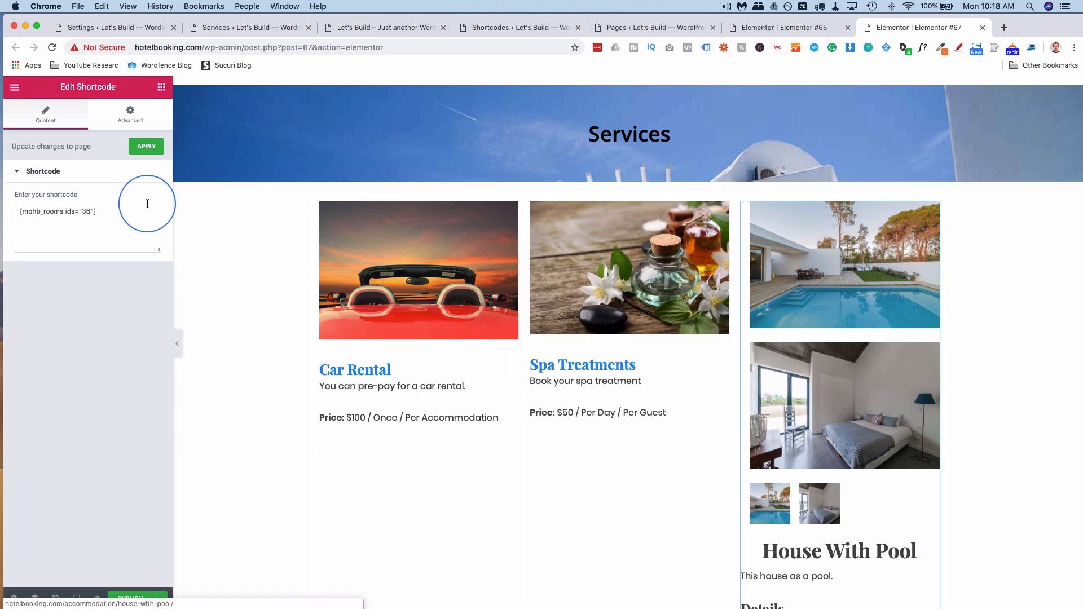
pyautogui.click(104, 222)
pyautogui.press('super+a')
pyautogui.press('super+v')
pyautogui.doubleClick(94, 212)
pyautogui.write('34')
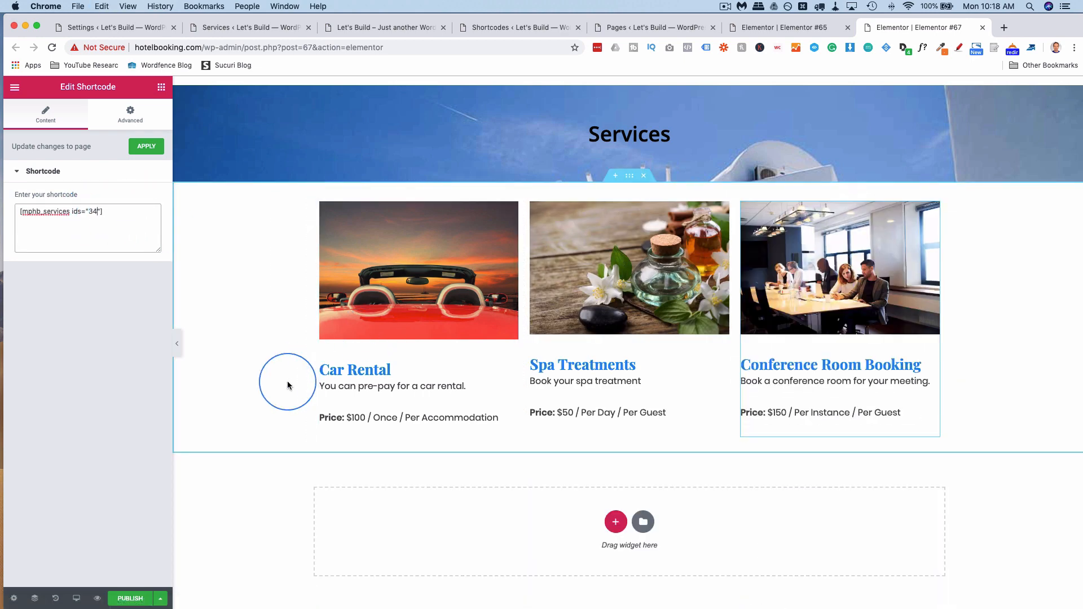
# Publish the updated Services page.
pyautogui.scroll(1, 237, 361)
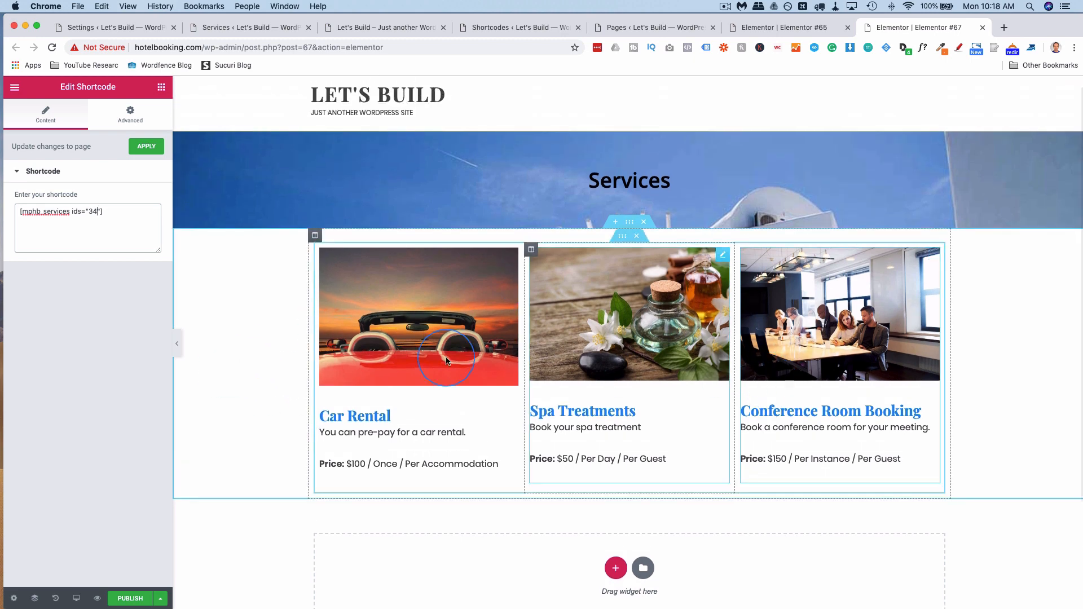
pyautogui.scroll(-1, 201, 363)
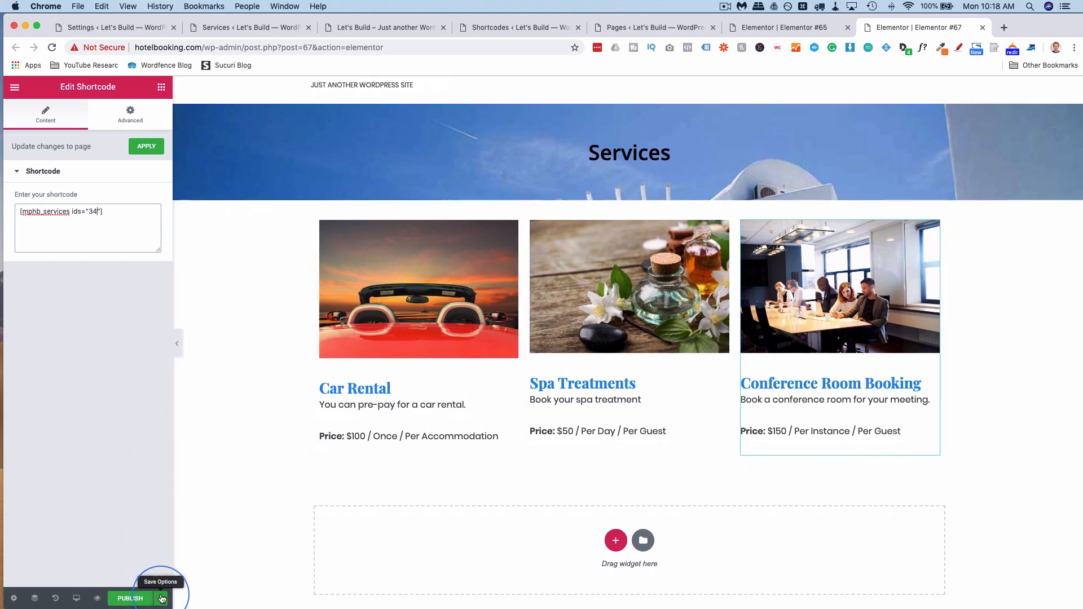
pyautogui.click(127, 599)
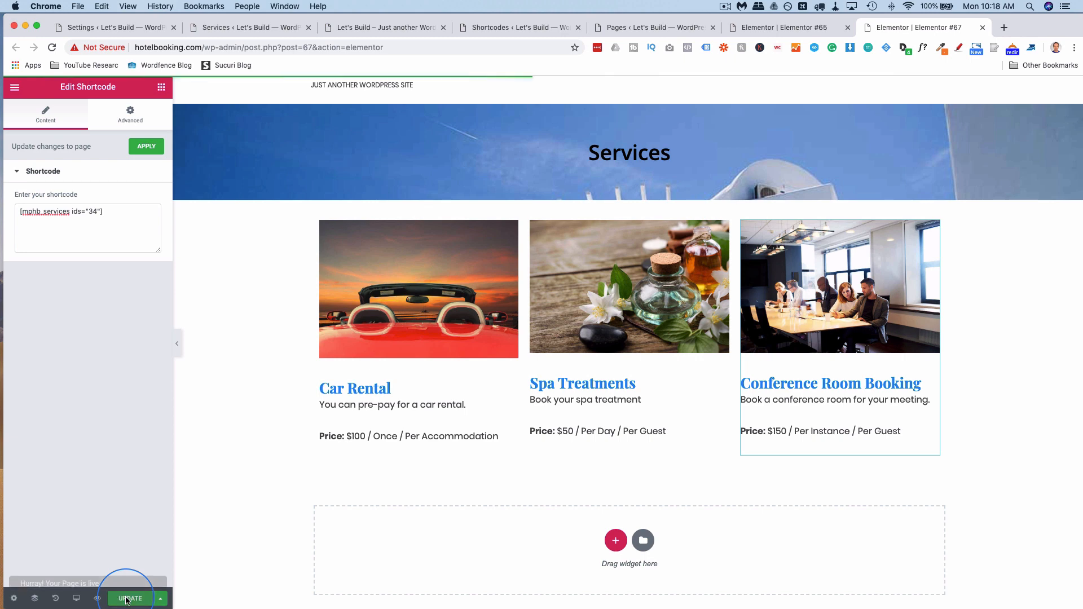
# Compare both page editors, reload the live homepage, and return to the admin settings tab.
pyautogui.click(797, 30)
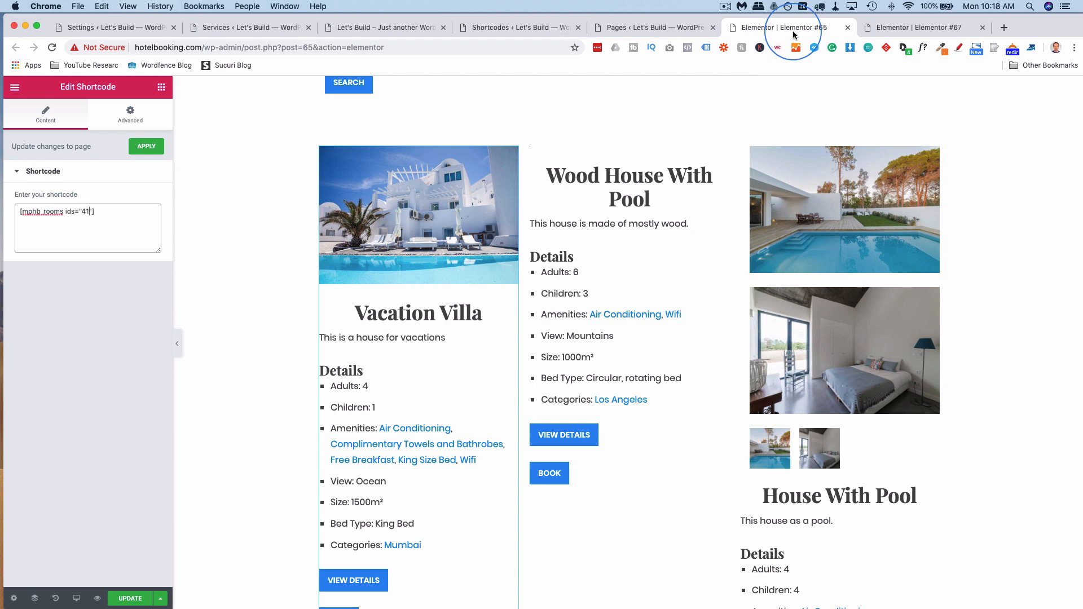
pyautogui.click(880, 29)
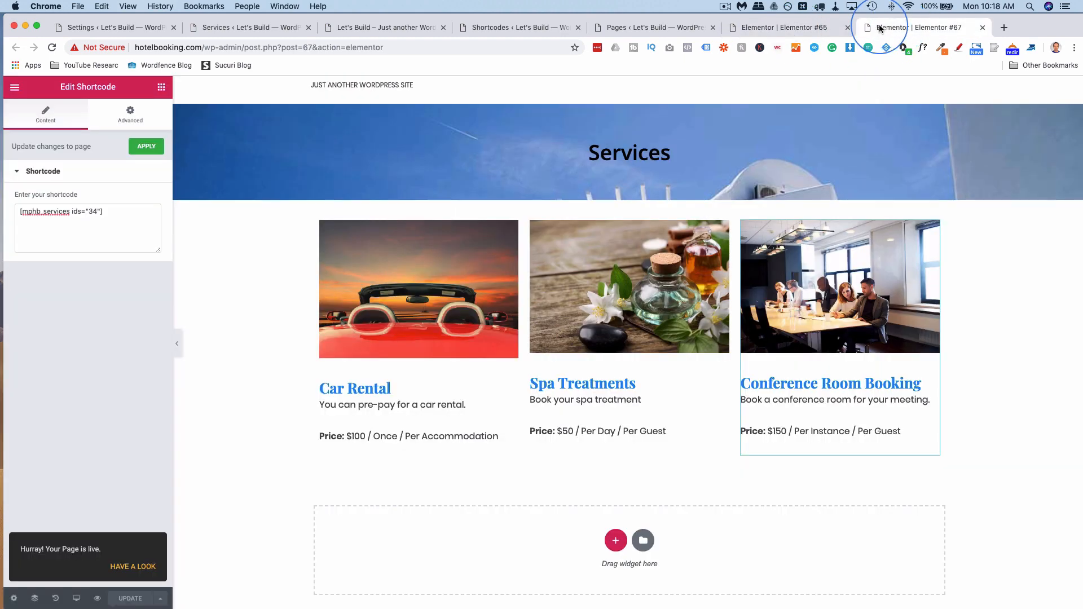
pyautogui.click(357, 34)
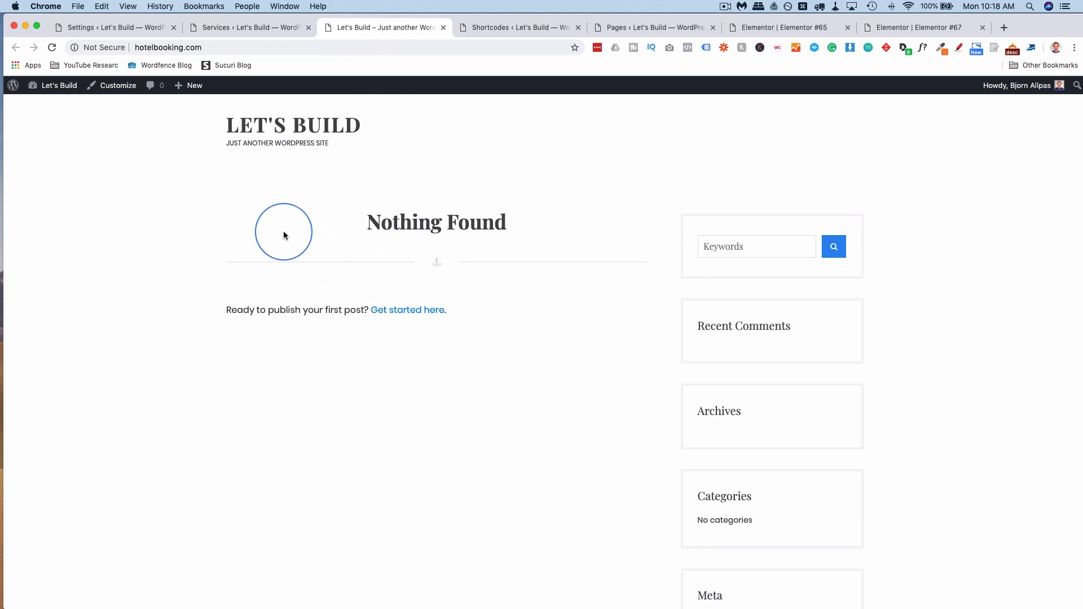
pyautogui.press('super+r')
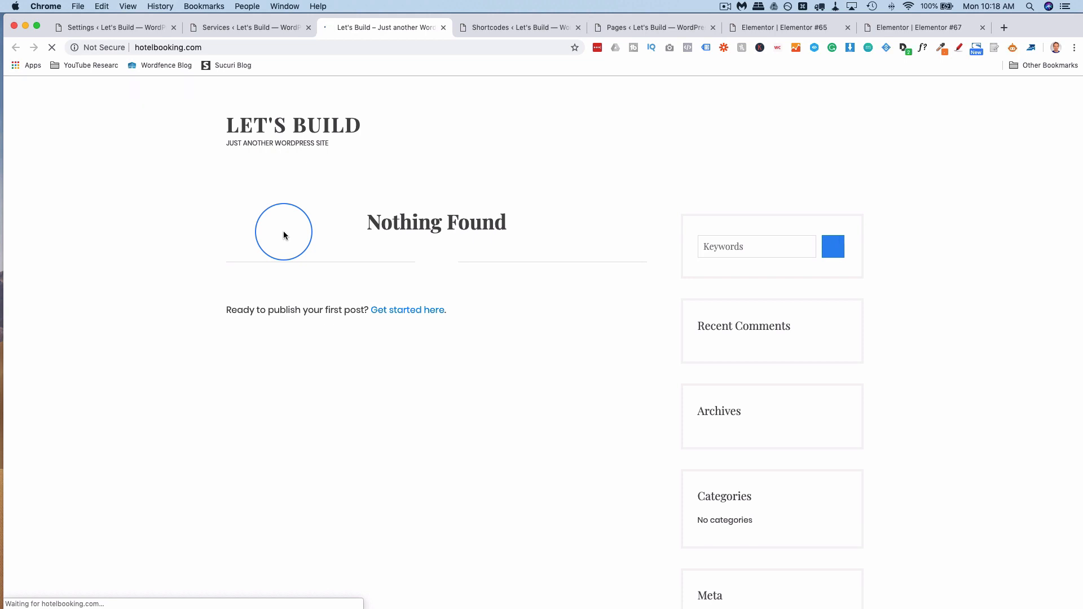
pyautogui.click(90, 27)
# Make Elementor #65 the static homepage under Settings > Reading and save the changes.
pyautogui.moveTo(48, 550)
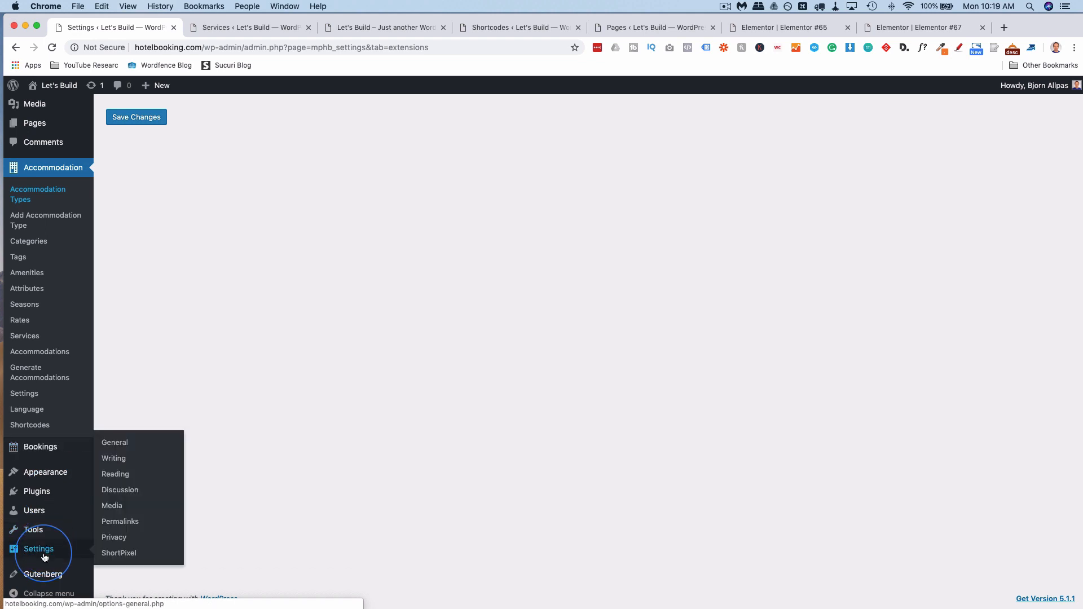
pyautogui.click(124, 479)
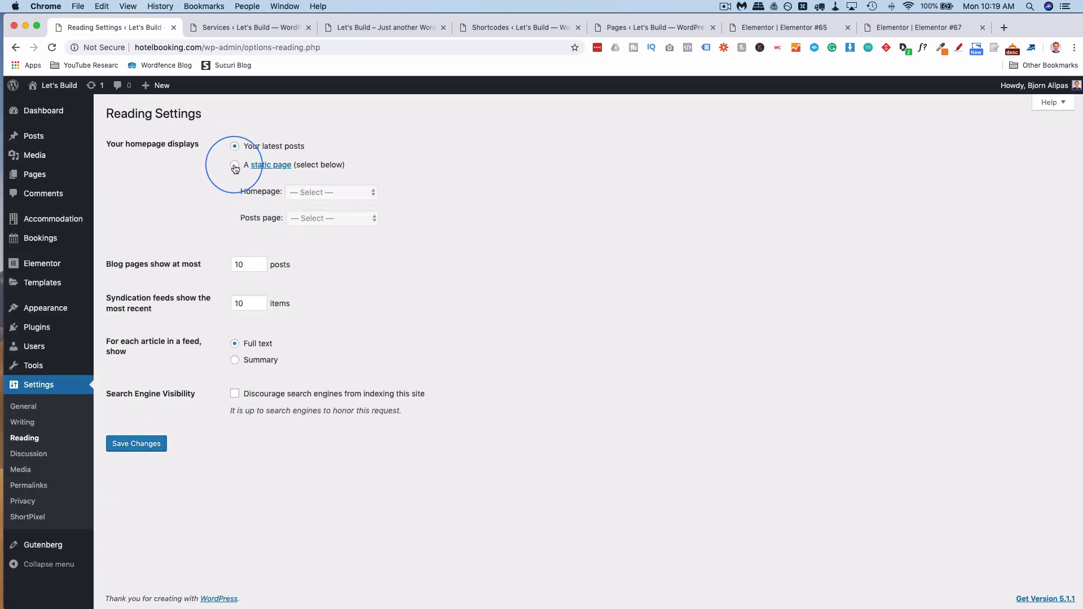
pyautogui.click(314, 192)
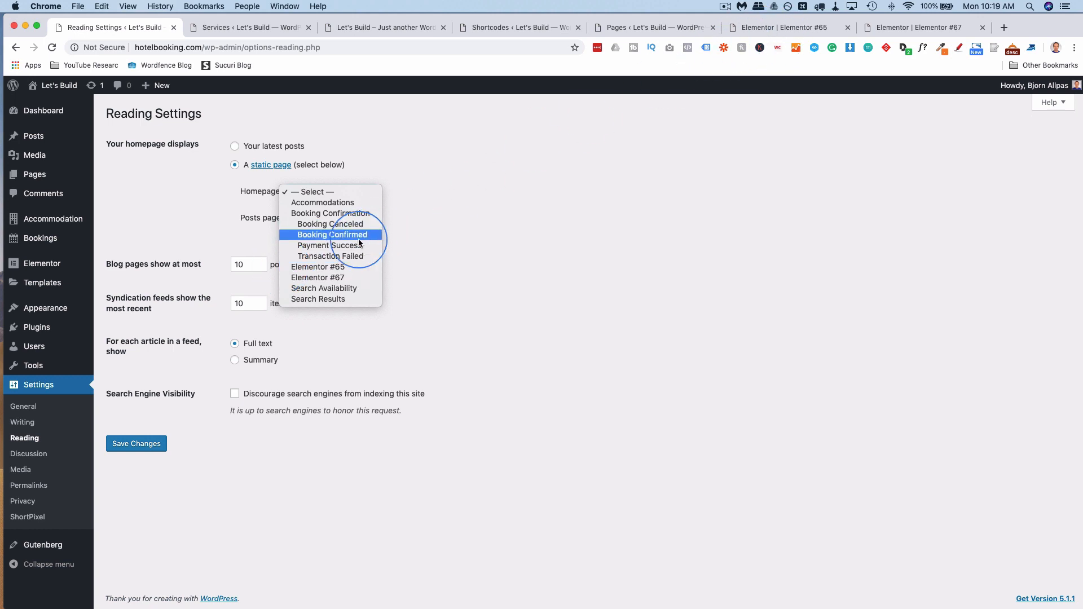
pyautogui.click(333, 266)
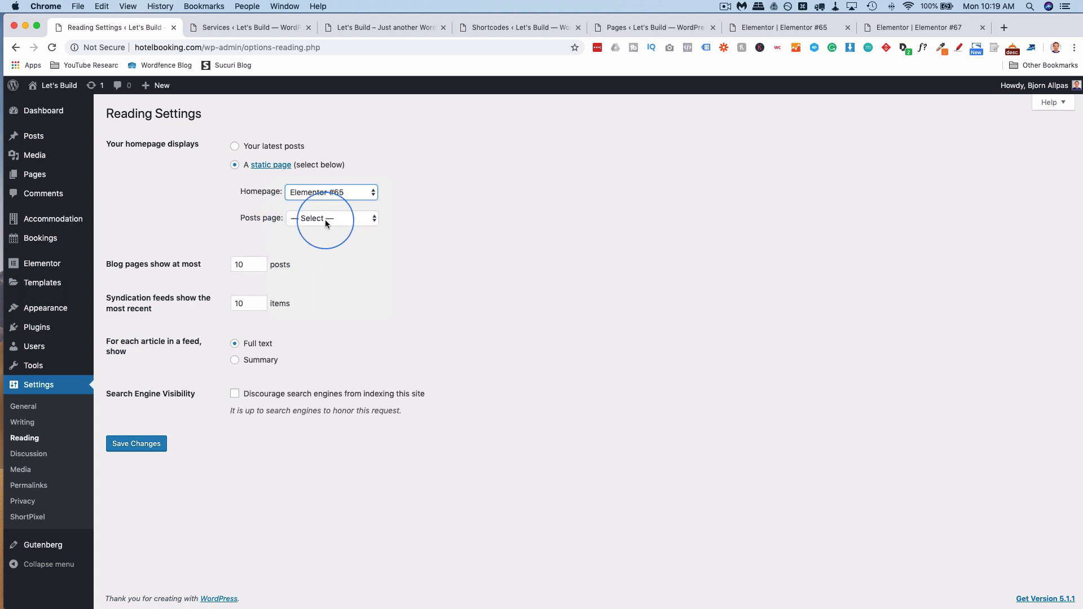
pyautogui.click(141, 445)
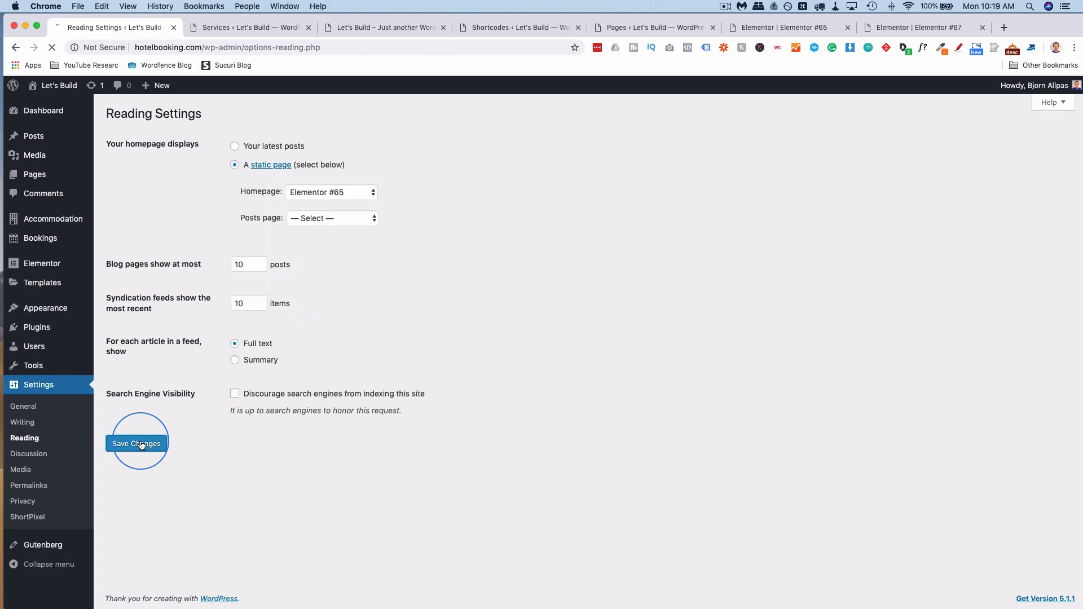
pyautogui.click(780, 26)
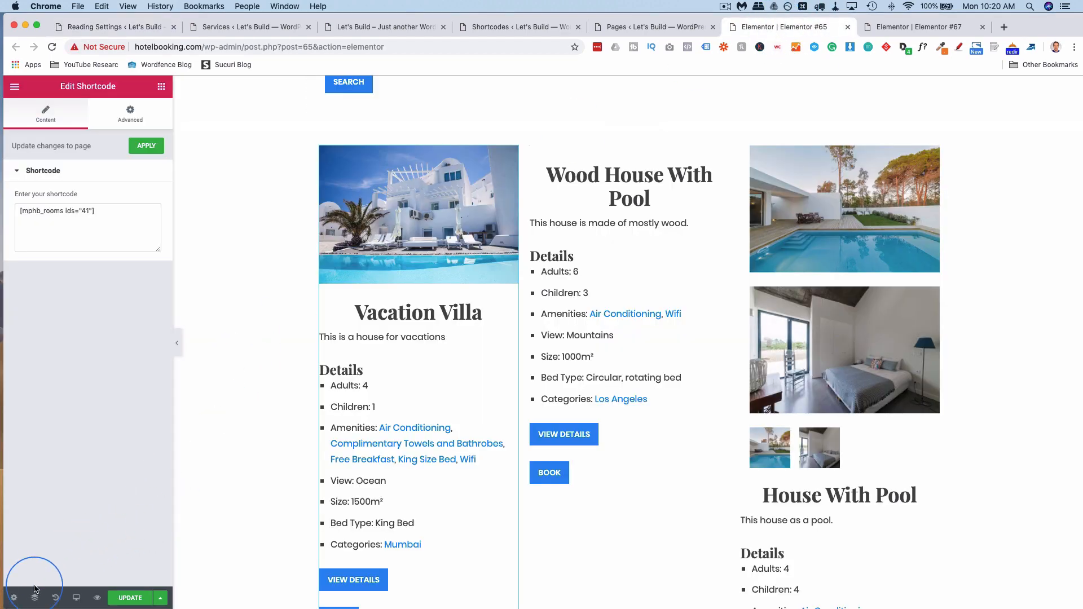
# Retitle the Elementor #65 page to 'Vacation Booking' in Page Settings and update it.
pyautogui.click(14, 599)
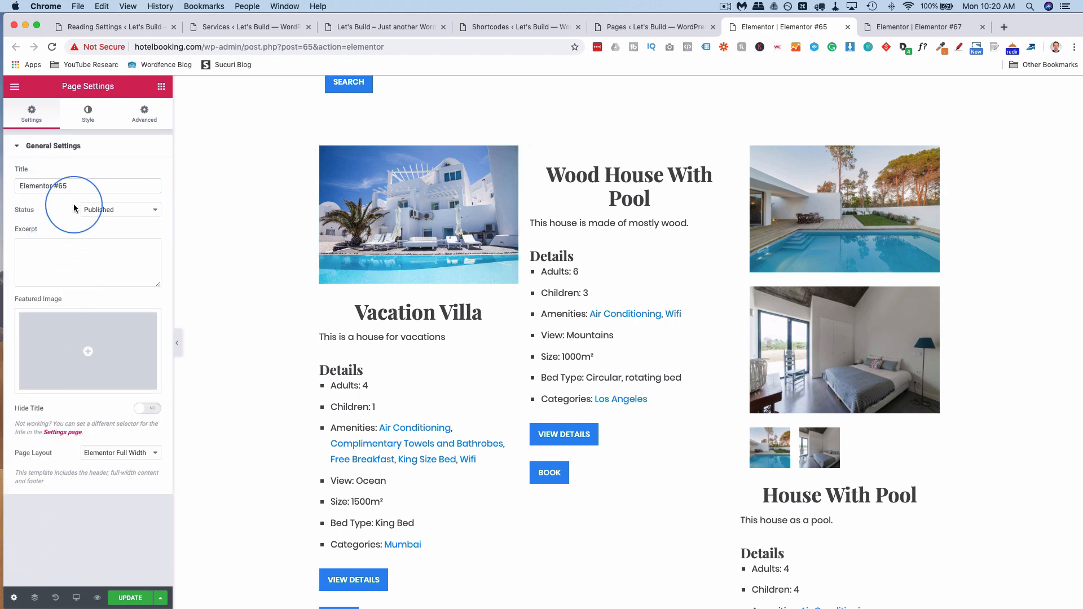
pyautogui.click(72, 186)
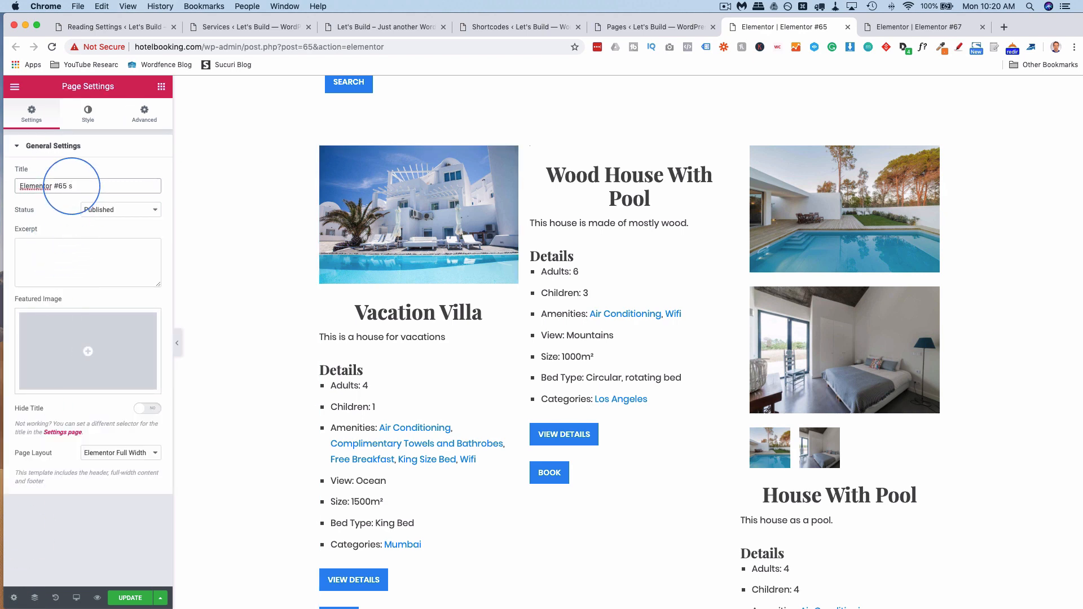
pyautogui.scroll(10, 266, 230)
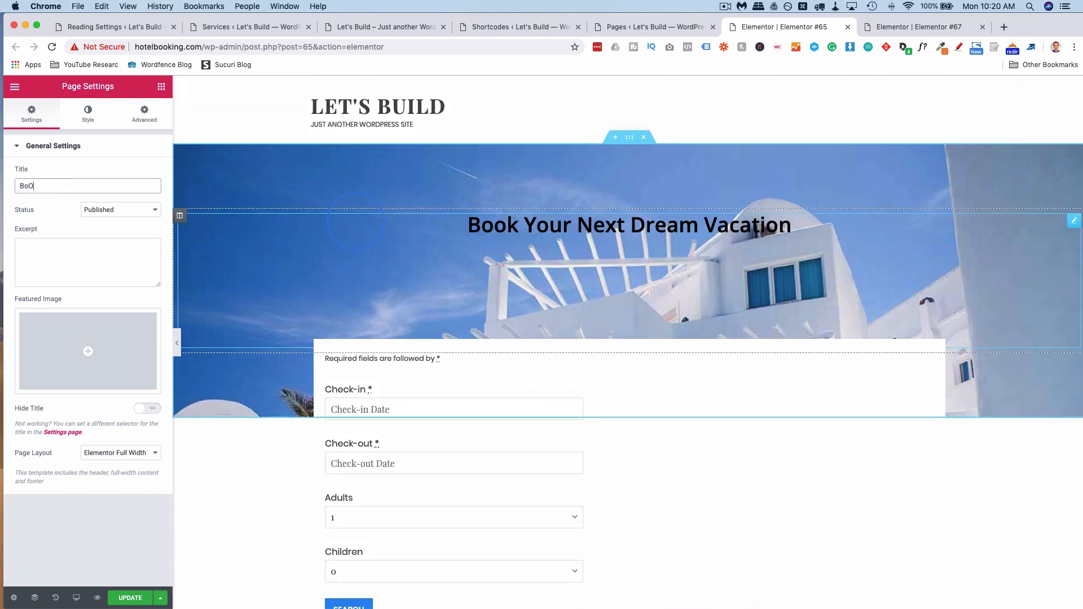
pyautogui.click(638, 237)
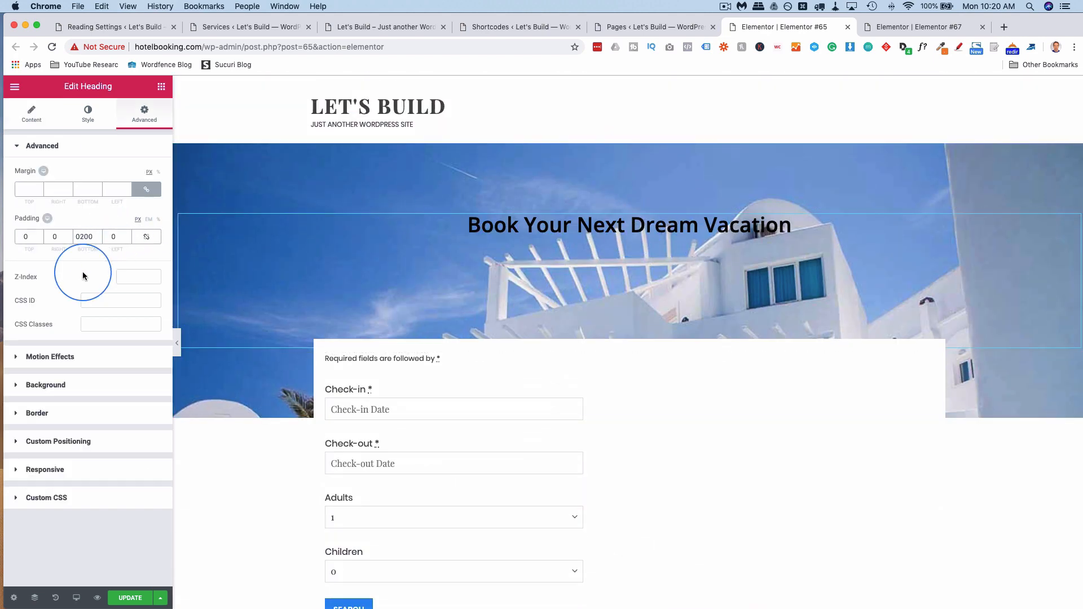
pyautogui.click(30, 115)
pyautogui.tripleClick(48, 198)
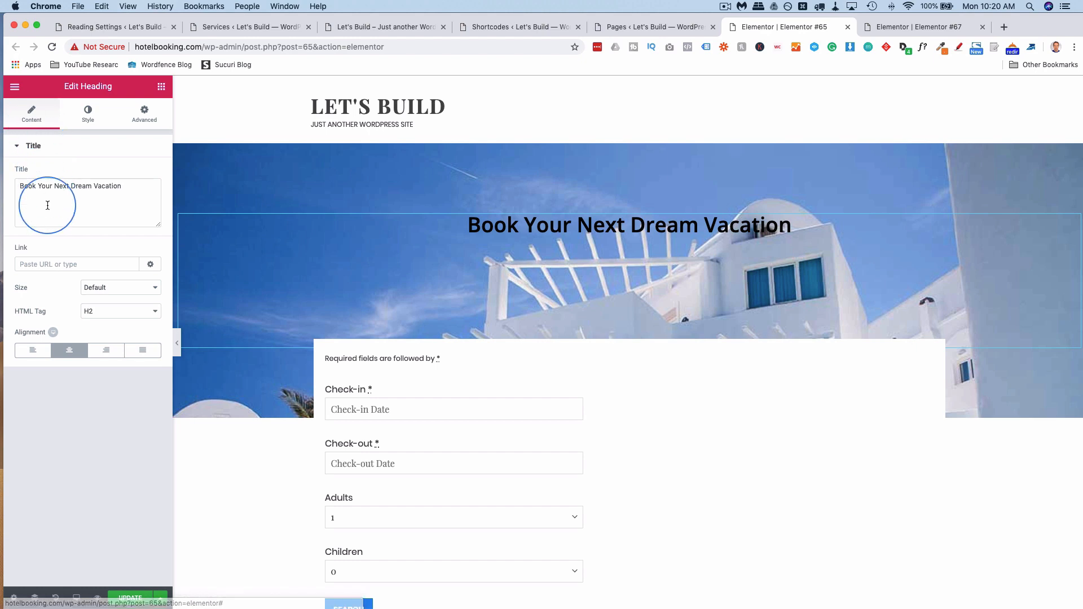
pyautogui.click(13, 598)
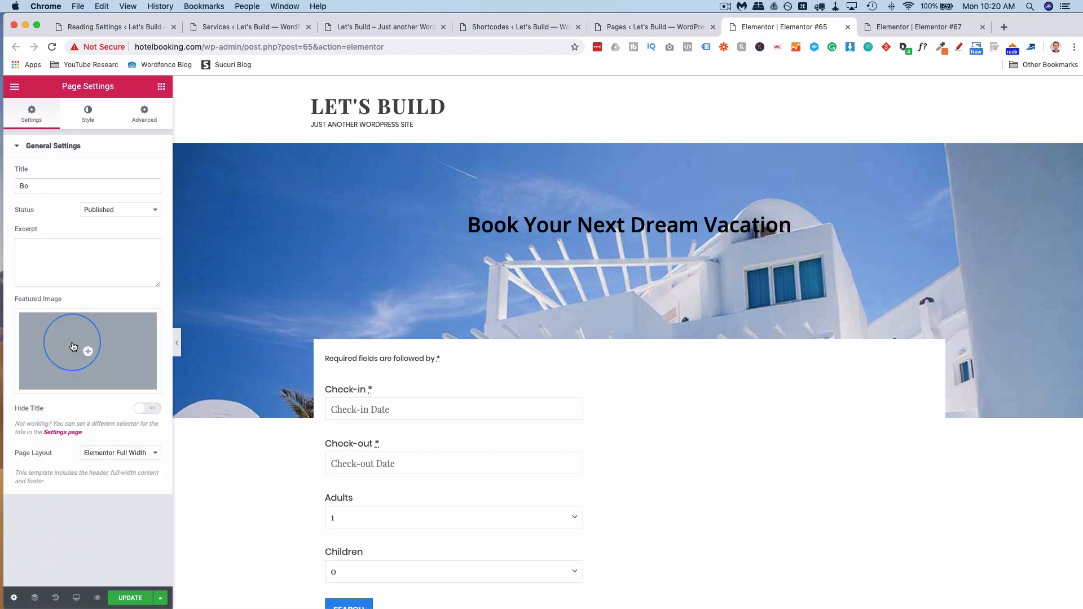
pyautogui.doubleClick(42, 182)
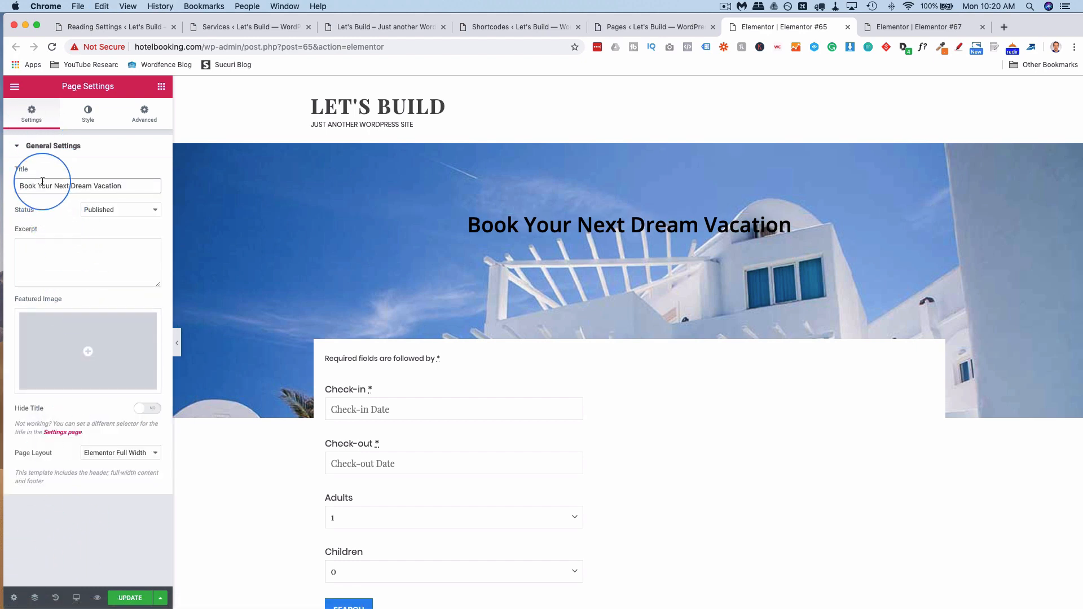
pyautogui.tripleClick(43, 181)
pyautogui.write('Vacation Booking')
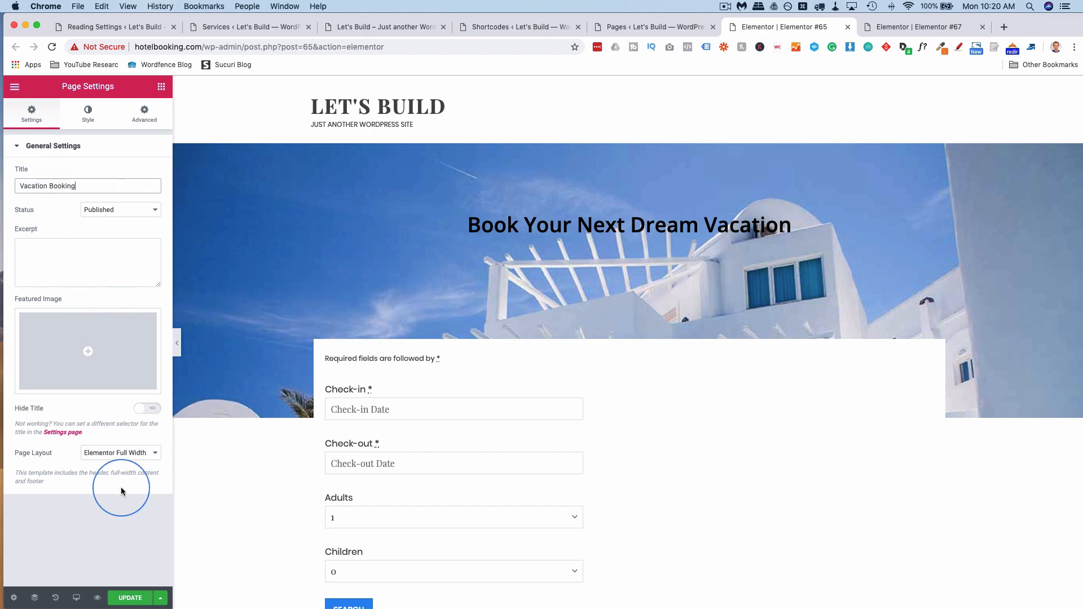
pyautogui.click(127, 598)
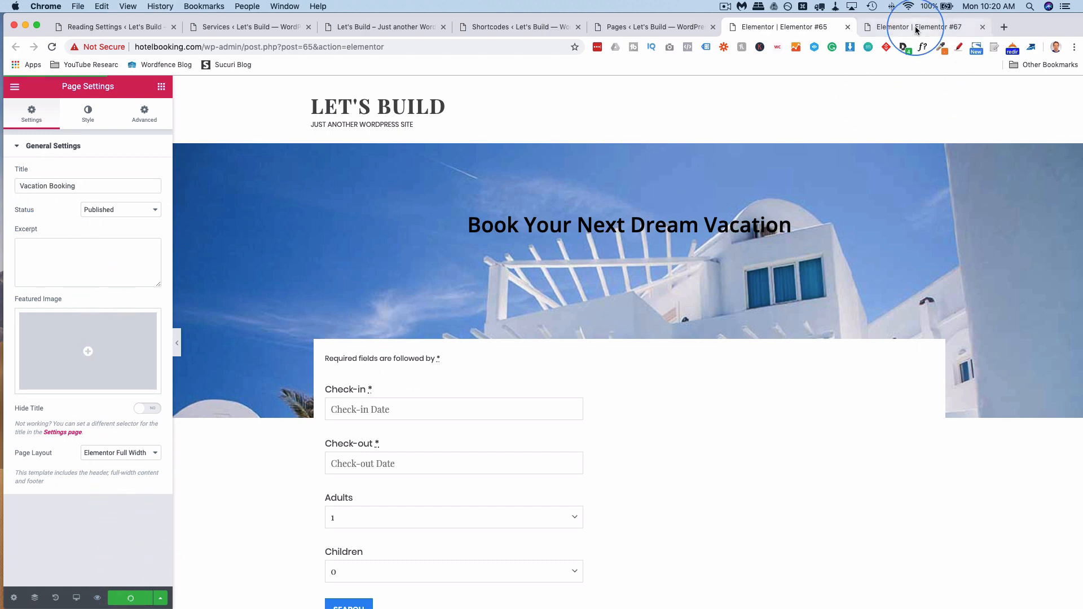
# Retitle the Elementor #67 page to 'Services' and update it.
pyautogui.click(917, 29)
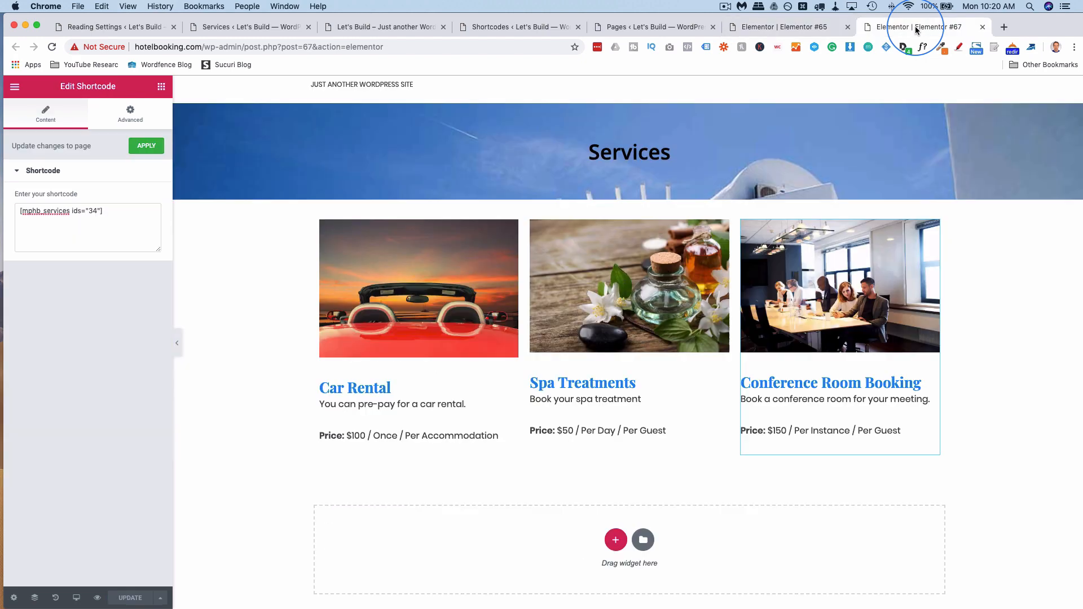
pyautogui.click(14, 599)
pyautogui.write('Services')
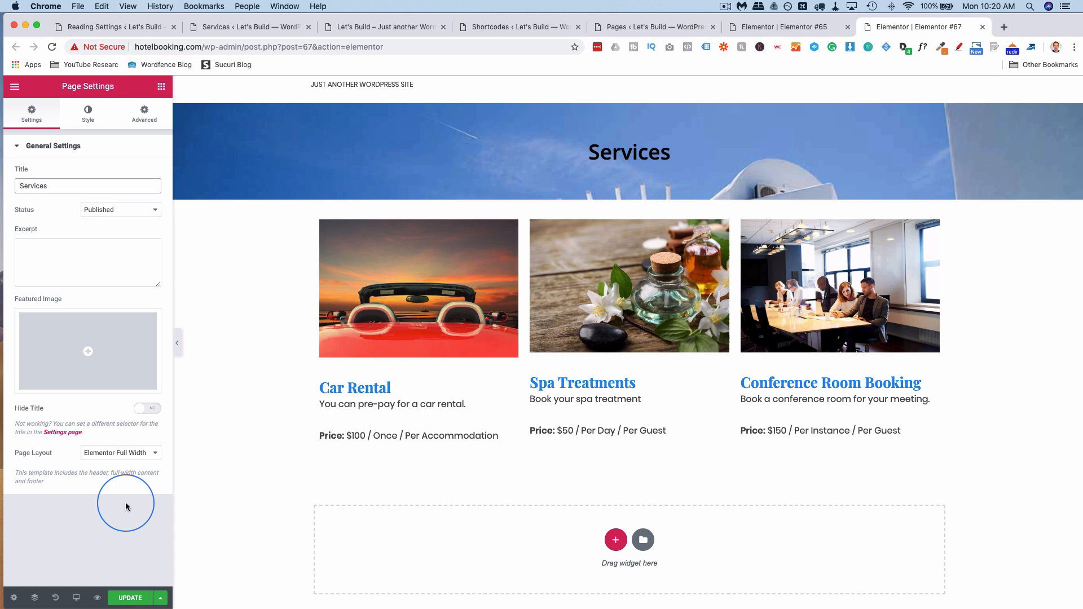
pyautogui.click(125, 598)
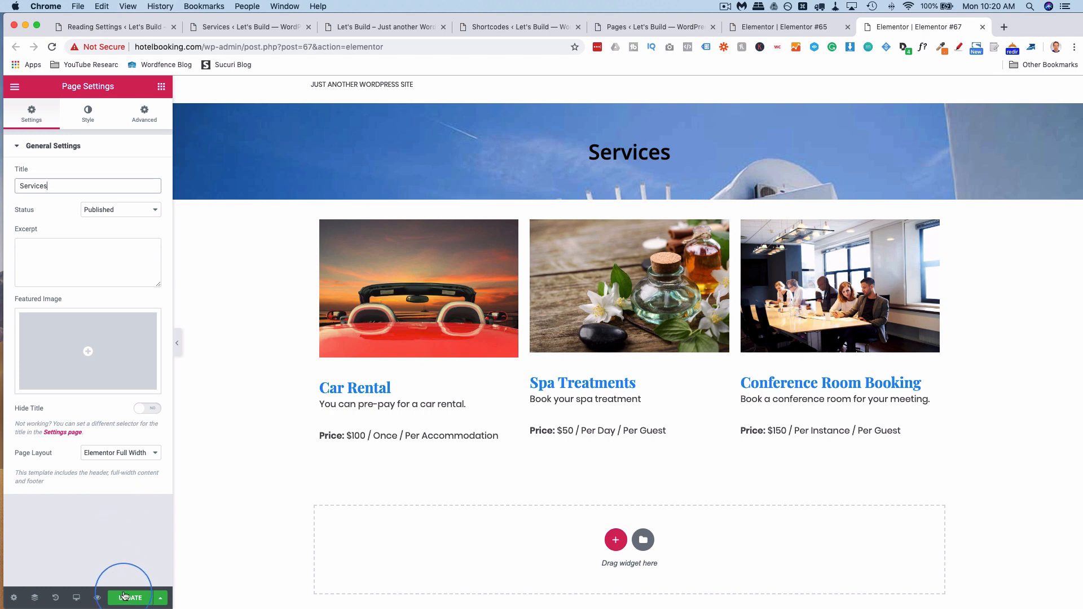
pyautogui.click(773, 27)
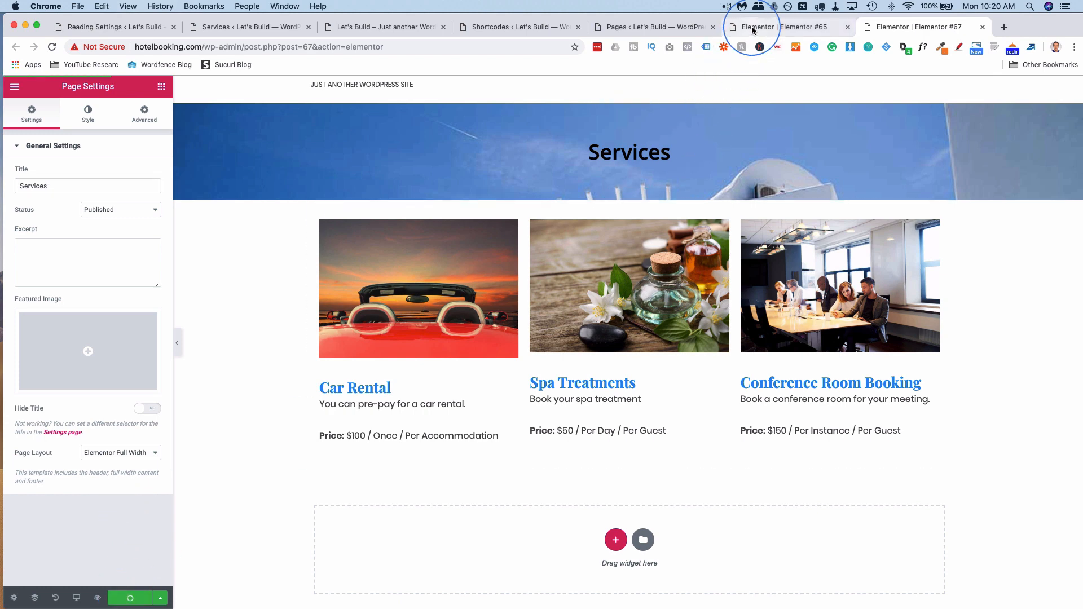
# Reload the live front page and scroll through the new Vacation Booking homepage.
pyautogui.click(113, 27)
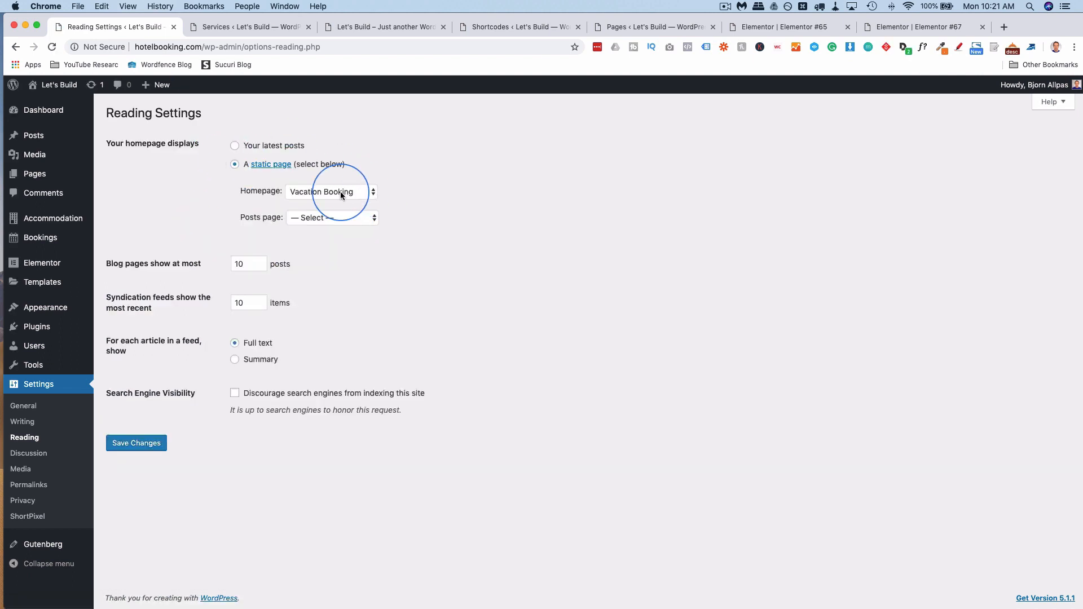
pyautogui.click(394, 31)
pyautogui.press('super+r')
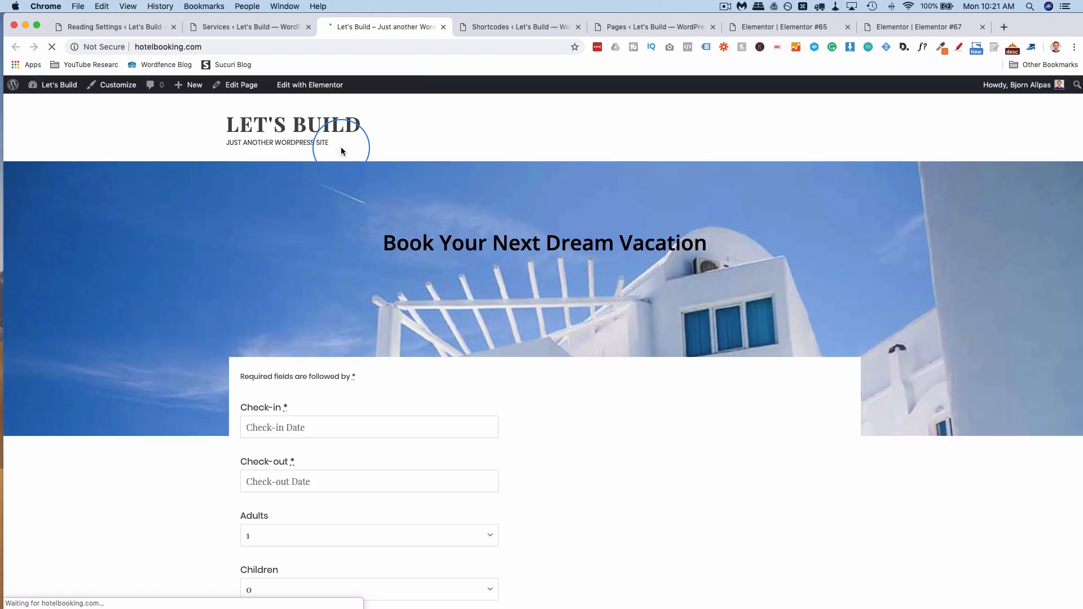
pyautogui.scroll(-3, 198, 266)
pyautogui.scroll(-10, 198, 266)
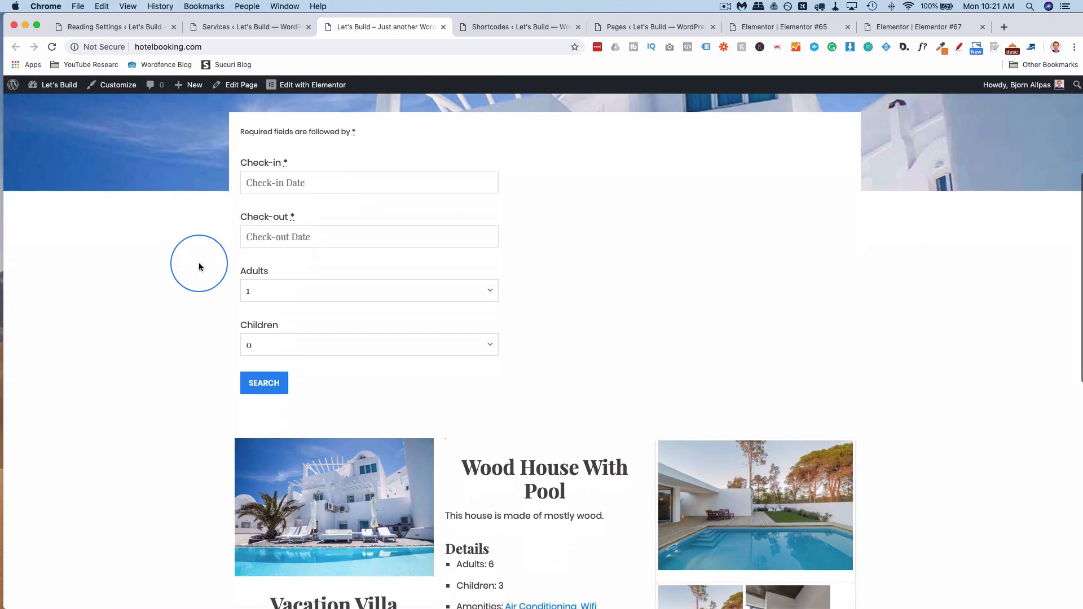
pyautogui.scroll(13, 199, 263)
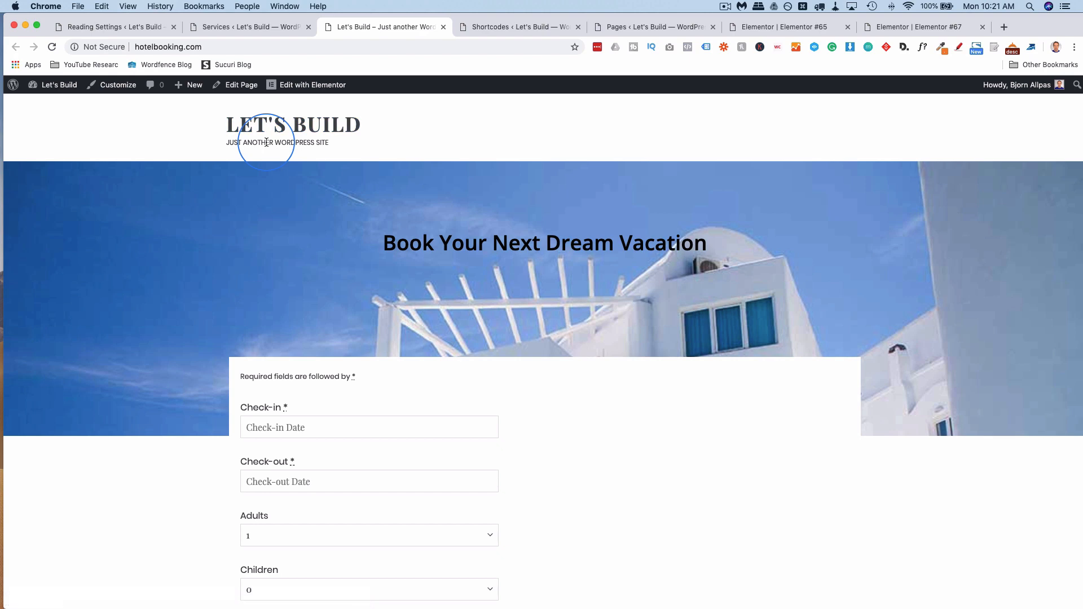
pyautogui.click(116, 27)
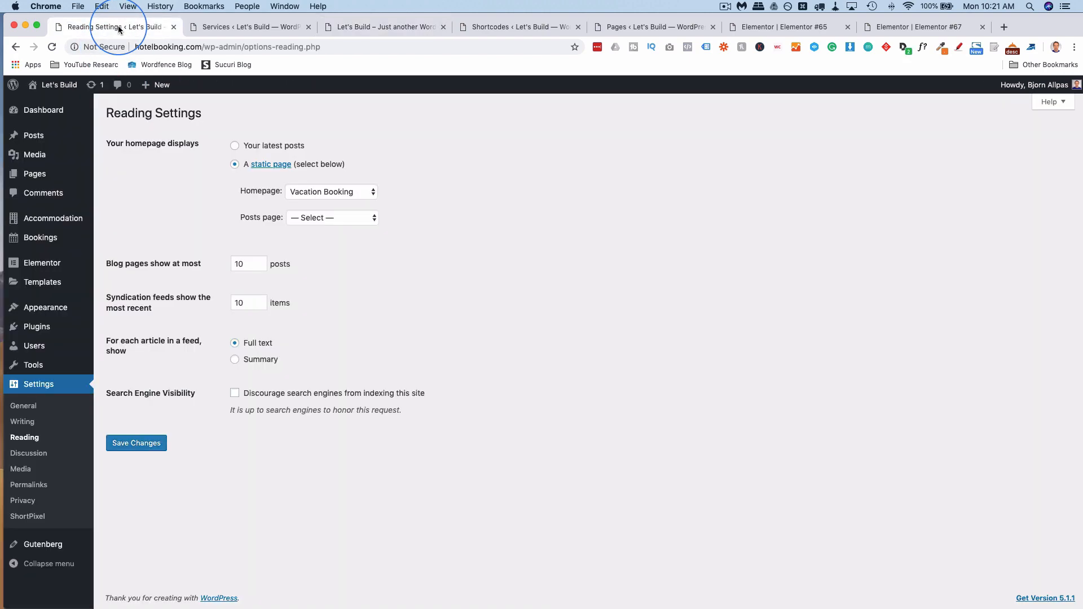
# In Customizer Site Identity, set the site title to Vacation Booking and empty the tagline.
pyautogui.moveTo(44, 317)
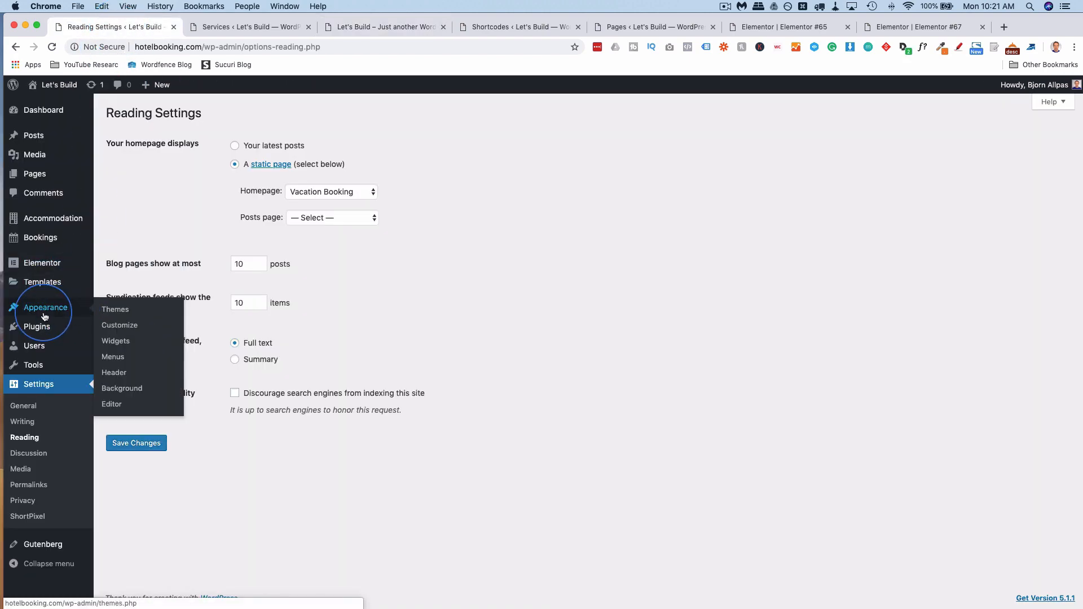
pyautogui.click(121, 326)
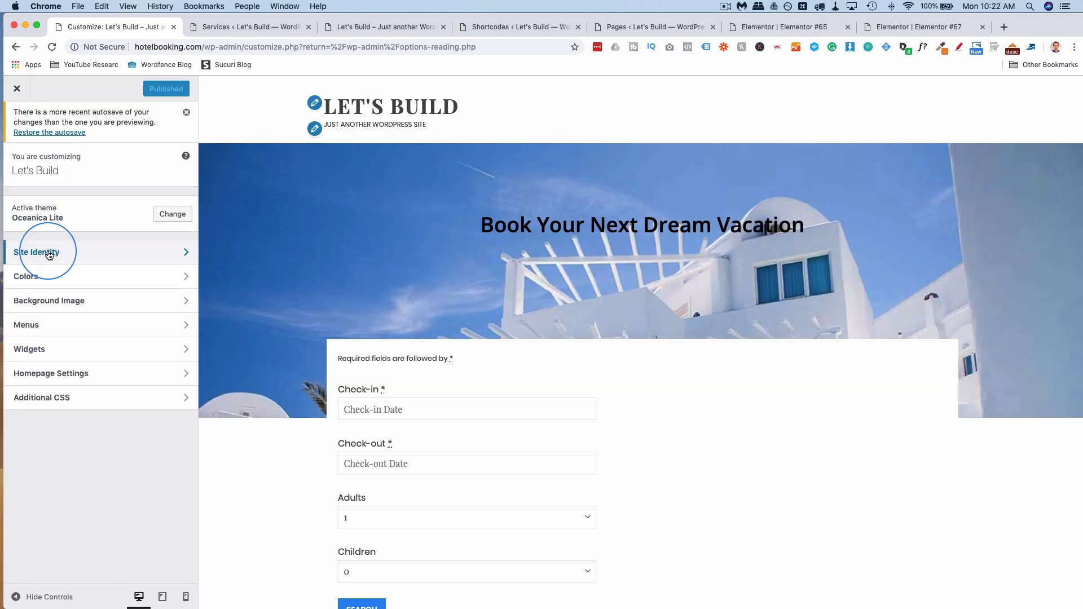
pyautogui.click(91, 252)
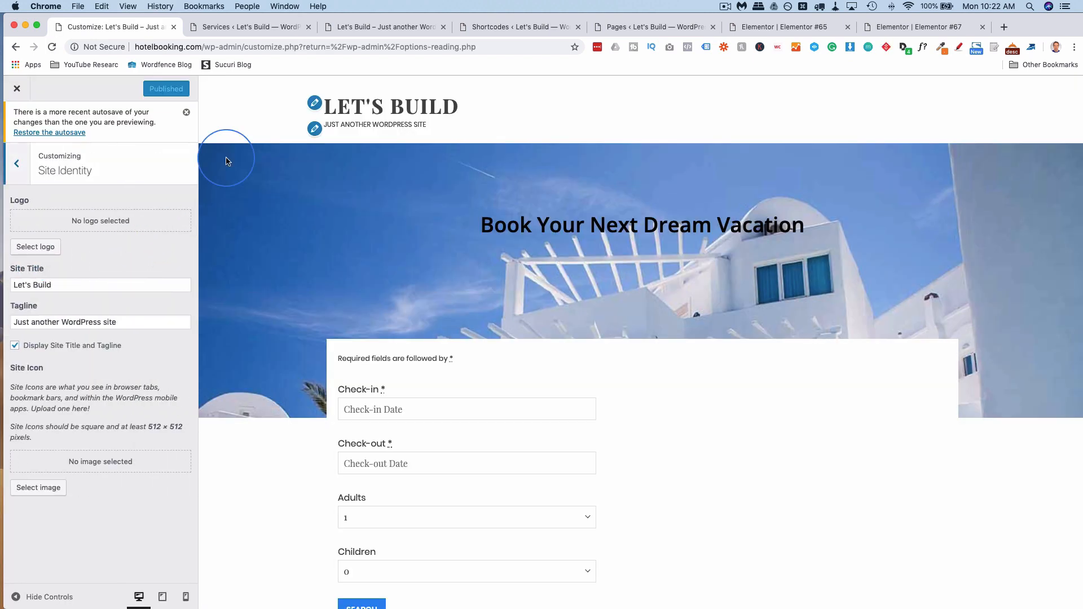
pyautogui.click(127, 280)
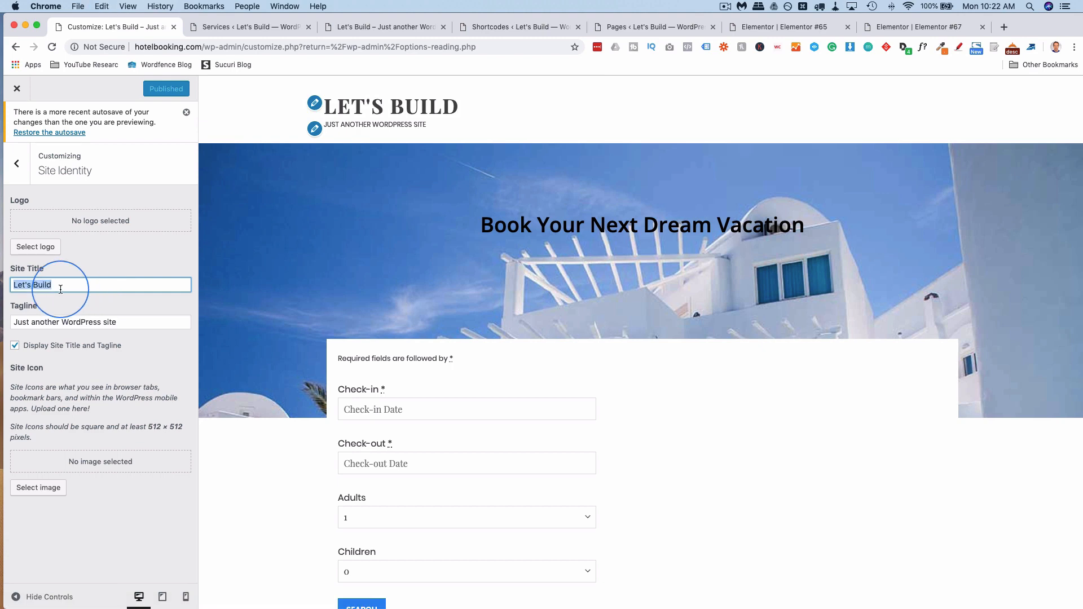
pyautogui.write('Vacation Booking')
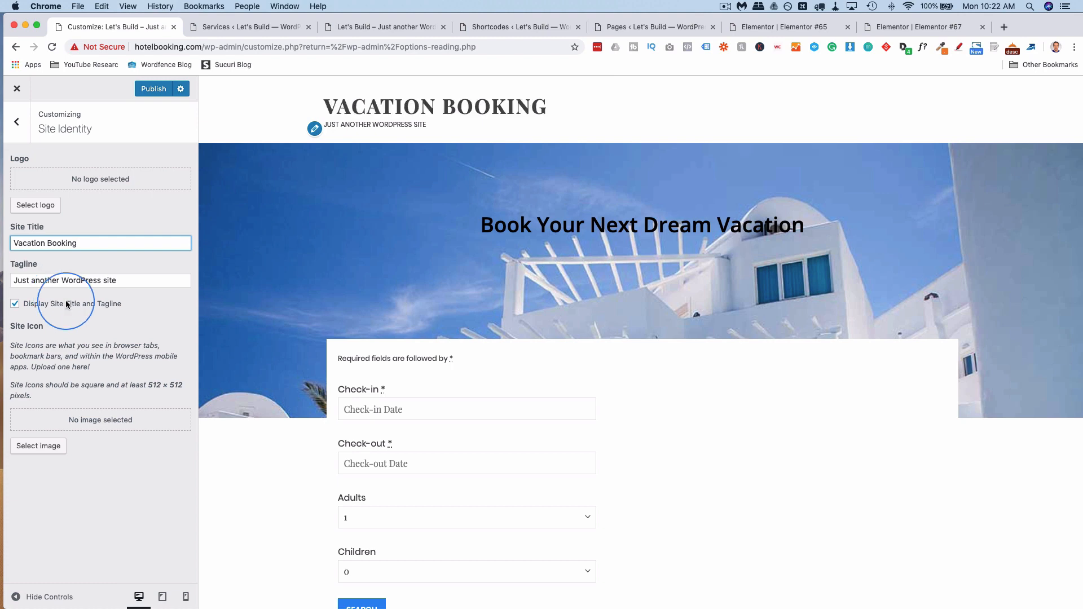
pyautogui.click(128, 282)
pyautogui.press('super+a')
pyautogui.press('BackSpace')
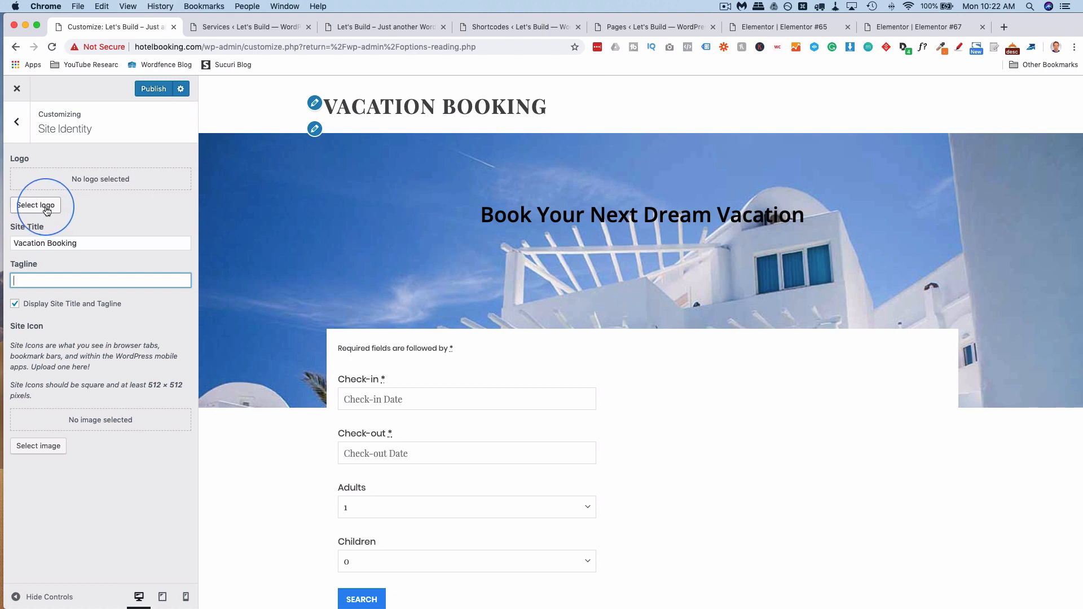
pyautogui.click(15, 122)
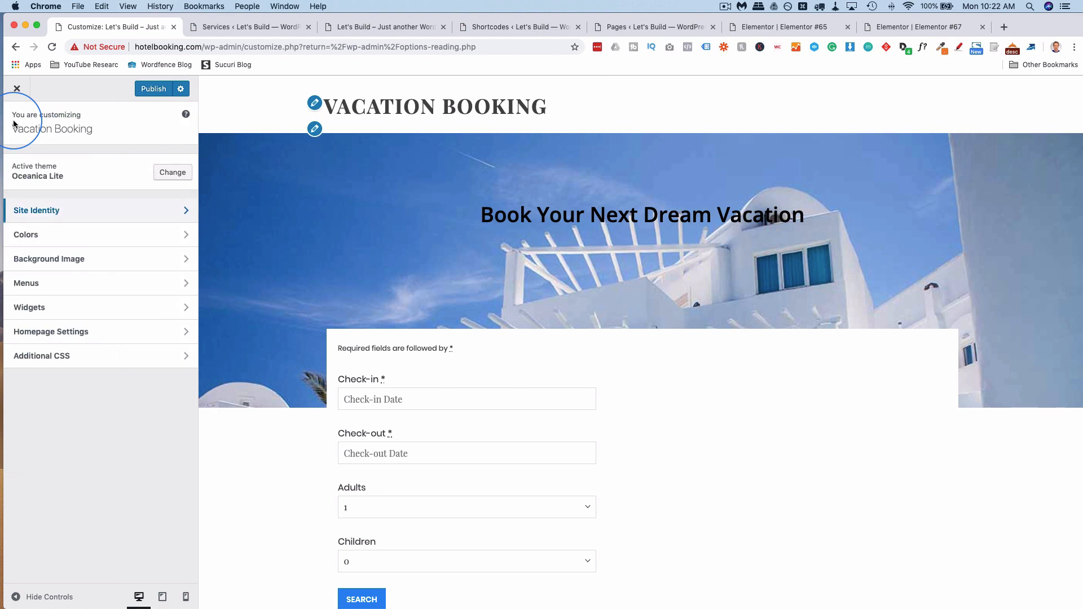
# Create a new menu named 'Main Menu' assigned to the Primary location.
pyautogui.click(89, 285)
pyautogui.click(154, 260)
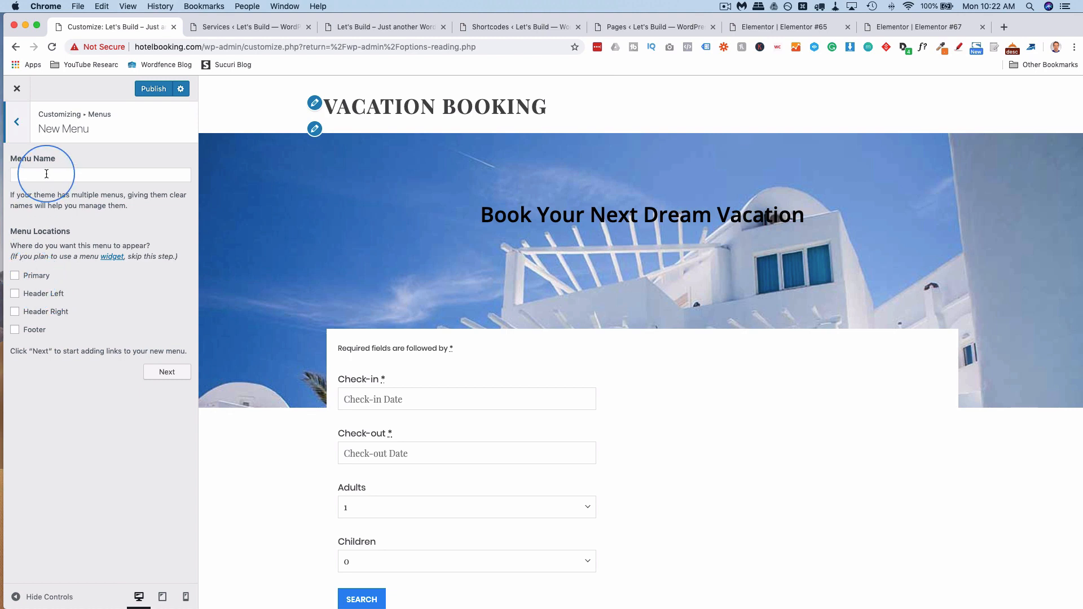
pyautogui.click(46, 174)
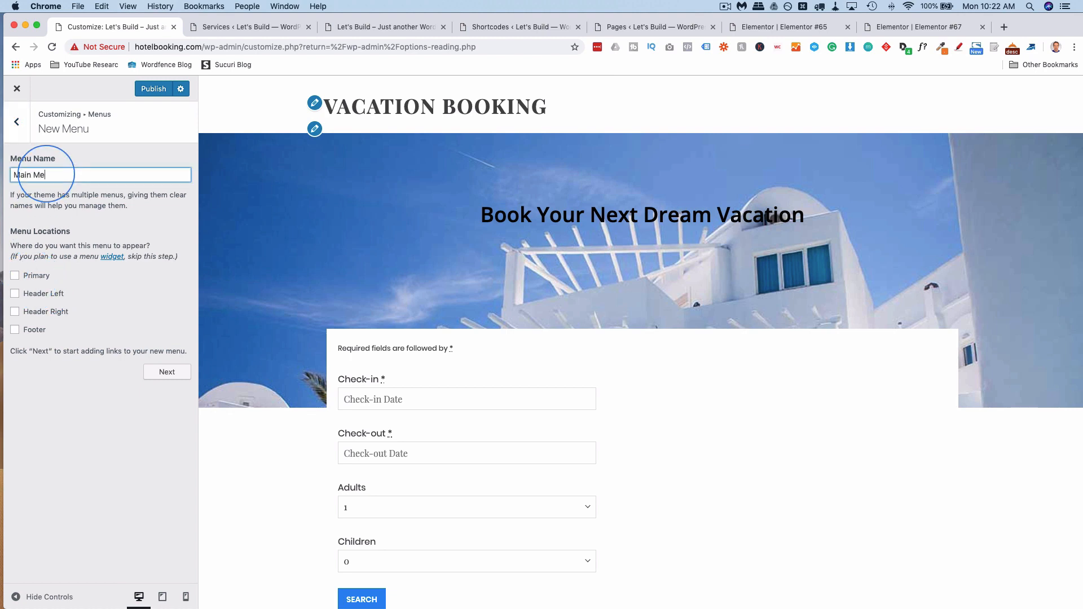
pyautogui.write('Main Menu')
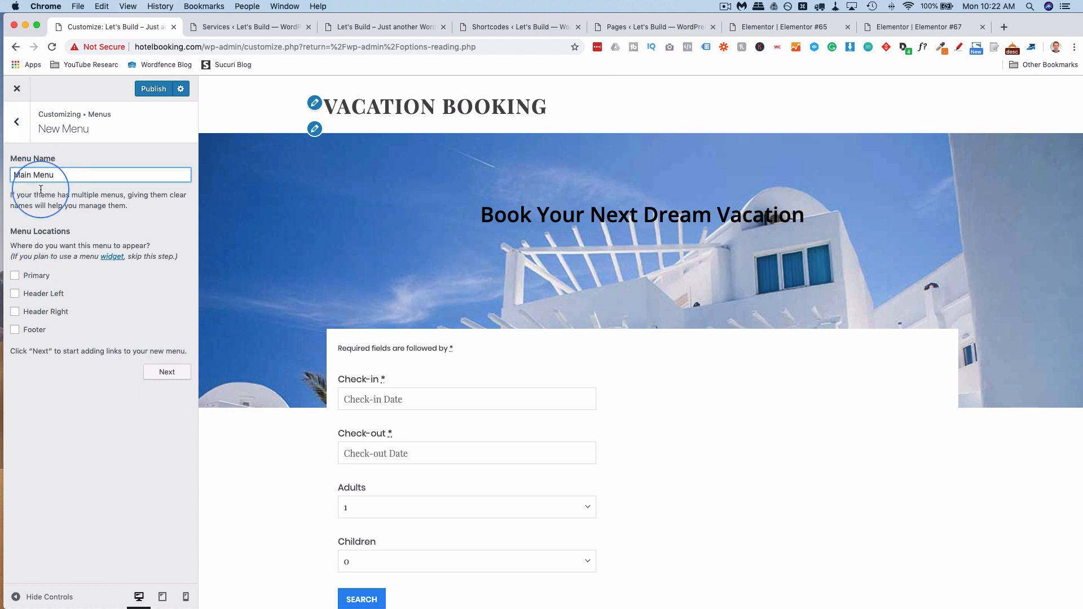
pyautogui.click(14, 276)
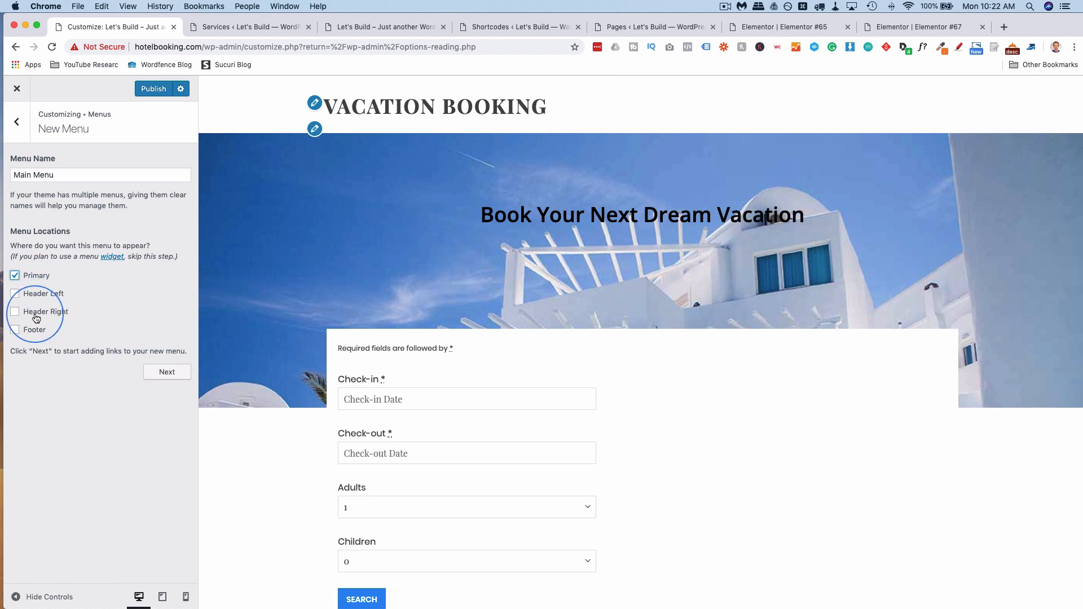
pyautogui.click(167, 372)
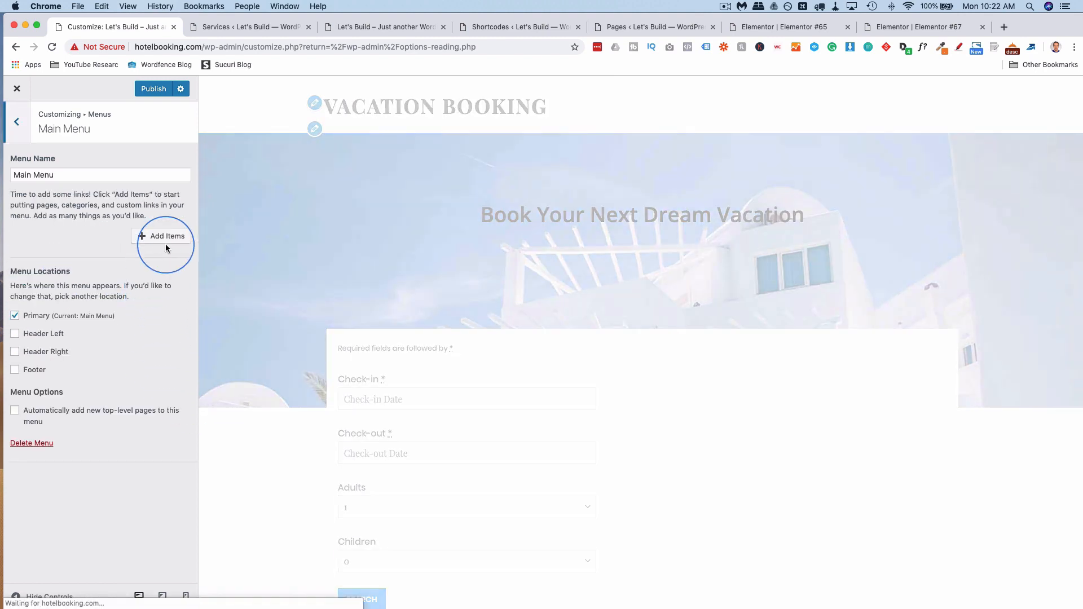
# Add the Vacation Booking, Services and Accommodations pages to Main Menu.
pyautogui.click(173, 243)
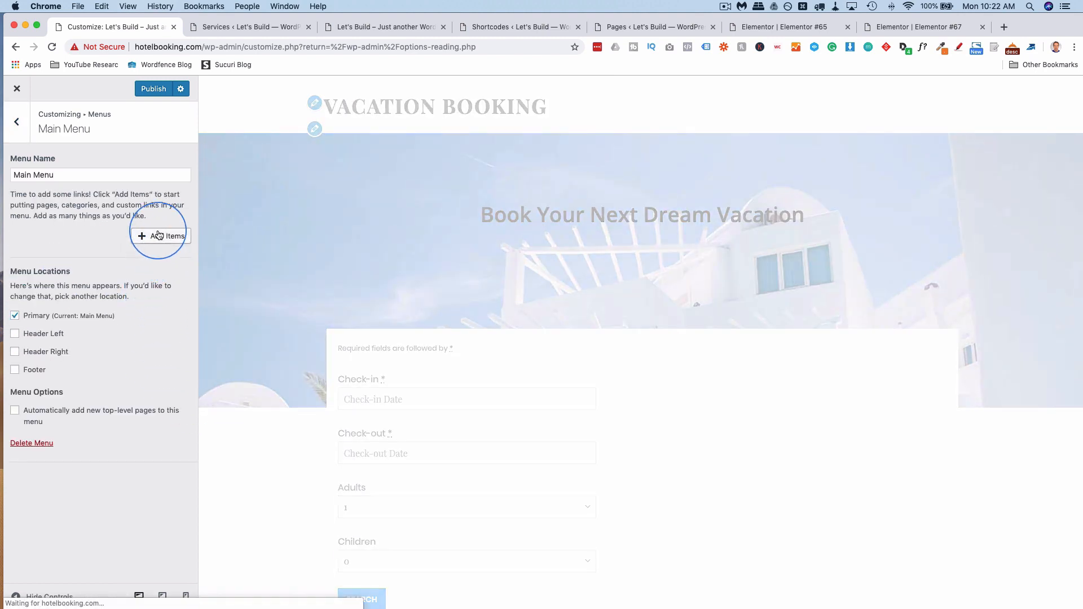
pyautogui.click(159, 235)
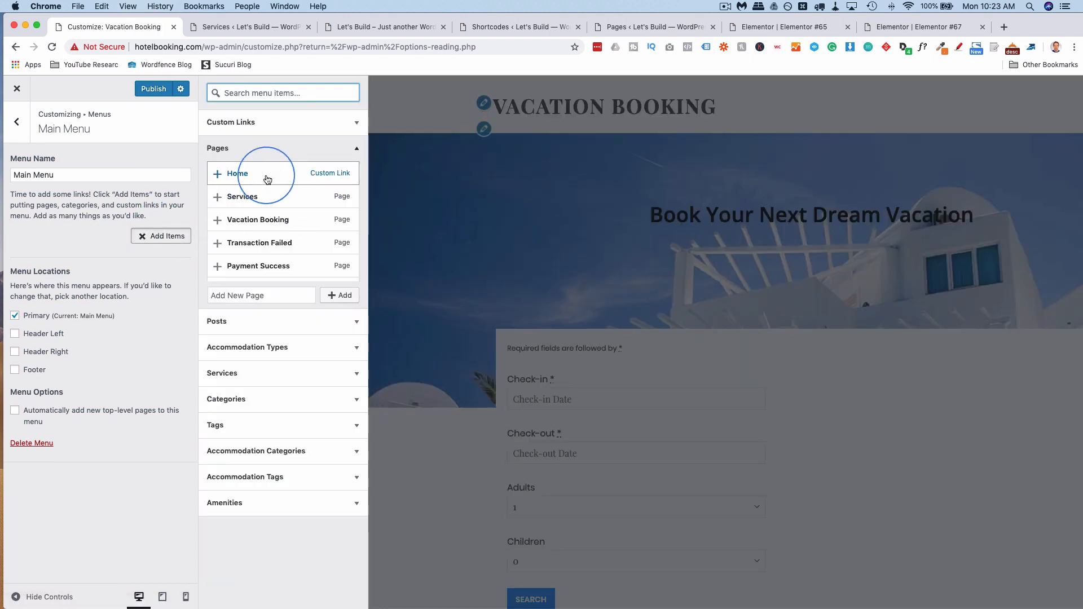
pyautogui.click(300, 221)
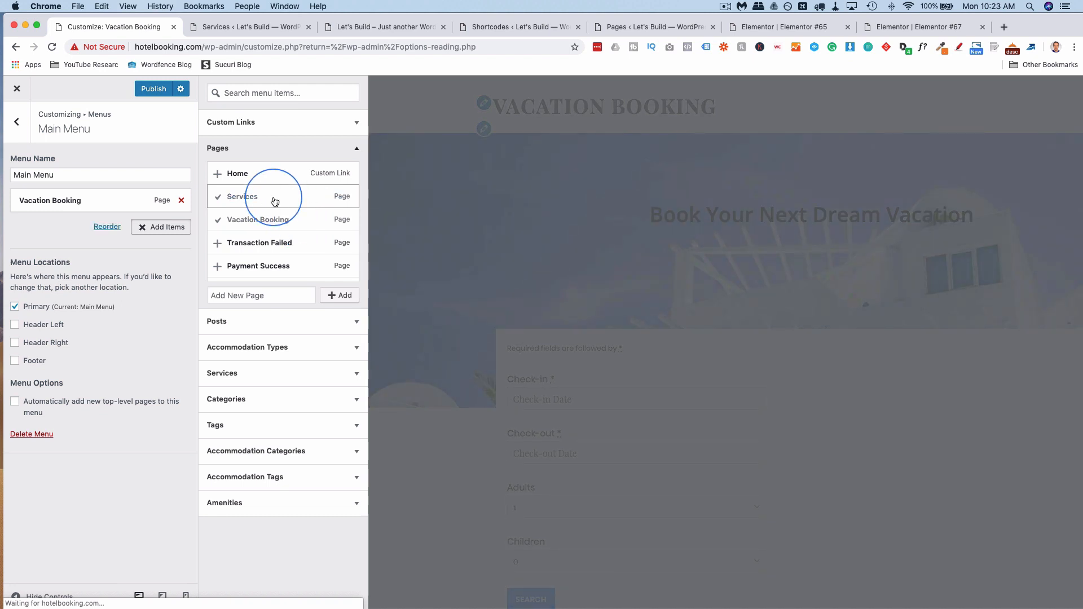
pyautogui.scroll(-6, 276, 209)
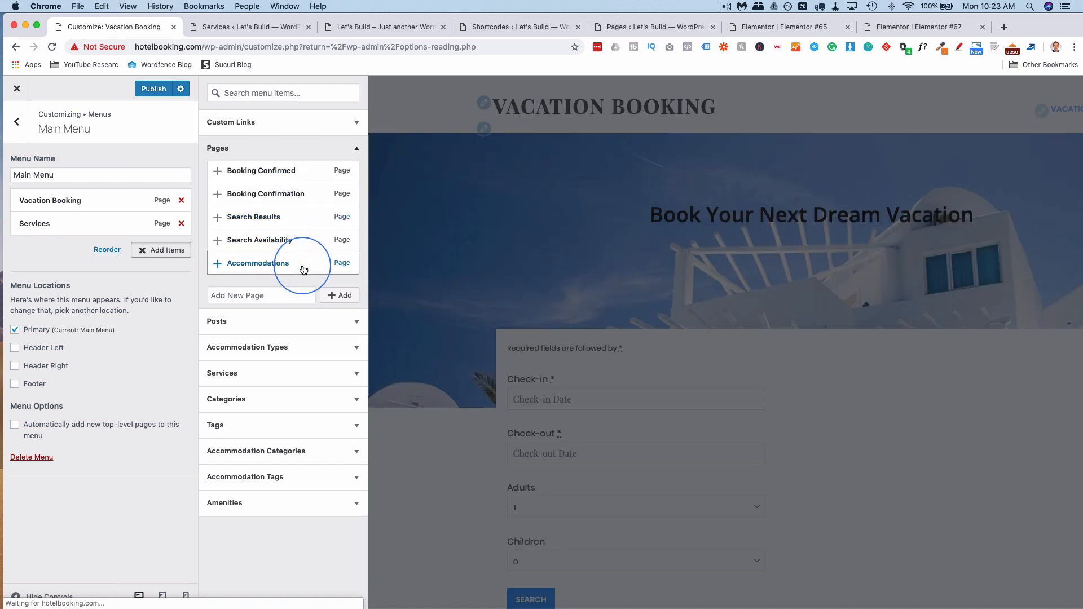
pyautogui.click(303, 269)
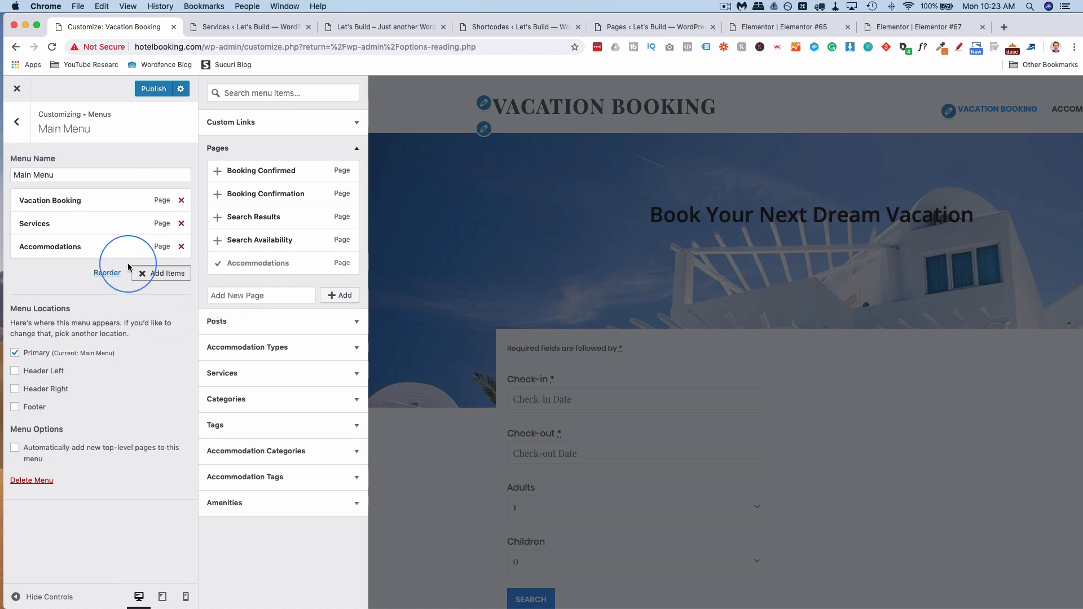
pyautogui.click(18, 127)
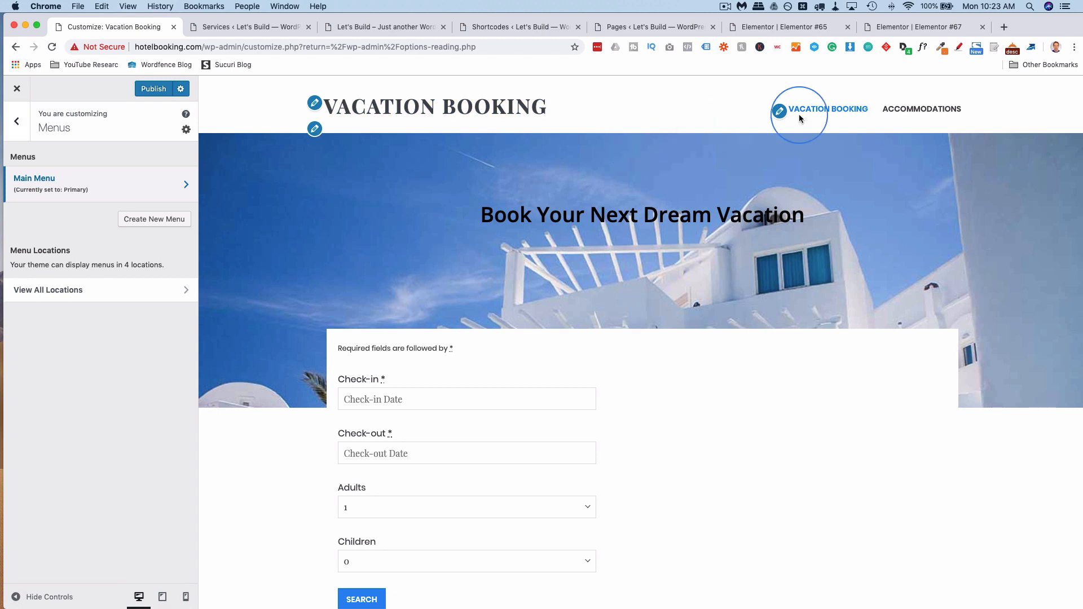
# Review Main Menu's Services link, then reload the live site to check the header links.
pyautogui.click(151, 185)
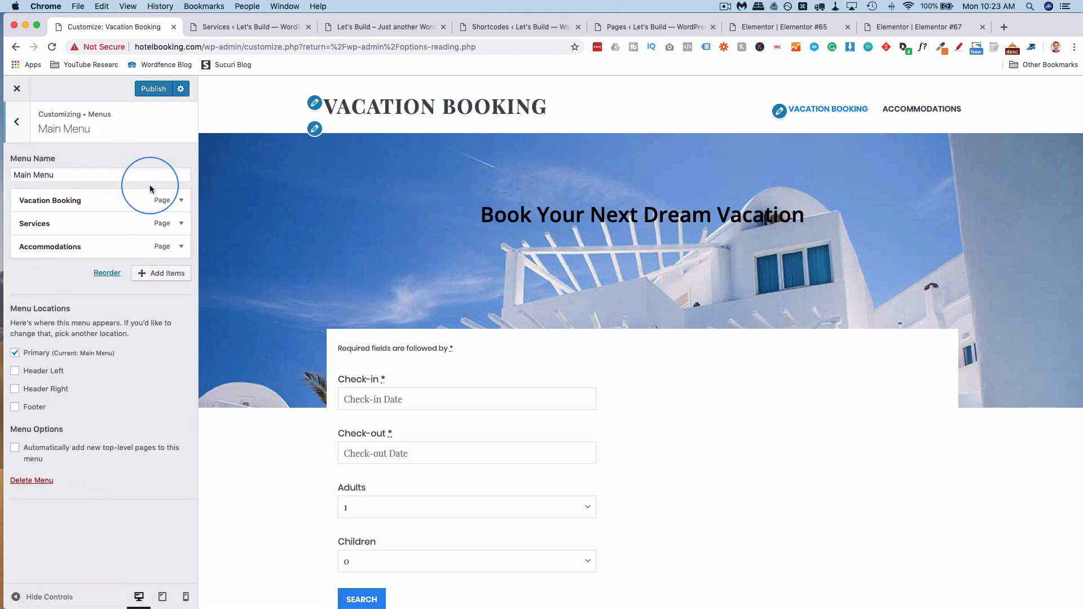
pyautogui.click(181, 225)
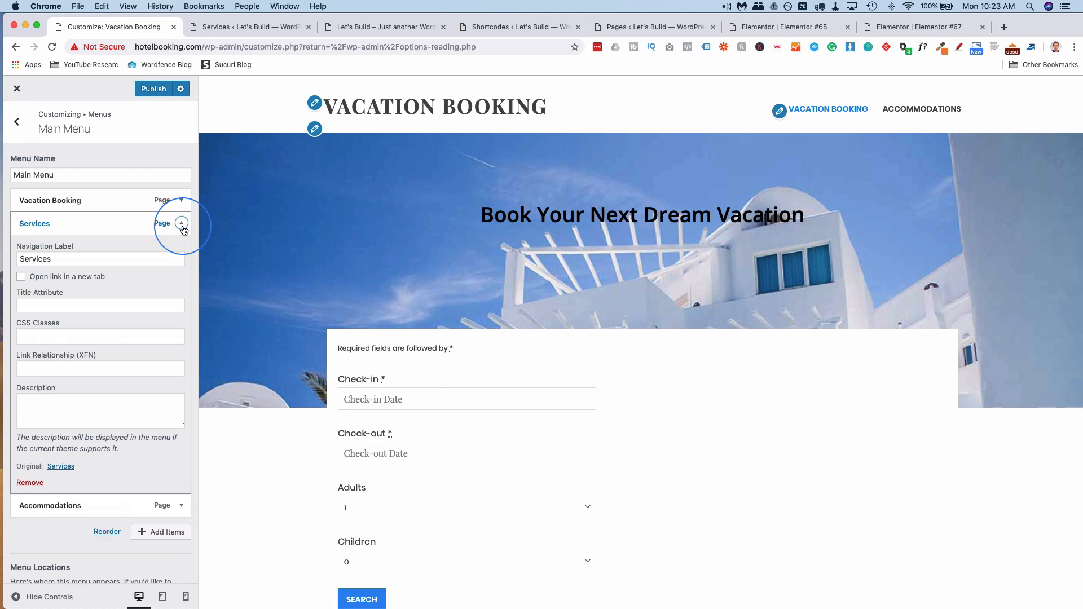
pyautogui.click(182, 224)
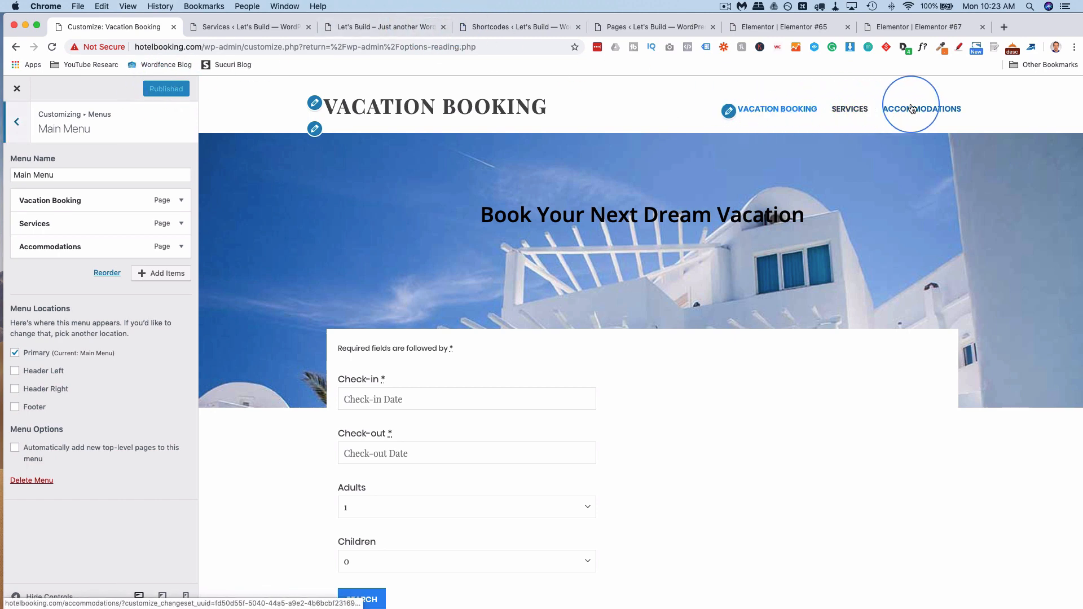
pyautogui.click(353, 32)
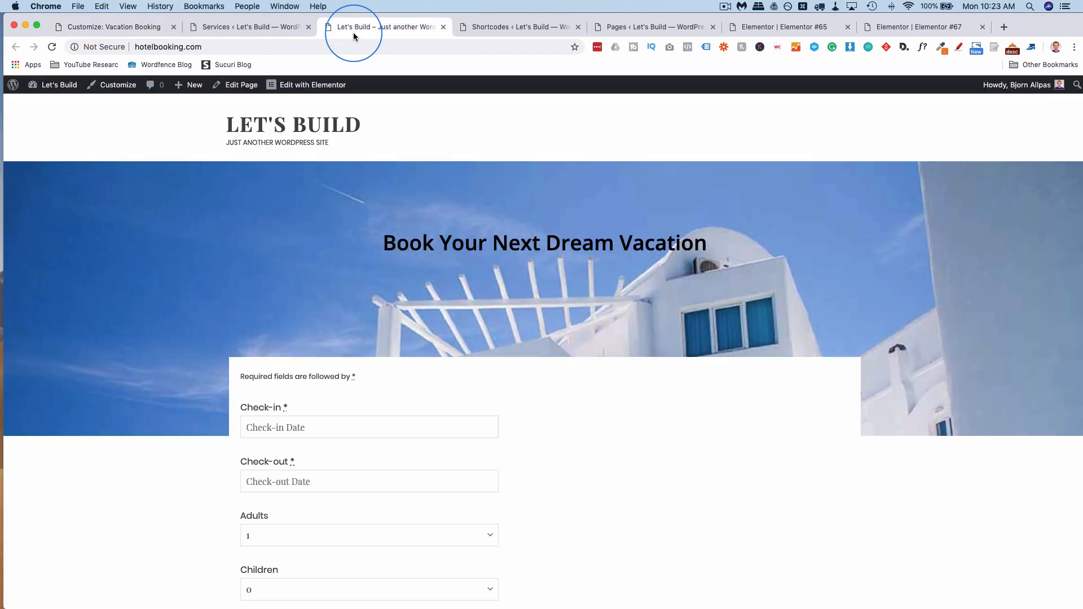
pyautogui.press('super+r')
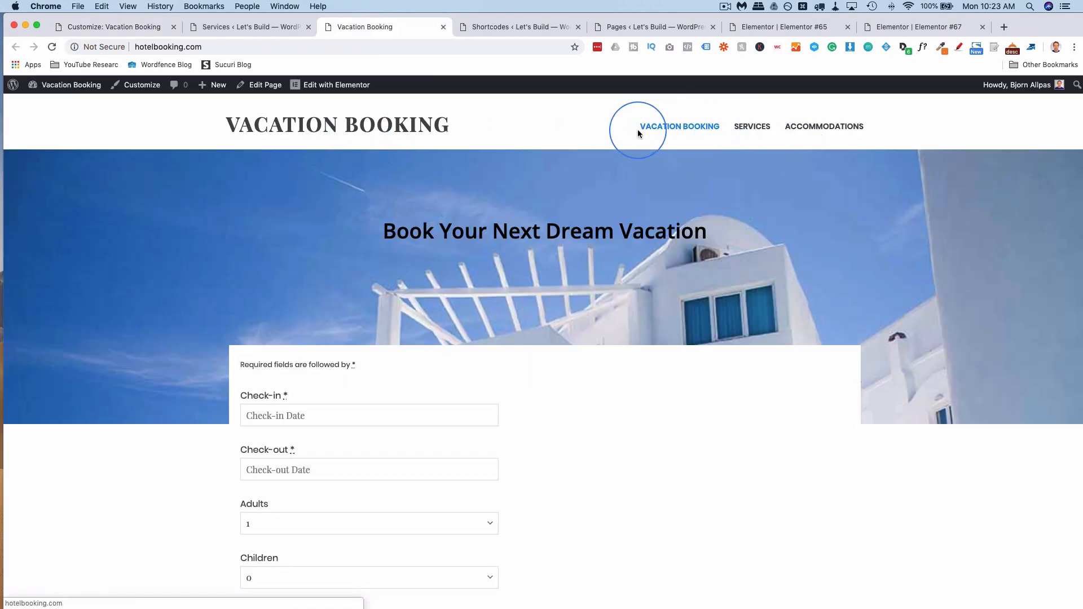
pyautogui.click(257, 25)
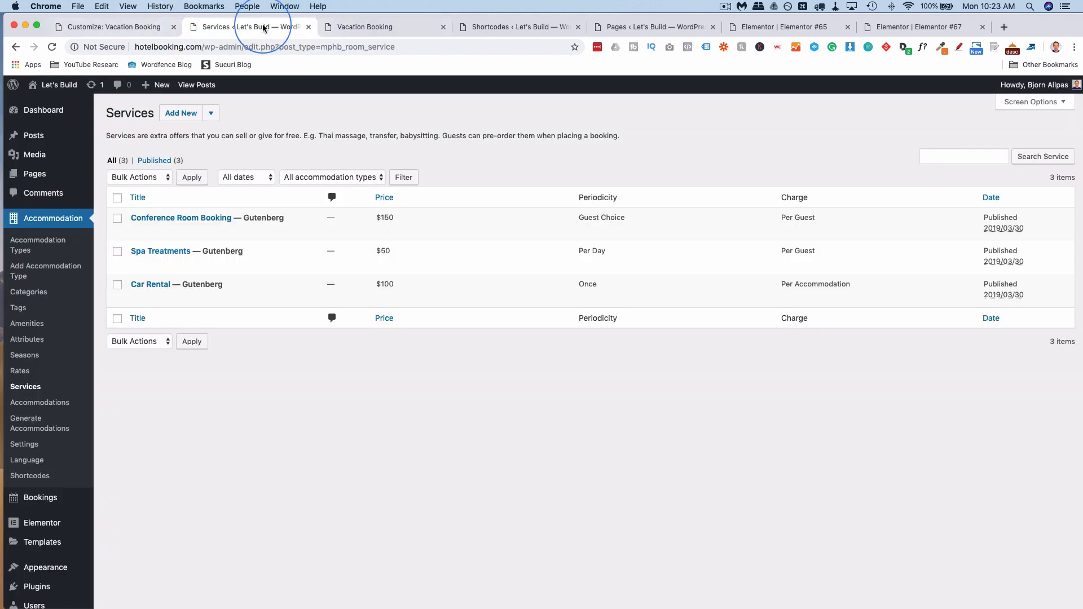
pyautogui.click(138, 27)
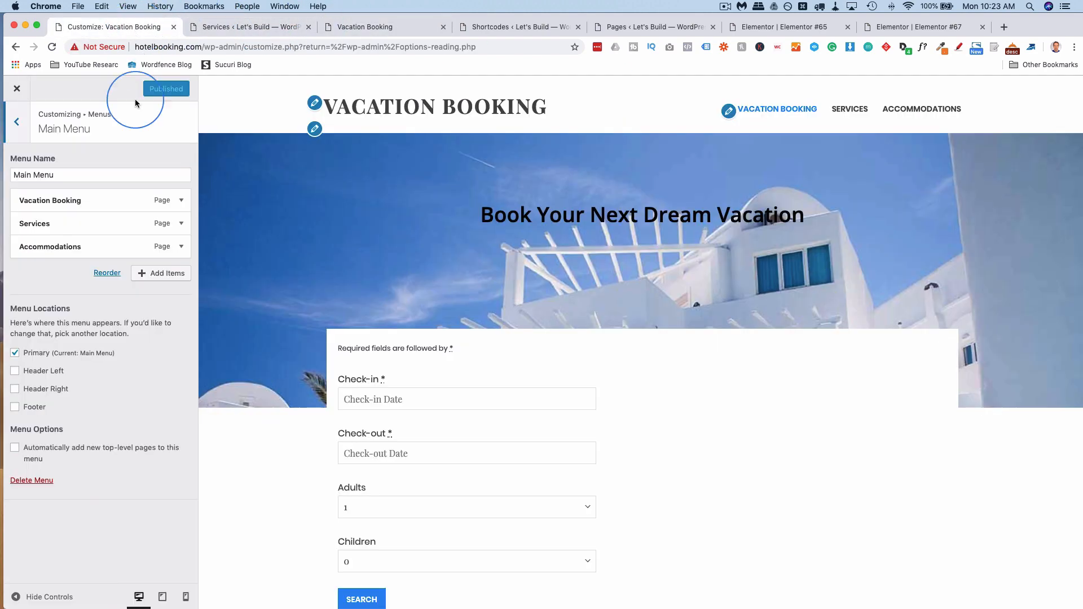
# Change the Vacation Booking menu link's navigation label to 'Home' and publish.
pyautogui.click(181, 200)
pyautogui.tripleClick(98, 236)
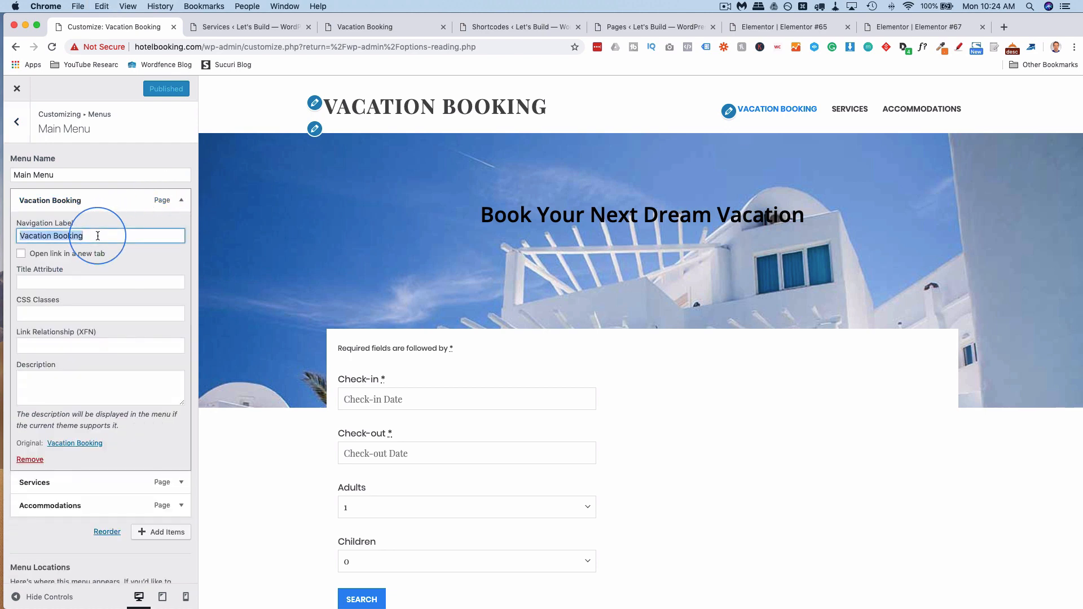
pyautogui.write('Home')
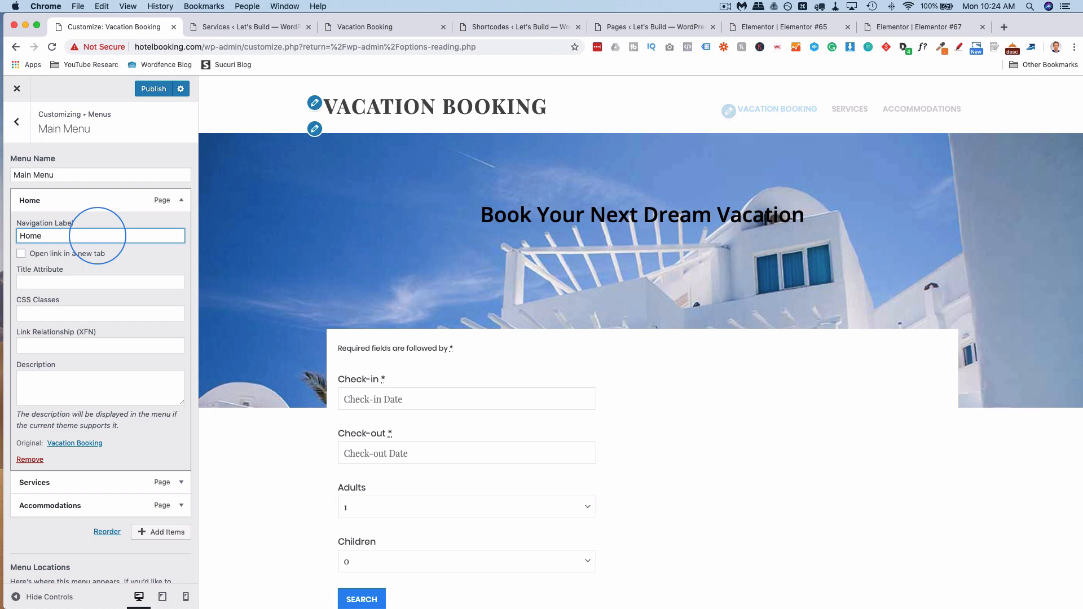
pyautogui.click(159, 91)
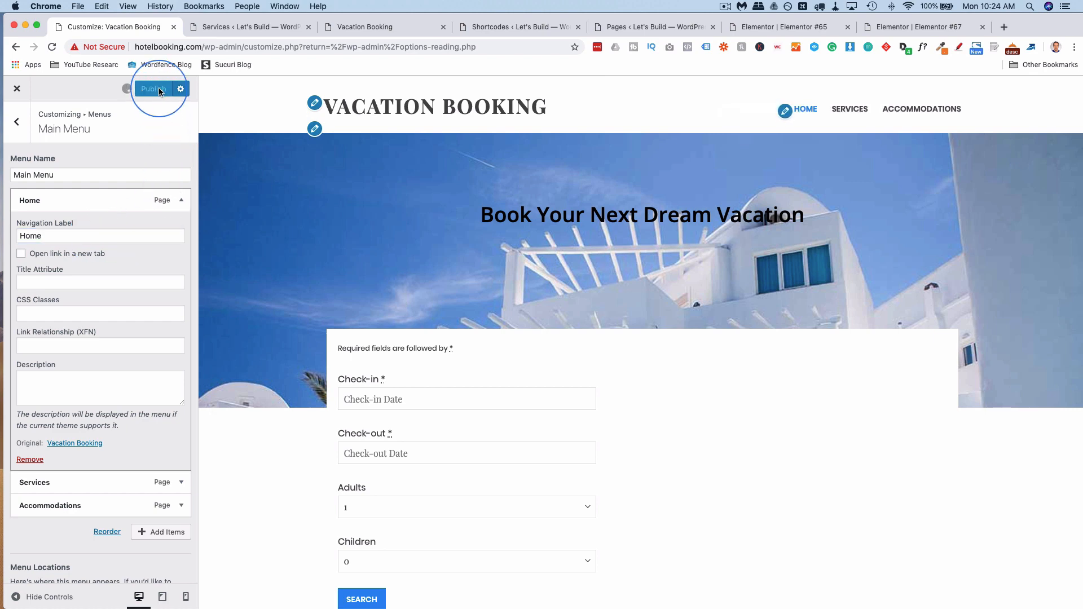
# Reload the live site and test the Accommodations and Services menu links.
pyautogui.click(370, 28)
pyautogui.press('super+r')
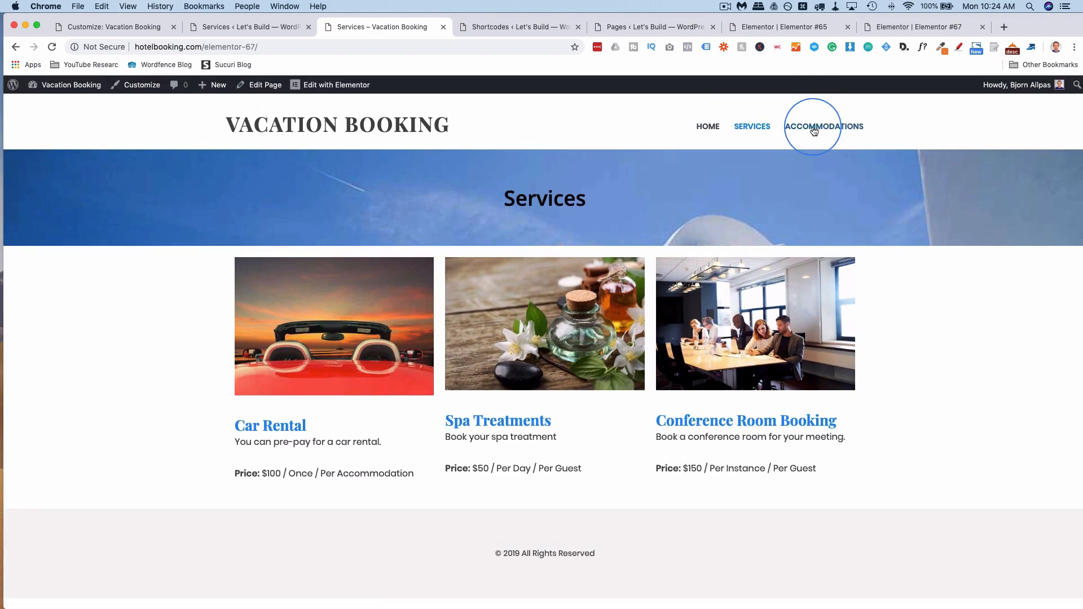
pyautogui.click(814, 127)
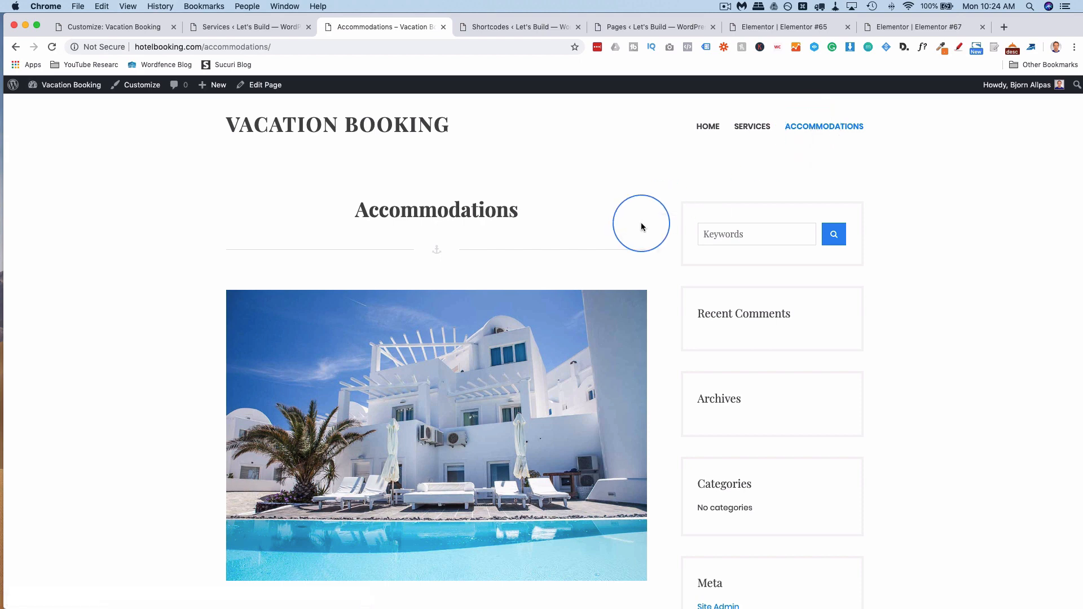
pyautogui.click(753, 127)
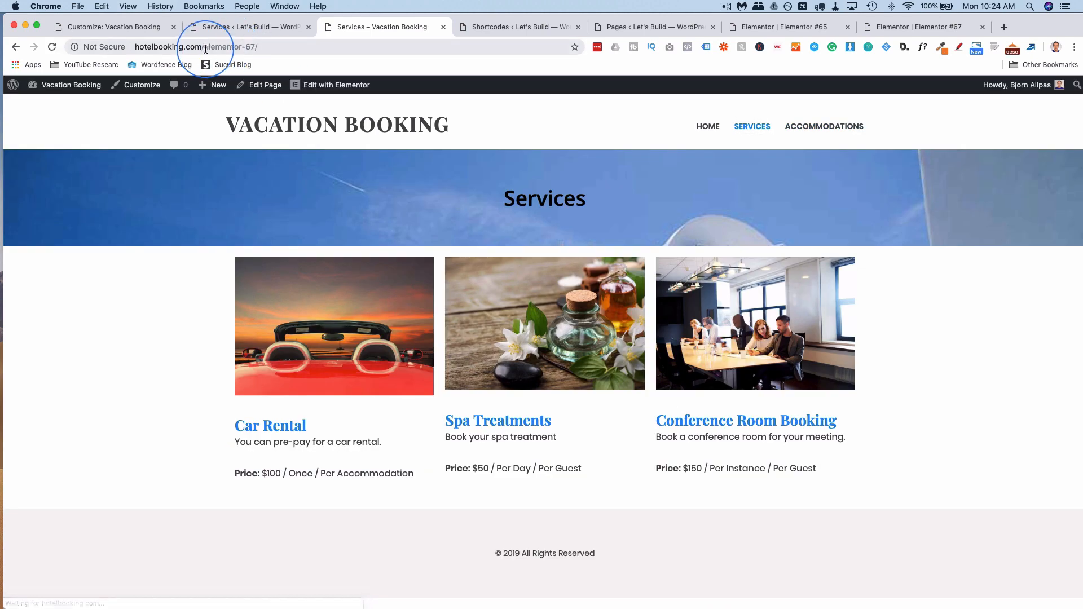
pyautogui.click(206, 47)
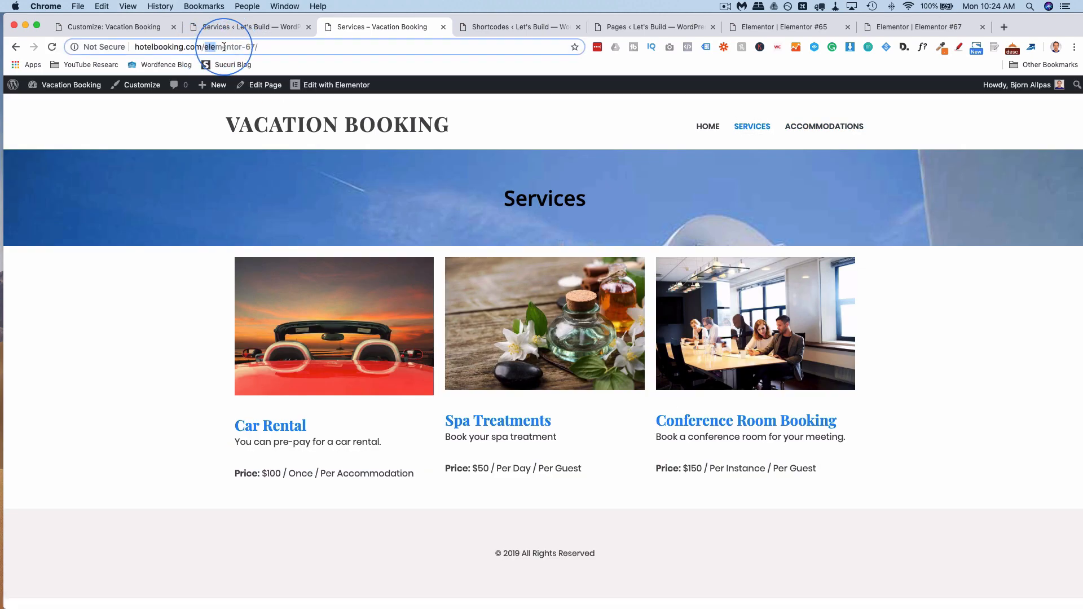
pyautogui.moveTo(258, 47); pyautogui.dragTo(210, 45)
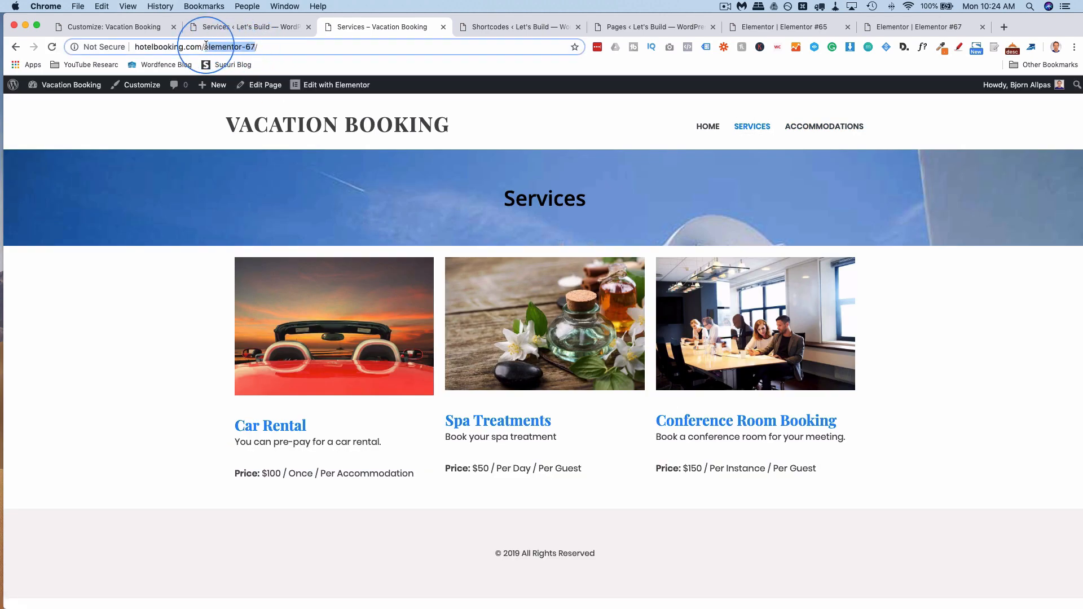
pyautogui.click(125, 28)
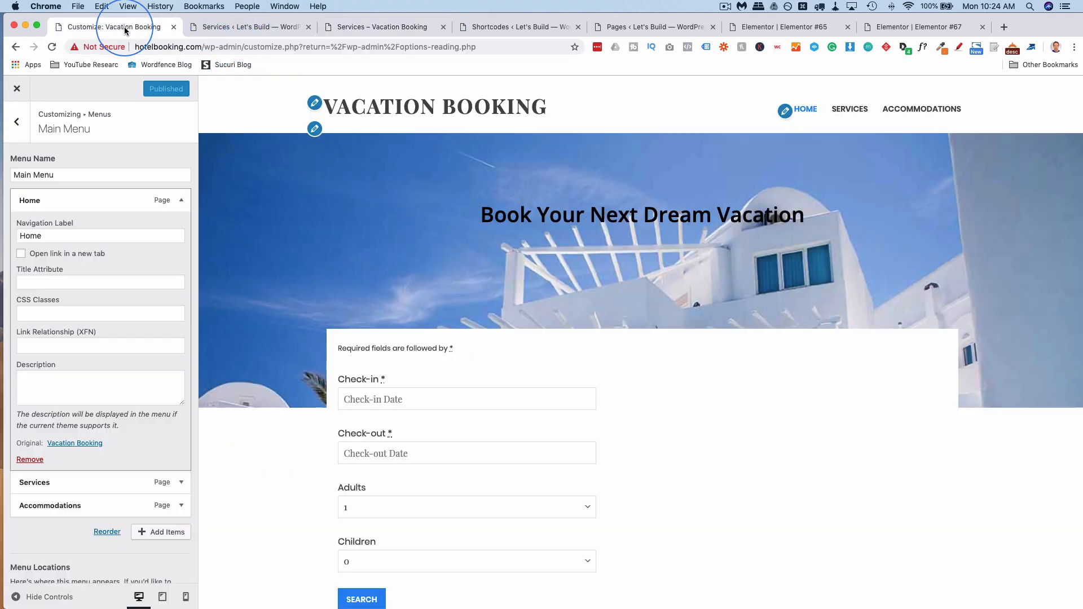
# Quick-edit the Services page slug from elementor-67 to 'services' and update it.
pyautogui.click(17, 88)
pyautogui.moveTo(41, 183)
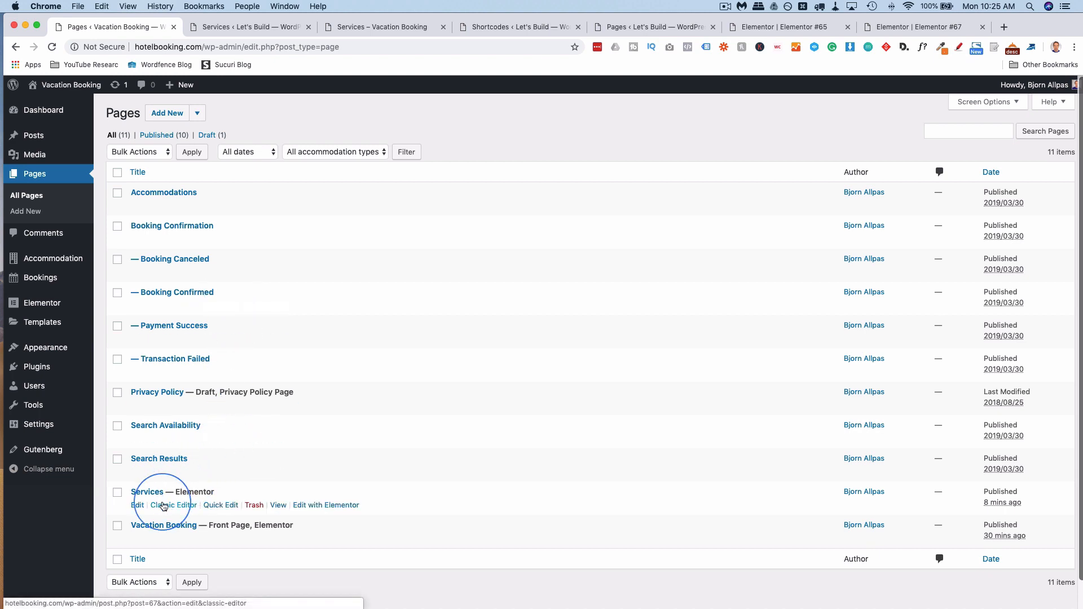
pyautogui.click(227, 507)
pyautogui.scroll(-3, 256, 468)
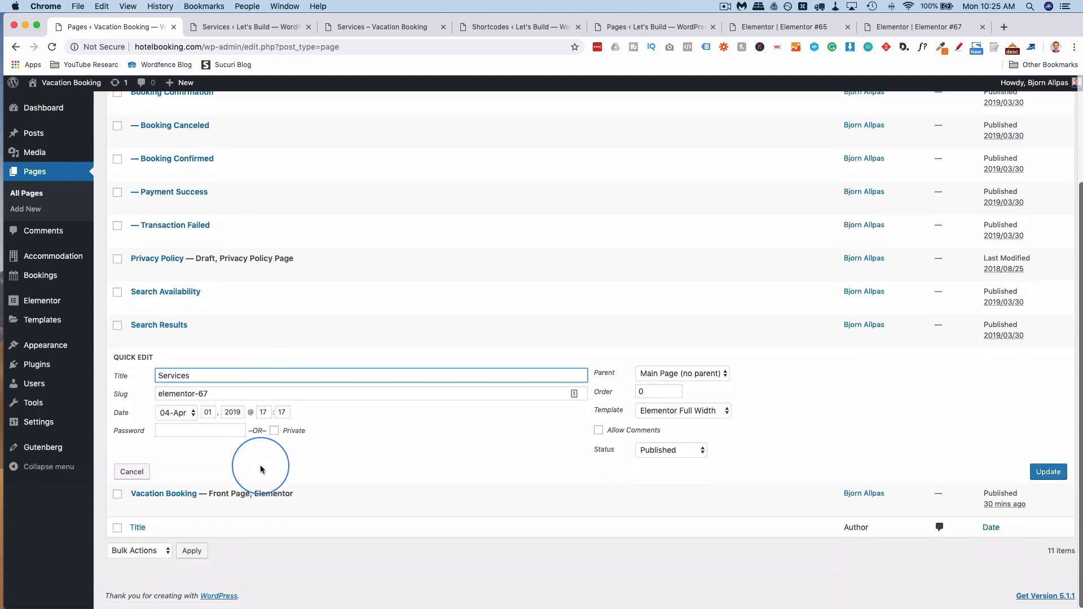
pyautogui.moveTo(212, 393); pyautogui.dragTo(141, 394)
pyautogui.write('s')
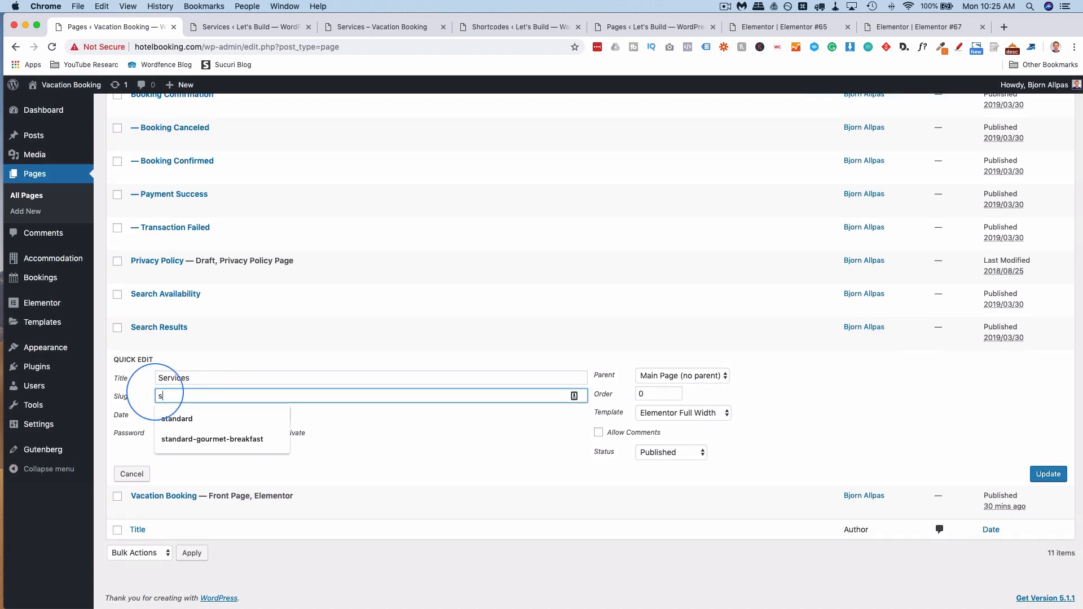
pyautogui.write('ervices')
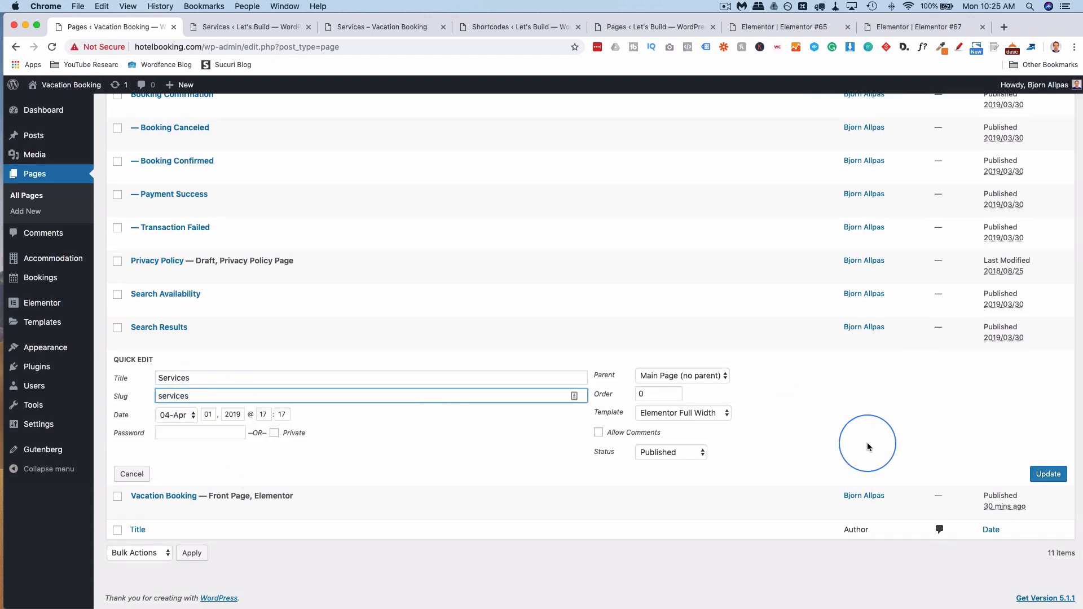
pyautogui.click(1050, 476)
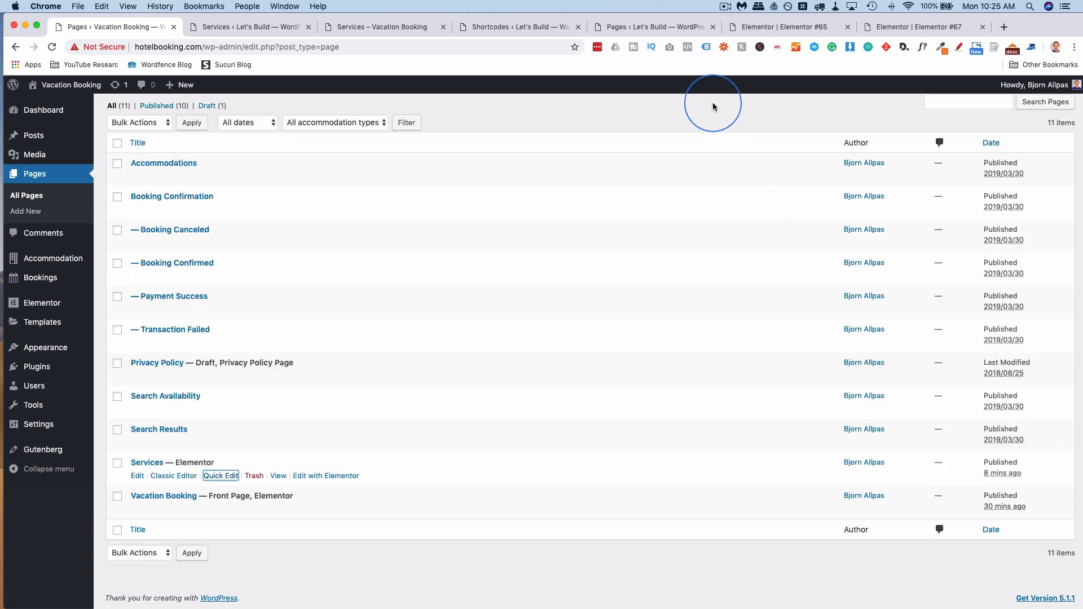
pyautogui.click(378, 32)
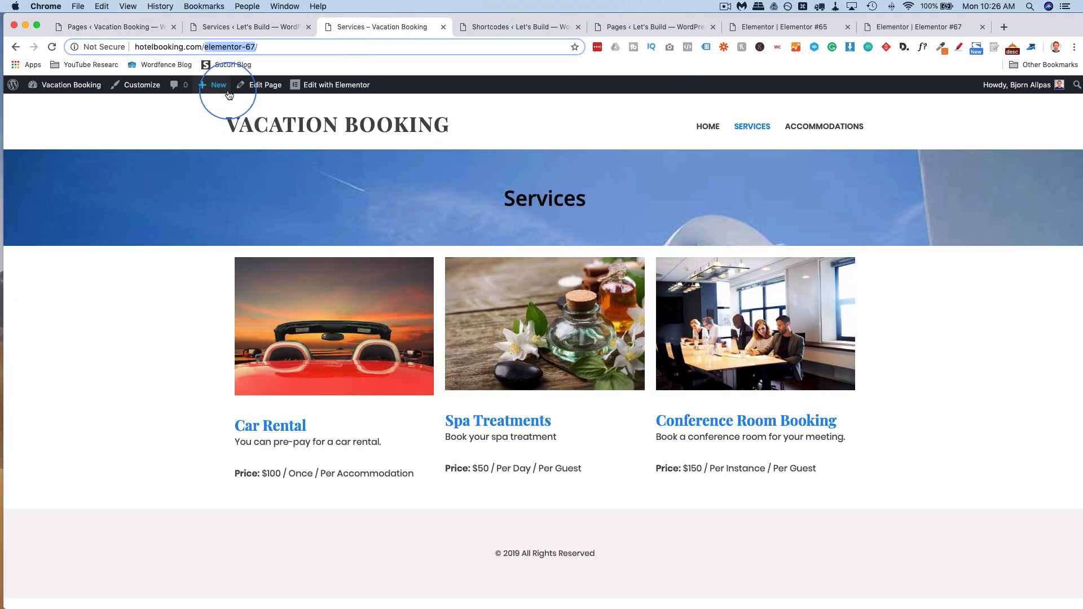
# Reload the Services page, then go to the homepage and scroll to the Check-in/Check-out form.
pyautogui.press('super+r')
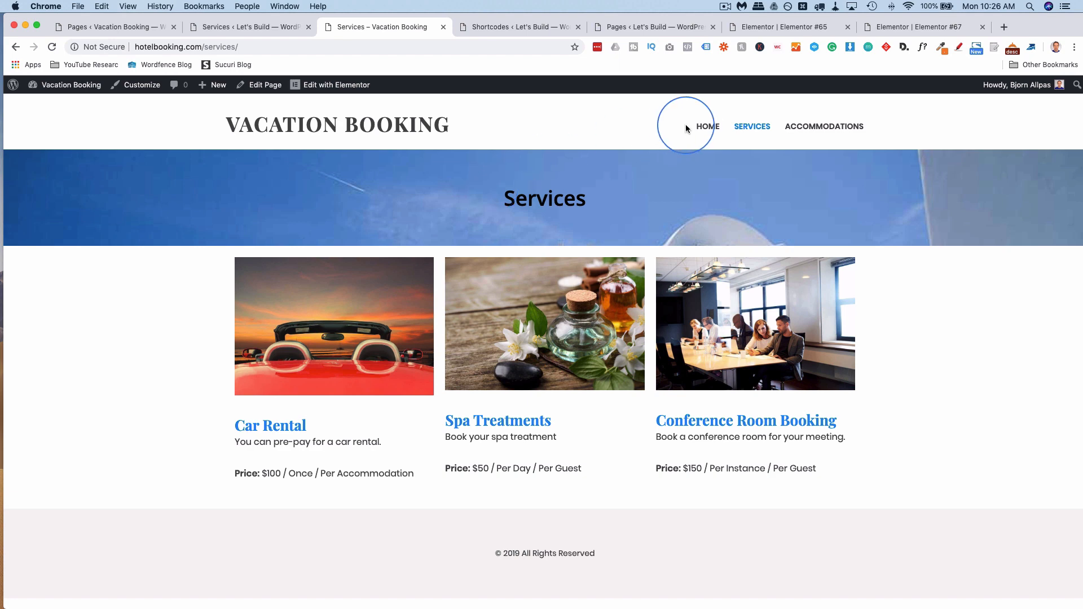
pyautogui.click(710, 134)
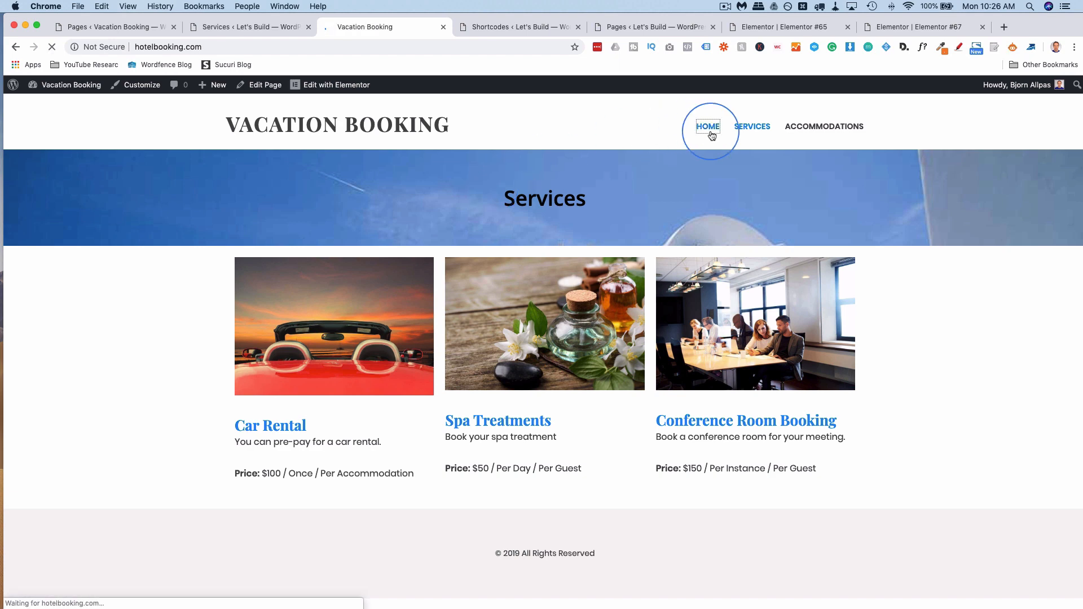
pyautogui.scroll(-4, 260, 350)
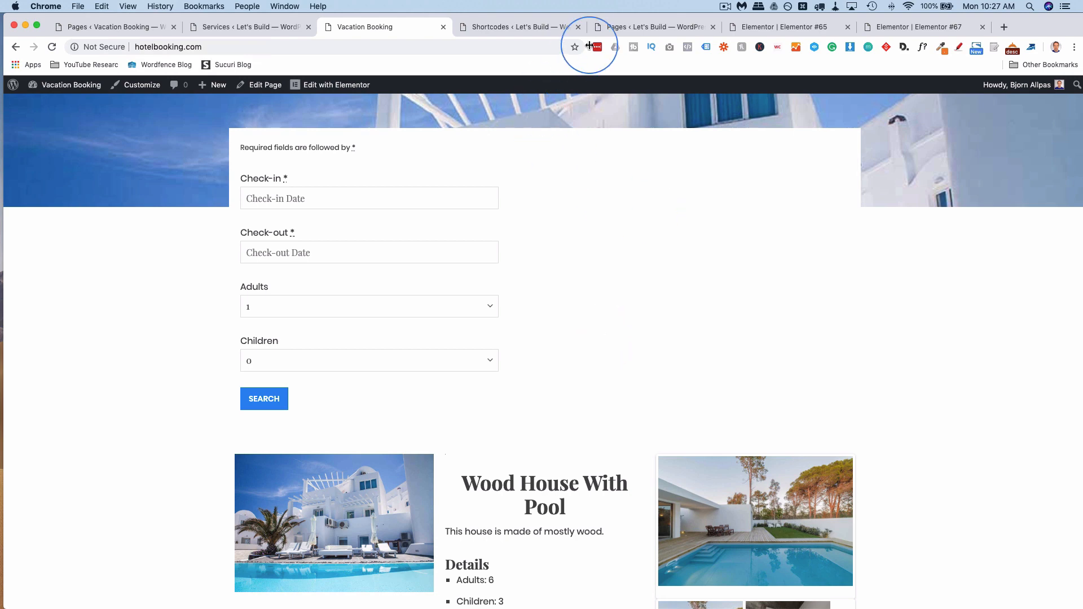
# Append class="search" to the homepage's mphb_availability_search shortcode and update the page.
pyautogui.click(793, 31)
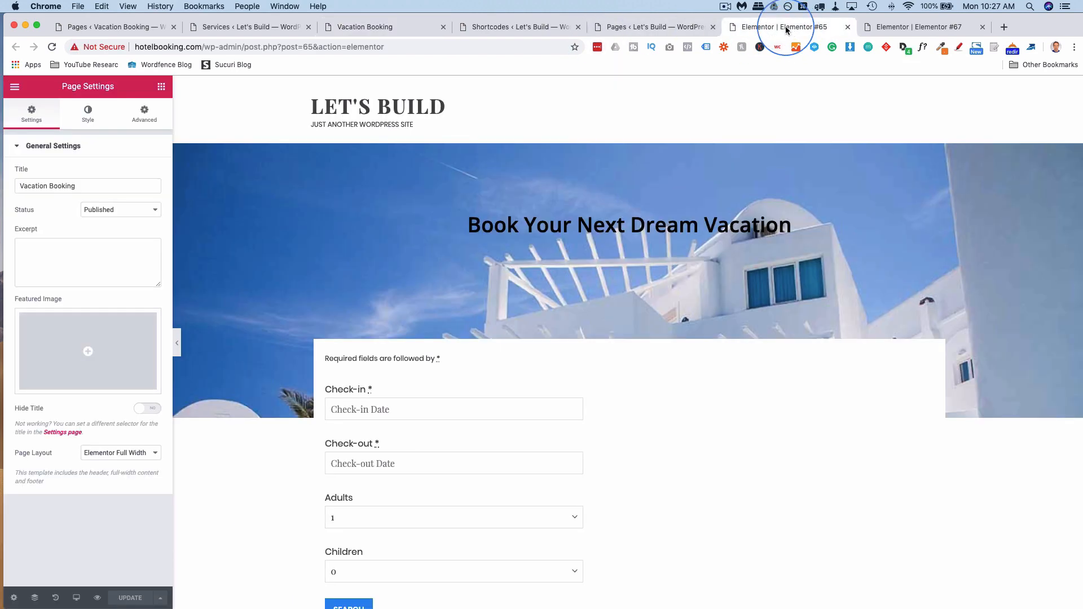
pyautogui.click(672, 358)
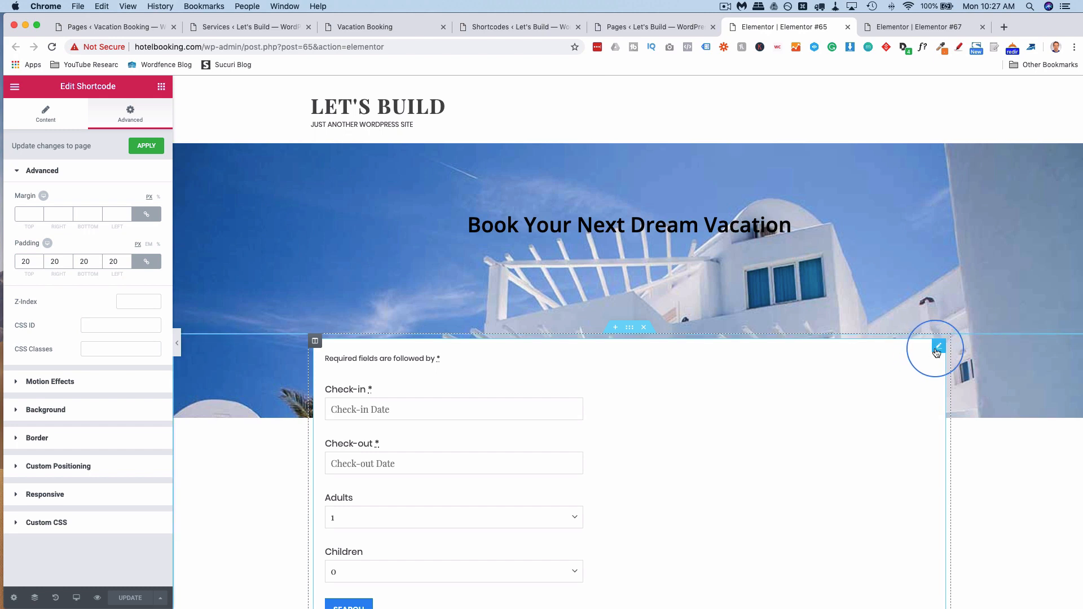
pyautogui.click(41, 112)
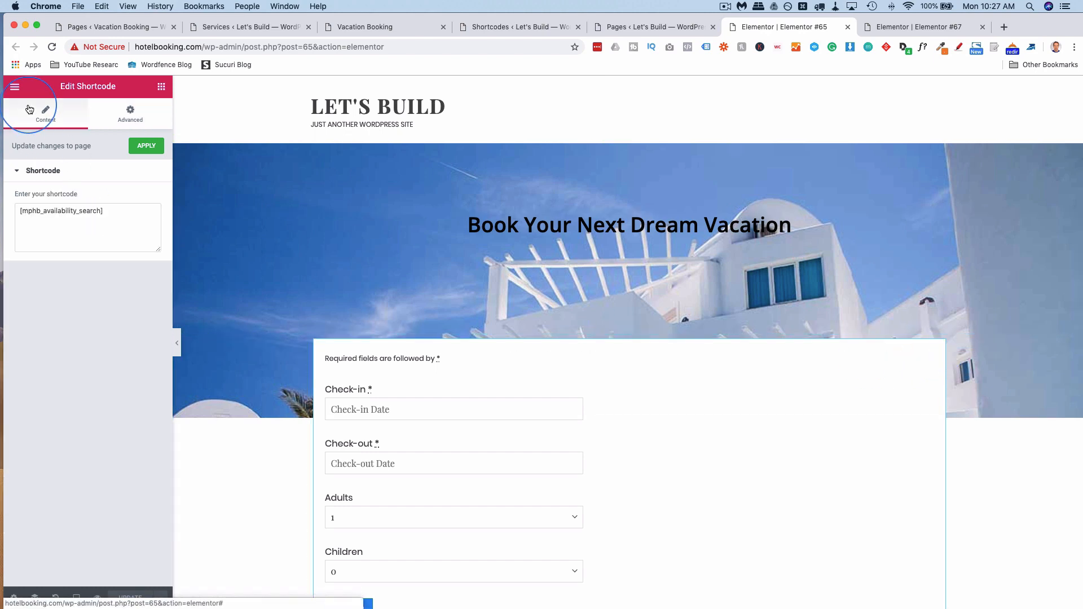
pyautogui.click(100, 245)
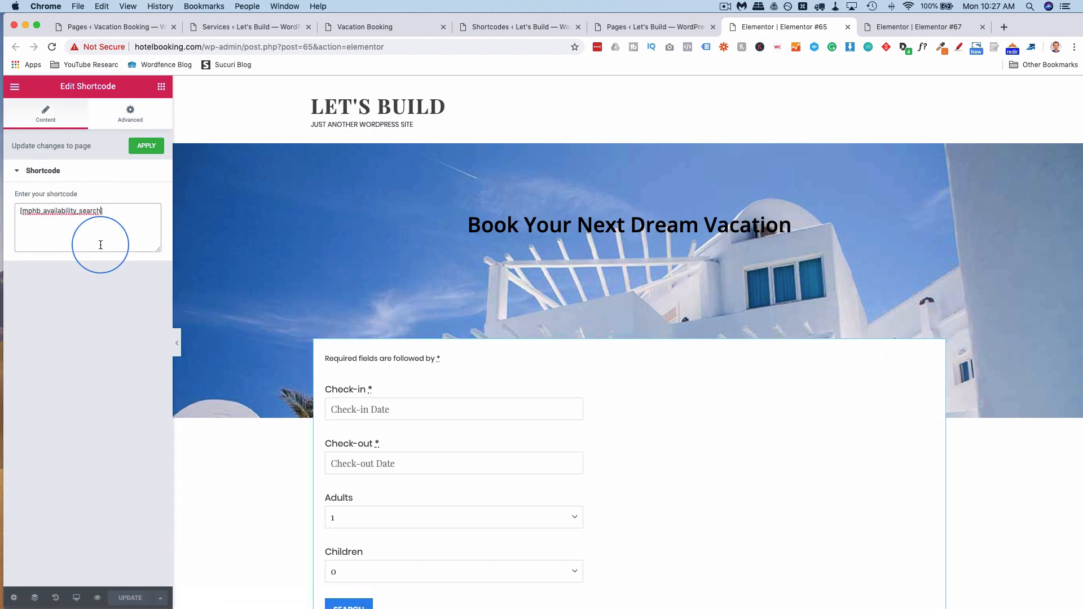
pyautogui.write('class')
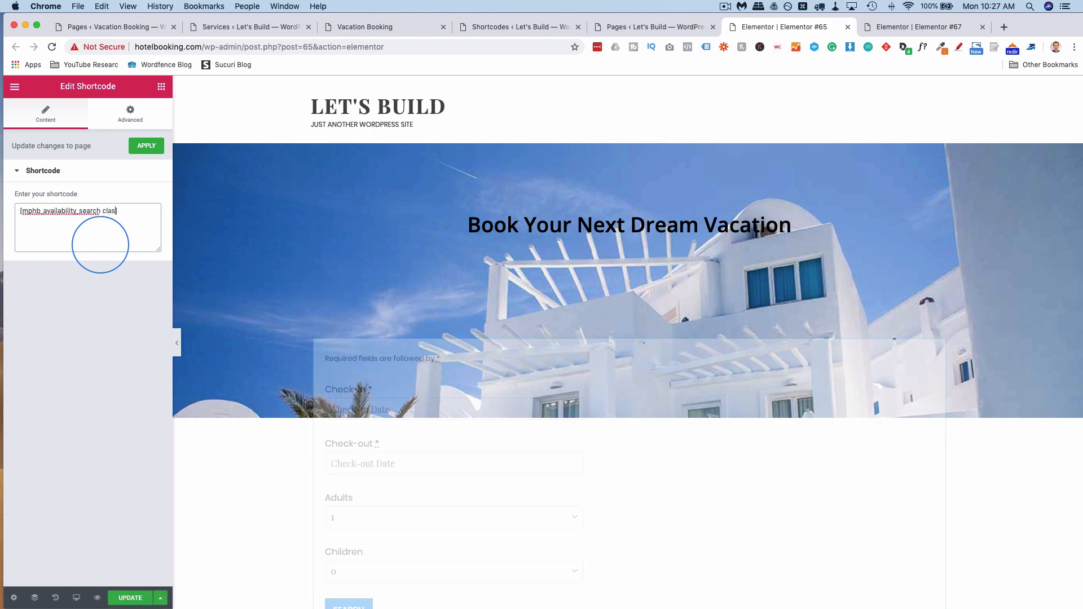
pyautogui.write('="searh"')
pyautogui.press('BackSpace')
pyautogui.write('ch')
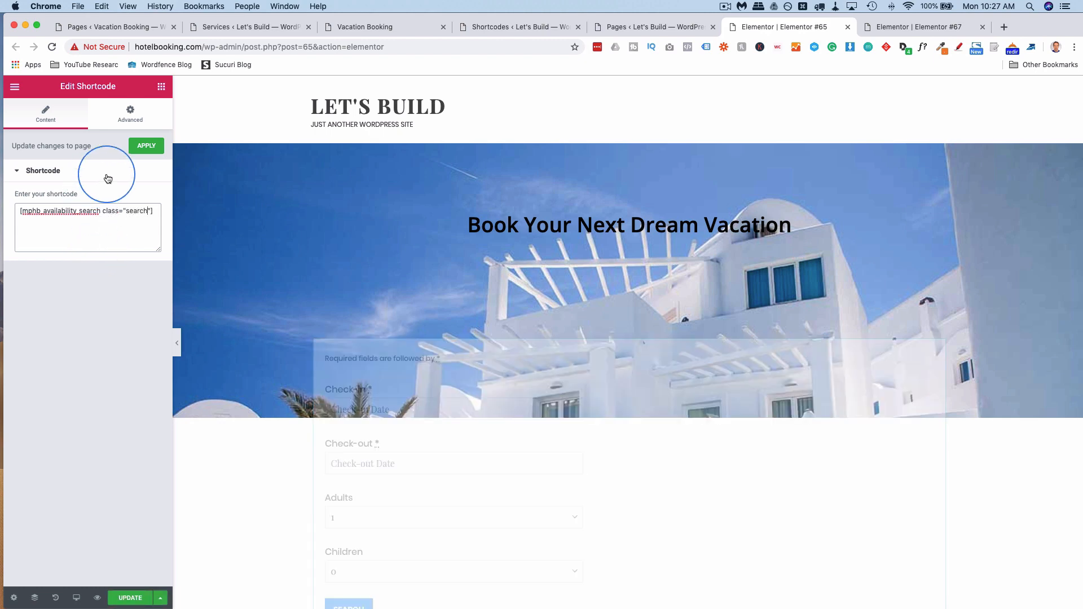
pyautogui.click(124, 600)
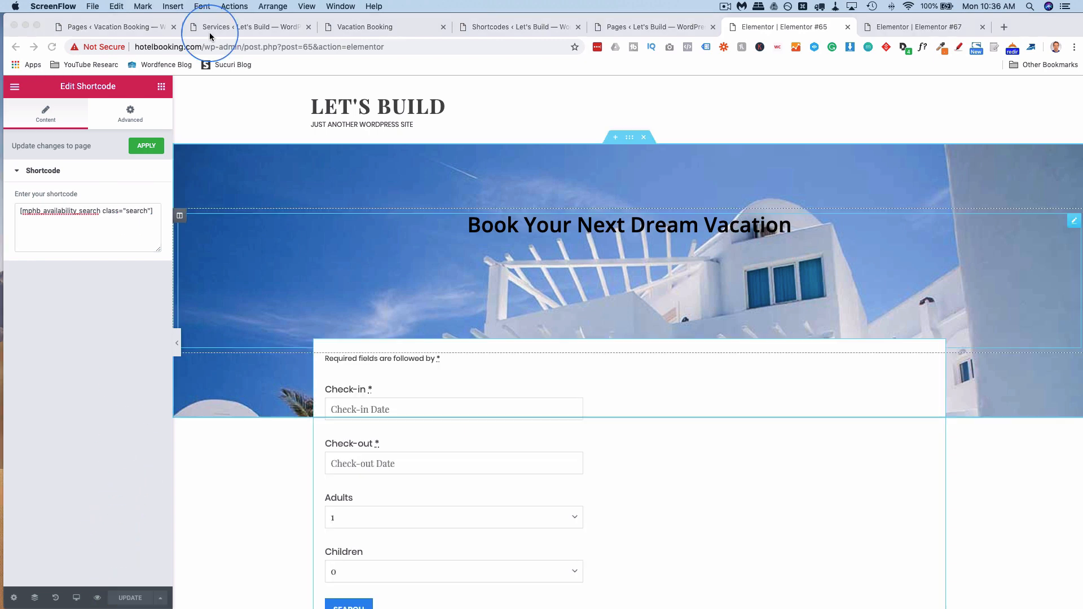
# Go back to the admin Pages list and launch the Customizer for the Vacation Booking site.
pyautogui.click(119, 27)
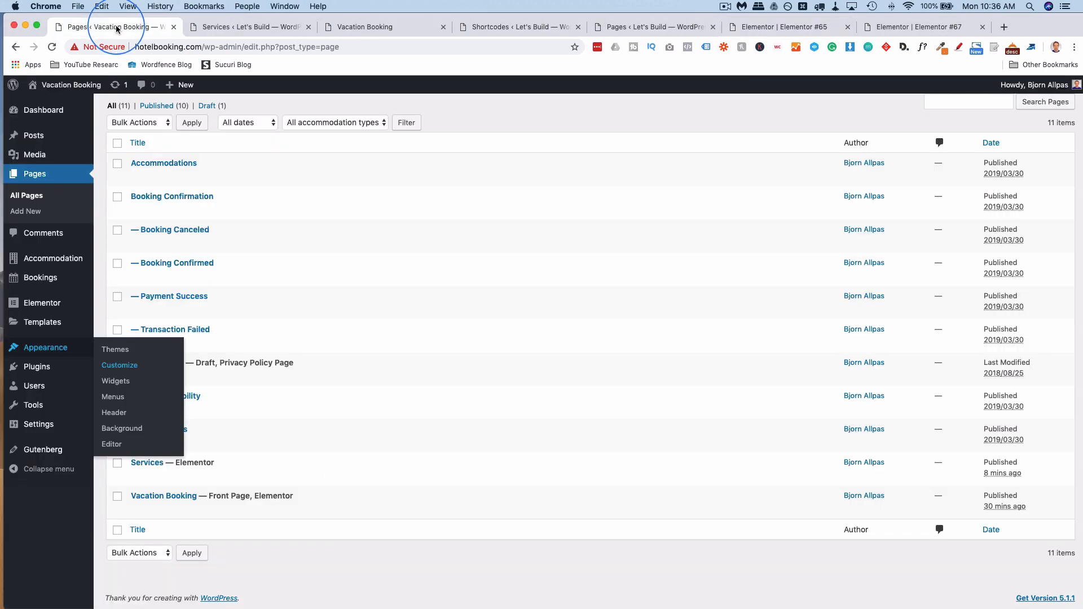
pyautogui.click(118, 366)
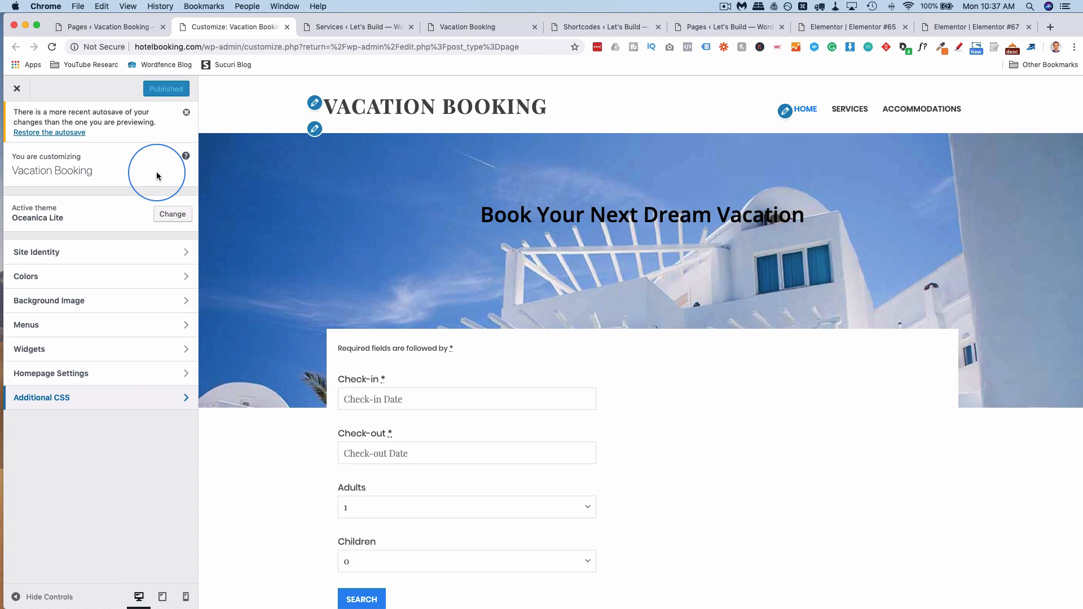
# Paste the prepared CSS into Additional CSS so the booking form fields float at 20% width.
pyautogui.click(99, 397)
pyautogui.scroll(-2, 99, 395)
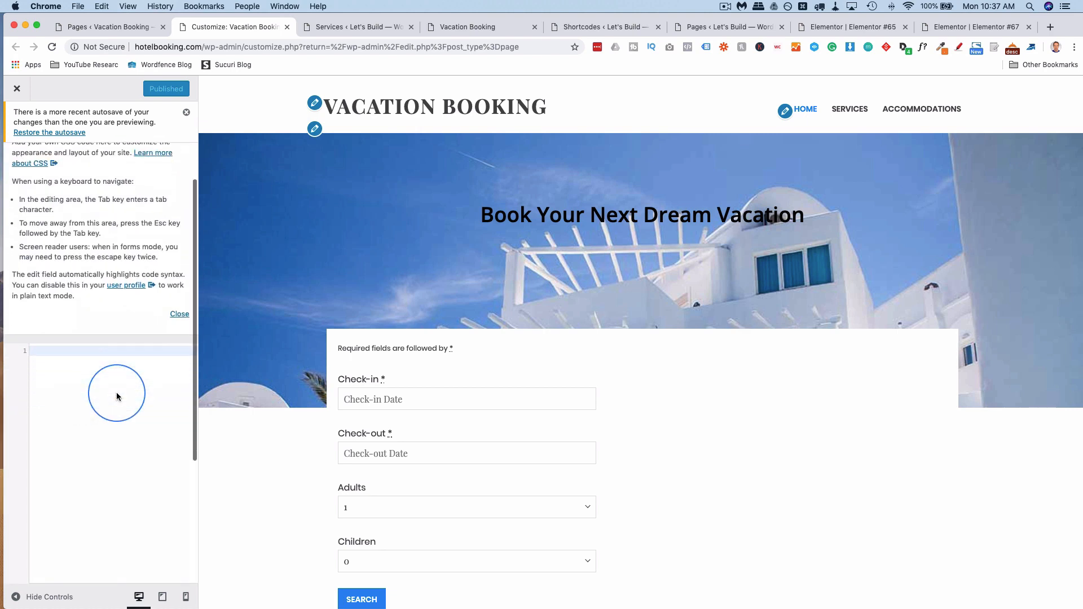
pyautogui.click(76, 343)
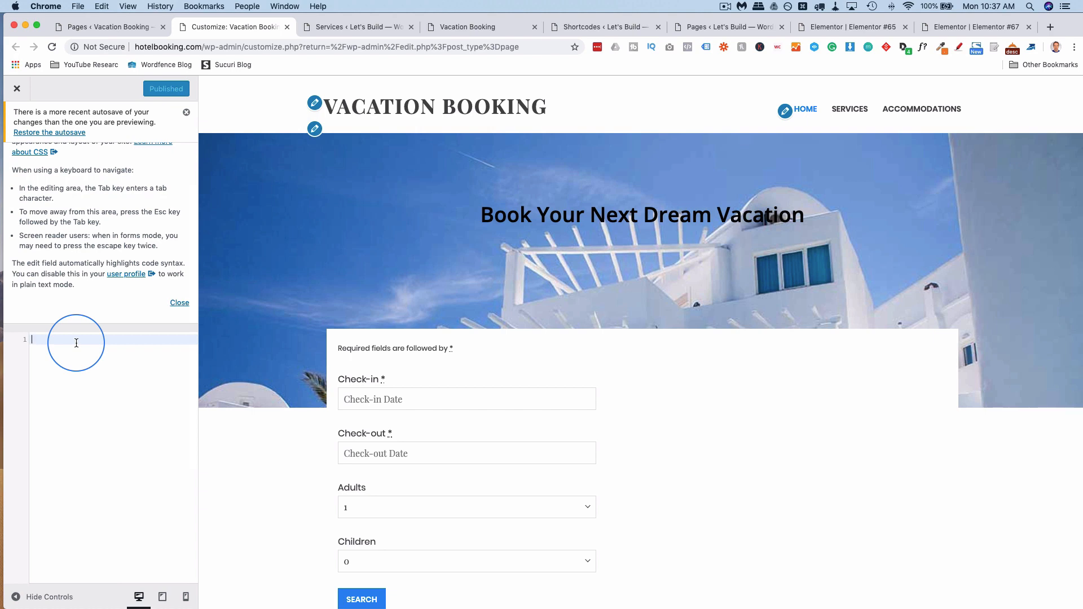
pyautogui.rightClick(76, 343)
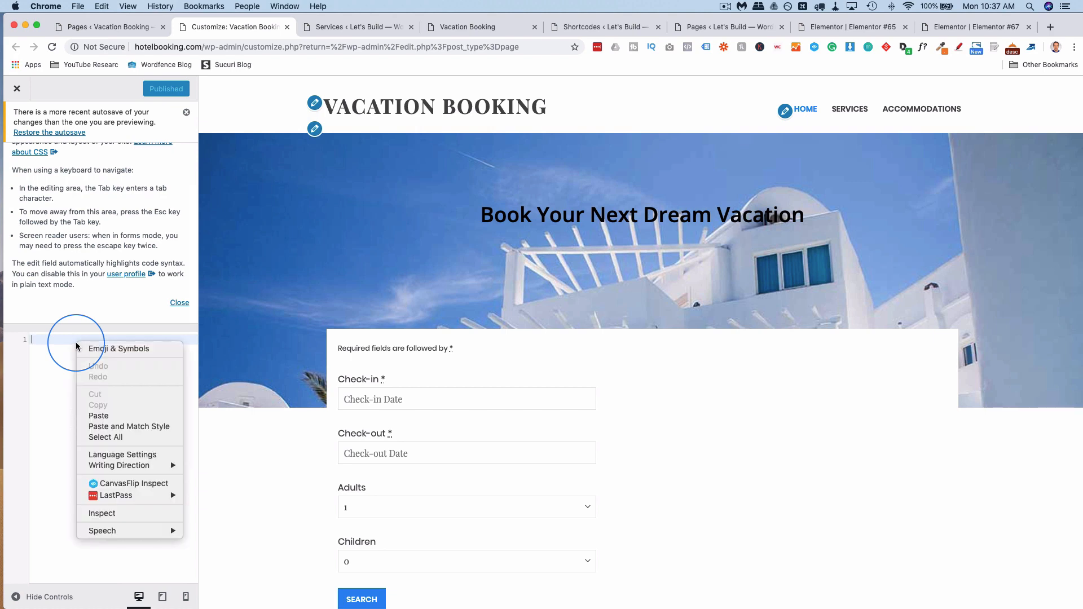
pyautogui.click(100, 415)
pyautogui.scroll(-3, 316, 367)
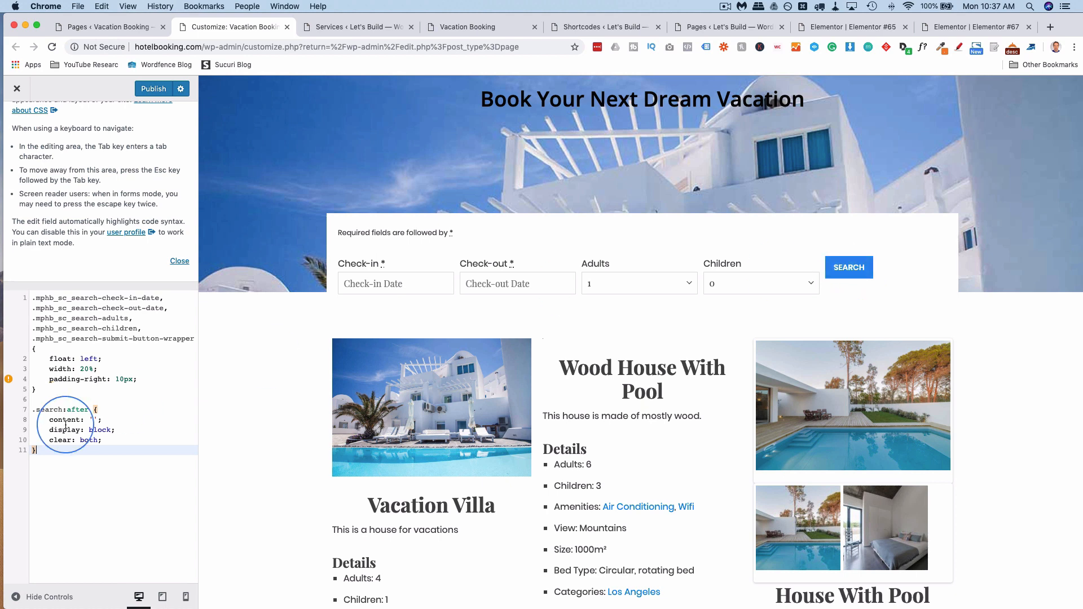
# Copy the submit-button-wrapper selector into a new rule at the end of the CSS.
pyautogui.click(34, 338)
pyautogui.moveTo(33, 339); pyautogui.dragTo(217, 339)
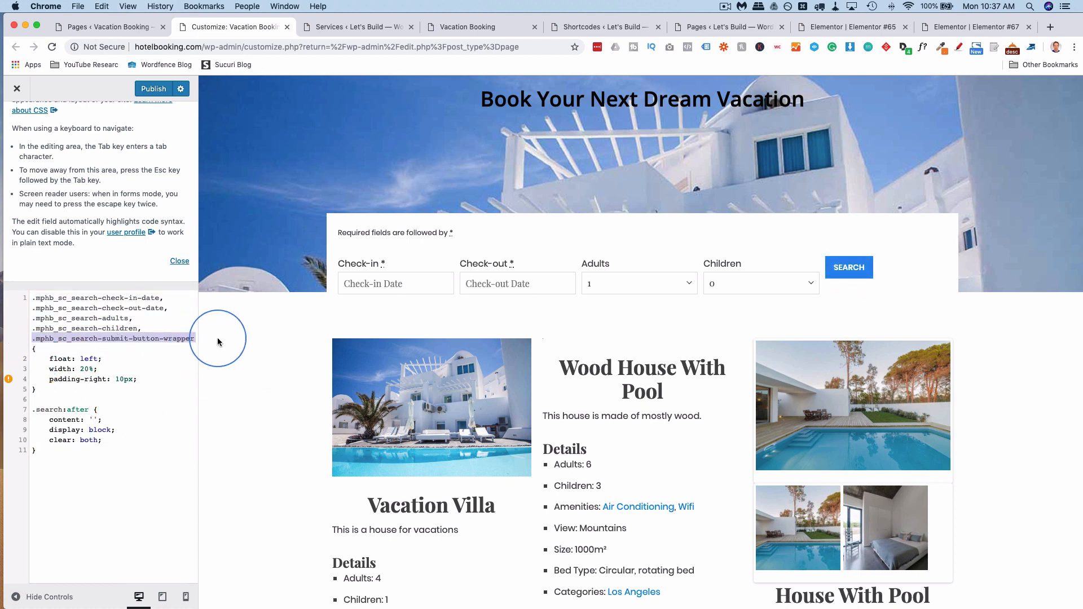
pyautogui.rightClick(167, 338)
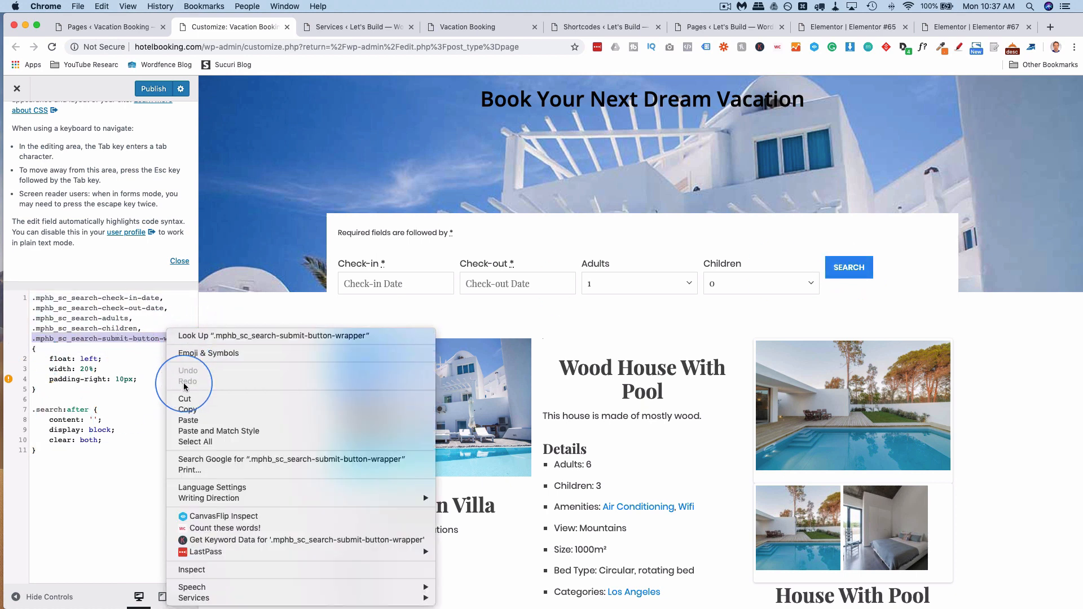
pyautogui.click(183, 410)
pyautogui.click(132, 479)
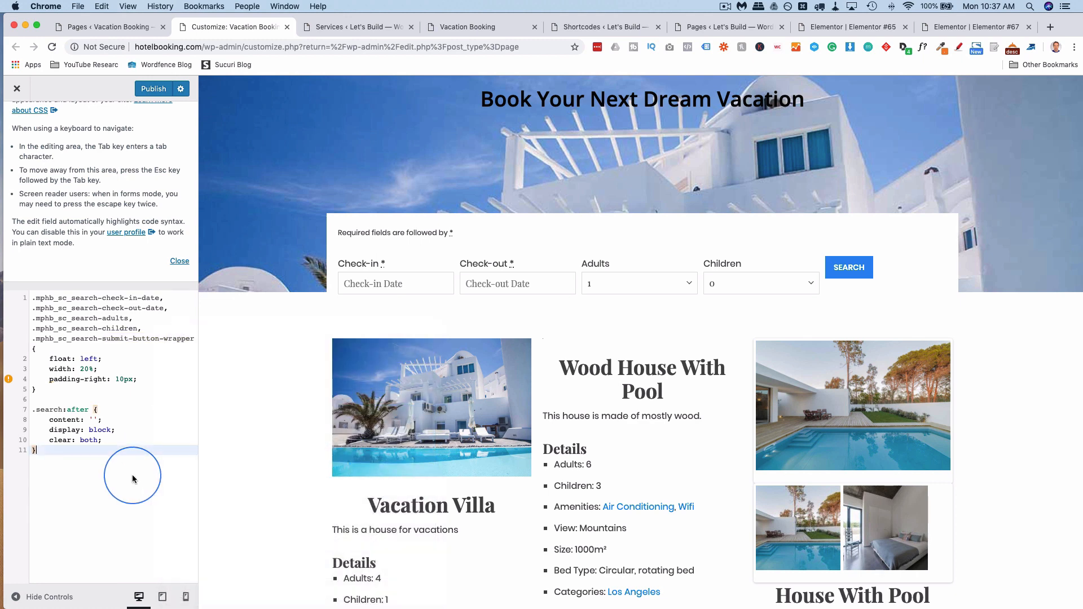
pyautogui.press('Return')
pyautogui.press('Return')
pyautogui.press('cmd+v')
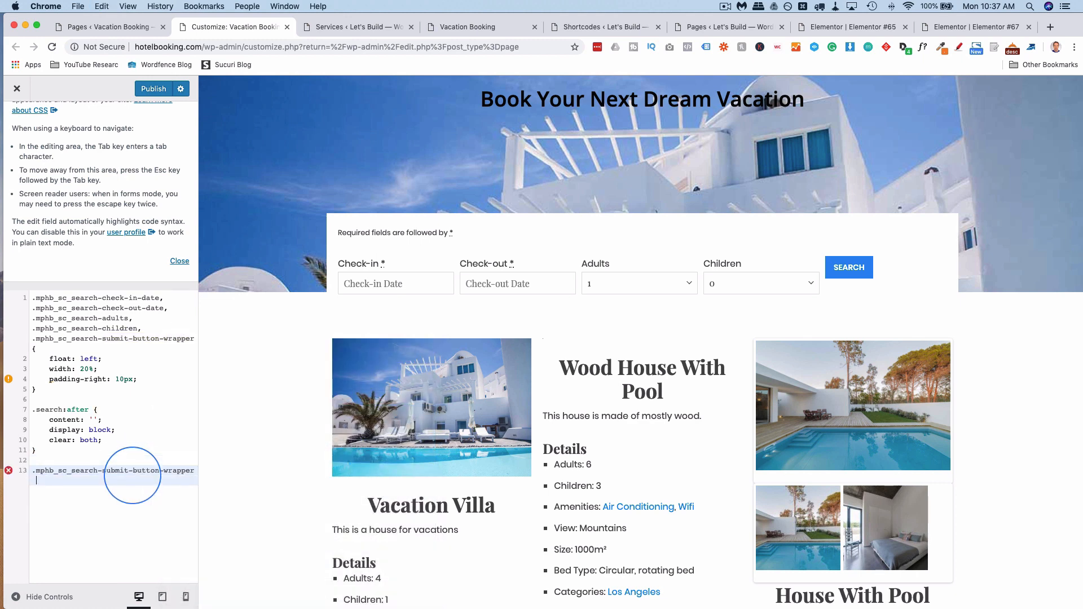
# Give the new submit-button-wrapper rule margin-top 28px, then select all the custom CSS.
pyautogui.write('{')
pyautogui.write('margin')
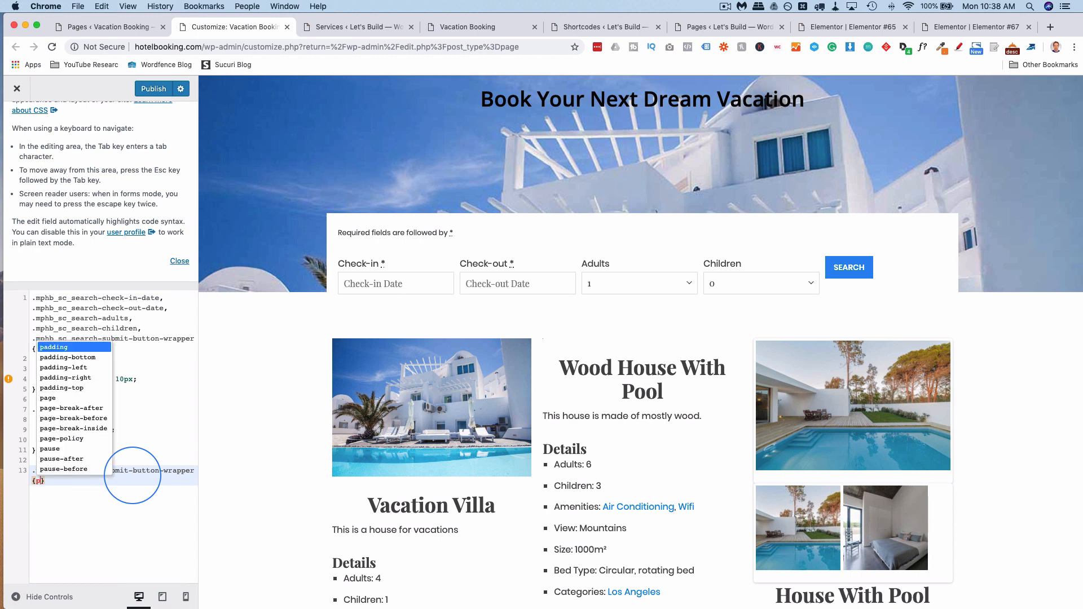
pyautogui.write('-t')
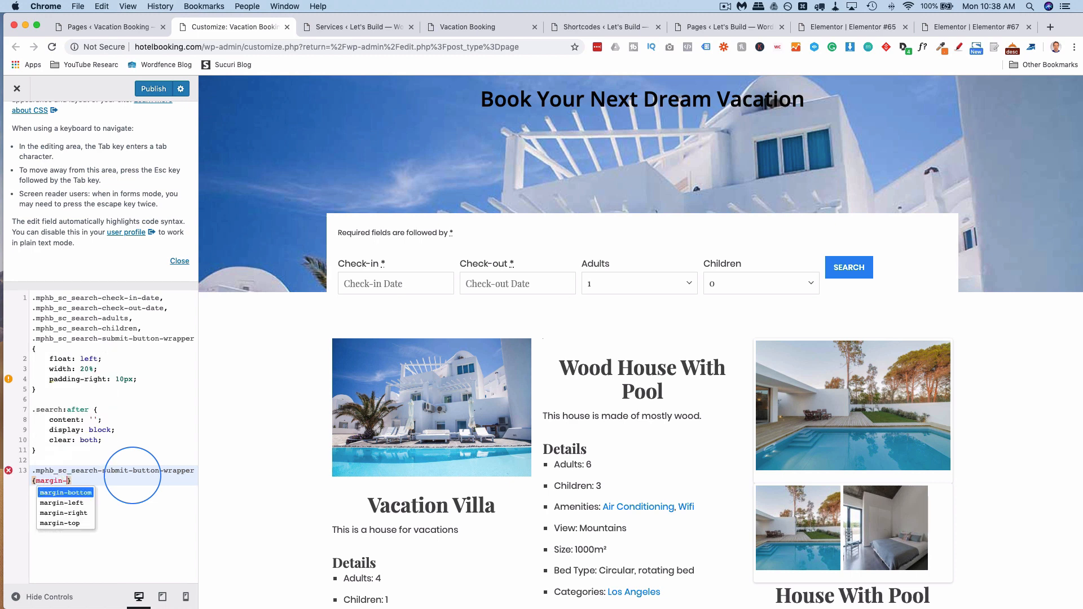
pyautogui.write('op:10px')
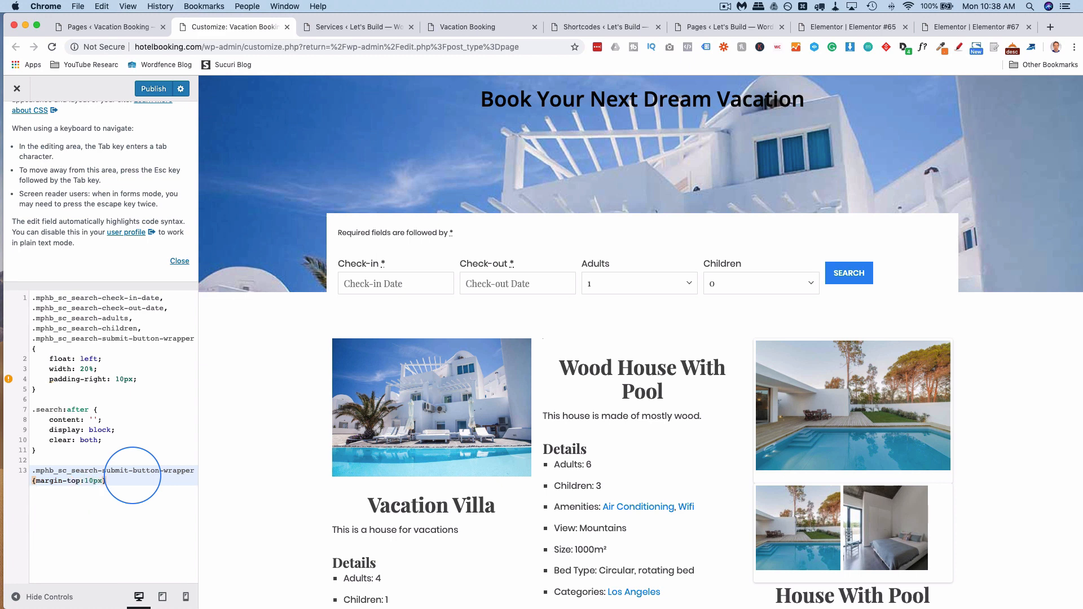
pyautogui.press('Left')
pyautogui.press('Up')
pyautogui.press('BackSpace')
pyautogui.write('2')
pyautogui.press('BackSpace')
pyautogui.write('3')
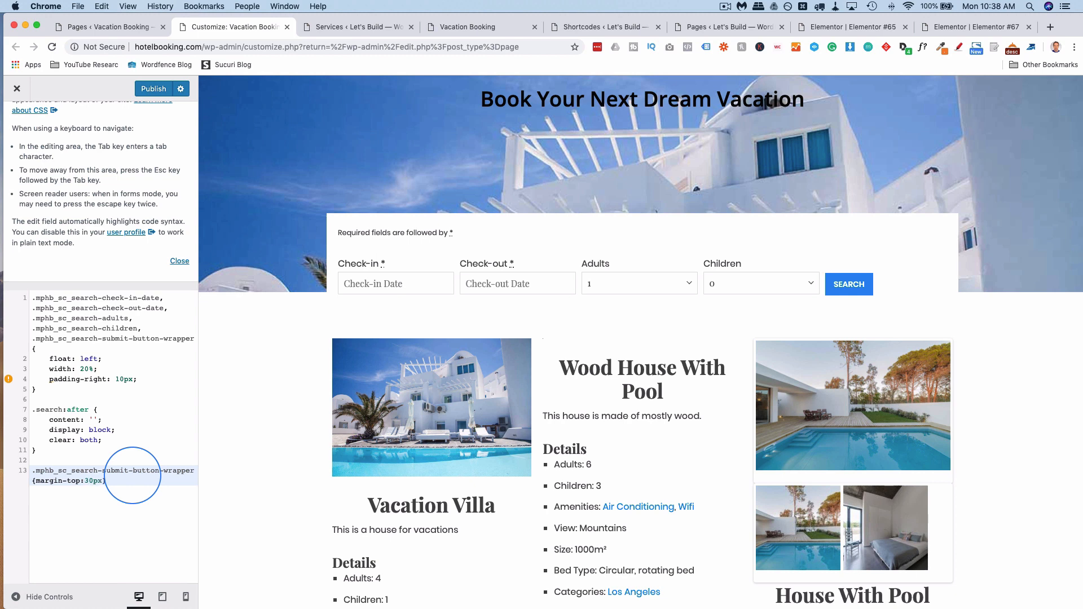
pyautogui.press('BackSpace')
pyautogui.press('BackSpace')
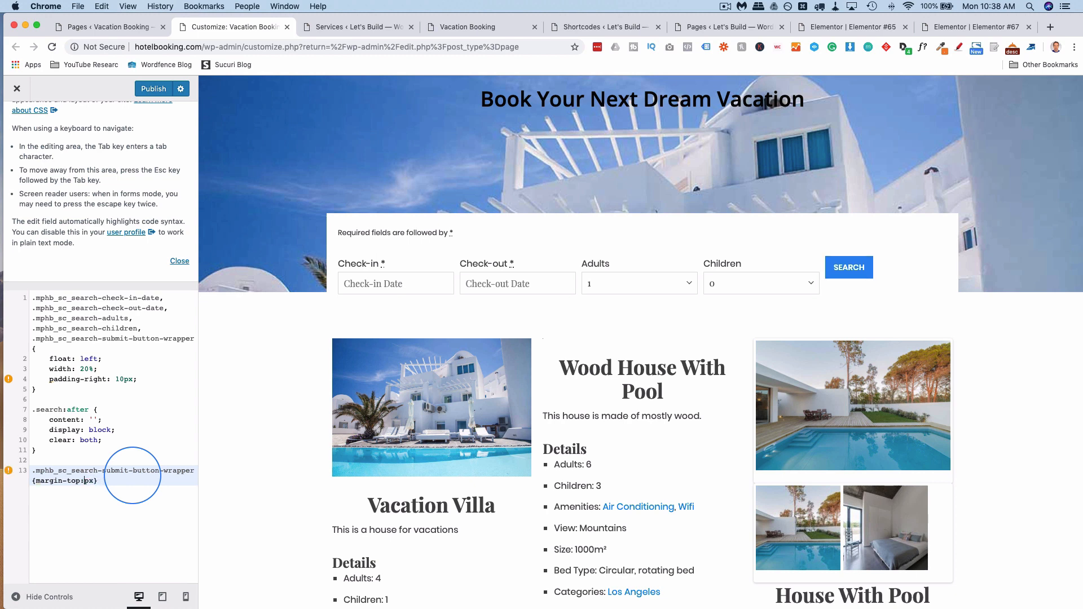
pyautogui.write('28')
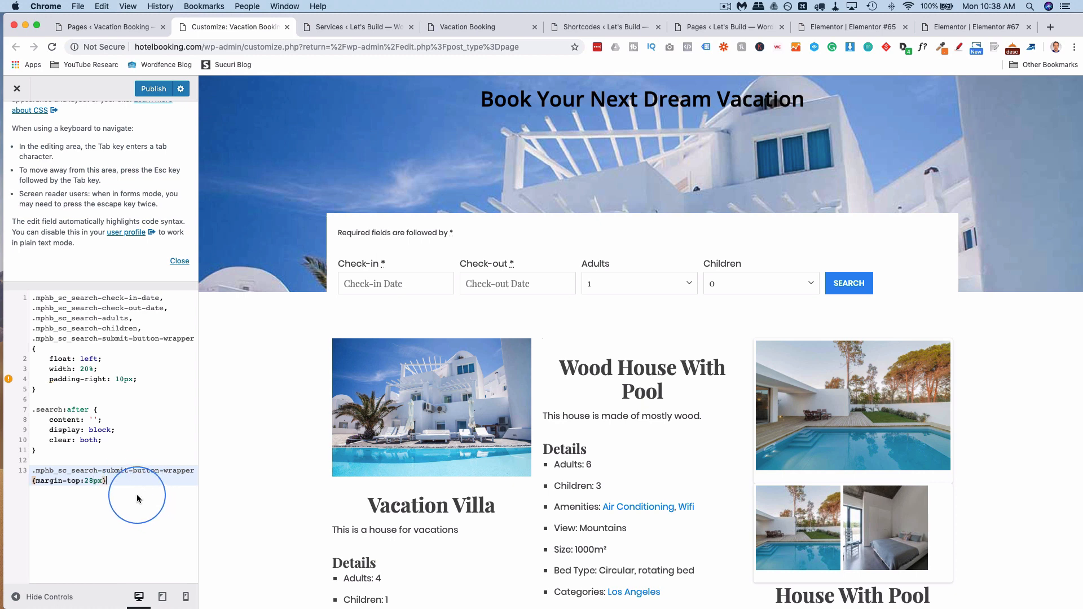
pyautogui.moveTo(141, 497); pyautogui.dragTo(32, 291)
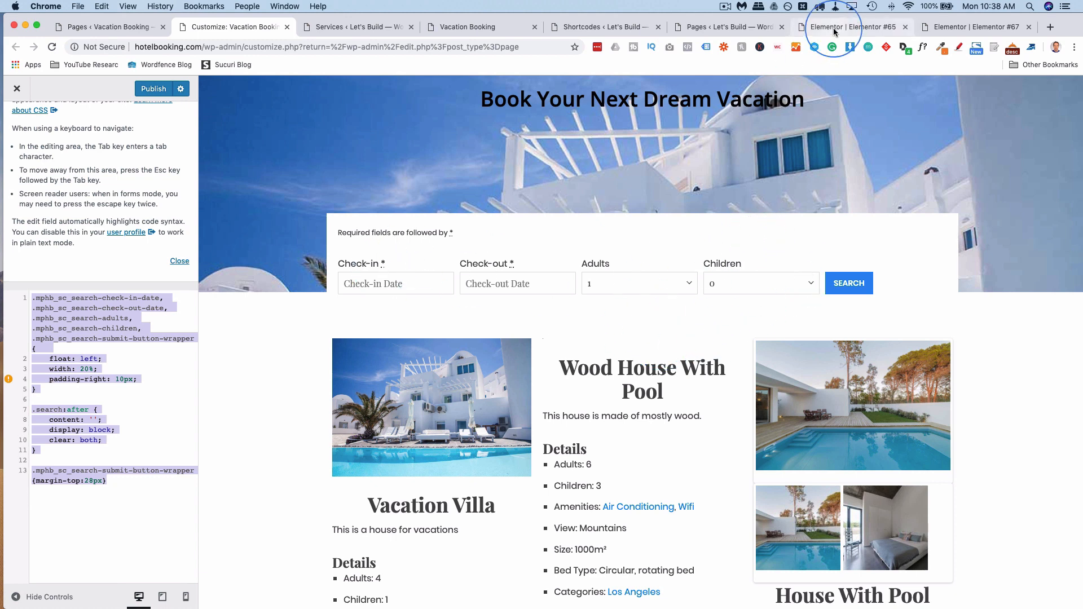
# After checking the Elementor editor, delete and then restore the .search:after clearing rule.
pyautogui.click(852, 26)
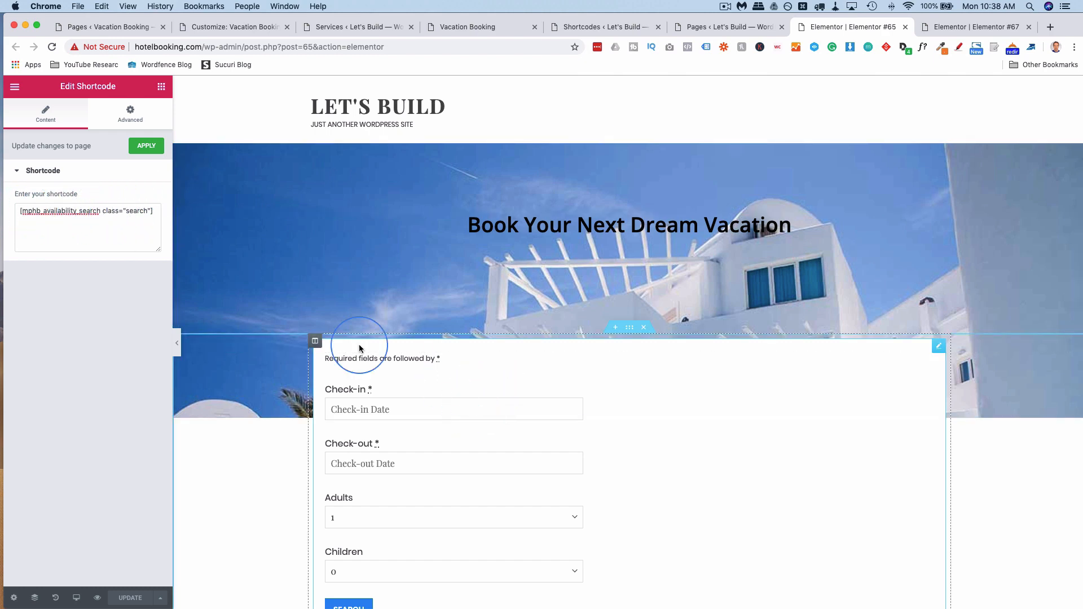
pyautogui.click(241, 28)
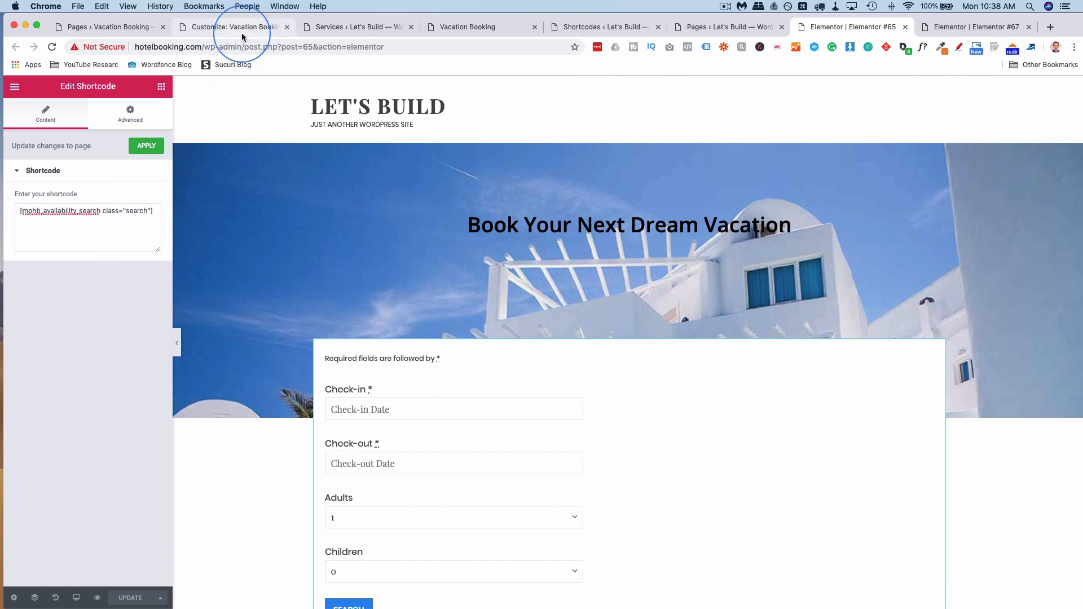
pyautogui.click(62, 357)
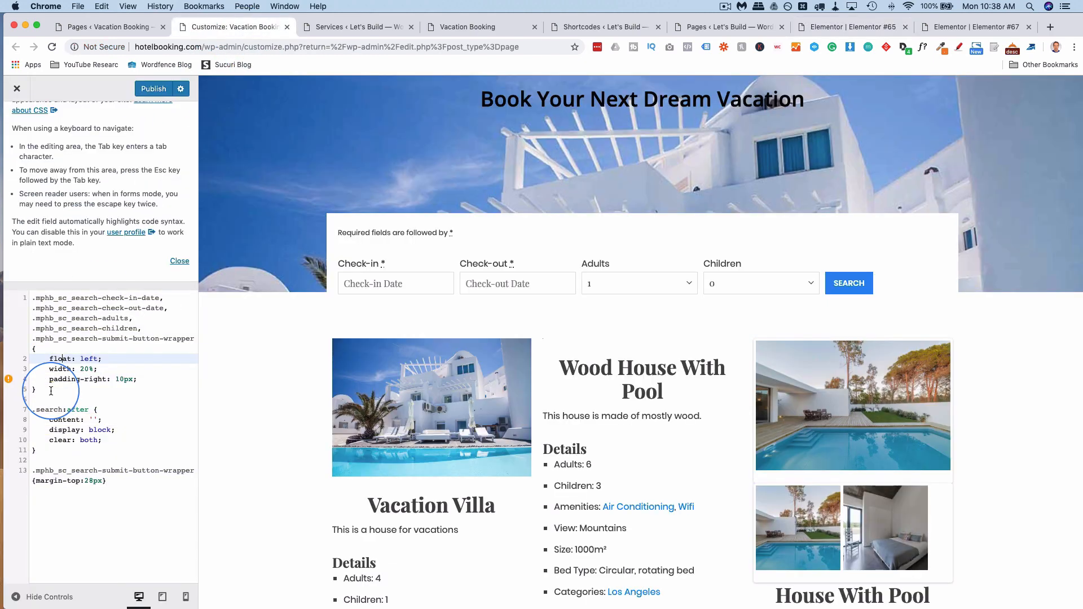
pyautogui.moveTo(48, 389); pyautogui.dragTo(36, 298)
pyautogui.moveTo(36, 451); pyautogui.dragTo(29, 412)
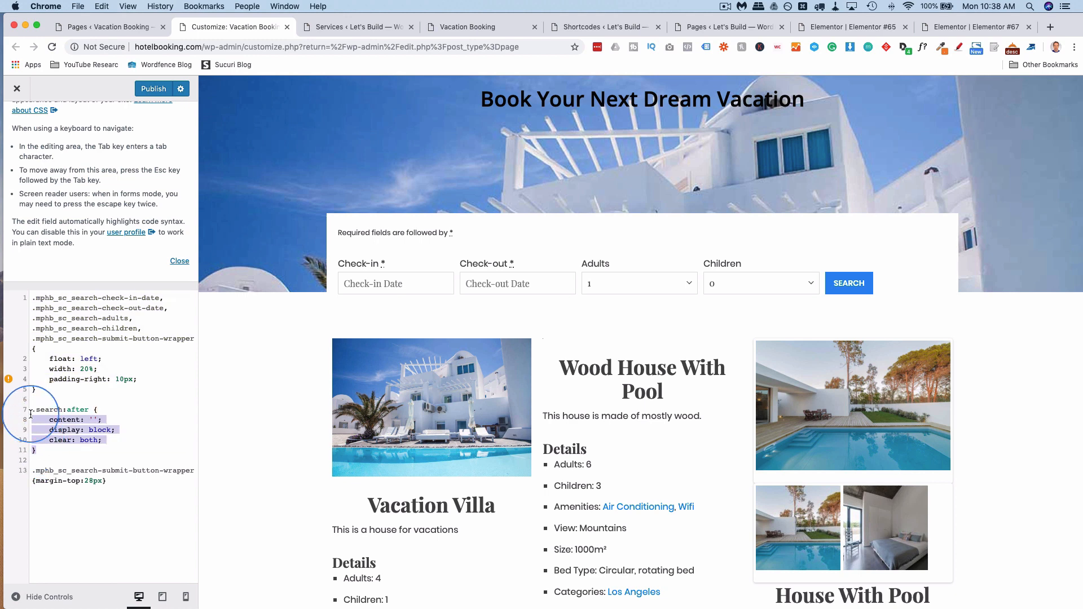
pyautogui.press('BackSpace')
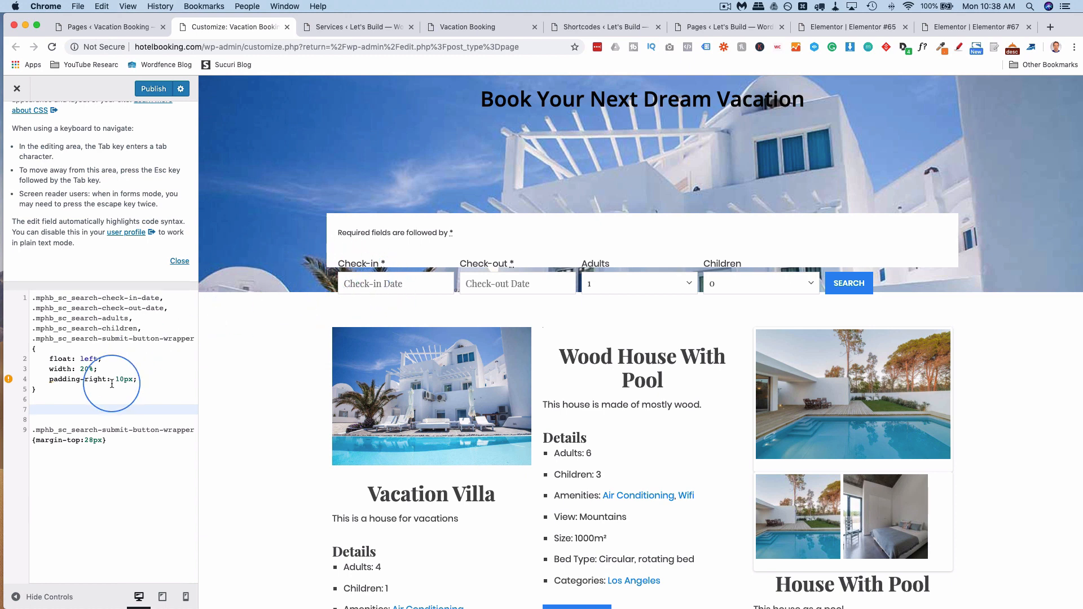
pyautogui.press('super+z')
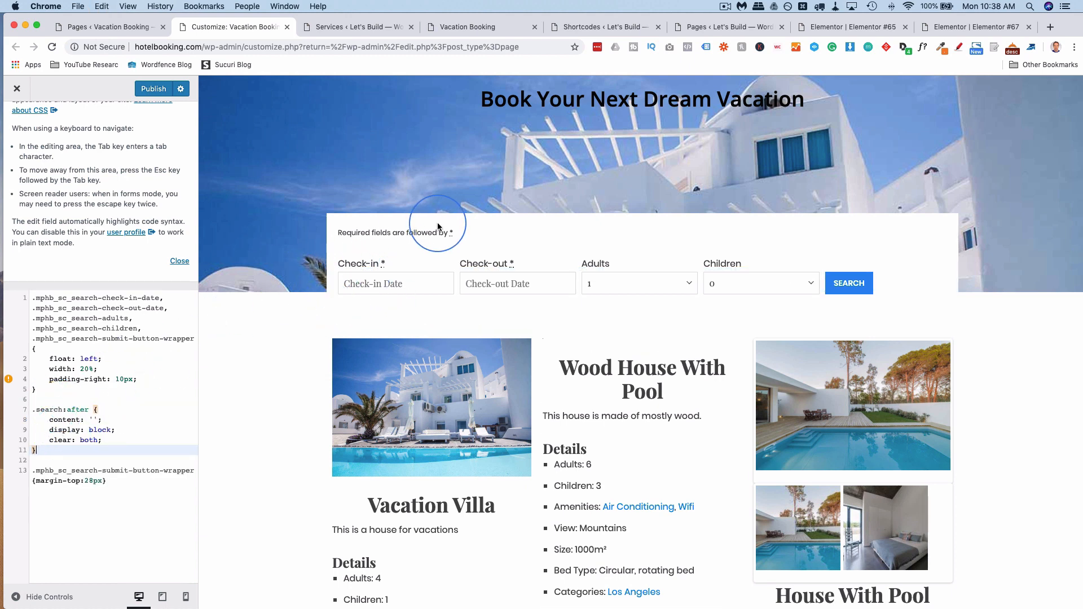
# Review the .search rule and compare it against the live Vacation Booking homepage.
pyautogui.moveTo(33, 410); pyautogui.dragTo(95, 410)
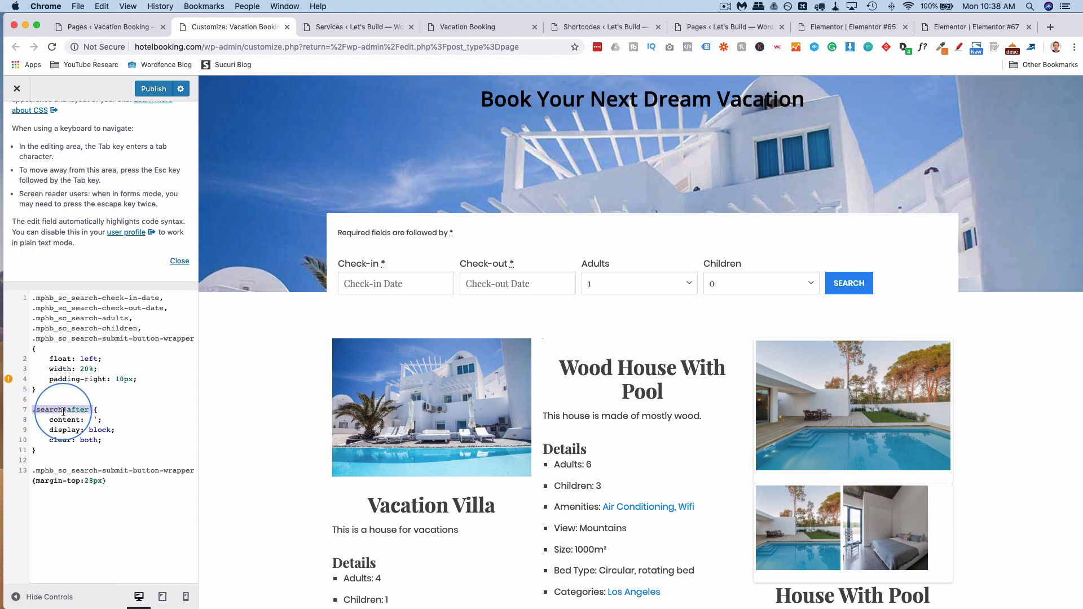
pyautogui.scroll(-2, 63, 411)
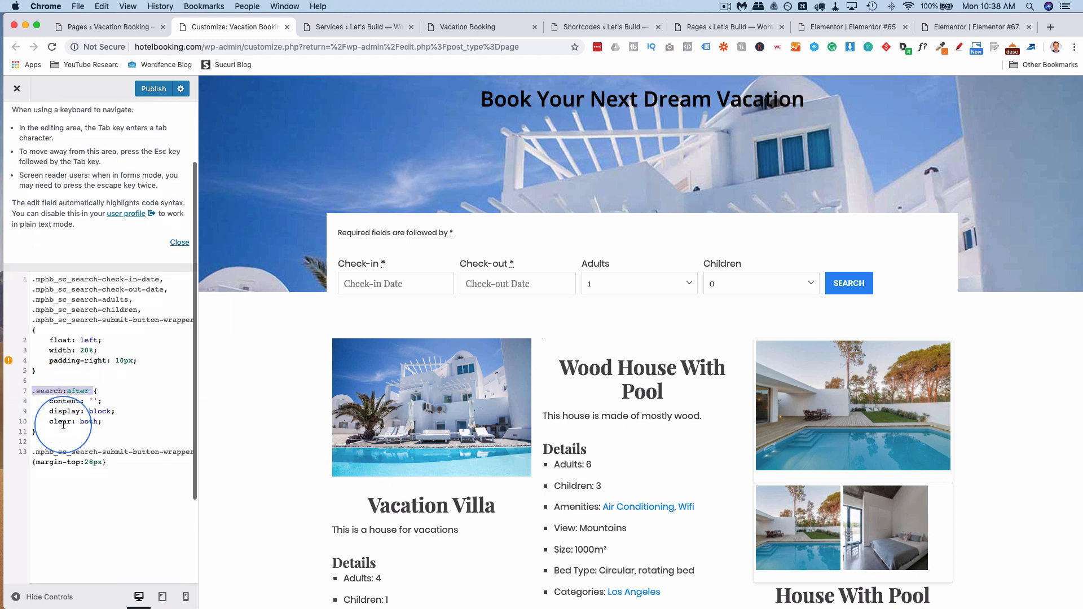
pyautogui.click(134, 461)
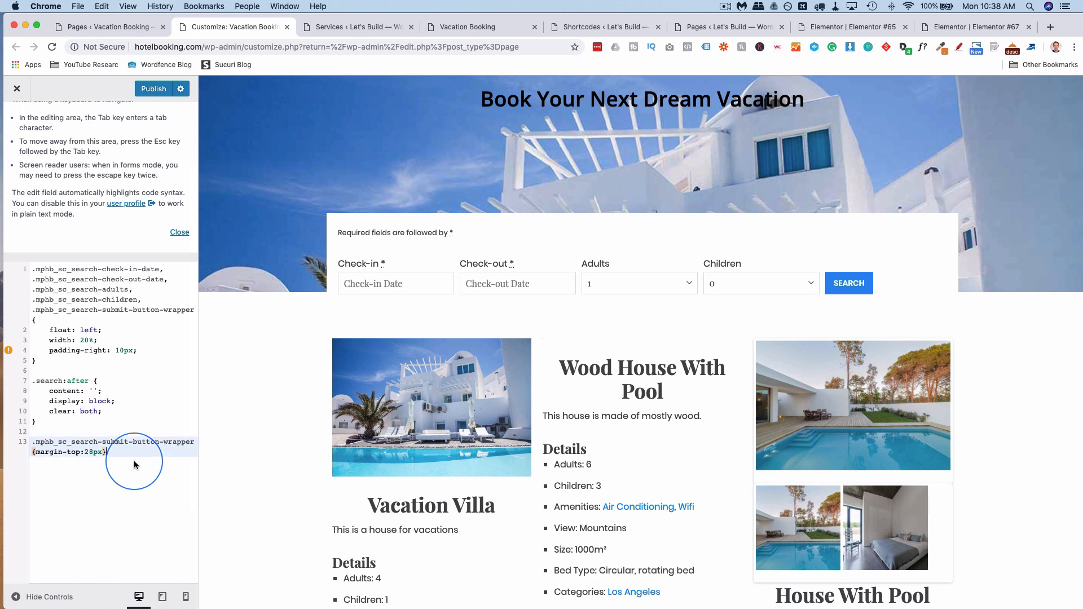
pyautogui.click(504, 23)
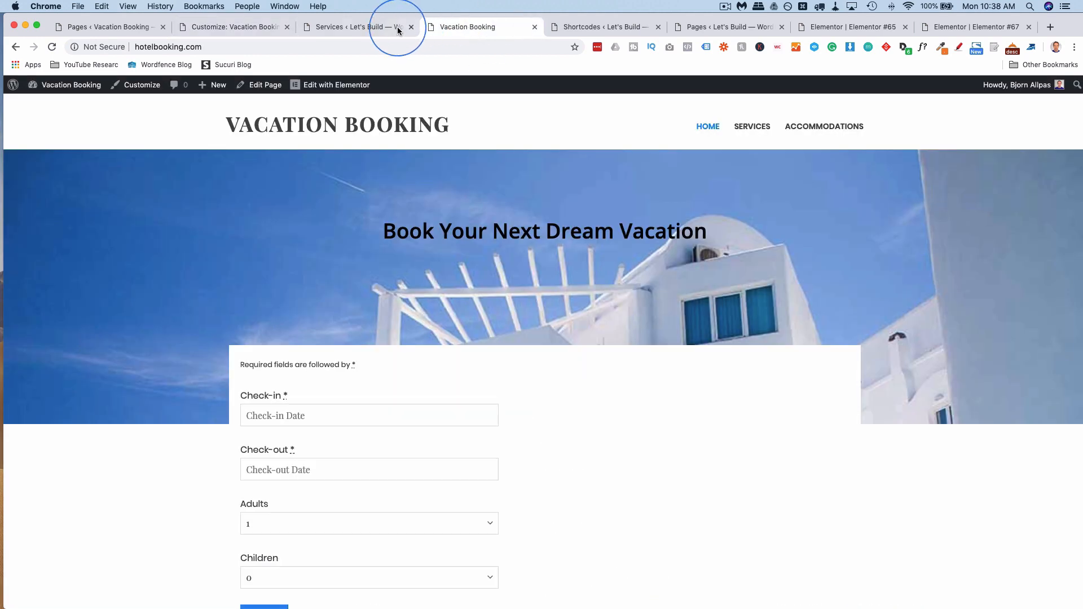
pyautogui.click(237, 29)
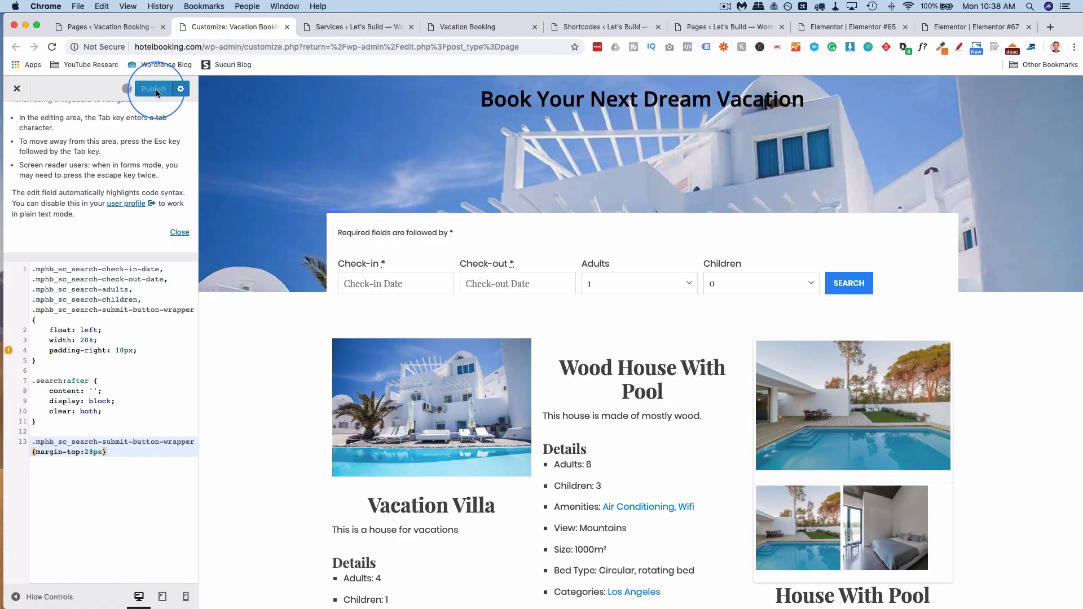
# Reload the live homepage to see the horizontal search form, then open motopress.com in a new tab.
pyautogui.click(482, 32)
pyautogui.click(51, 48)
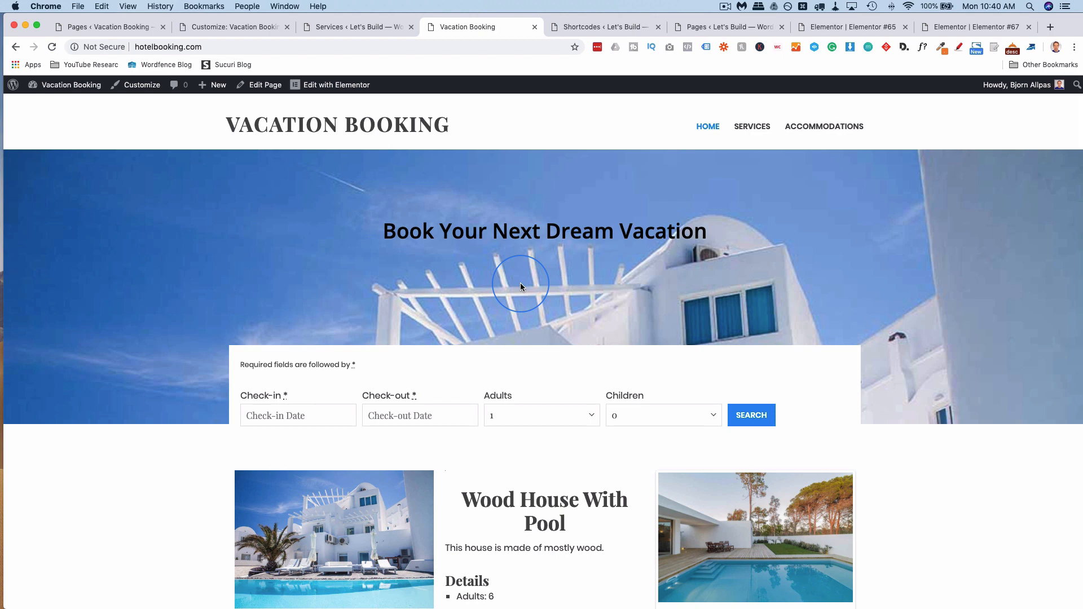
pyautogui.press('super+t')
pyautogui.write('motopress.com')
pyautogui.press('Return')
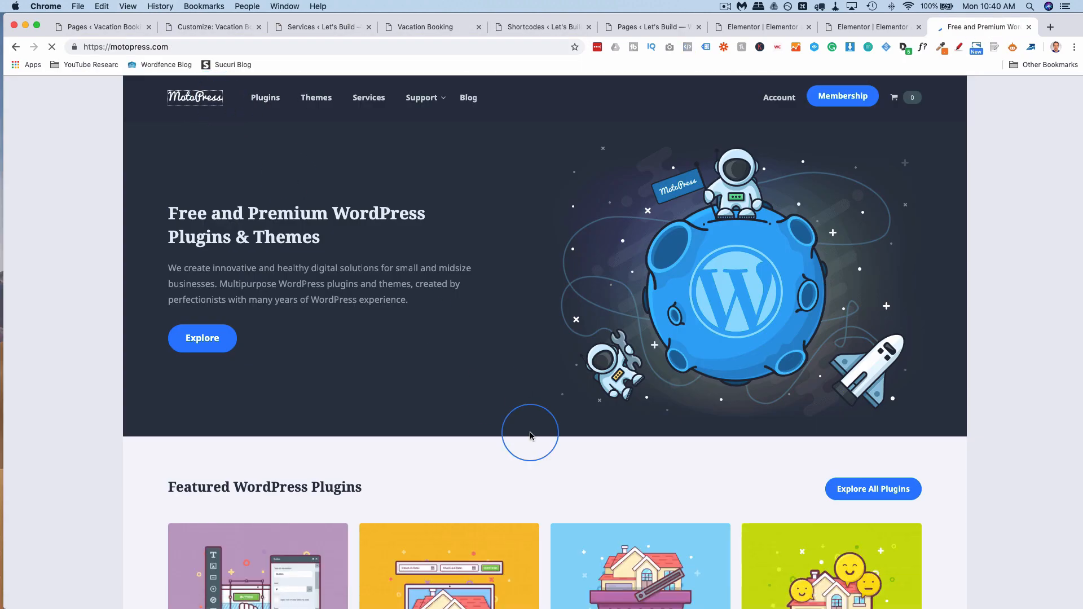
# Open MotoPress's Hotel Booking plugin page, priced $49.00 single site or $199.00 unlimited.
pyautogui.scroll(-5, 530, 434)
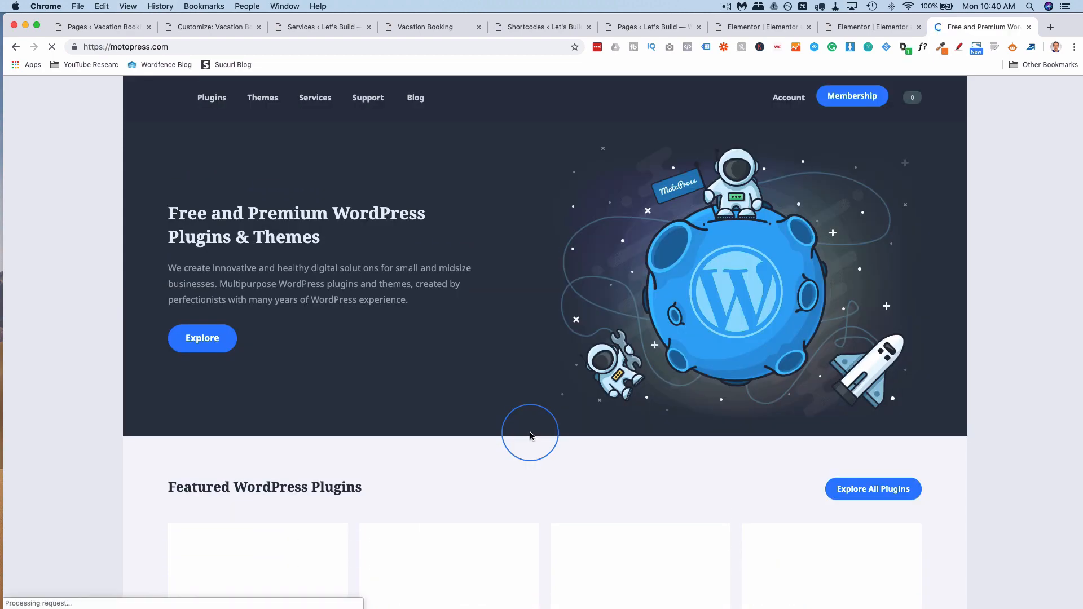
pyautogui.scroll(-6, 528, 433)
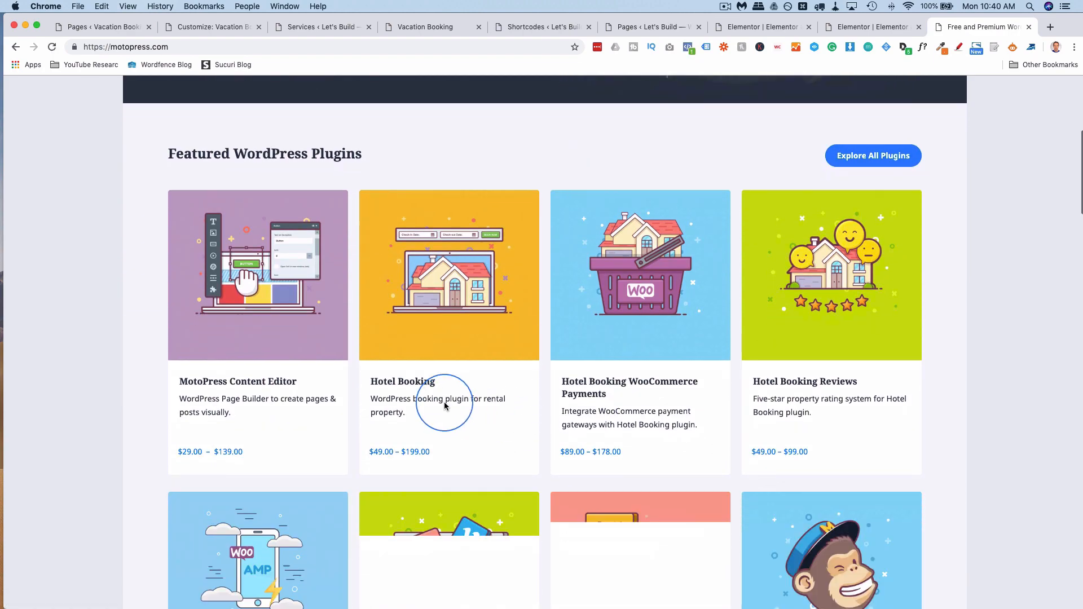
pyautogui.click(428, 385)
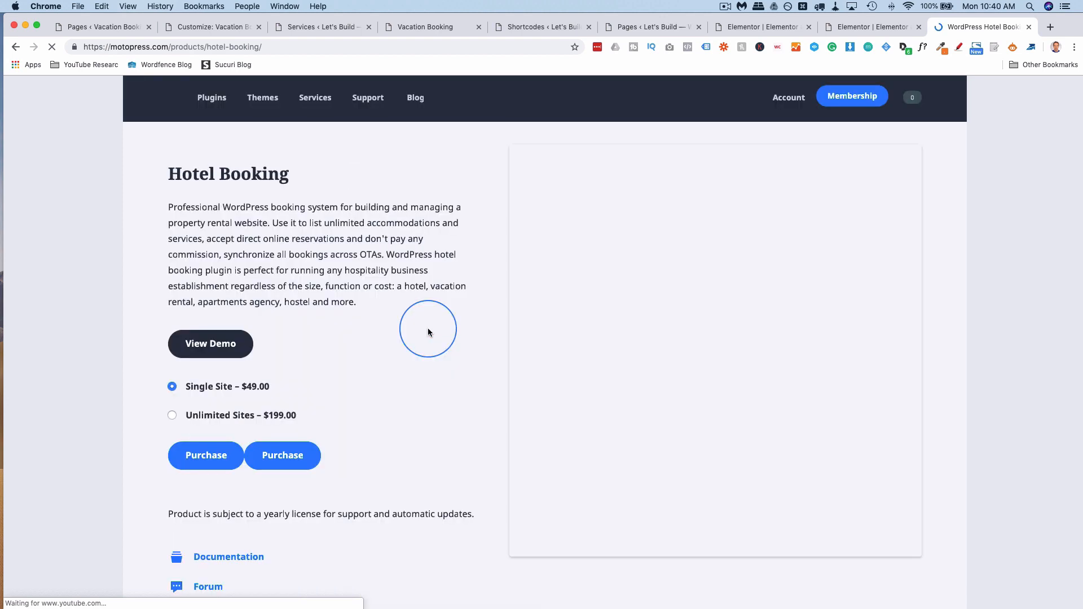
pyautogui.scroll(-2, 146, 351)
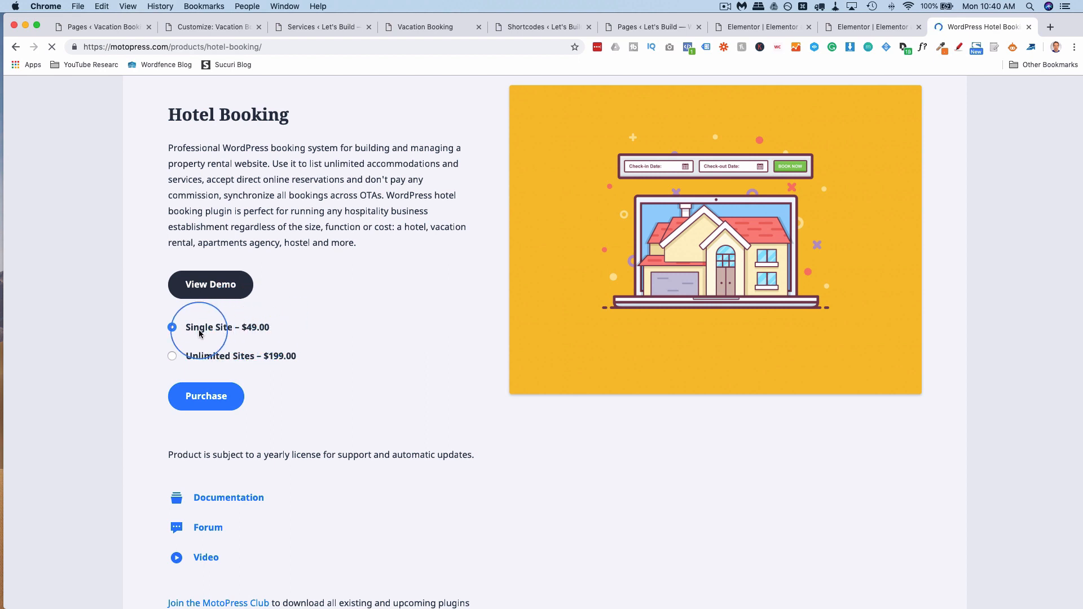
pyautogui.scroll(-1, 199, 333)
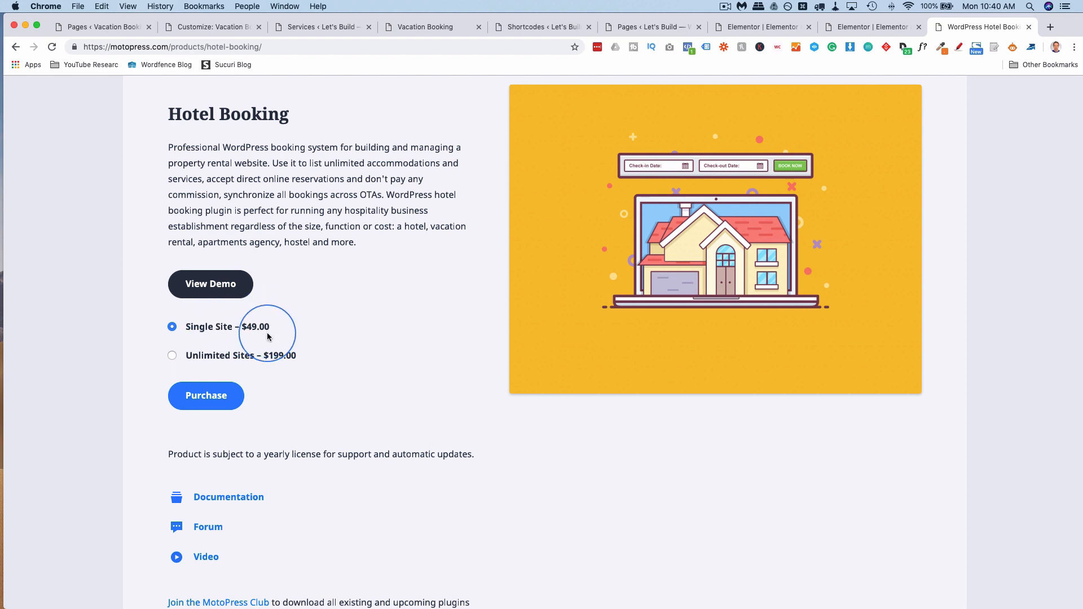
pyautogui.scroll(2, 269, 339)
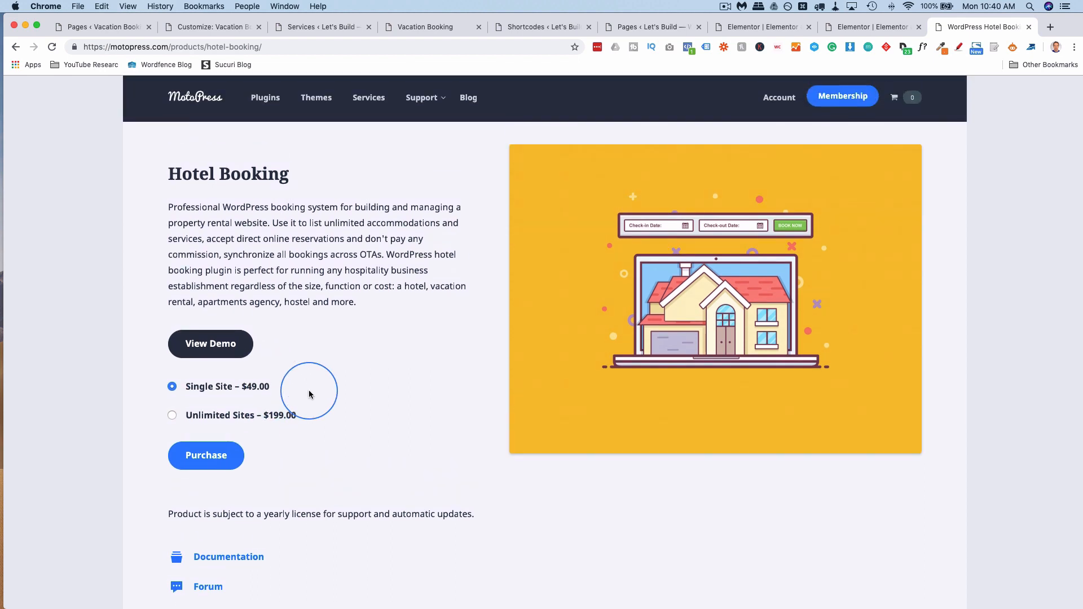